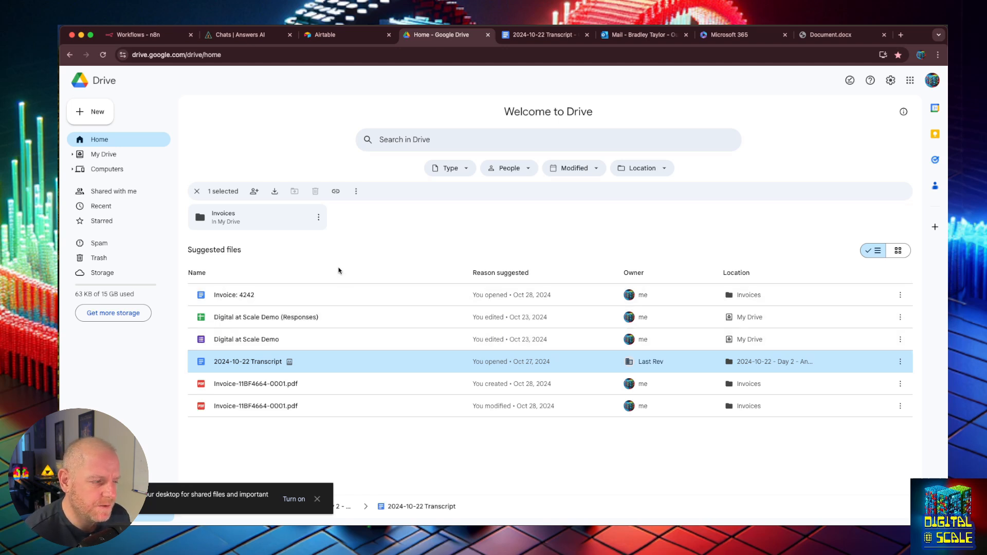
# - Deselect the transcript, visit the Microsoft 365 home, then return to Drive and dismiss the sync notice
pyautogui.click(535, 224)
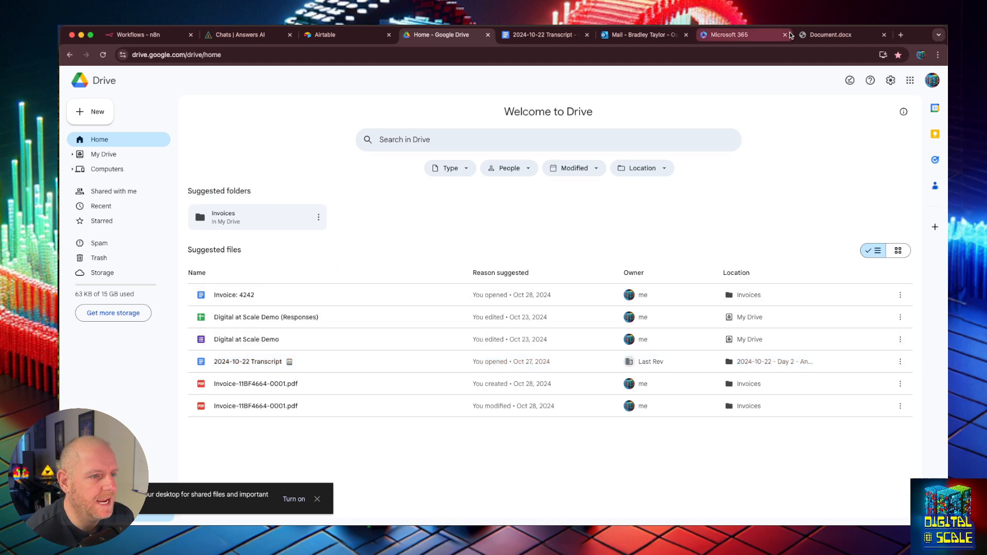
pyautogui.click(750, 42)
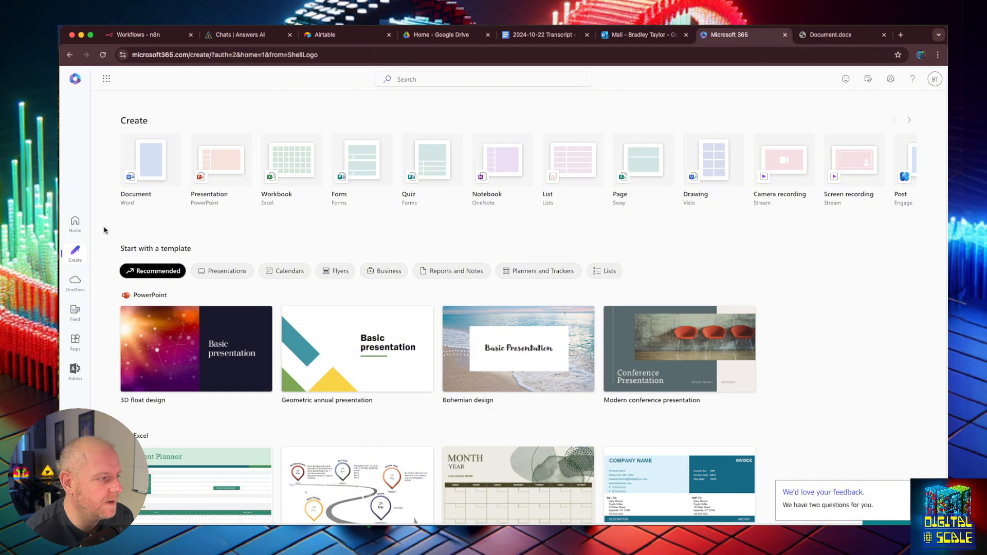
pyautogui.click(82, 228)
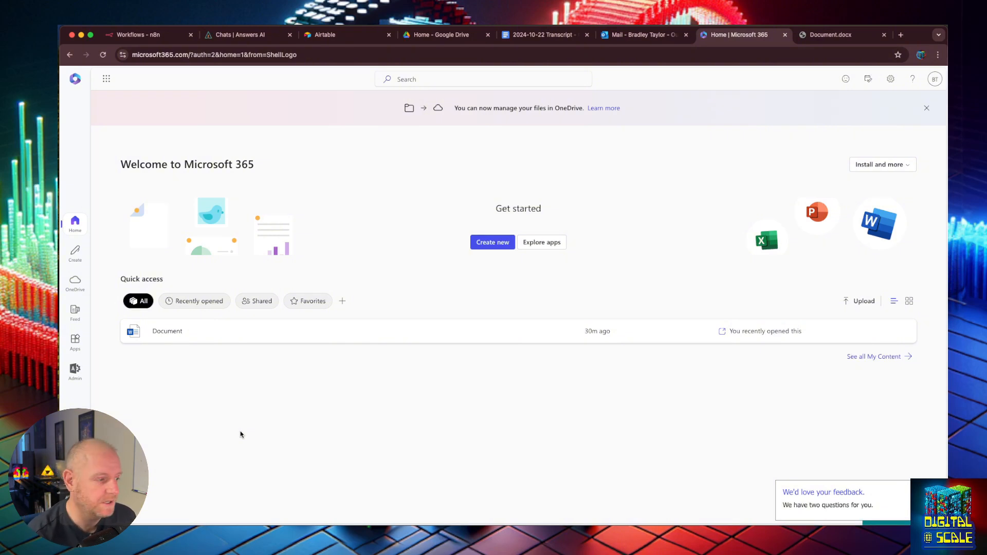
pyautogui.click(449, 36)
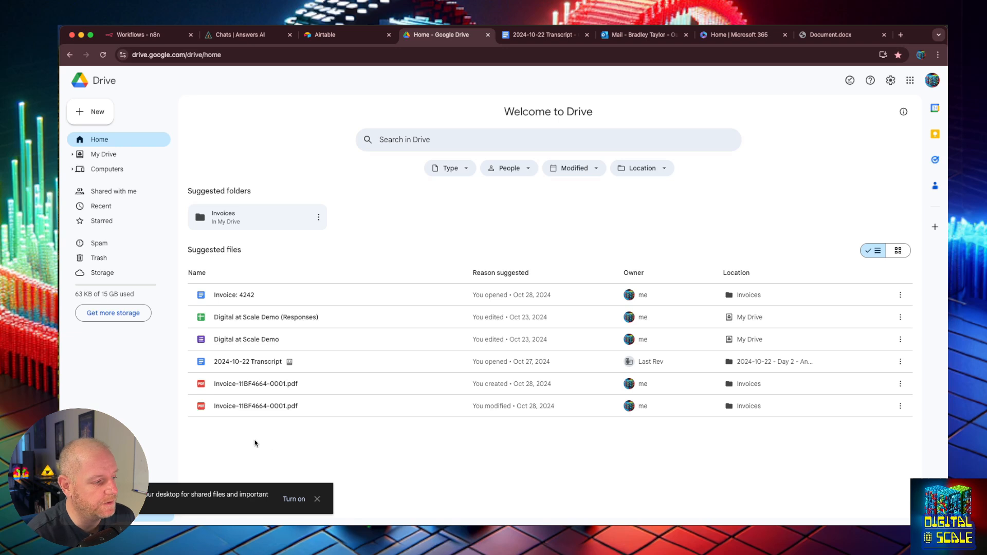
pyautogui.click(318, 498)
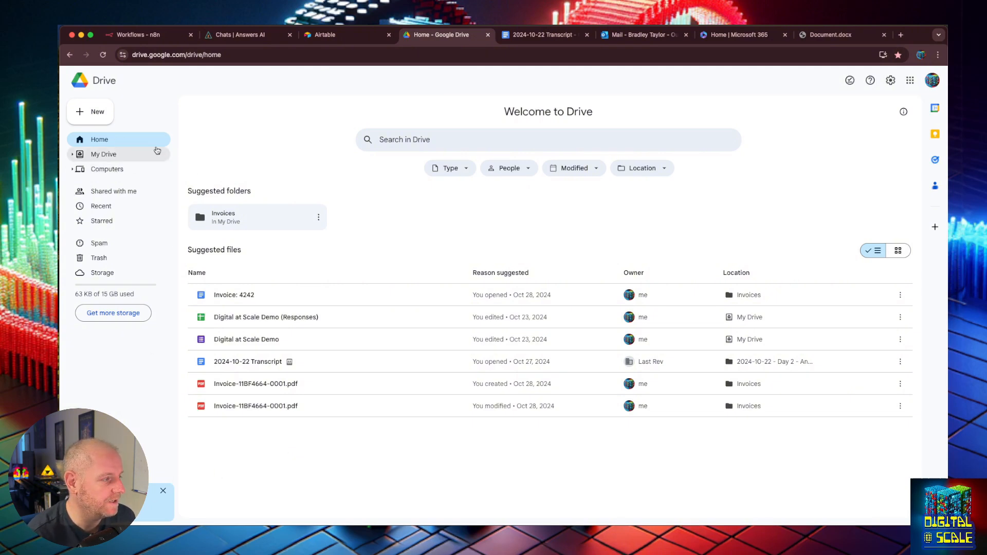
# - Create a new Drive folder named 'Microsoft Dropbox'
pyautogui.click(105, 118)
pyautogui.click(115, 107)
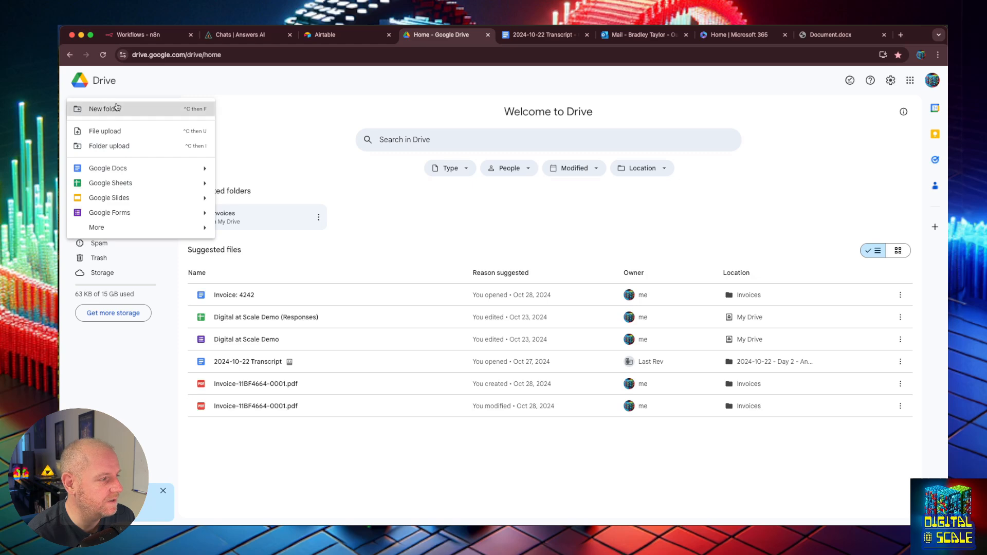
pyautogui.write('Microsoft')
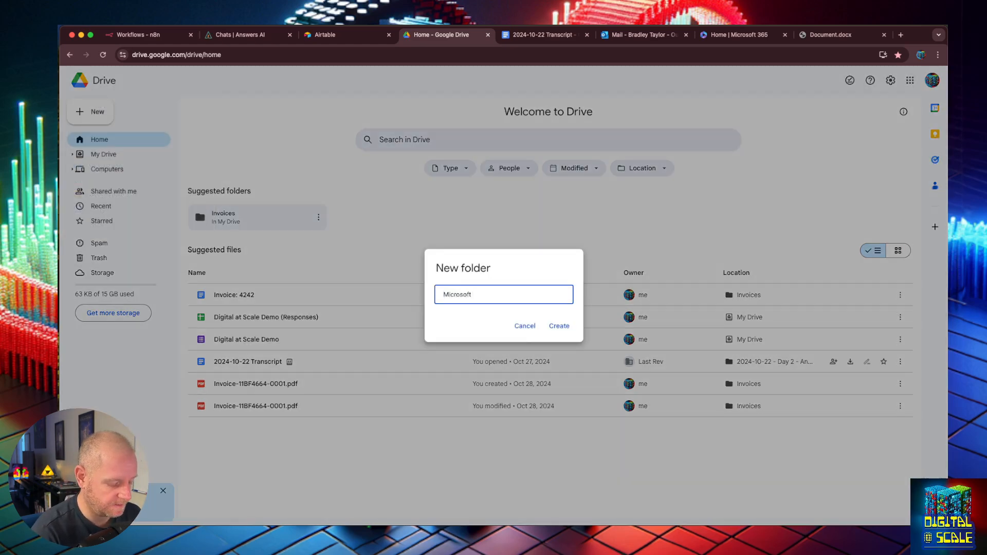
pyautogui.write(' Dropbox')
pyautogui.press('Return')
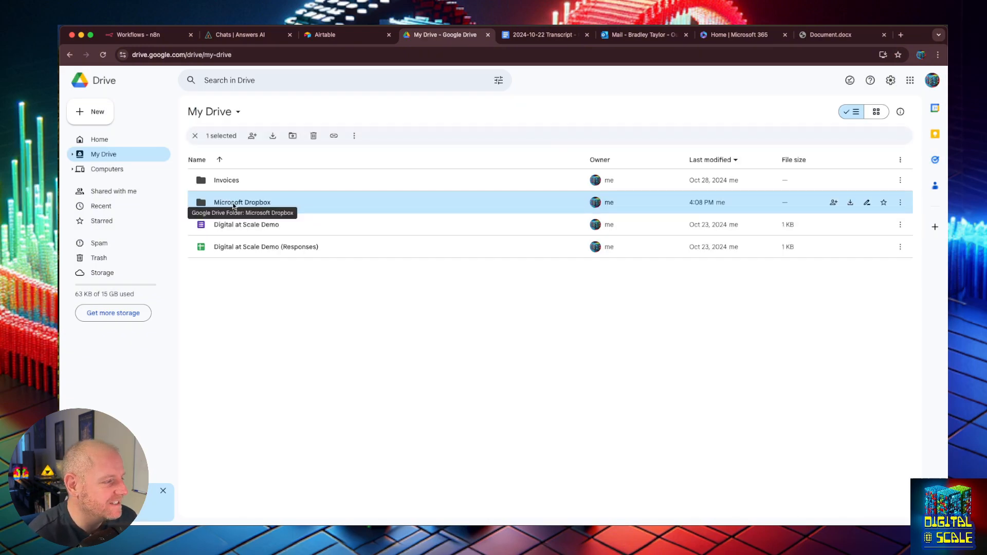
# - Browse My Drive, the Drive home and the Invoices folder, ending back in My Drive
pyautogui.click(443, 389)
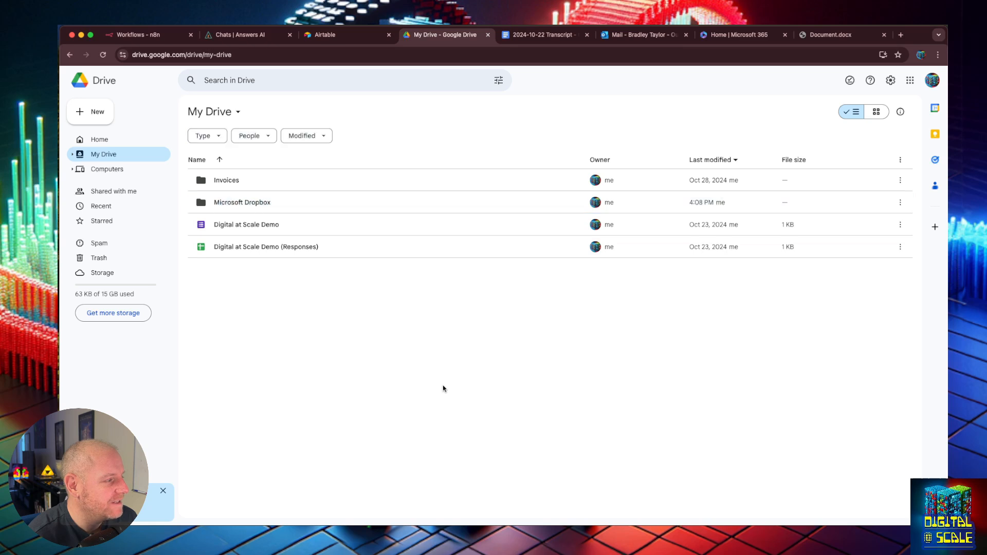
pyautogui.click(100, 80)
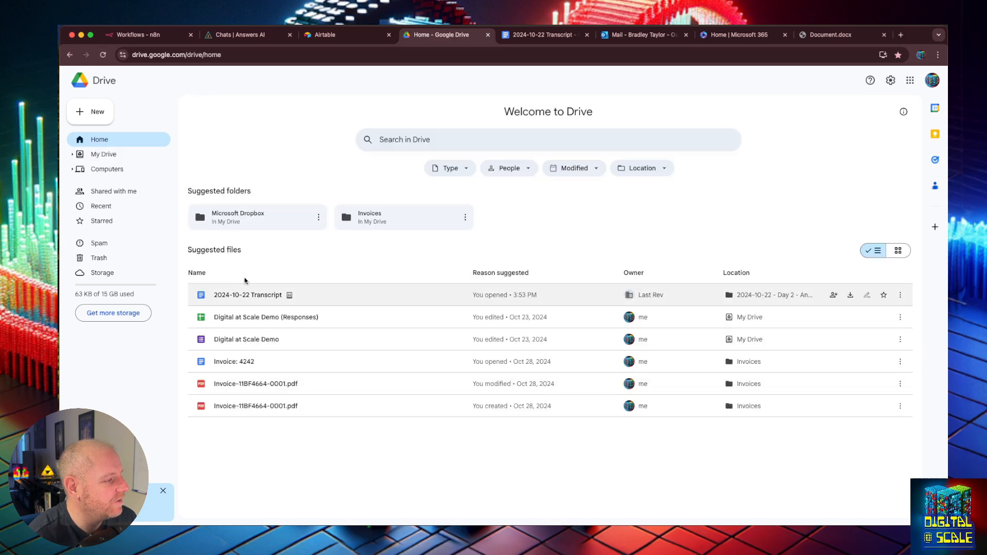
pyautogui.click(98, 153)
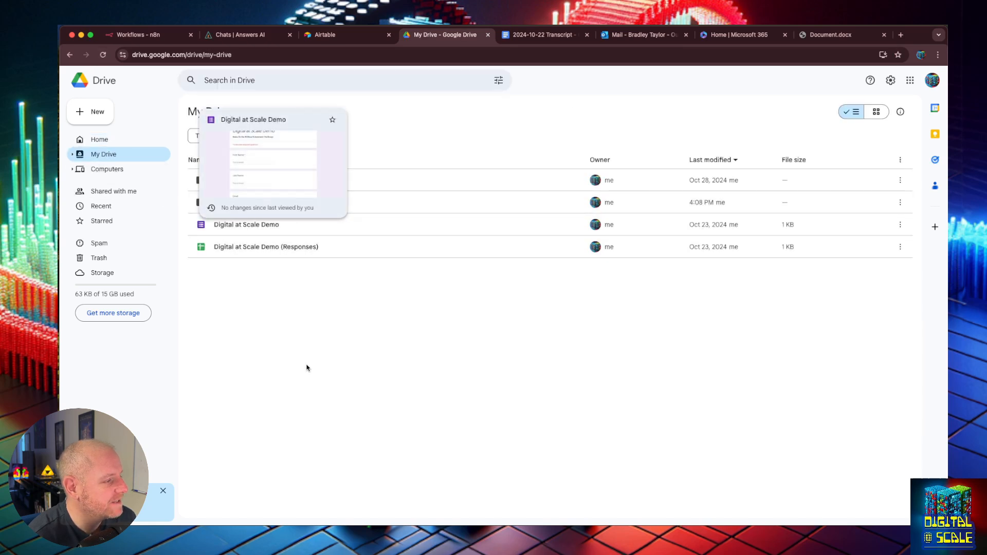
pyautogui.doubleClick(237, 190)
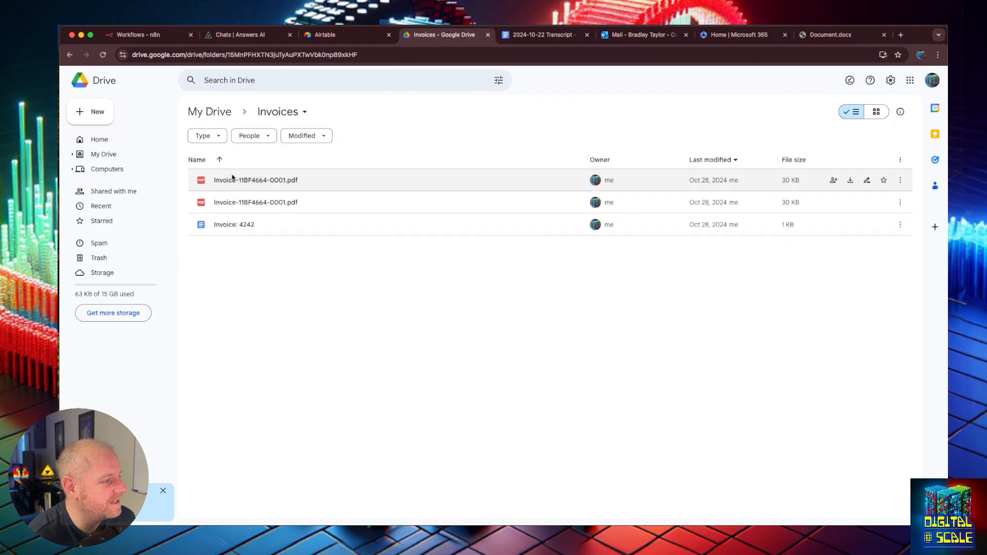
pyautogui.click(72, 55)
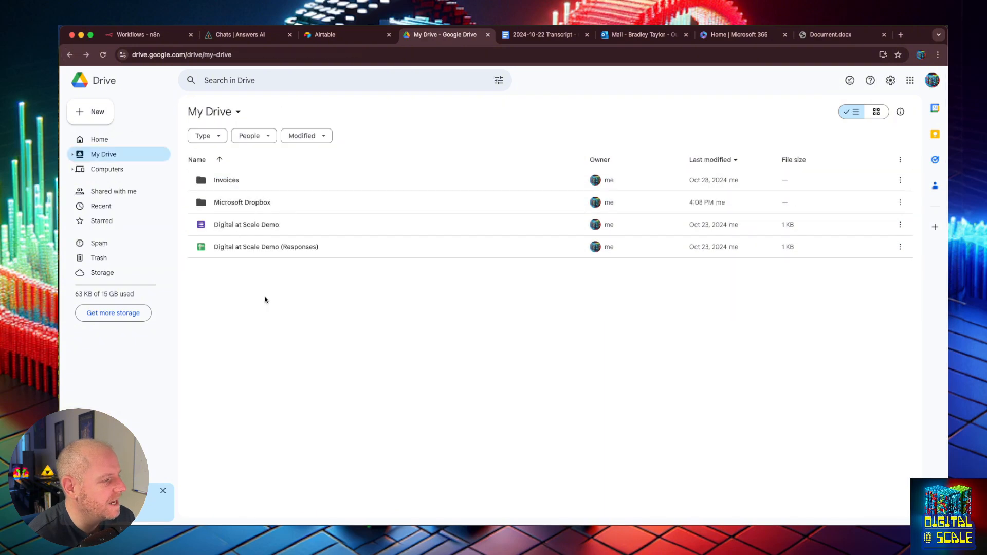
pyautogui.click(97, 142)
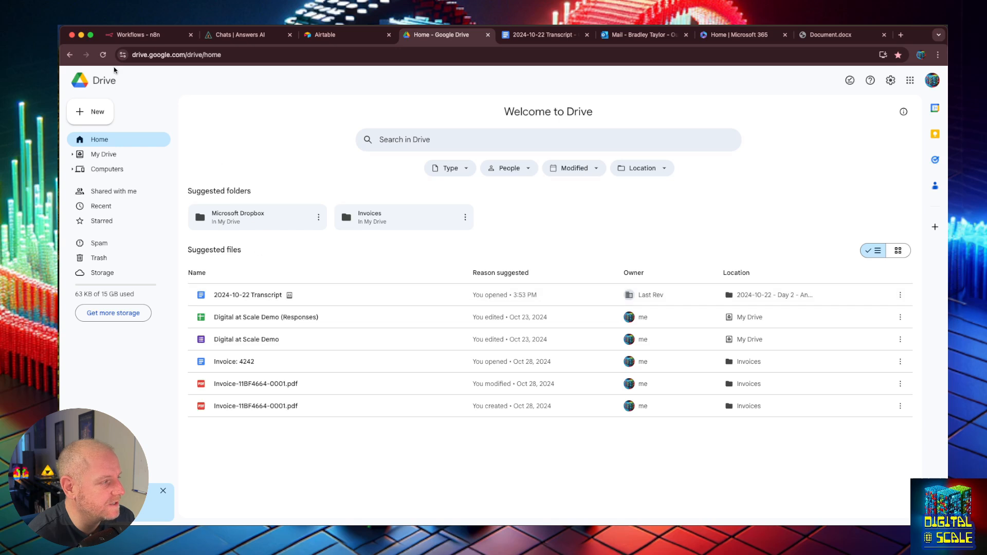
pyautogui.click(70, 56)
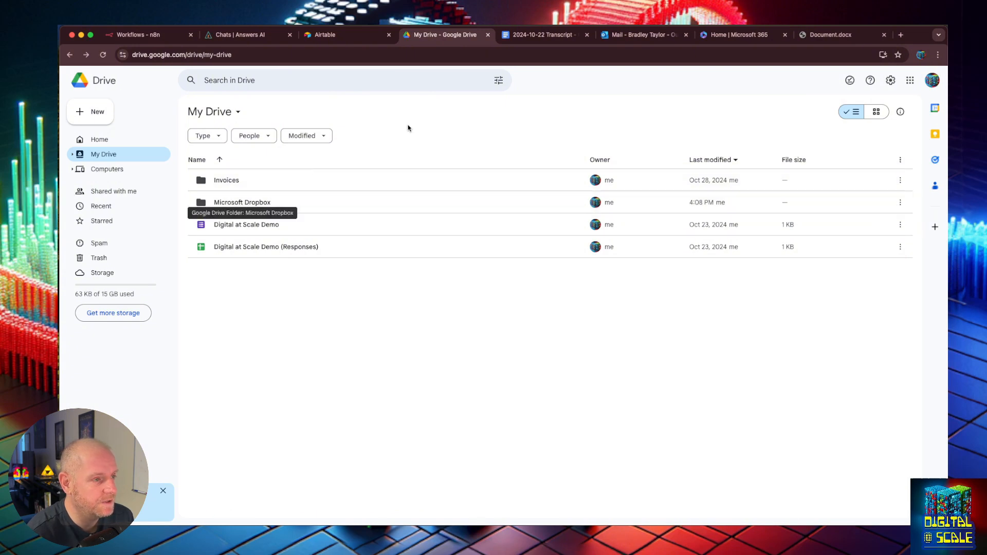
# - In Microsoft 365, look over Create new and the location filters, then open OneDrive
pyautogui.click(749, 35)
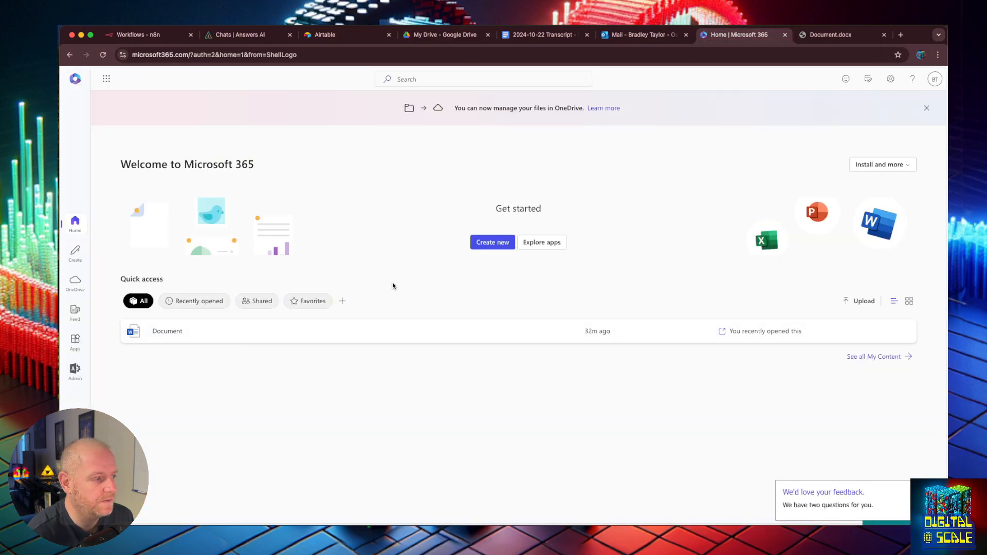
pyautogui.rightClick(156, 376)
pyautogui.click(492, 248)
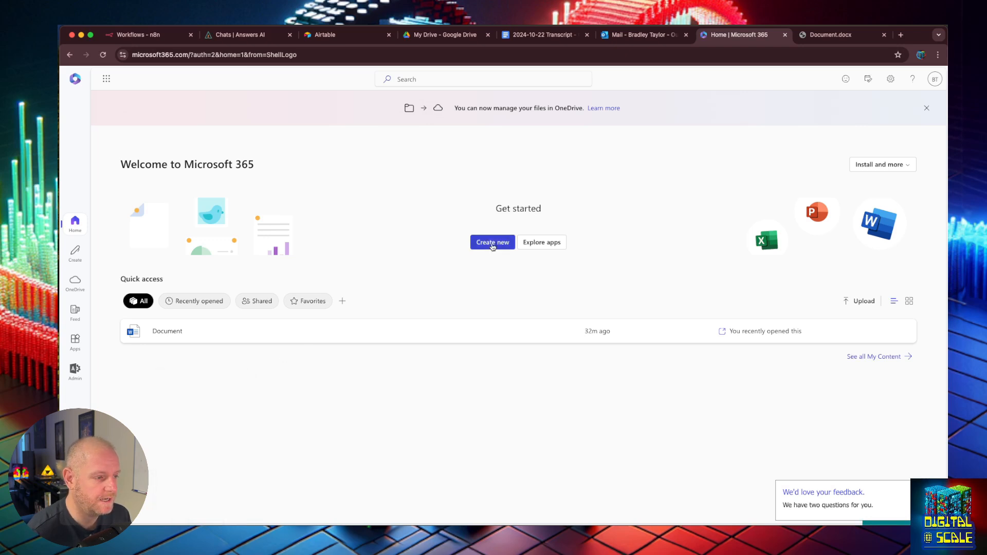
pyautogui.click(492, 246)
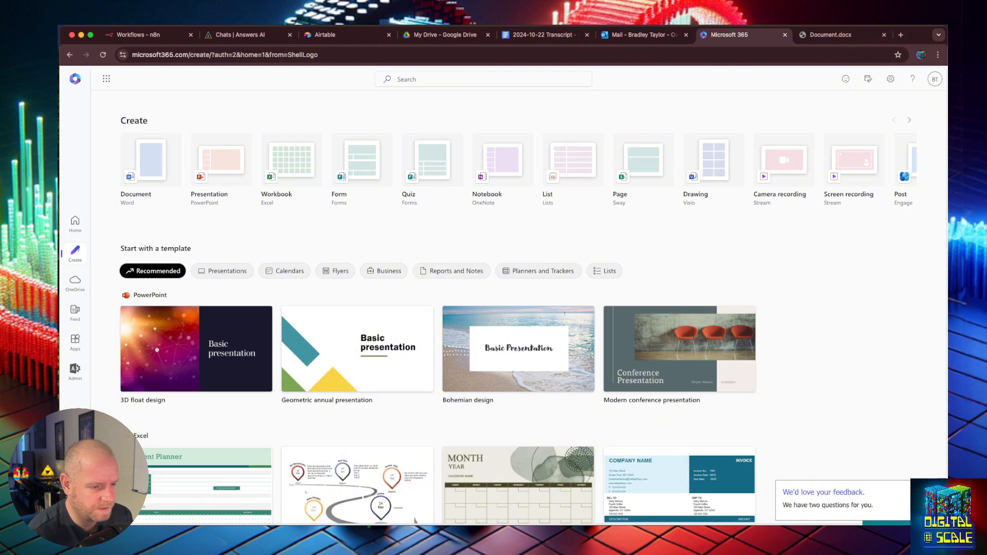
pyautogui.scroll(-4, 477, 156)
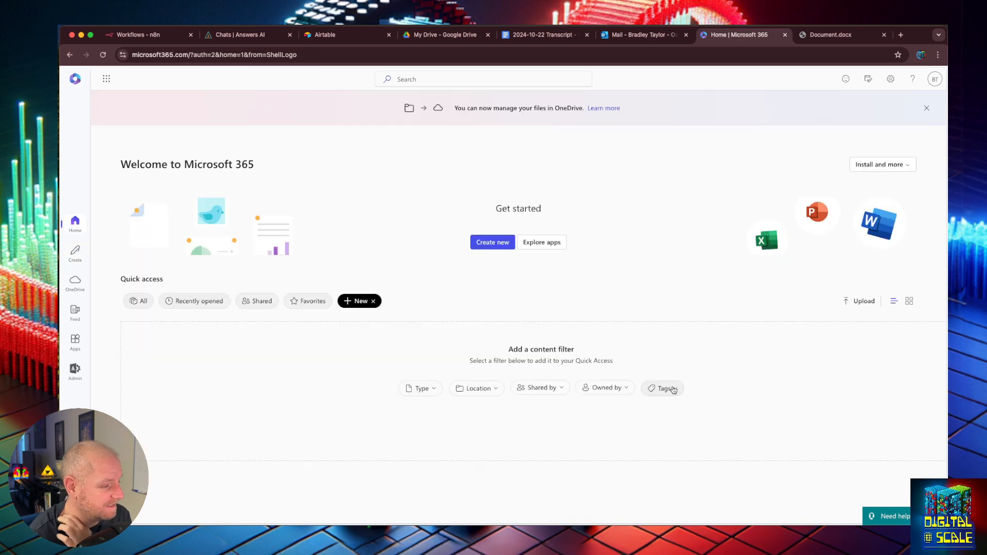
pyautogui.click(476, 389)
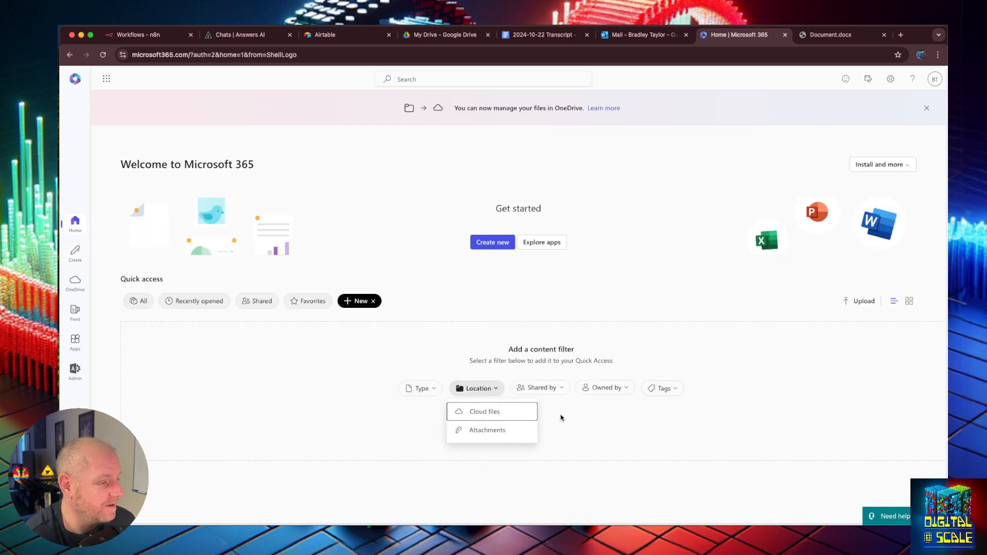
pyautogui.click(484, 240)
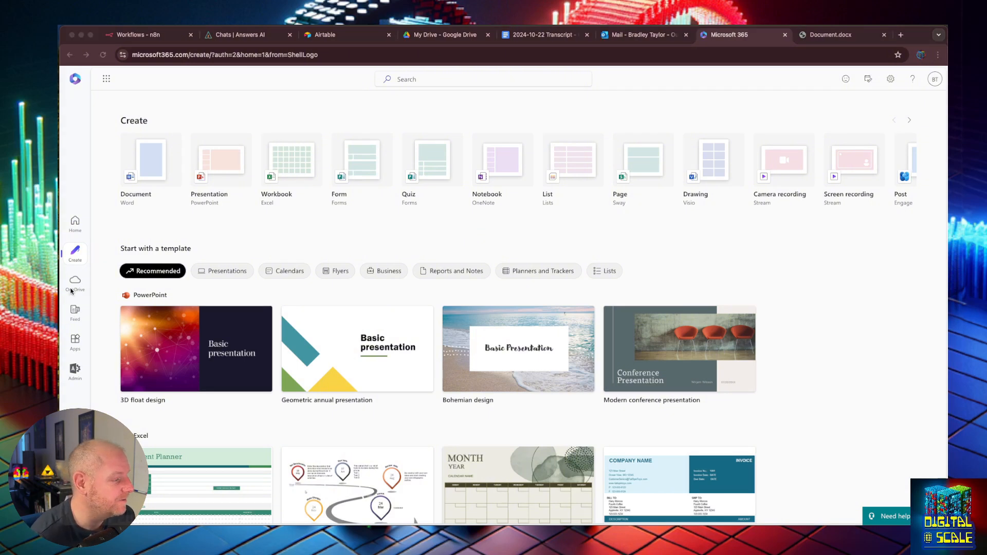
pyautogui.click(75, 280)
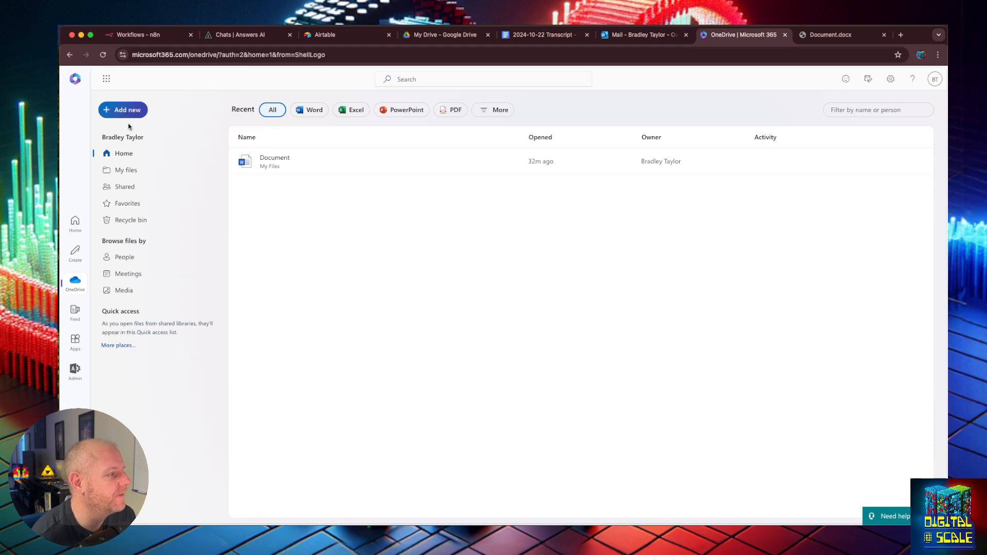
# - Create a 'Google Dropbox' folder in OneDrive's My files, then go to the n8n workflows list
pyautogui.click(123, 109)
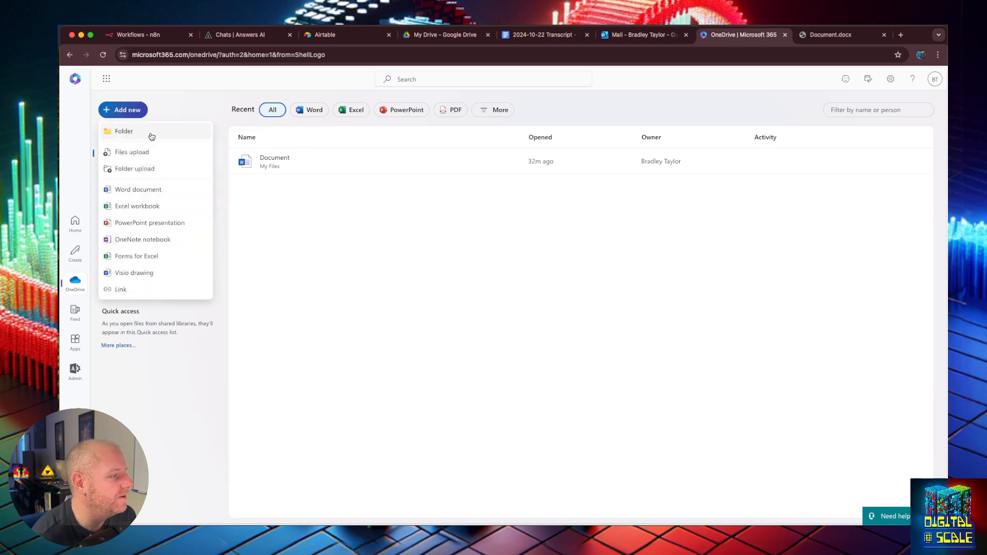
pyautogui.click(139, 132)
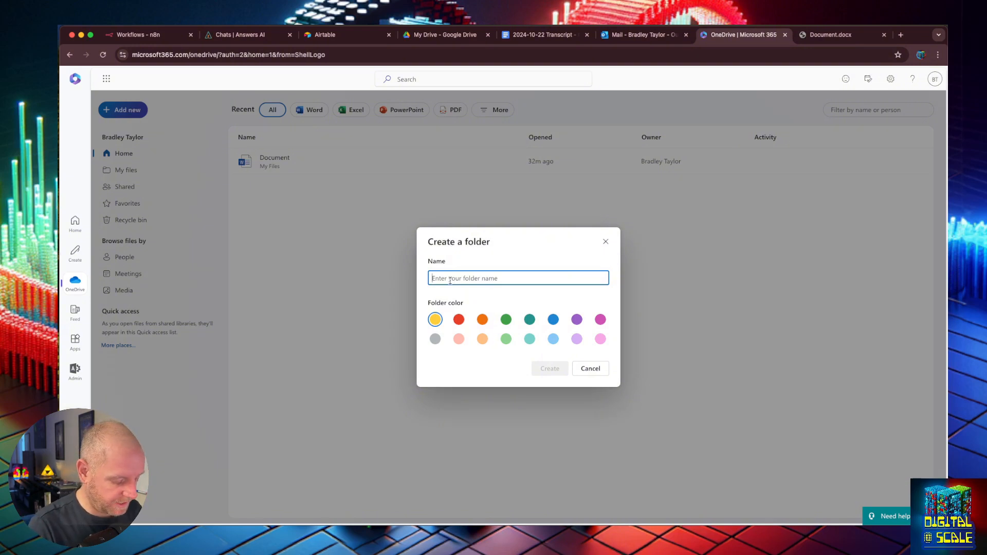
pyautogui.write('Google Dropbox')
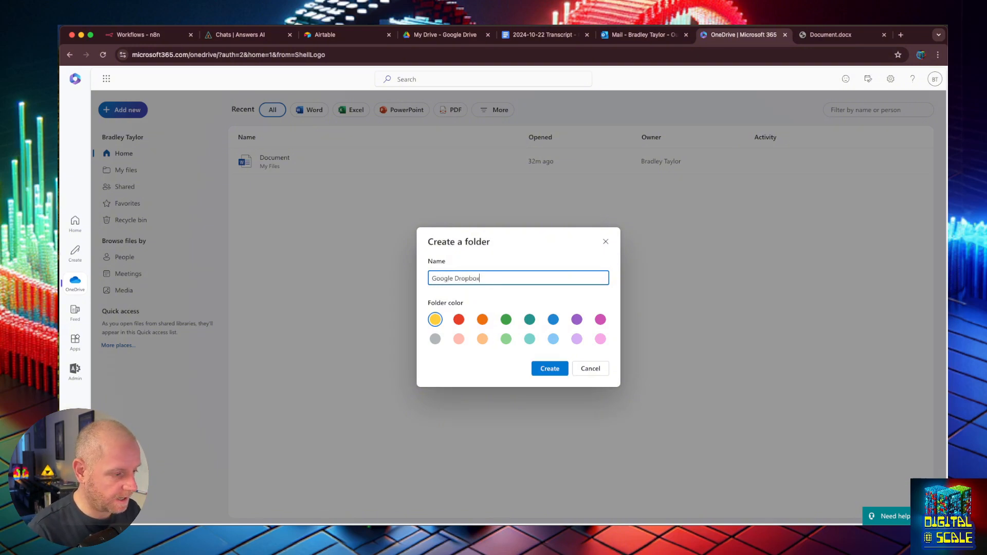
pyautogui.click(558, 369)
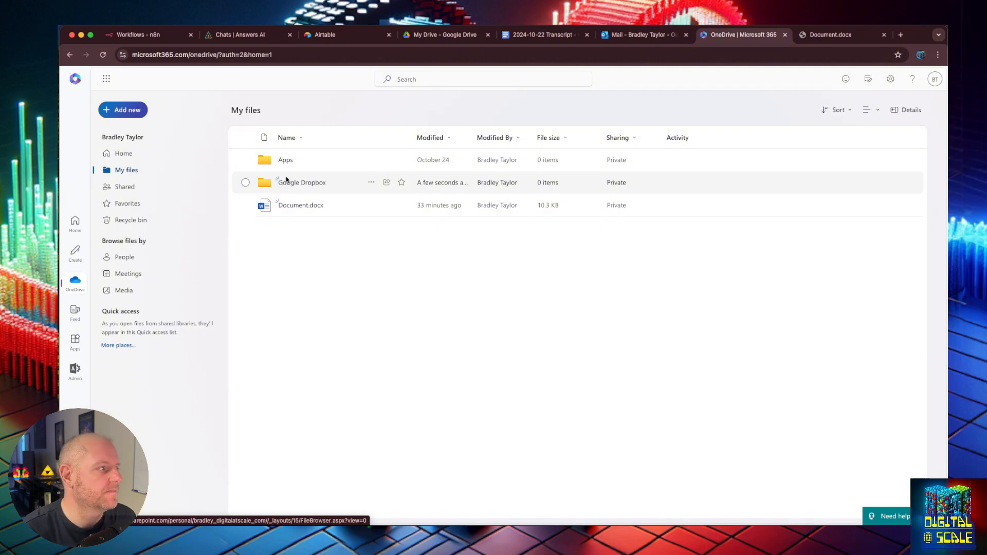
pyautogui.click(146, 36)
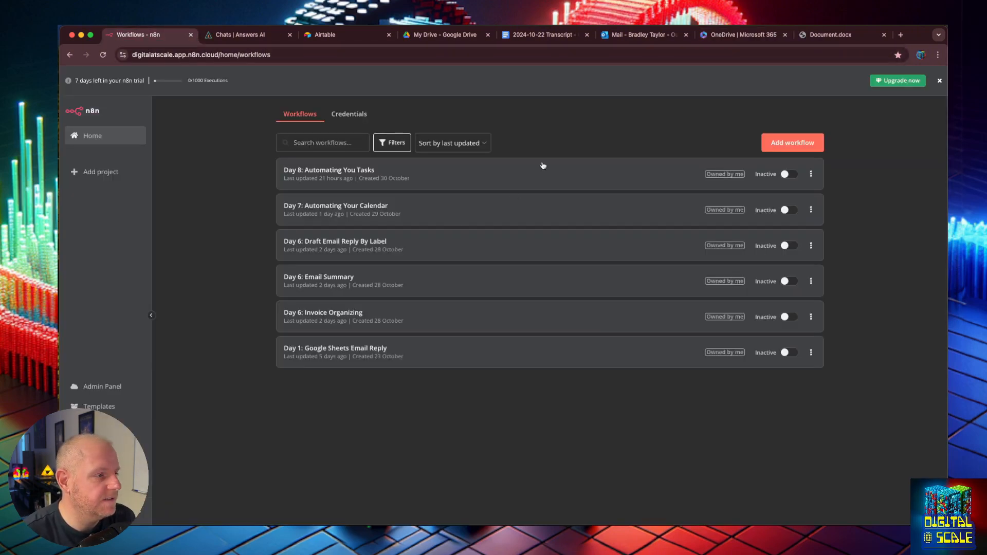
# - Create a new workflow 'Day 9: Automating Your Files' with a manual trigger
pyautogui.click(806, 145)
pyautogui.write('D')
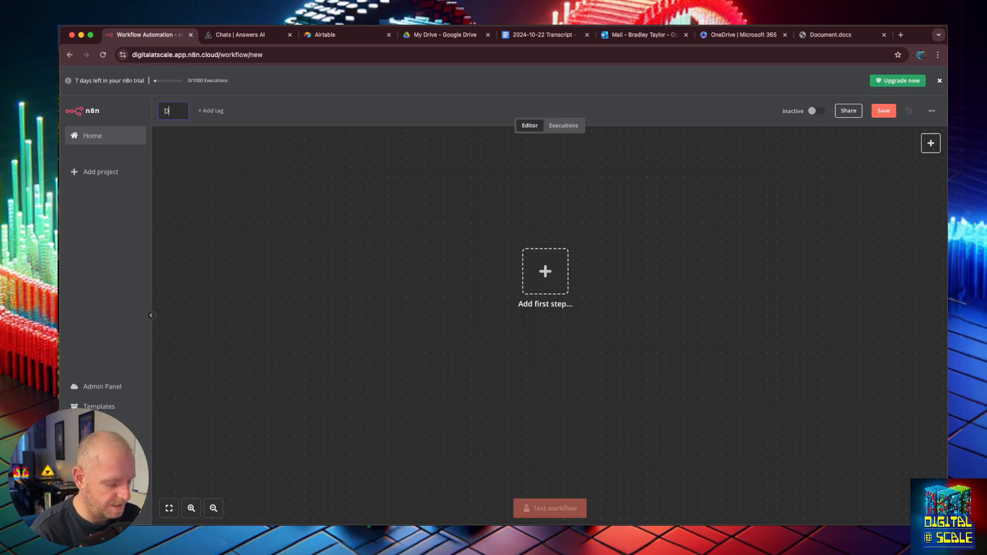
pyautogui.write('ay 9: Automating')
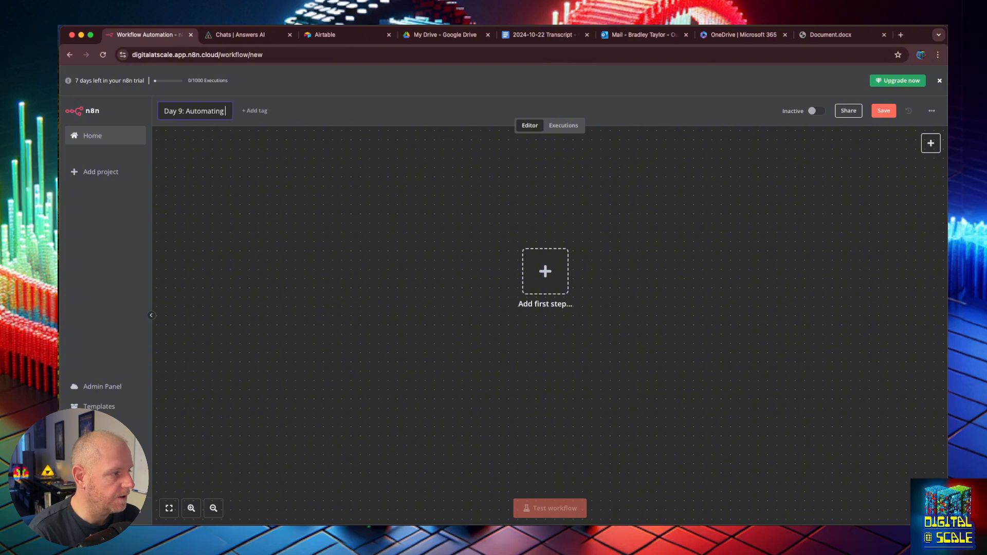
pyautogui.write(' Your Files')
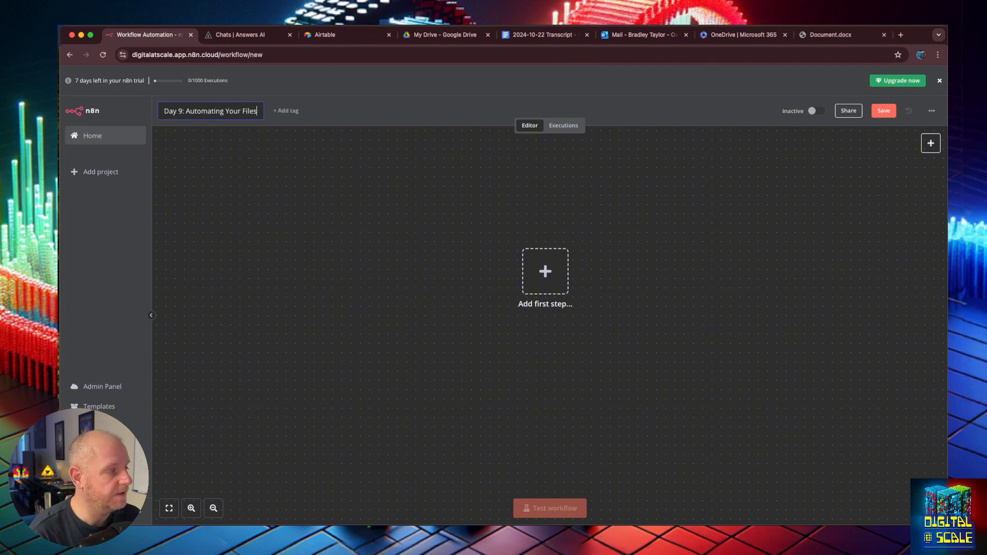
pyautogui.press('Return')
pyautogui.click(539, 277)
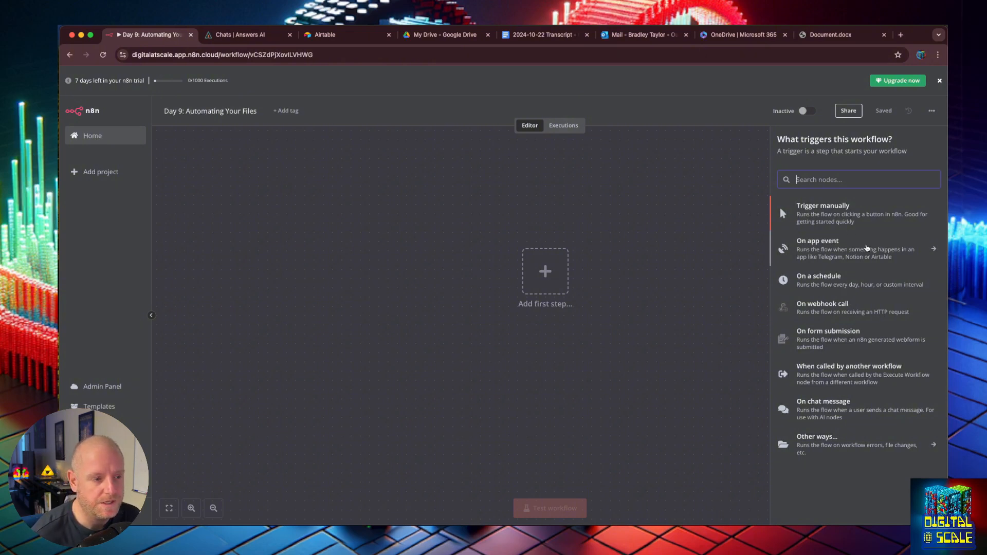
pyautogui.click(818, 210)
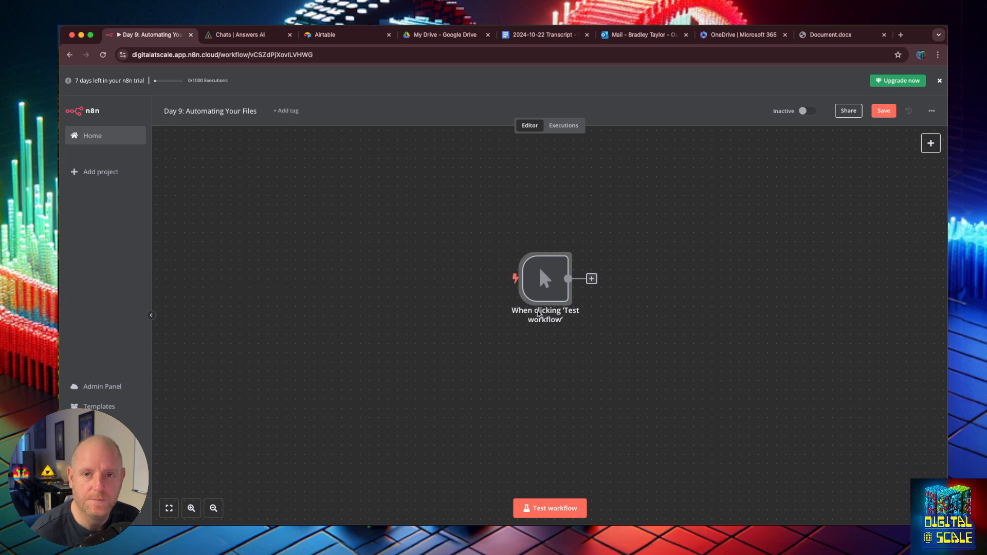
# - Add a step after the trigger by searching 'drive' and choosing Google Drive
pyautogui.click(591, 279)
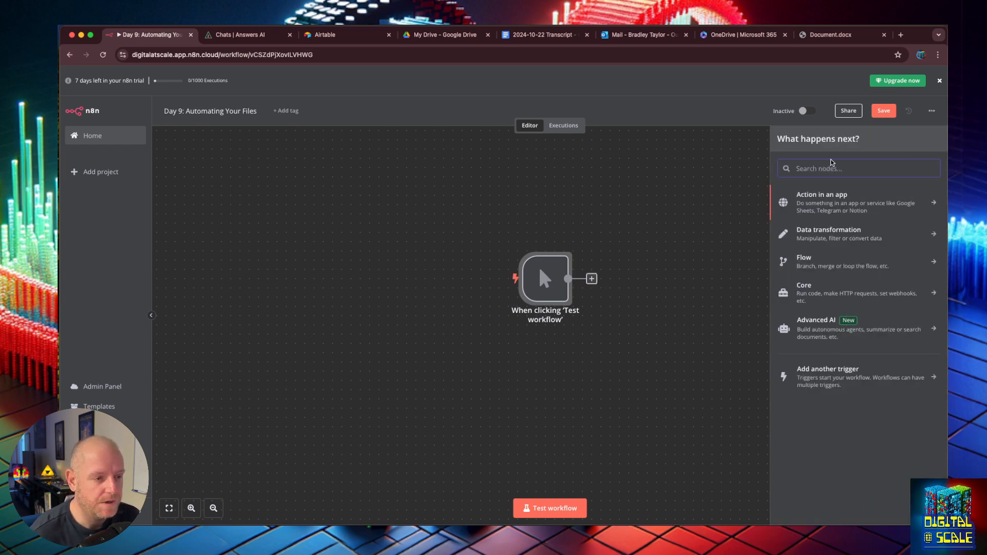
pyautogui.write('drive')
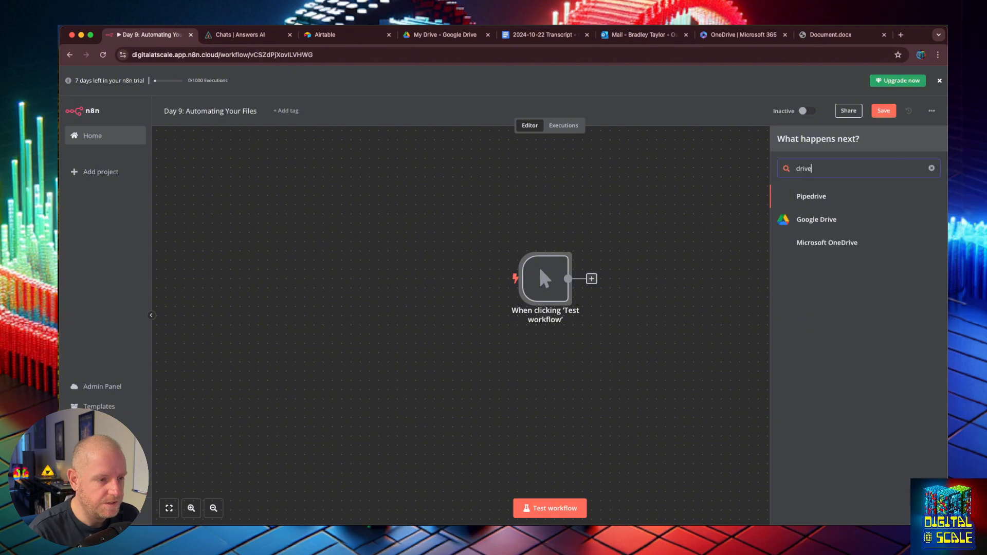
pyautogui.click(820, 220)
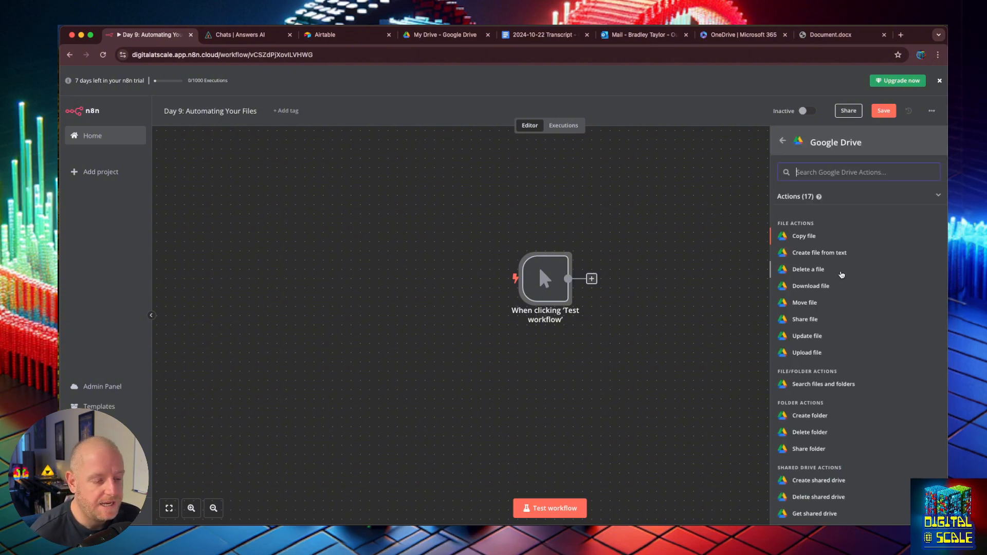
pyautogui.scroll(-3, 842, 274)
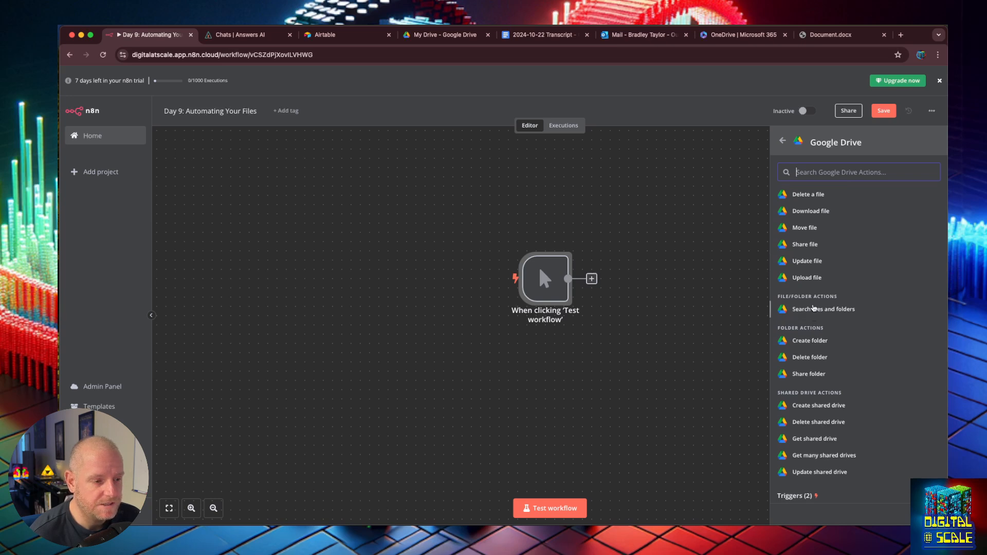
# - Add a Google Drive Search files and folders step by File/Folder name, test with 'Microsoft Dropbox'
pyautogui.click(815, 309)
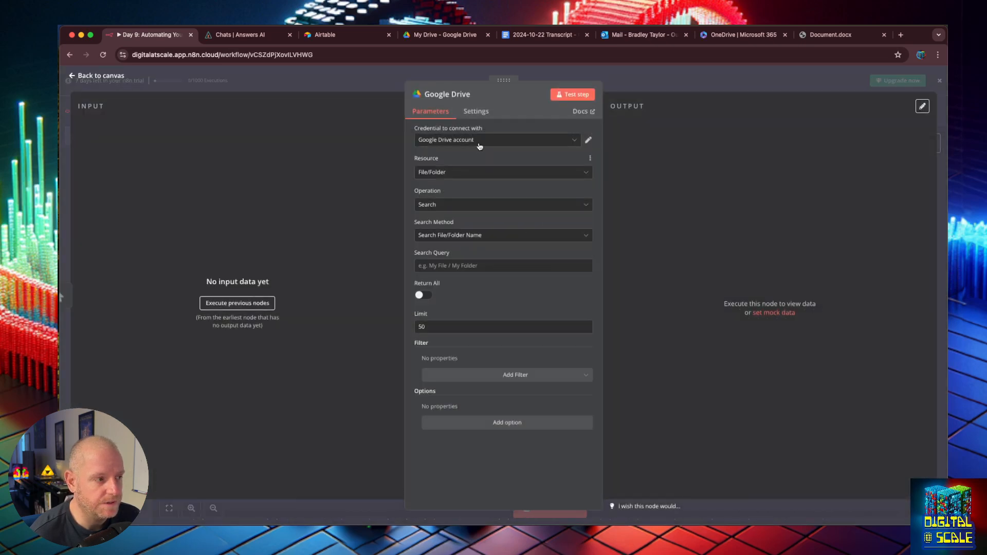
pyautogui.click(479, 143)
pyautogui.click(488, 159)
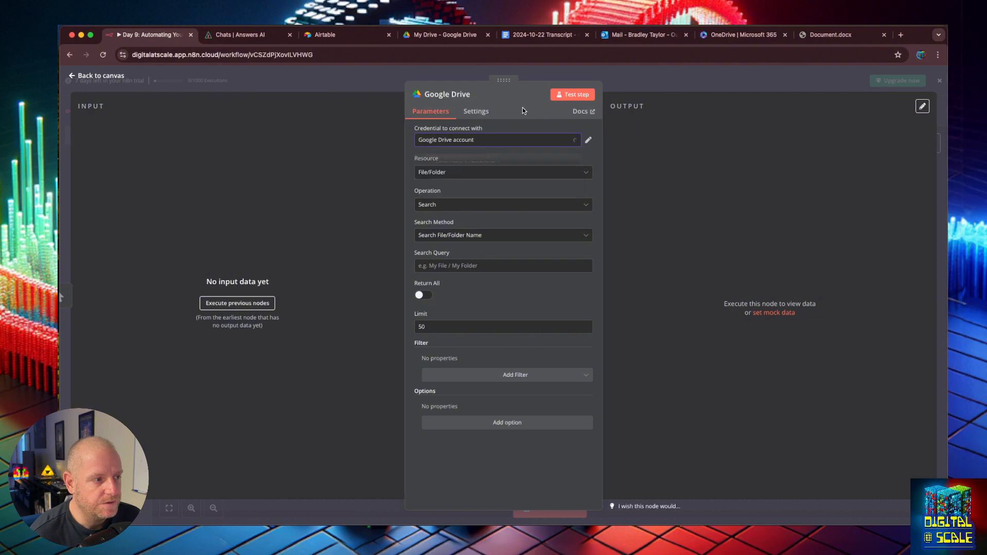
pyautogui.click(507, 175)
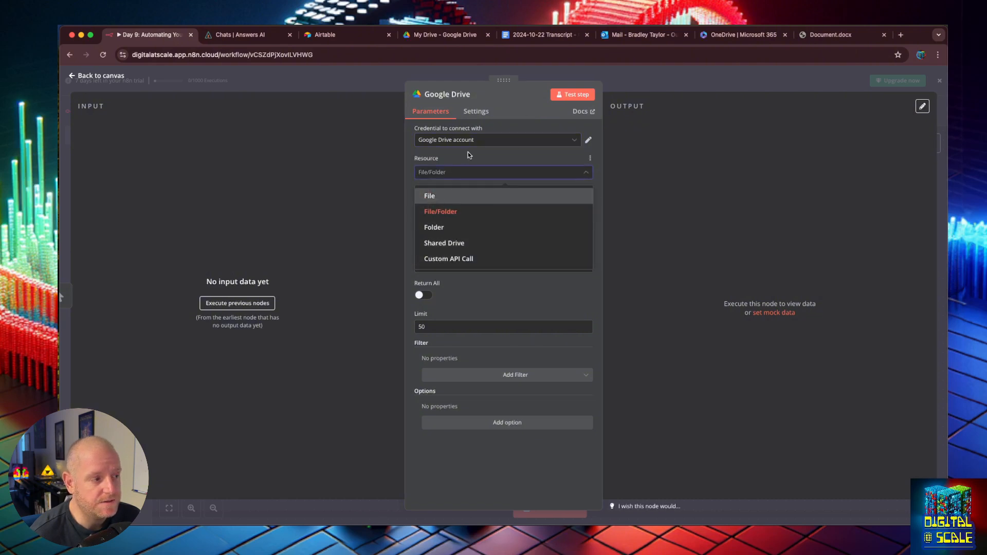
pyautogui.click(456, 211)
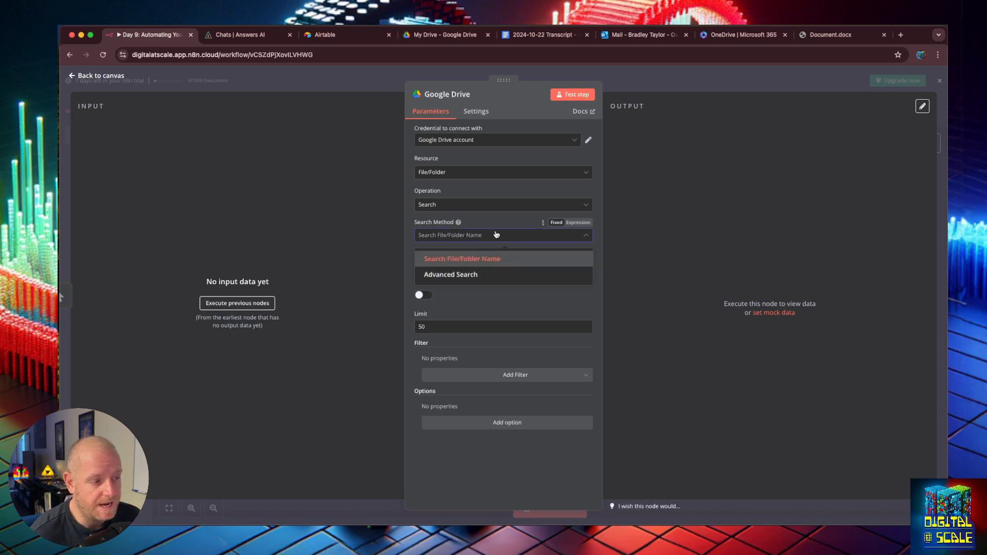
pyautogui.click(484, 259)
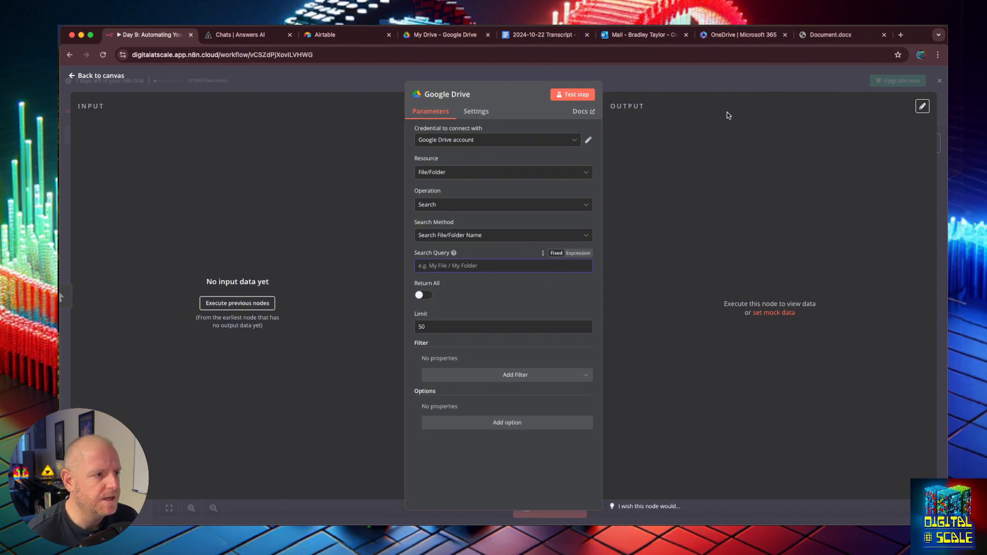
pyautogui.write('Microsoft Dropbox')
pyautogui.click(578, 94)
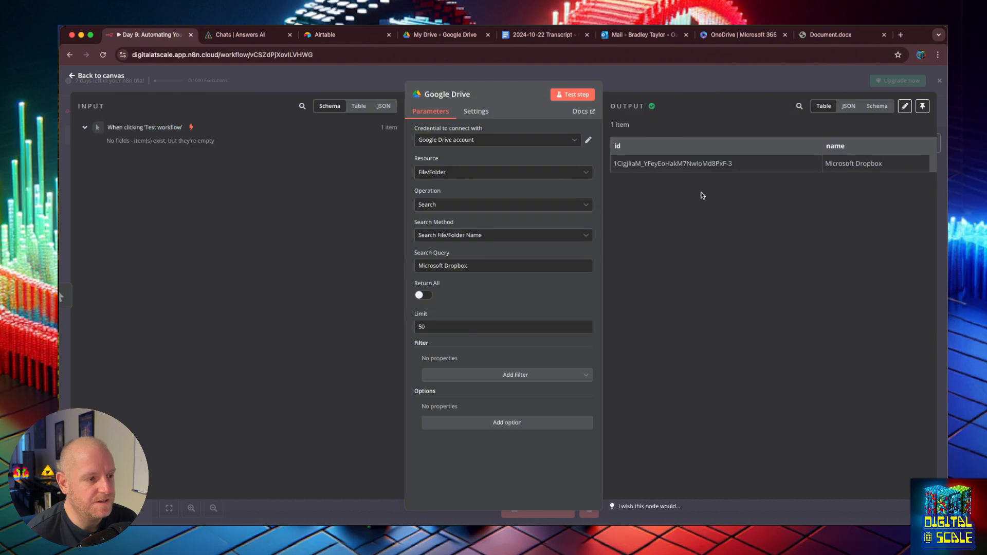
pyautogui.doubleClick(689, 165)
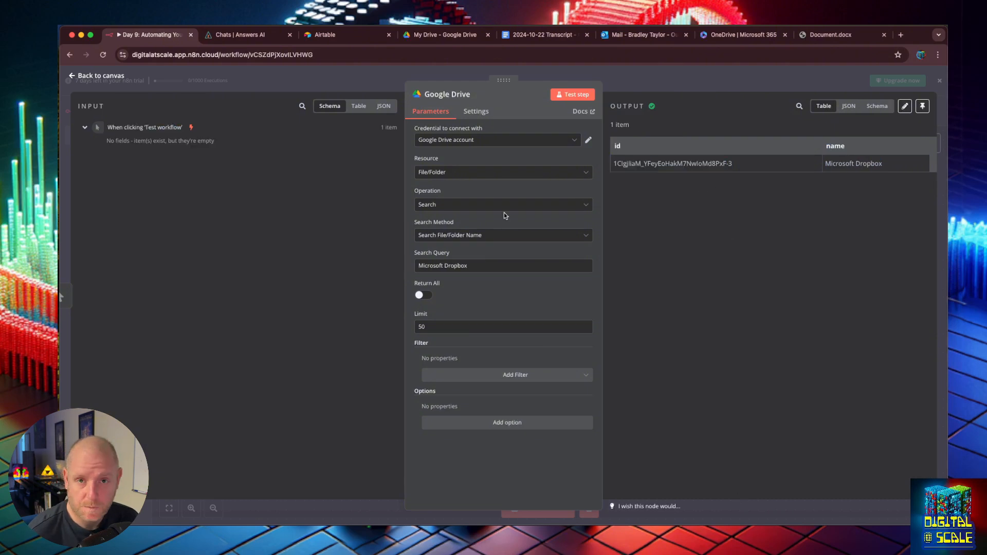
# - Add a Folder filter set to Microsoft Dropbox and test the search again
pyautogui.click(504, 171)
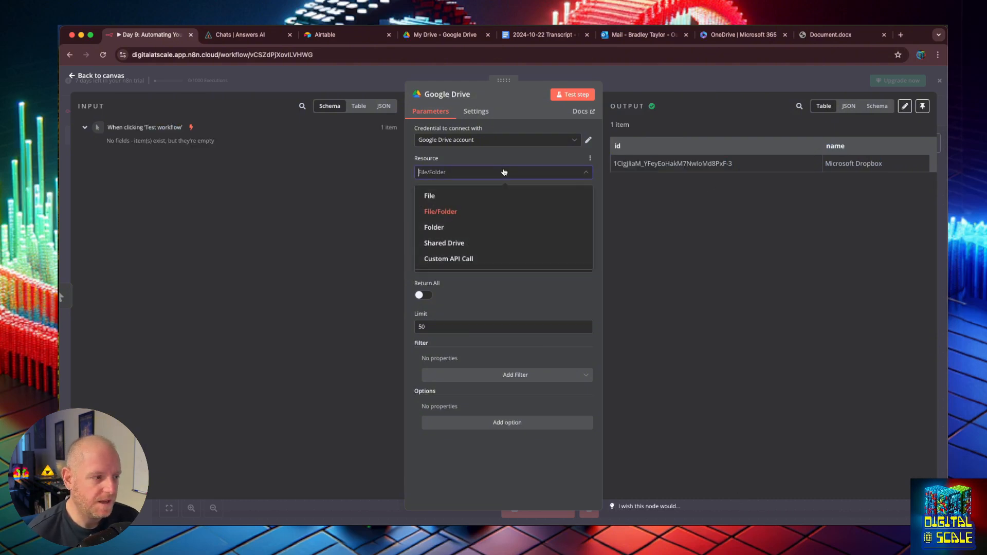
pyautogui.click(481, 227)
pyautogui.click(479, 204)
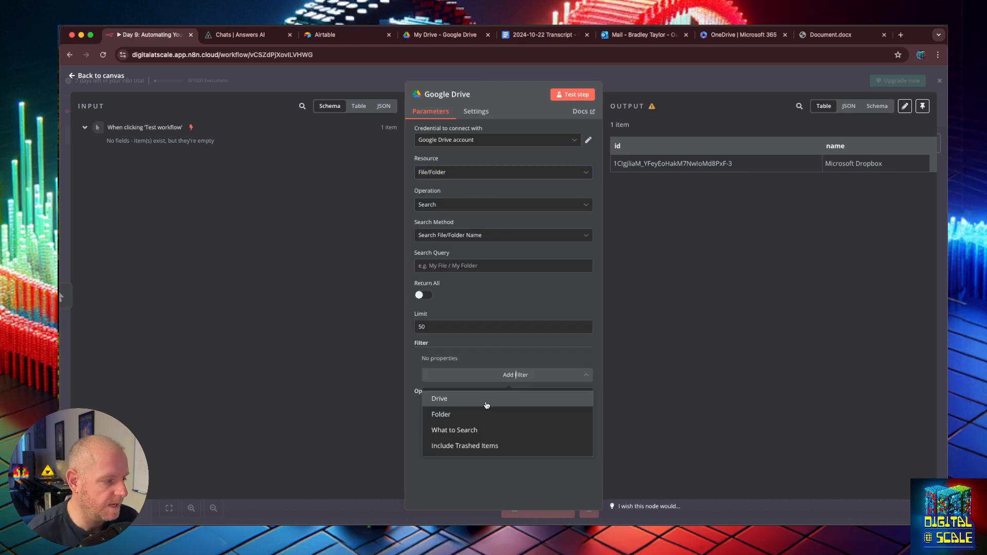
pyautogui.click(480, 409)
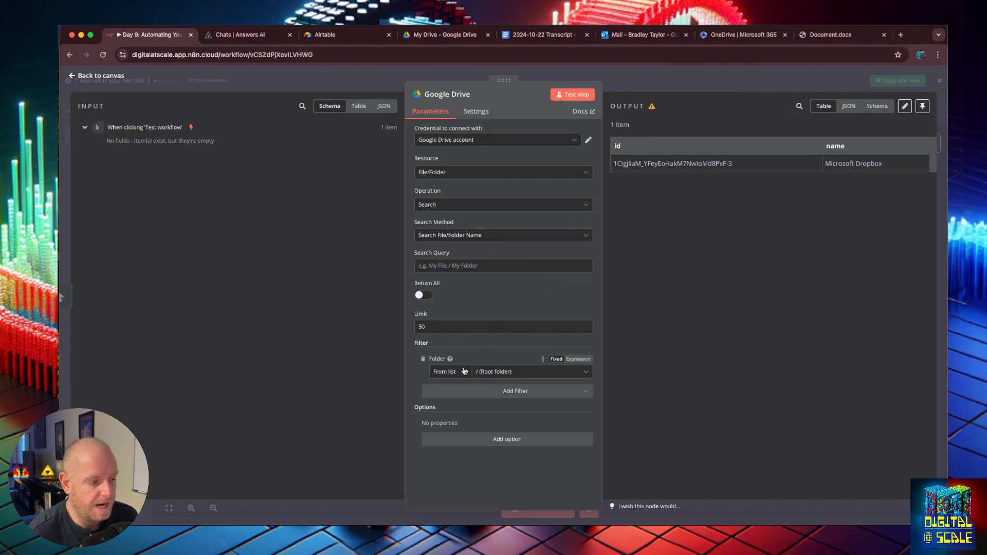
pyautogui.click(488, 375)
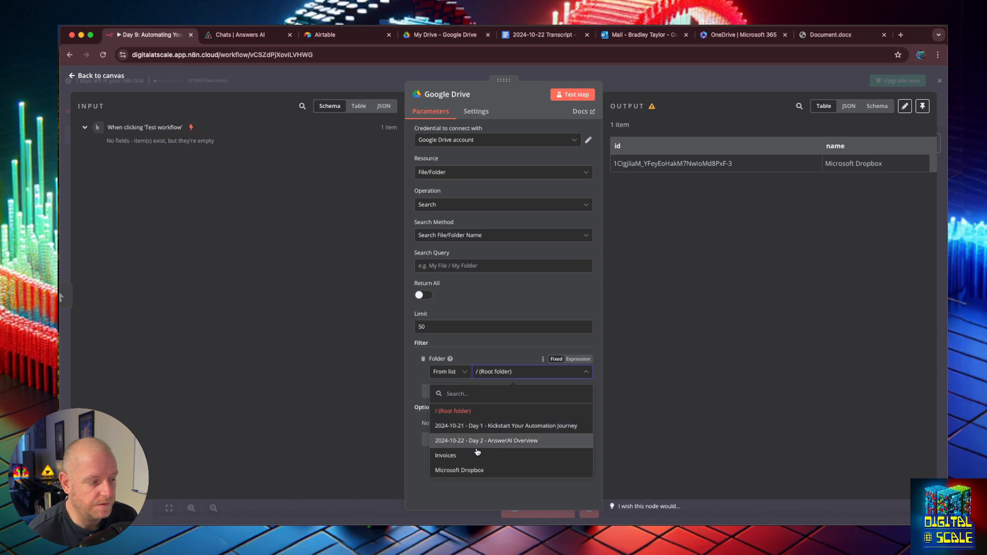
pyautogui.click(489, 470)
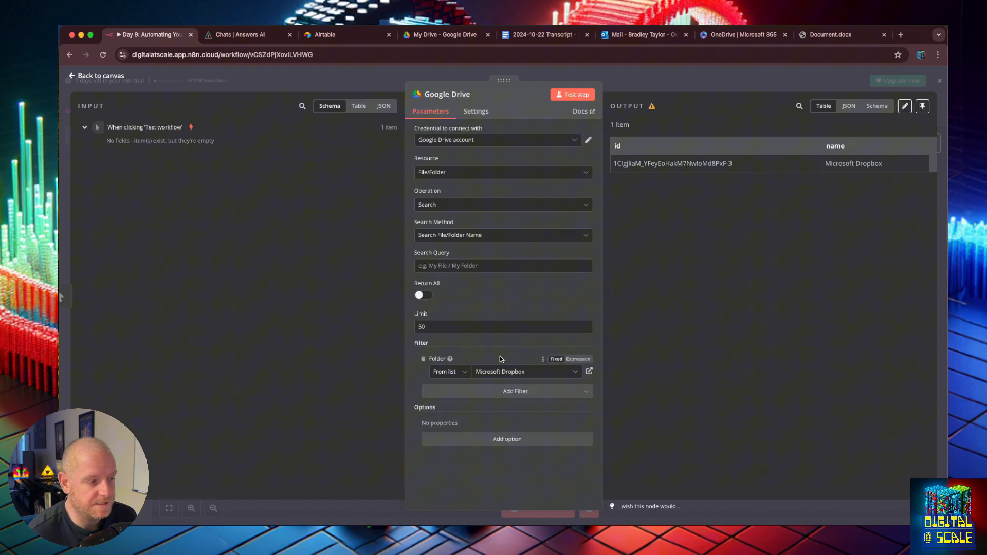
pyautogui.click(577, 95)
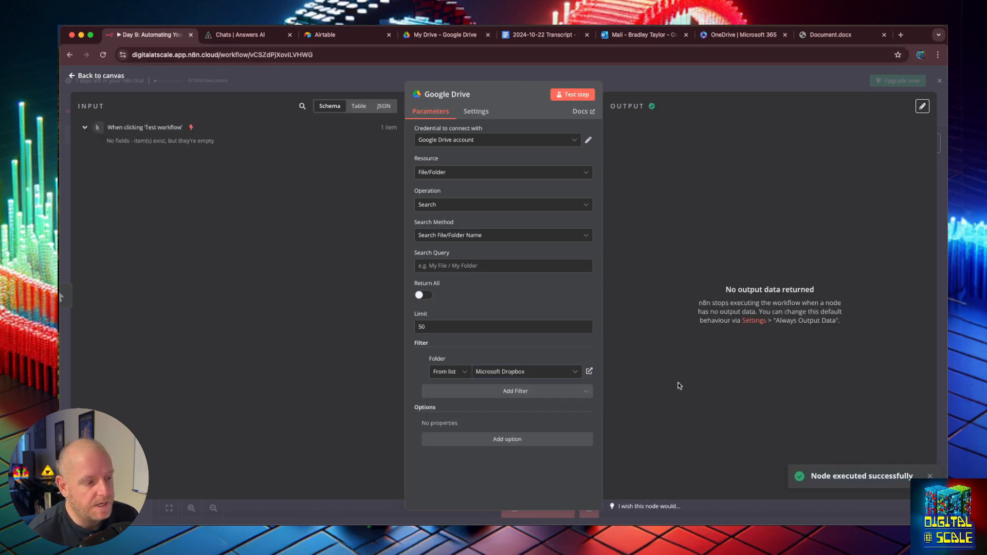
# - Clear the search query so it is left empty
pyautogui.write('dropbox')
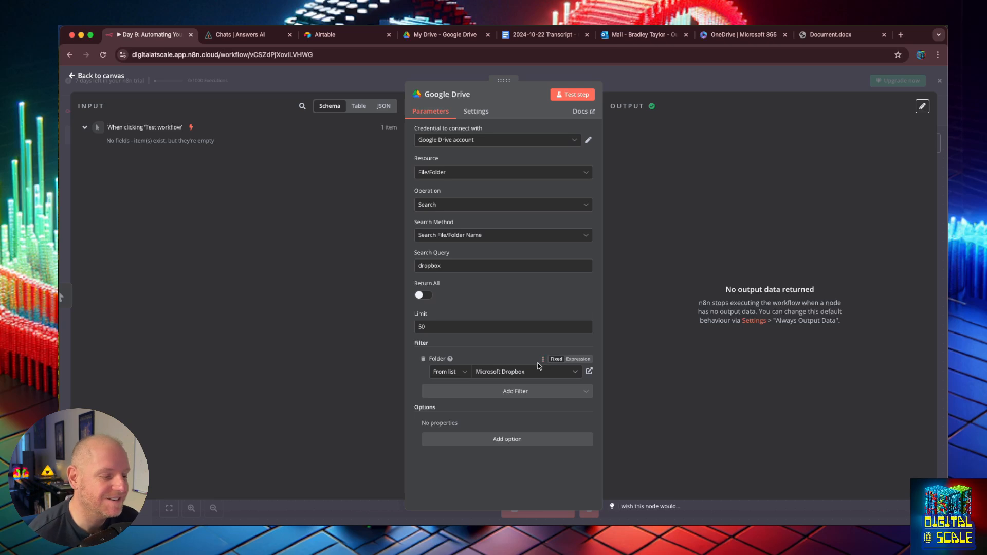
pyautogui.doubleClick(431, 265)
pyautogui.press('BackSpace')
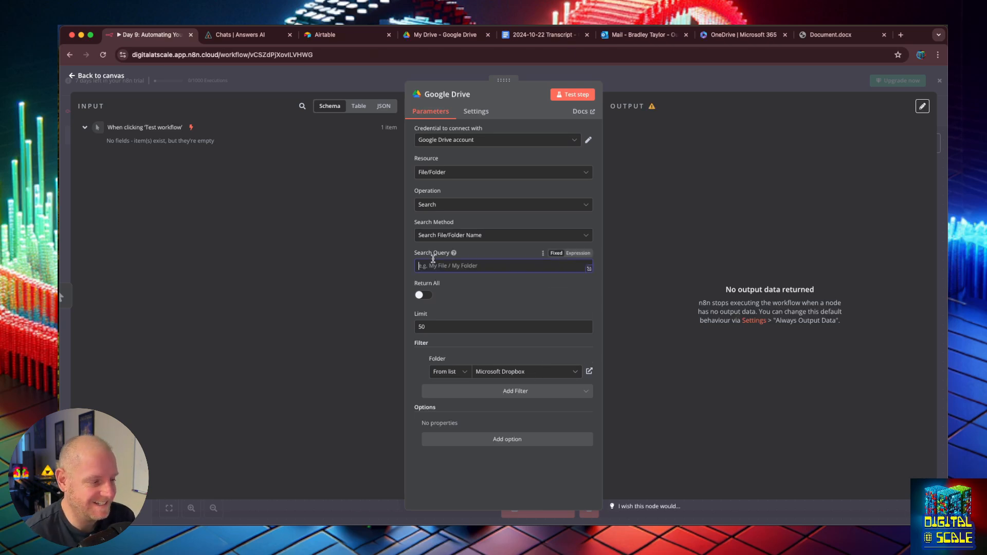
pyautogui.click(777, 249)
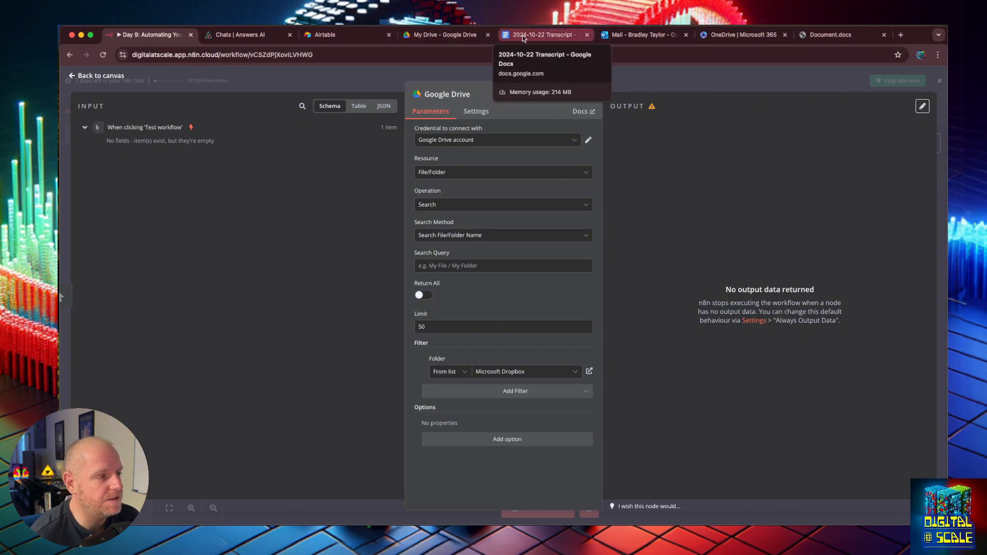
# - Open the Microsoft Dropbox folder in Drive and create a blank Google Docs document there
pyautogui.click(420, 36)
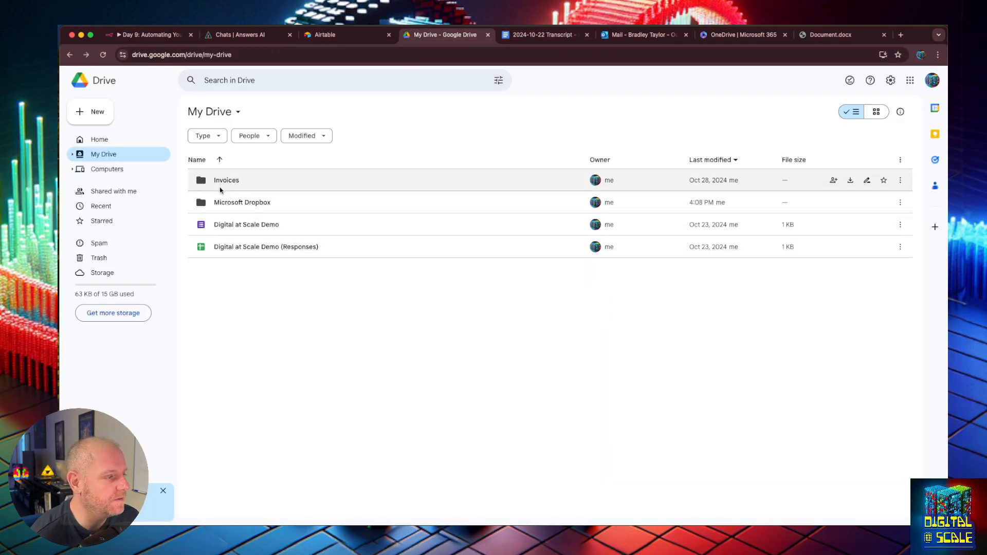
pyautogui.doubleClick(226, 202)
pyautogui.rightClick(257, 273)
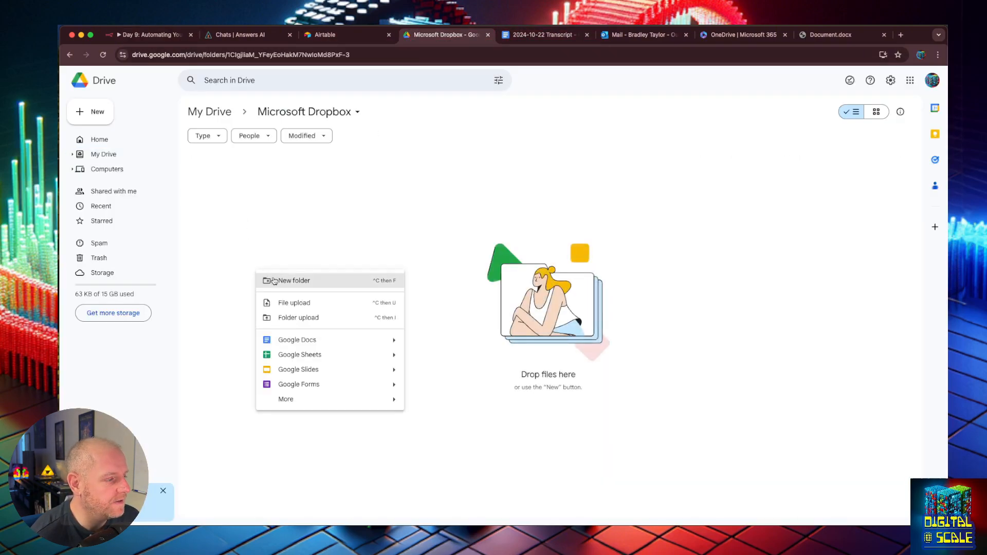
pyautogui.click(308, 339)
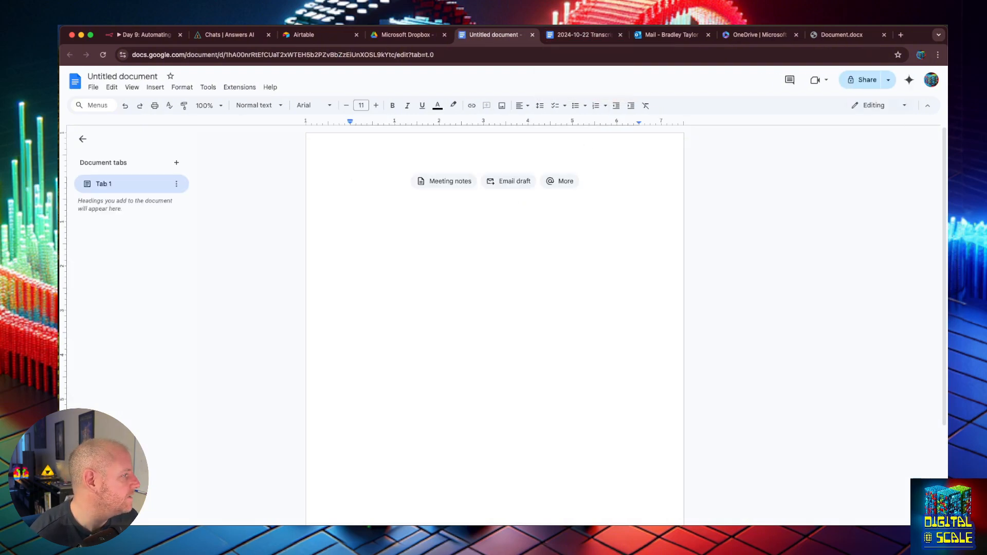
# - Paste the WEBVTT transcript into the document and title it '2024-10-21 Transcript'
pyautogui.click(443, 238)
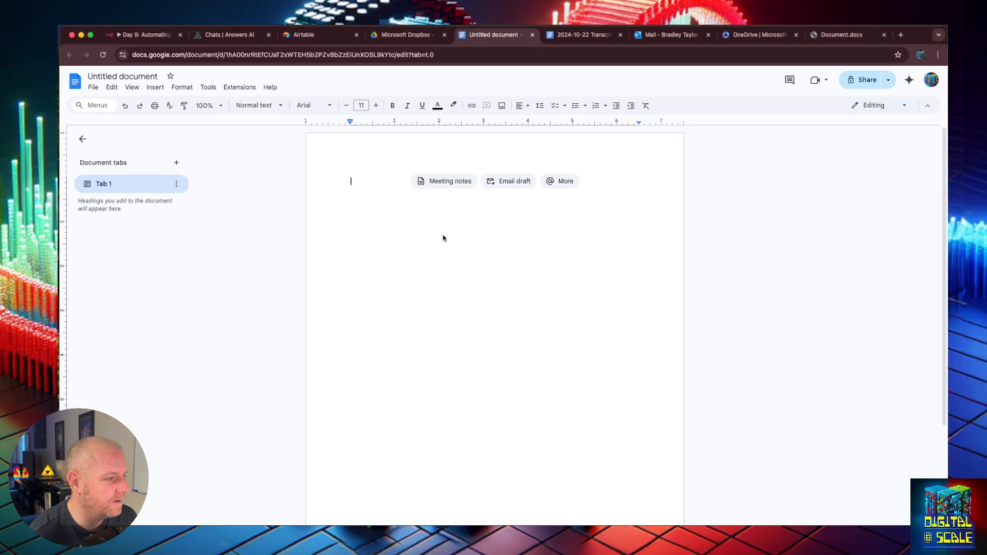
pyautogui.press('super+v')
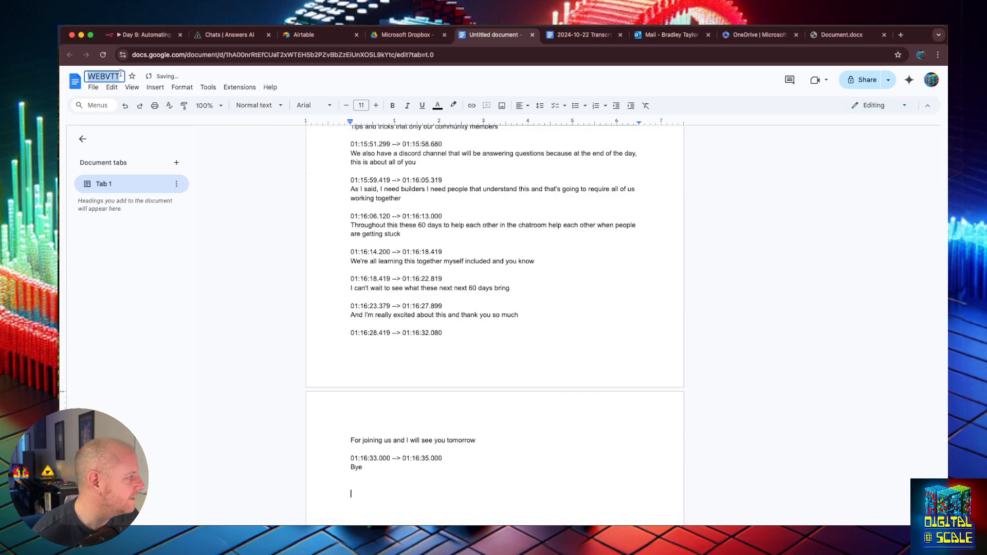
pyautogui.write('2024')
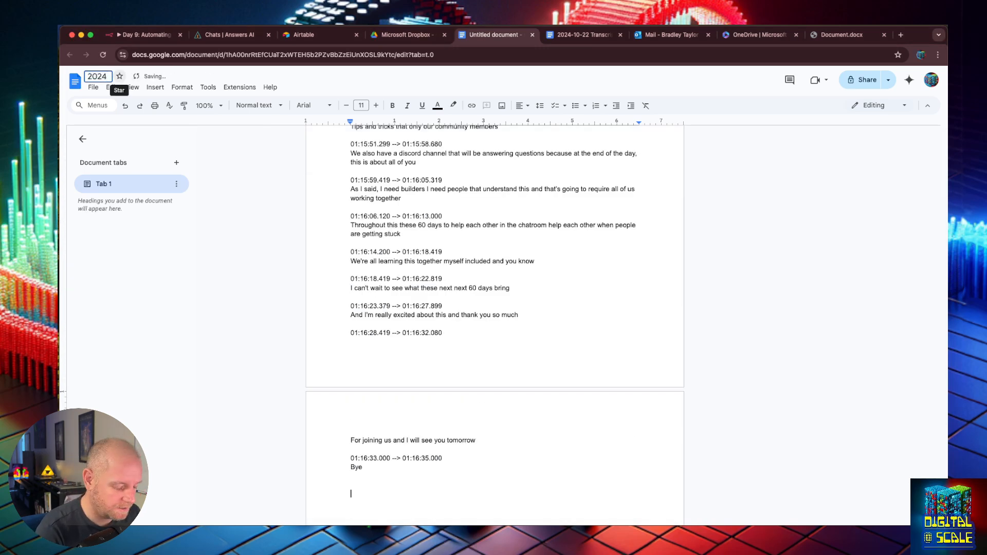
pyautogui.write('-10-21 Transcript')
pyautogui.press('Return')
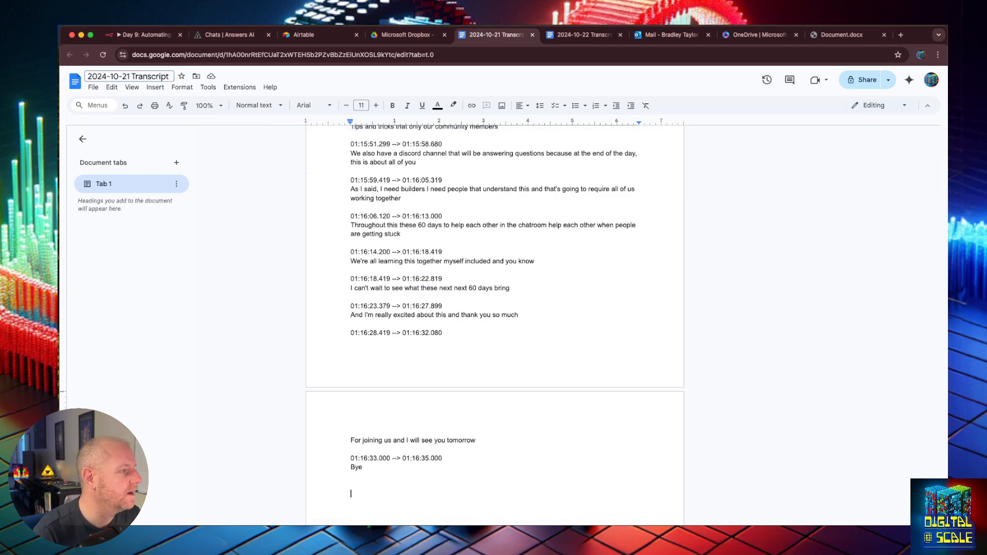
pyautogui.click(75, 81)
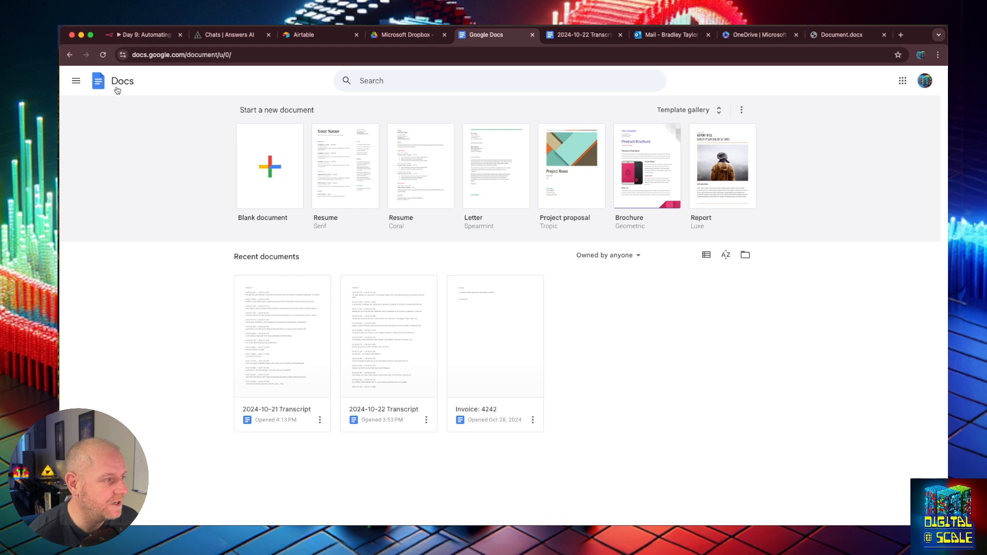
pyautogui.click(70, 55)
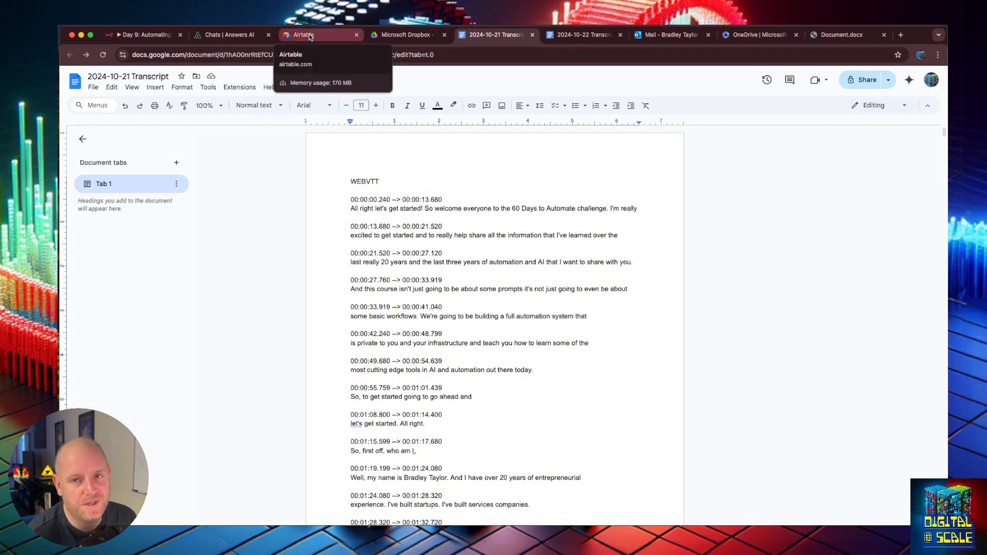
# - Rename the Drive transcript file to '2024-10-21 Transcript Day 1'
pyautogui.click(401, 38)
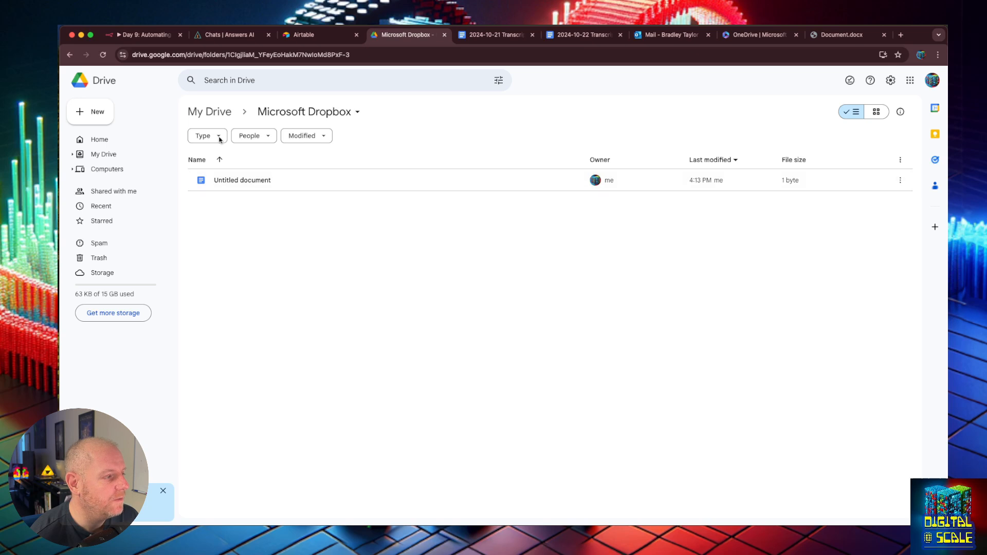
pyautogui.click(103, 55)
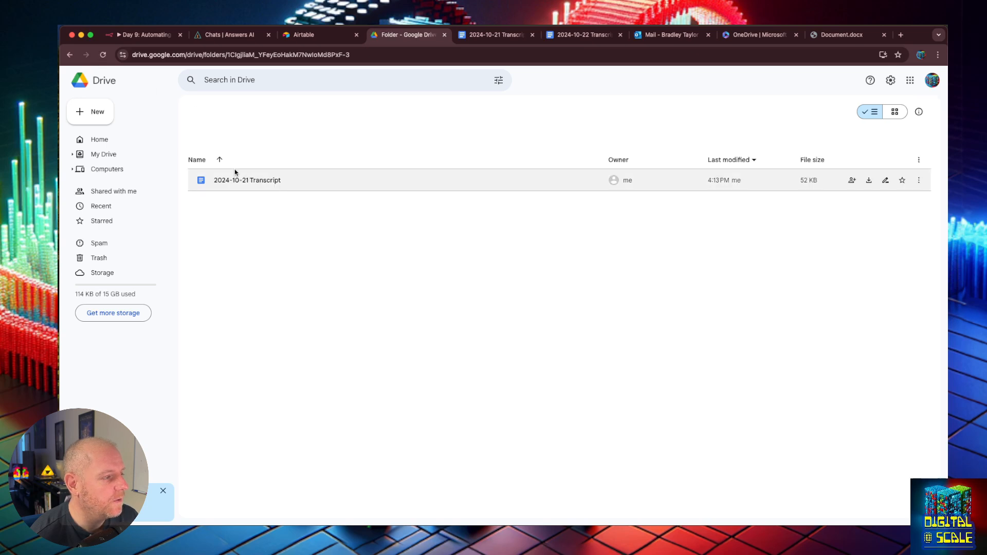
pyautogui.rightClick(280, 185)
pyautogui.click(308, 230)
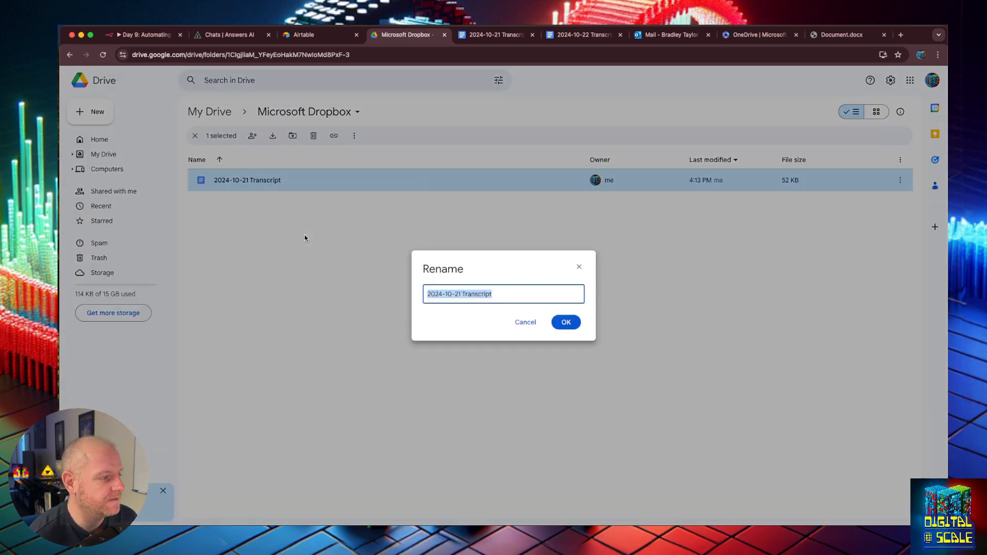
pyautogui.press('Right')
pyautogui.write('Day')
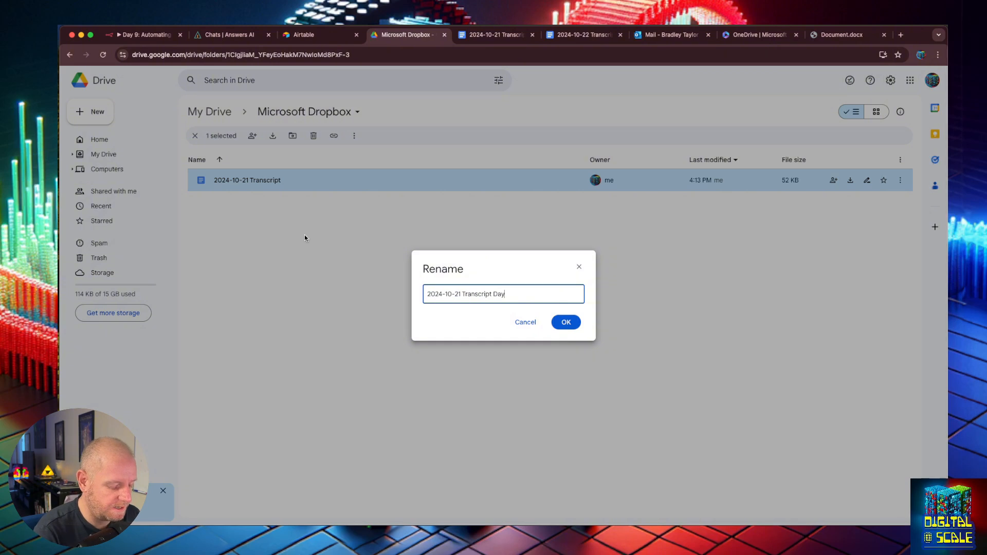
pyautogui.write(' 1')
pyautogui.press('Return')
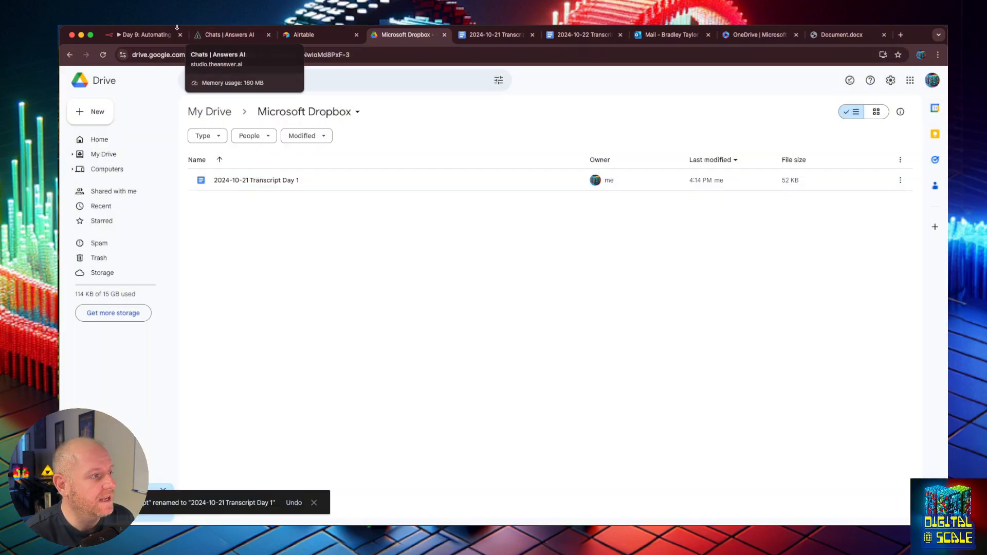
pyautogui.click(147, 35)
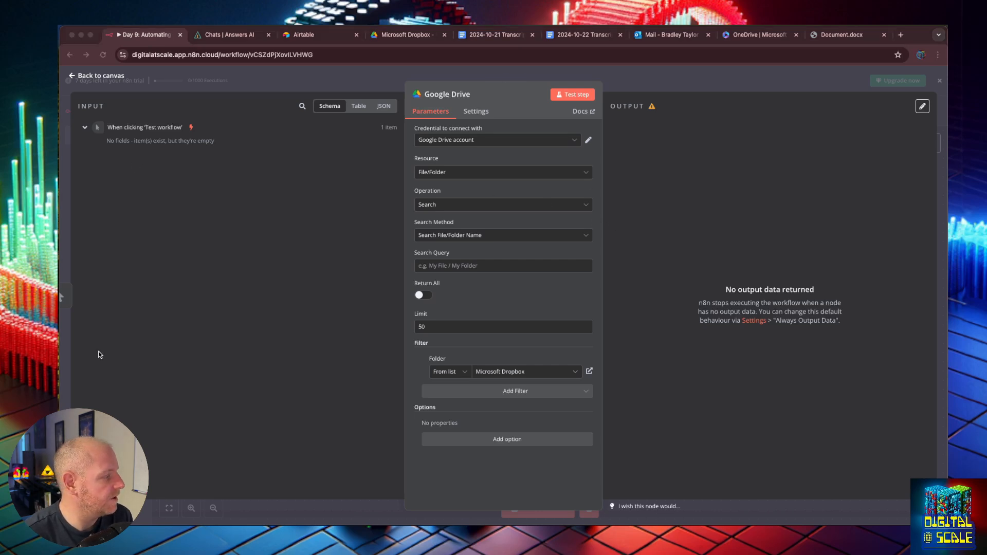
# - Re-test the Google Drive search and inspect the returned Transcript Day 1 file's id and name
pyautogui.click(576, 95)
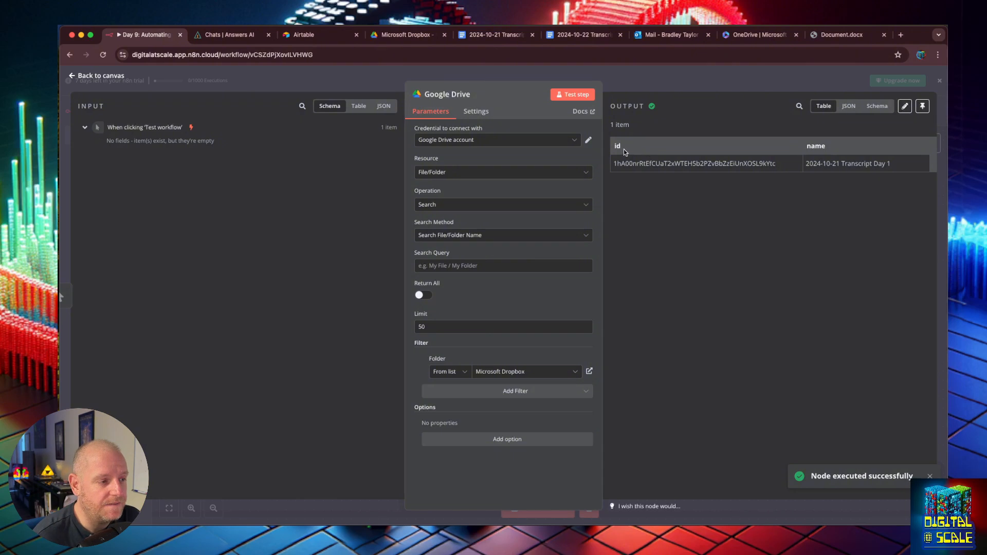
pyautogui.moveTo(613, 163); pyautogui.dragTo(853, 389)
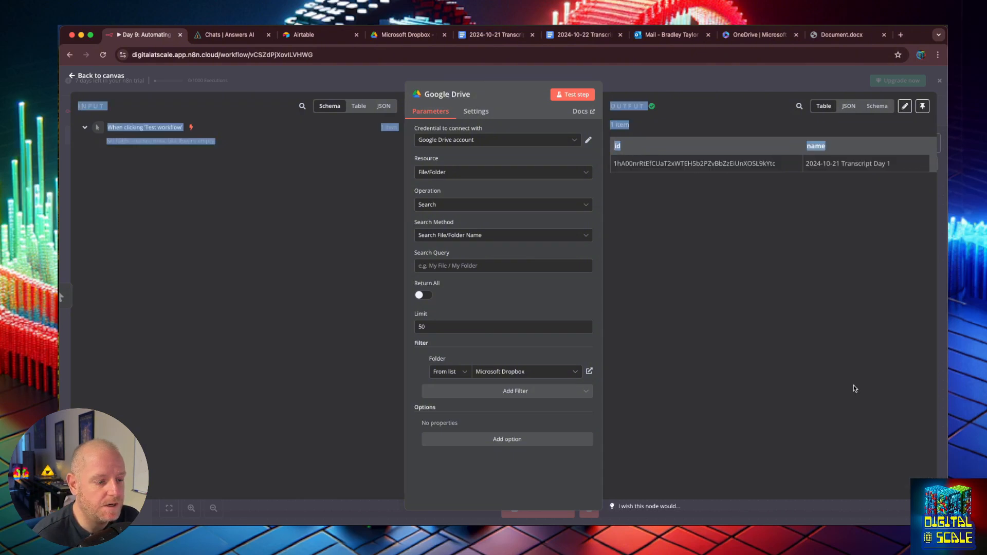
pyautogui.click(854, 389)
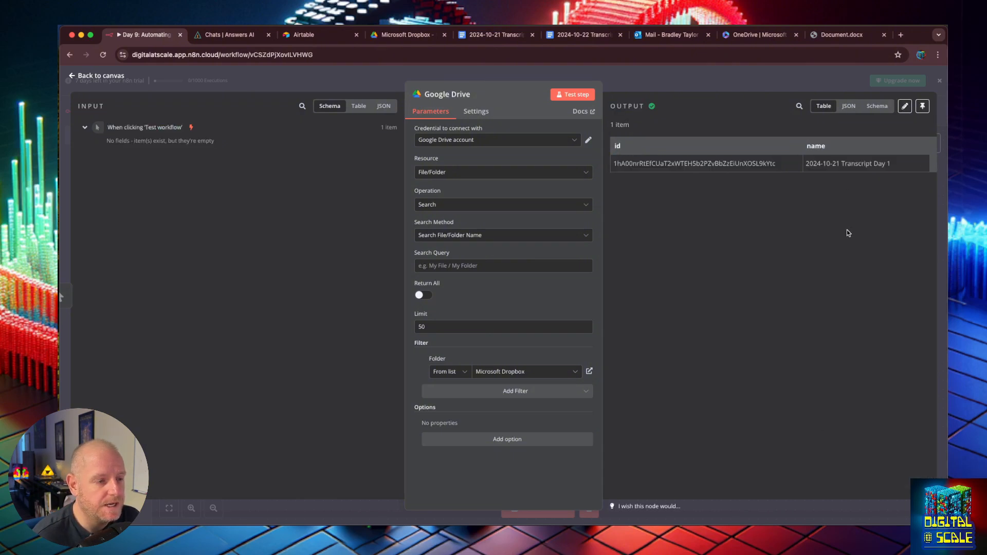
pyautogui.doubleClick(723, 164)
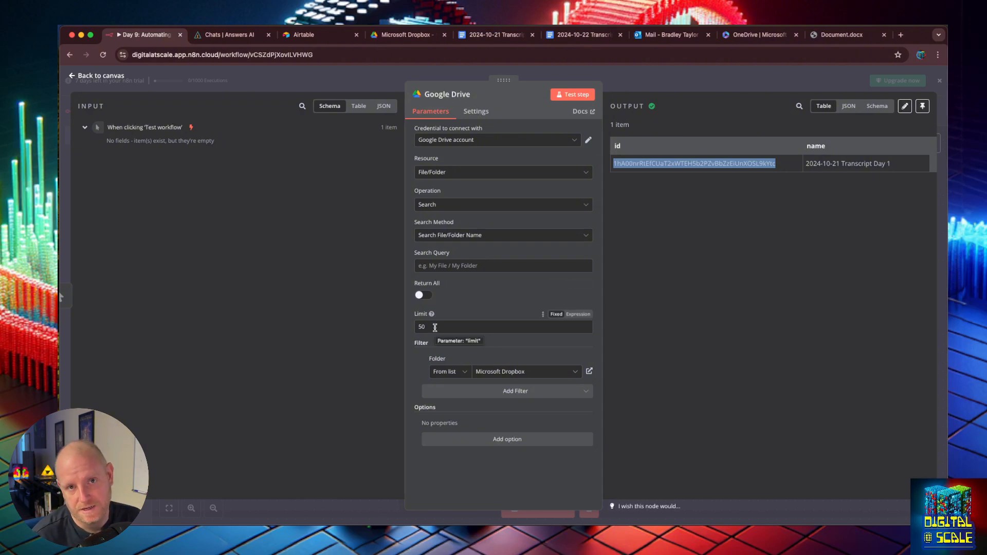
# - Try Return All, filters and extra options without keeping them, re-test, and go back to the canvas
pyautogui.click(422, 296)
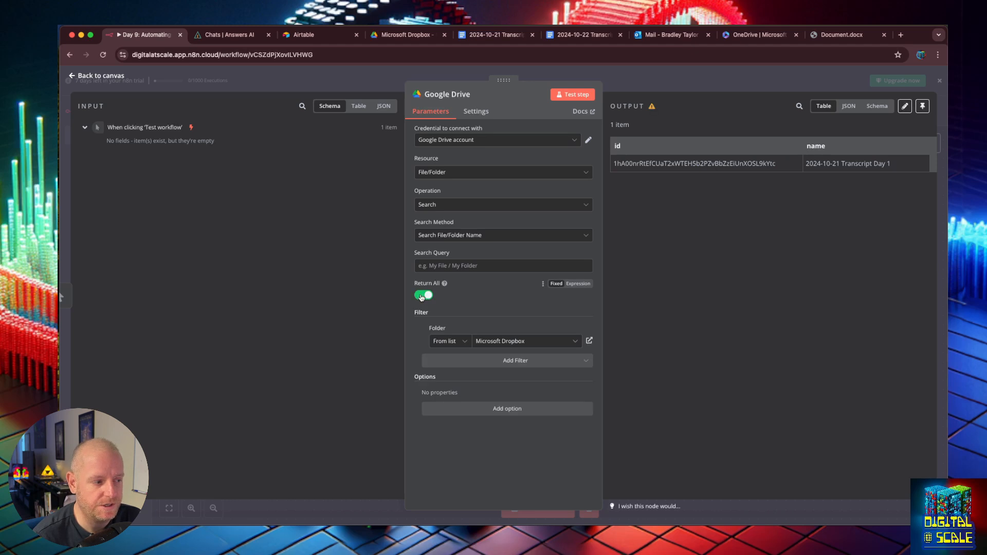
pyautogui.click(422, 295)
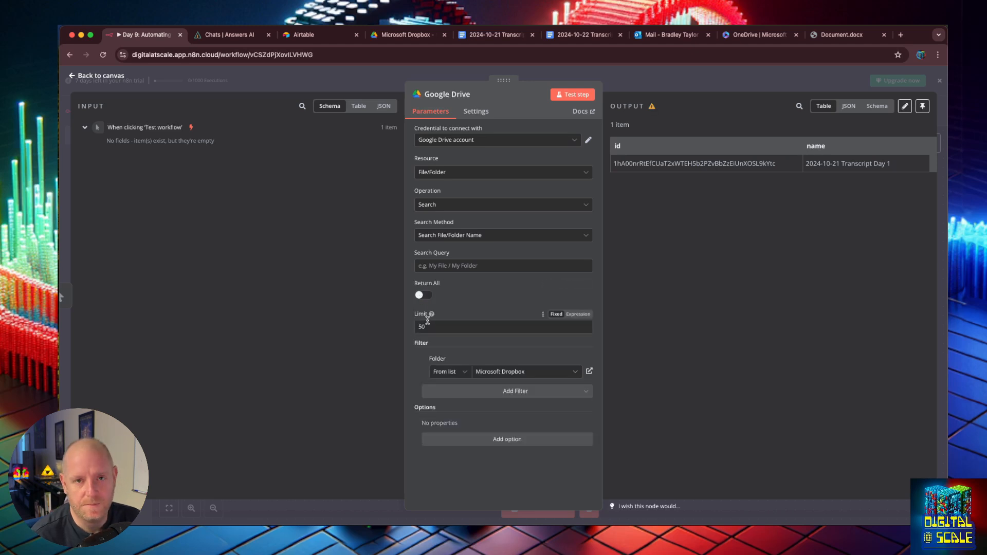
pyautogui.click(505, 393)
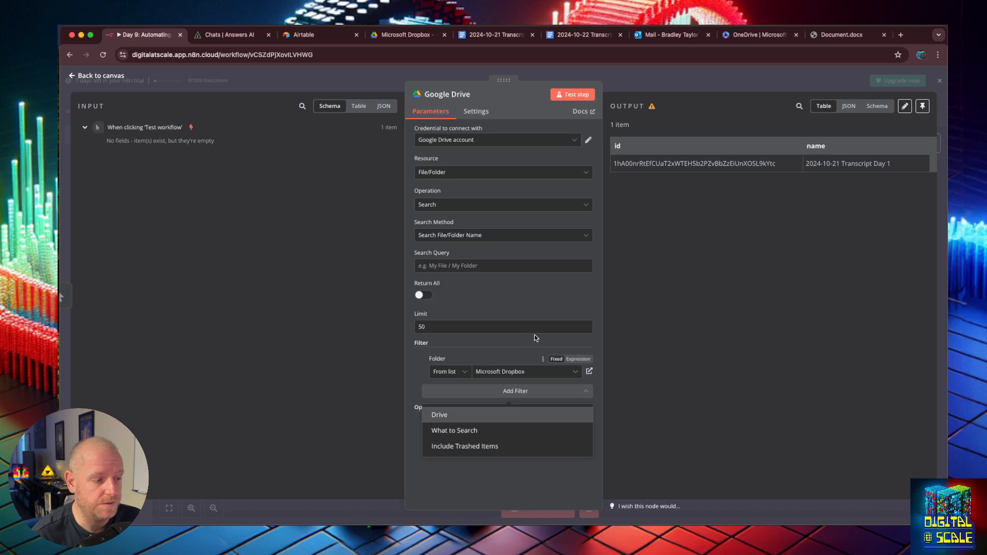
pyautogui.click(533, 294)
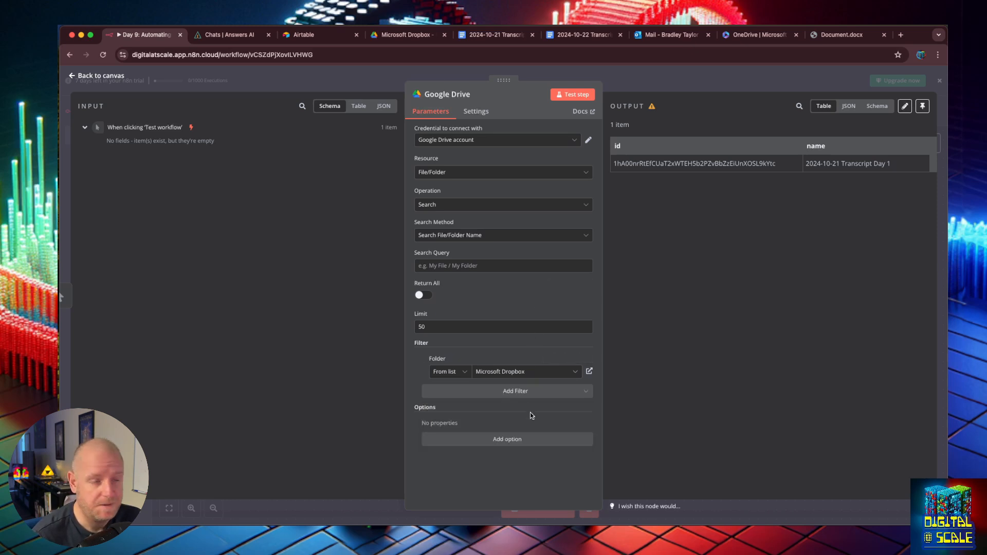
pyautogui.click(517, 440)
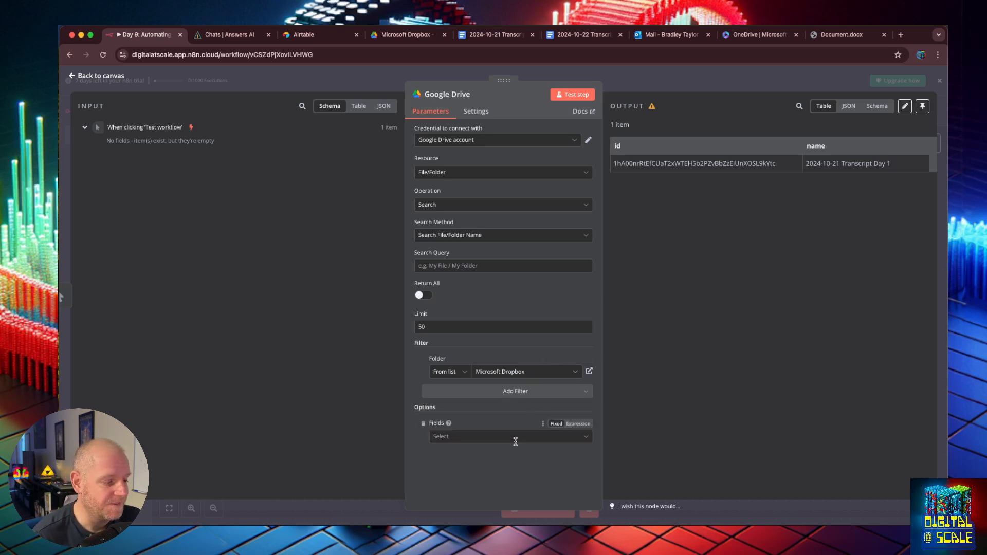
pyautogui.click(514, 440)
pyautogui.click(575, 94)
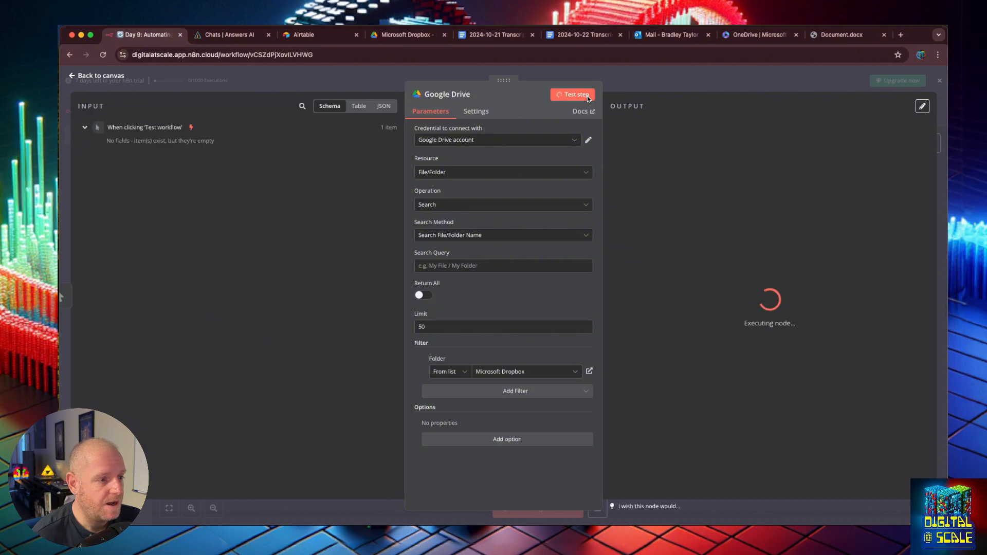
pyautogui.click(86, 77)
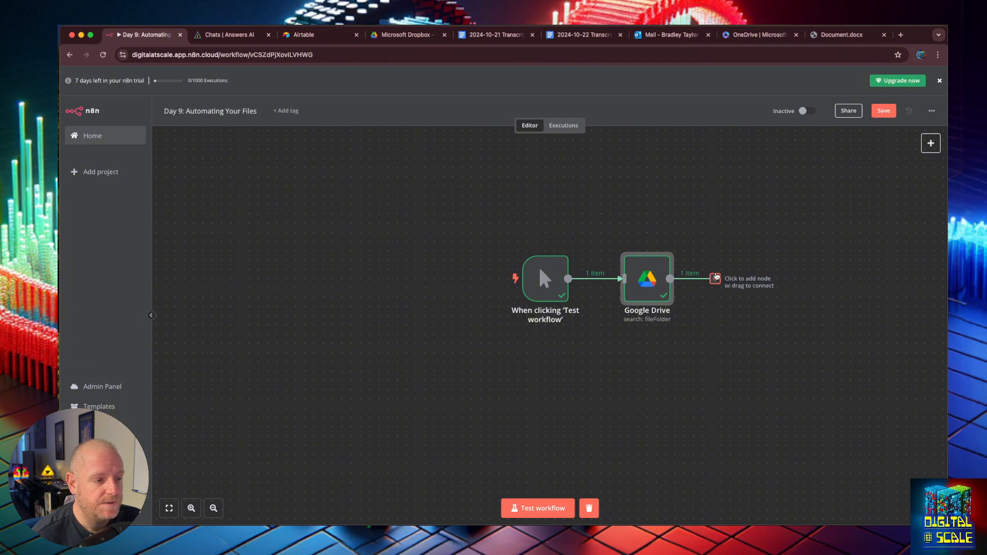
# - Add a Microsoft OneDrive 'Upload a file' step after the Google Drive search node
pyautogui.click(715, 278)
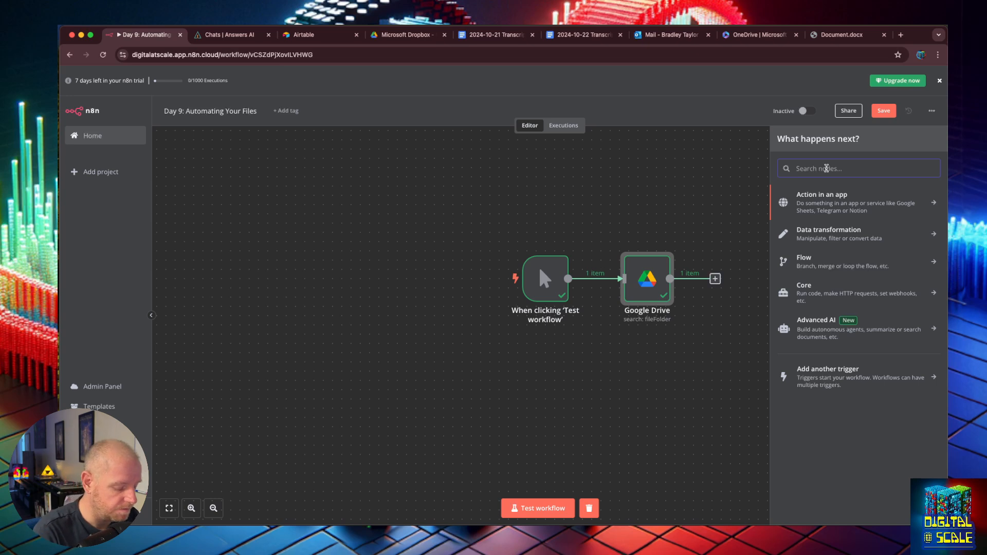
pyautogui.write('micro')
pyautogui.doubleClick(803, 166)
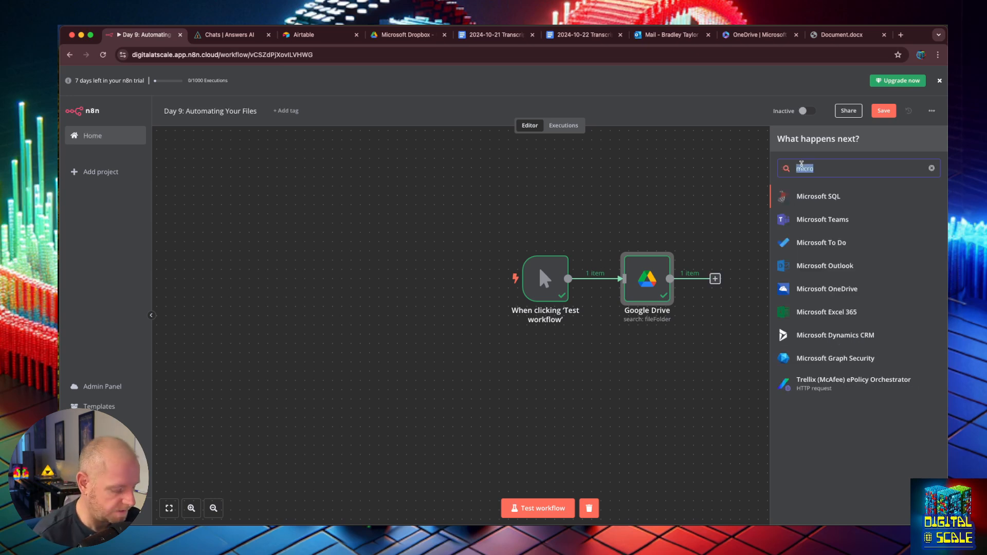
pyautogui.write('doc')
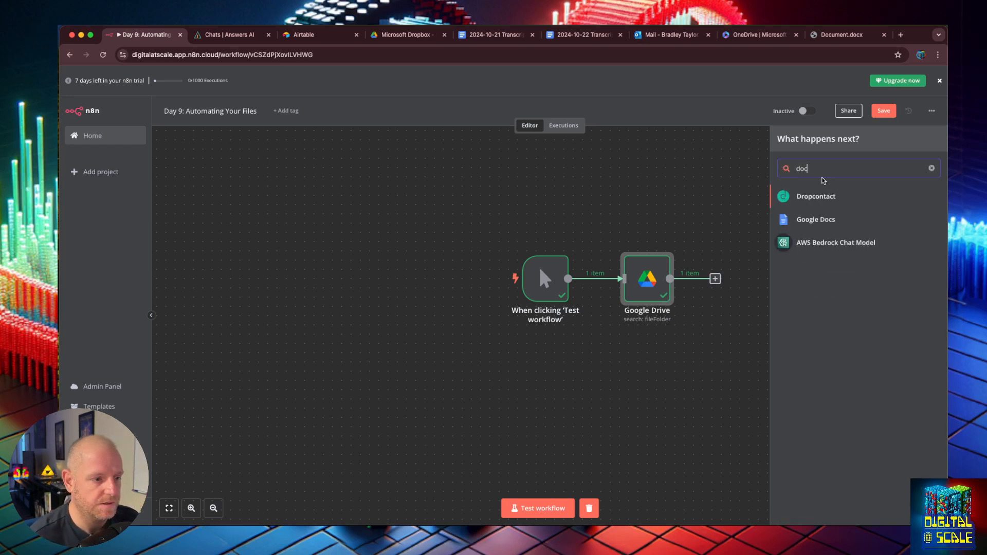
pyautogui.press('BackSpace')
pyautogui.press('BackSpace')
pyautogui.press('BackSpace')
pyautogui.write('word')
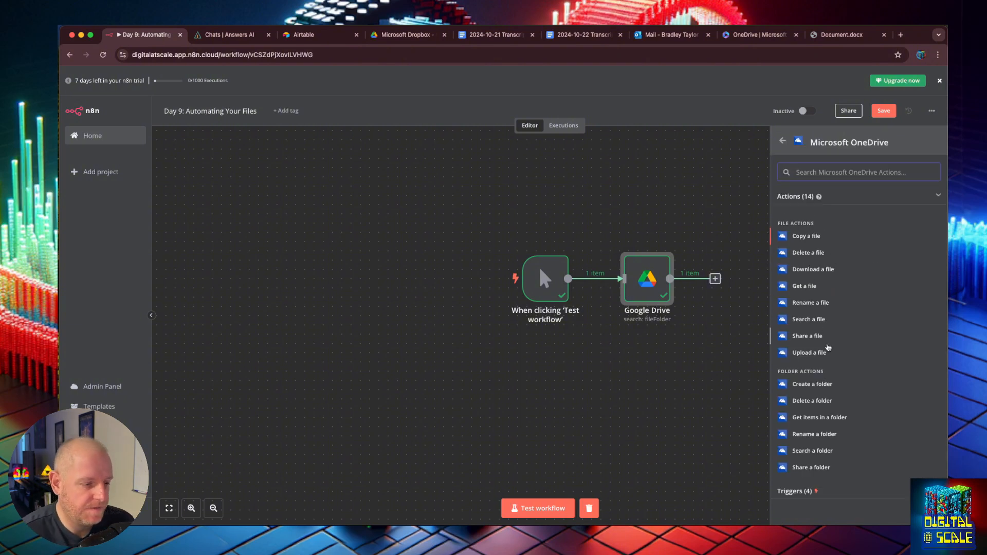
pyautogui.scroll(-1, 822, 405)
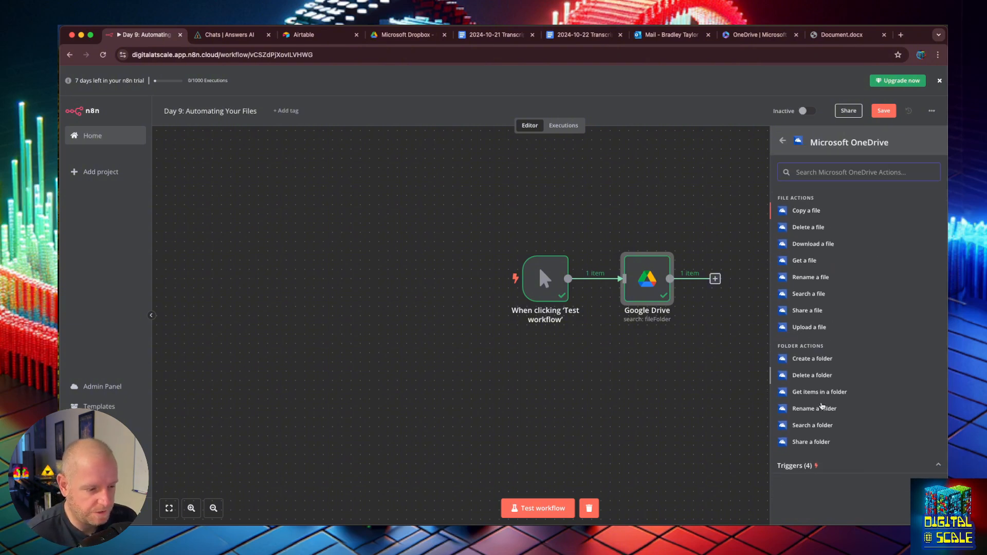
pyautogui.scroll(1, 822, 406)
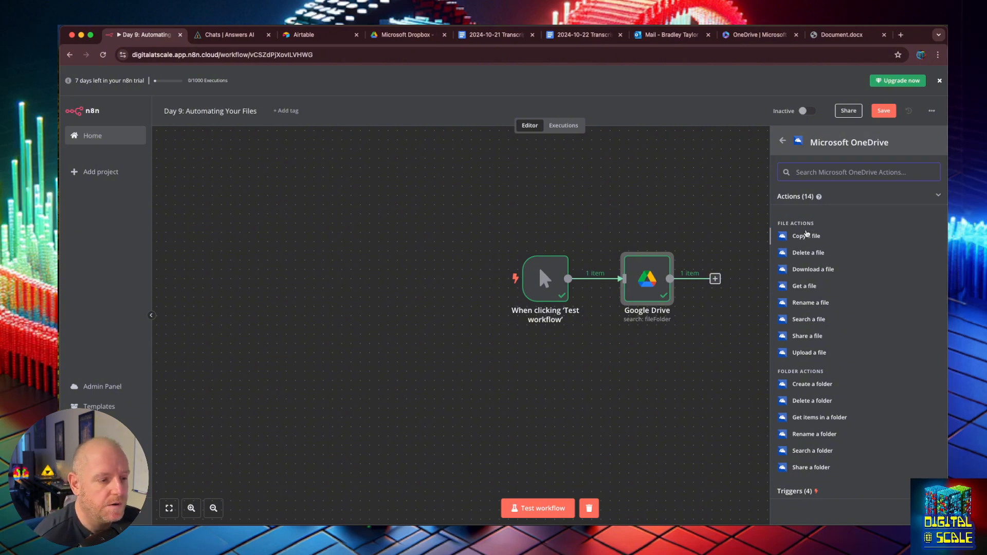
pyautogui.click(809, 352)
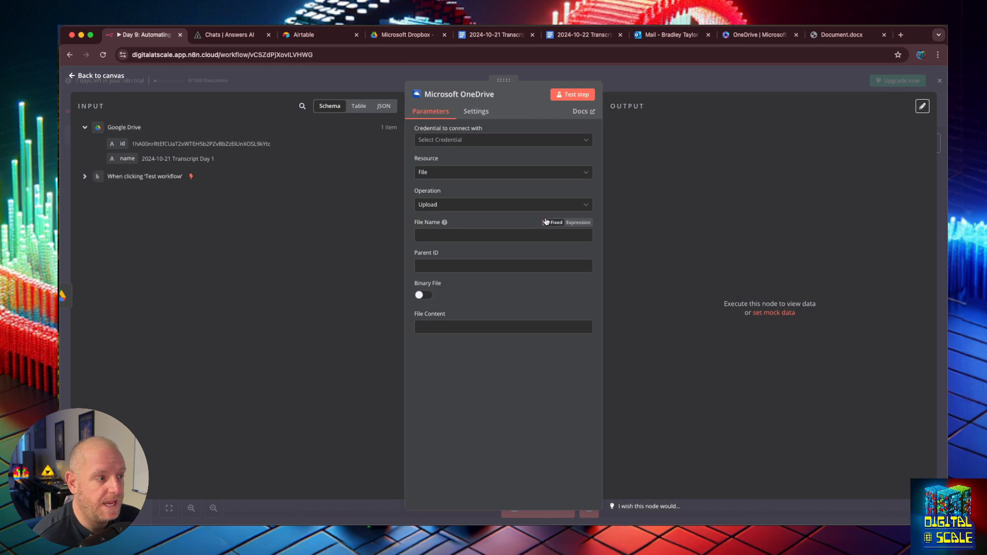
# - Open the OneDrive step's 'Credential to connect with' dropdown to see available credentials
pyautogui.click(472, 144)
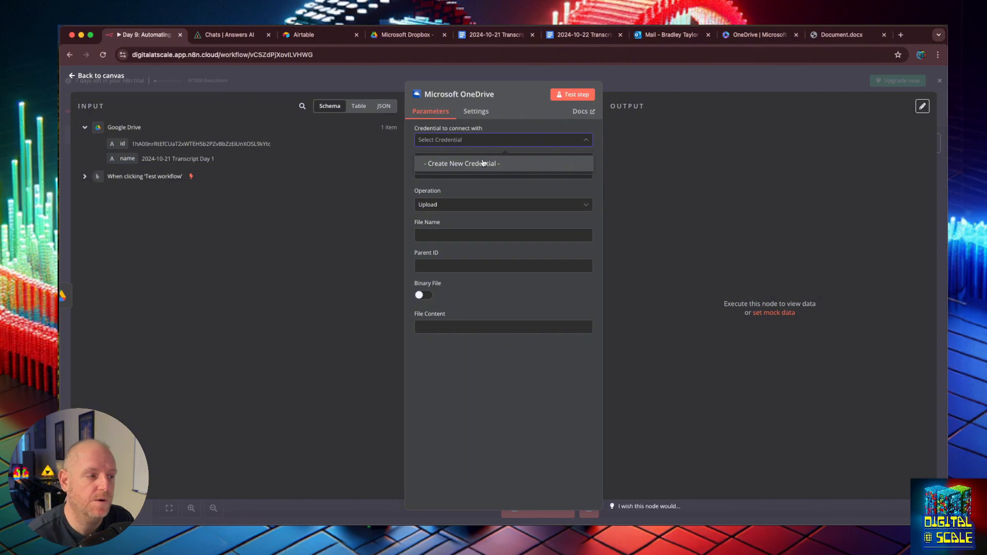
# - Create a Microsoft Drive account credential by signing into Microsoft and accepting OneDrive access
pyautogui.click(483, 163)
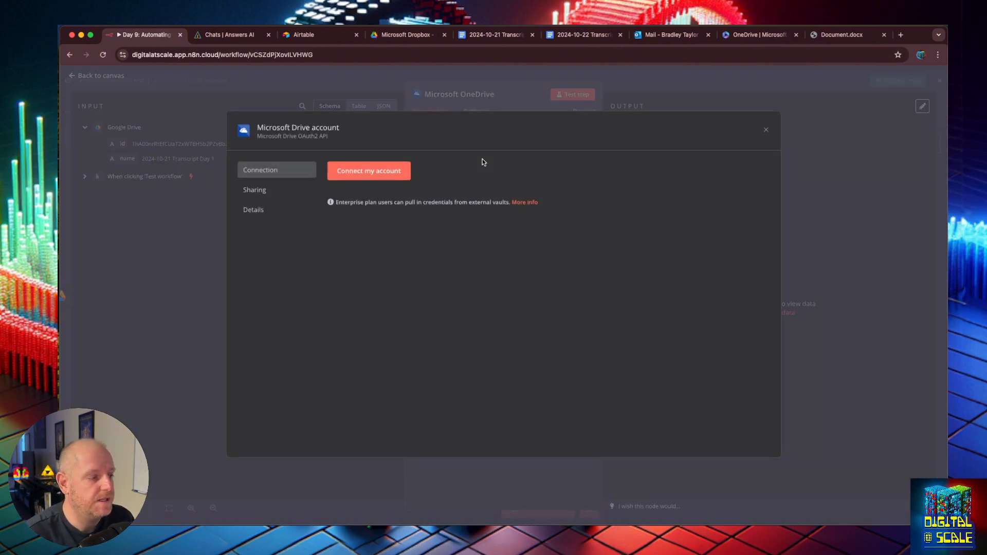
pyautogui.click(404, 180)
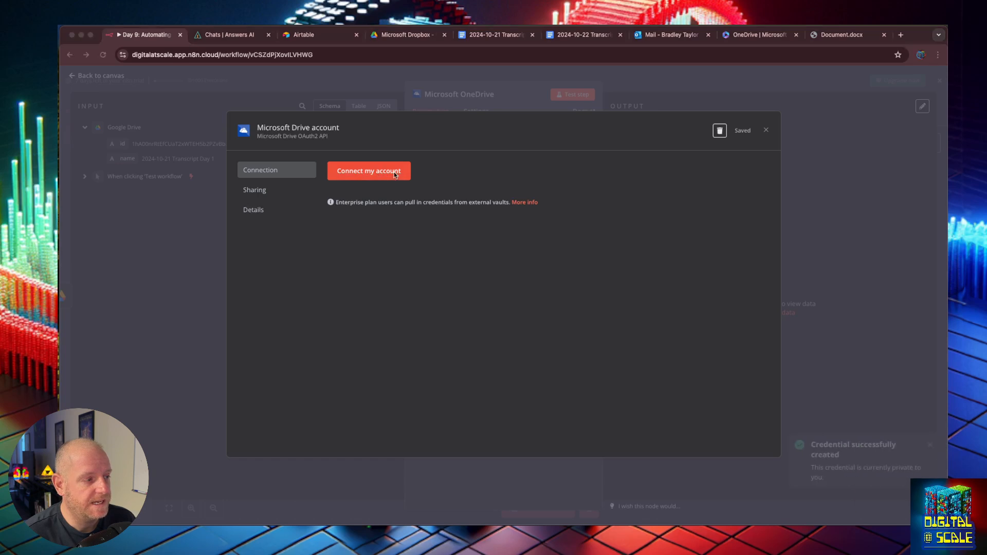
pyautogui.moveTo(684, 165); pyautogui.dragTo(578, 114)
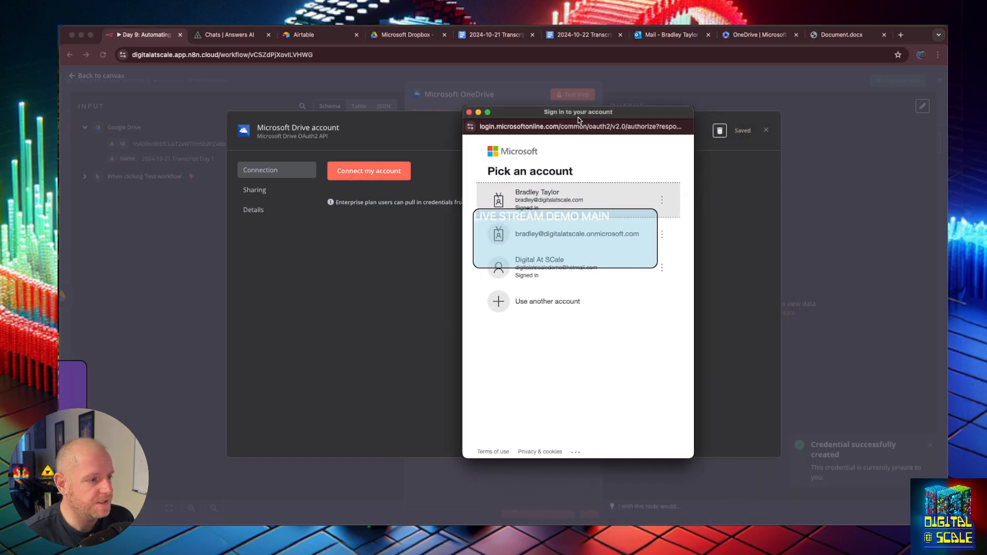
pyautogui.click(584, 269)
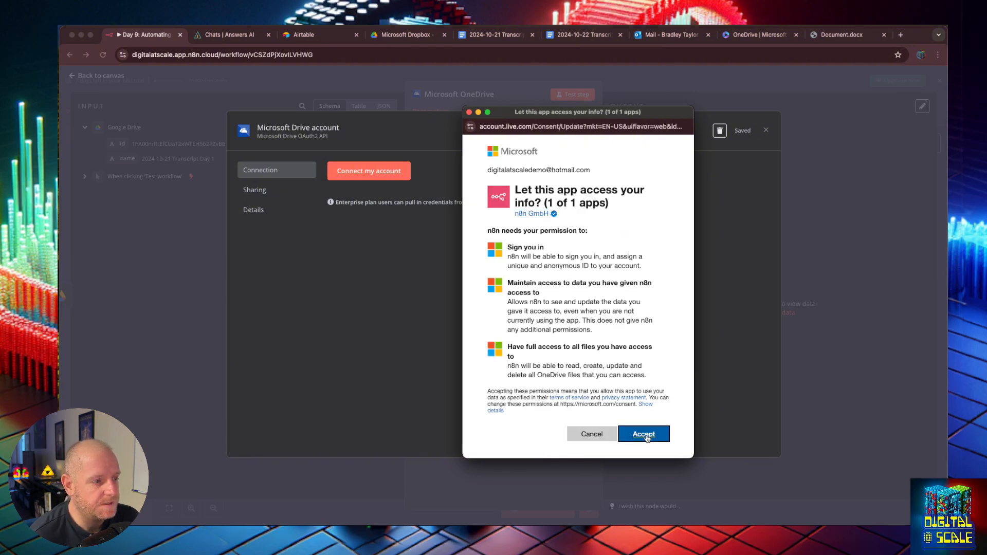
pyautogui.click(644, 434)
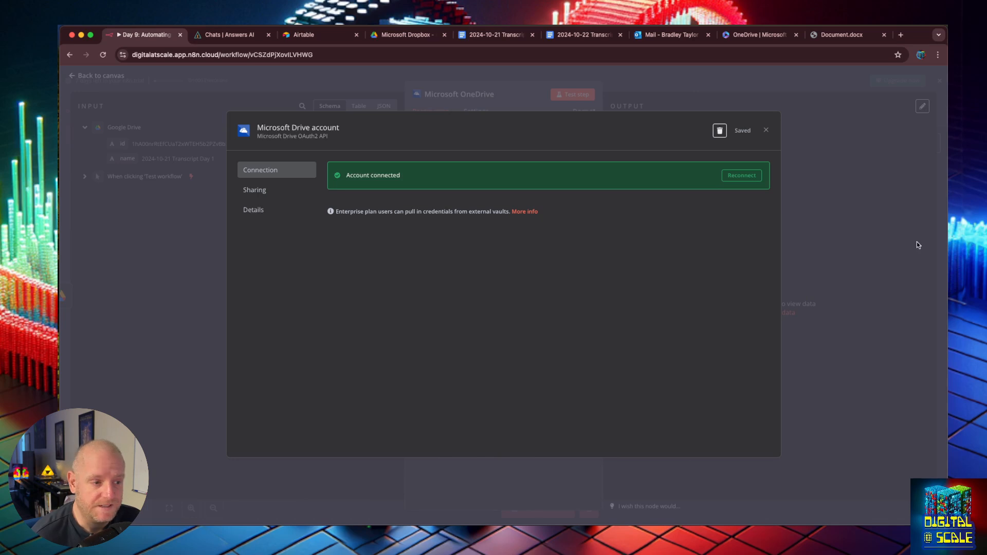
pyautogui.click(918, 245)
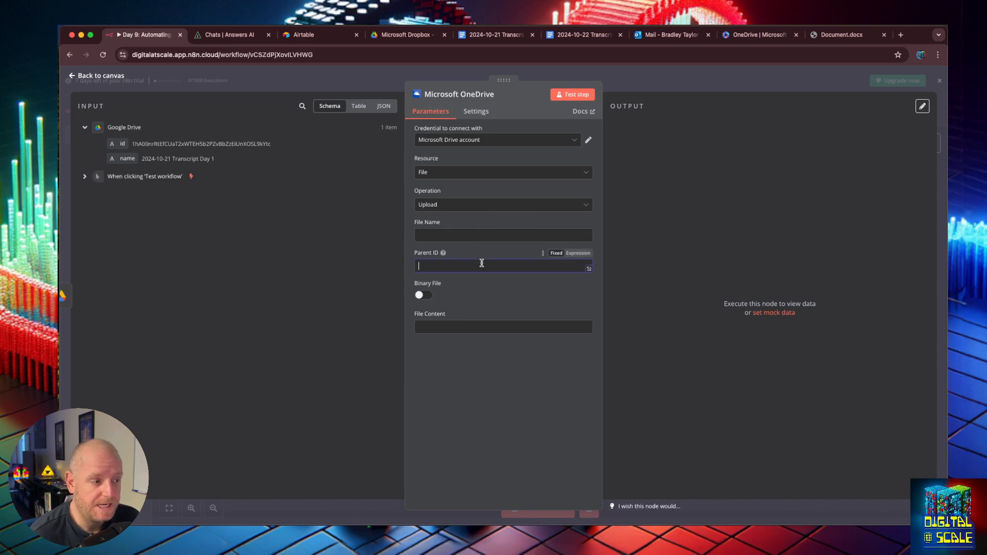
# - Map File Name to {{ $json.name }} and File Content to {{ $json.id }}, then switch to Outlook
pyautogui.moveTo(444, 254)
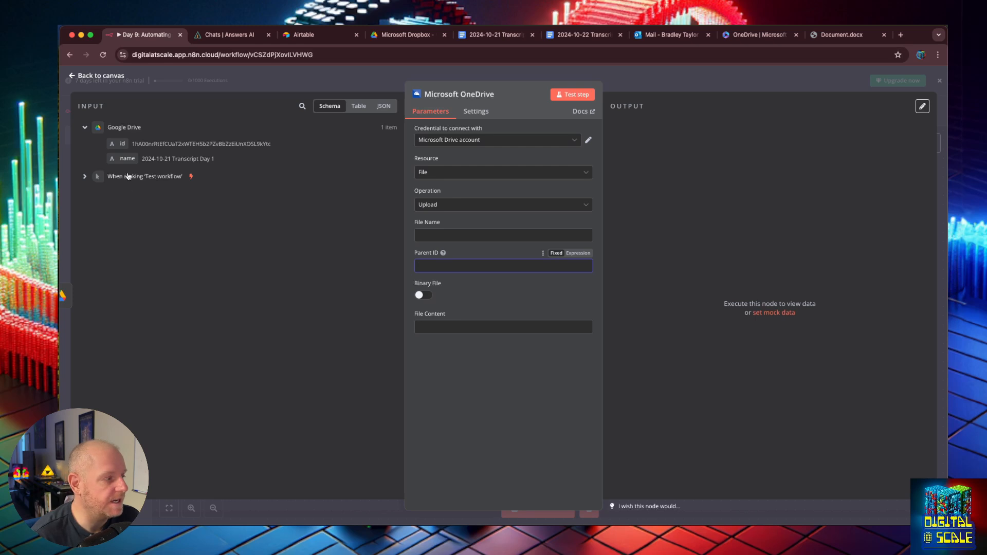
pyautogui.moveTo(124, 159); pyautogui.dragTo(434, 235)
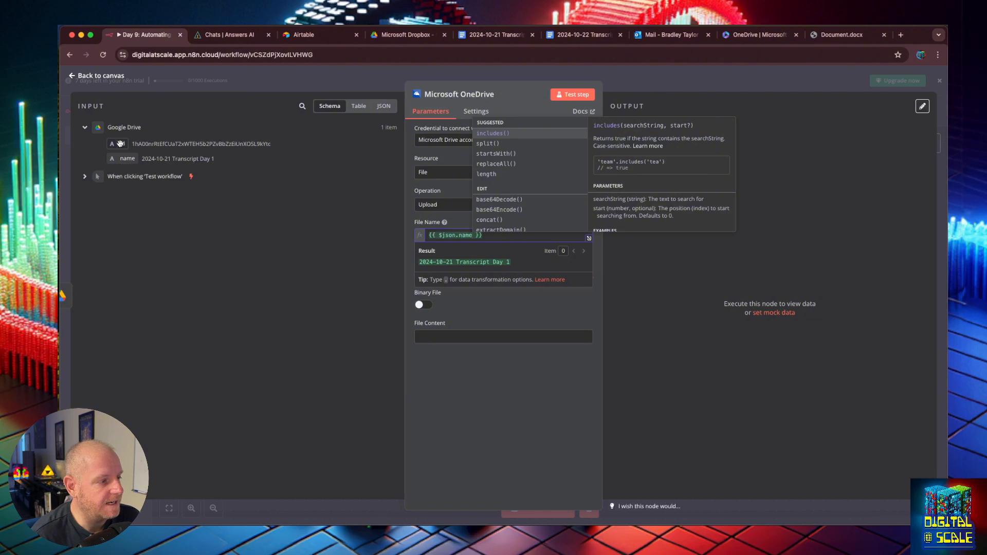
pyautogui.moveTo(122, 144); pyautogui.dragTo(431, 342)
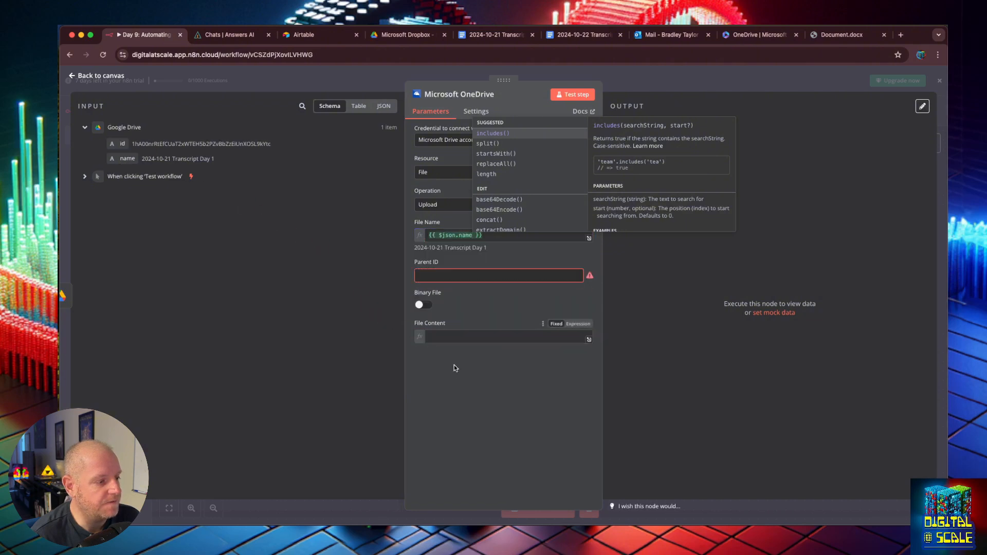
pyautogui.click(735, 387)
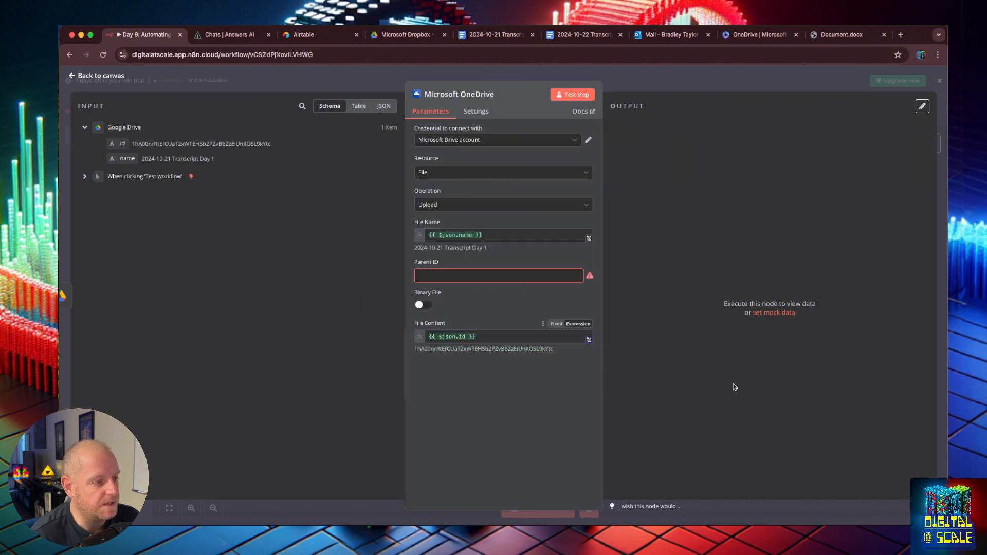
pyautogui.click(486, 278)
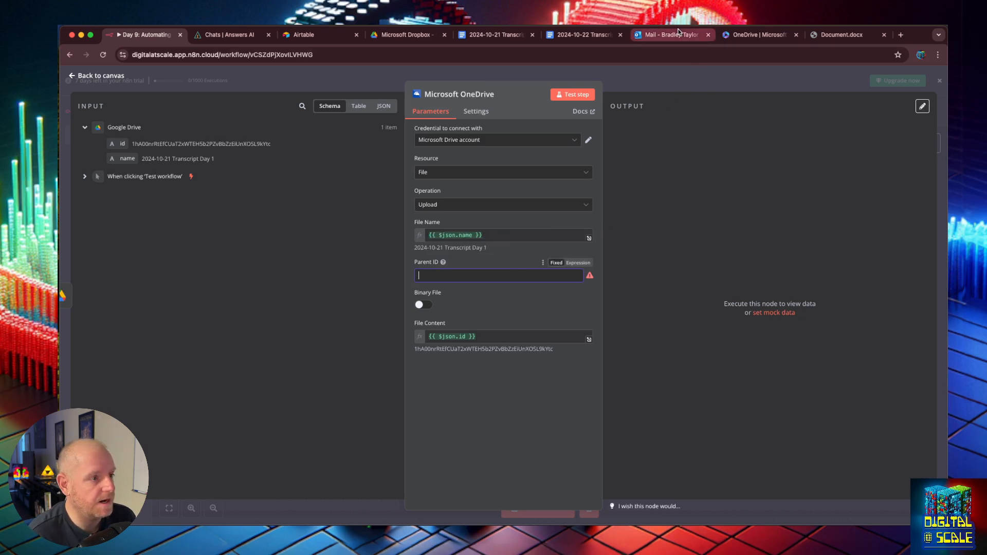
pyautogui.click(702, 37)
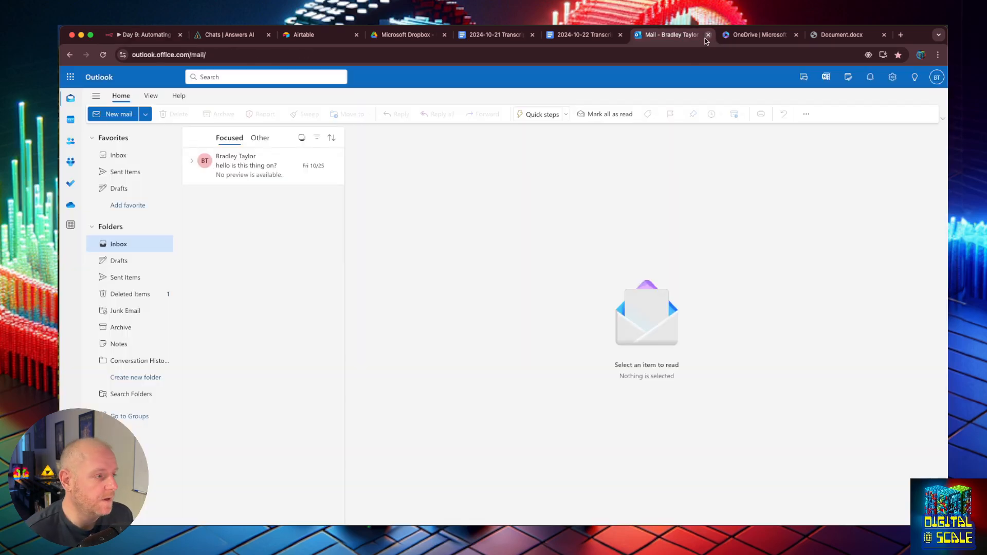
# - Open OneDrive's Google Dropbox folder and review its details and sharing link settings
pyautogui.click(756, 35)
pyautogui.click(300, 183)
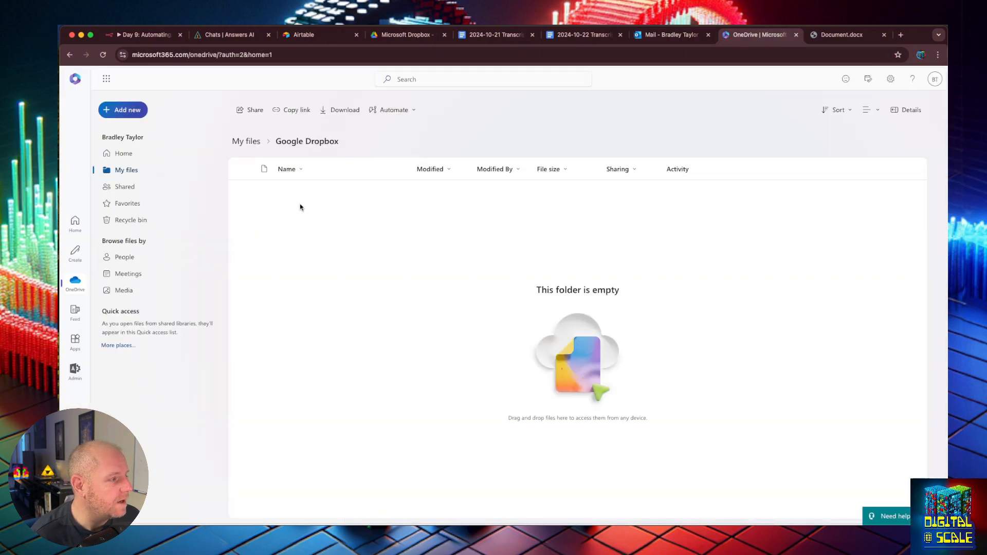
pyautogui.click(899, 110)
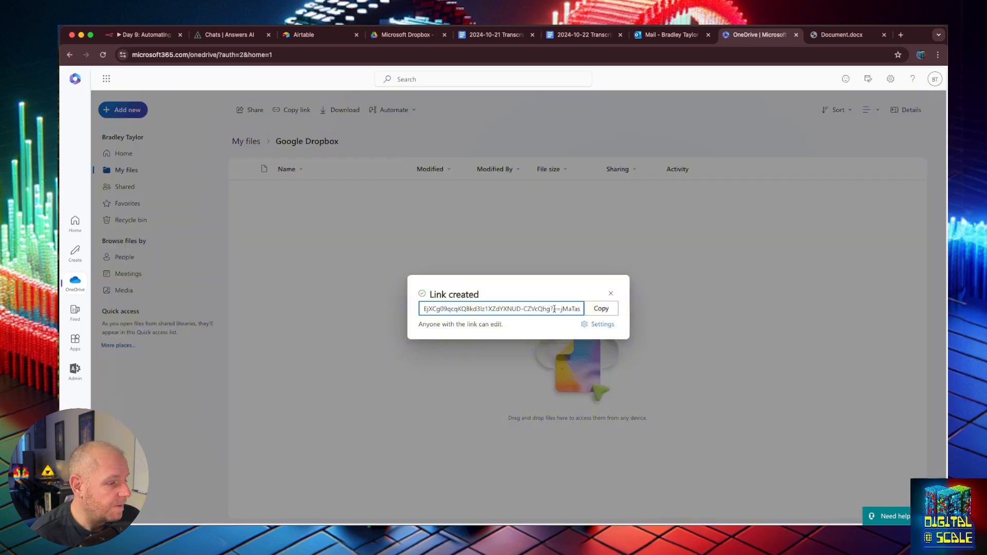
pyautogui.click(605, 324)
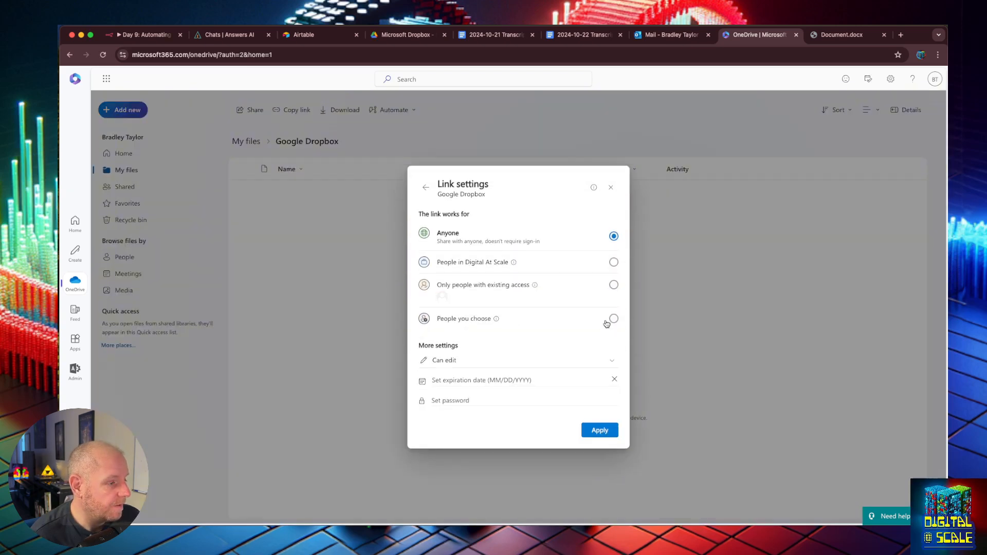
pyautogui.click(611, 188)
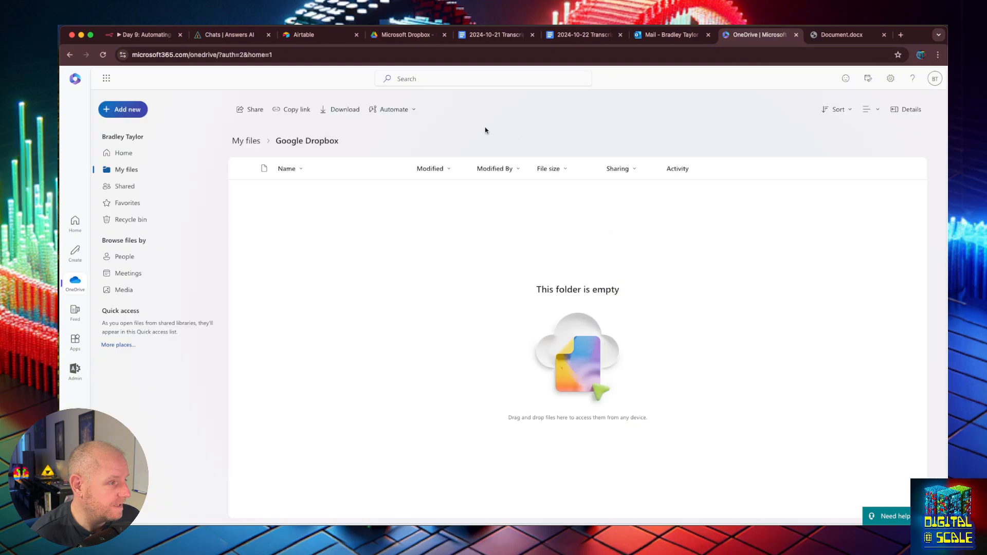
# - Create and copy an anyone-can-edit link for Google Dropbox, then open the Day 1 transcript
pyautogui.click(295, 108)
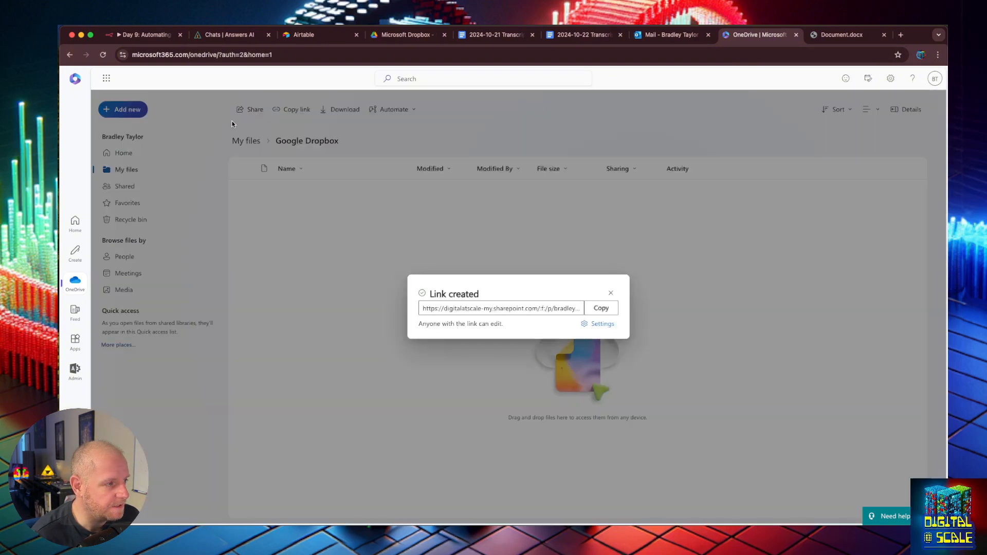
pyautogui.click(601, 308)
pyautogui.click(610, 293)
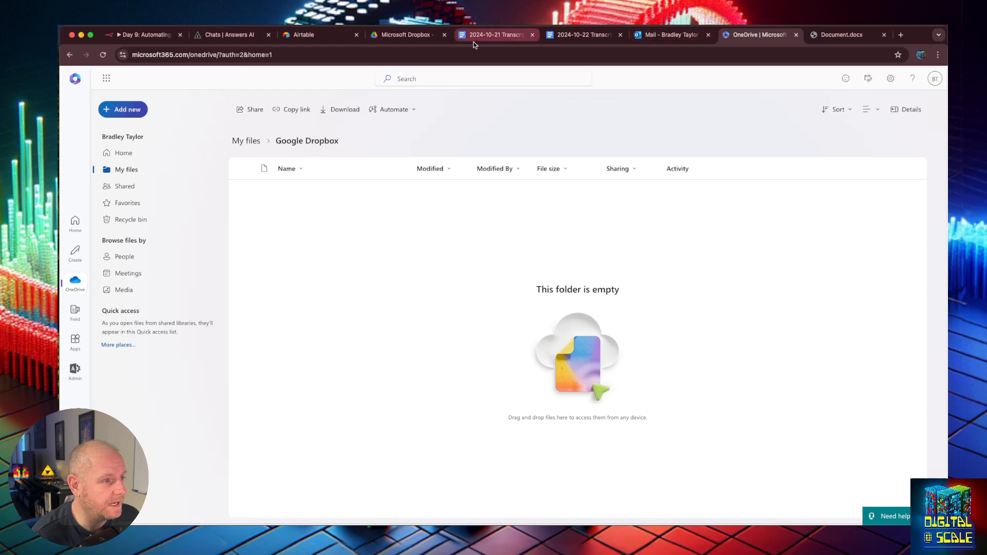
pyautogui.click(402, 35)
pyautogui.click(495, 35)
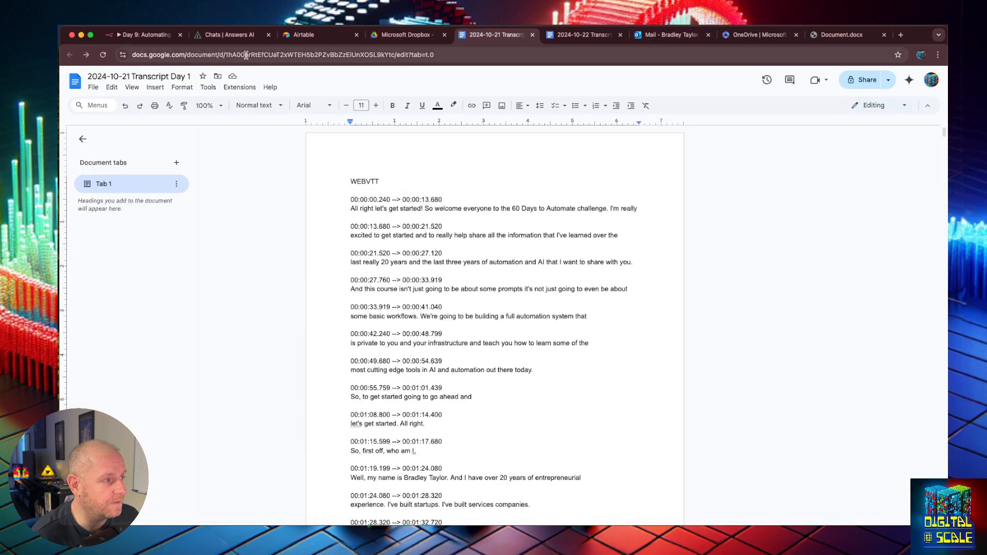
# - Select the Day 1 transcript's document ID in the address bar, then return to OneDrive
pyautogui.moveTo(226, 55); pyautogui.dragTo(393, 55)
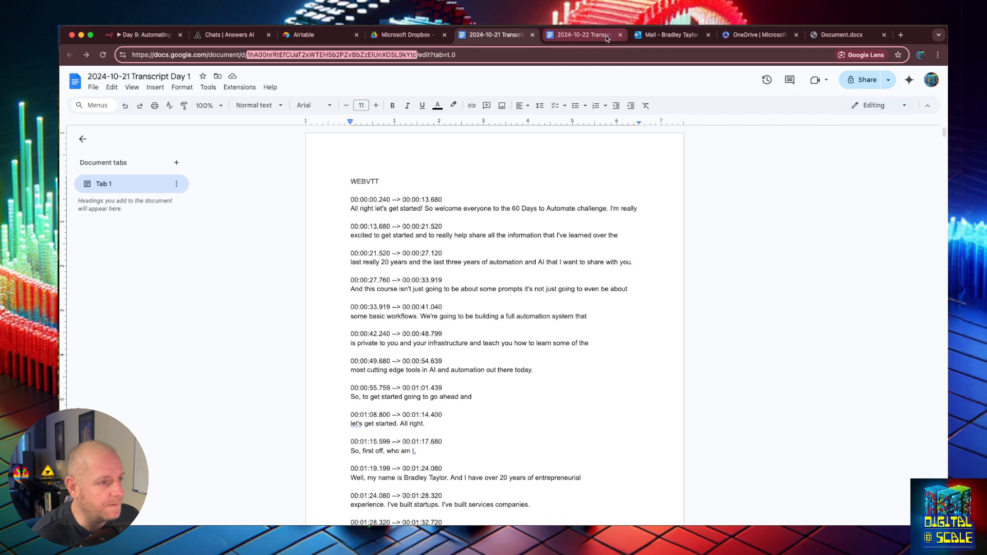
pyautogui.click(766, 36)
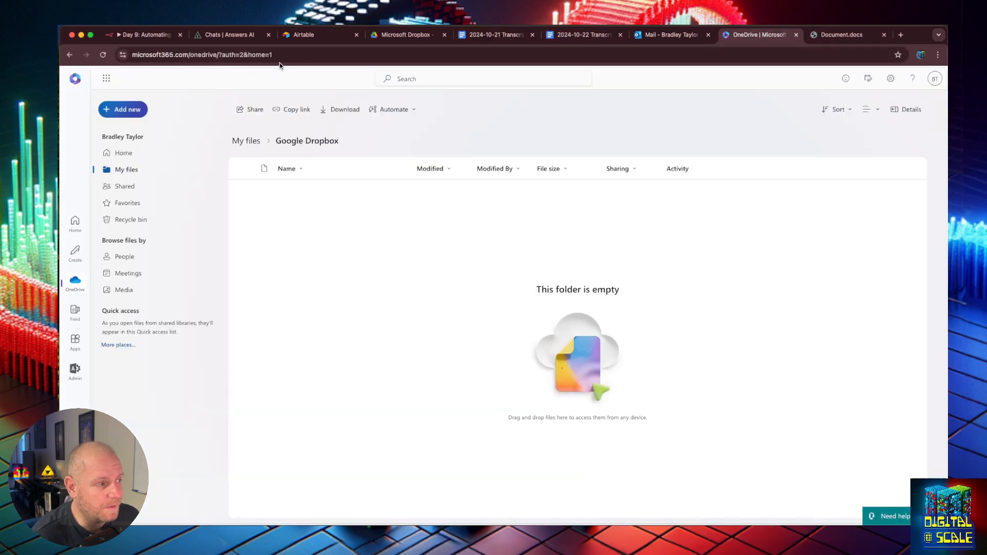
# - Create a fresh Google Dropbox sharing link and select the folder identifier within its URL
pyautogui.click(296, 109)
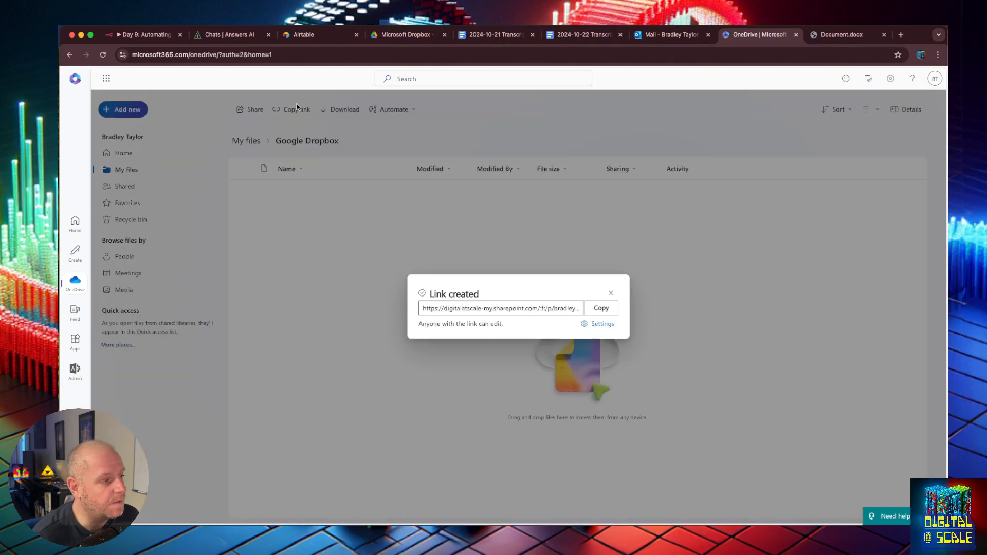
pyautogui.moveTo(528, 308); pyautogui.dragTo(510, 323)
pyautogui.moveTo(453, 309); pyautogui.dragTo(433, 309)
pyautogui.click(539, 310)
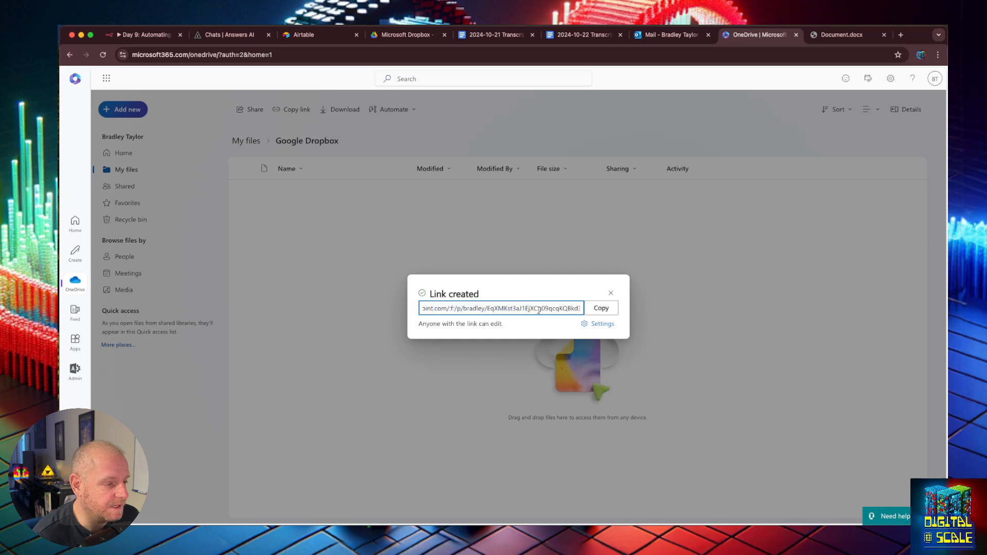
pyautogui.moveTo(488, 309); pyautogui.dragTo(542, 308)
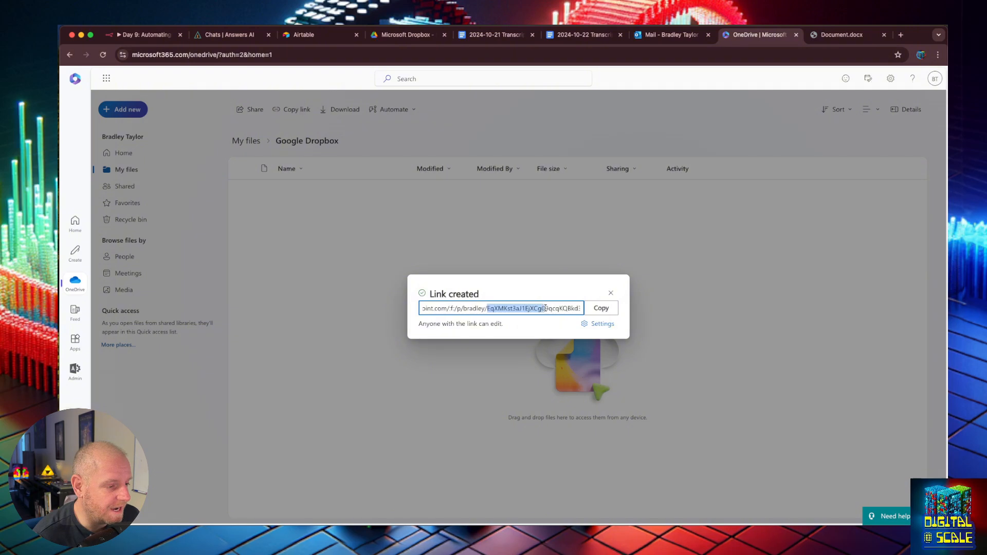
pyautogui.moveTo(545, 308)
pyautogui.mouseDown()
pyautogui.moveTo(576, 308)
pyautogui.moveTo(552, 309)
pyautogui.mouseUp()
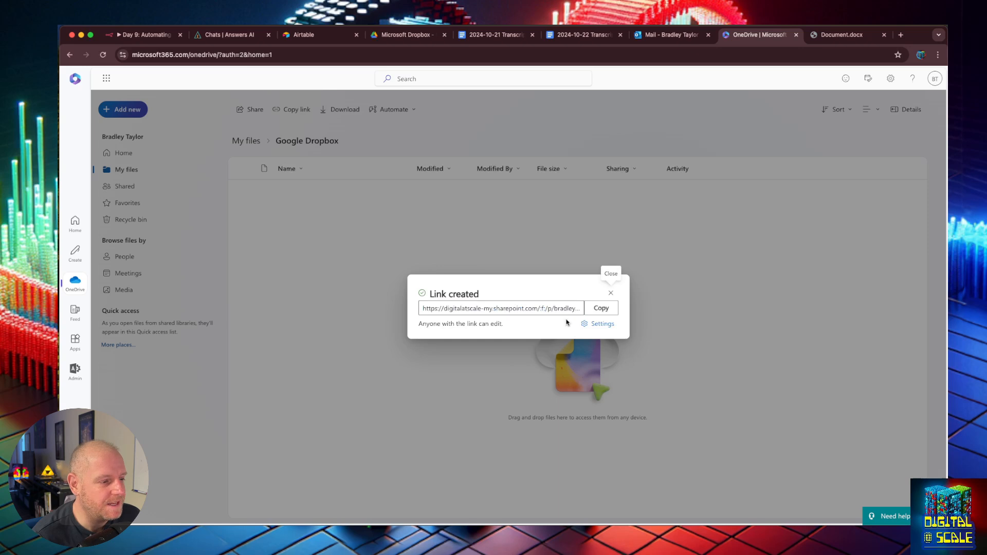
pyautogui.click(610, 293)
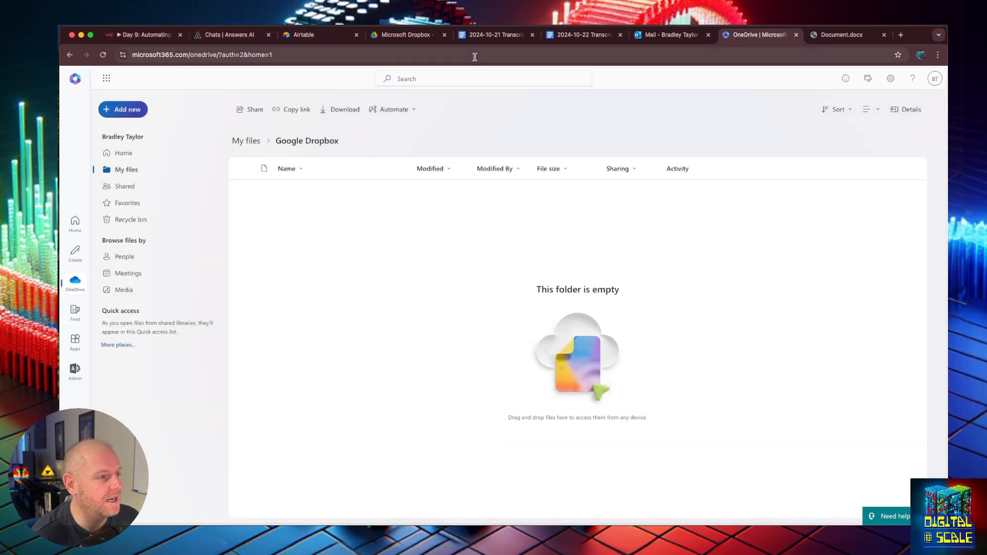
# - Insert a OneDrive Folder 'Get Children' step (OneDrive1) between Google Drive and the upload step
pyautogui.click(145, 34)
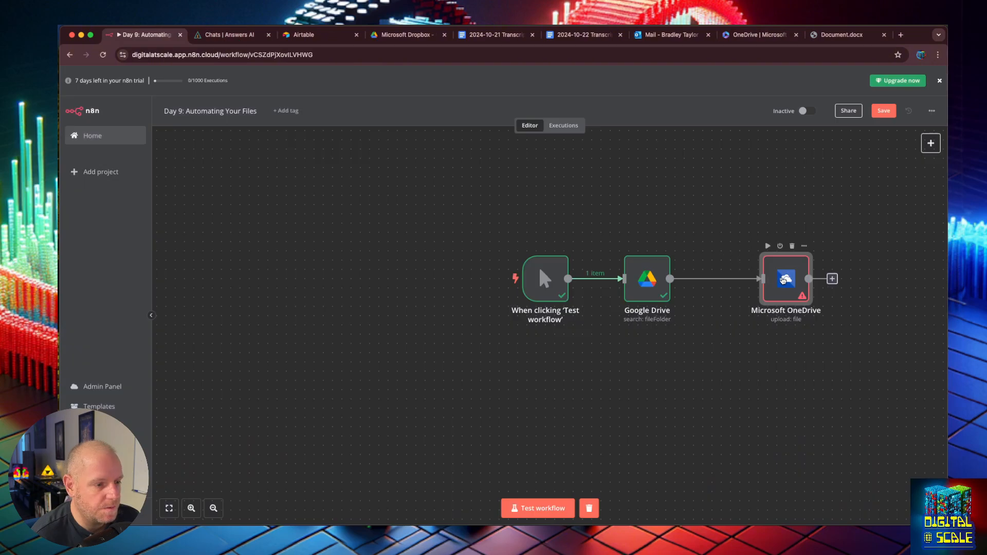
pyautogui.click(722, 279)
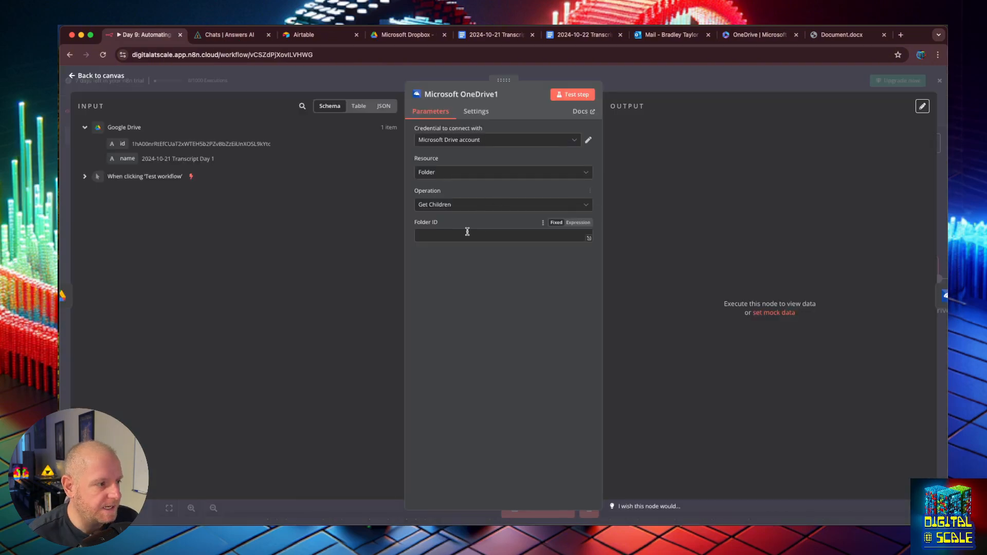
pyautogui.click(73, 69)
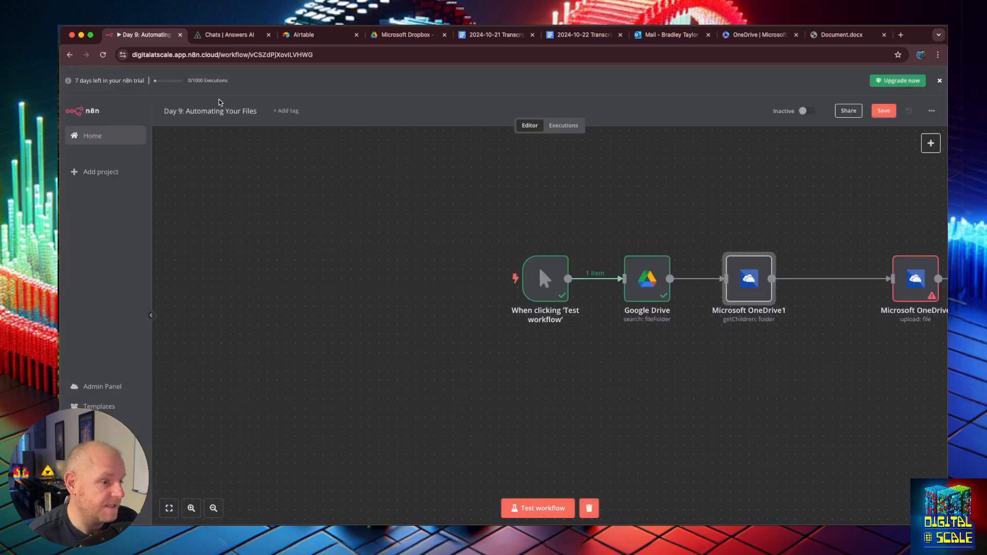
pyautogui.doubleClick(743, 276)
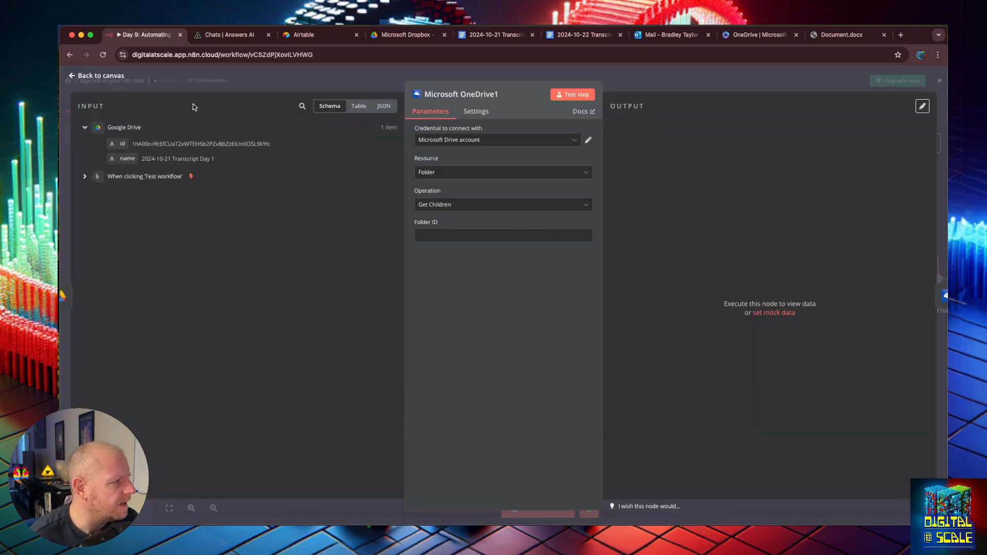
pyautogui.click(75, 76)
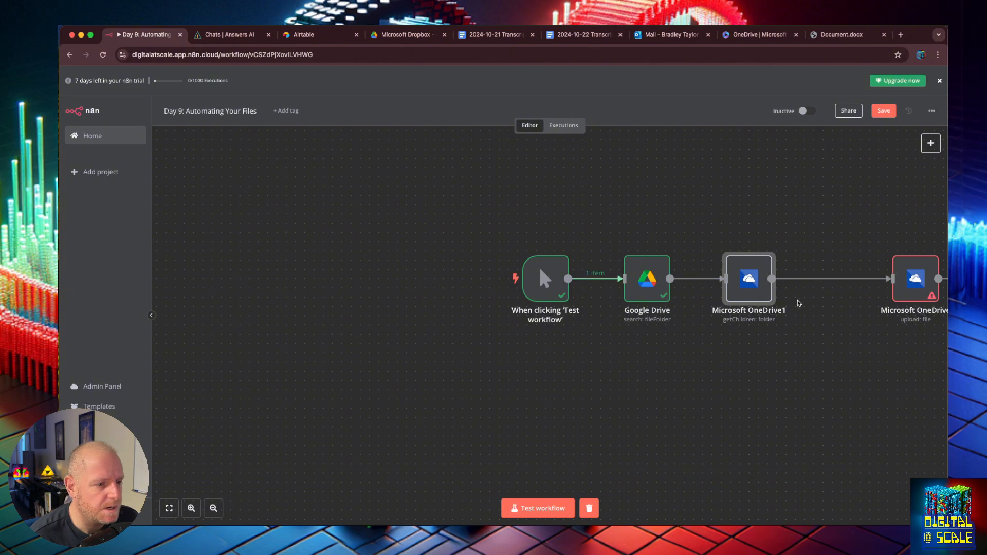
pyautogui.doubleClick(730, 283)
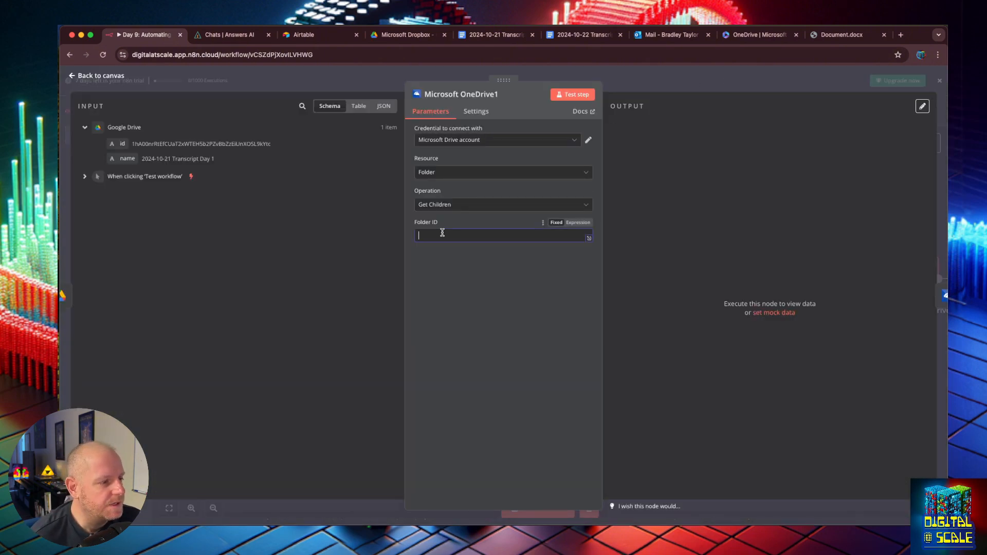
# - Paste the copied ID into OneDrive1's Folder ID and test it, getting a Bad request error
pyautogui.click(765, 35)
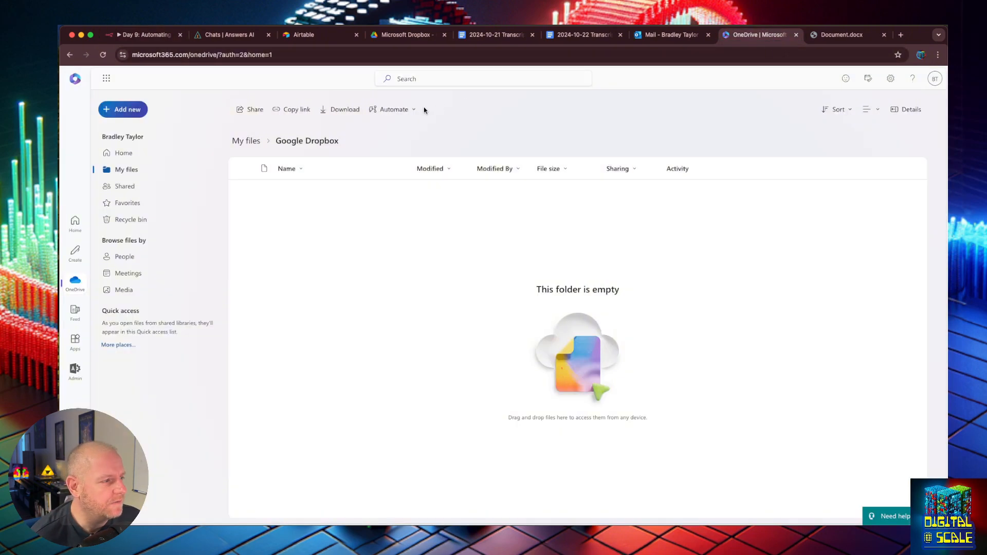
pyautogui.click(126, 152)
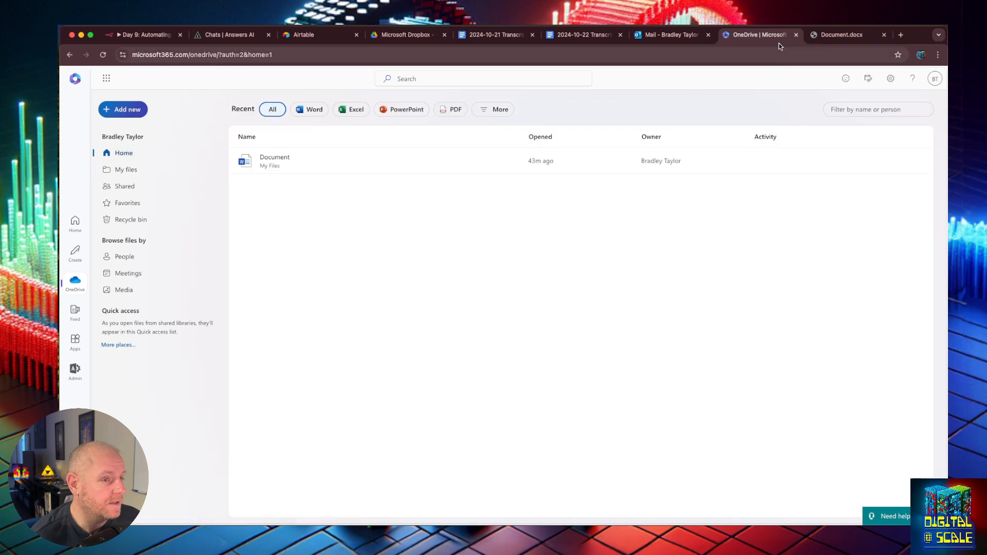
pyautogui.click(144, 35)
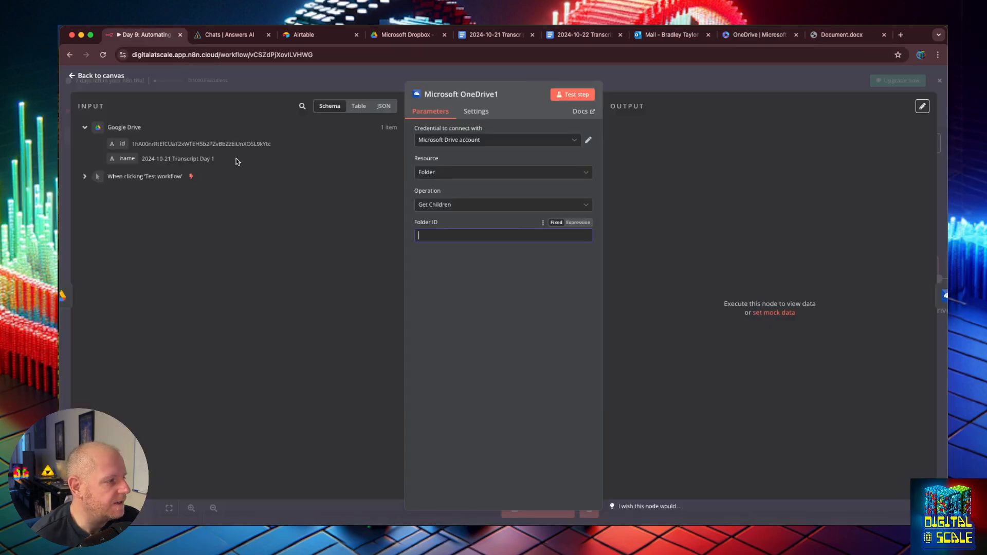
pyautogui.press('super+v')
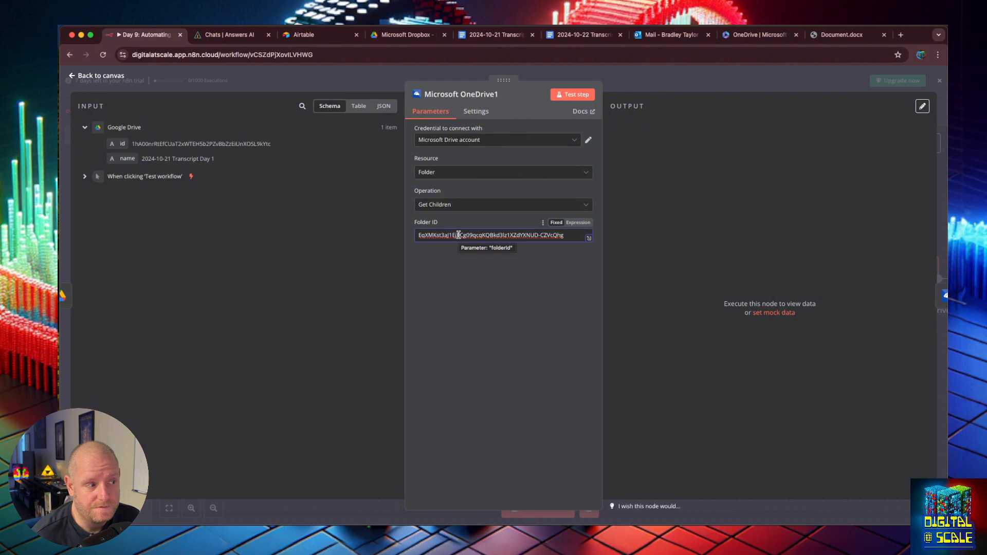
pyautogui.click(580, 95)
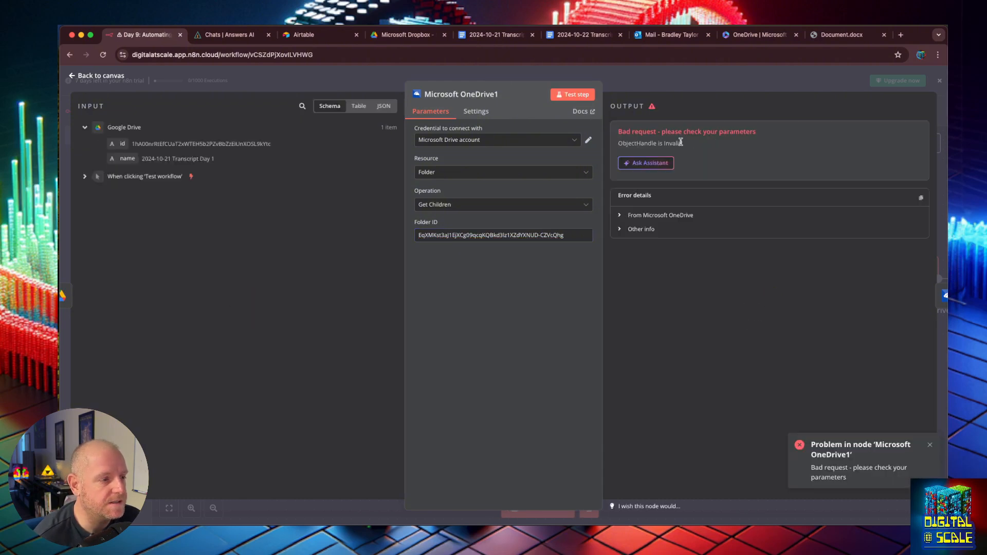
pyautogui.click(660, 214)
# - Open Google Dropbox's details in OneDrive and copy the folder's direct link from Path
pyautogui.click(755, 34)
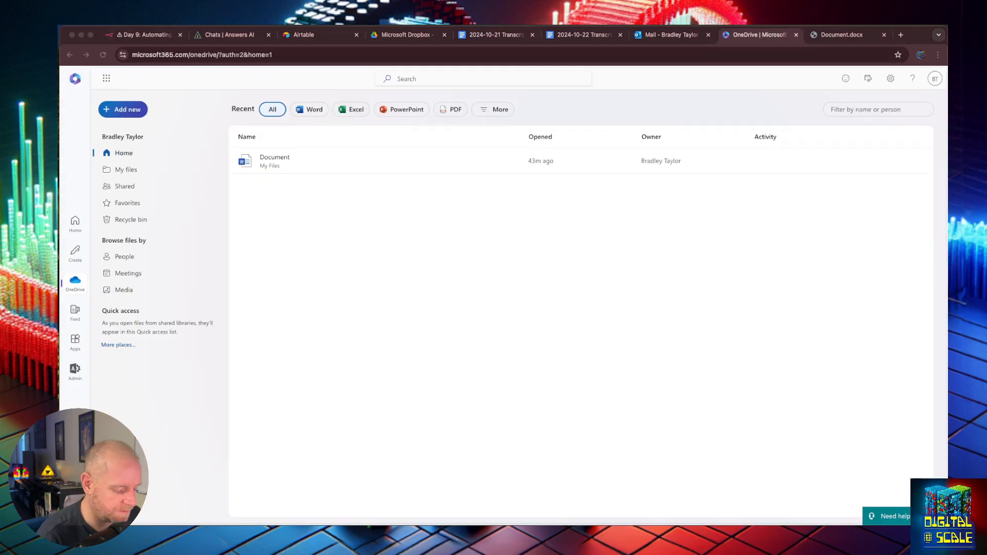
pyautogui.click(441, 190)
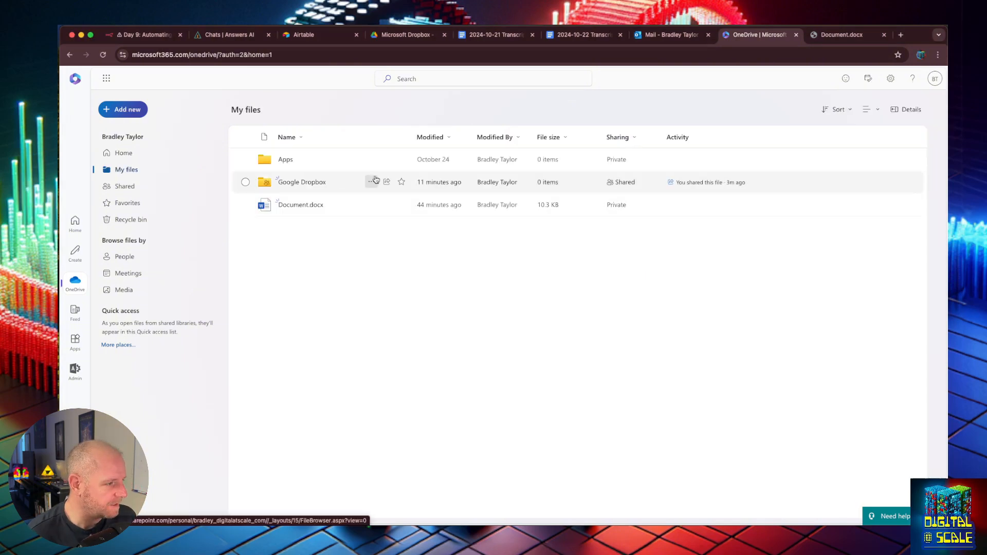
pyautogui.click(371, 182)
pyautogui.click(397, 414)
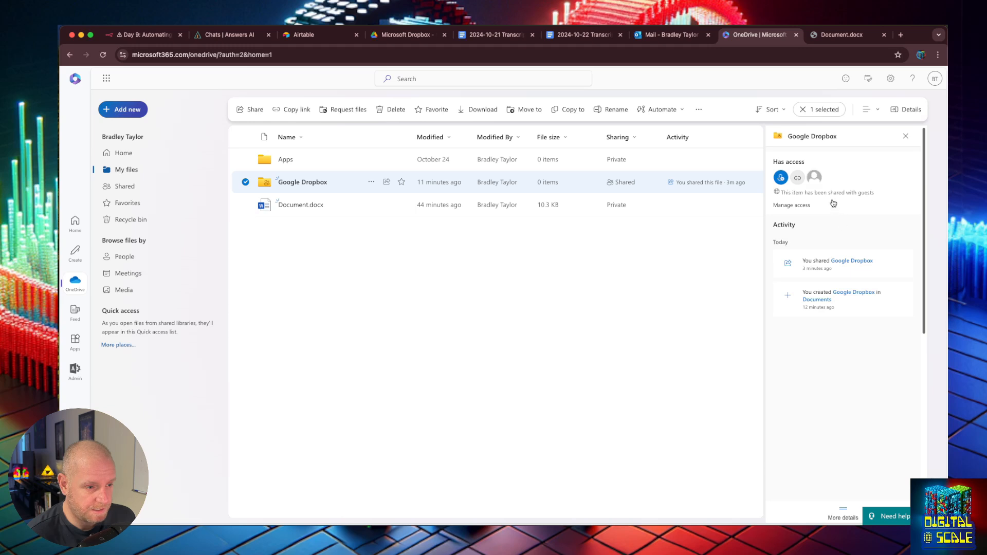
pyautogui.scroll(-5, 802, 370)
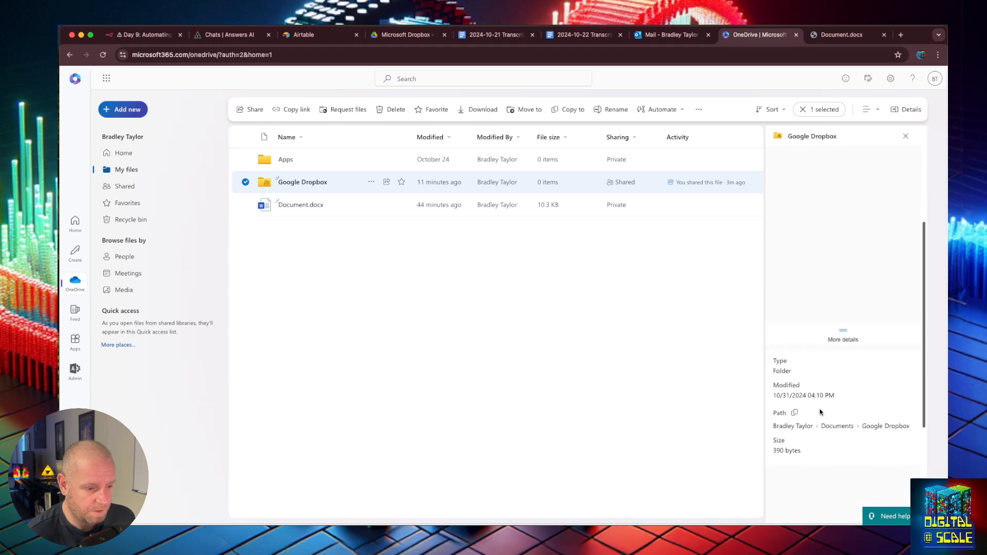
pyautogui.scroll(-3, 819, 439)
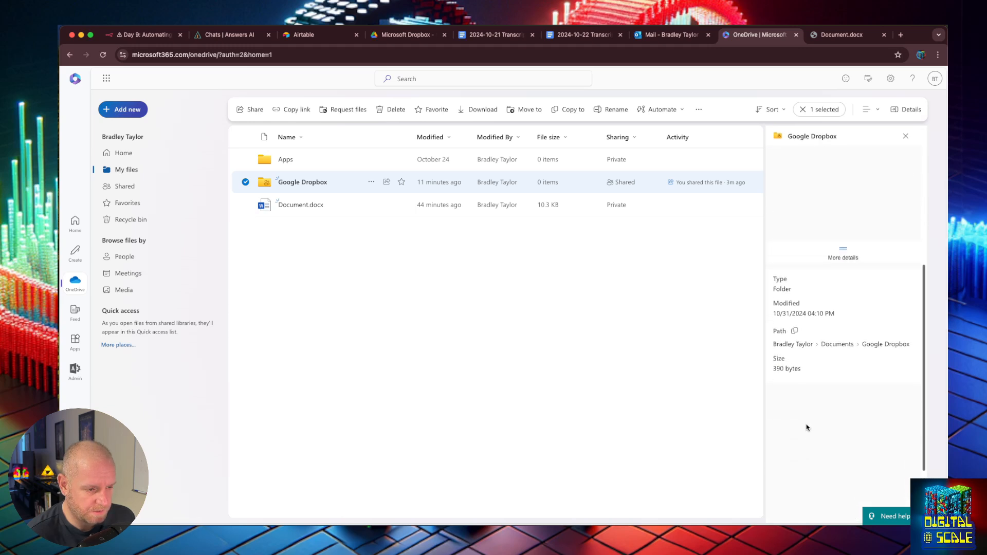
pyautogui.click(795, 331)
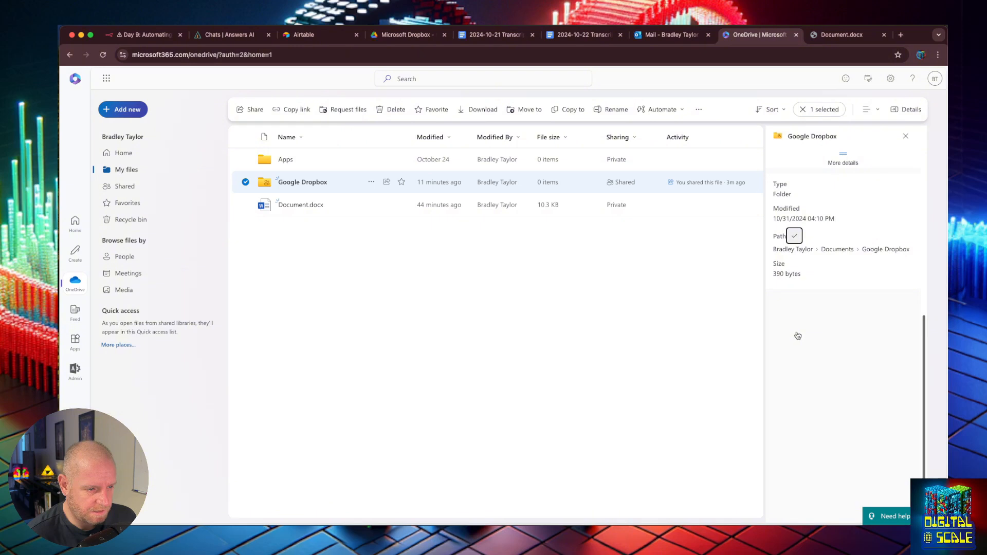
pyautogui.scroll(10, 797, 331)
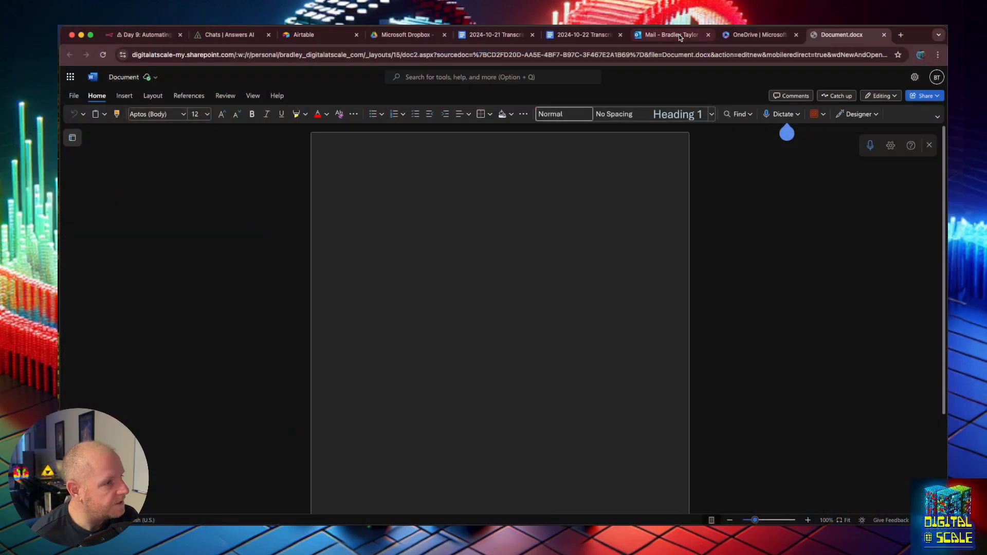
# - Find the n8n tab again and select part of the direct link in OneDrive1's Folder ID
pyautogui.click(654, 37)
pyautogui.click(575, 35)
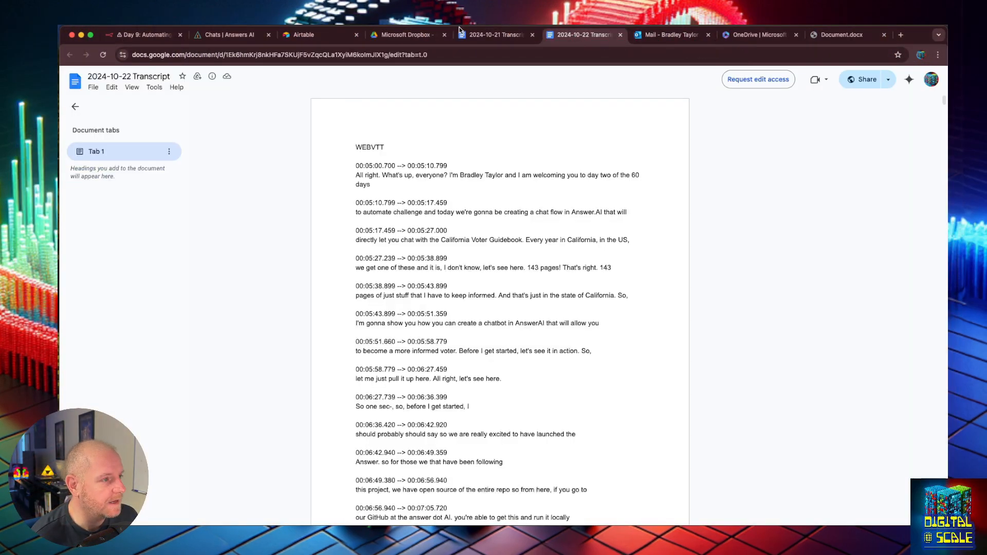
pyautogui.click(406, 35)
pyautogui.click(331, 37)
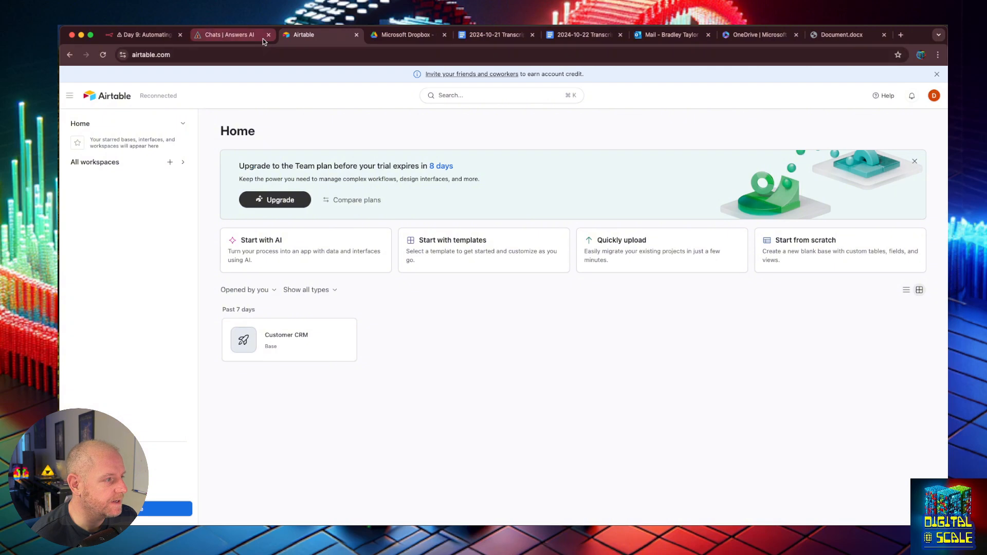
pyautogui.click(143, 35)
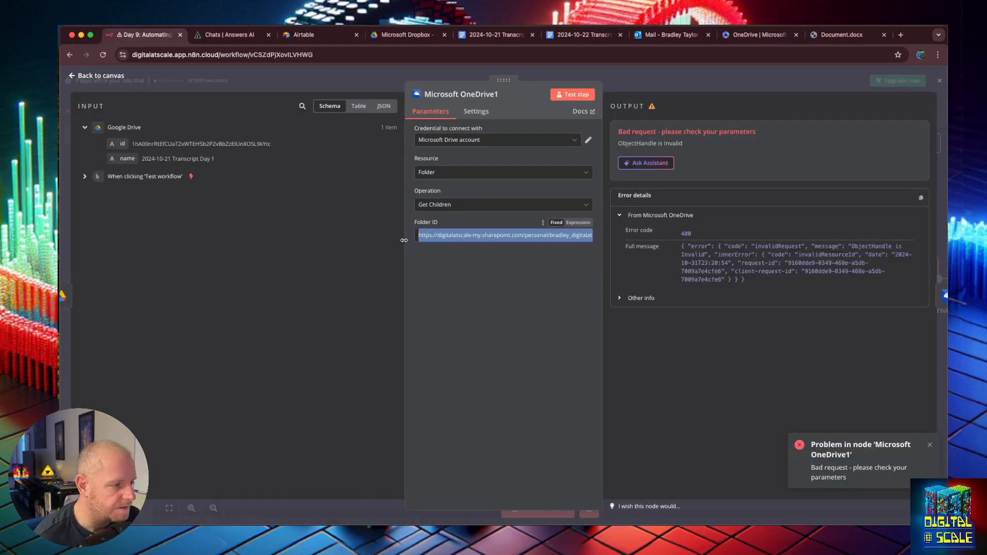
pyautogui.click(436, 237)
pyautogui.moveTo(505, 236); pyautogui.dragTo(741, 274)
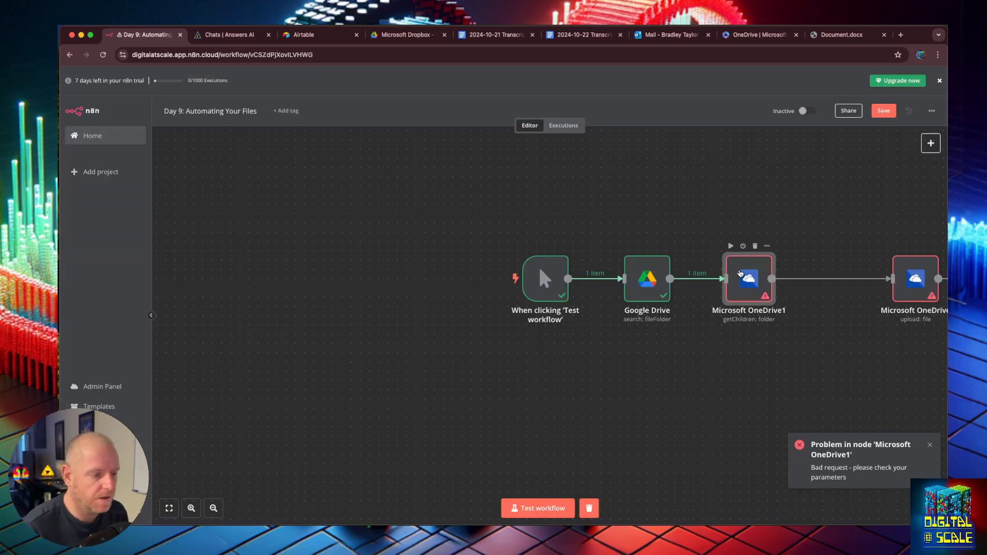
# - Delete the failing Microsoft OneDrive1 node and insert a new step after Google Drive
pyautogui.click(754, 246)
pyautogui.click(773, 278)
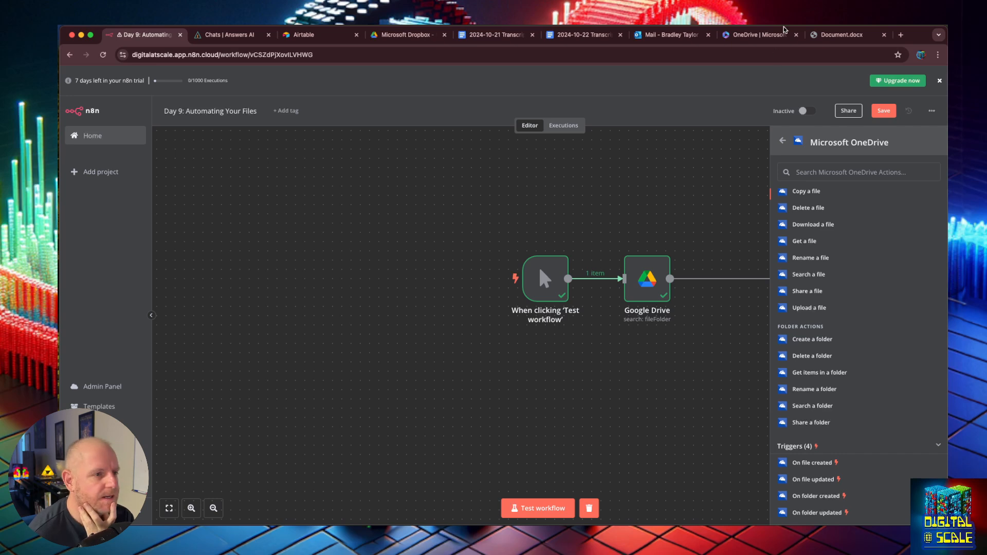
pyautogui.click(763, 34)
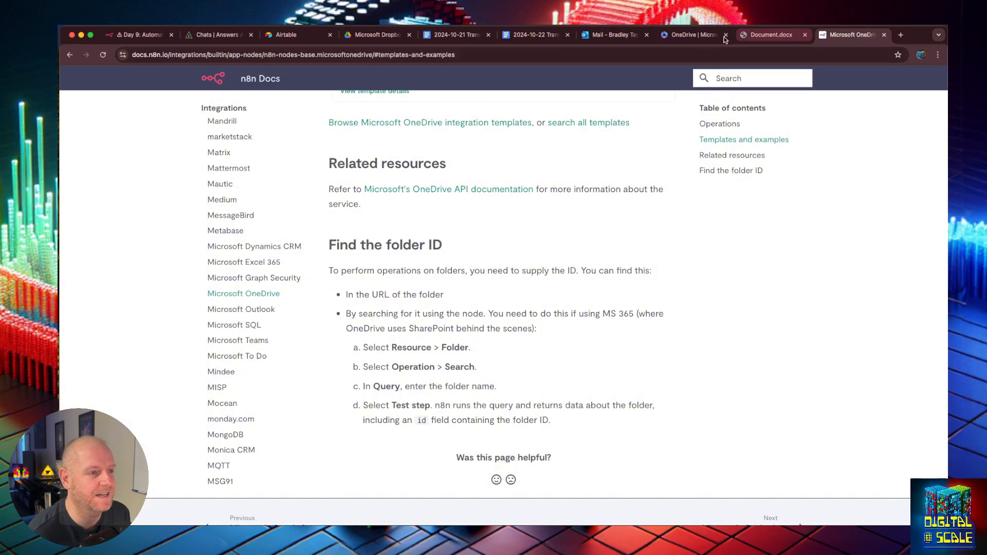
# - Read the n8n OneDrive docs on finding a folder ID, then return to the workflow
pyautogui.click(683, 32)
pyautogui.click(632, 35)
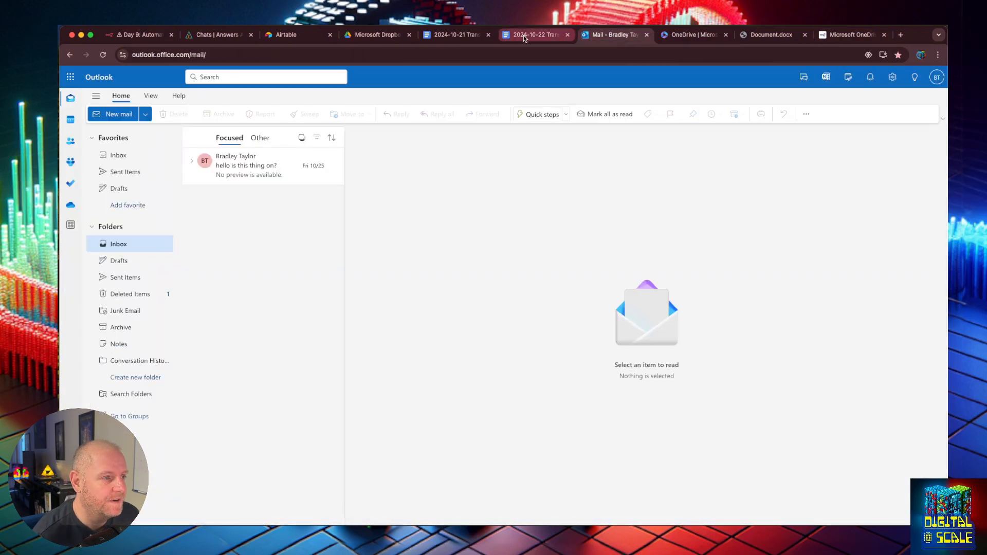
pyautogui.click(455, 35)
pyautogui.click(381, 36)
pyautogui.click(282, 35)
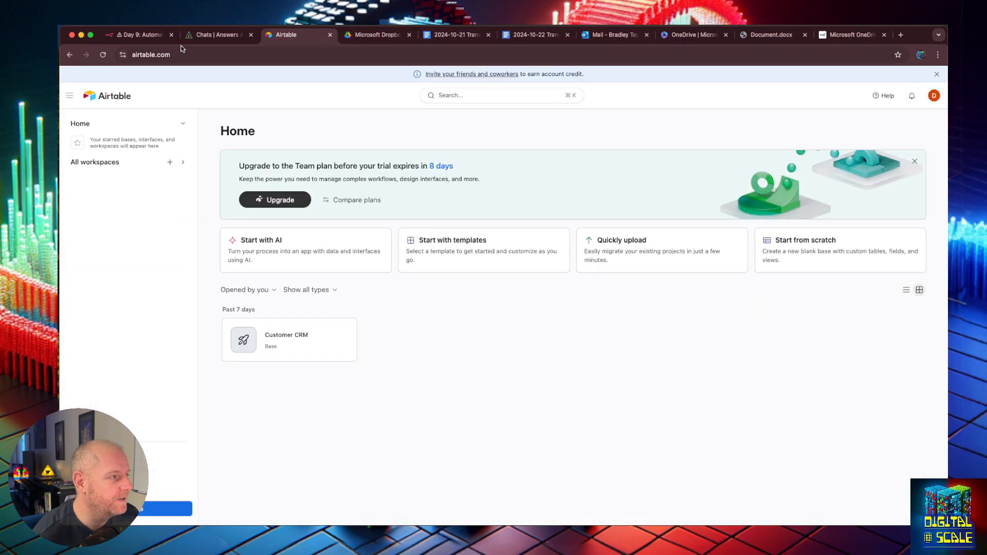
pyautogui.click(152, 36)
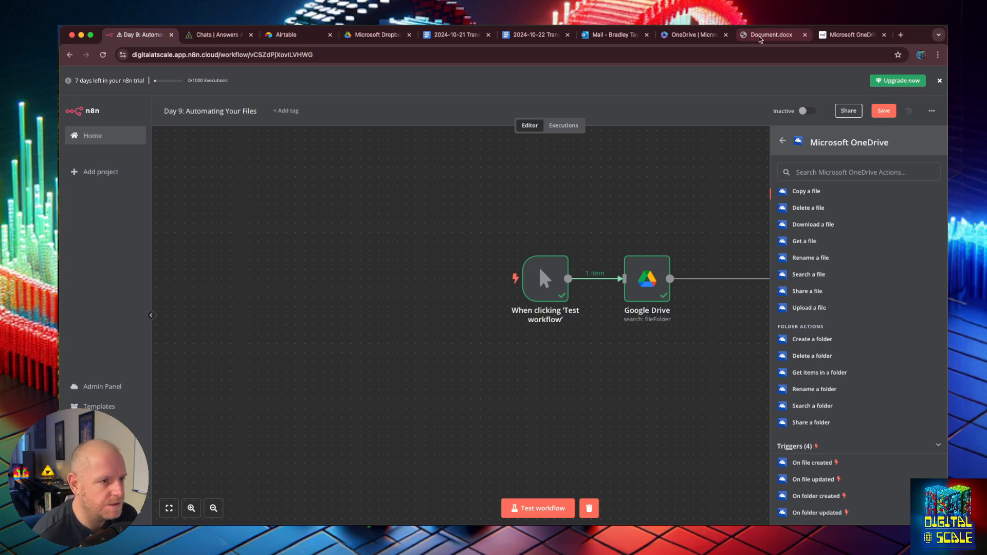
pyautogui.click(849, 34)
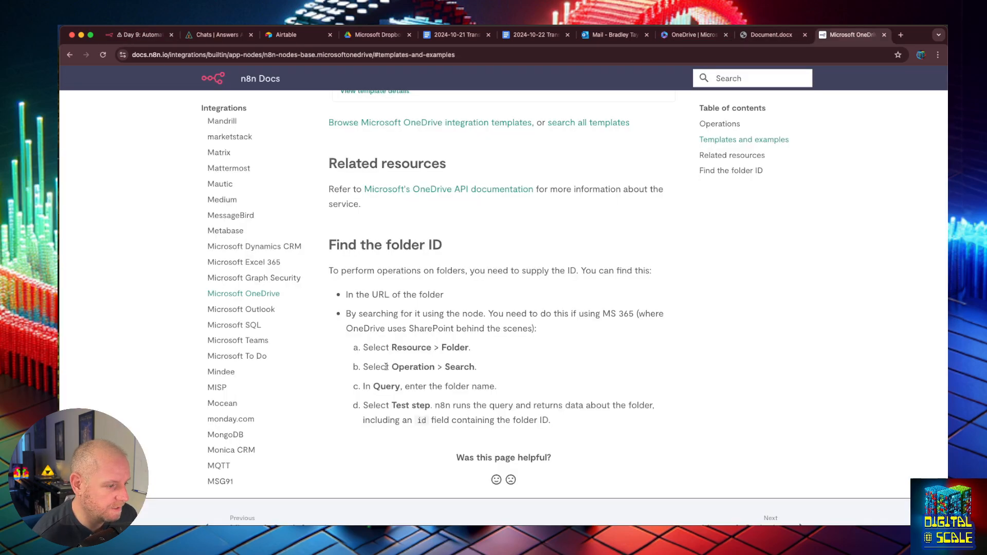
pyautogui.click(131, 35)
# - Add a OneDrive Search a folder action with query 'Google' and test it, getting no output
pyautogui.click(809, 408)
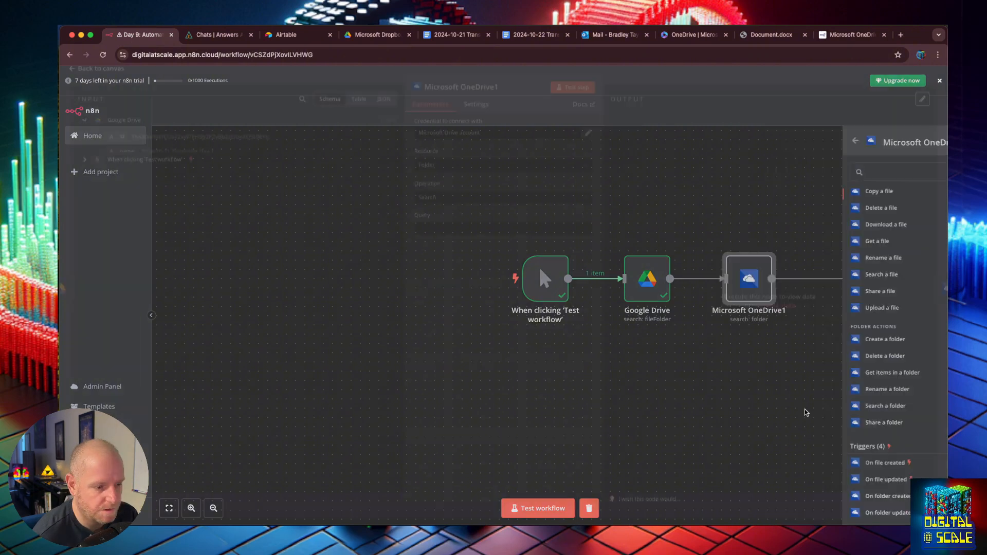
pyautogui.click(460, 234)
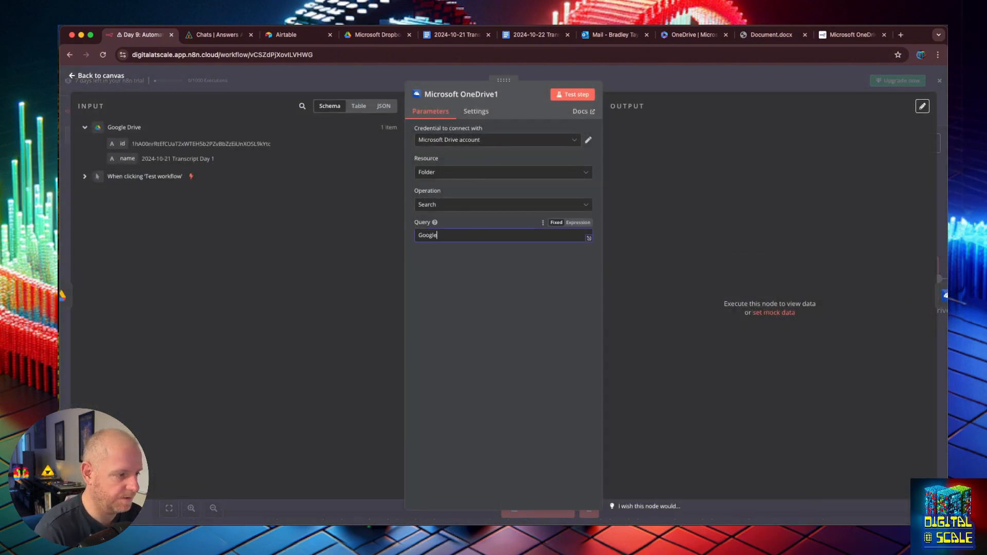
pyautogui.click(476, 173)
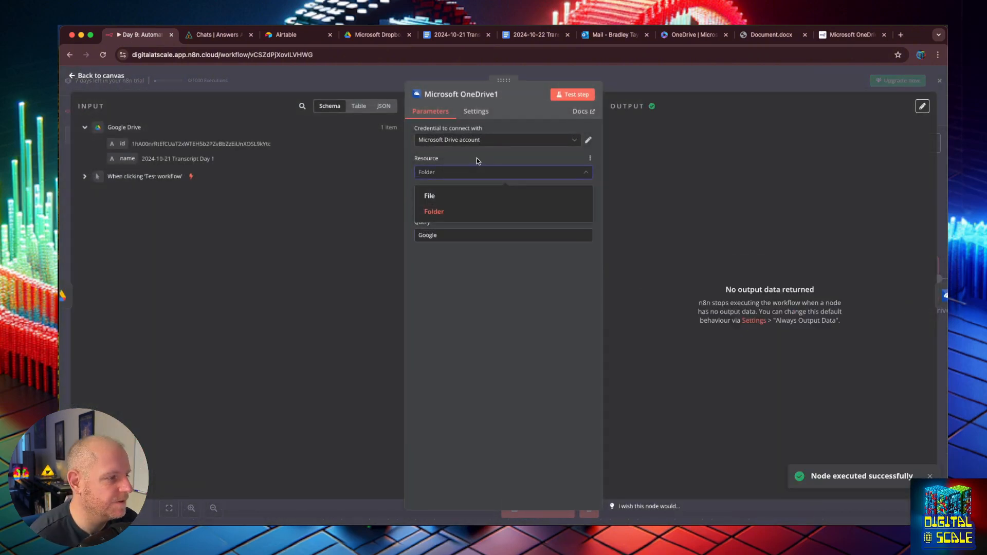
pyautogui.click(476, 159)
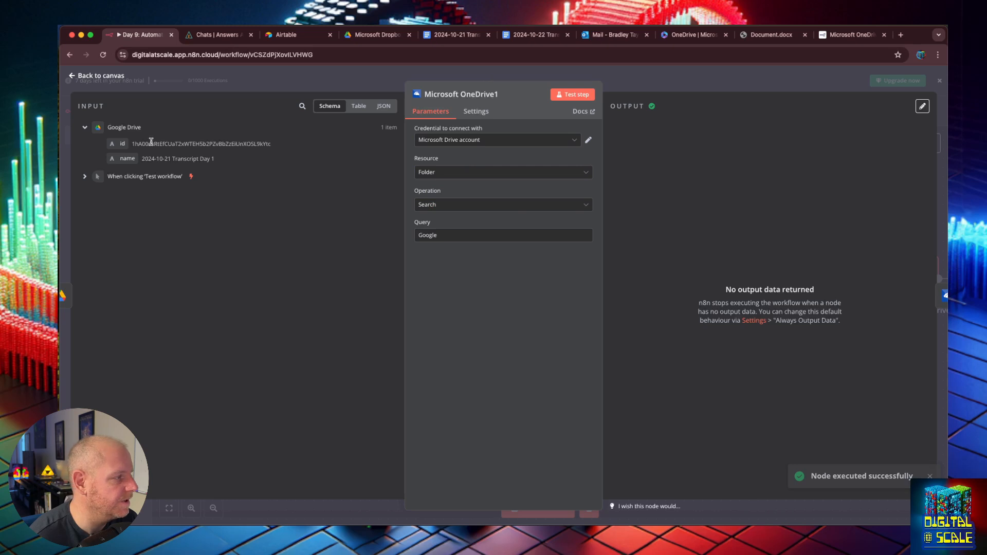
pyautogui.click(680, 36)
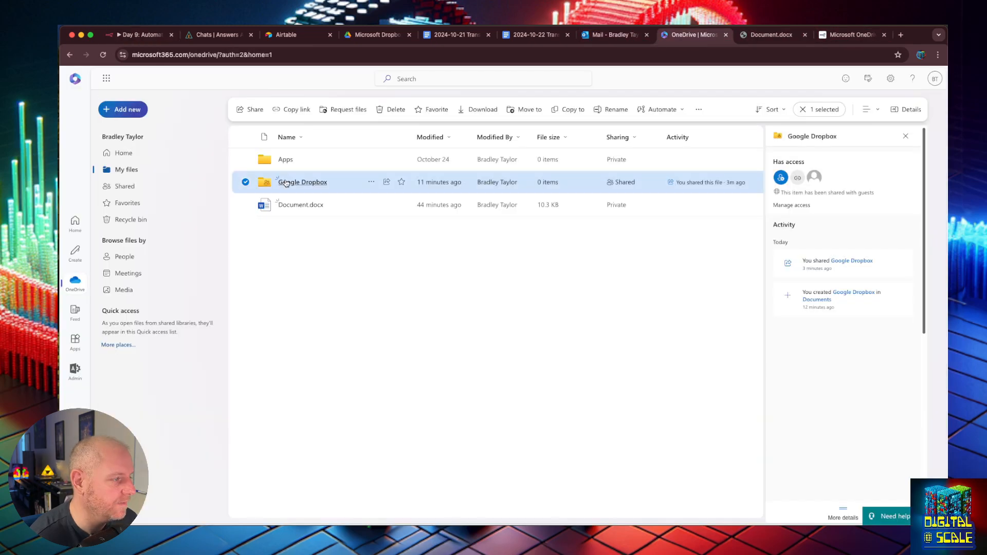
# - Retest the OneDrive search step, expand its error details, and change the resource to File
pyautogui.click(141, 36)
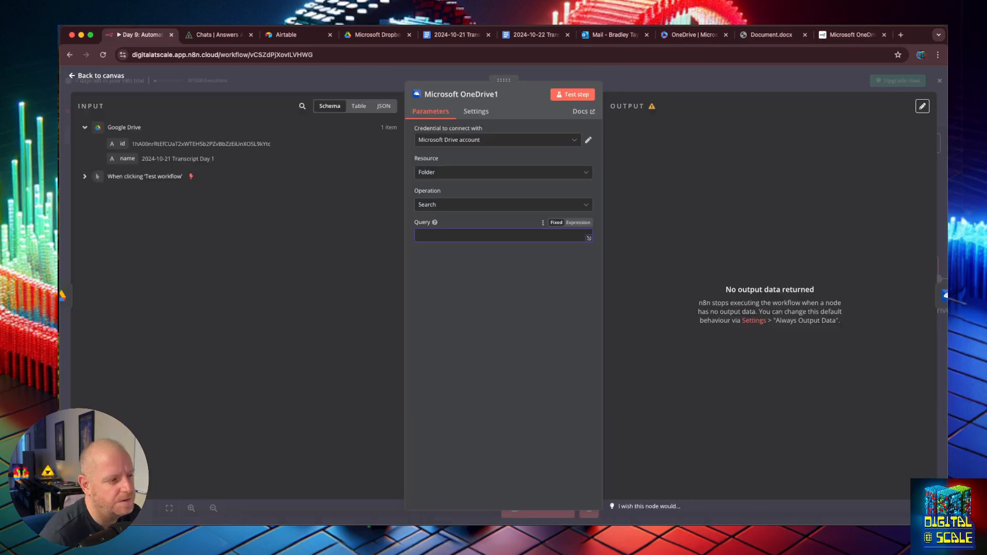
pyautogui.click(576, 96)
pyautogui.click(621, 216)
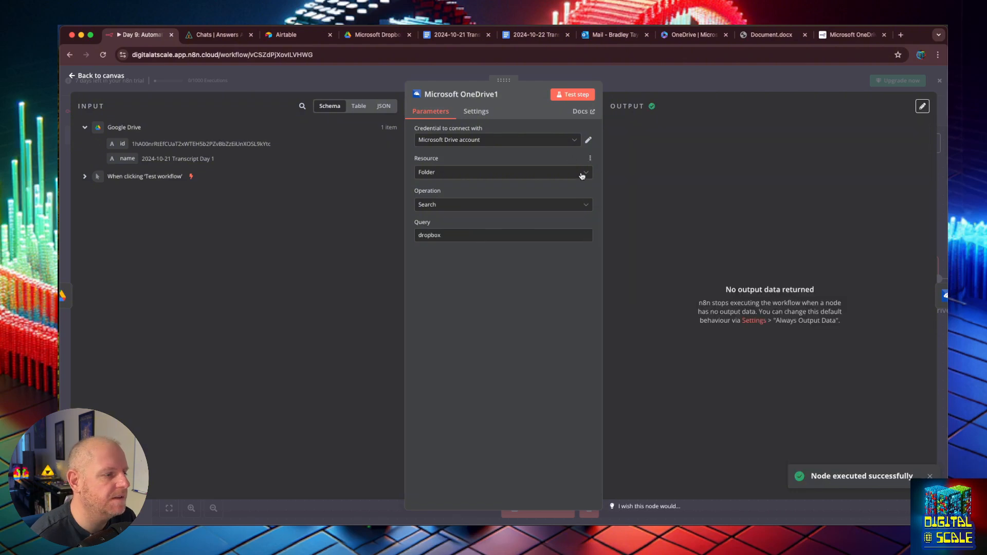
pyautogui.click(537, 173)
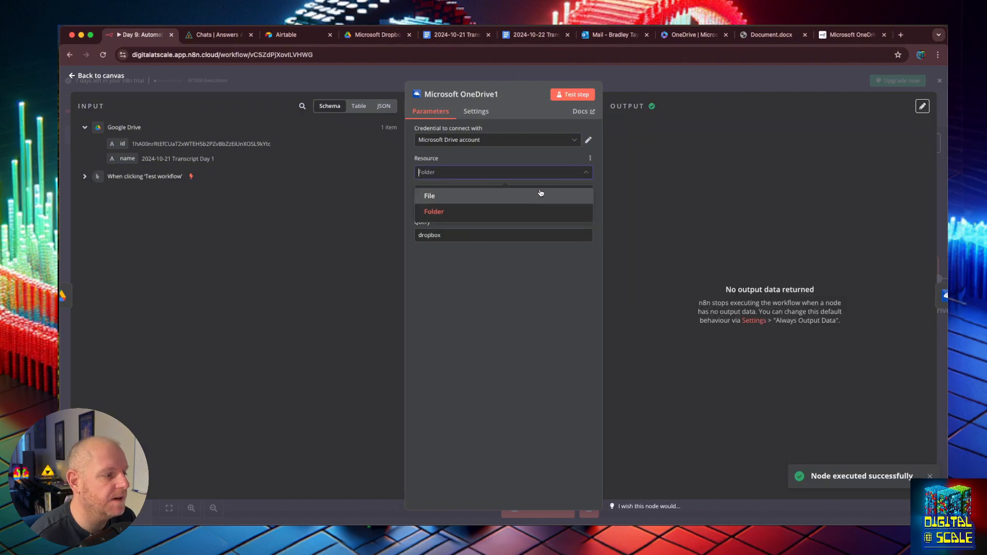
pyautogui.click(538, 195)
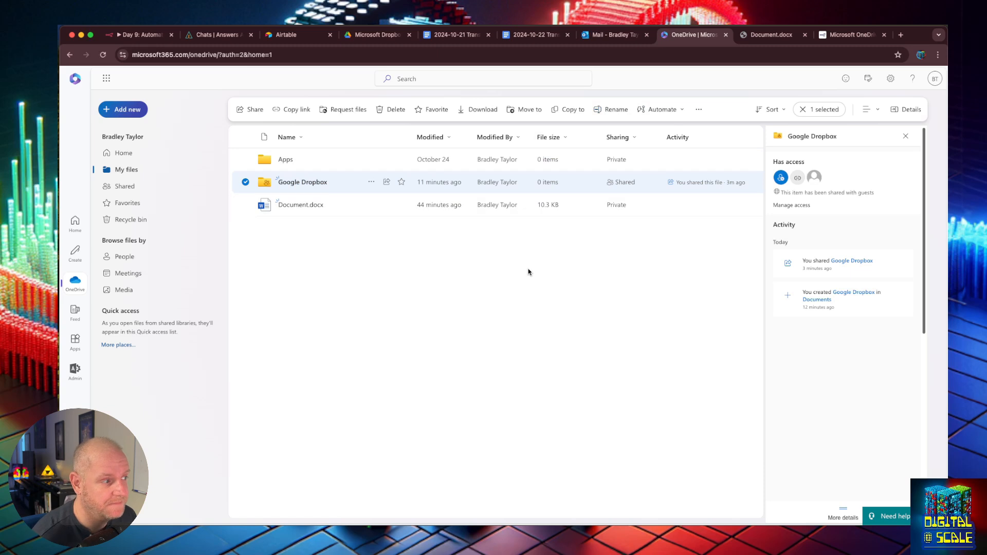
# - Check OneDrive's Apps folder, go back through Google Dropbox to My files, and open the new-item list
pyautogui.click(287, 160)
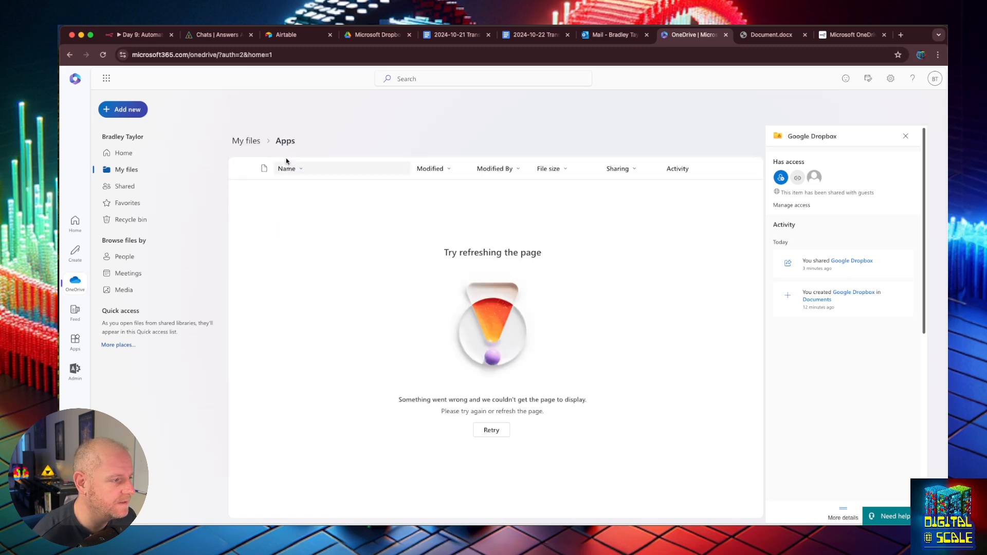
pyautogui.click(69, 55)
pyautogui.click(68, 55)
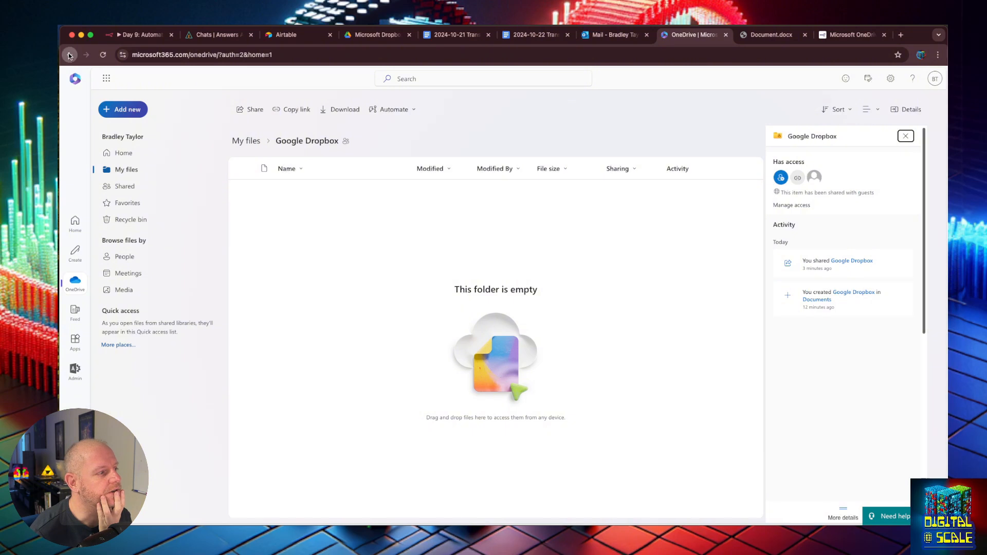
pyautogui.click(69, 55)
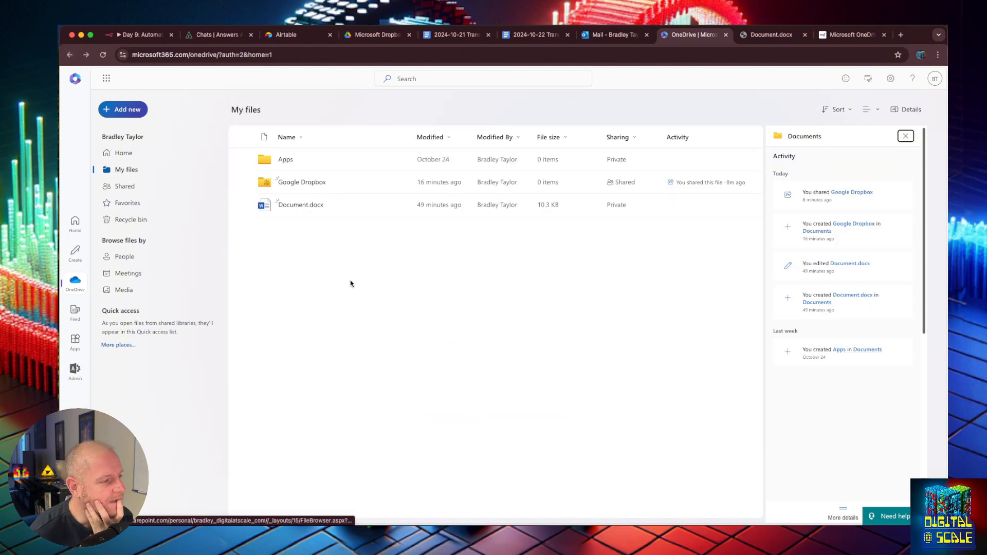
pyautogui.click(125, 109)
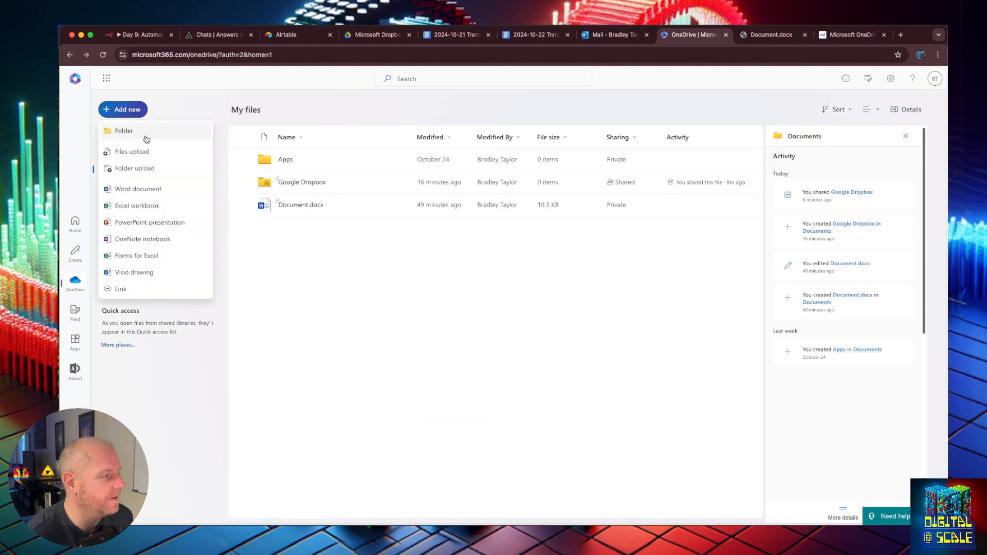
# - Create a Word document named transcript, paste in the full WEBVTT transcript, and compare it with Document.docx
pyautogui.click(139, 189)
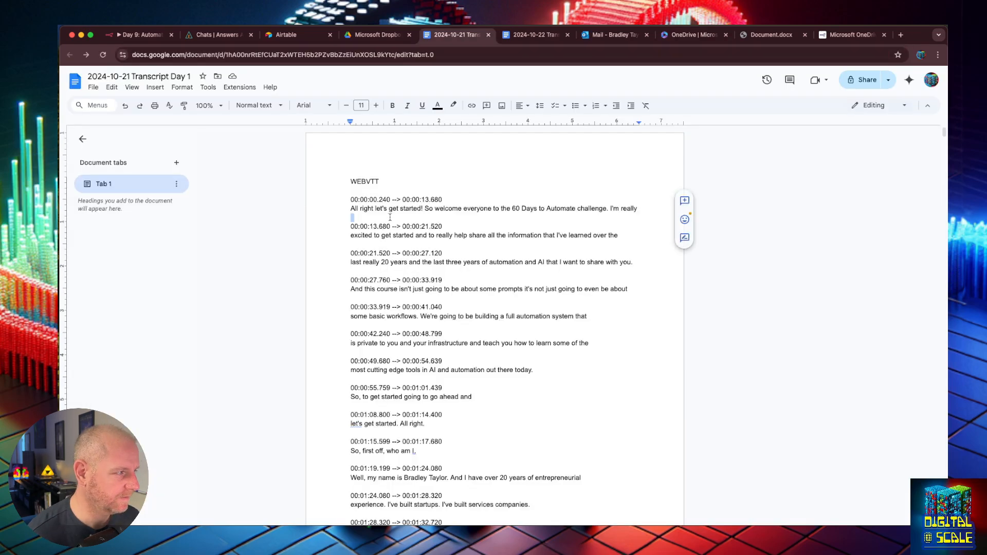
pyautogui.hotkey('ctrl', 'a')
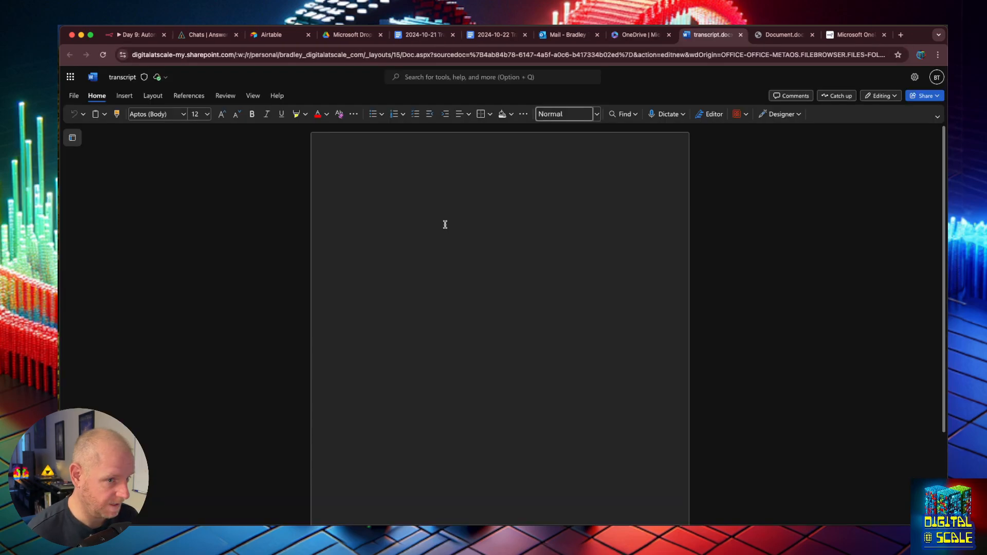
pyautogui.press('super+v')
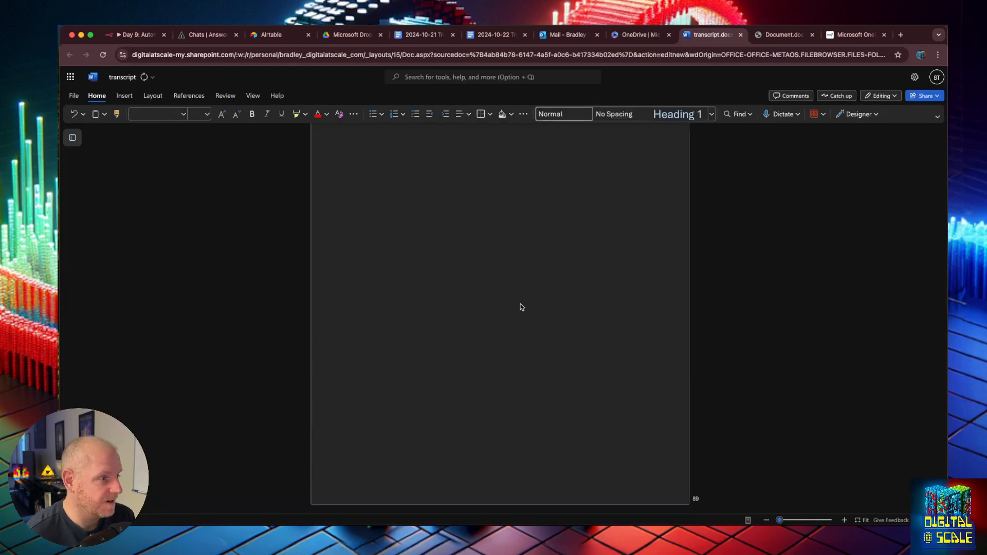
pyautogui.scroll(15, 520, 303)
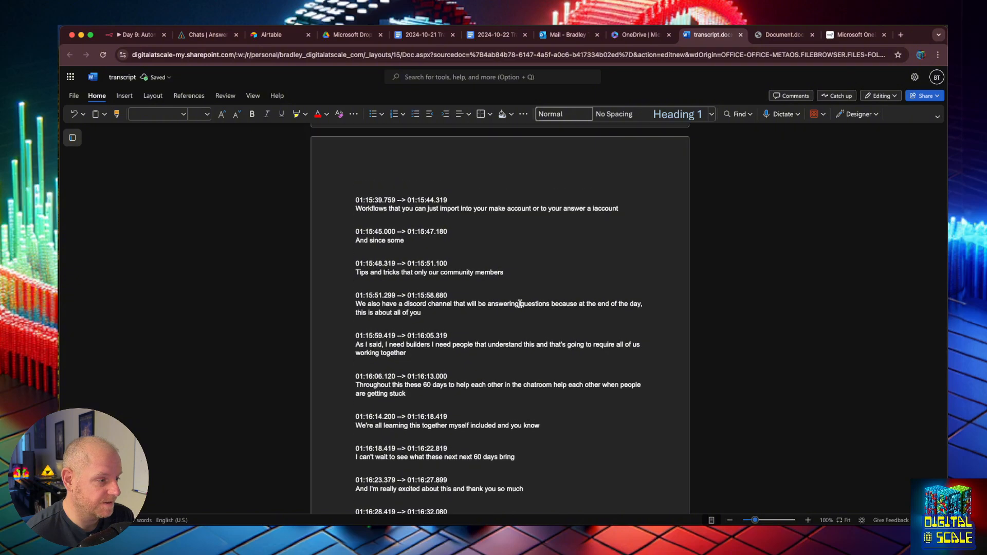
pyautogui.scroll(5, 495, 329)
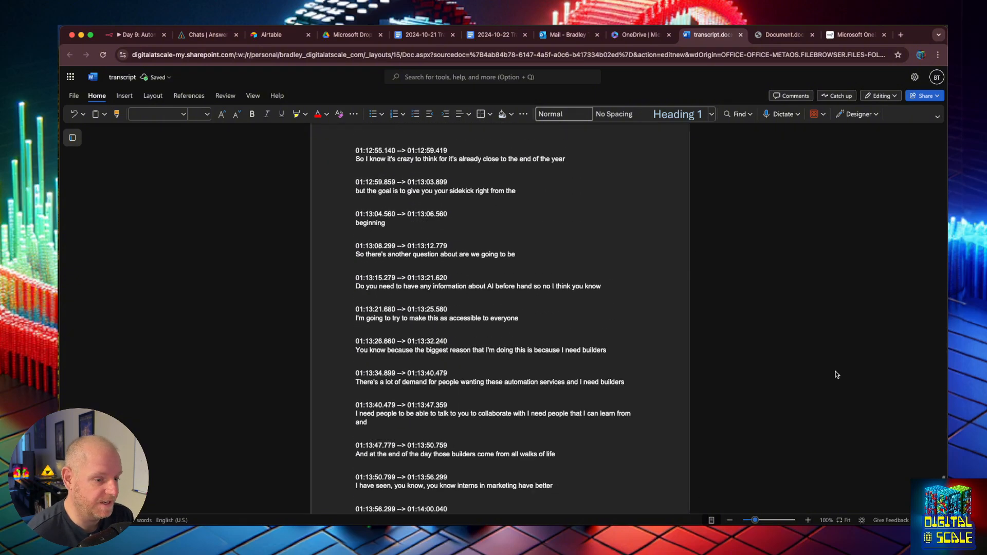
pyautogui.moveTo(944, 485); pyautogui.dragTo(944, 130)
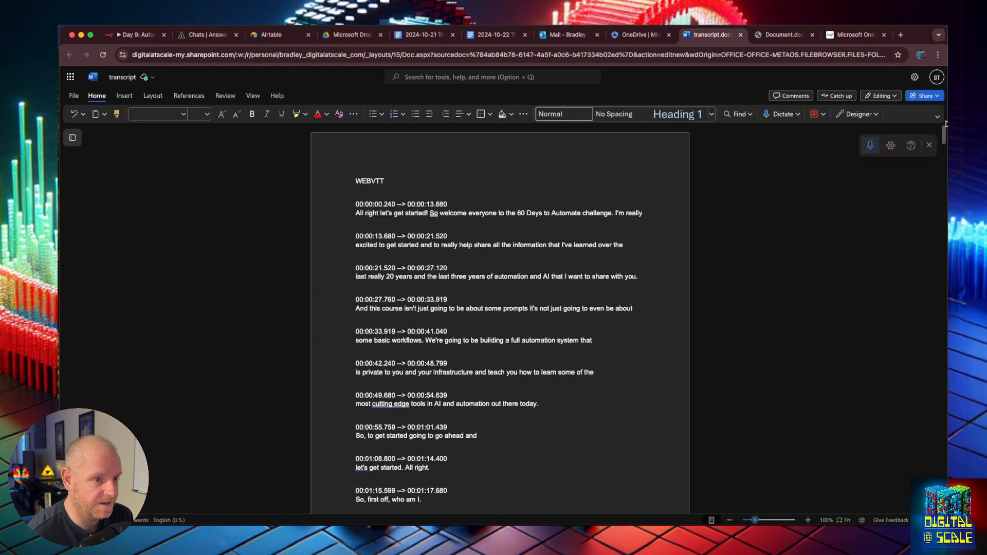
pyautogui.click(765, 37)
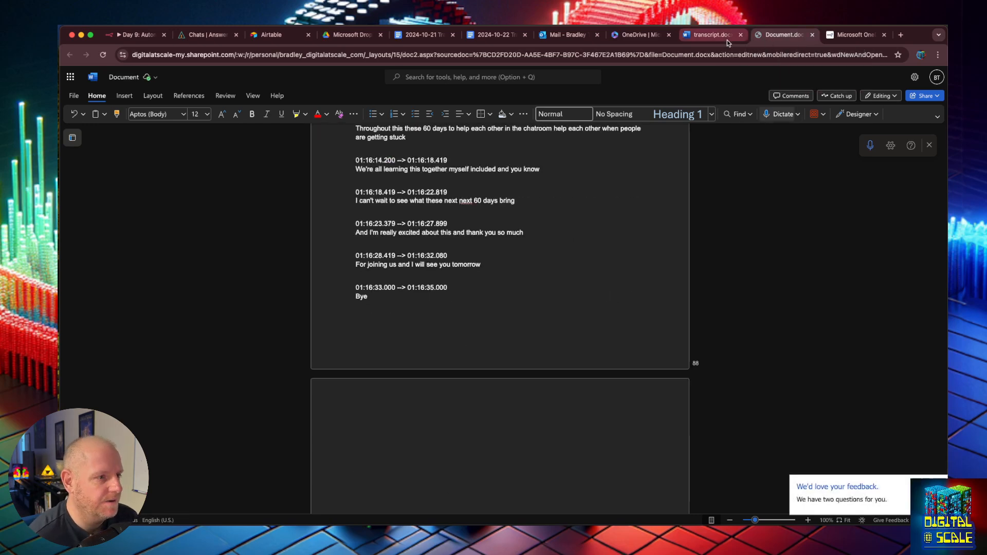
pyautogui.click(712, 38)
# - Open the Microsoft Drive account credential and reconnect it using the demo account
pyautogui.click(637, 35)
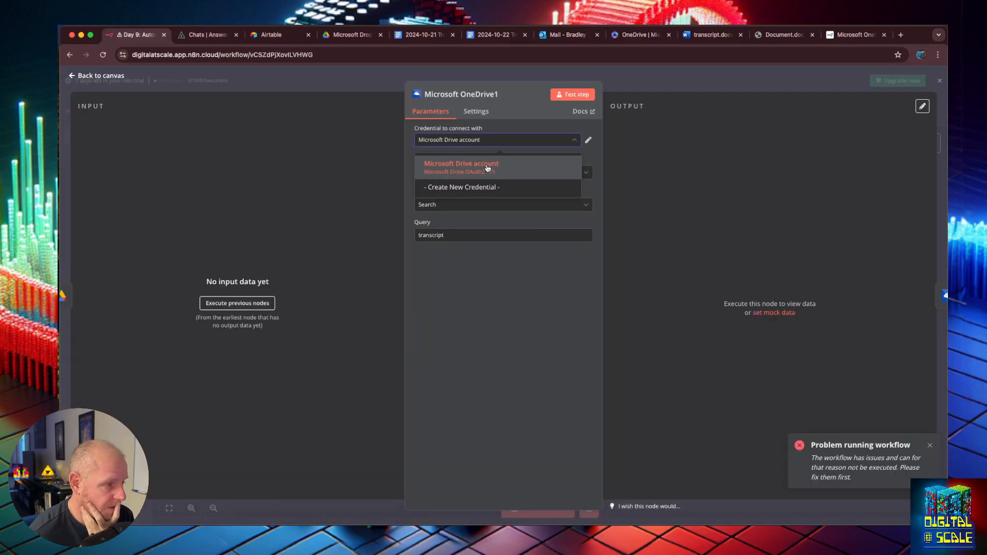
pyautogui.click(487, 167)
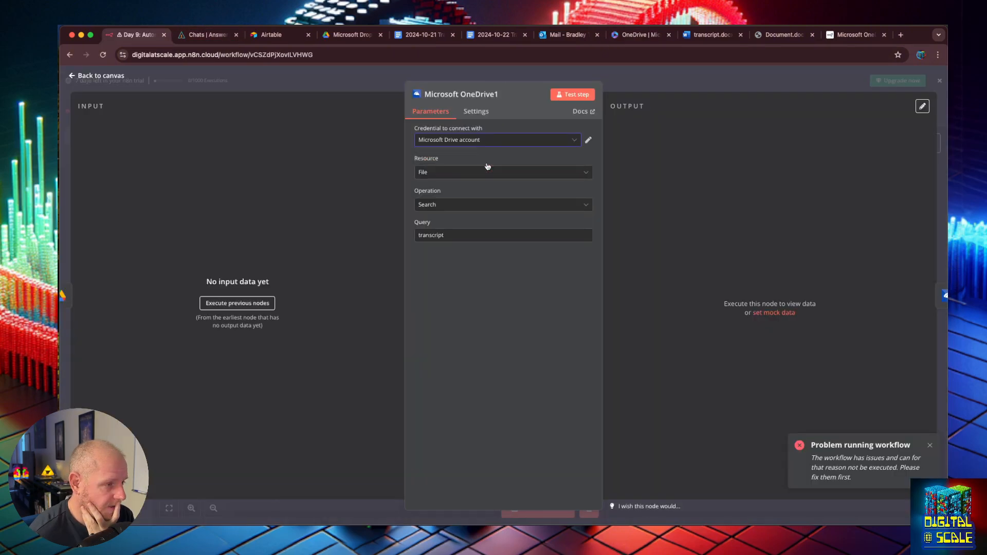
pyautogui.click(588, 140)
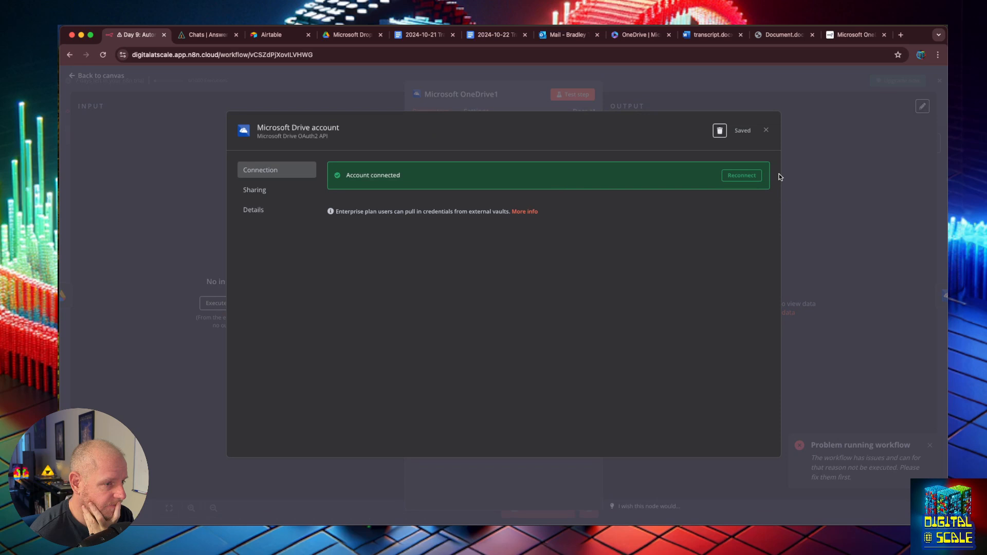
pyautogui.click(750, 175)
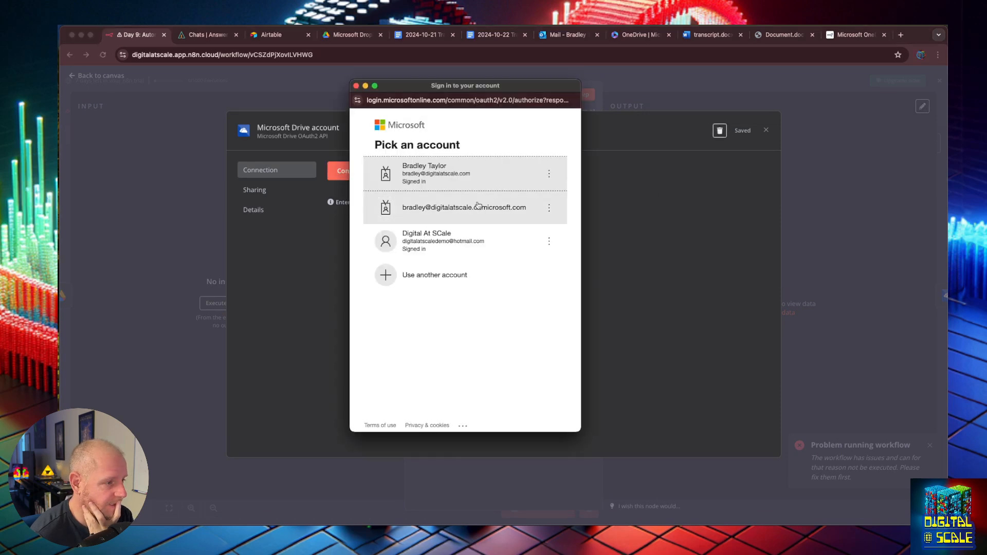
pyautogui.click(477, 239)
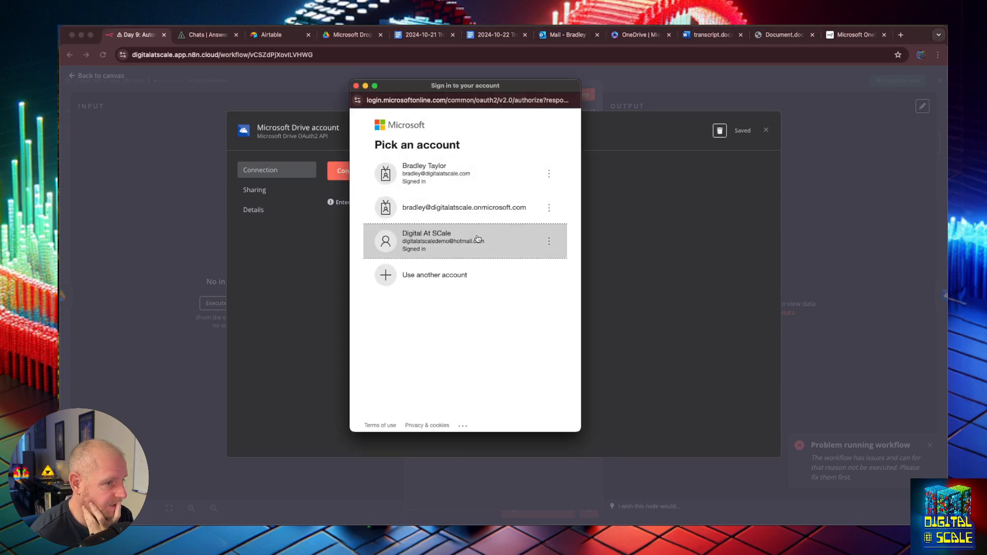
# - Check which account Word and OneDrive are signed in with, switching OneDrive to the other account
pyautogui.click(707, 36)
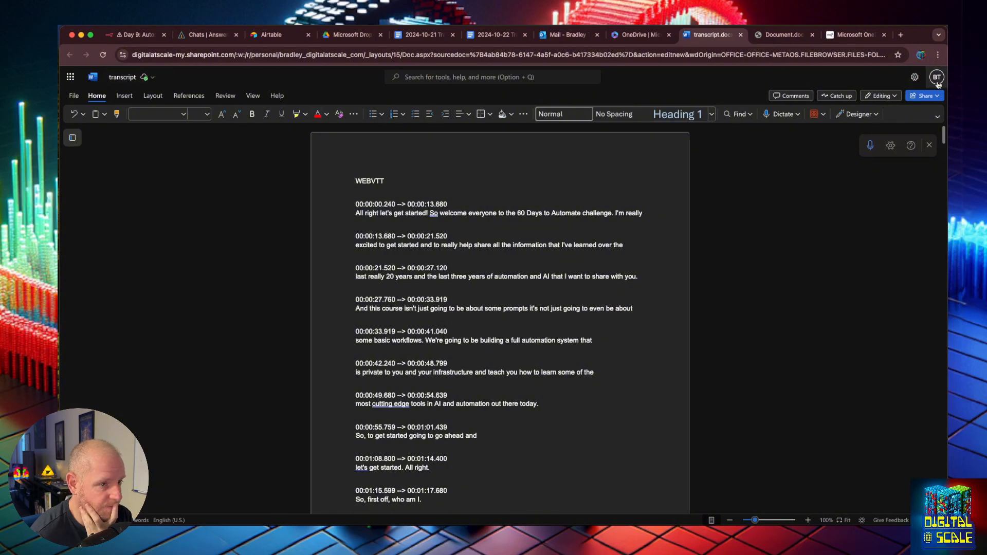
pyautogui.click(938, 81)
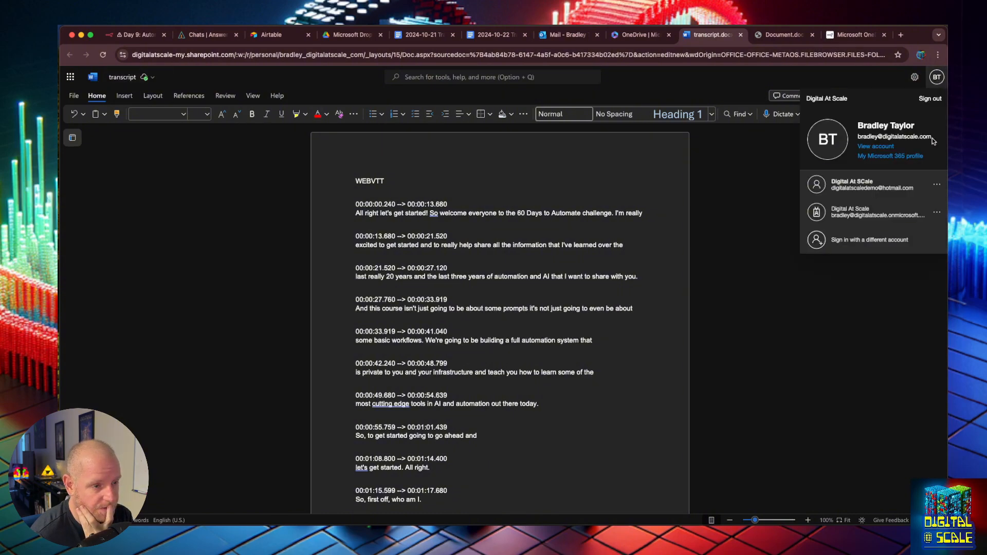
pyautogui.click(627, 35)
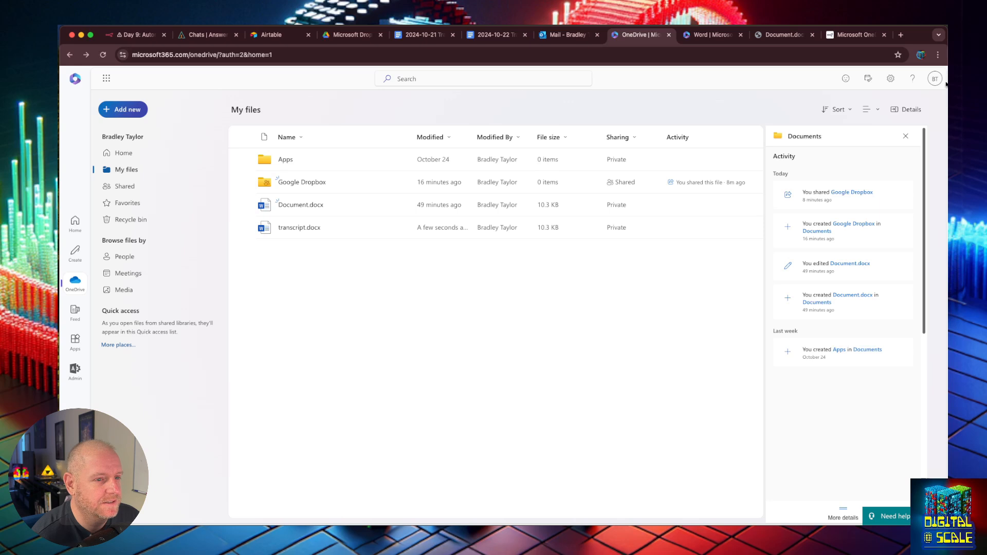
pyautogui.click(937, 81)
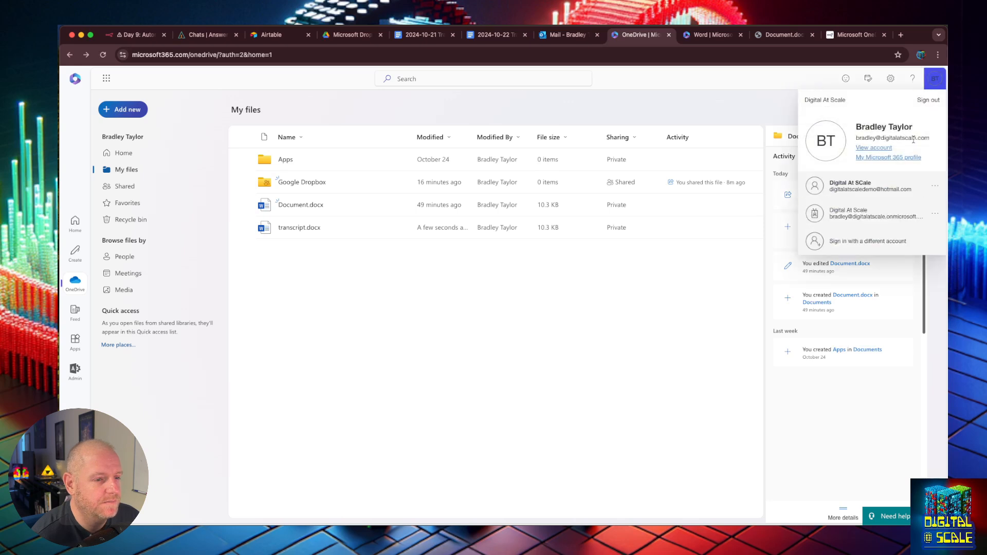
pyautogui.click(877, 188)
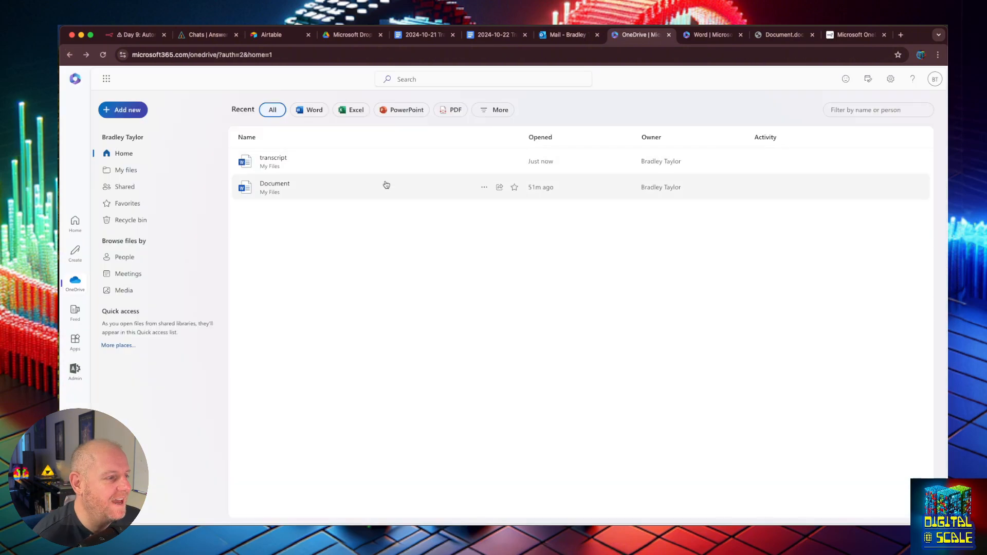
pyautogui.click(932, 79)
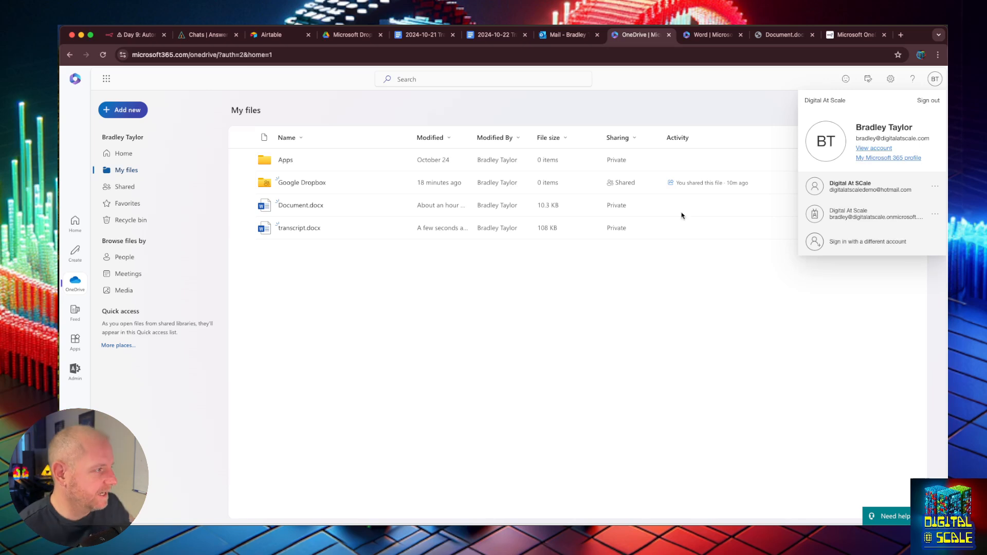
# - Reconnect the Microsoft credential with the main work account and close the dialog
pyautogui.click(129, 34)
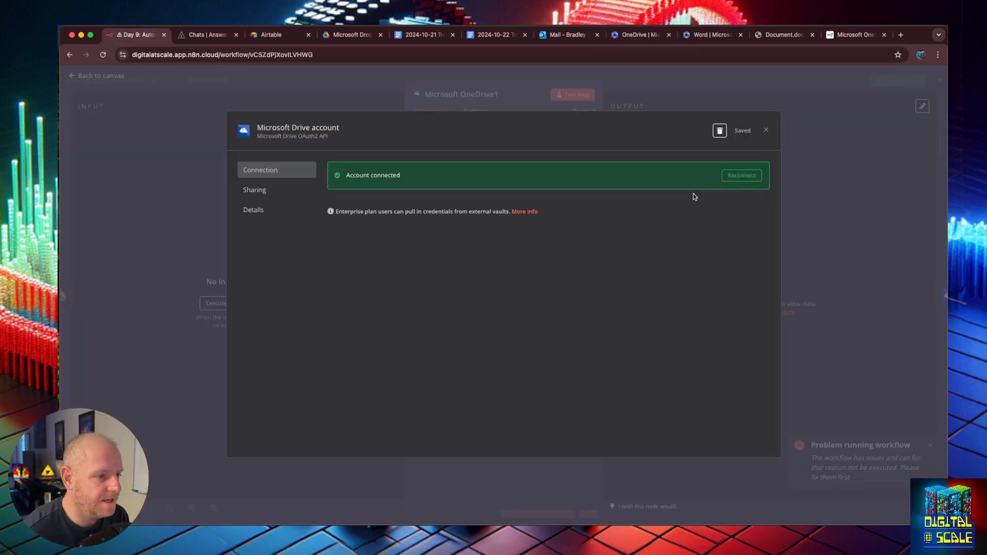
pyautogui.click(742, 175)
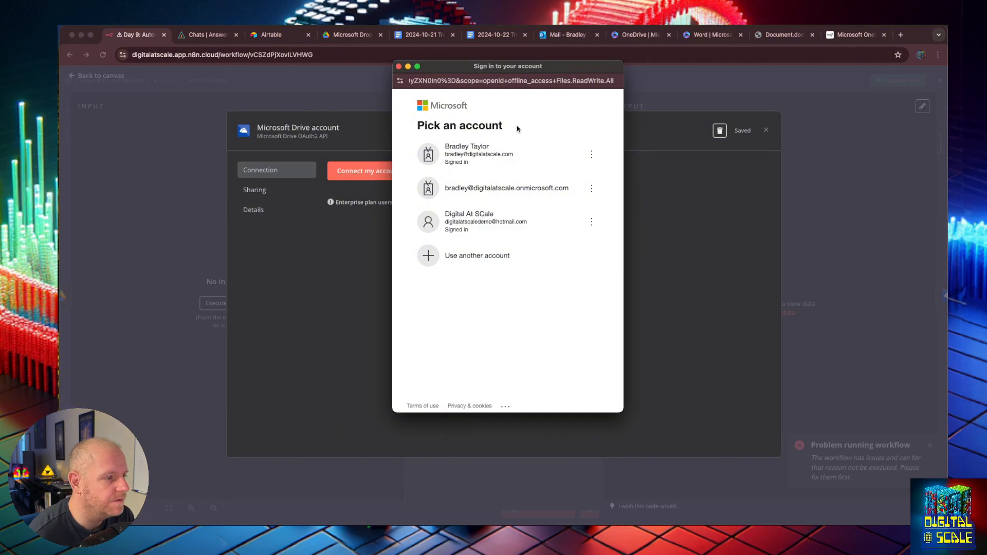
pyautogui.click(487, 156)
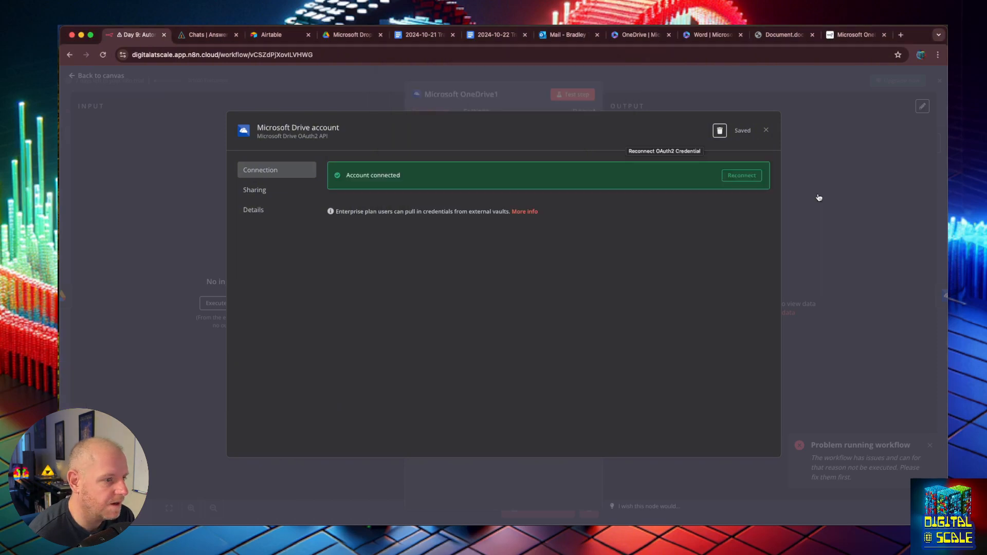
pyautogui.press('Escape')
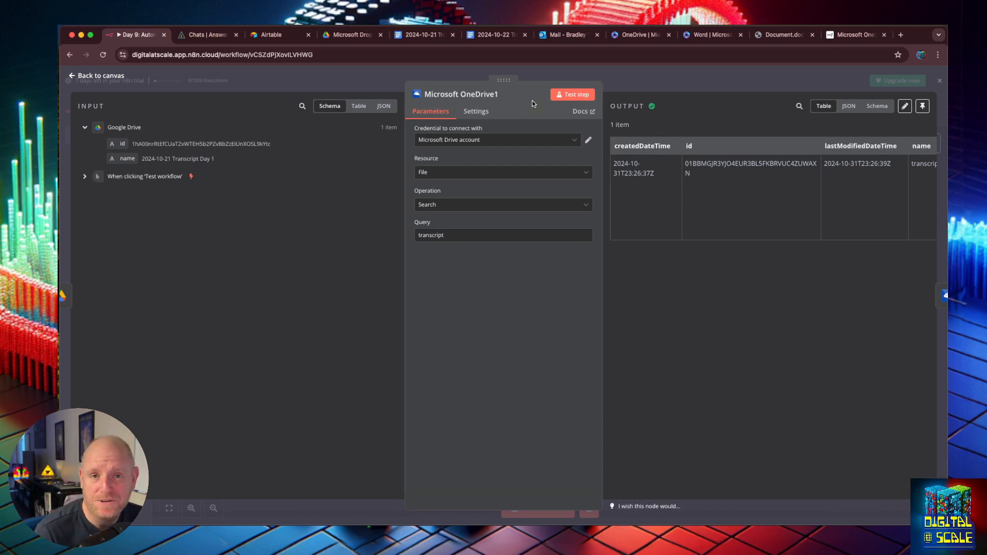
# - Switch OneDrive1 to a Folder search for 'google', test it, and copy the Google Dropbox folder's id
pyautogui.click(642, 35)
pyautogui.click(565, 35)
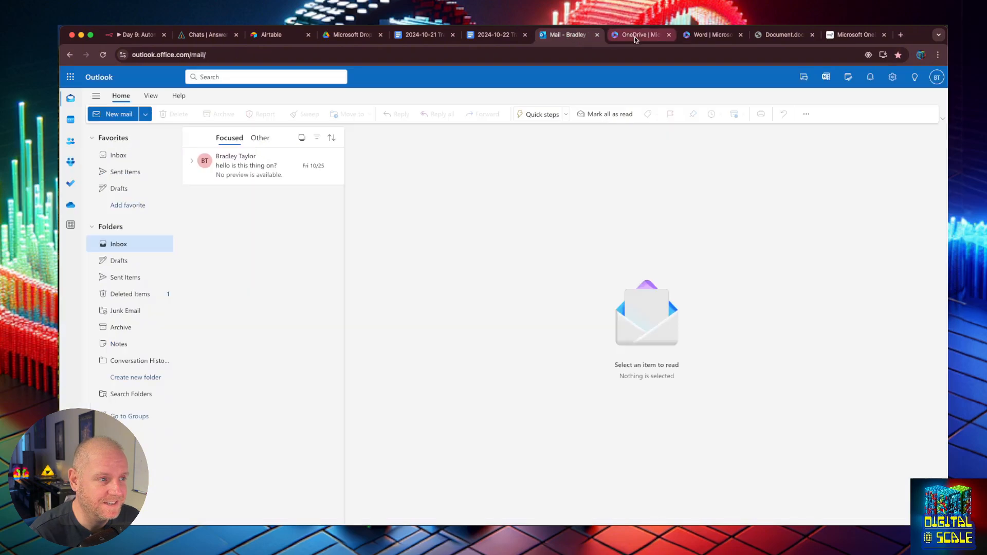
pyautogui.click(634, 34)
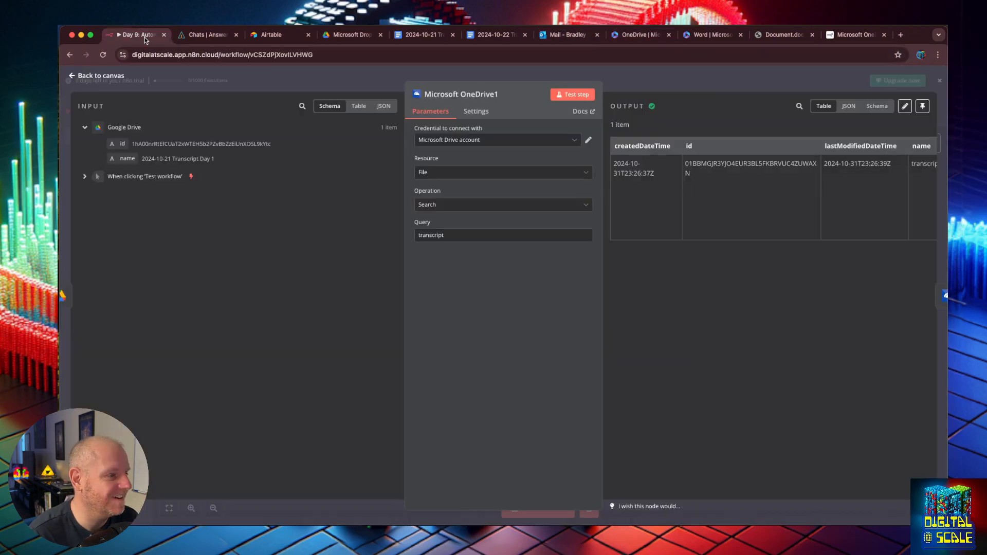
pyautogui.click(149, 35)
pyautogui.click(459, 172)
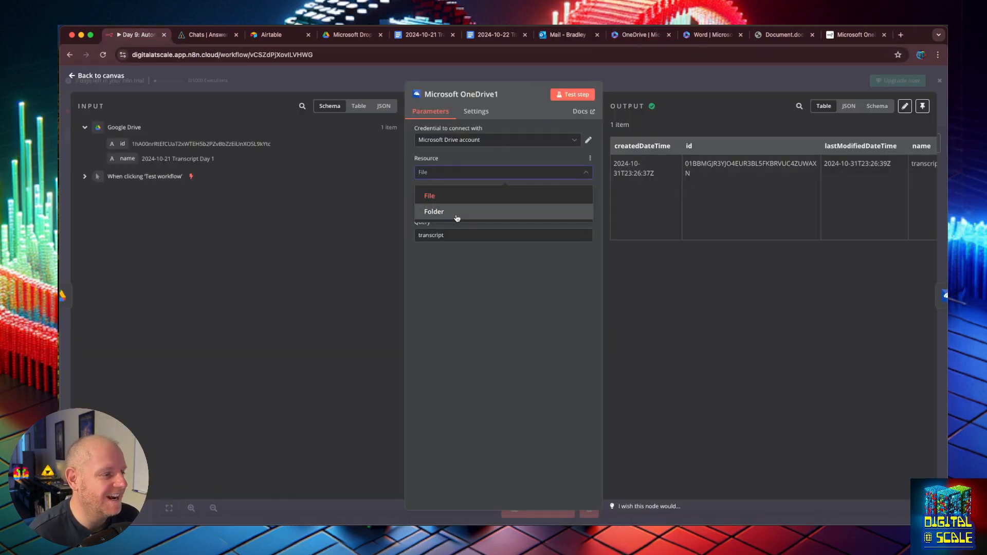
pyautogui.click(455, 215)
pyautogui.doubleClick(435, 235)
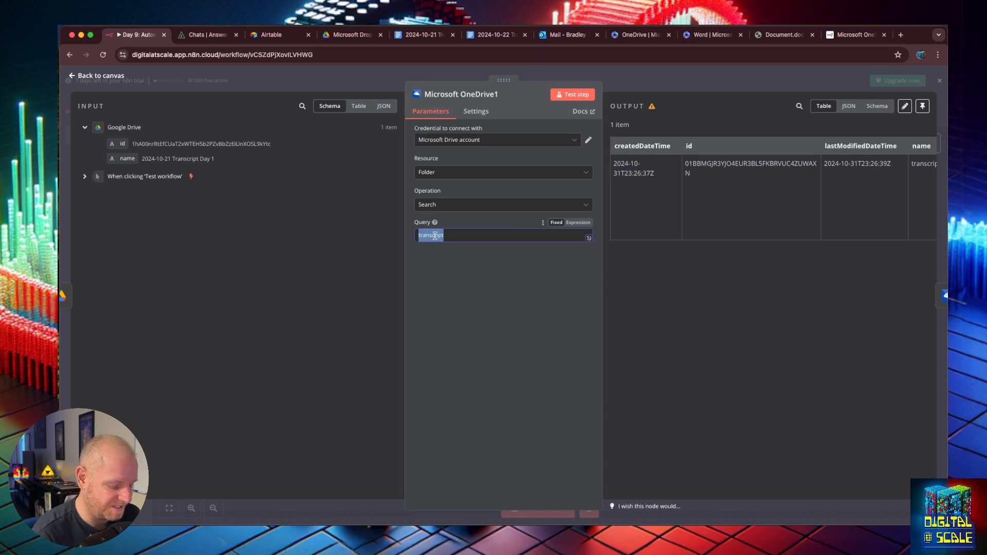
pyautogui.write('google')
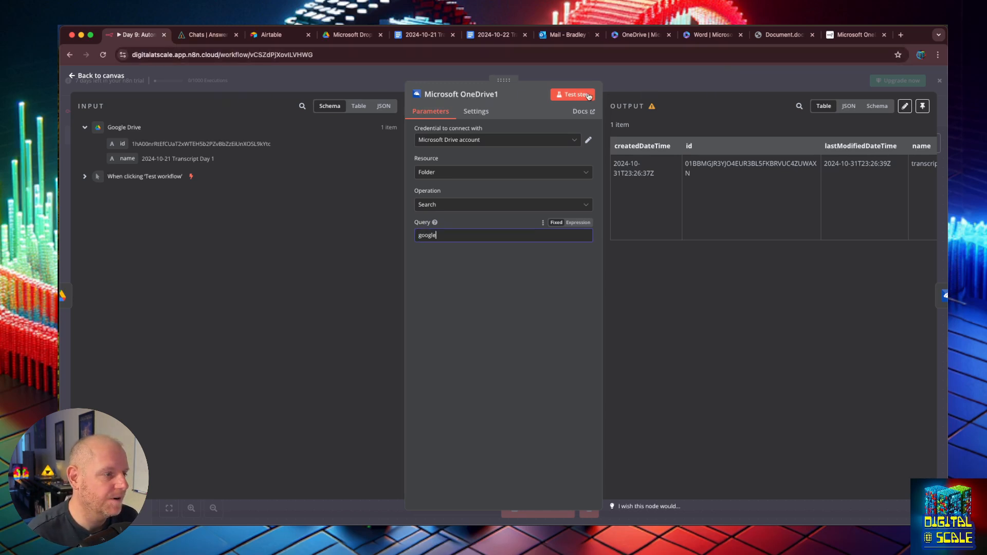
pyautogui.click(573, 94)
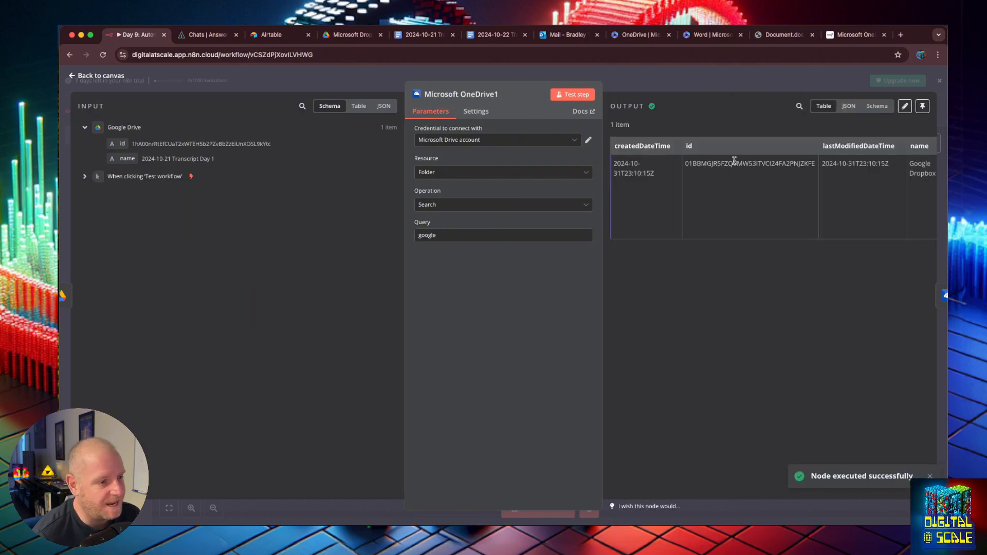
pyautogui.doubleClick(734, 163)
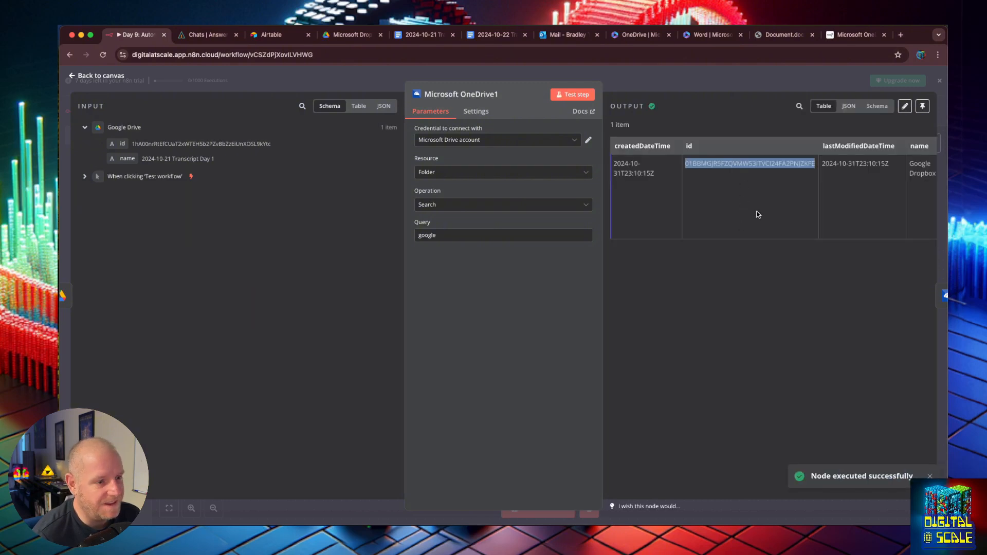
pyautogui.click(76, 77)
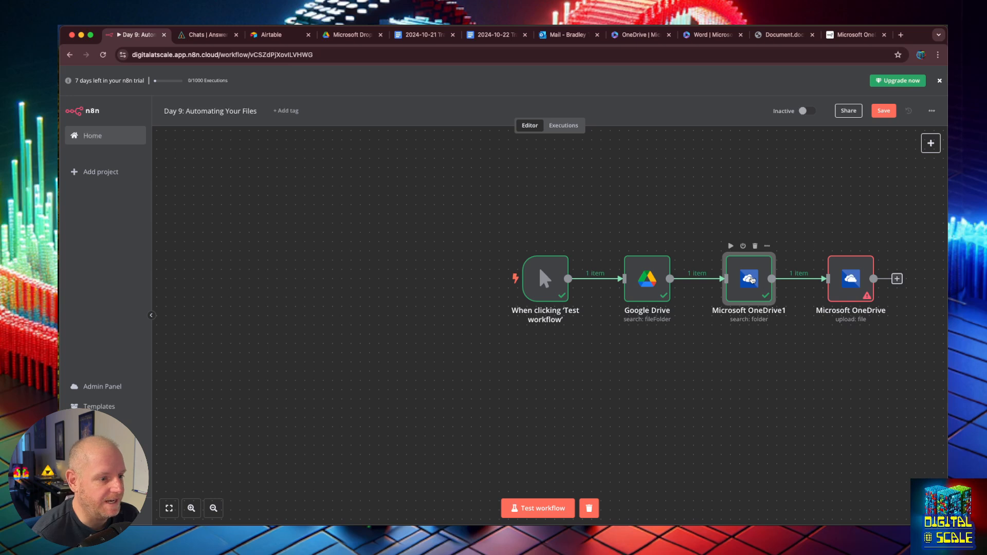
# - Paste the Google Dropbox folder id into the OneDrive upload step's Parent ID field
pyautogui.moveTo(769, 281); pyautogui.dragTo(763, 273)
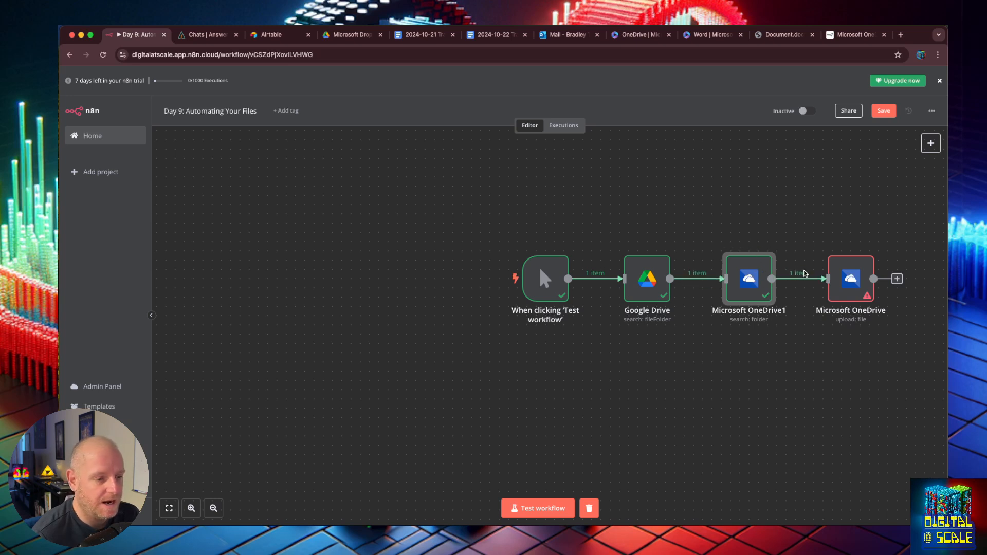
pyautogui.doubleClick(851, 275)
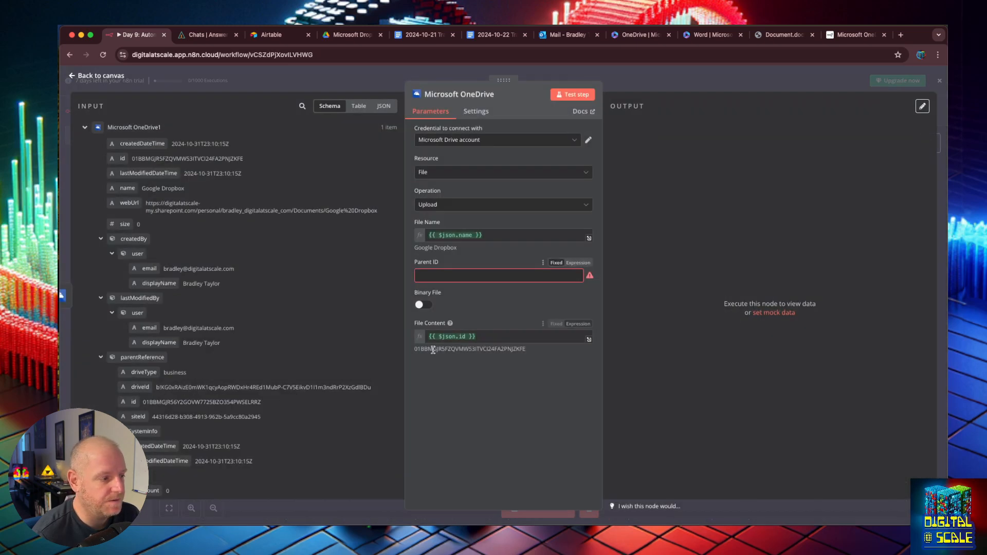
pyautogui.click(514, 276)
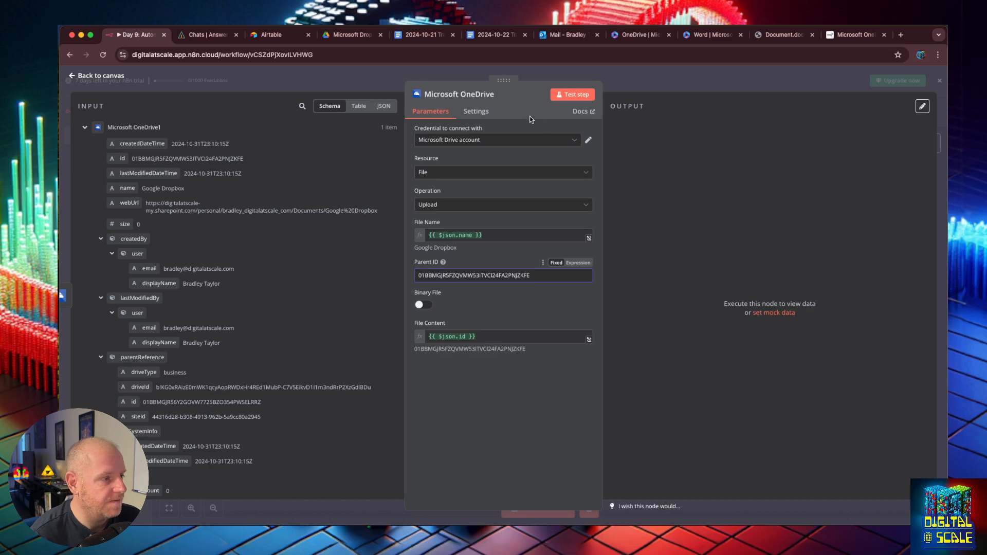
pyautogui.click(72, 77)
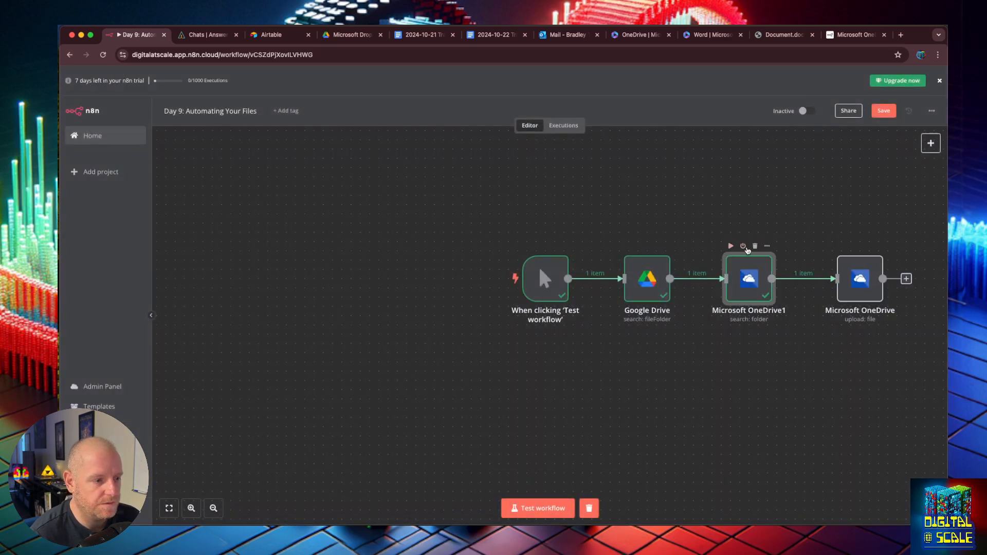
# - Delete OneDrive1, place the upload step beside Google Drive, and run the workflow to get a download URL
pyautogui.click(755, 247)
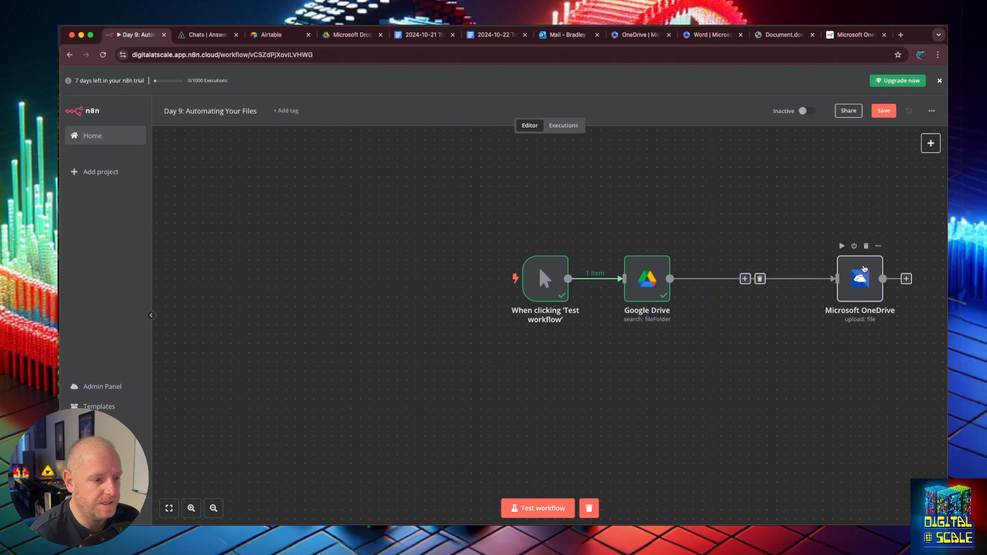
pyautogui.moveTo(865, 269); pyautogui.dragTo(749, 268)
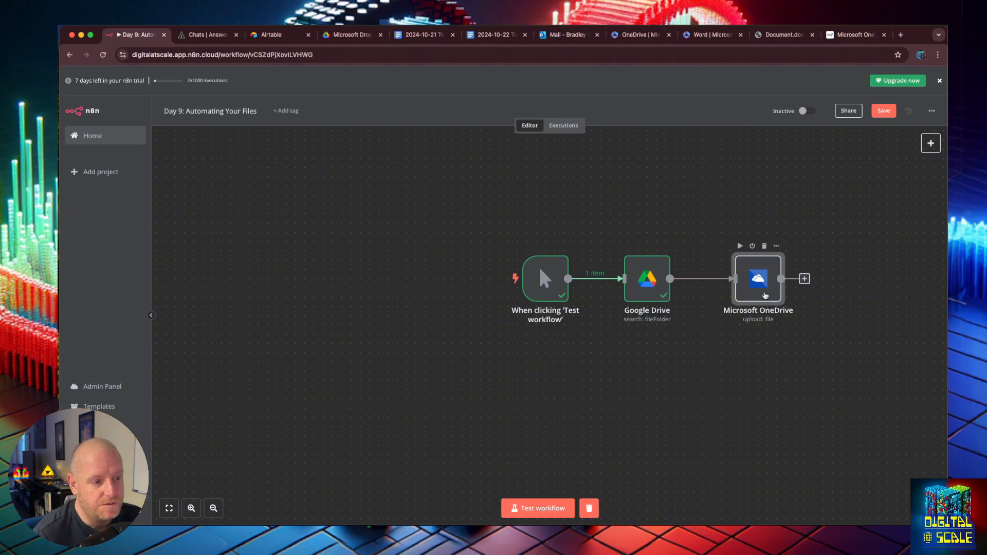
pyautogui.doubleClick(759, 283)
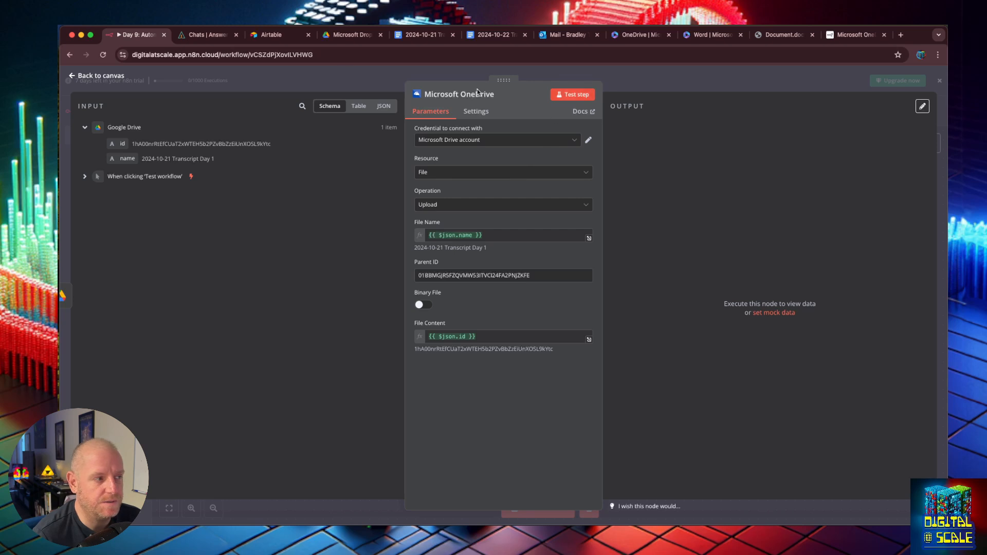
pyautogui.click(72, 78)
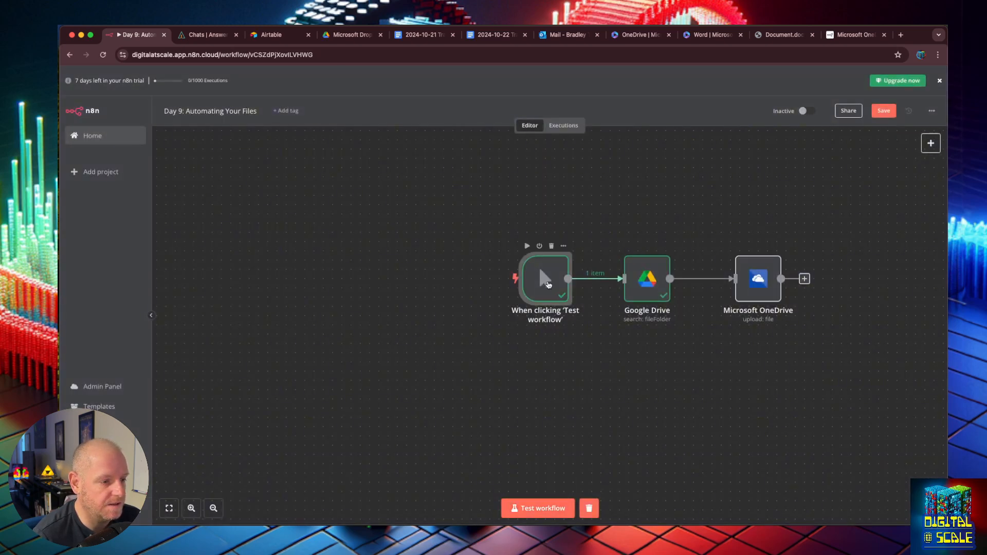
pyautogui.click(542, 507)
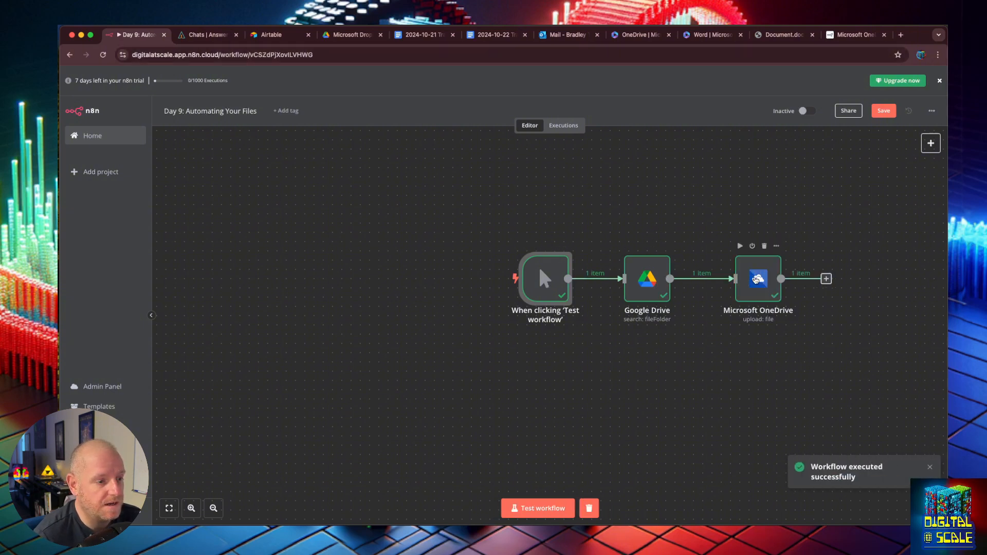
pyautogui.doubleClick(757, 279)
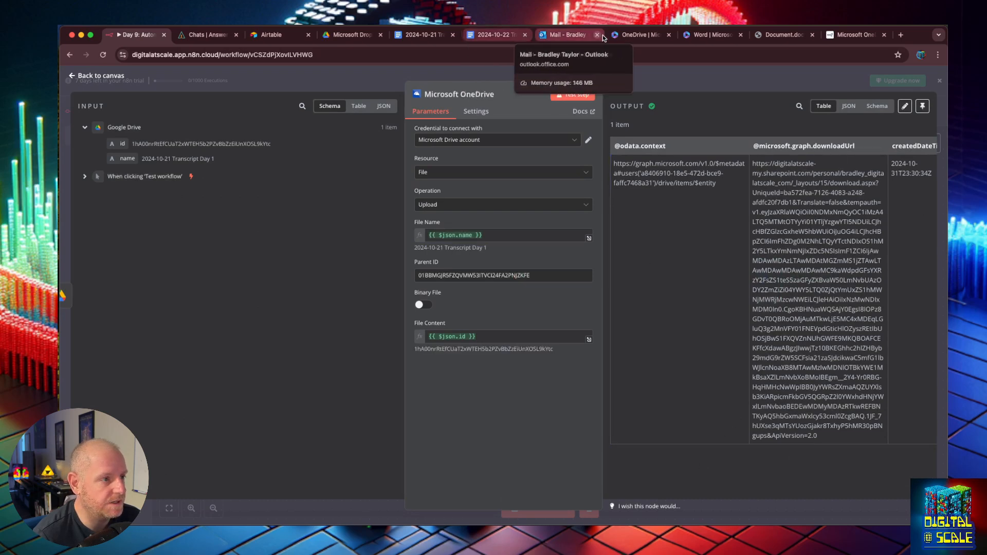
# - Open 2024-10-21 Transcript Day 1 in OneDrive's Google Dropbox folder and download a copy
pyautogui.click(619, 35)
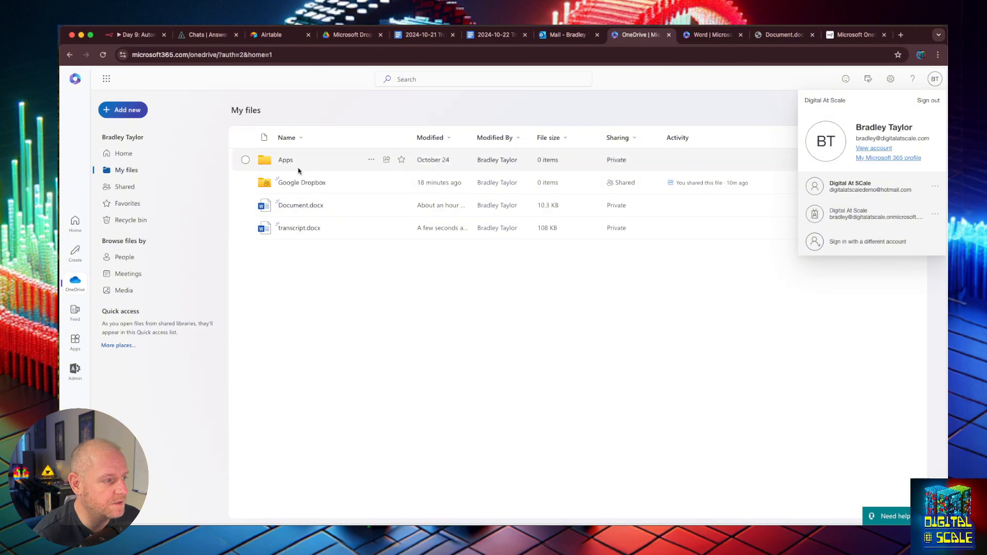
pyautogui.click(307, 184)
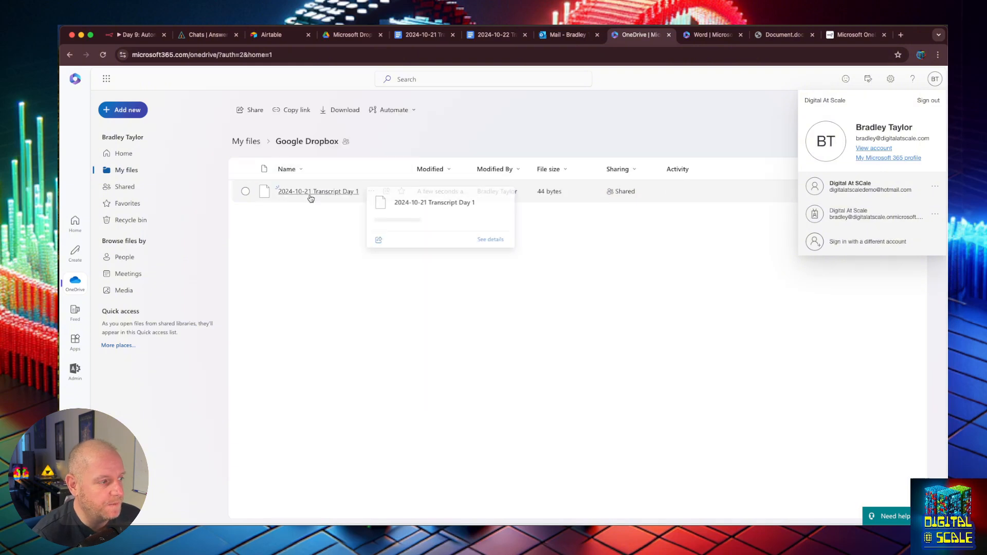
pyautogui.click(310, 191)
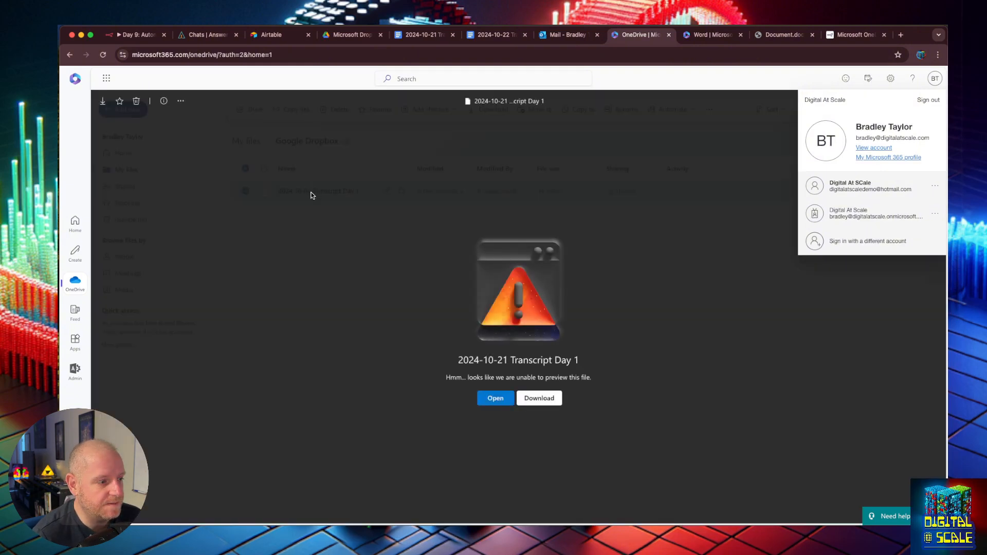
pyautogui.click(532, 399)
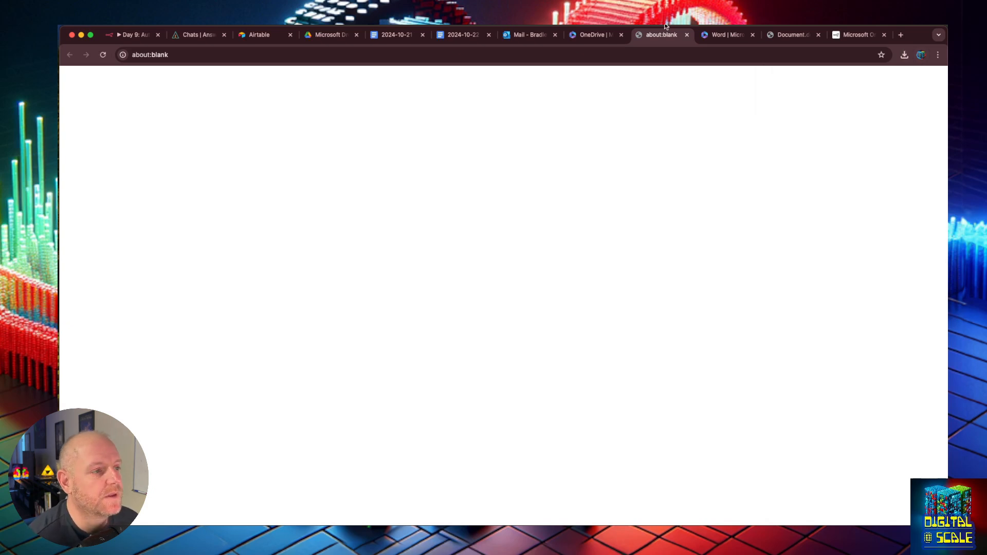
pyautogui.click(605, 34)
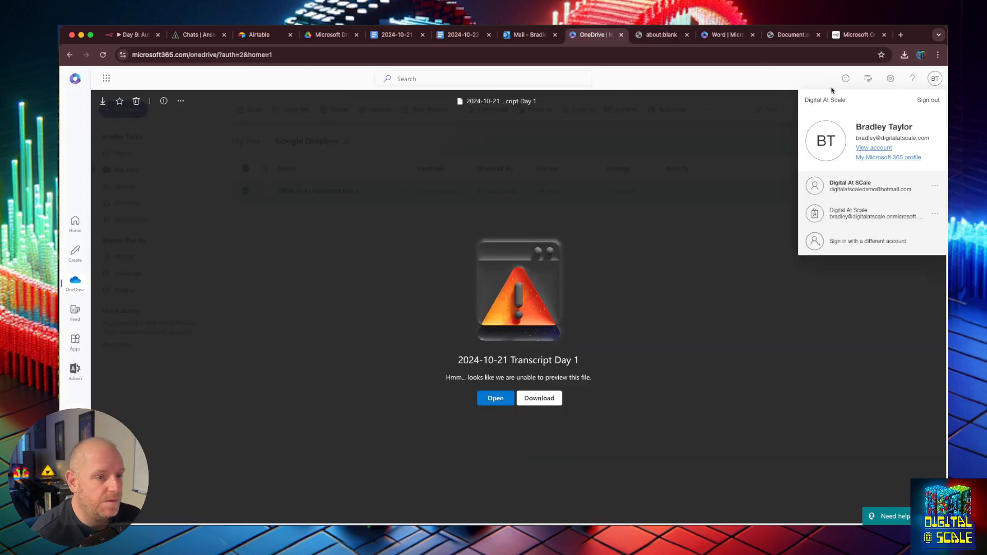
pyautogui.click(600, 84)
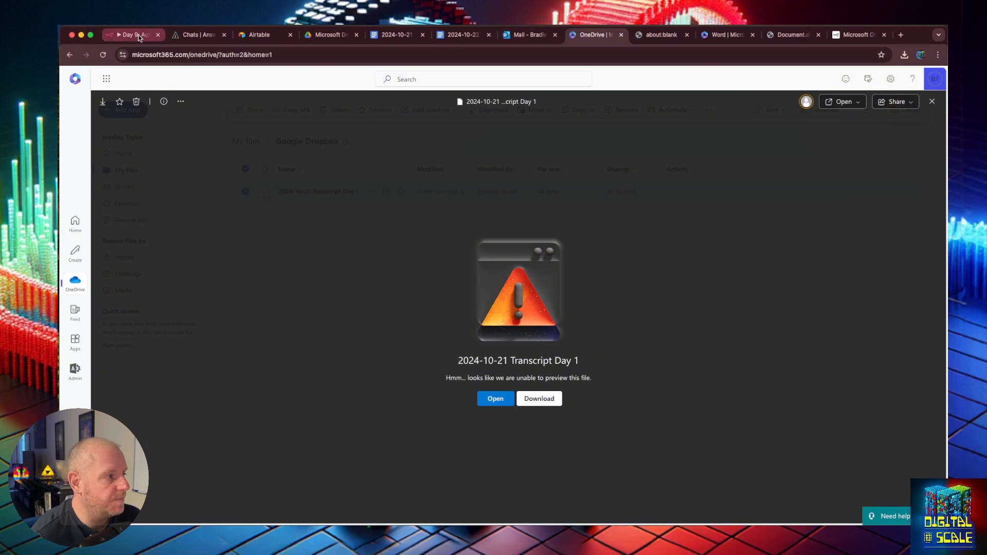
# - Create a new Google Doc inside Google Drive's Microsoft Dropbox folder
pyautogui.click(329, 35)
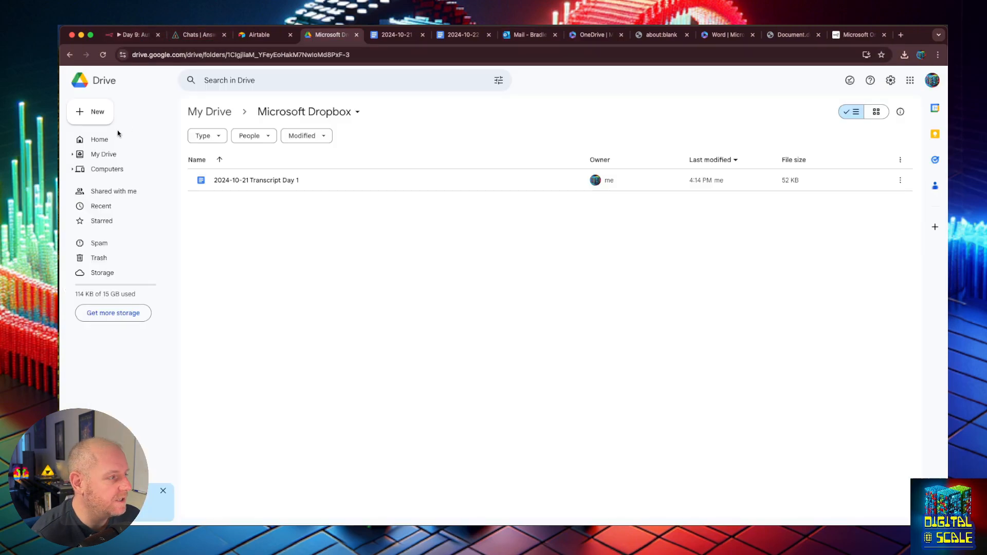
pyautogui.click(100, 140)
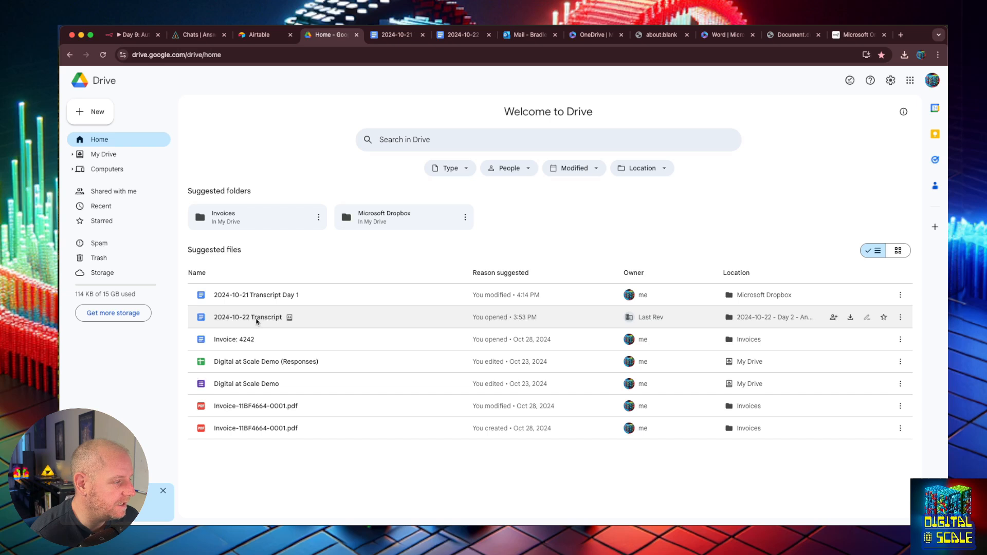
pyautogui.click(97, 114)
pyautogui.click(128, 173)
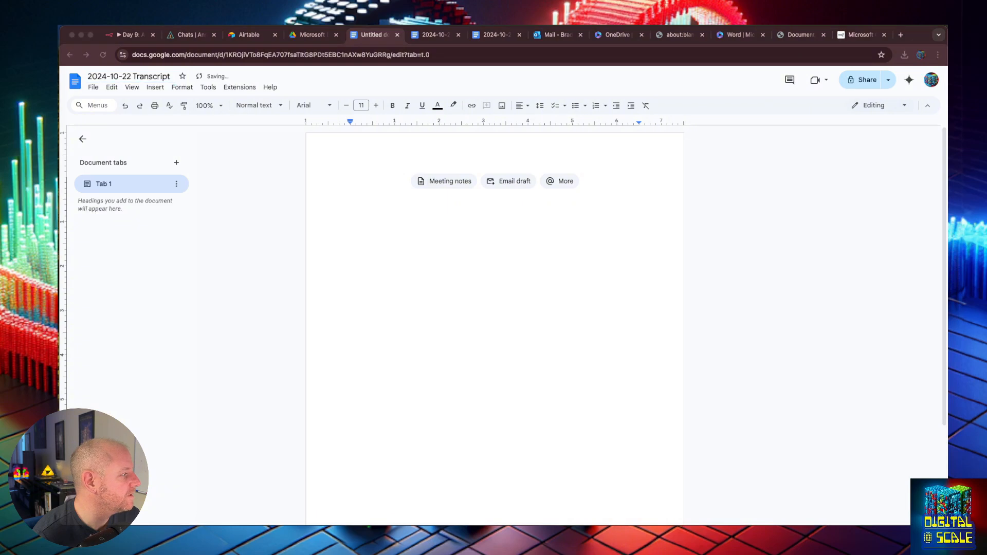
# - Paste the transcript into the doc's body, undoing the accidental paste into its title
pyautogui.press('super+v')
pyautogui.press('super+z')
pyautogui.click(421, 222)
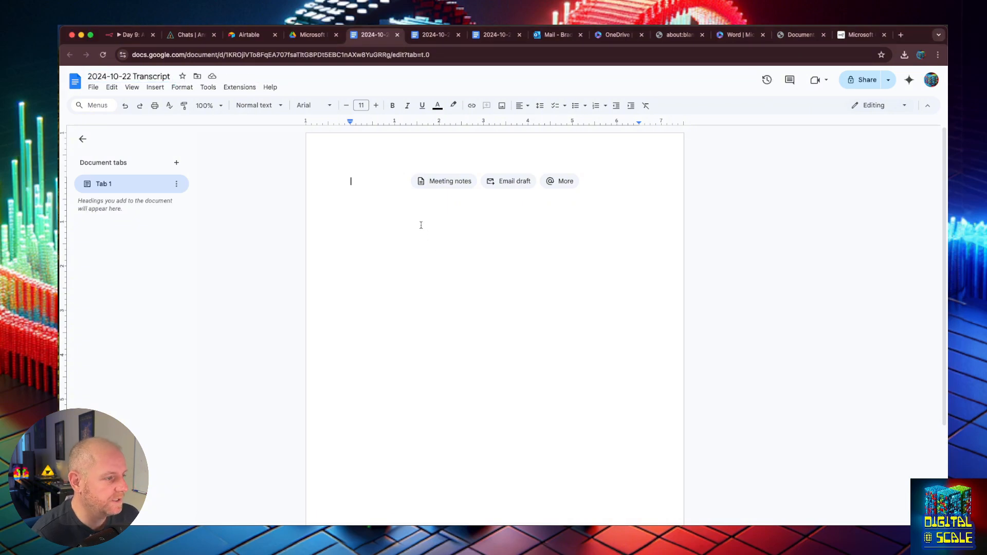
pyautogui.press('super+v')
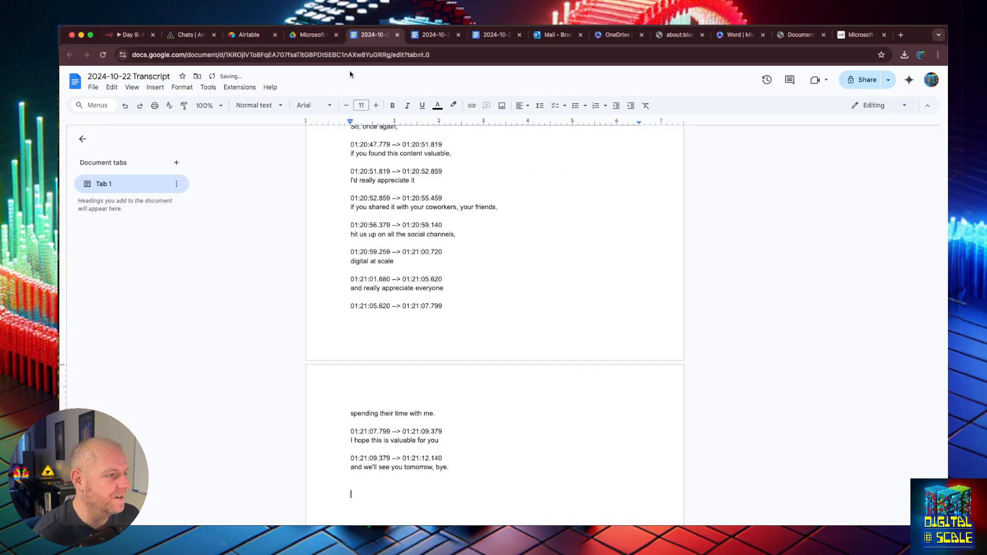
pyautogui.click(315, 35)
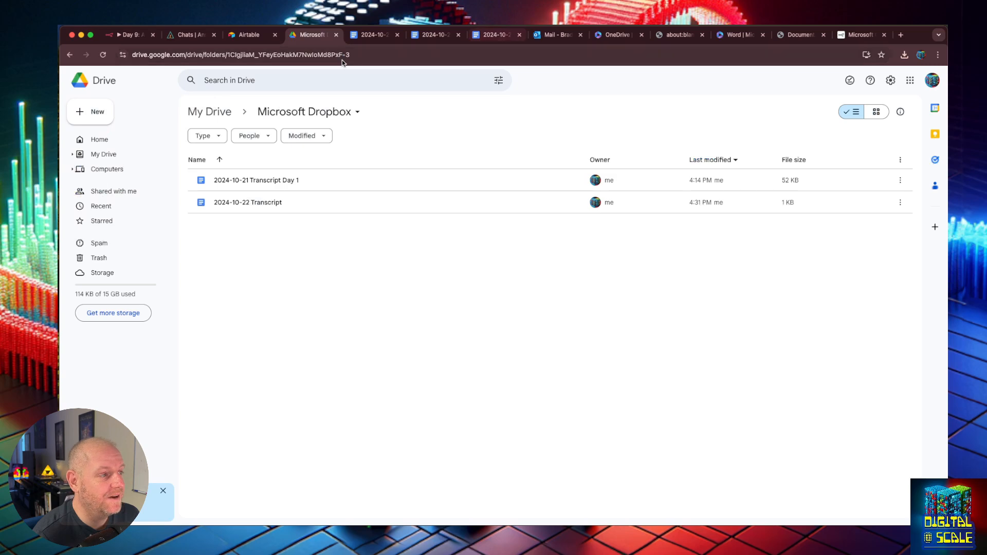
pyautogui.click(124, 35)
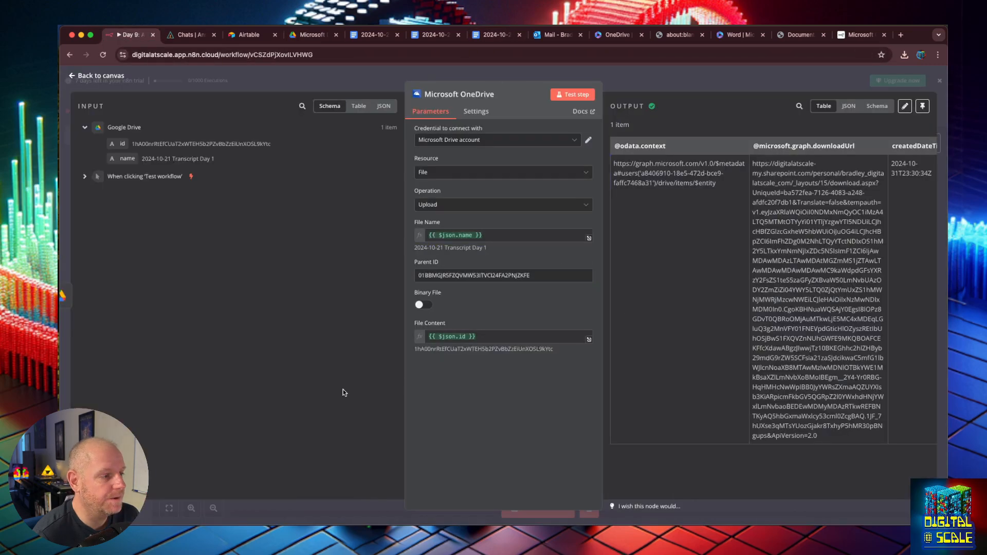
# - Re-run the n8n workflow so Google Drive returns 2 items for the OneDrive upload
pyautogui.click(75, 77)
pyautogui.click(560, 518)
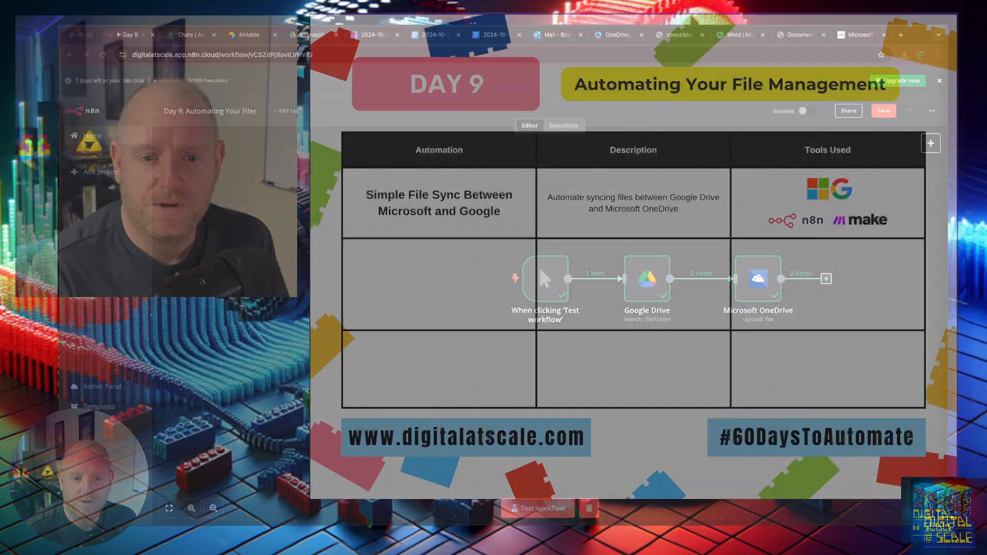
pyautogui.press('Right')
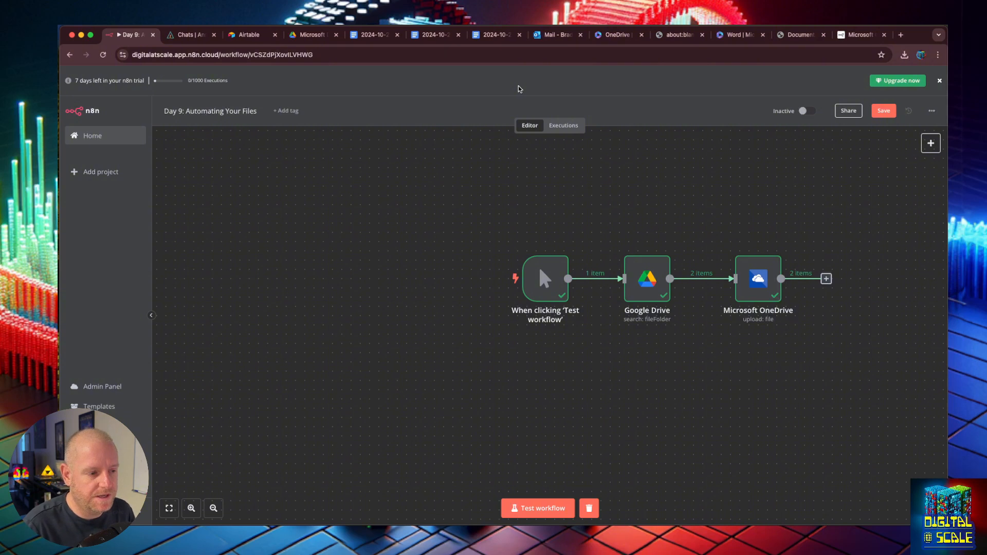
# - Move the trigger and Google Drive nodes left to make room before OneDrive
pyautogui.moveTo(546, 280); pyautogui.dragTo(426, 280)
pyautogui.moveTo(661, 278); pyautogui.dragTo(550, 278)
pyautogui.moveTo(630, 280)
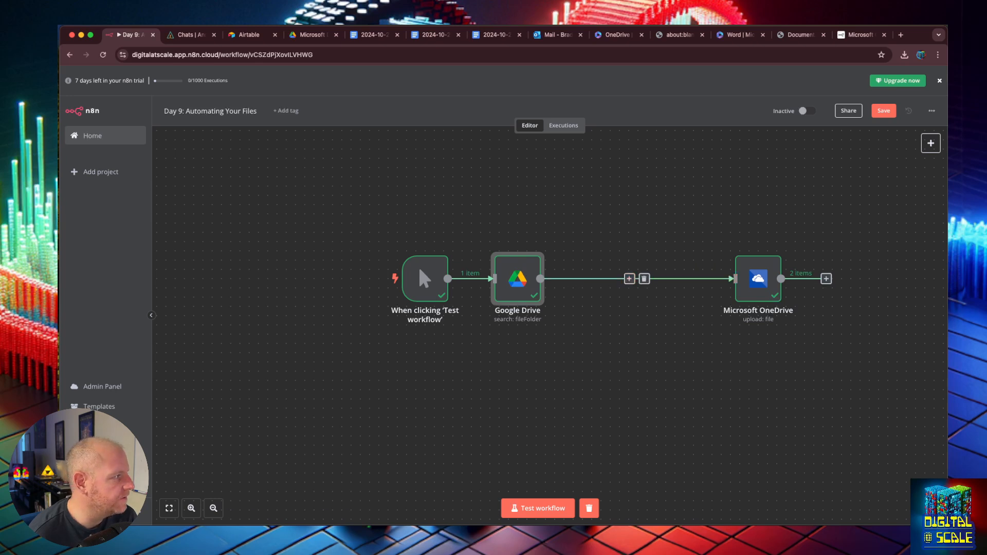
pyautogui.click(629, 278)
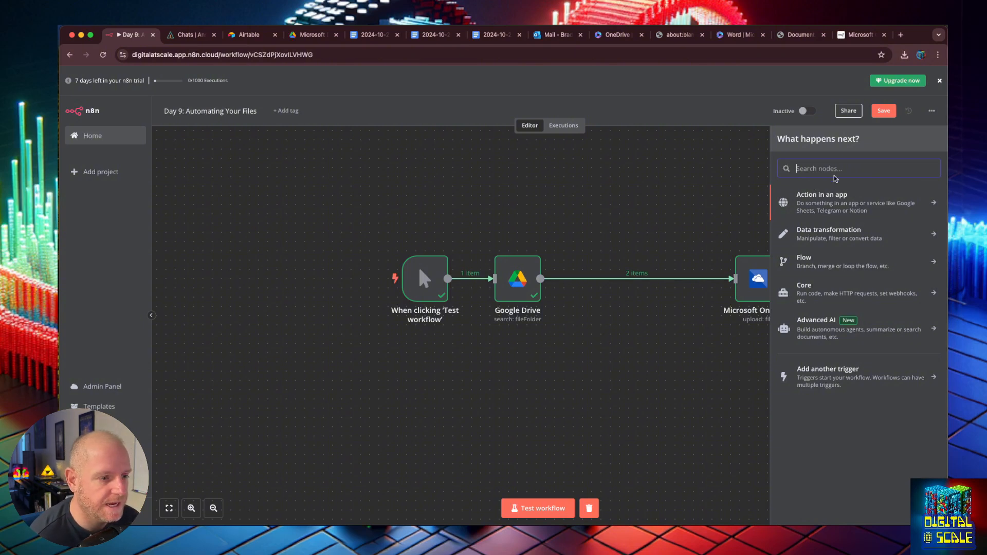
# - Browse the Google Docs and Google Drive node actions, then close the panel without adding a node
pyautogui.write('google docs')
pyautogui.press('Return')
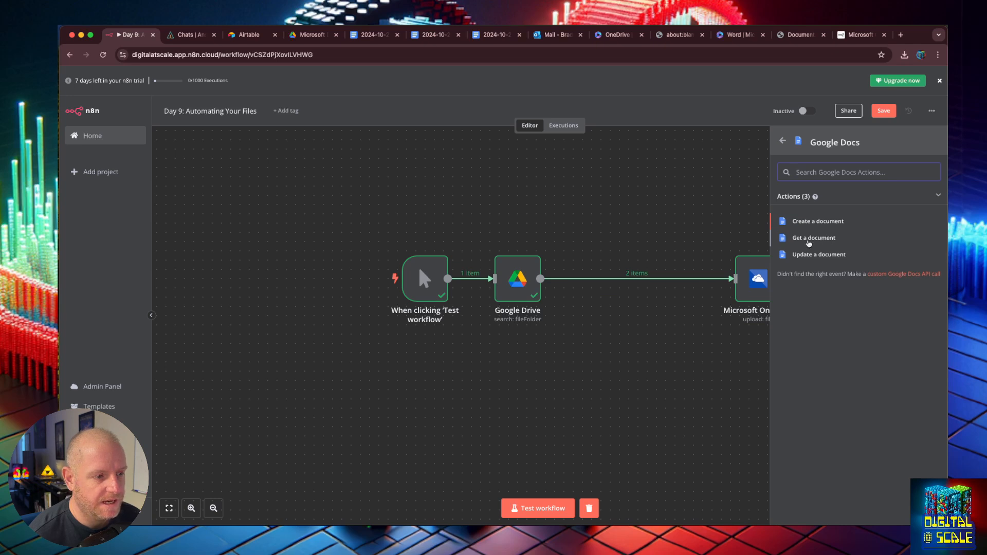
pyautogui.write('dri')
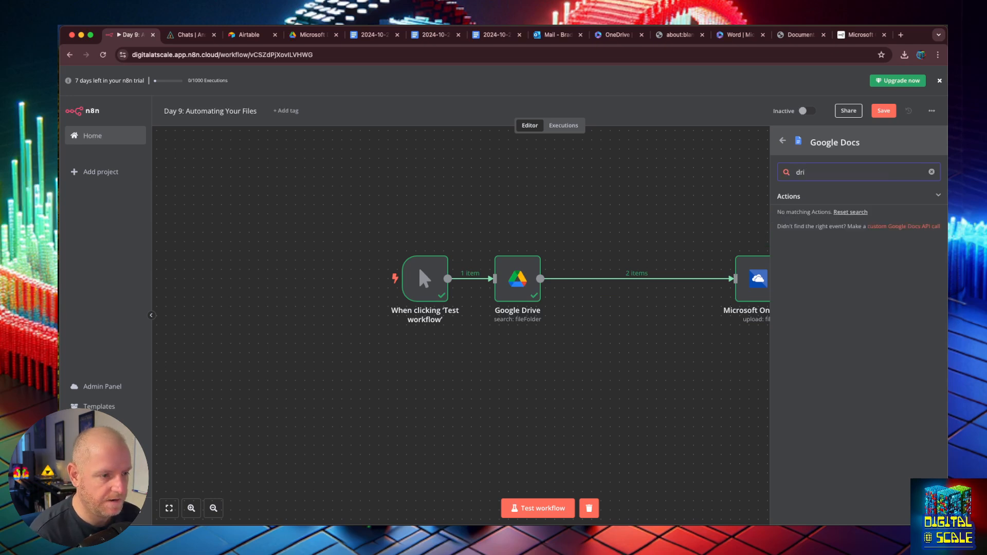
pyautogui.press('BackSpace')
pyautogui.press('BackSpace')
pyautogui.press('BackSpace')
pyautogui.click(782, 140)
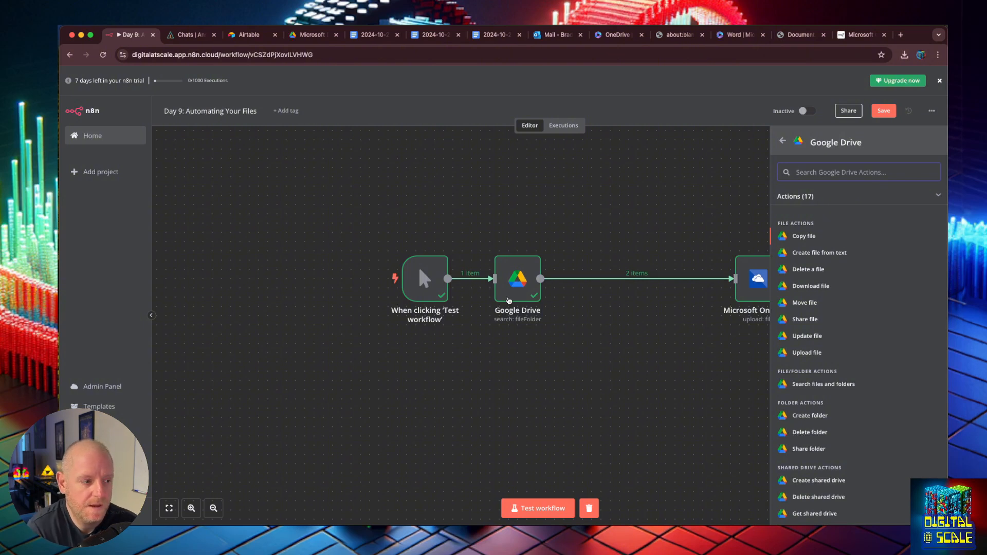
pyautogui.click(624, 141)
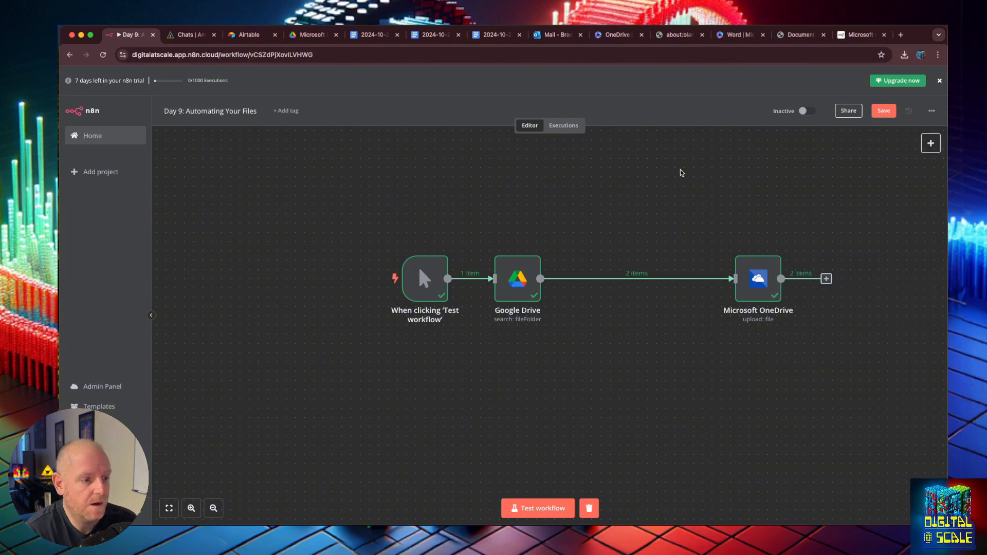
pyautogui.click(825, 278)
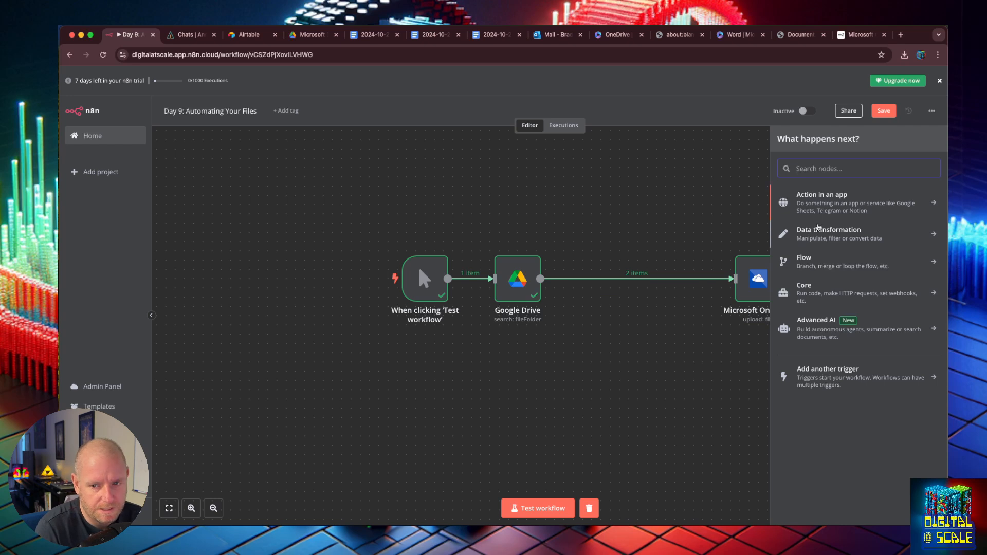
pyautogui.click(565, 192)
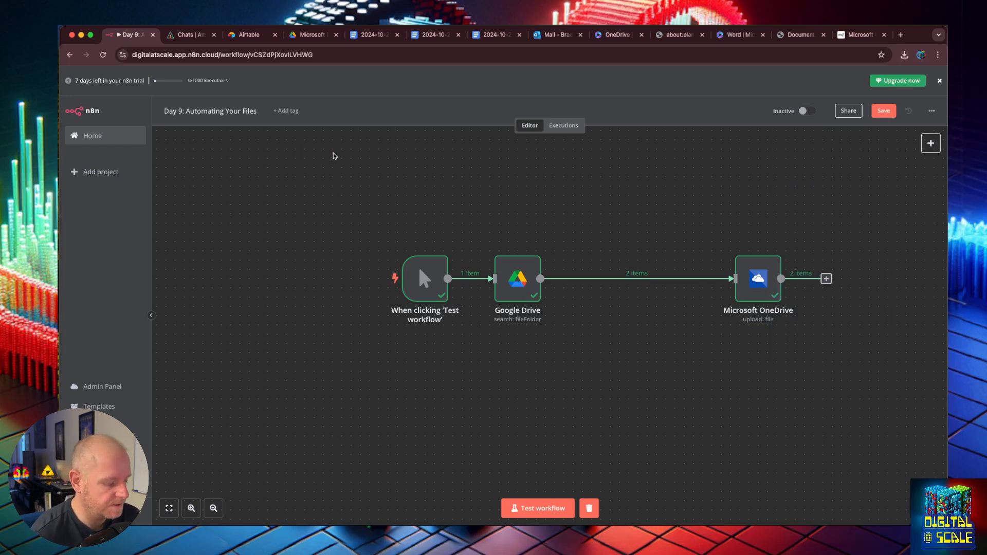
# - Open make.com in a new browser tab
pyautogui.press('super+t')
pyautogui.write('make.com')
pyautogui.press('Return')
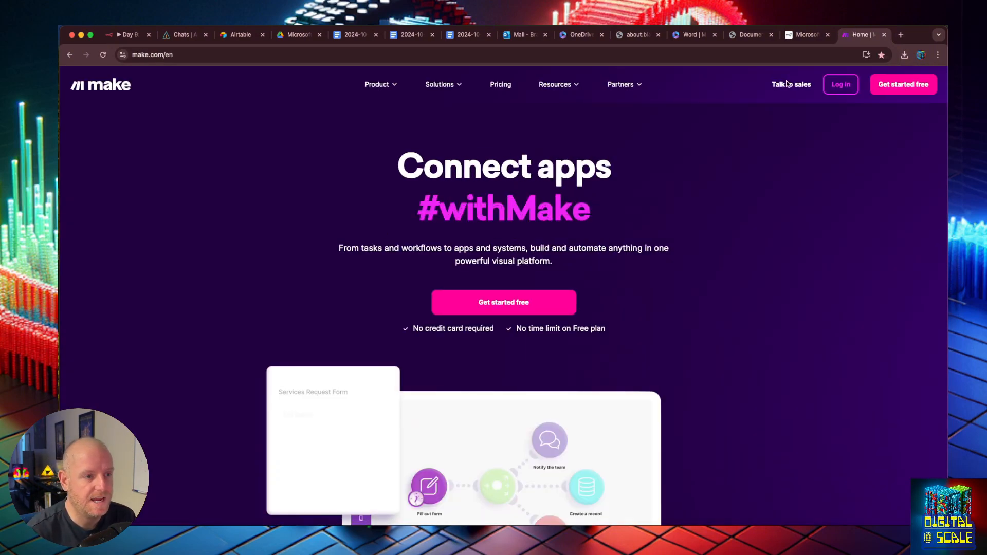
# - Log in to Make and create a new scenario from the Scenarios page
pyautogui.click(843, 88)
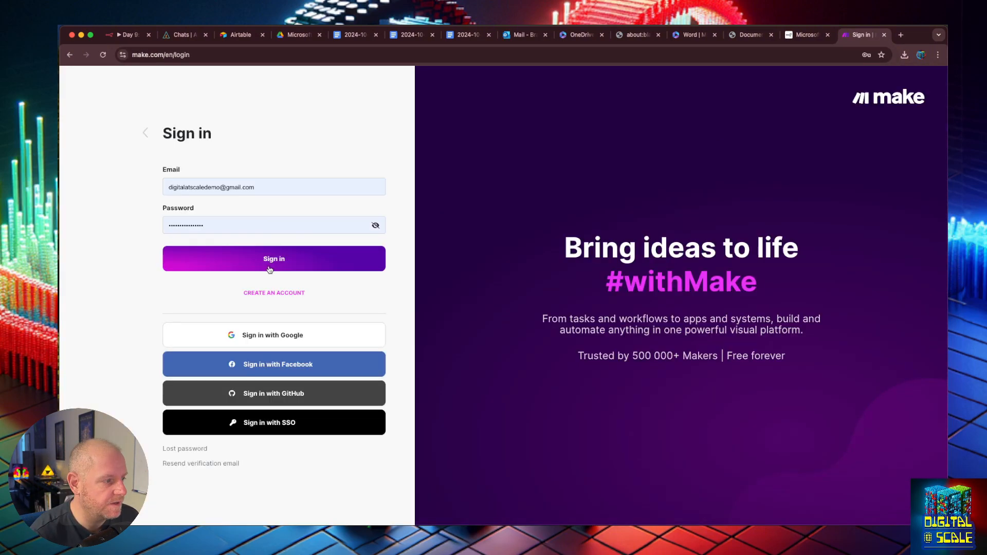
pyautogui.click(267, 268)
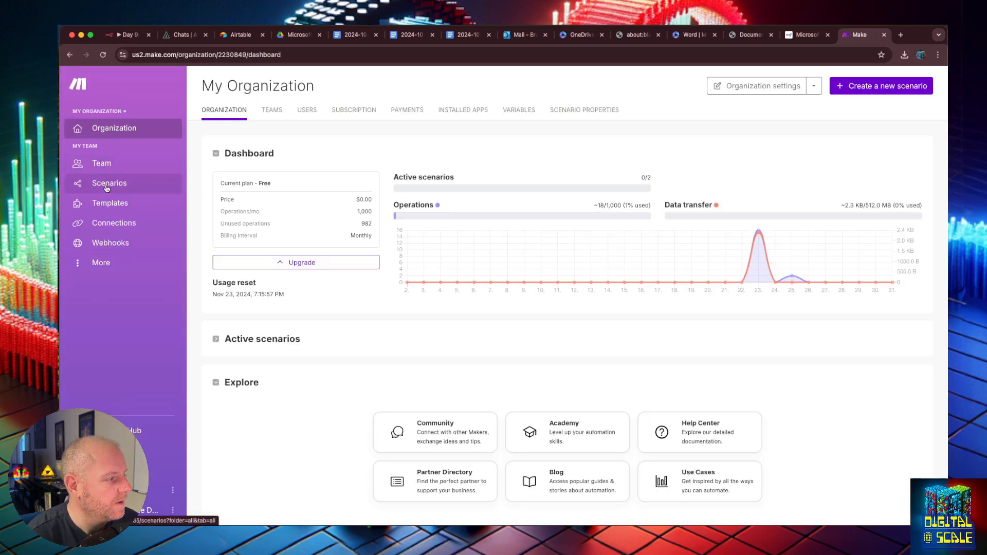
pyautogui.click(106, 188)
pyautogui.click(864, 85)
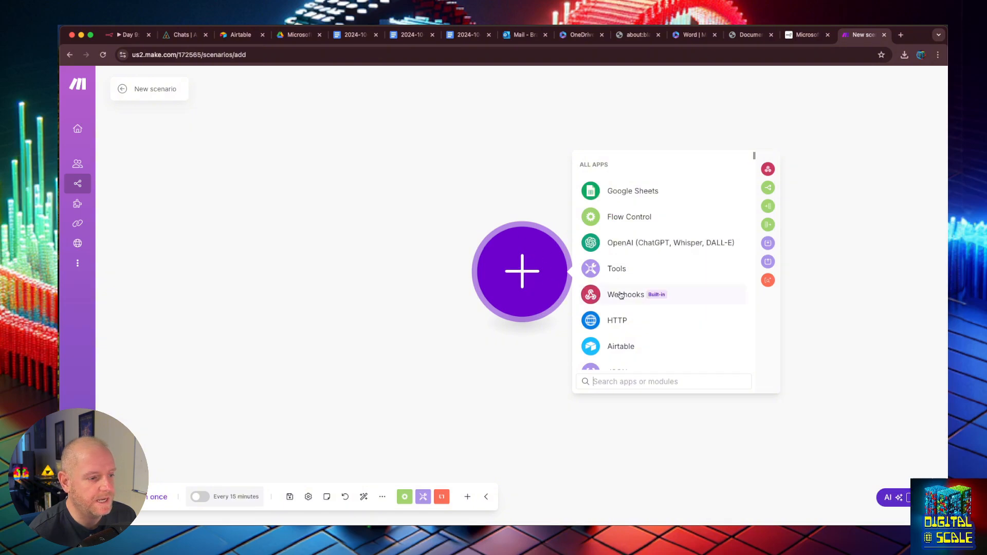
# - Add a Google Drive 'Search for Files/Folders' module as the scenario's first module
pyautogui.click(143, 36)
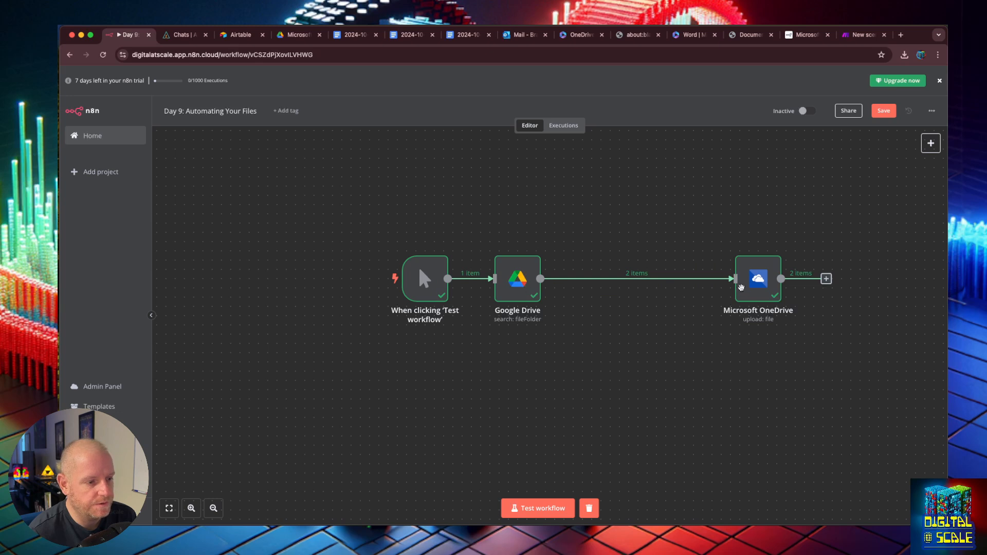
pyautogui.click(865, 35)
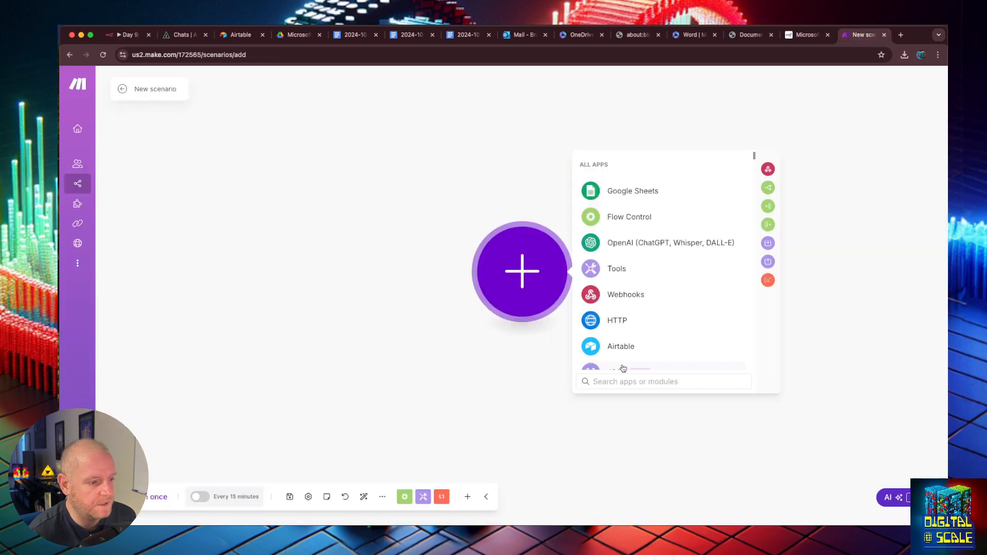
pyautogui.write('drive')
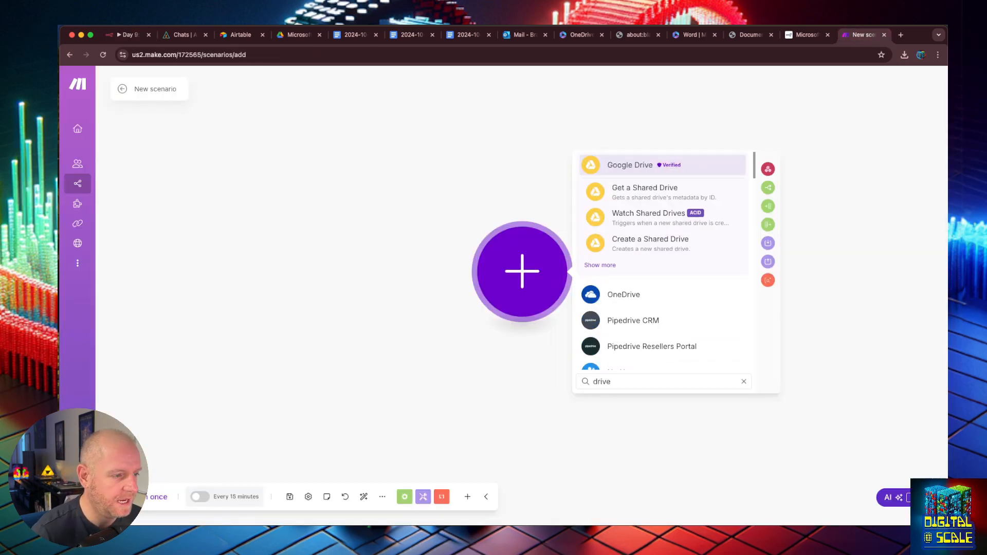
pyautogui.click(620, 163)
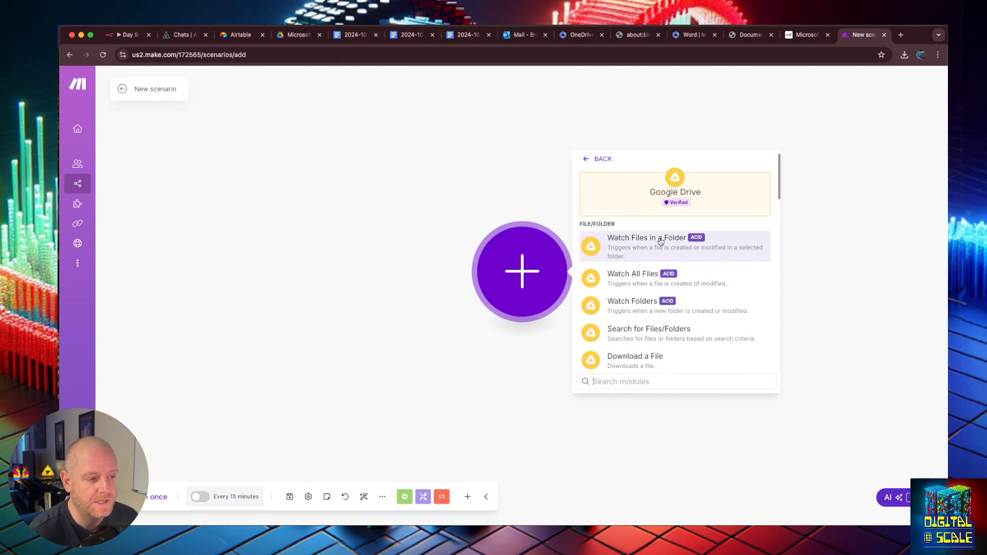
pyautogui.scroll(-1, 661, 242)
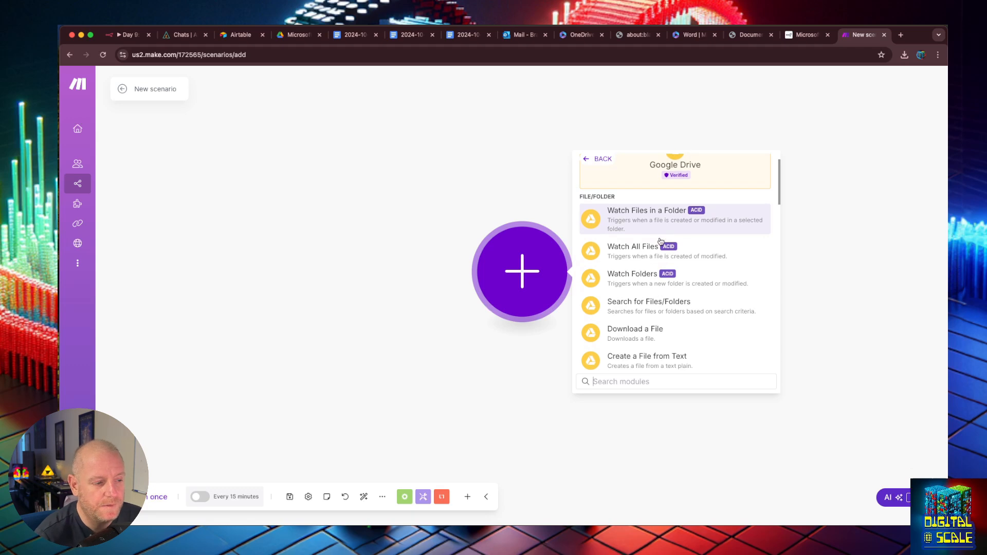
pyautogui.scroll(-1, 660, 242)
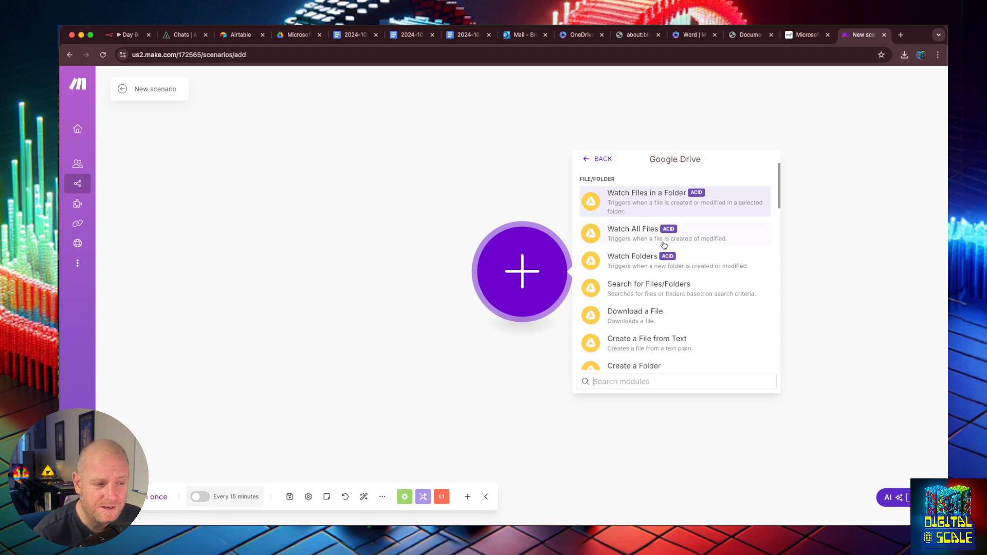
pyautogui.click(682, 284)
# - Pick the existing Google connection and reauthorise it through Google sign-in, granting Drive file access
pyautogui.click(631, 269)
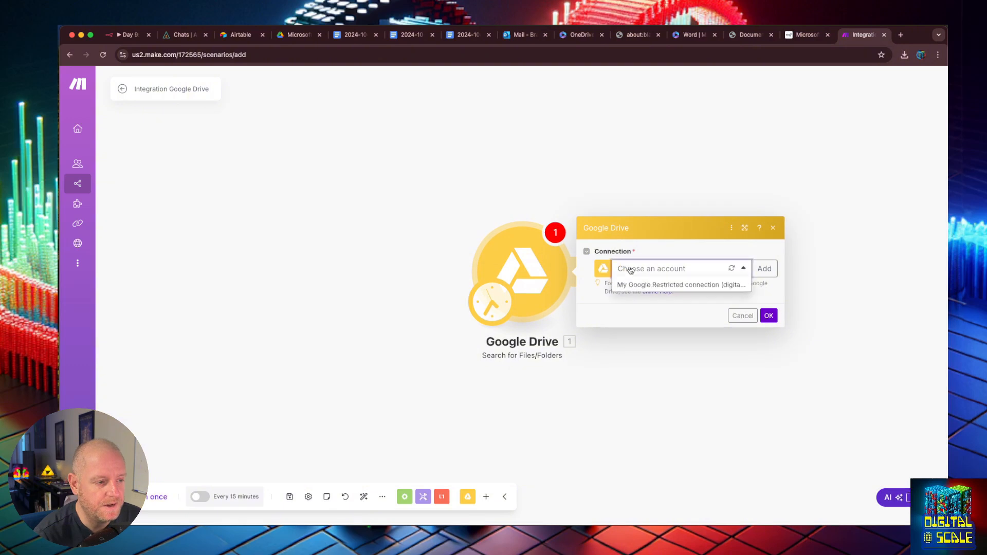
pyautogui.click(638, 286)
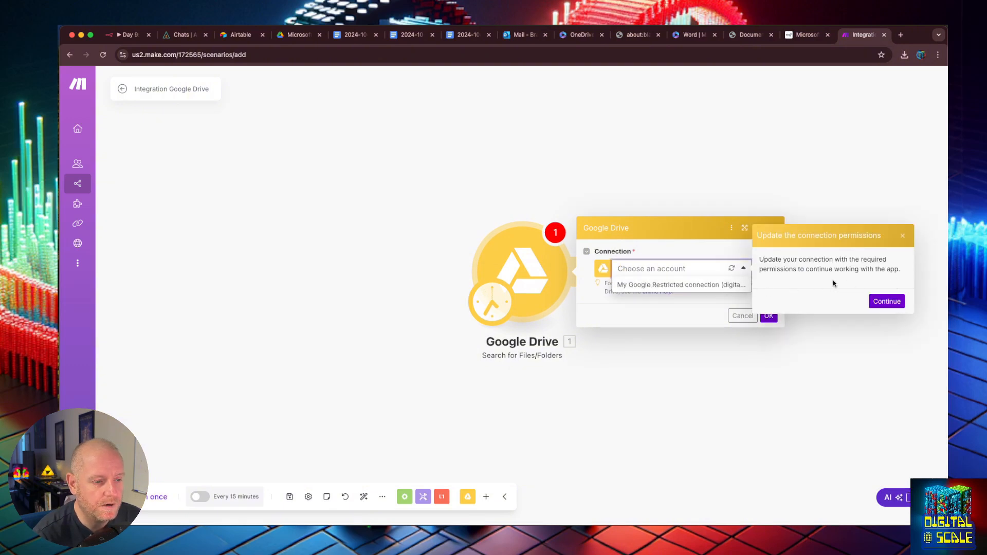
pyautogui.click(887, 301)
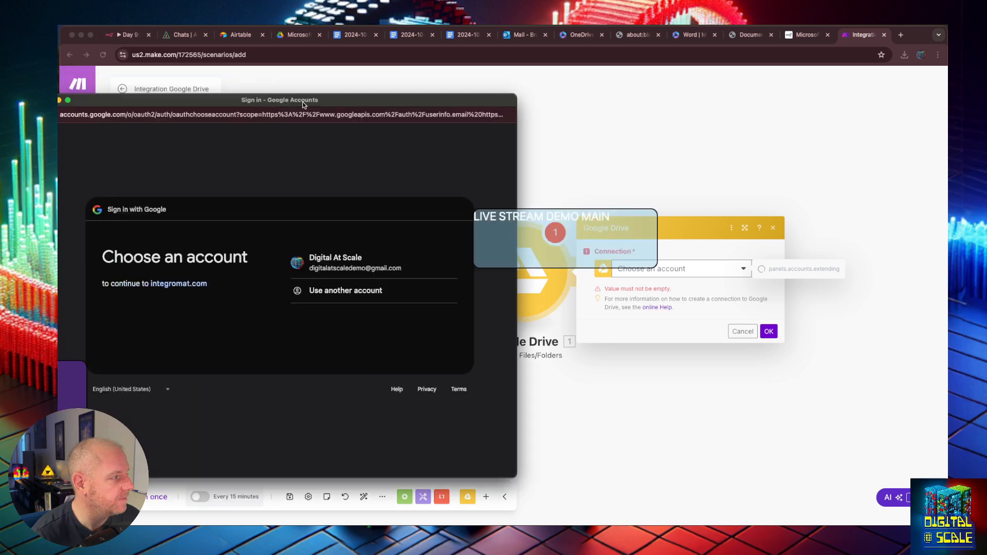
pyautogui.moveTo(317, 106); pyautogui.dragTo(560, 106)
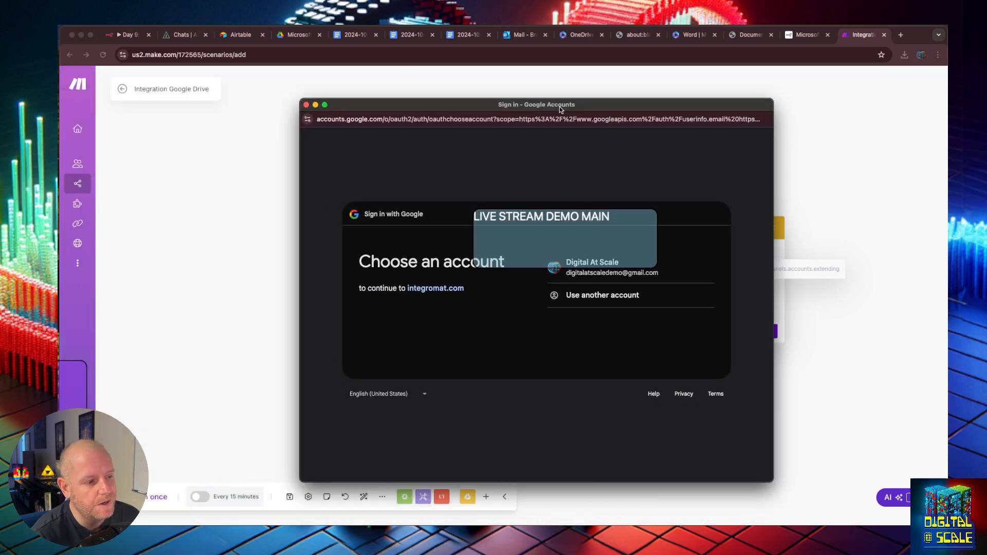
pyautogui.click(611, 268)
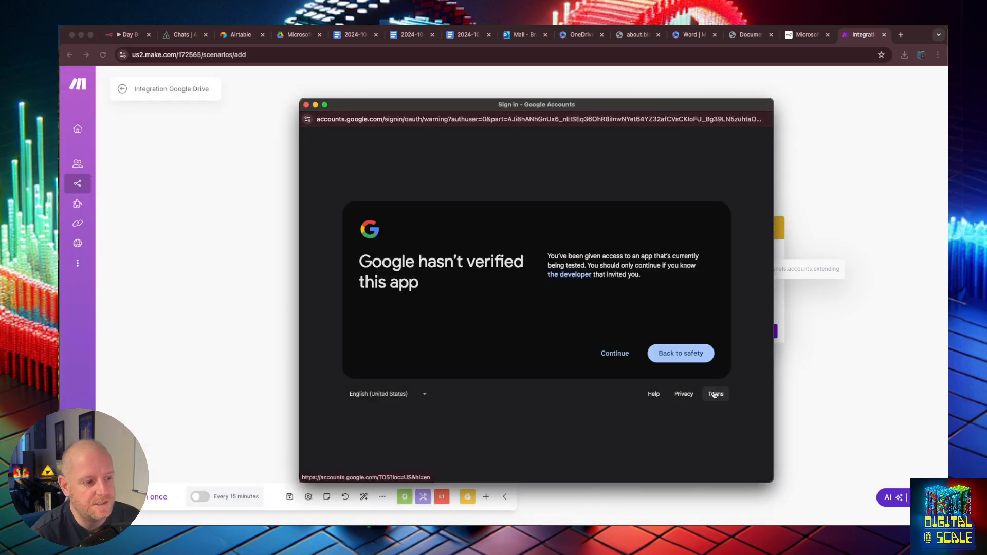
pyautogui.click(612, 356)
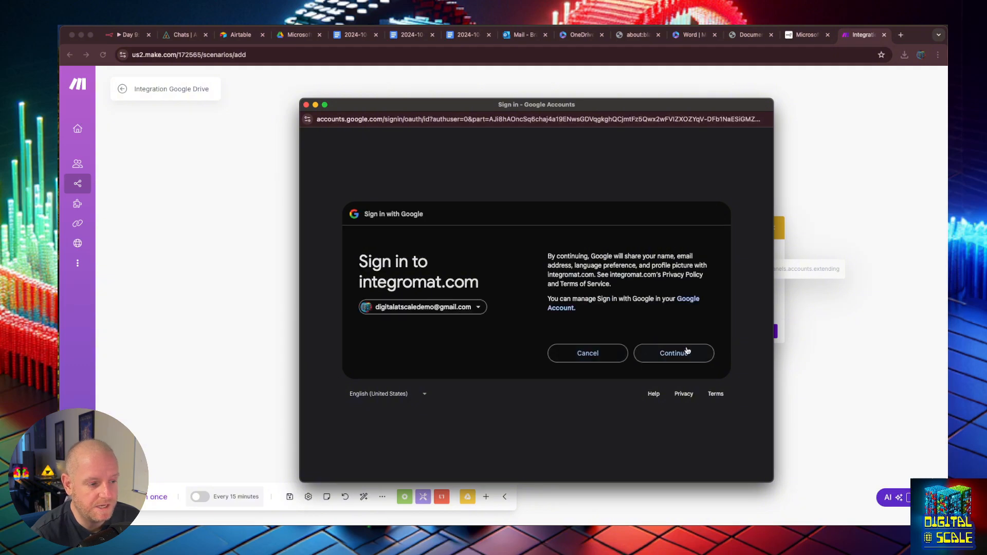
pyautogui.click(687, 352)
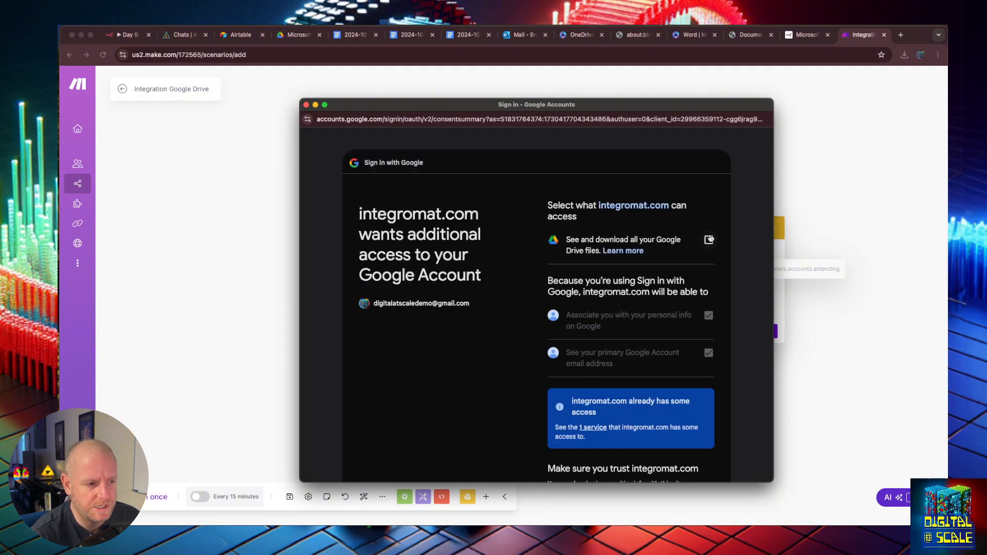
pyautogui.click(709, 239)
pyautogui.scroll(-5, 709, 265)
pyautogui.click(671, 404)
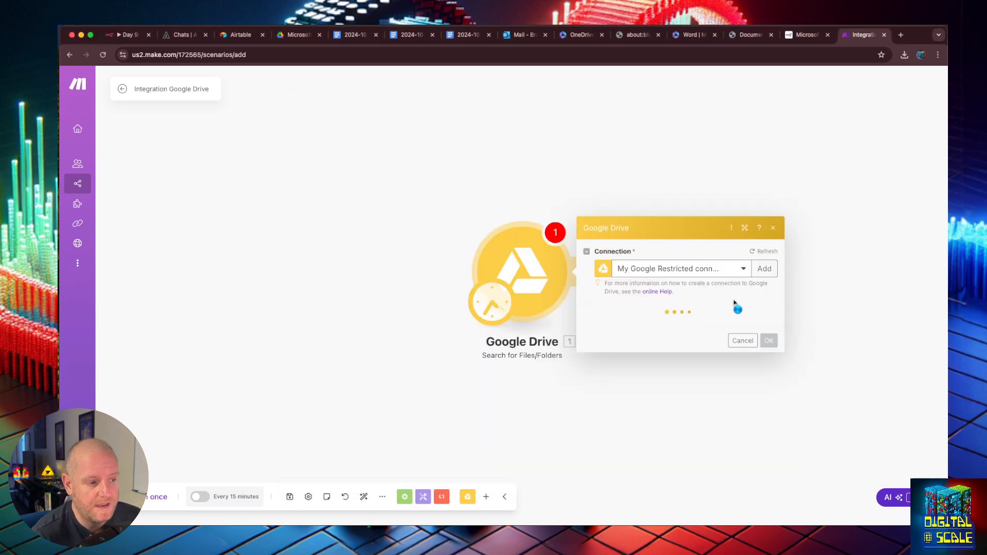
# - Point the search at the Microsoft Dropbox folder via 'Select from the list', retrieving Files only
pyautogui.click(717, 226)
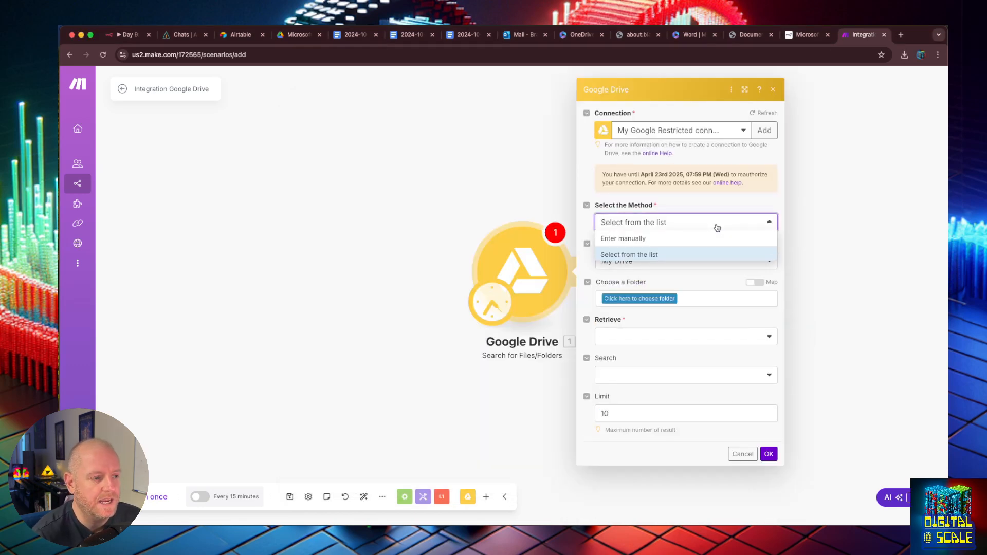
pyautogui.click(671, 255)
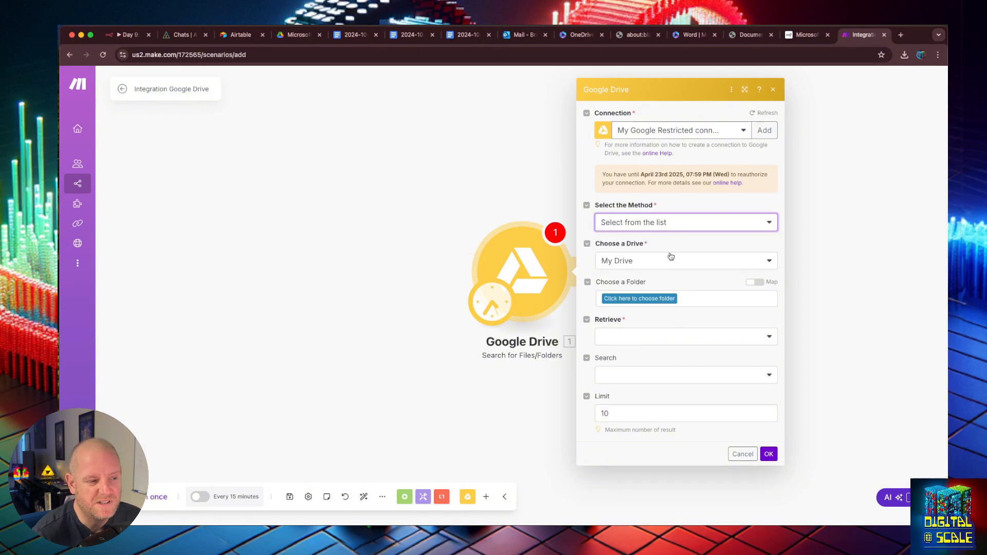
pyautogui.click(646, 299)
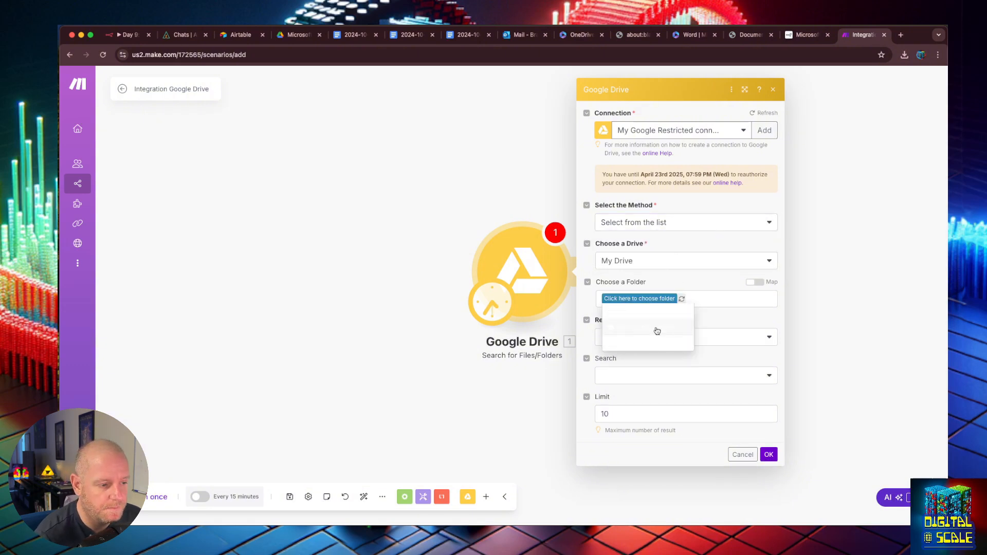
pyautogui.click(656, 330)
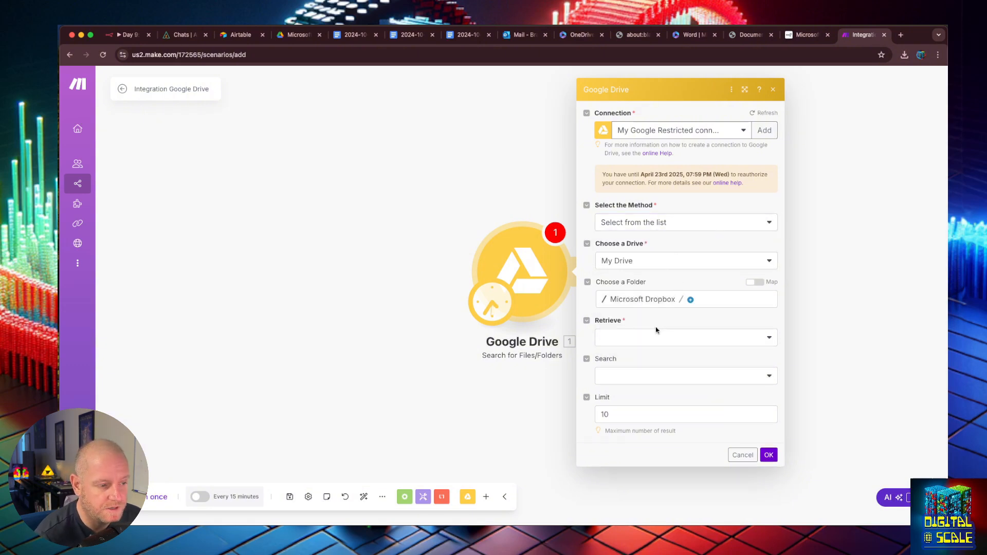
pyautogui.click(769, 339)
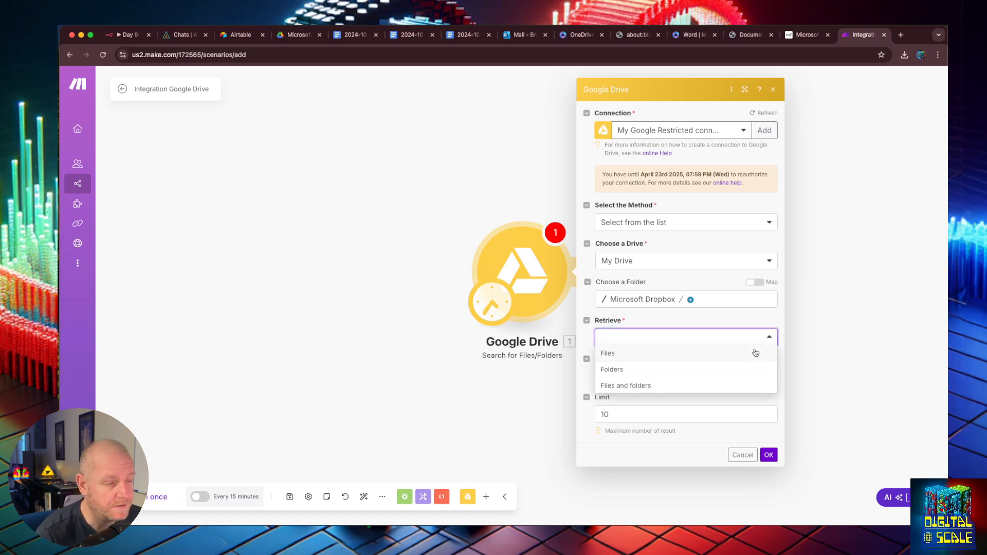
pyautogui.click(669, 386)
pyautogui.click(700, 339)
pyautogui.click(704, 354)
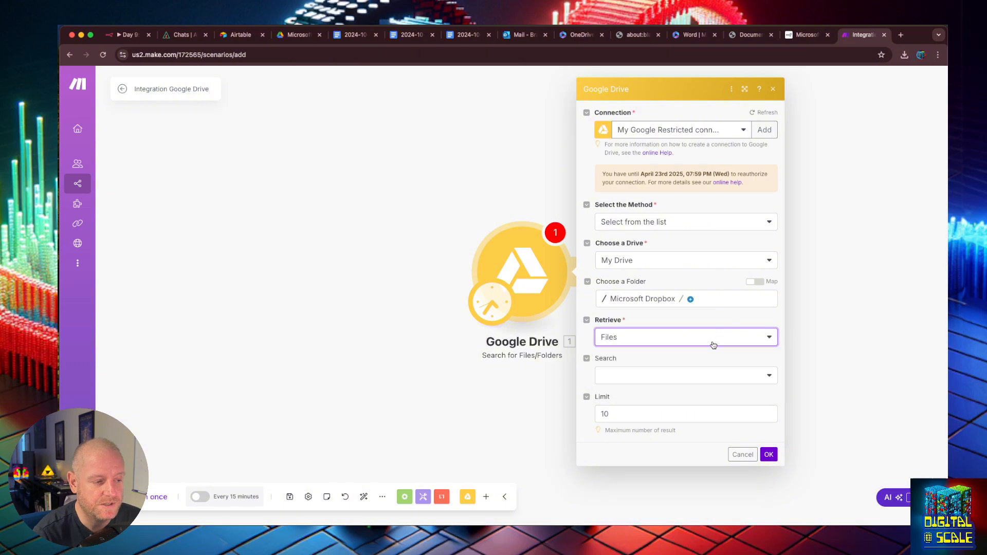
# - Save the search module, run the scenario once, and inspect the two returned transcript file bundles
pyautogui.click(768, 455)
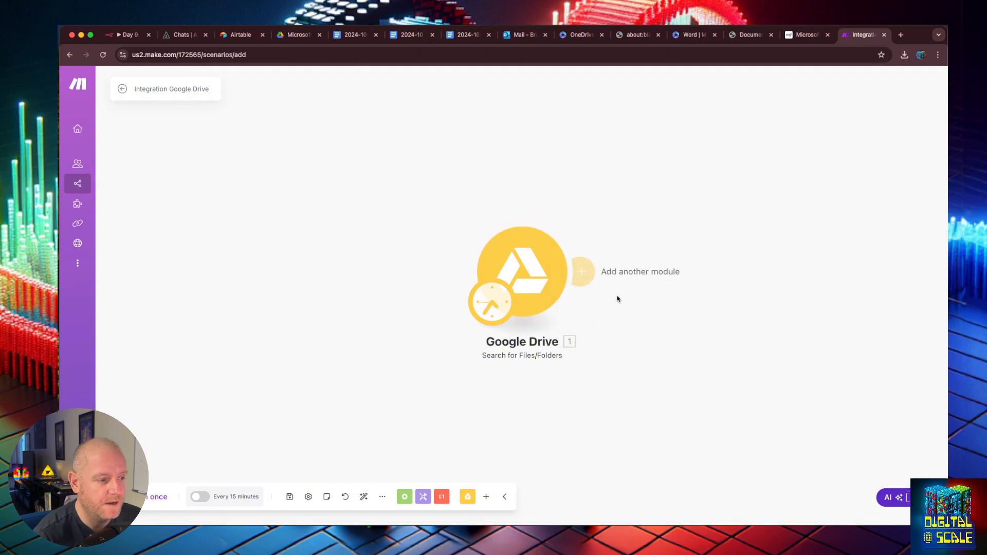
pyautogui.click(156, 491)
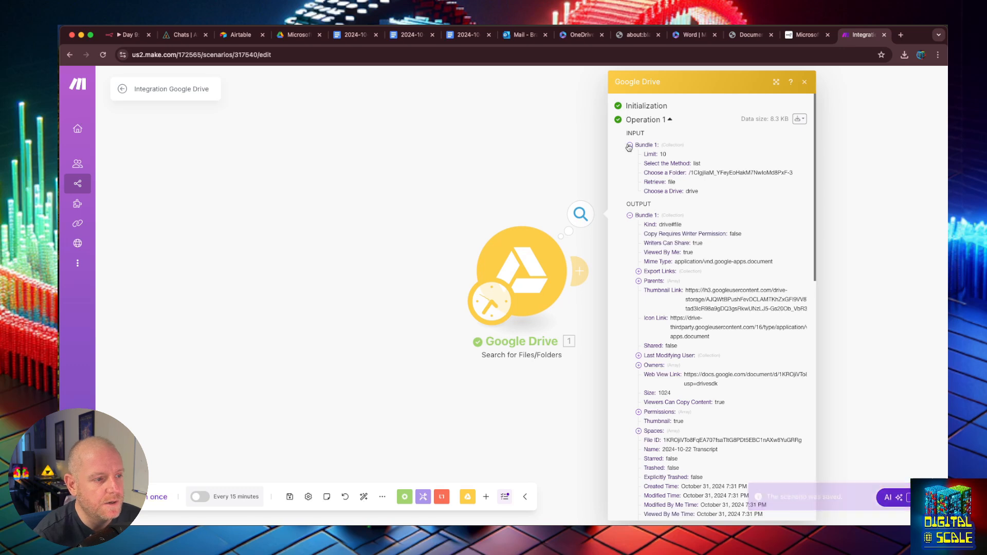
pyautogui.click(629, 146)
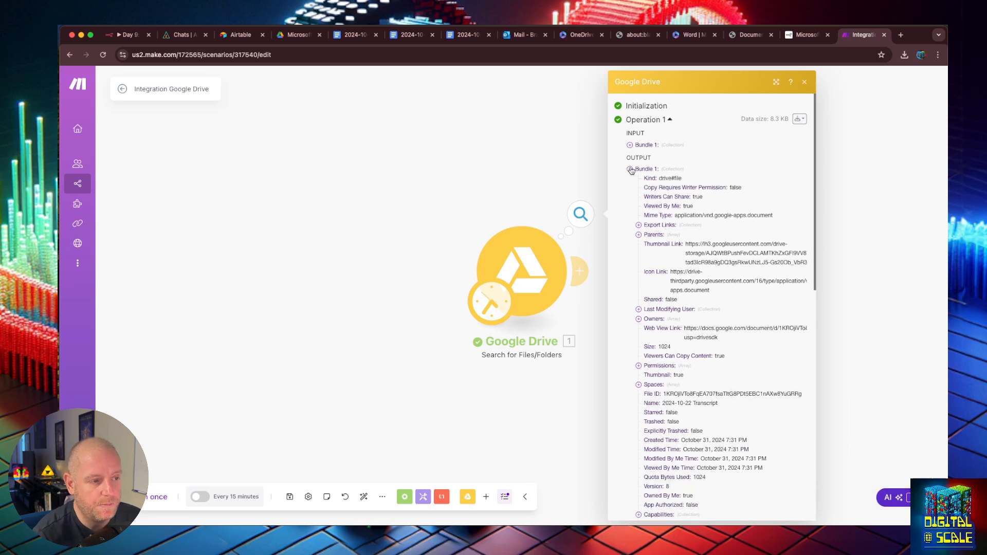
pyautogui.click(630, 170)
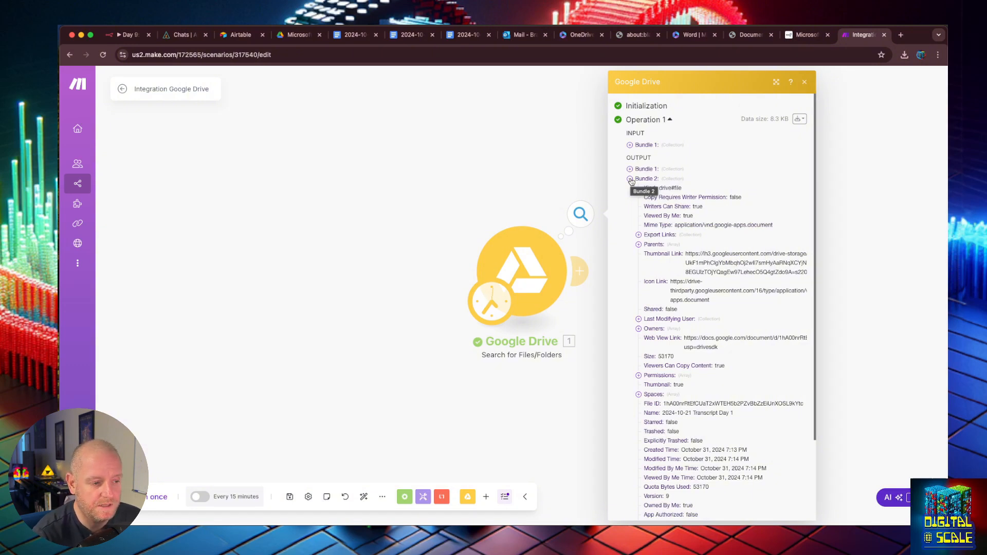
pyautogui.scroll(-2, 644, 232)
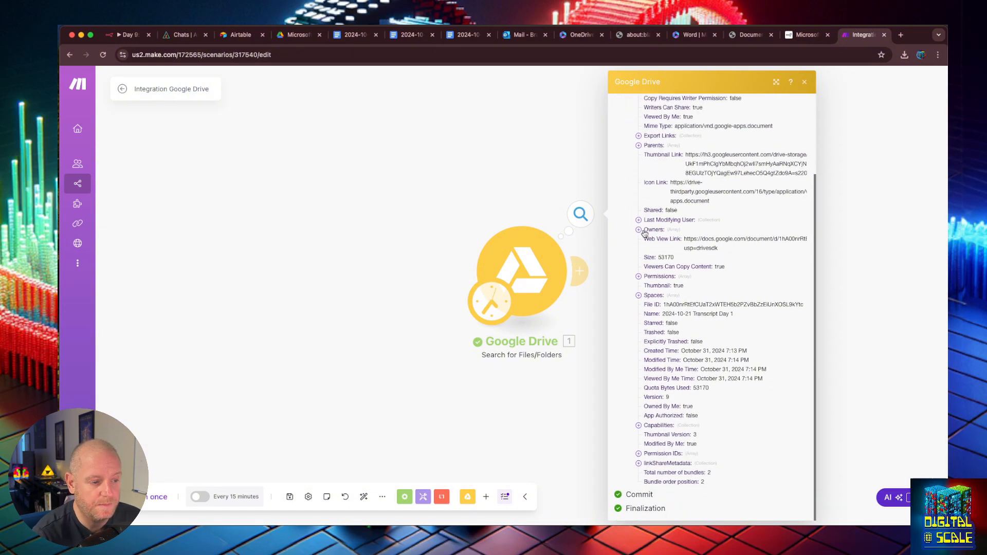
pyautogui.click(849, 341)
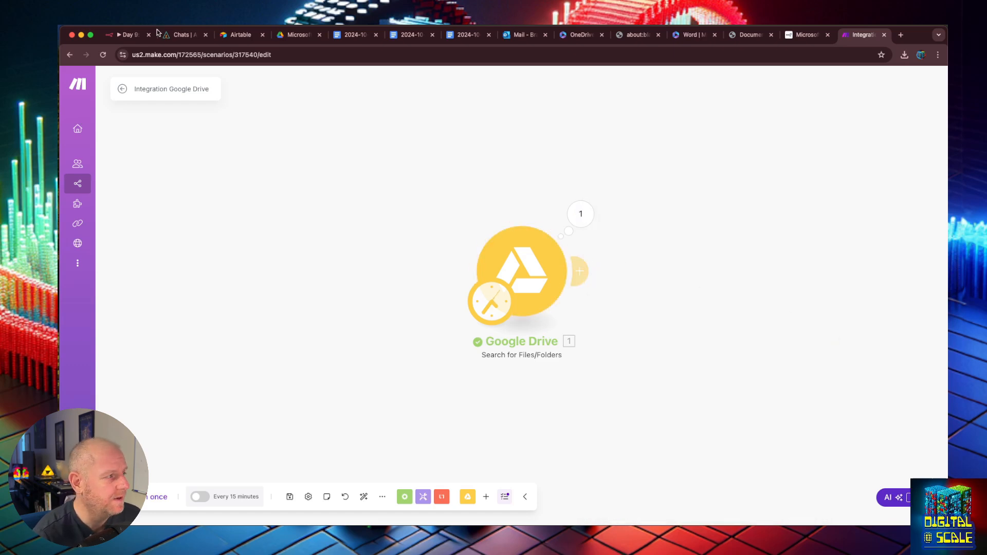
pyautogui.click(126, 35)
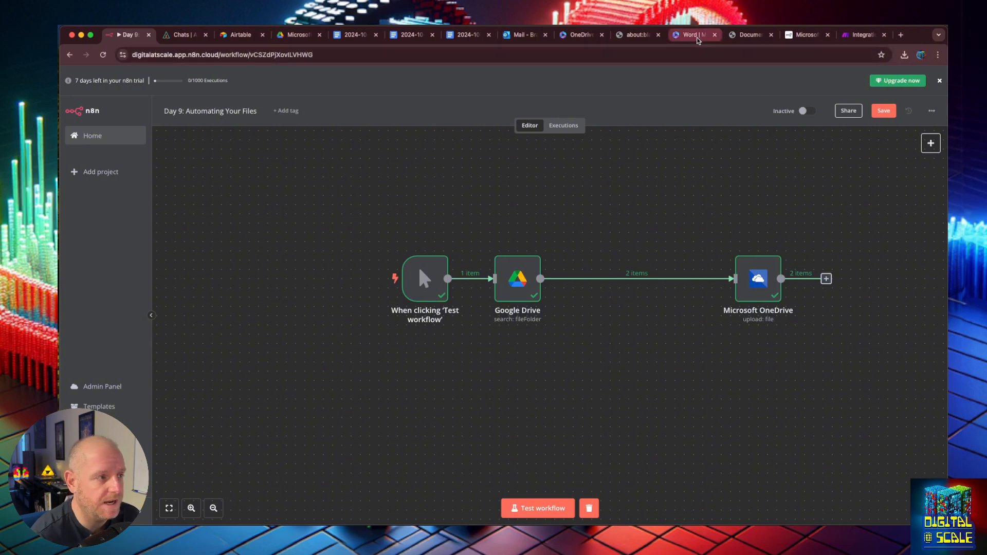
# - Add a OneDrive 'Upload a File' module after the Google Drive search
pyautogui.click(862, 35)
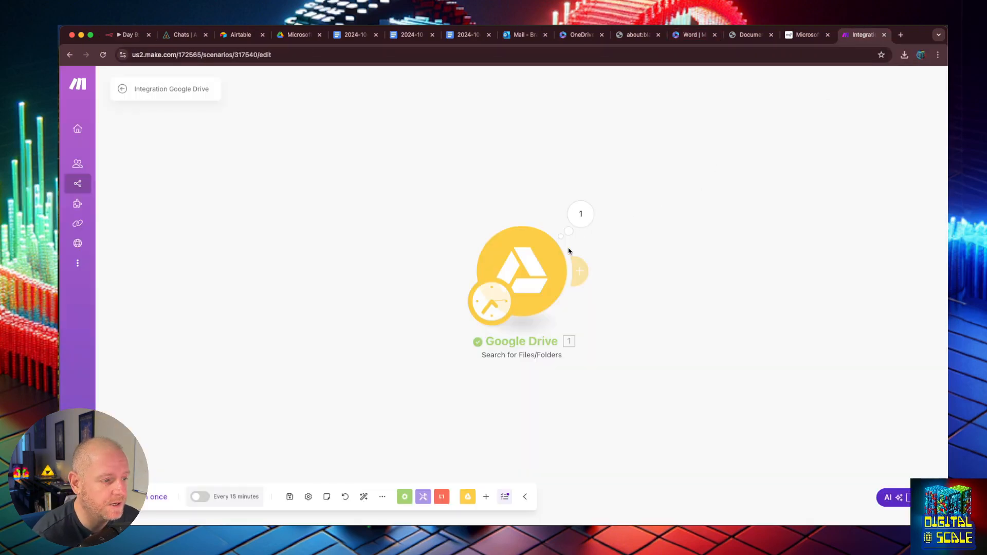
pyautogui.click(581, 272)
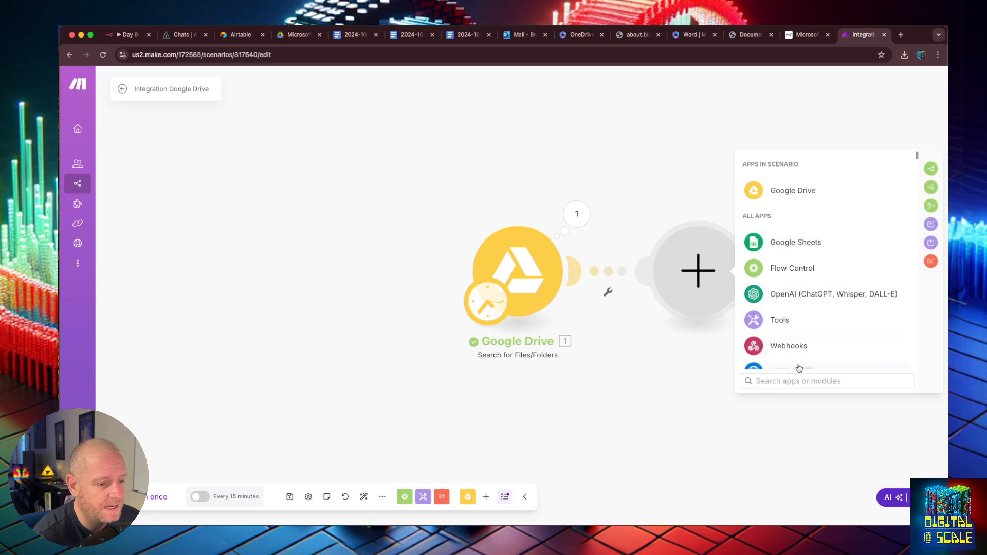
pyautogui.write('onedrive')
pyautogui.click(800, 267)
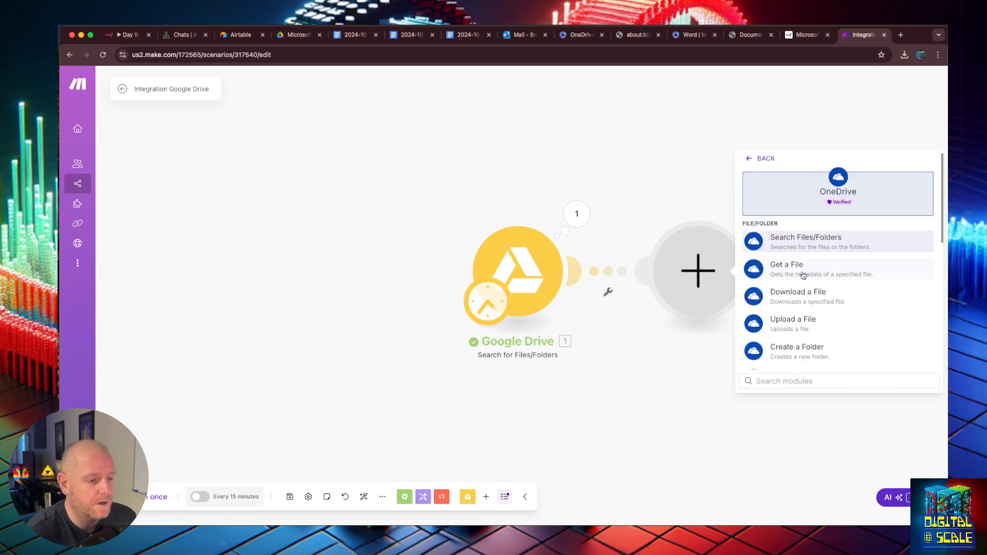
pyautogui.scroll(-2, 802, 274)
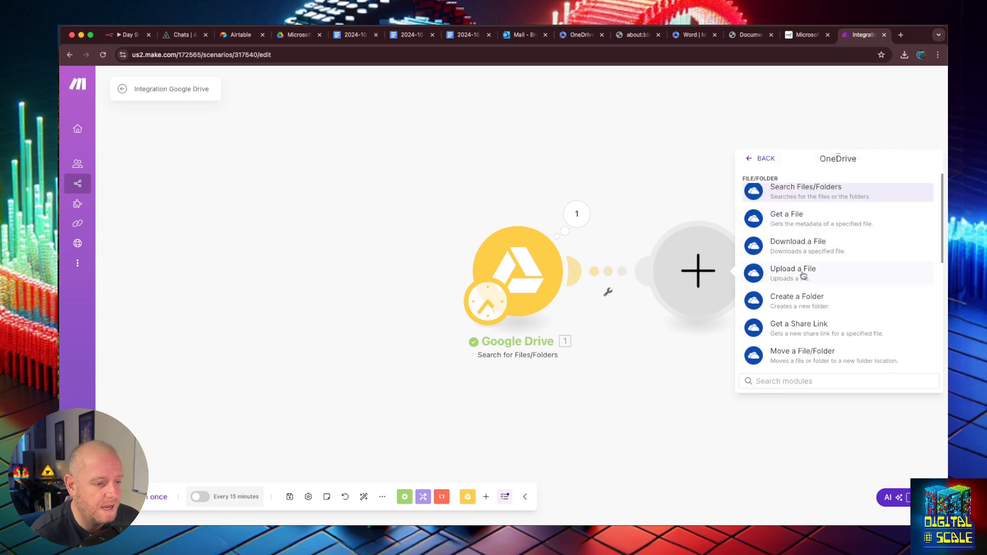
pyautogui.click(803, 275)
# - Create and authorise a new Microsoft connection, accepting the permissions on behalf of the organisation
pyautogui.click(795, 270)
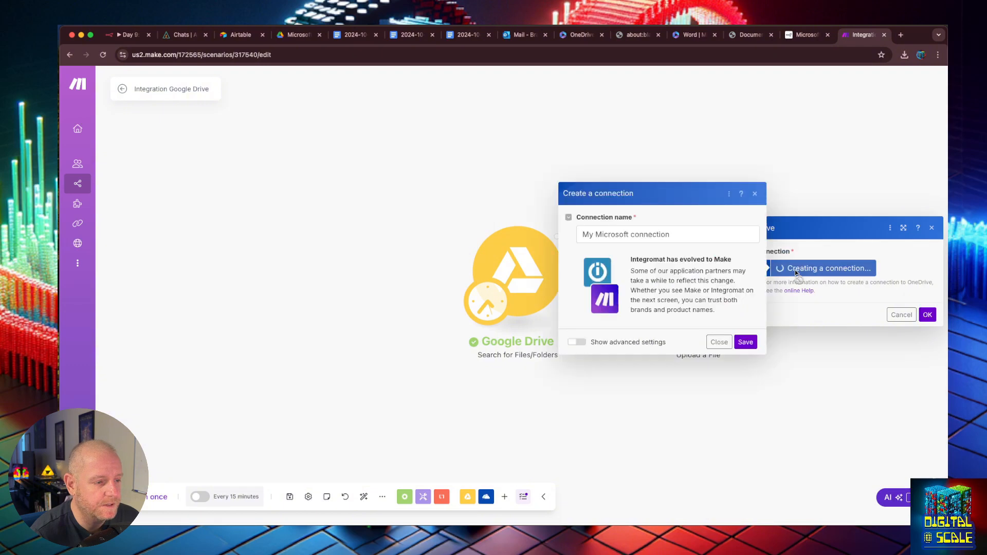
pyautogui.click(745, 342)
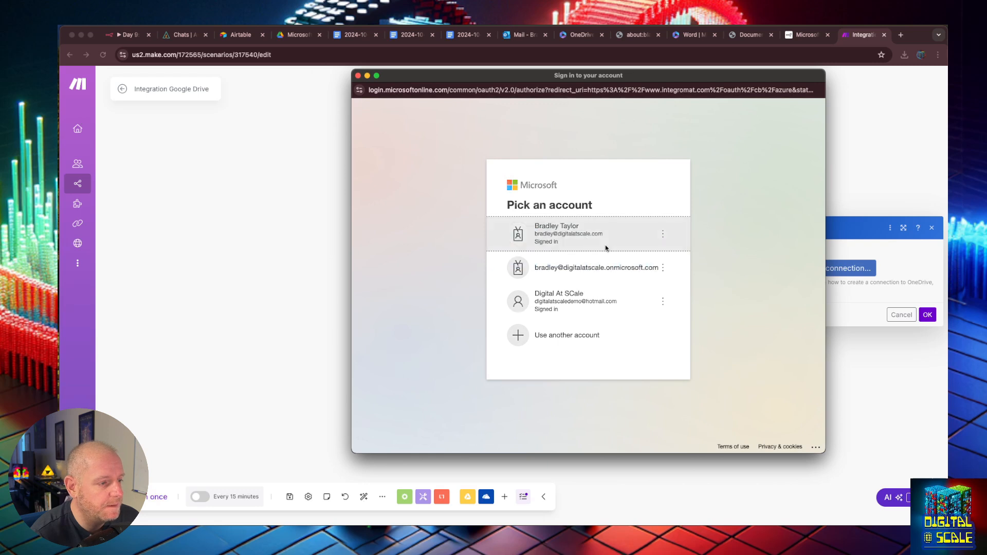
pyautogui.click(606, 245)
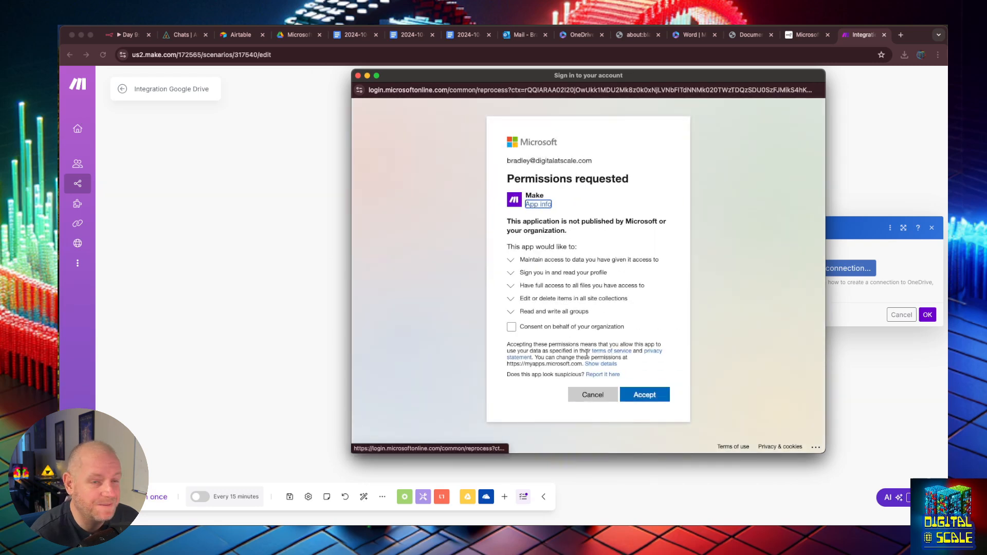
pyautogui.click(513, 327)
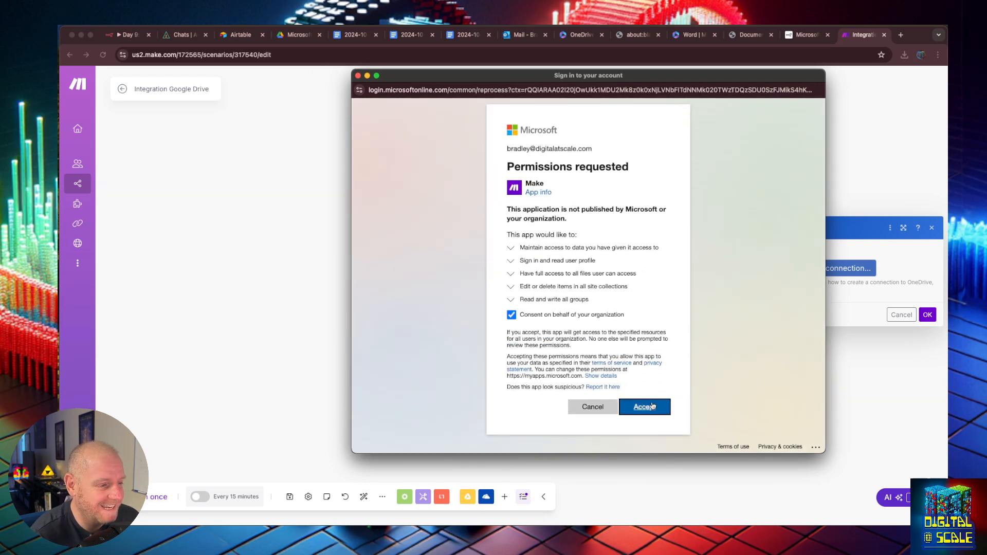
pyautogui.click(645, 407)
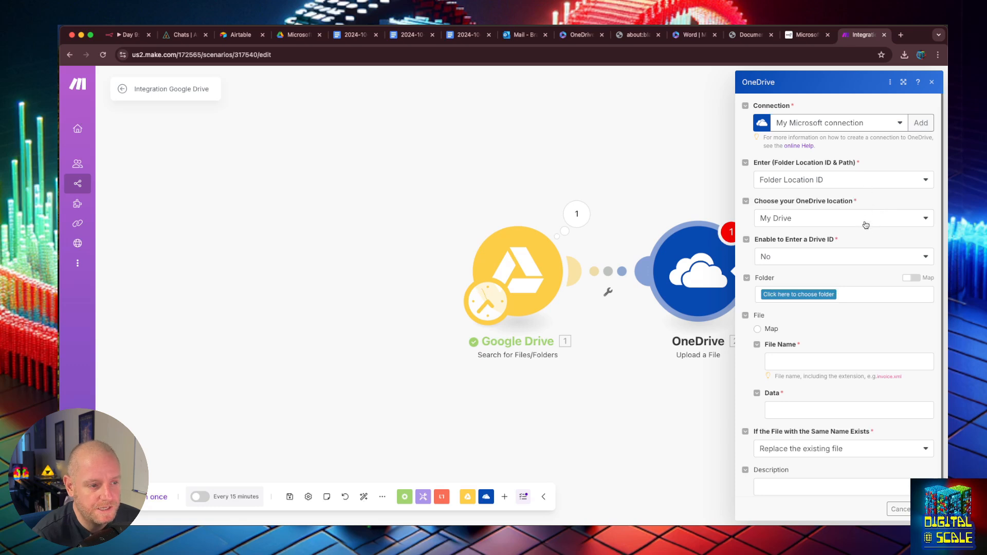
# - Set the upload destination to the Google Dropbox folder in My Drive using Folder Location ID
pyautogui.click(863, 181)
pyautogui.click(856, 194)
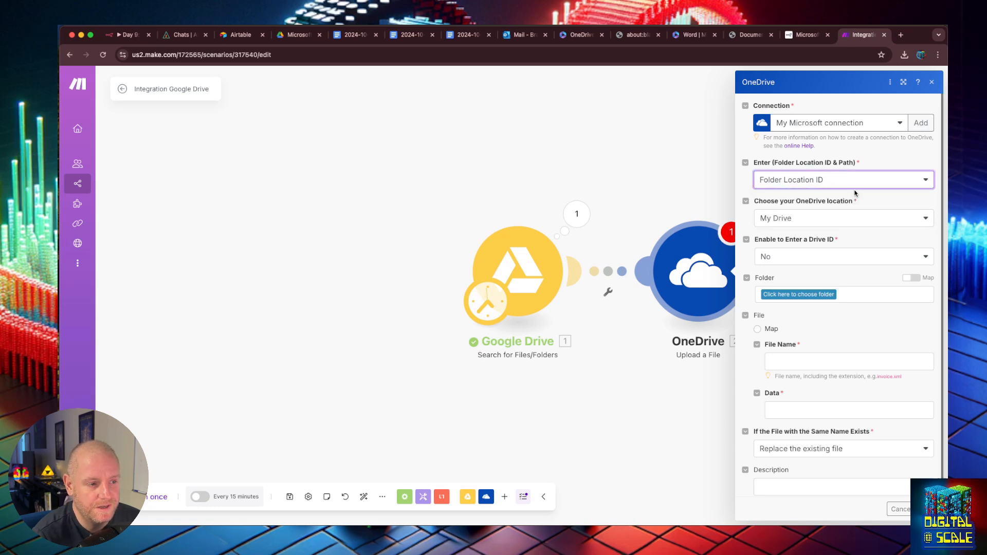
pyautogui.click(838, 221)
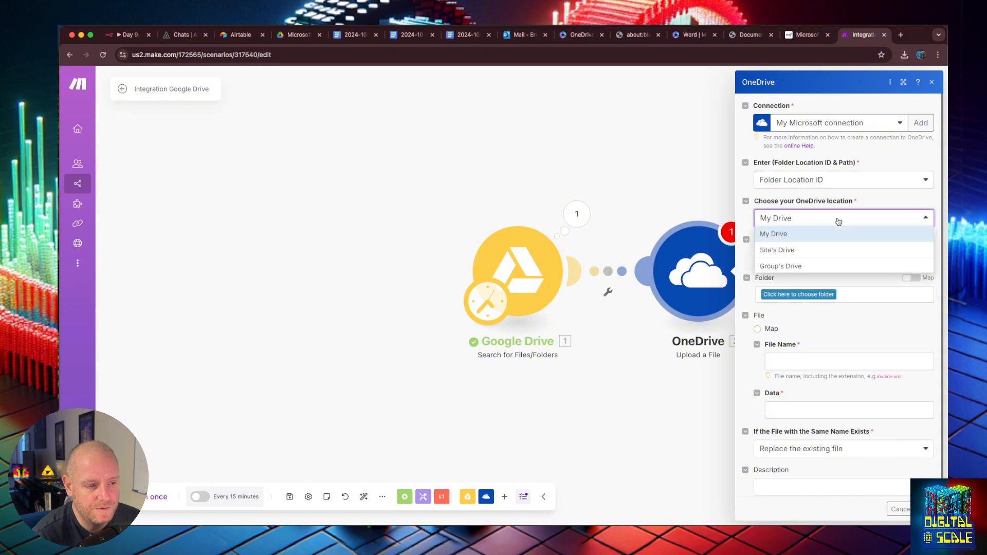
pyautogui.click(860, 218)
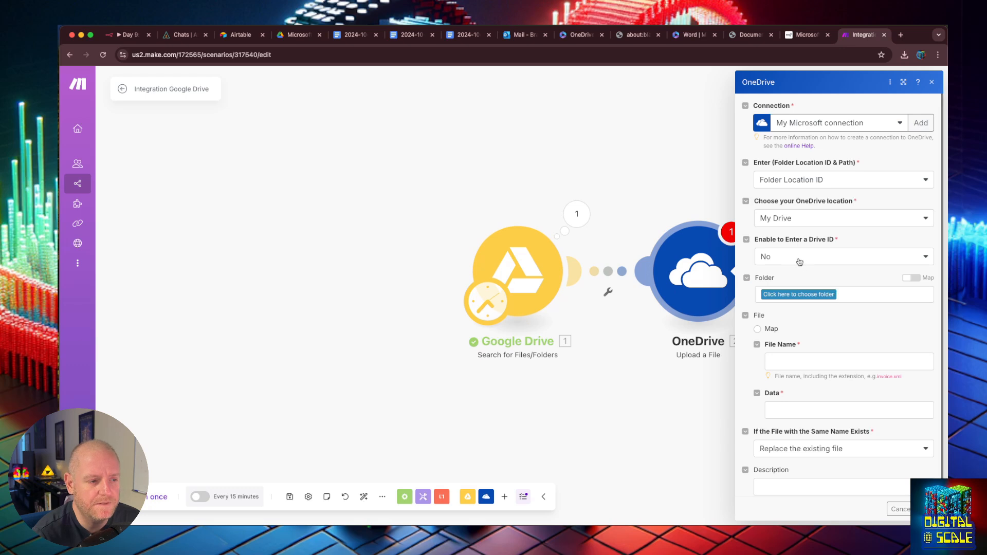
pyautogui.click(803, 294)
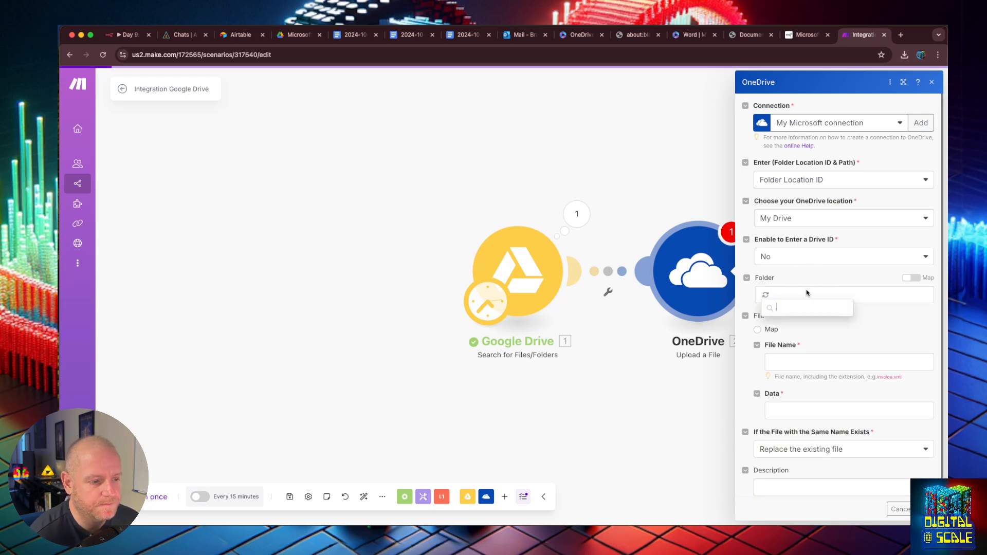
pyautogui.click(794, 341)
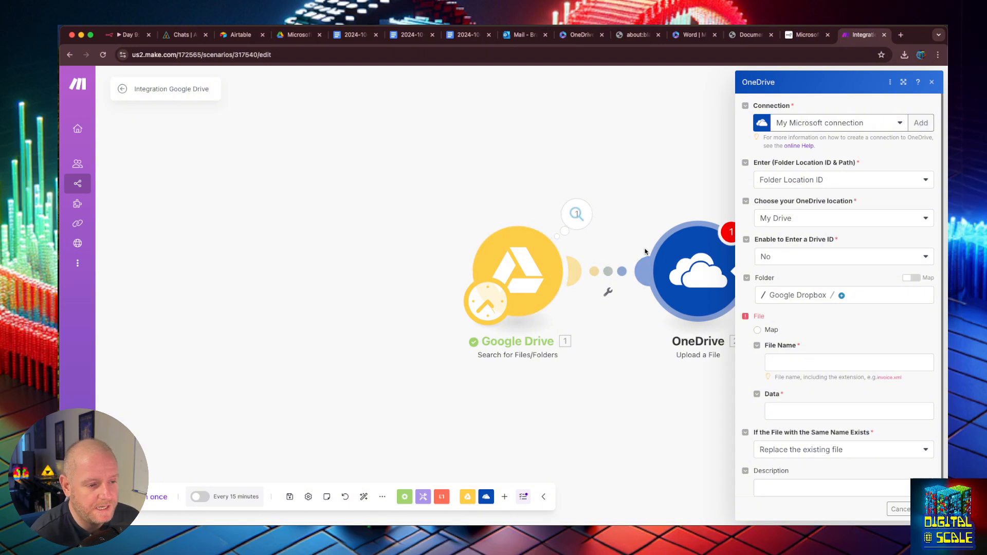
pyautogui.click(786, 365)
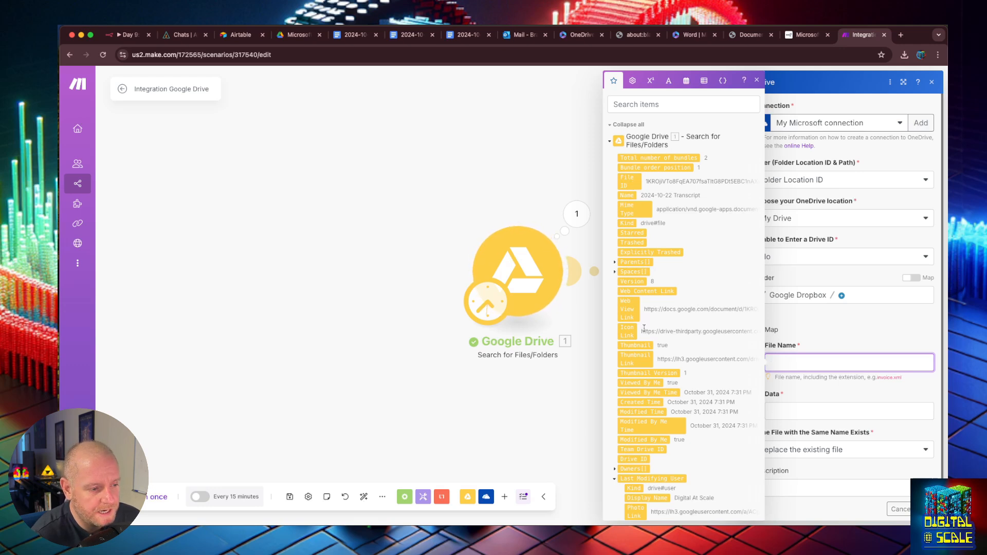
# - Map File Name to the Drive file's Name and Data to its Web View Link, then close the module
pyautogui.scroll(-5, 623, 328)
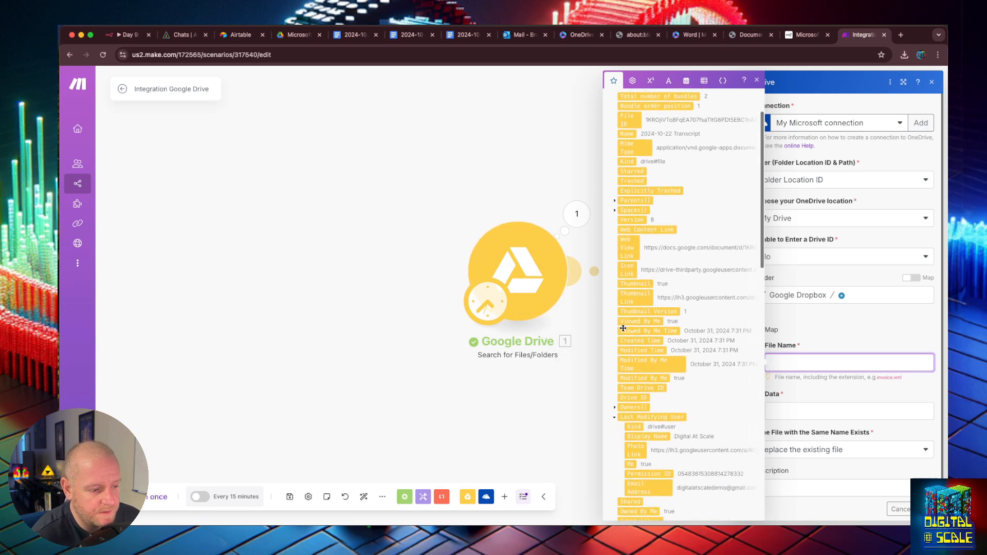
pyautogui.scroll(-20, 623, 328)
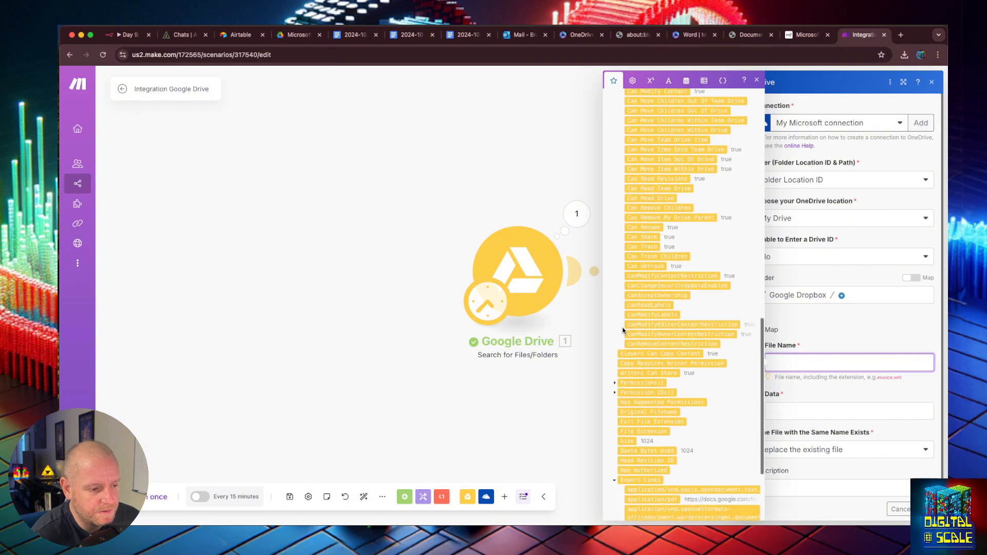
pyautogui.scroll(-3, 623, 329)
pyautogui.scroll(20, 673, 293)
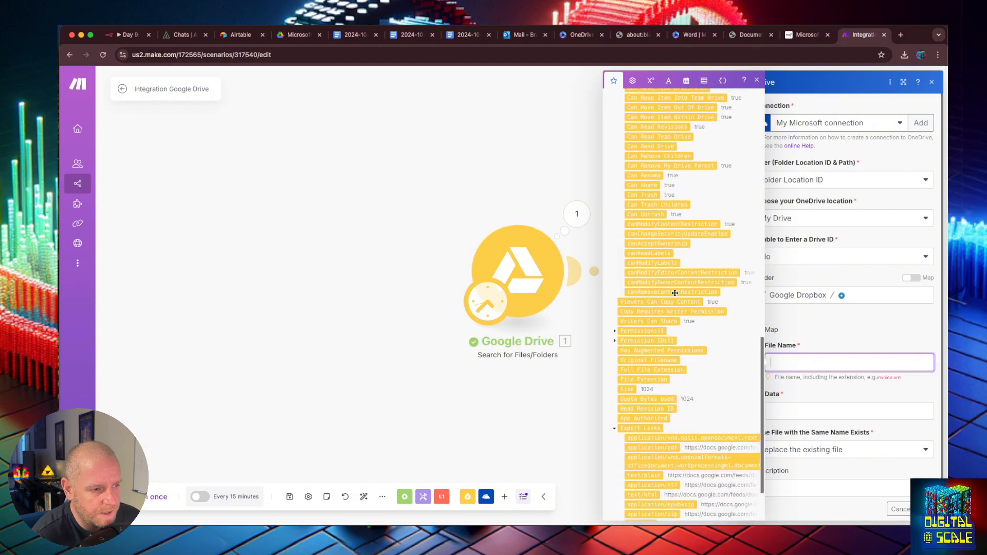
pyautogui.scroll(12, 676, 293)
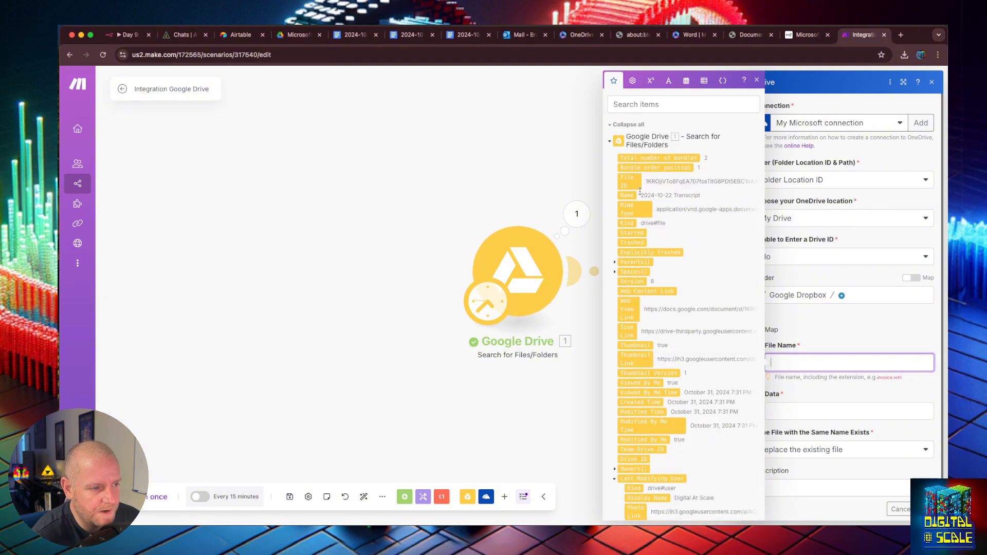
pyautogui.moveTo(625, 196); pyautogui.dragTo(804, 366)
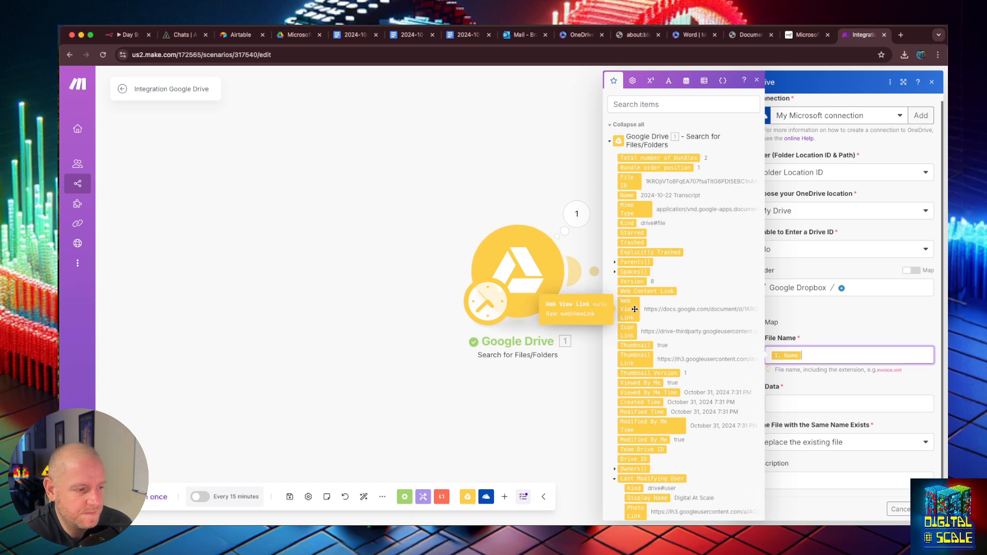
pyautogui.moveTo(635, 309); pyautogui.dragTo(798, 402)
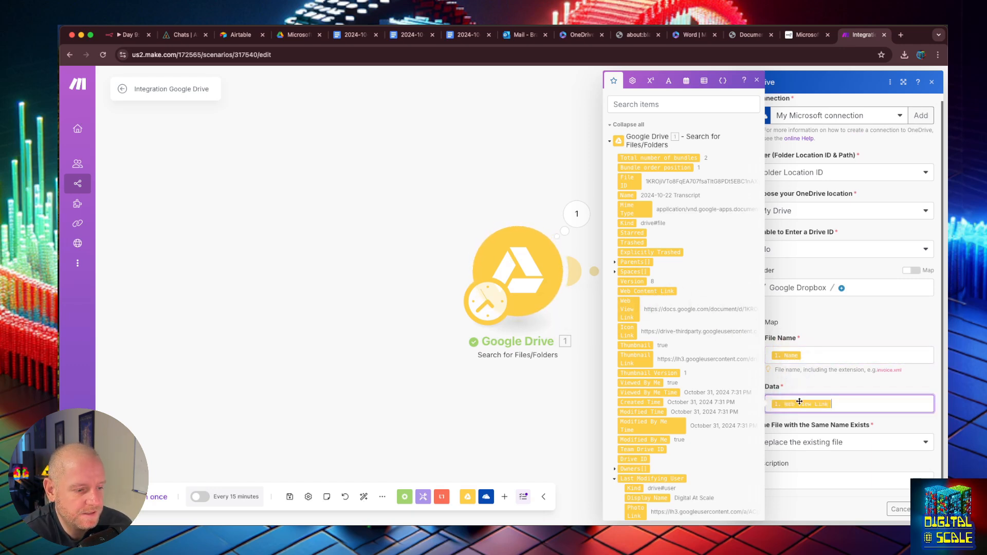
pyautogui.click(844, 383)
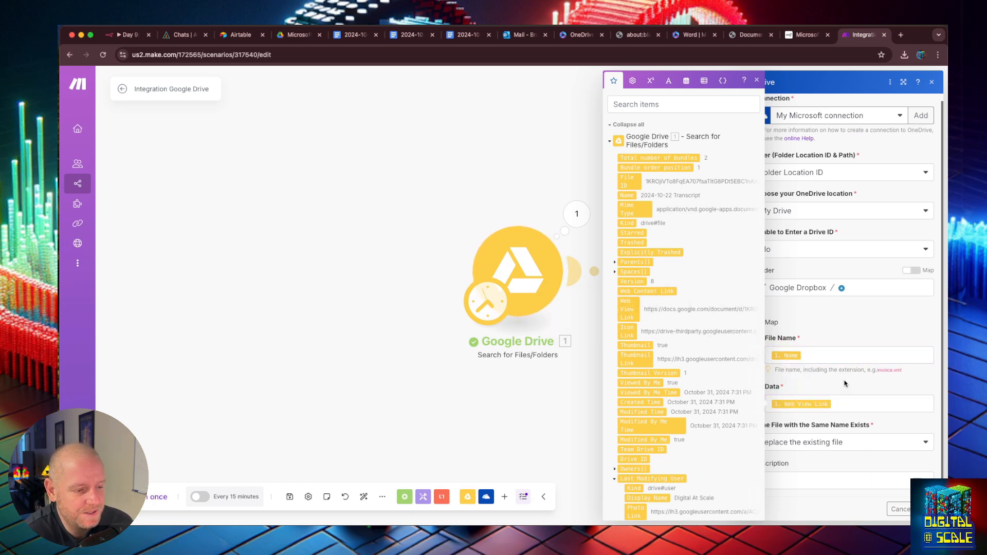
pyautogui.click(758, 79)
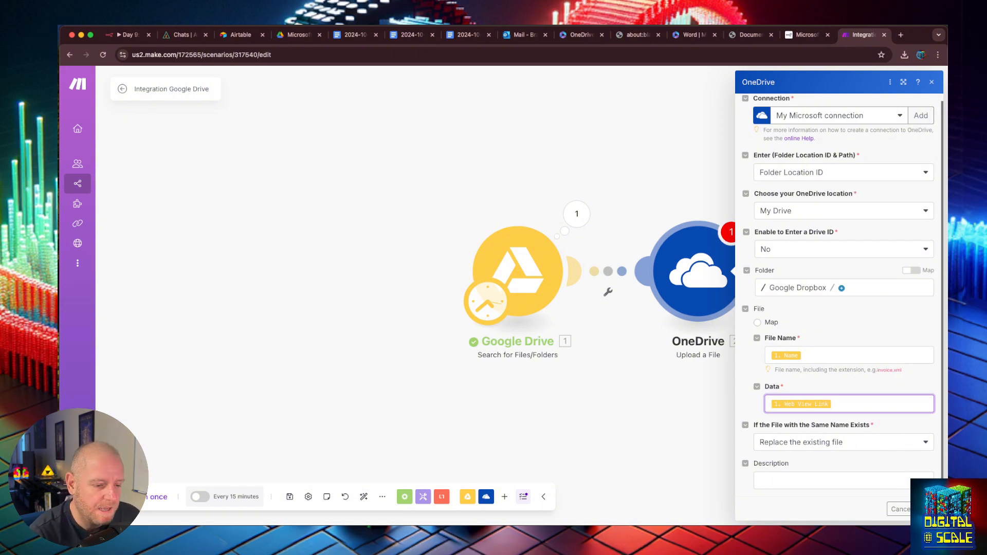
pyautogui.click(923, 509)
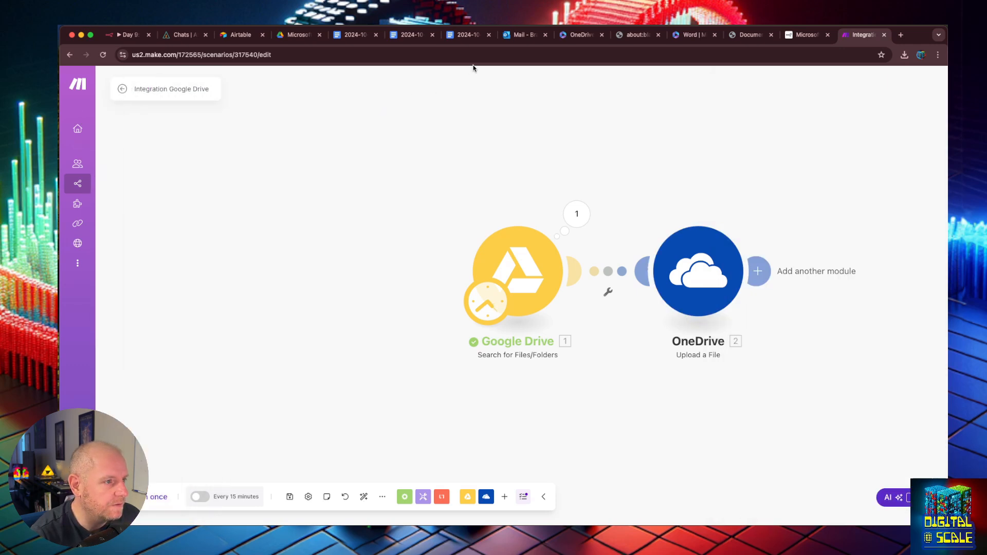
# - Delete the 2024-10-22 Transcript and Transcript Day 1 files from OneDrive's Google Dropbox folder
pyautogui.click(575, 34)
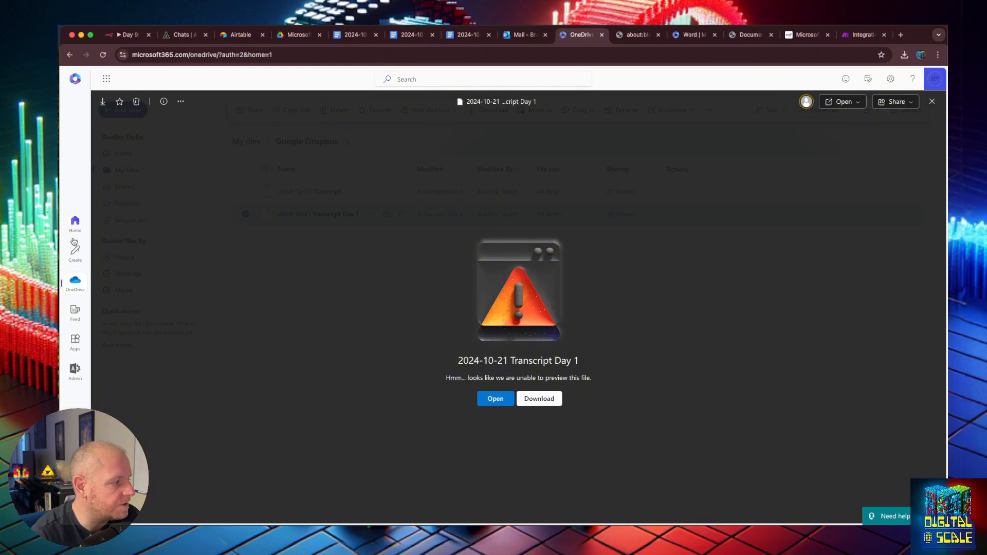
pyautogui.click(931, 102)
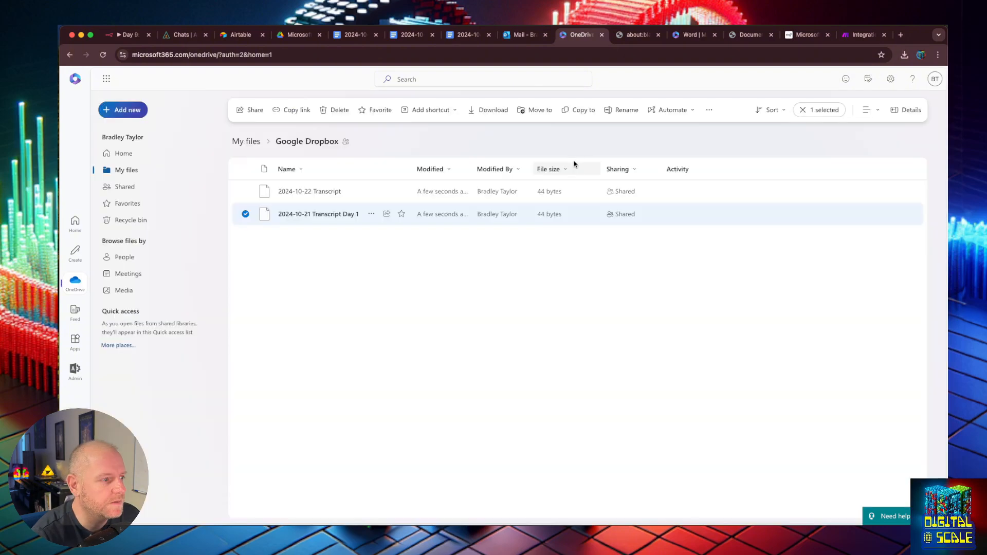
pyautogui.click(245, 191)
pyautogui.click(245, 214)
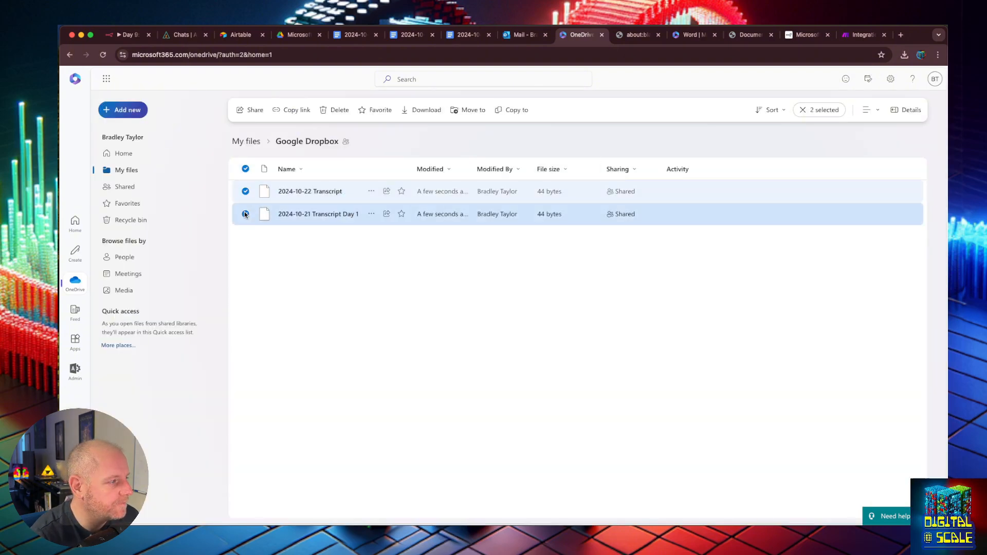
pyautogui.click(335, 110)
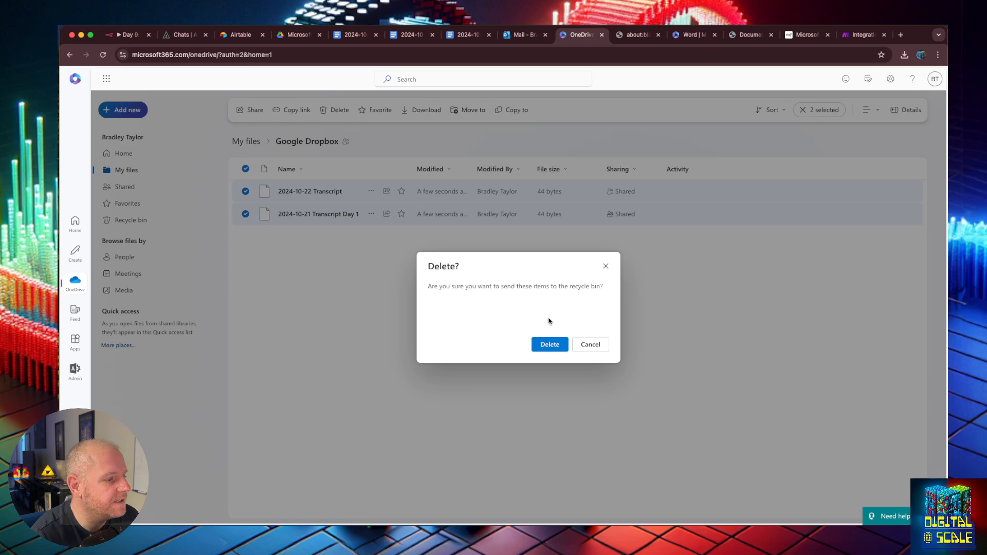
pyautogui.click(550, 344)
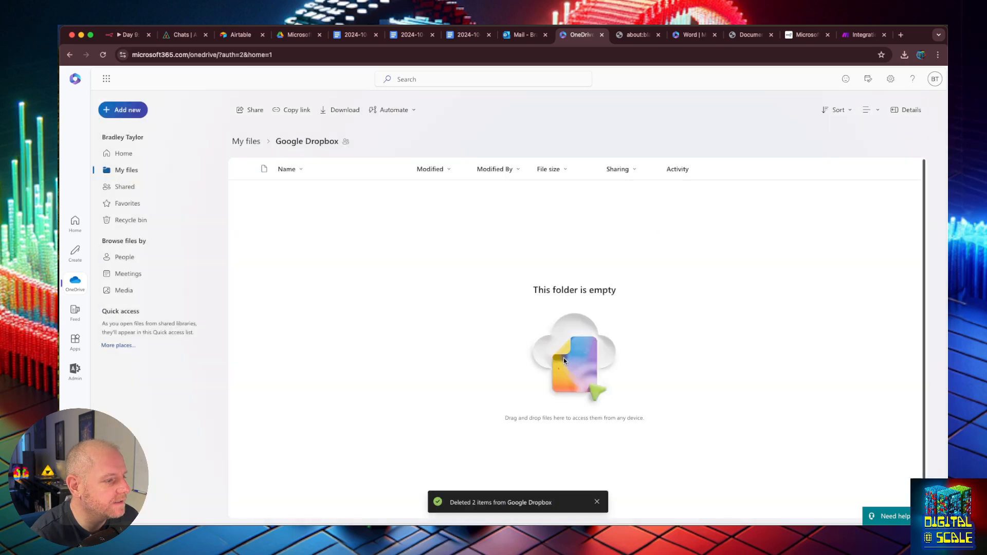
pyautogui.click(861, 35)
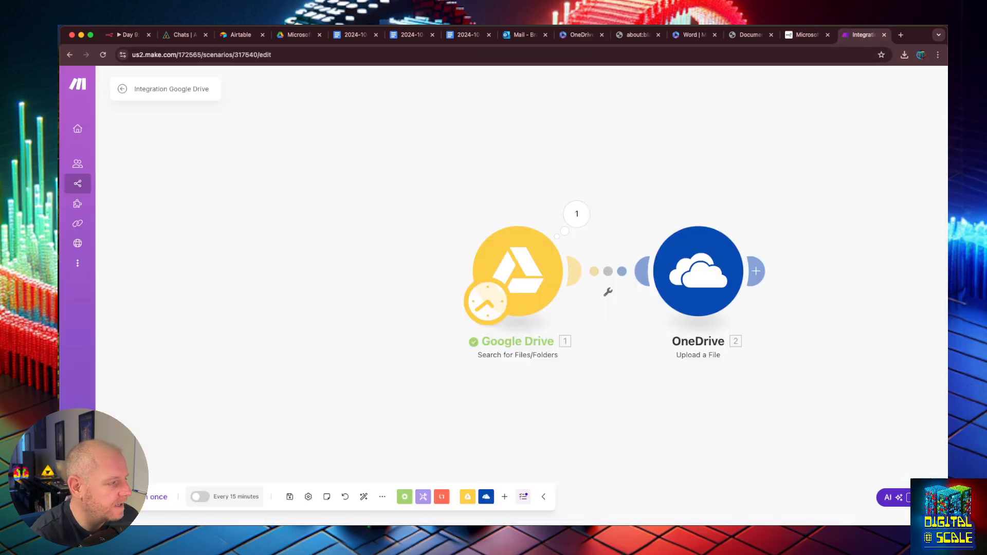
# - Run the Make scenario once so the Drive search completes and OneDrive uploads 2 bundles
pyautogui.click(157, 497)
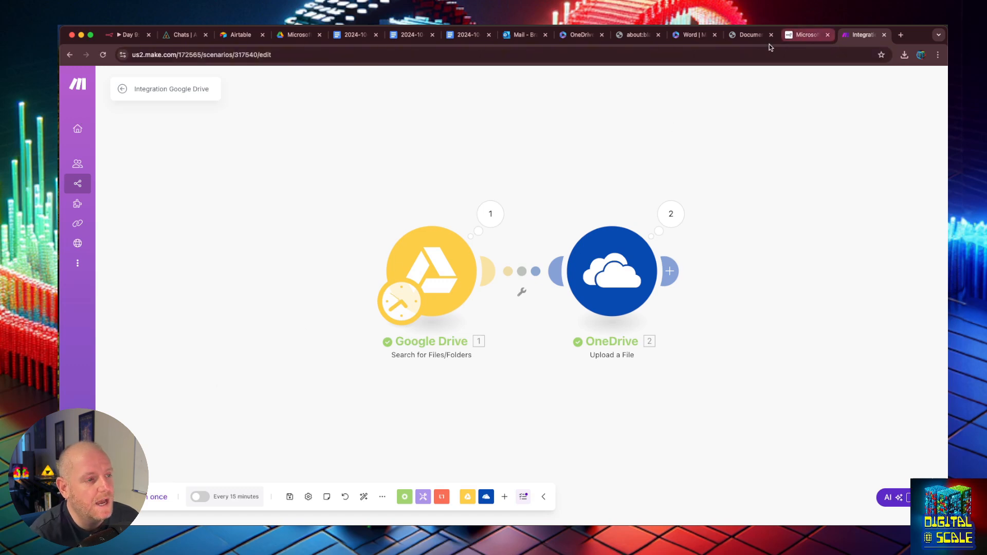
# - Verify the Google Dropbox folder again holds both 97-byte transcripts uploaded by Make
pyautogui.click(579, 35)
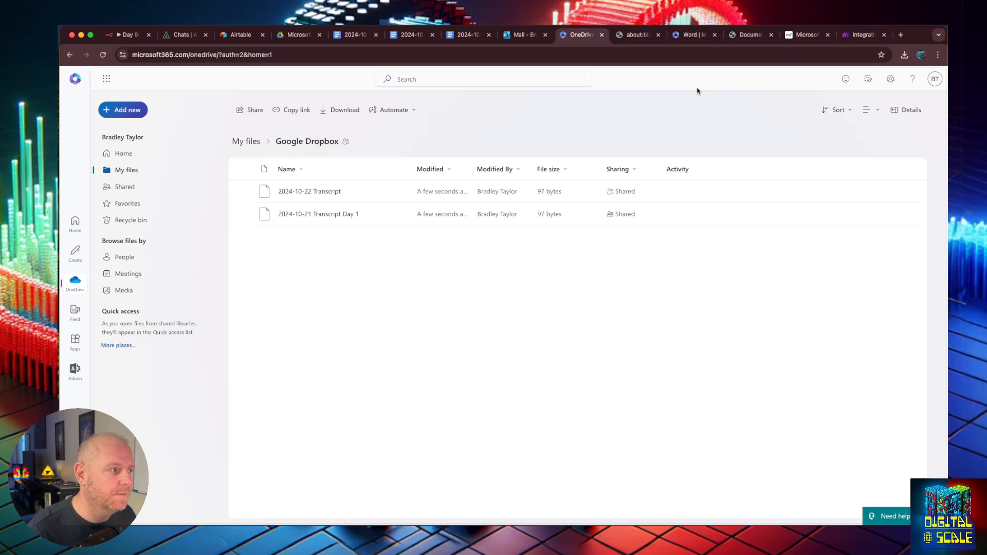
# - Add a Google Drive1 node set to File › Download between the Drive search and OneDrive upload
pyautogui.click(137, 34)
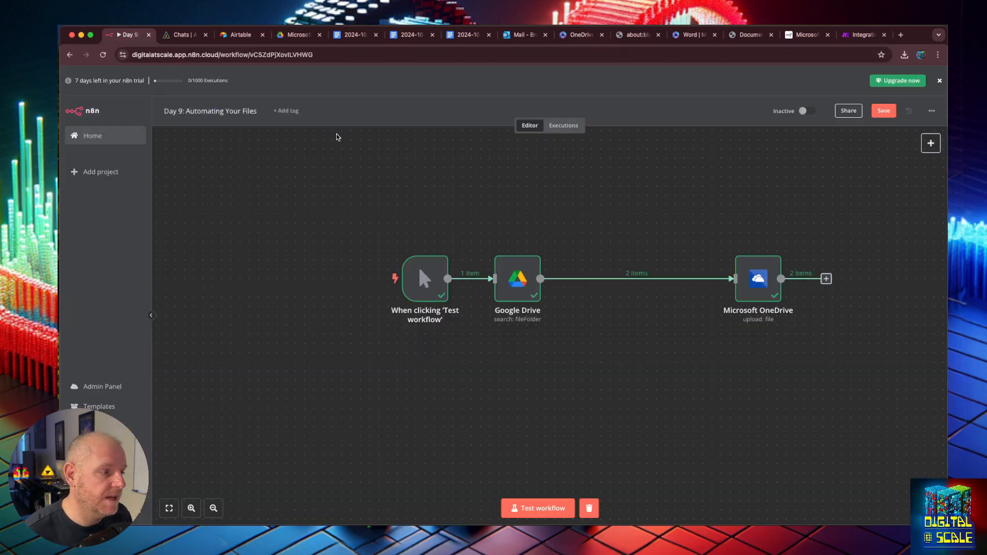
pyautogui.moveTo(583, 278)
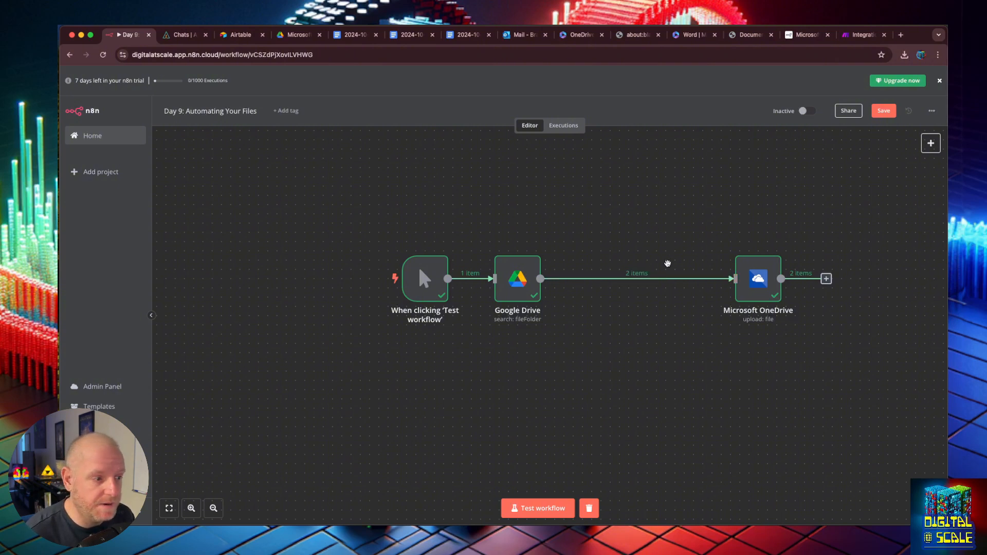
pyautogui.moveTo(629, 281)
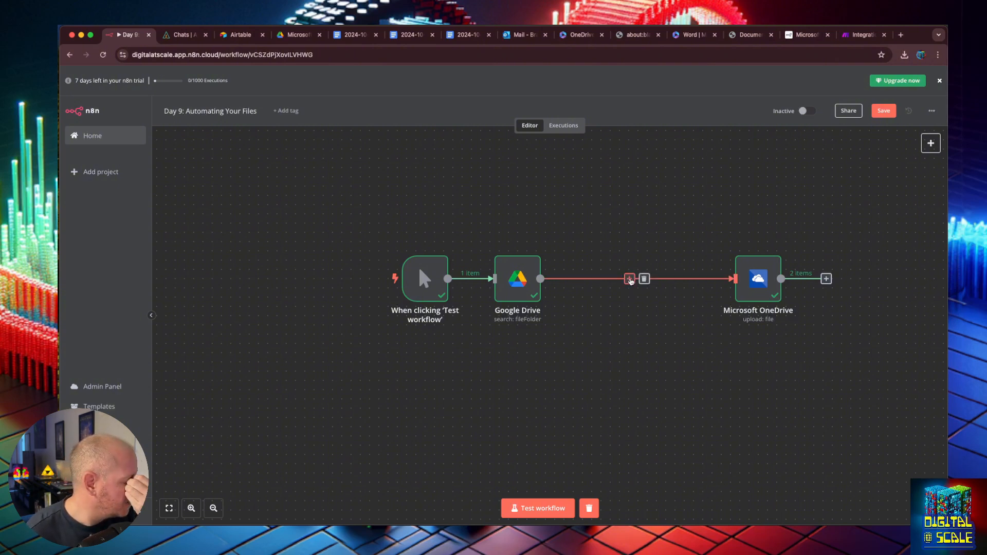
pyautogui.click(629, 279)
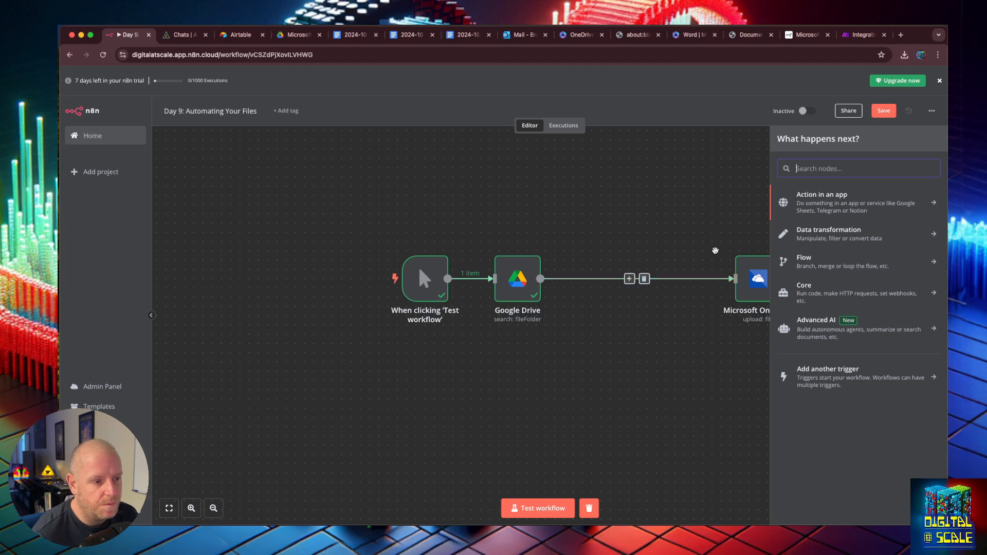
pyautogui.write('drive')
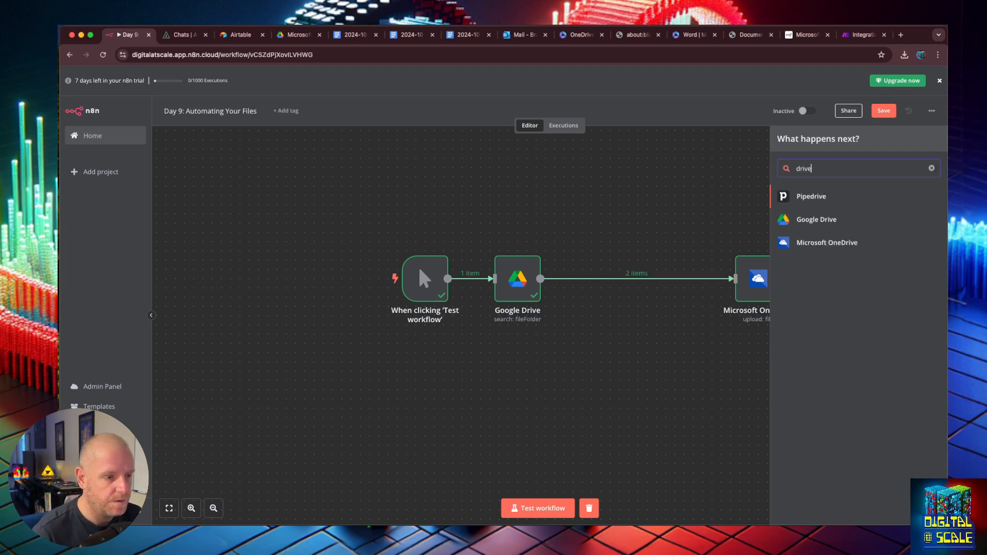
pyautogui.click(838, 221)
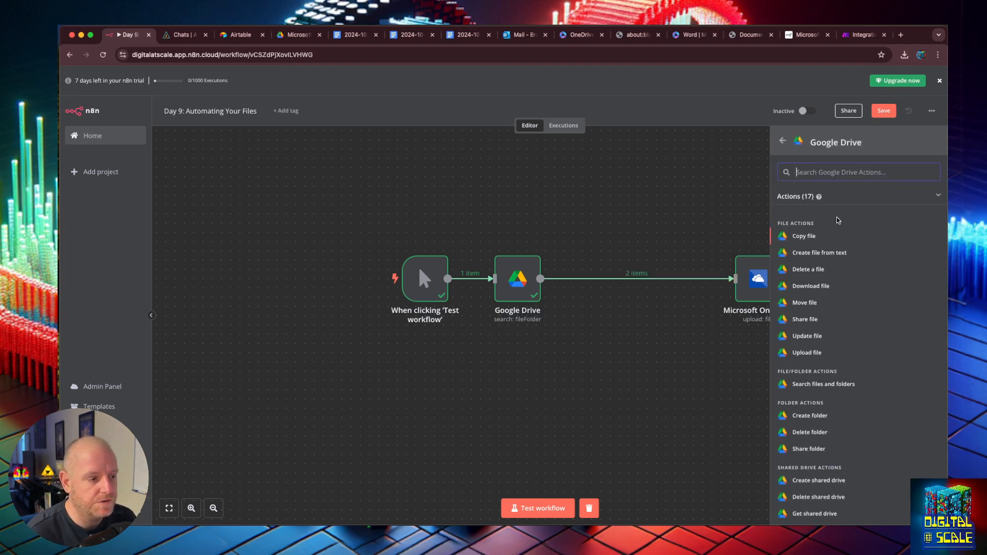
pyautogui.scroll(-1, 824, 336)
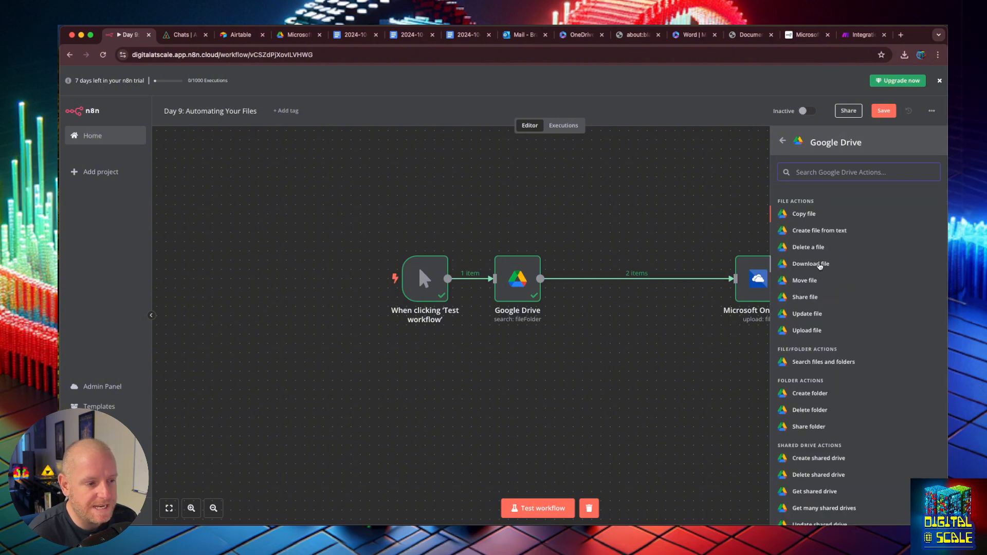
pyautogui.click(820, 266)
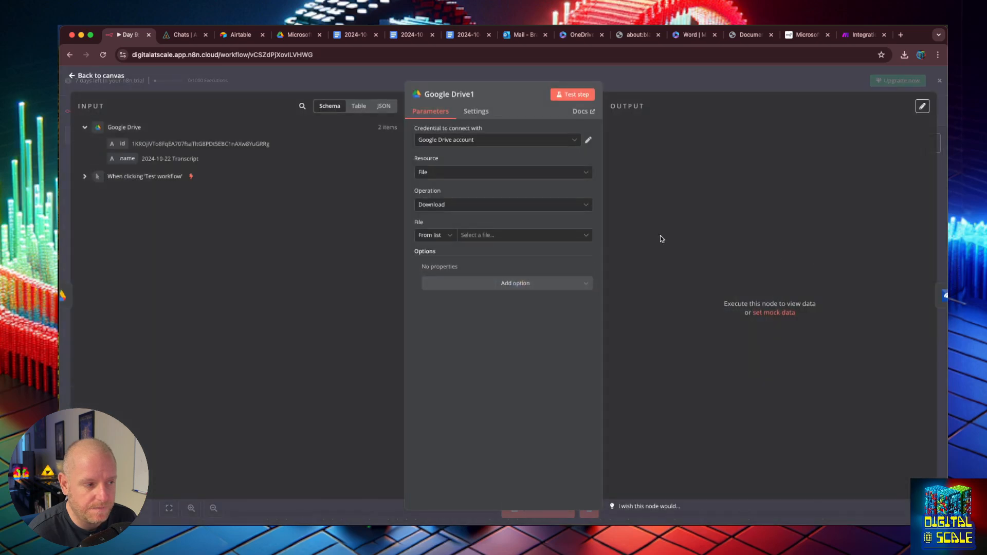
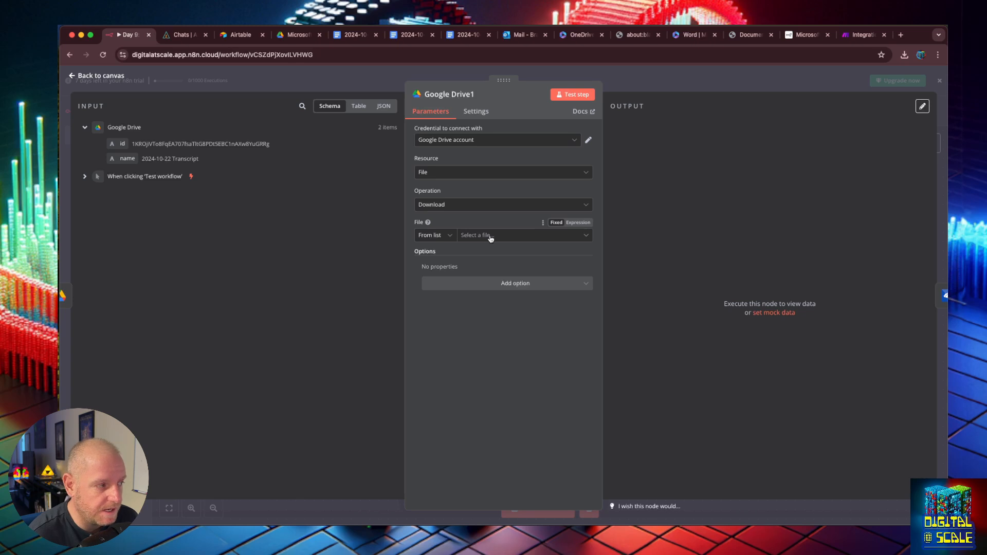
# - Set Google Drive1 to download the file By ID using the expression {{ $json.id }}
pyautogui.click(584, 223)
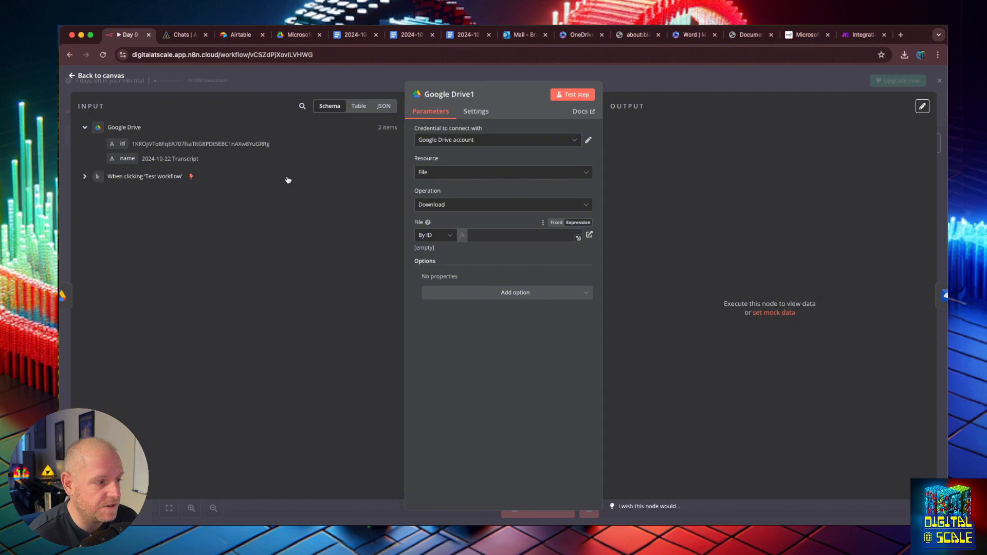
pyautogui.moveTo(122, 143); pyautogui.dragTo(514, 235)
pyautogui.click(630, 289)
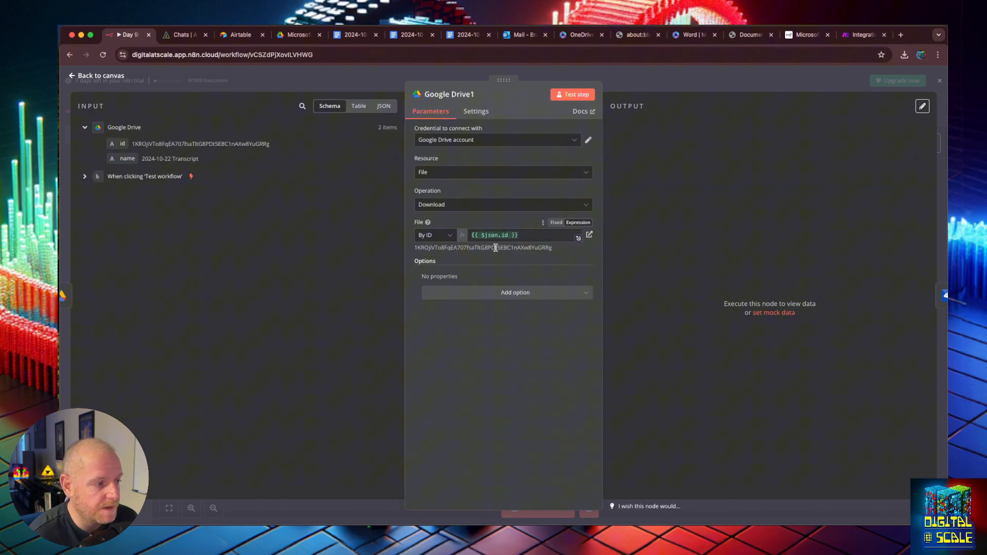
pyautogui.click(449, 237)
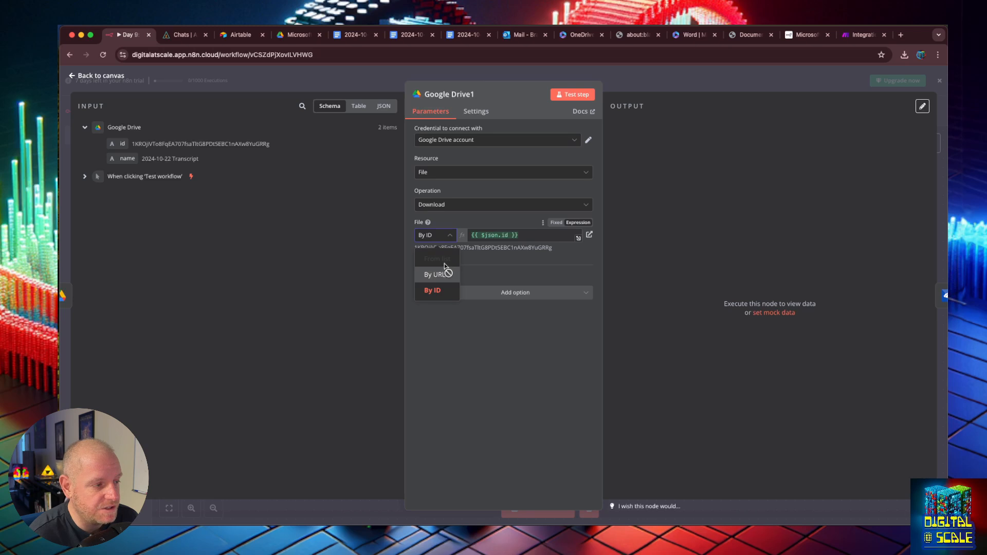
pyautogui.click(667, 272)
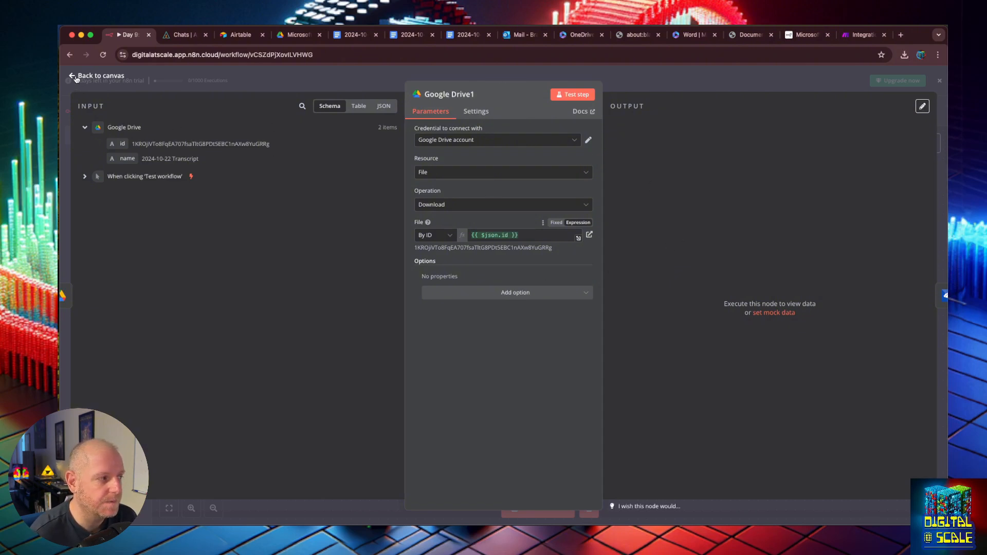
# - Test the Google Drive1 step and check its two docx outputs, 72.1 kB and 61.8 kB
pyautogui.click(575, 95)
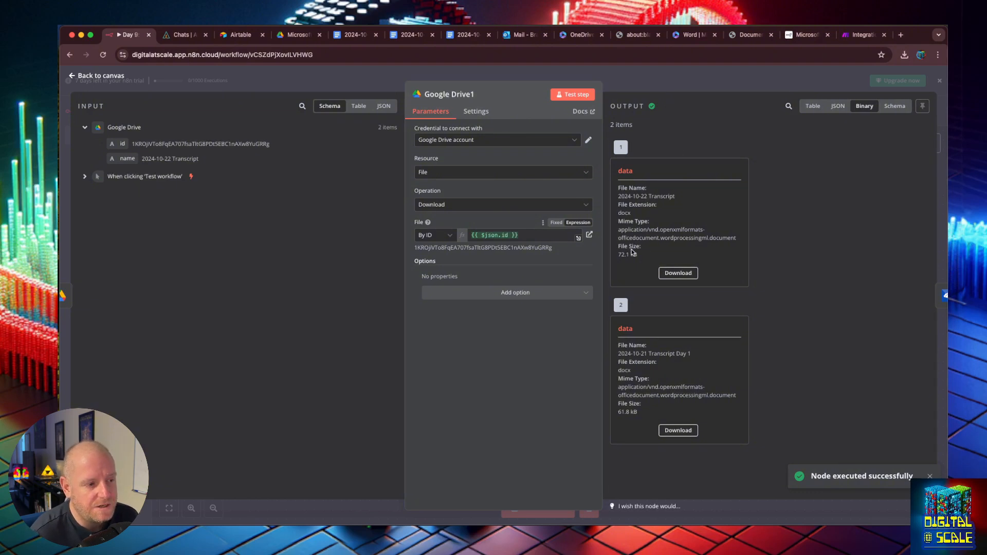
pyautogui.moveTo(635, 254); pyautogui.dragTo(620, 210)
pyautogui.click(630, 216)
pyautogui.click(626, 211)
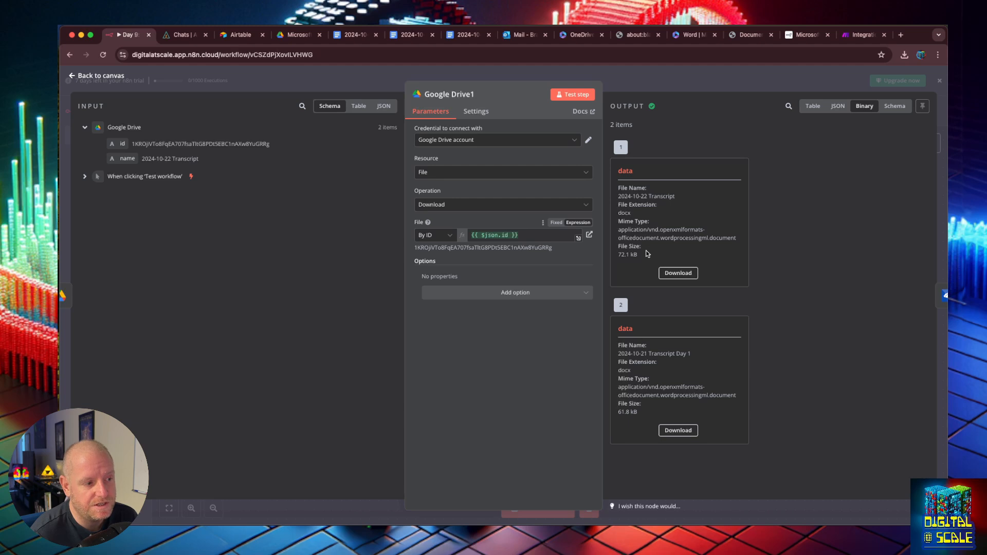
pyautogui.moveTo(647, 255); pyautogui.dragTo(623, 246)
# - Download the first 2024-10-22 Transcript and check its timestamped text in TextEdit
pyautogui.click(678, 273)
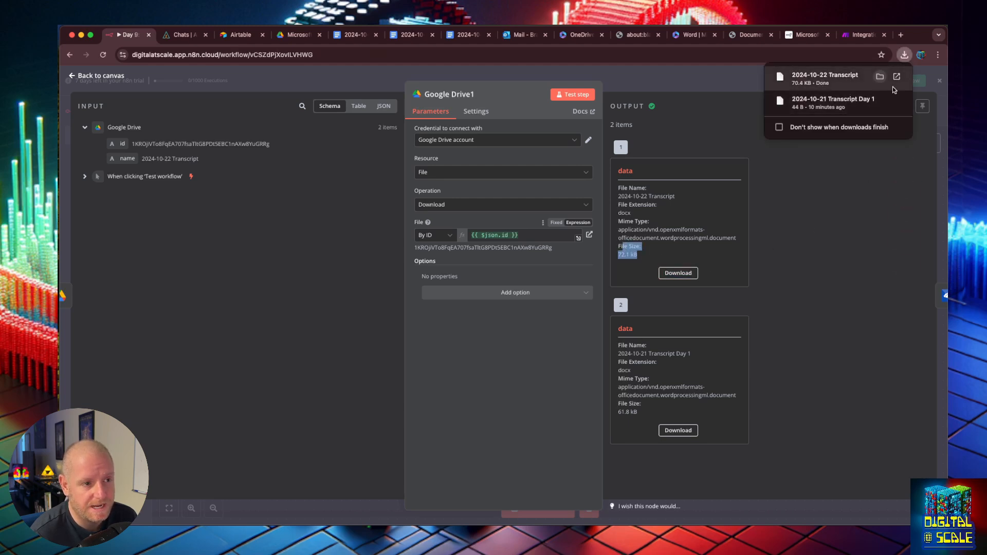
pyautogui.click(881, 77)
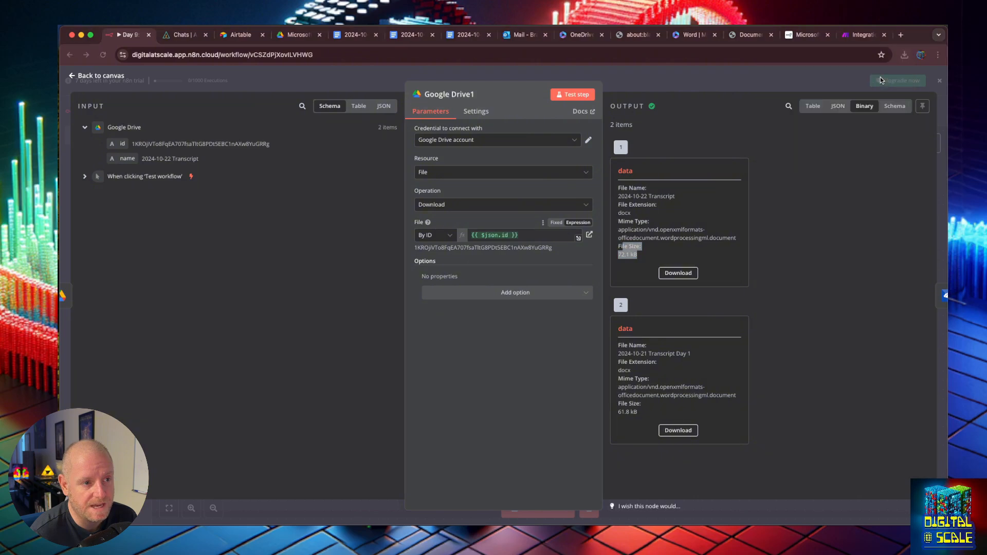
pyautogui.doubleClick(118, 309)
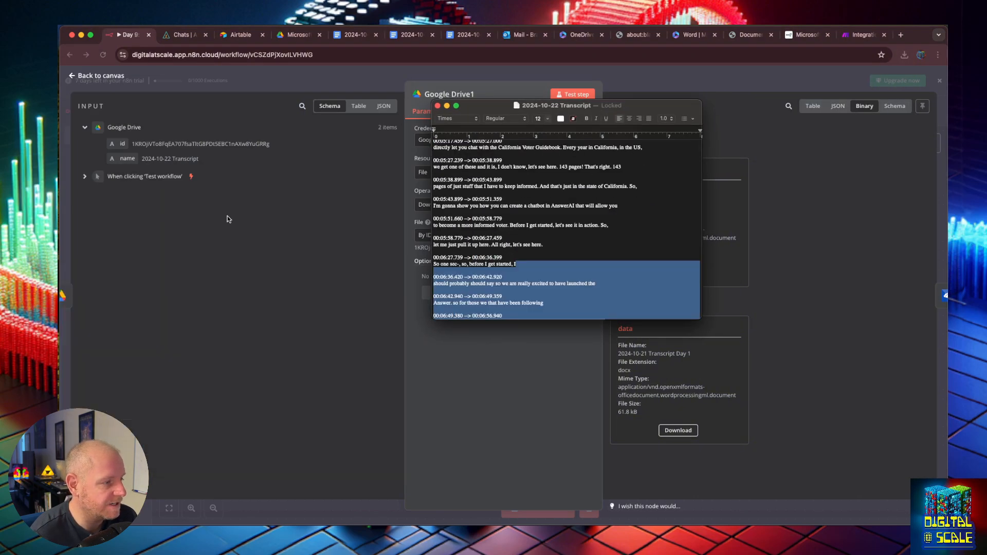
pyautogui.moveTo(638, 105); pyautogui.dragTo(567, 114)
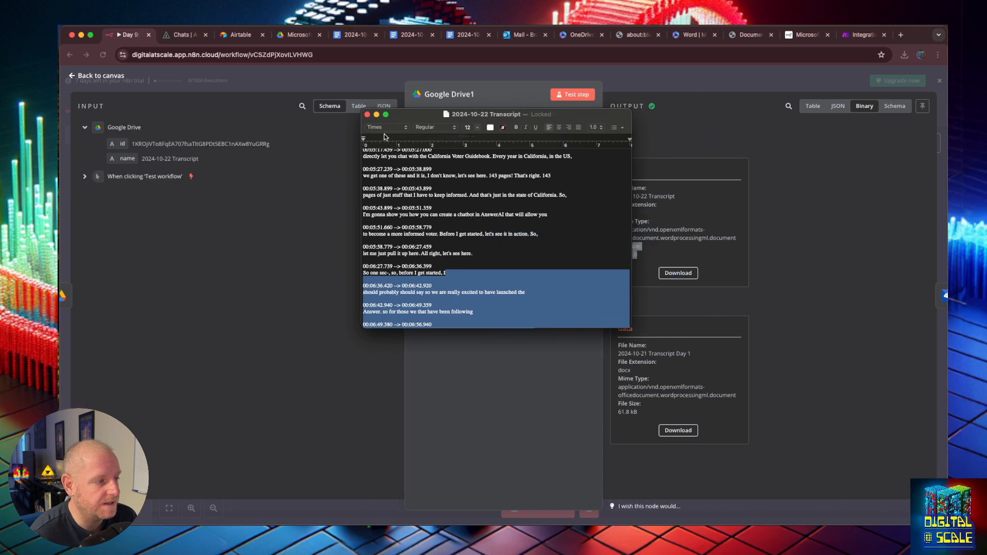
pyautogui.click(367, 114)
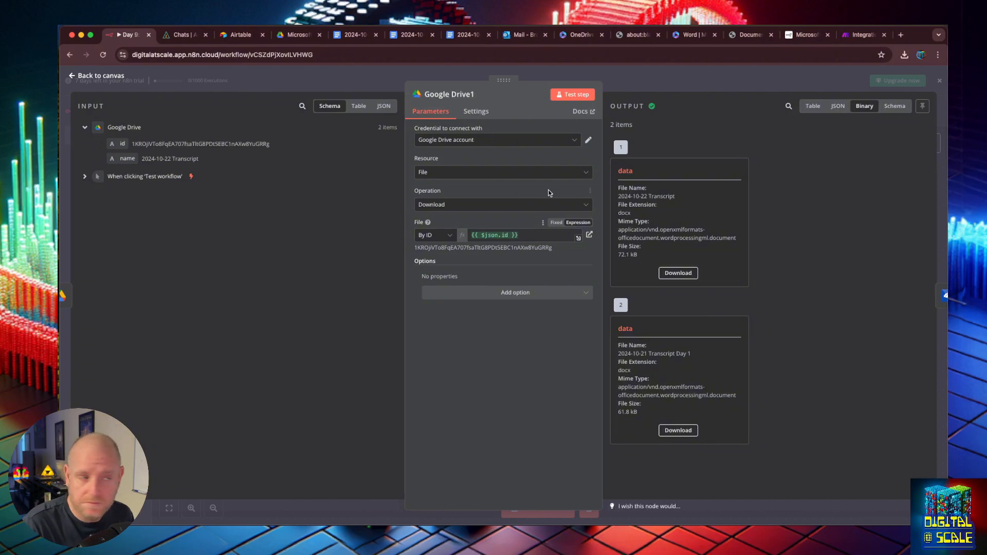
# - Open the Microsoft OneDrive node and clear its old id-based File Content expression
pyautogui.click(73, 77)
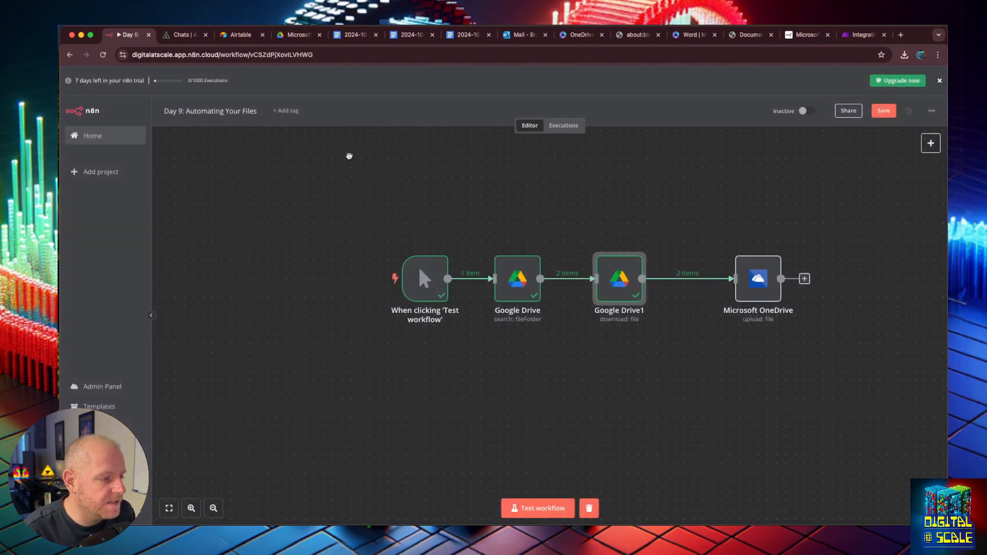
pyautogui.moveTo(619, 274); pyautogui.dragTo(629, 274)
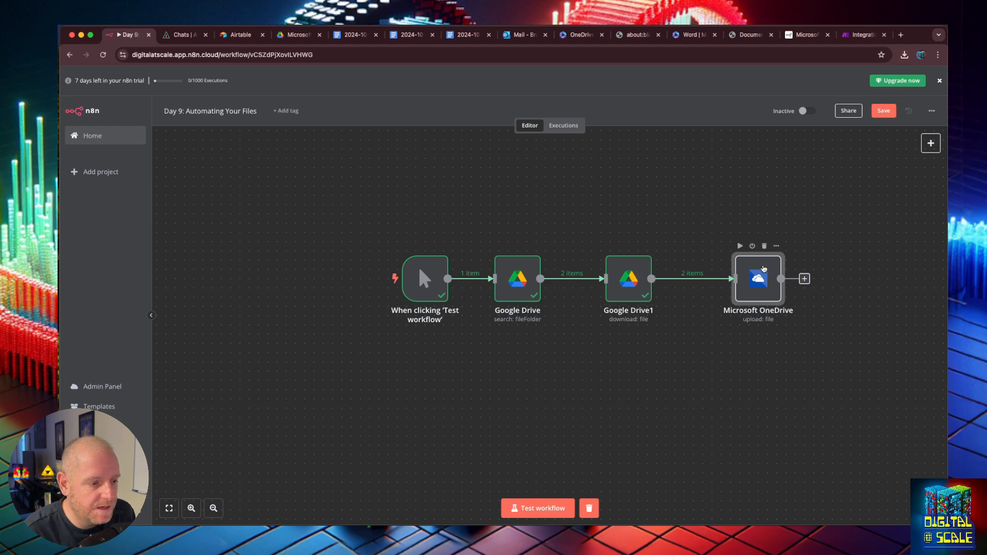
pyautogui.doubleClick(763, 269)
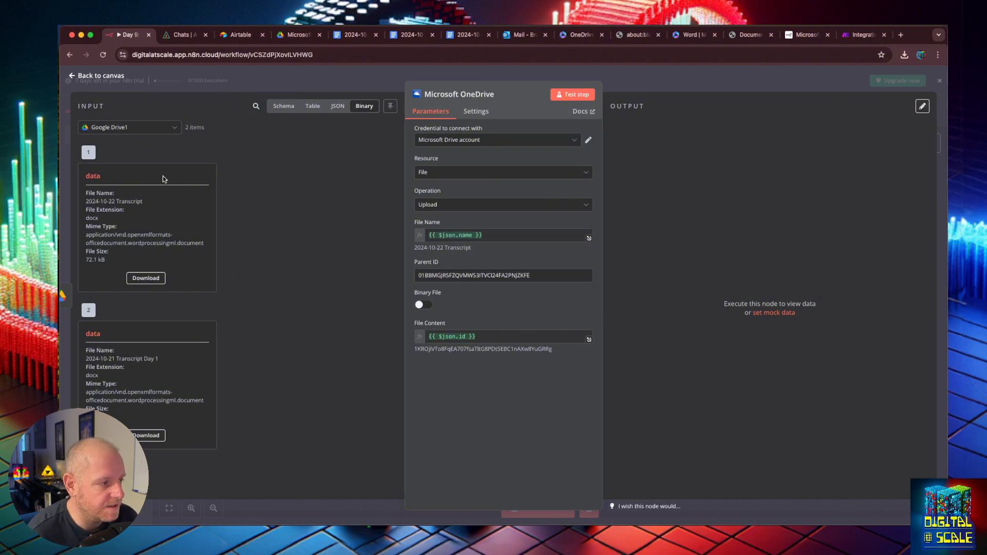
pyautogui.click(493, 337)
pyautogui.press('BackSpace')
pyautogui.press('BackSpace')
pyautogui.press('BackSpace')
pyautogui.press('BackSpace')
pyautogui.press('BackSpace')
pyautogui.press('BackSpace')
pyautogui.press('BackSpace')
pyautogui.press('BackSpace')
pyautogui.press('BackSpace')
pyautogui.press('BackSpace')
pyautogui.press('BackSpace')
pyautogui.press('BackSpace')
pyautogui.press('BackSpace')
pyautogui.press('BackSpace')
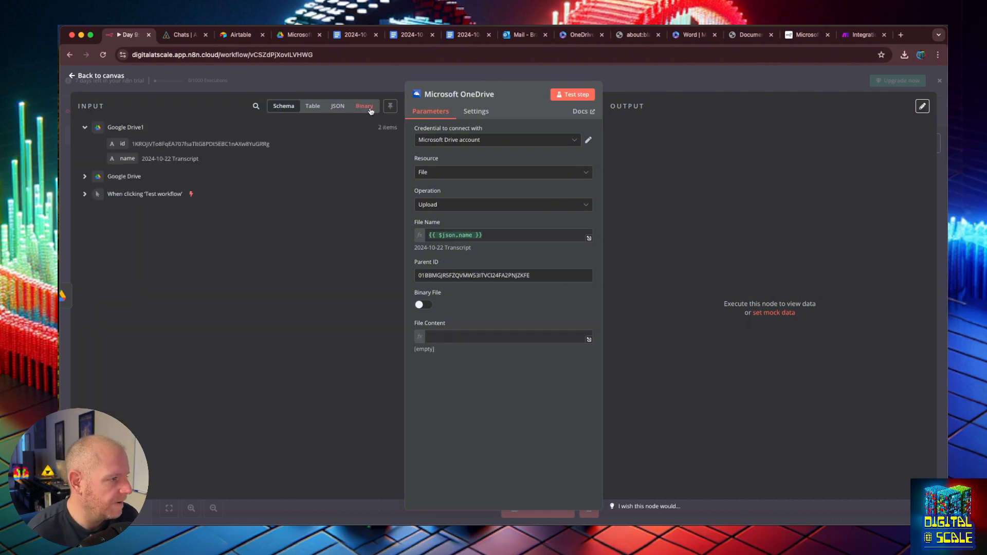
# - Make the OneDrive upload send a Binary File from input field data, then execute
pyautogui.click(369, 108)
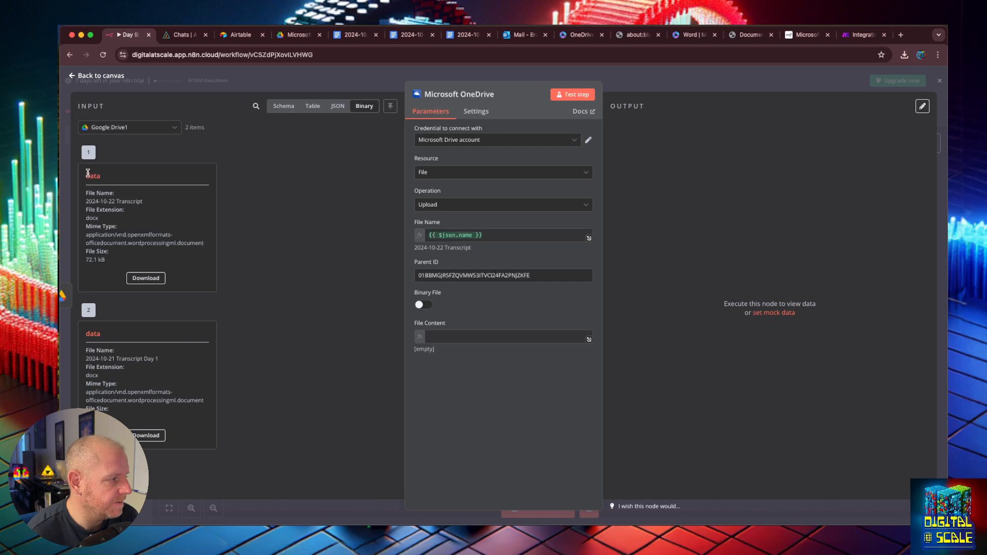
pyautogui.moveTo(89, 172); pyautogui.dragTo(466, 344)
pyautogui.click(469, 337)
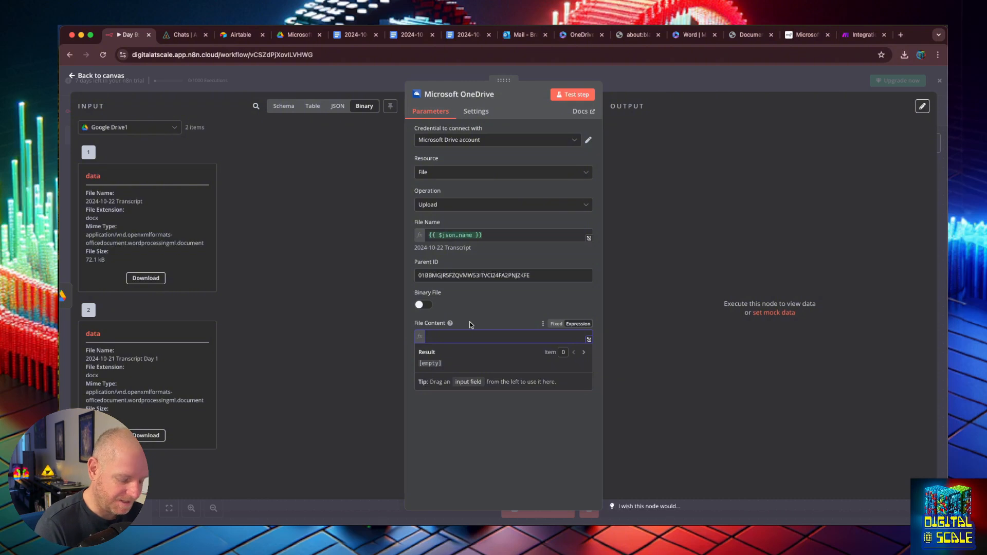
pyautogui.write('{{ $json.data')
pyautogui.click(511, 399)
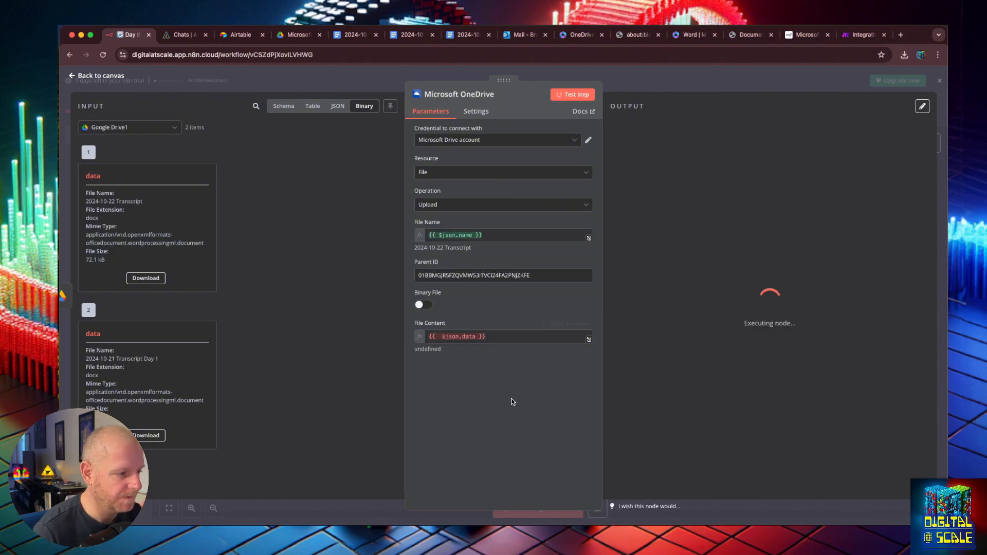
pyautogui.click(443, 329)
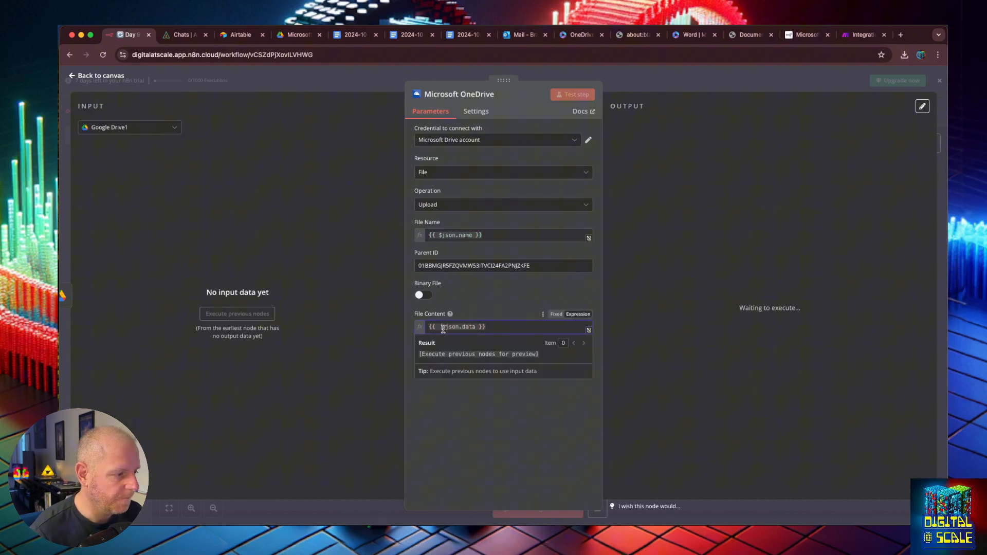
pyautogui.click(420, 296)
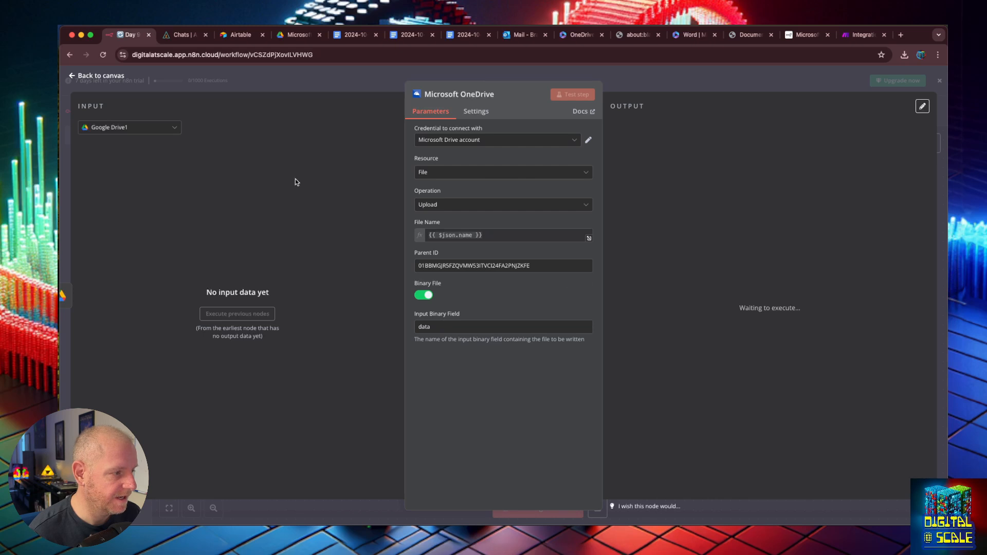
pyautogui.click(72, 80)
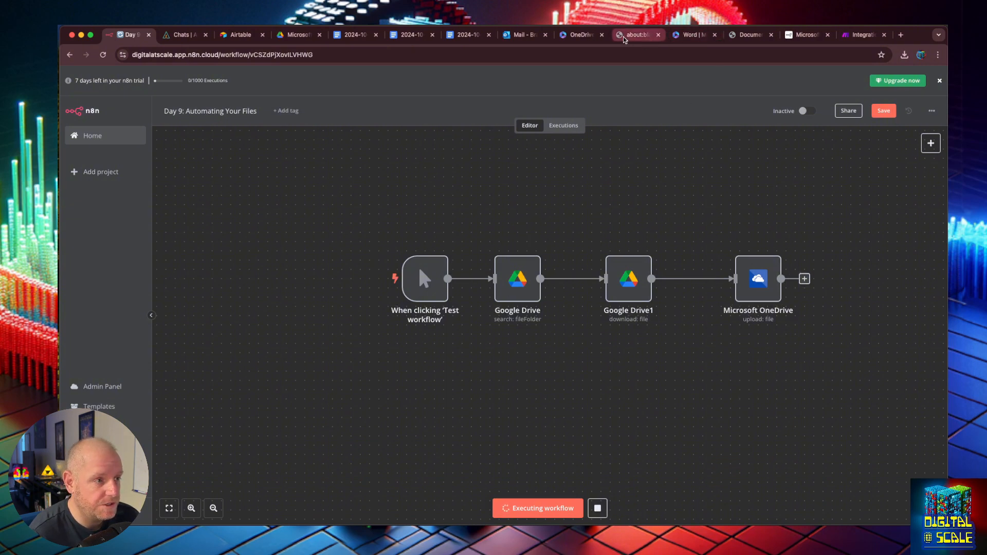
# - Delete both 97-byte transcripts from OneDrive's Google Dropbox folder to the recycle bin
pyautogui.click(562, 35)
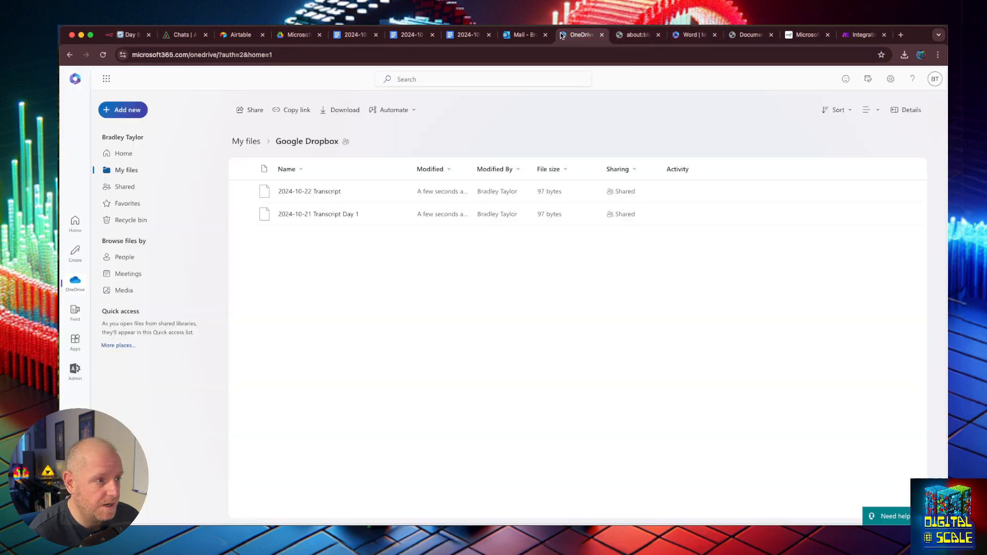
pyautogui.click(245, 169)
pyautogui.click(337, 109)
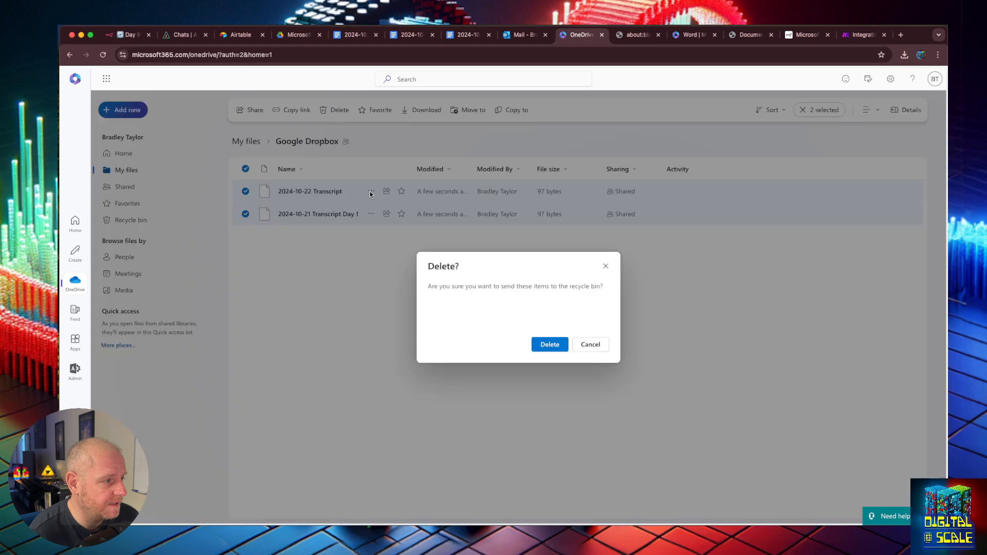
pyautogui.click(535, 345)
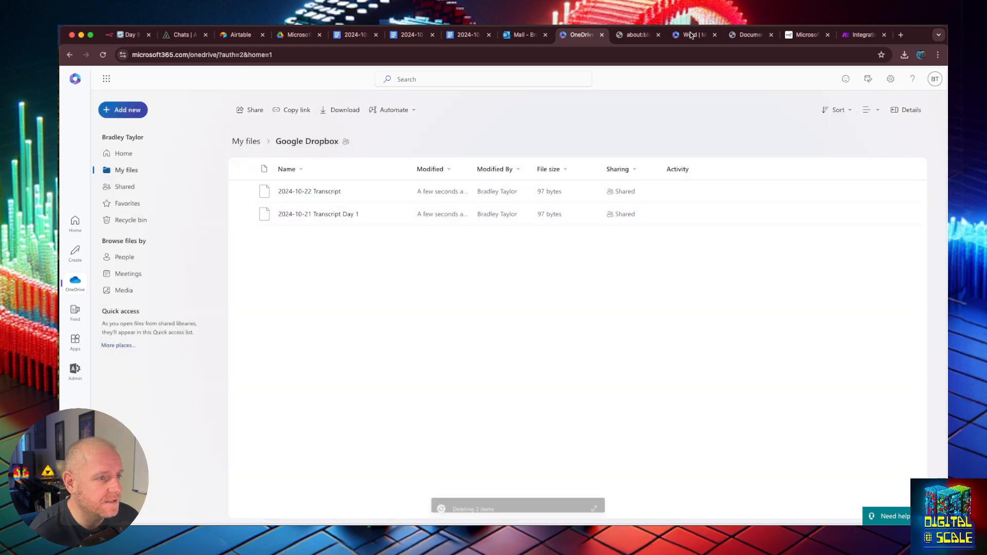
pyautogui.click(690, 34)
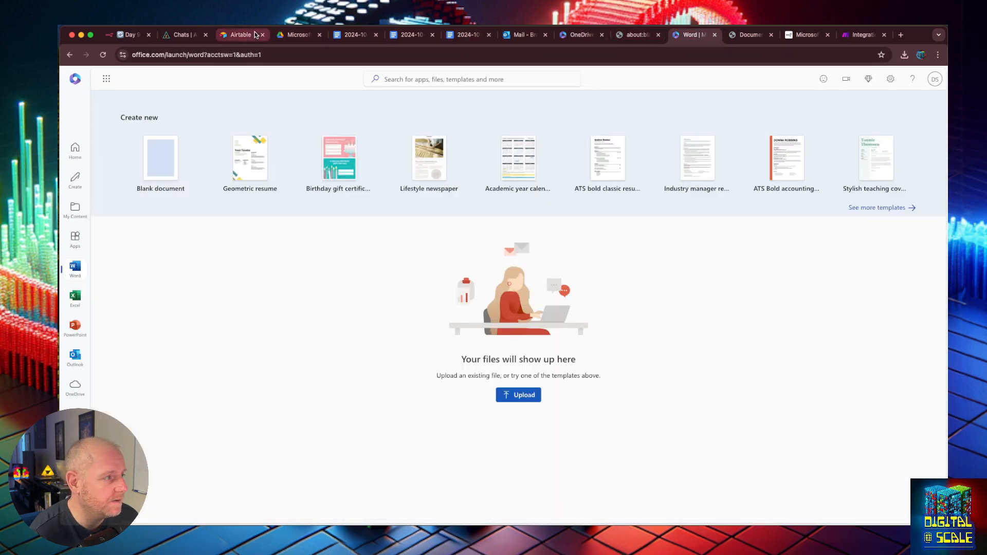
# - Rename the Google Drive file 2024-10-22 Transcript to '2024-10-22 Transcript Day 2'
pyautogui.click(295, 35)
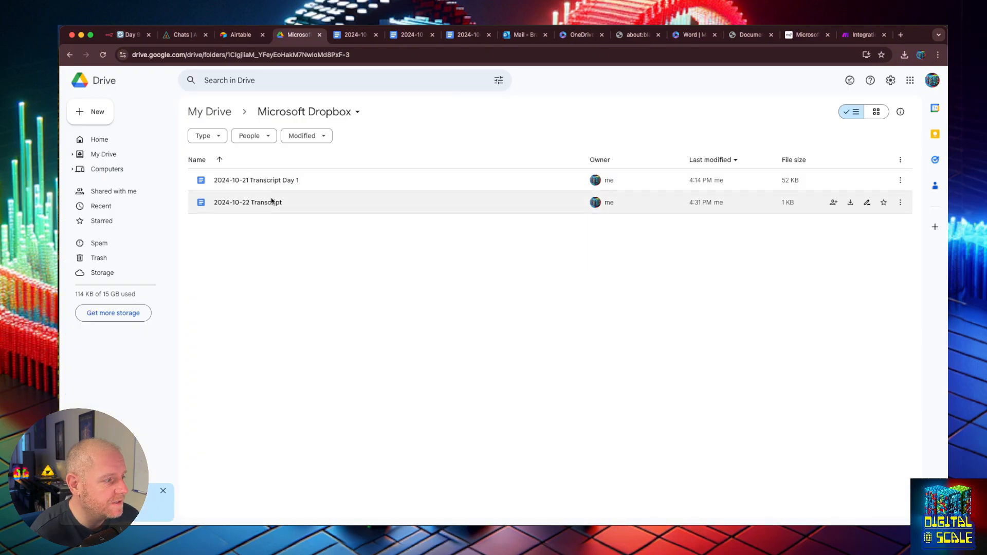
pyautogui.click(272, 201)
pyautogui.rightClick(268, 201)
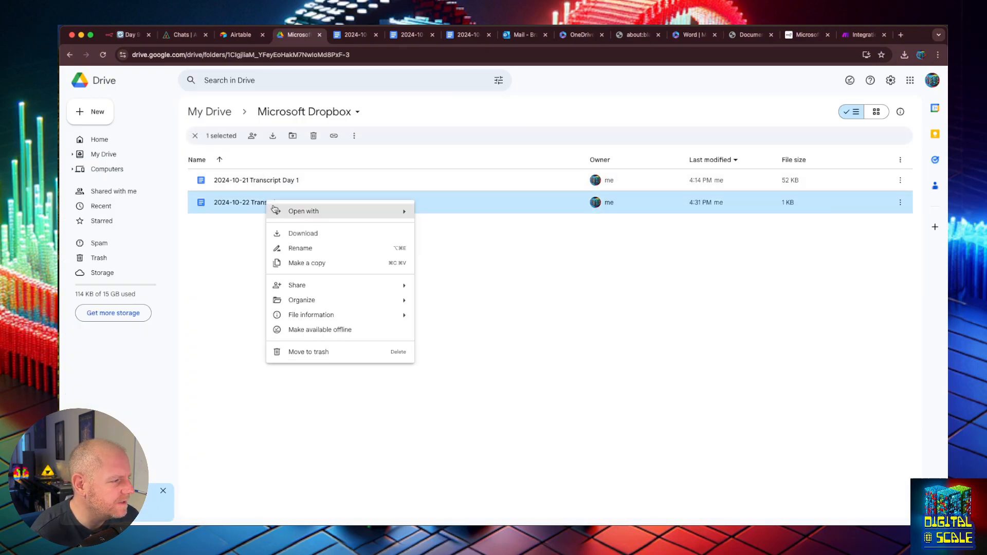
pyautogui.click(301, 249)
pyautogui.press('End')
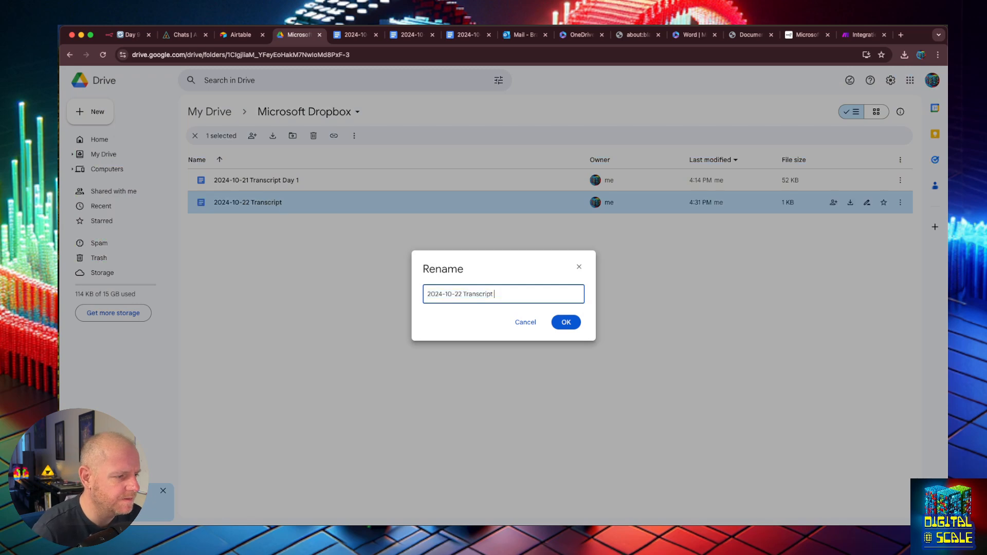
pyautogui.write('Day 2')
pyautogui.press('Return')
# - Save and reload the n8n workflow, then test it so 2 items upload to OneDrive
pyautogui.click(853, 35)
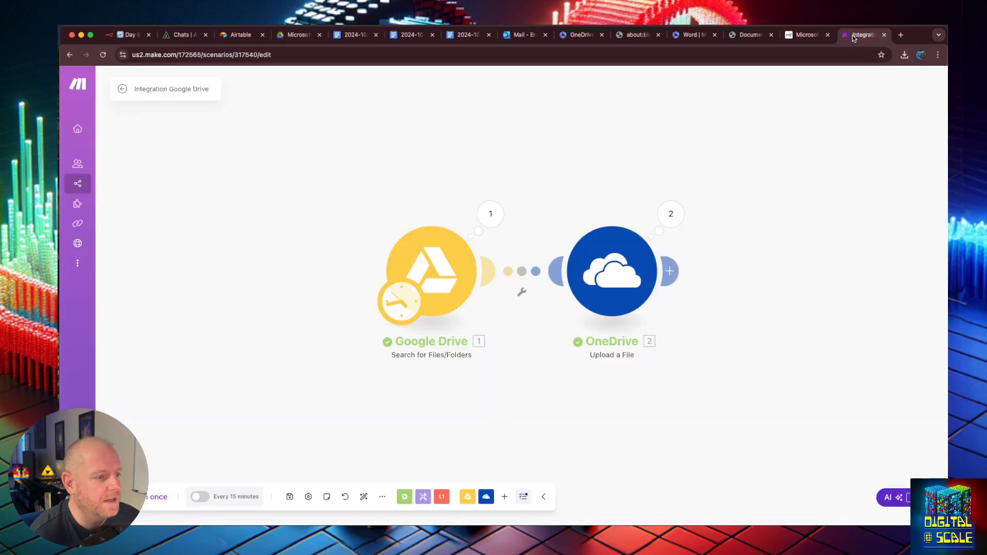
pyautogui.press('super+1')
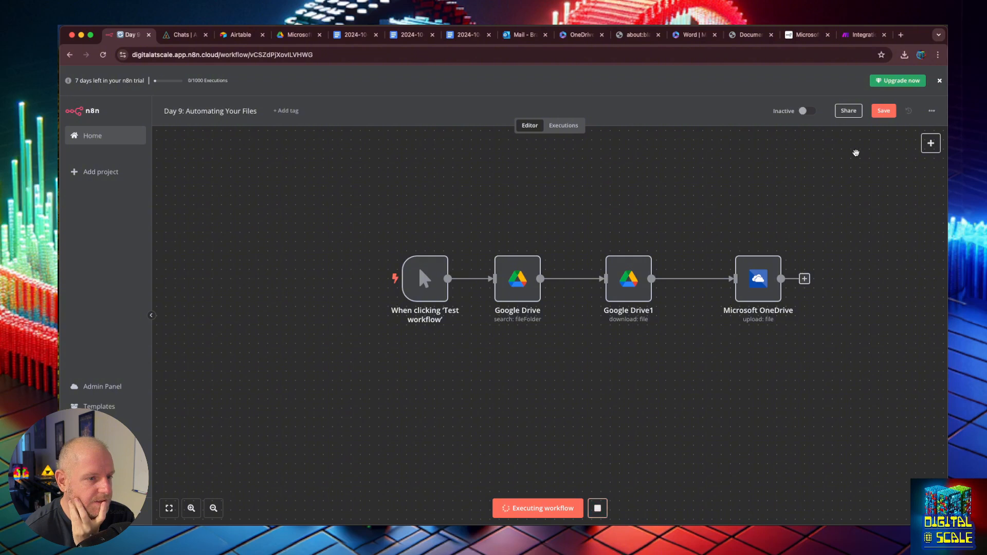
pyautogui.click(883, 111)
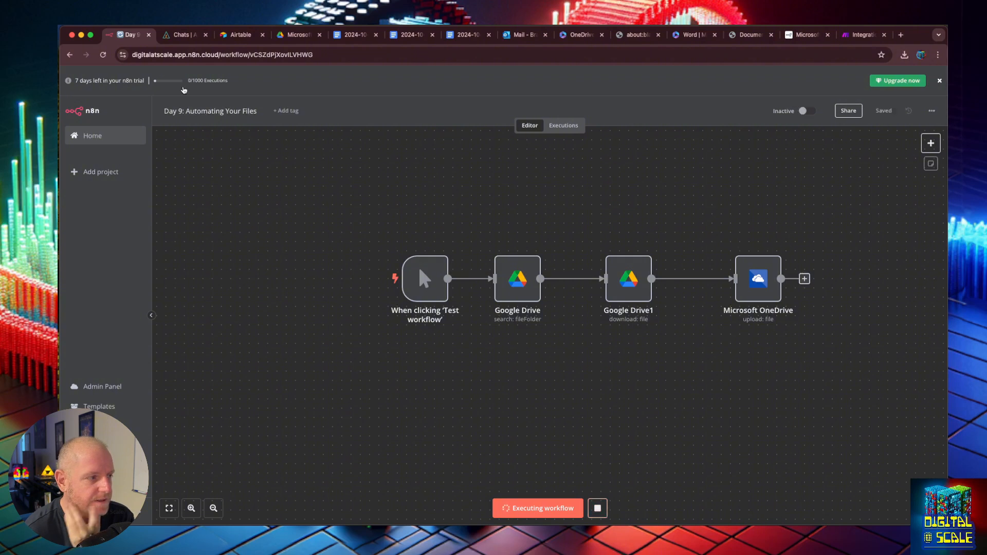
pyautogui.click(102, 55)
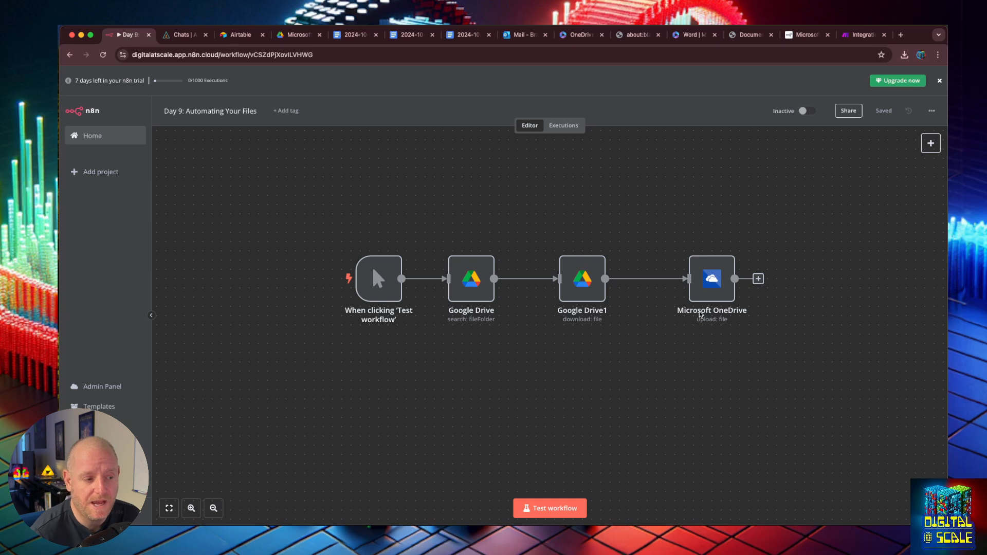
pyautogui.click(548, 506)
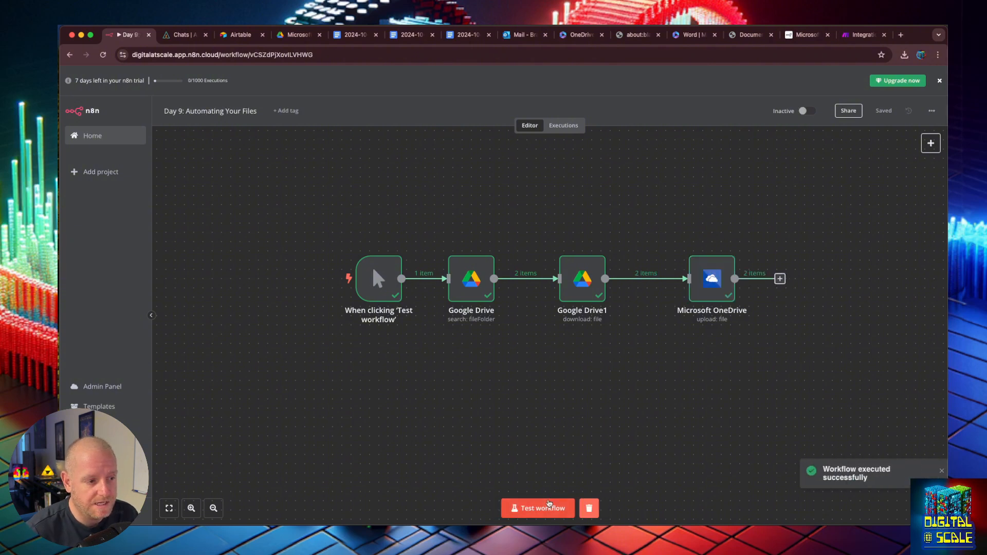
pyautogui.click(579, 34)
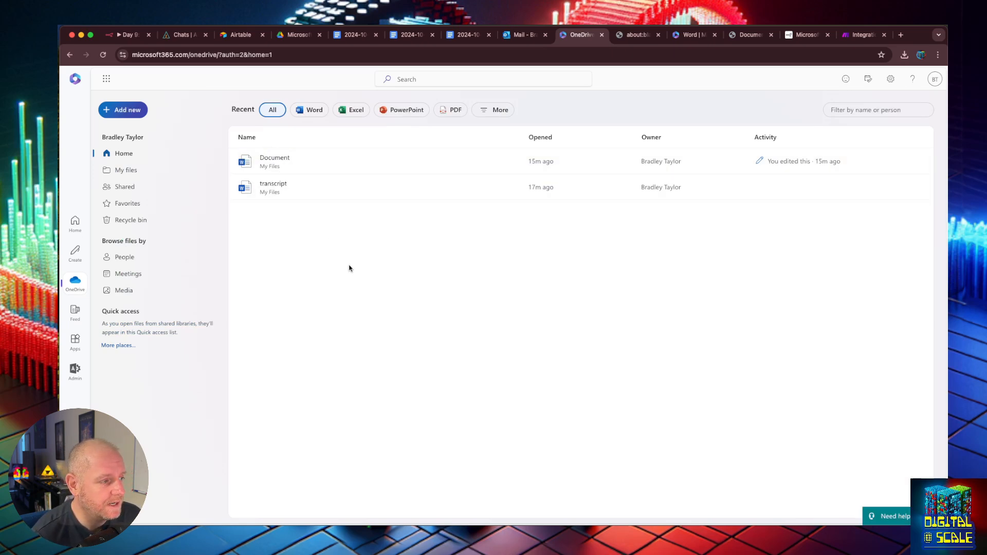
# - Open OneDrive's Google Dropbox folder and download the Day 1 transcript from its preview
pyautogui.click(126, 170)
pyautogui.doubleClick(273, 182)
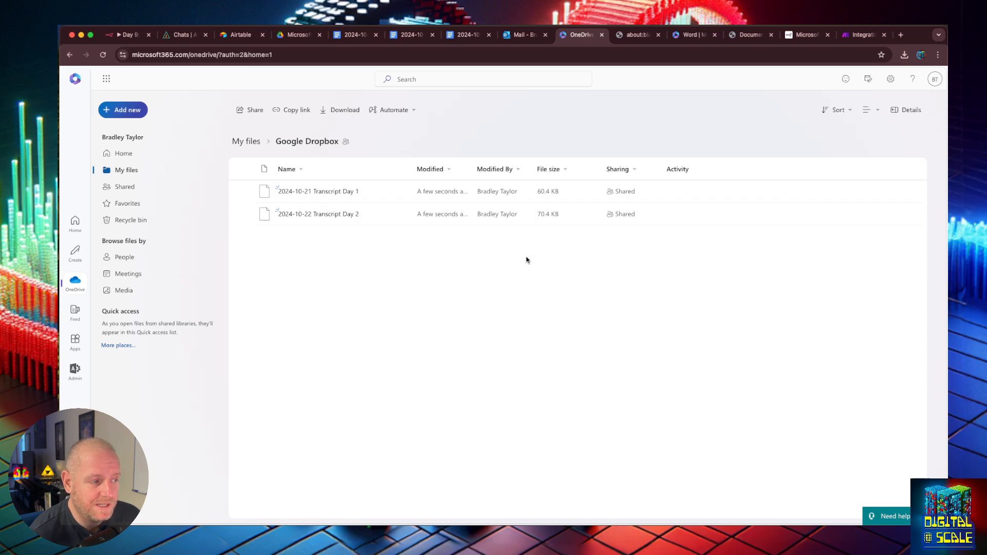
pyautogui.click(317, 192)
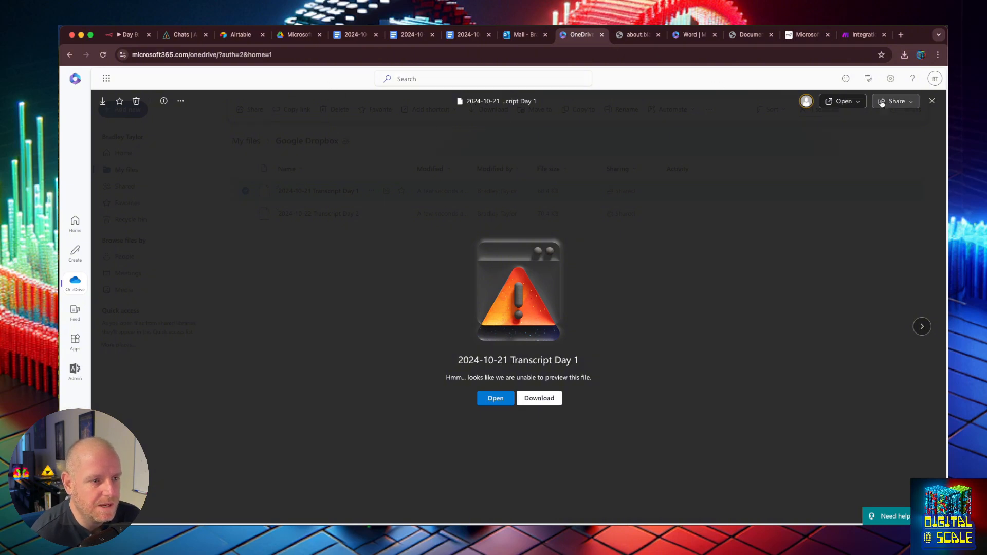
pyautogui.click(932, 102)
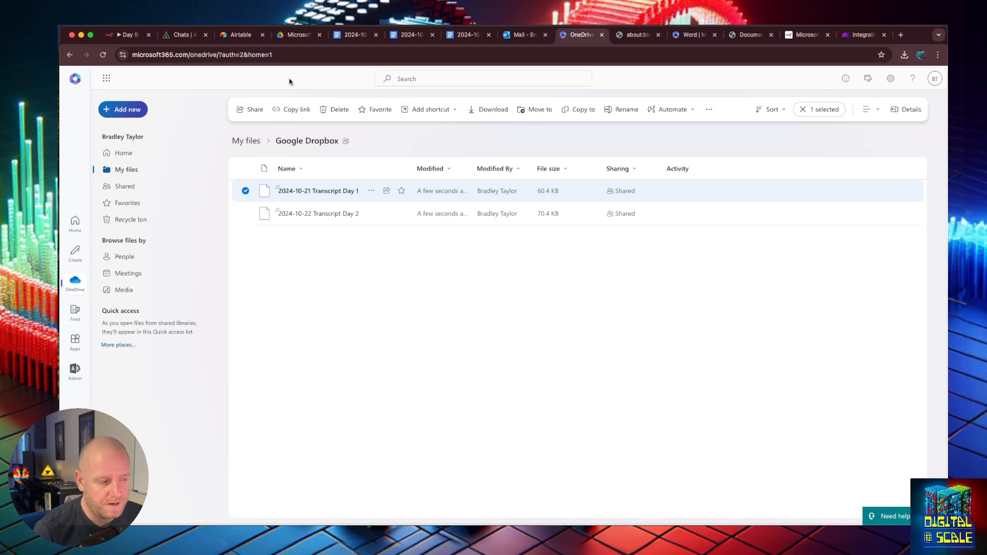
pyautogui.click(311, 191)
pyautogui.click(539, 398)
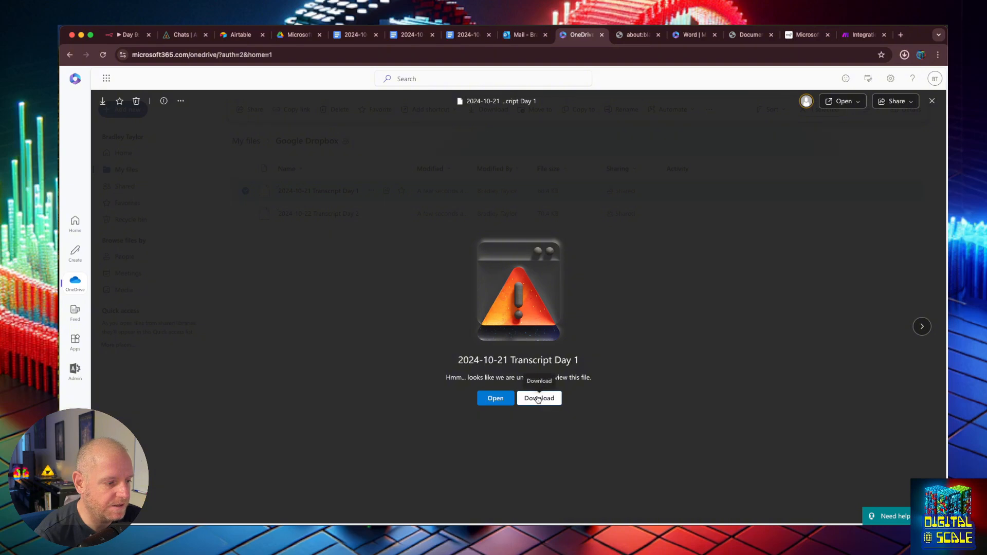
# - Read the Day 1 transcript in TextEdit, then move n8n's OneDrive node further right
pyautogui.click(879, 76)
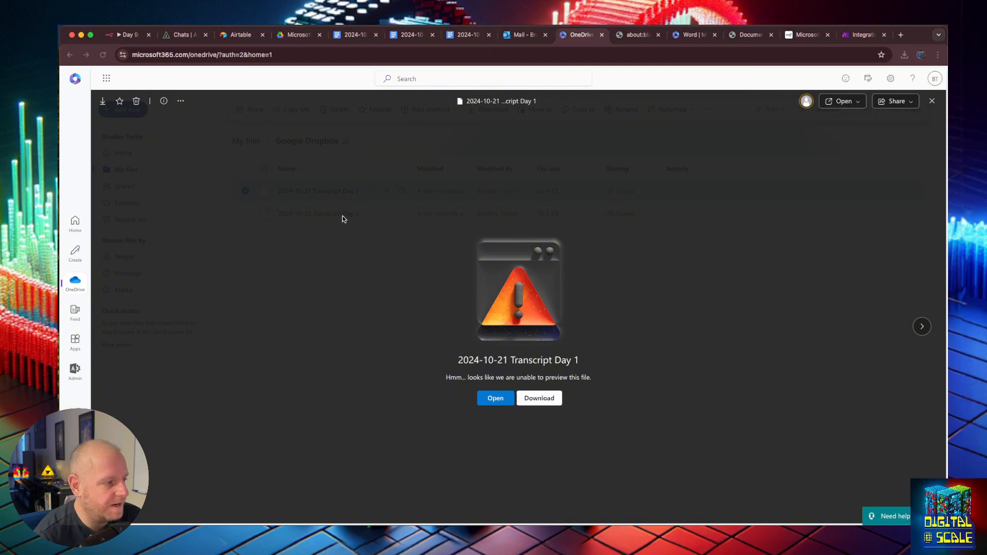
pyautogui.doubleClick(117, 309)
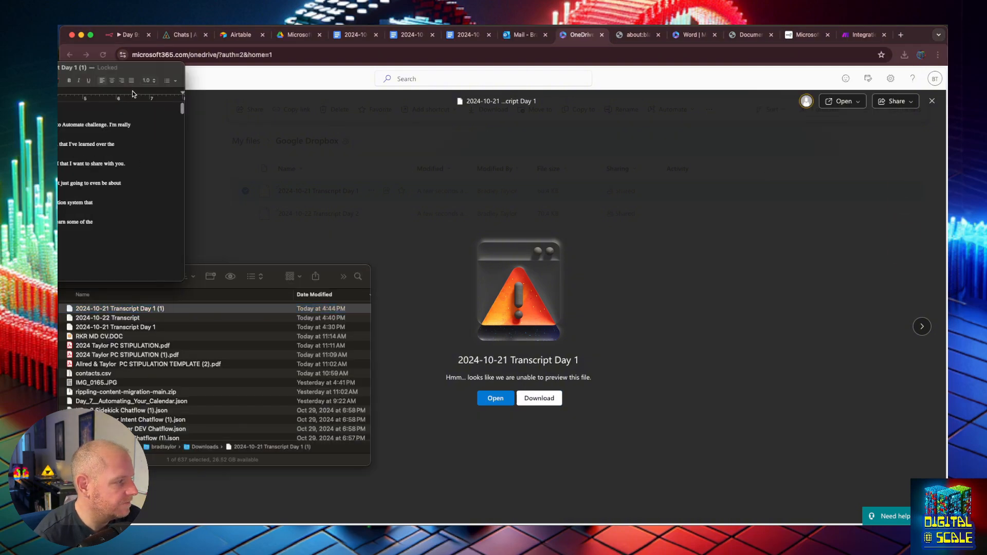
pyautogui.moveTo(131, 68); pyautogui.dragTo(735, 148)
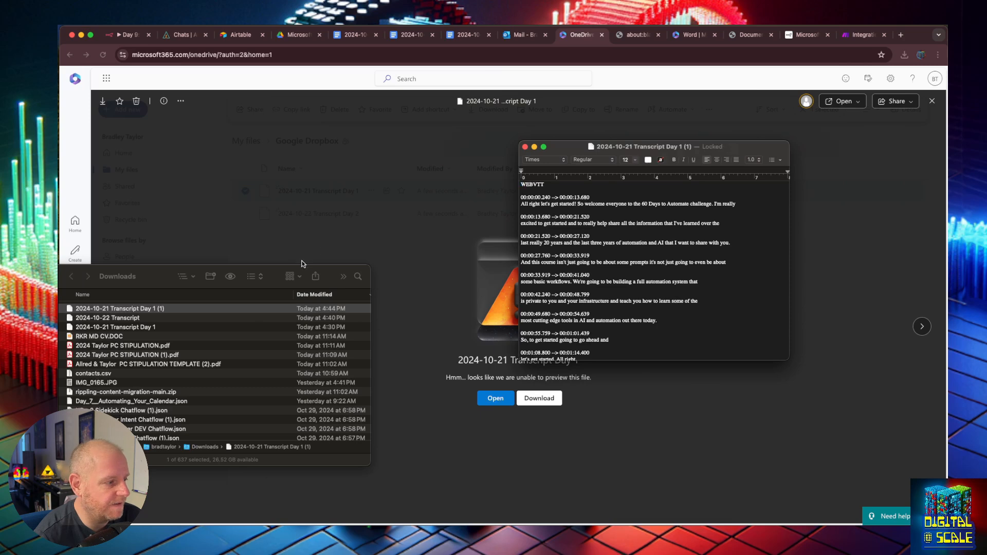
pyautogui.moveTo(302, 273); pyautogui.dragTo(59, 237)
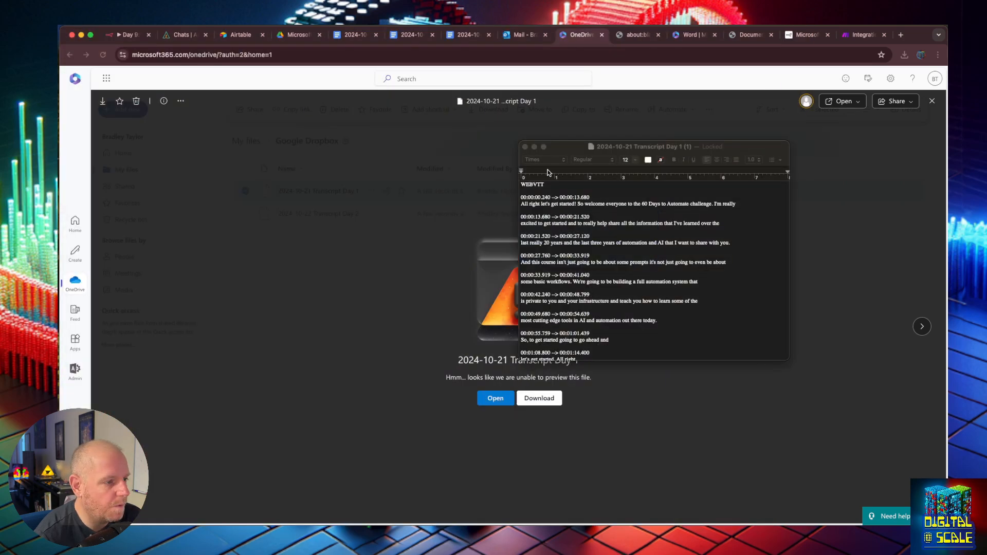
pyautogui.click(525, 147)
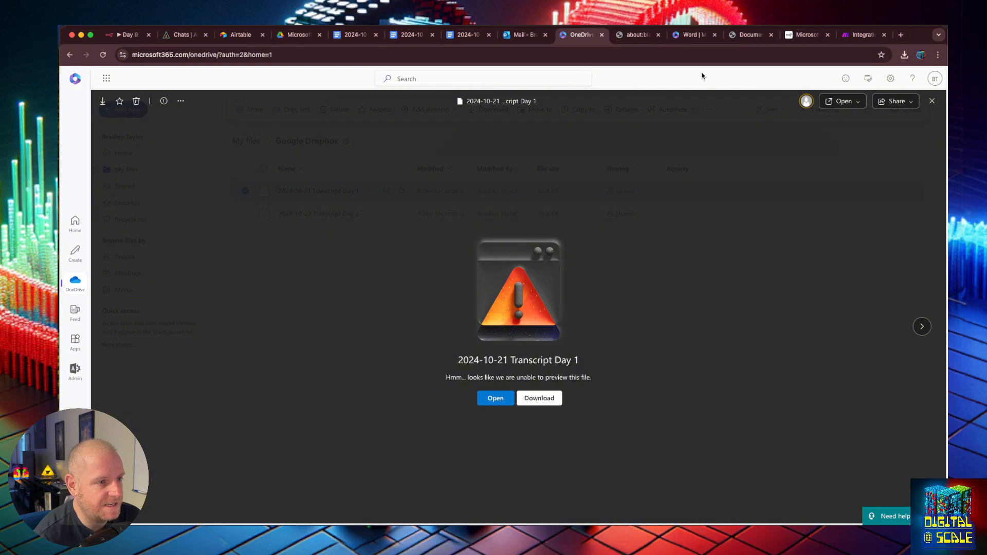
pyautogui.press('Escape')
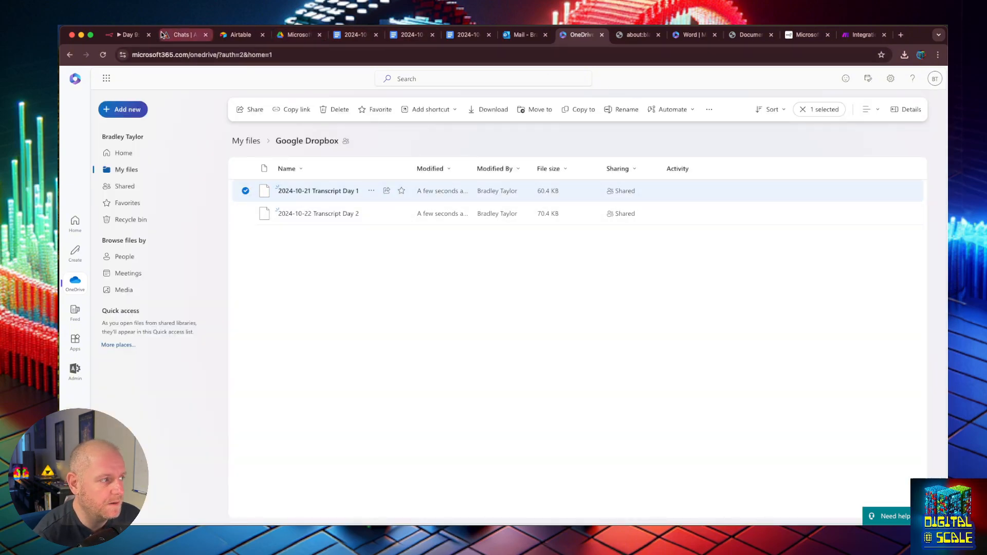
pyautogui.click(126, 35)
pyautogui.moveTo(719, 285); pyautogui.dragTo(802, 286)
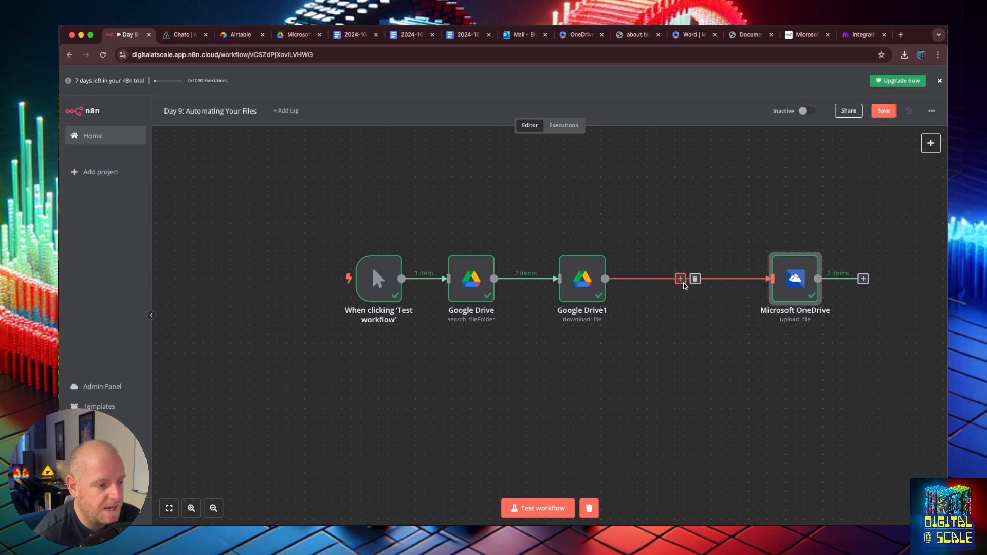
# - Search 'micro' for a node between Google Drive1 and OneDrive, then spread Make's modules apart
pyautogui.click(680, 278)
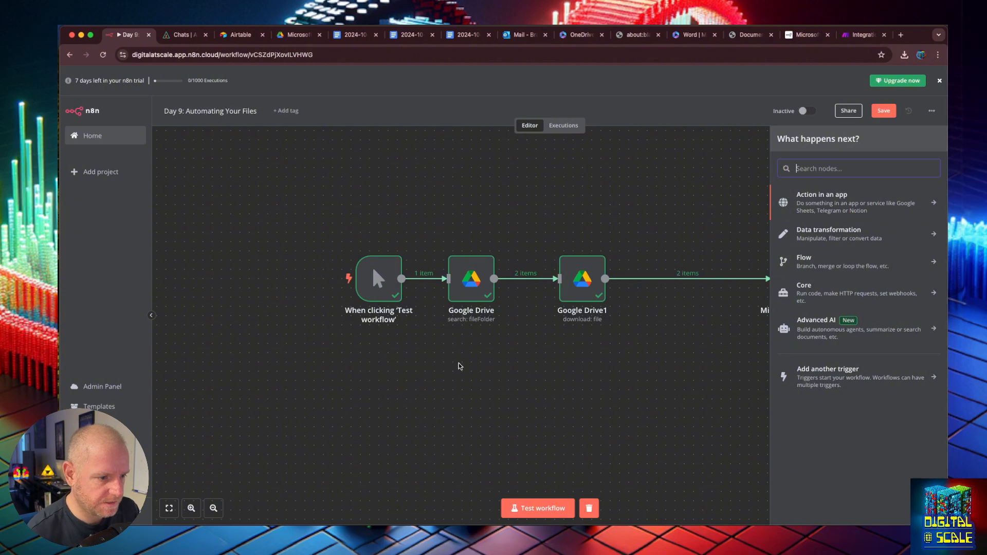
pyautogui.write('micro')
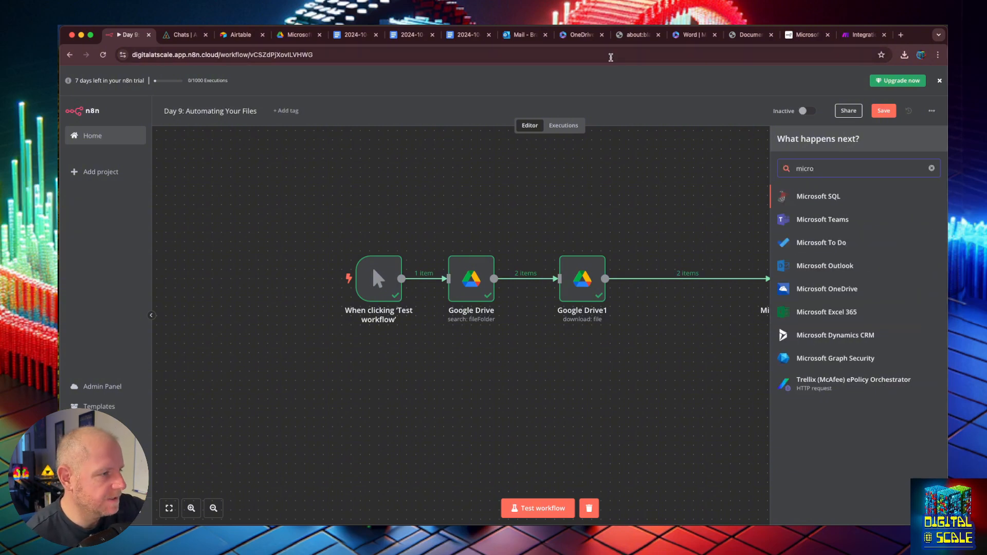
pyautogui.click(855, 37)
pyautogui.moveTo(737, 270); pyautogui.dragTo(831, 257)
pyautogui.moveTo(437, 272); pyautogui.dragTo(267, 272)
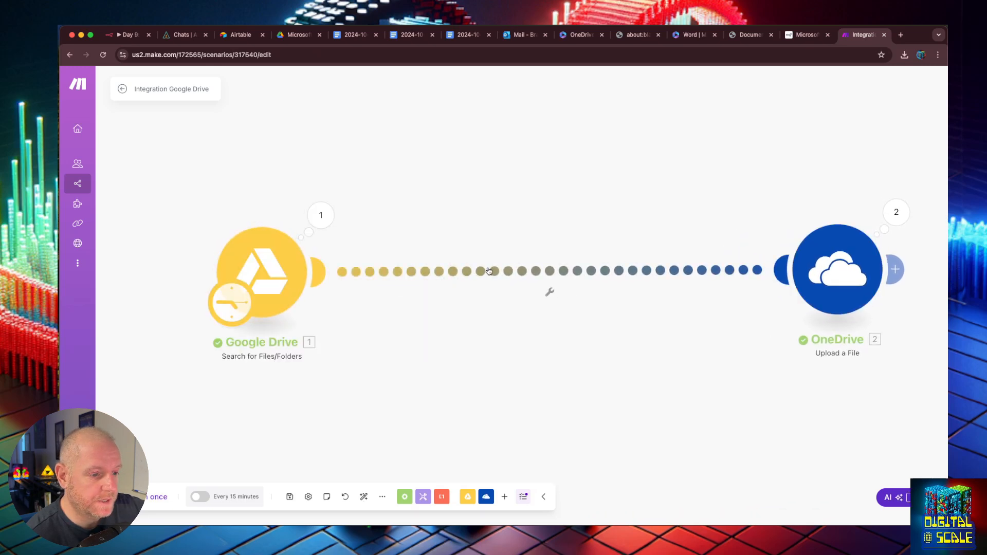
# - Insert a Google Drive Download a File module mapped to the search's File ID, then run once
pyautogui.click(544, 272)
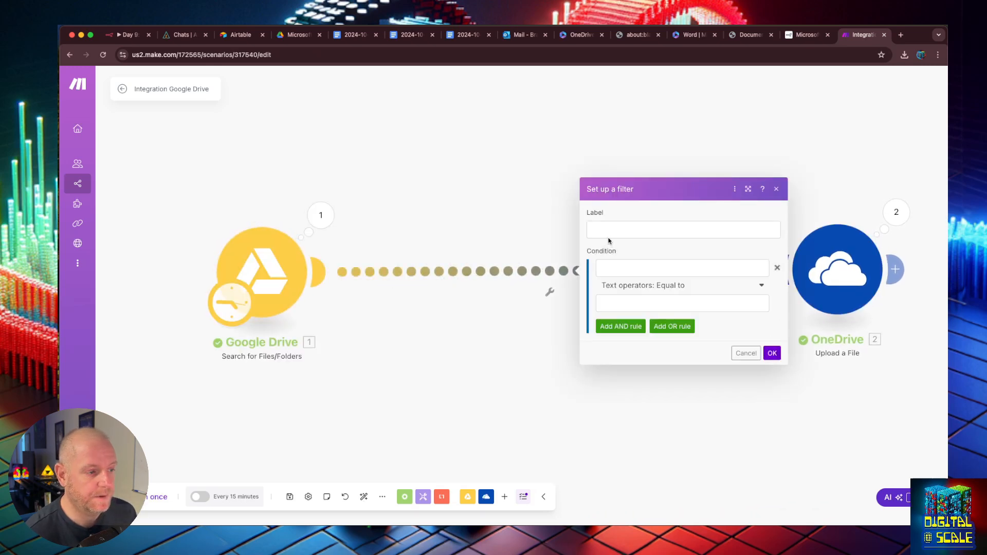
pyautogui.click(746, 353)
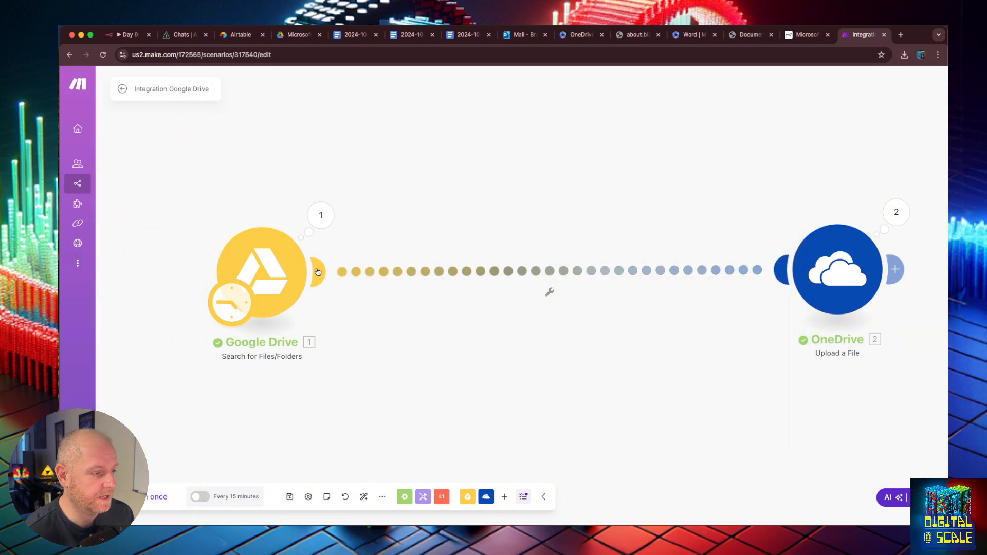
pyautogui.click(539, 271)
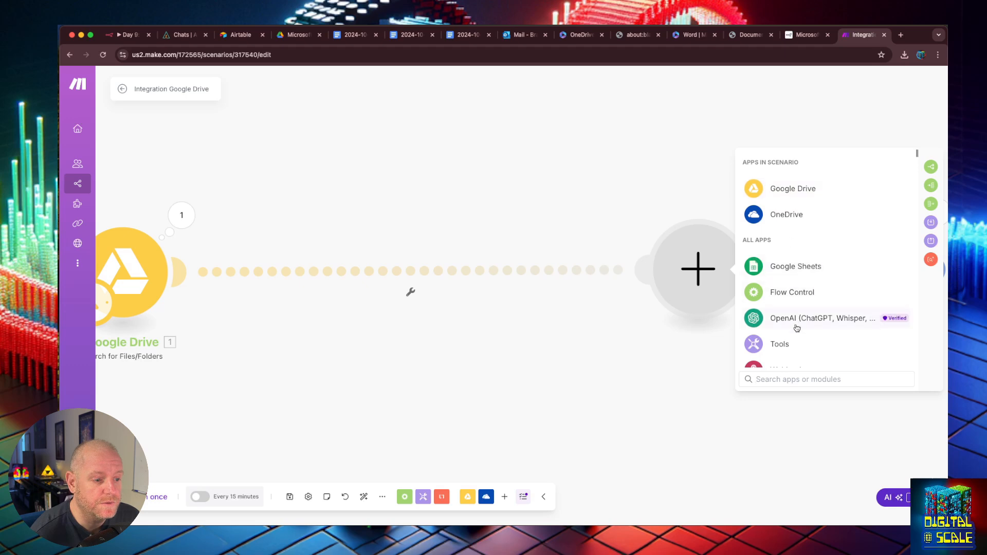
pyautogui.click(783, 192)
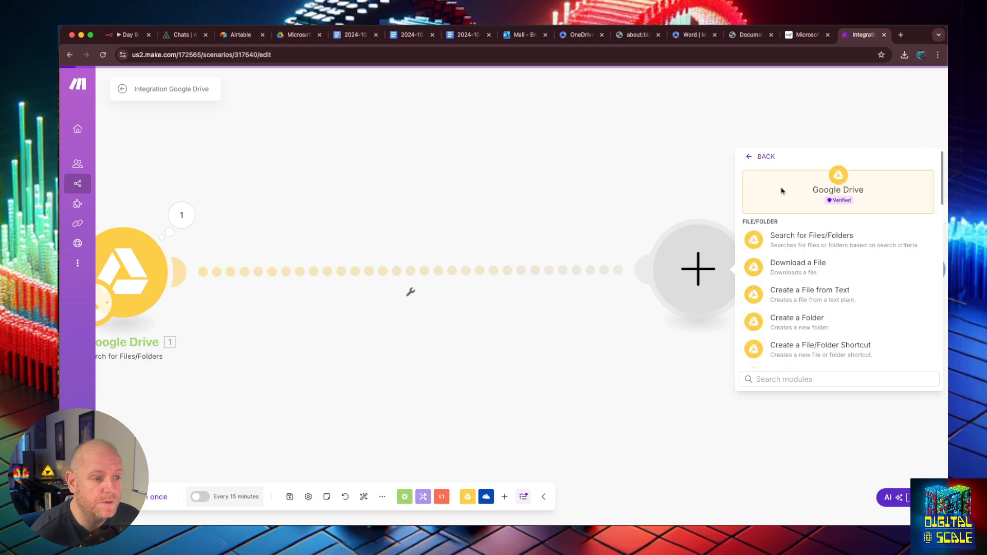
pyautogui.click(785, 263)
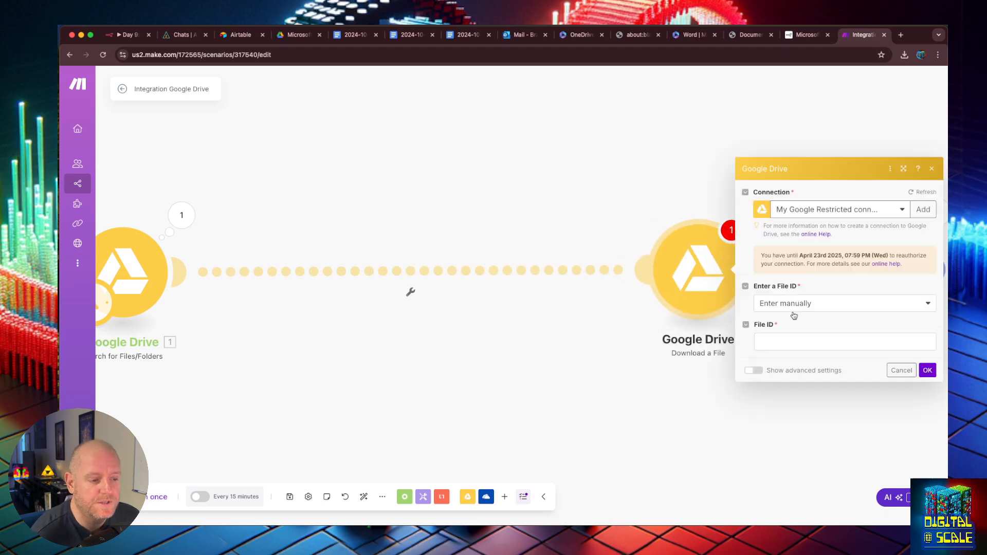
pyautogui.click(789, 335)
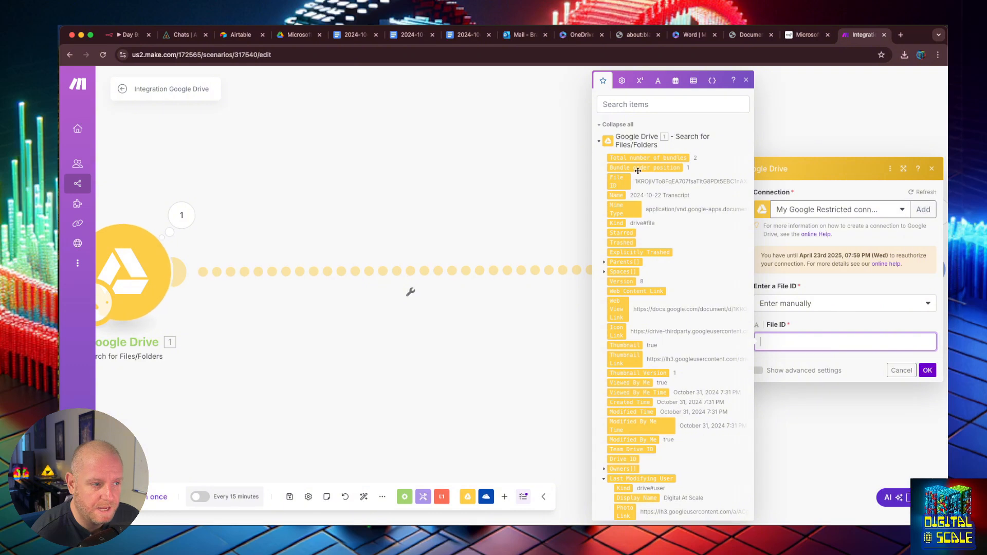
pyautogui.moveTo(623, 181); pyautogui.dragTo(812, 339)
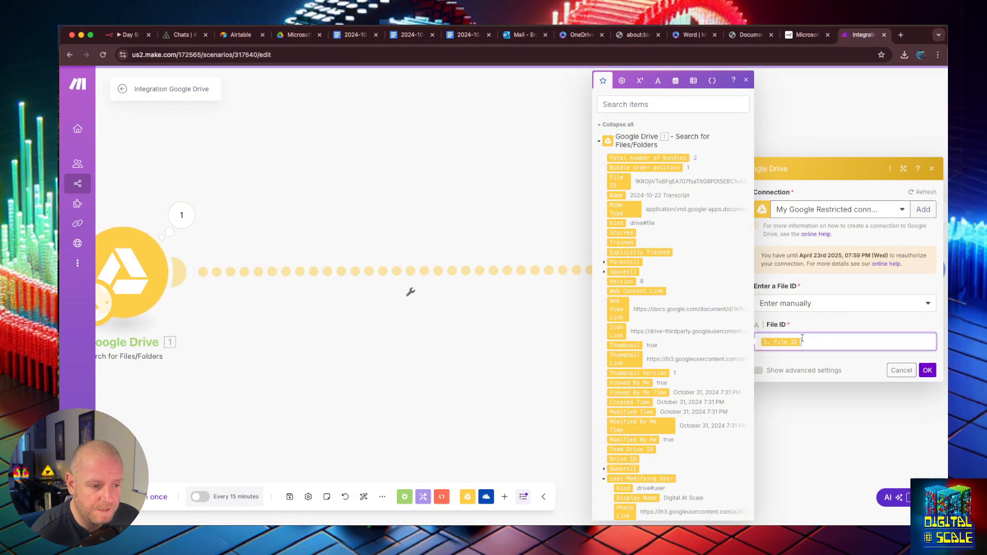
pyautogui.click(925, 375)
pyautogui.moveTo(540, 259); pyautogui.dragTo(487, 269)
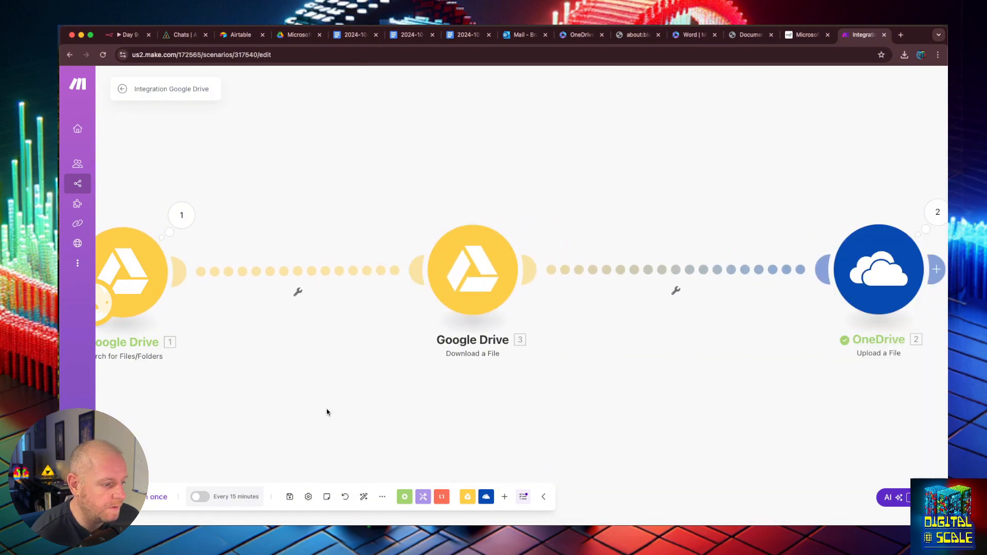
pyautogui.click(136, 496)
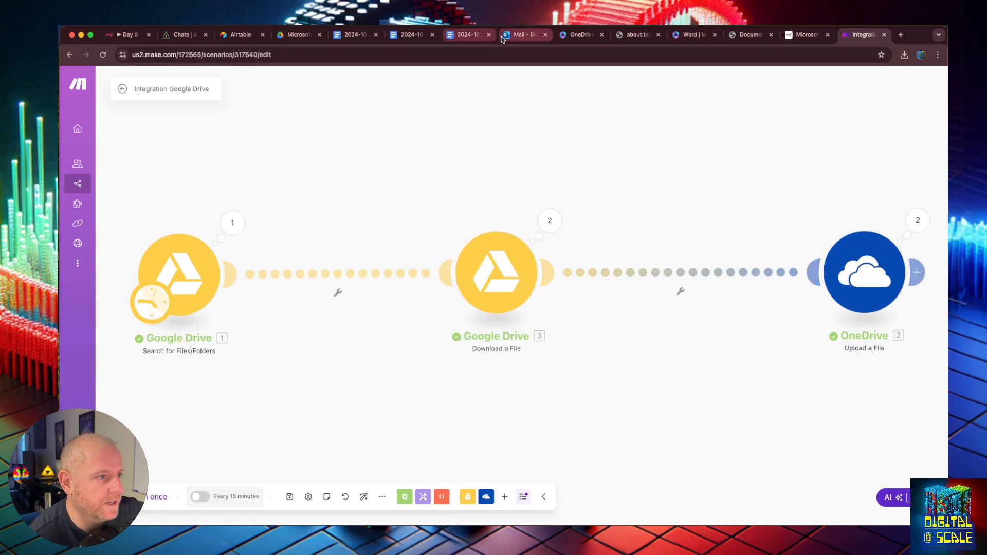
# - Reload OneDrive's Google Dropbox folder to confirm Day 1 and Day 2 transcripts are 97 bytes each
pyautogui.click(578, 35)
pyautogui.click(597, 261)
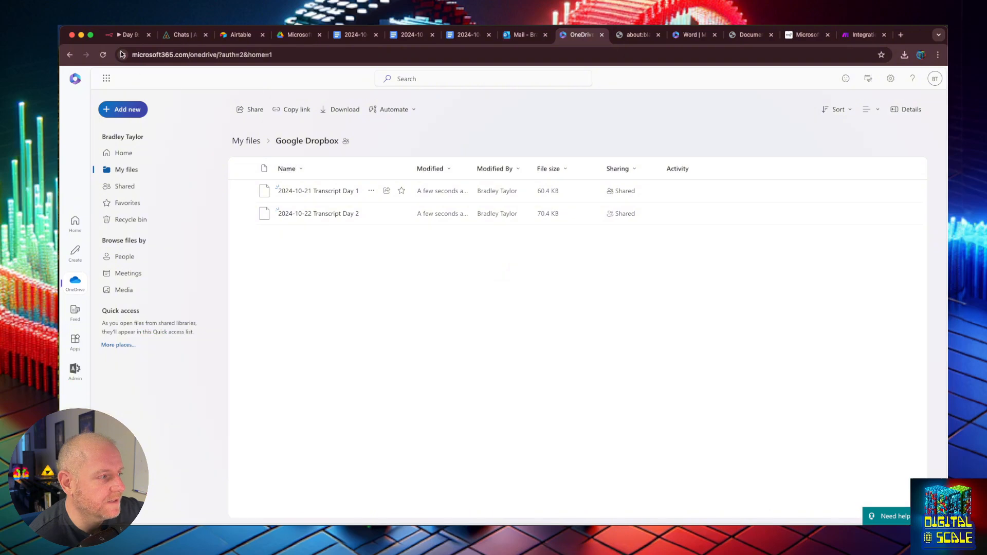
pyautogui.click(103, 55)
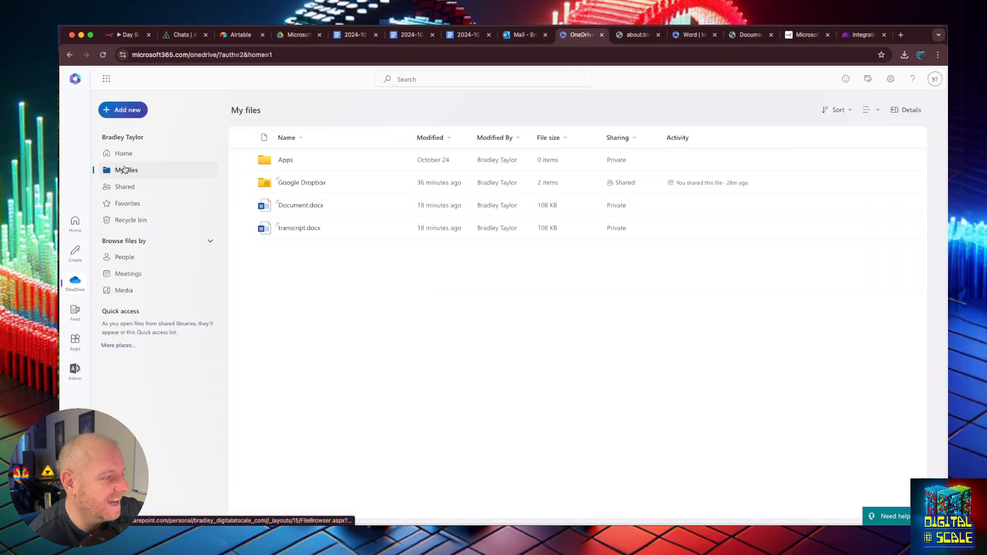
pyautogui.click(300, 183)
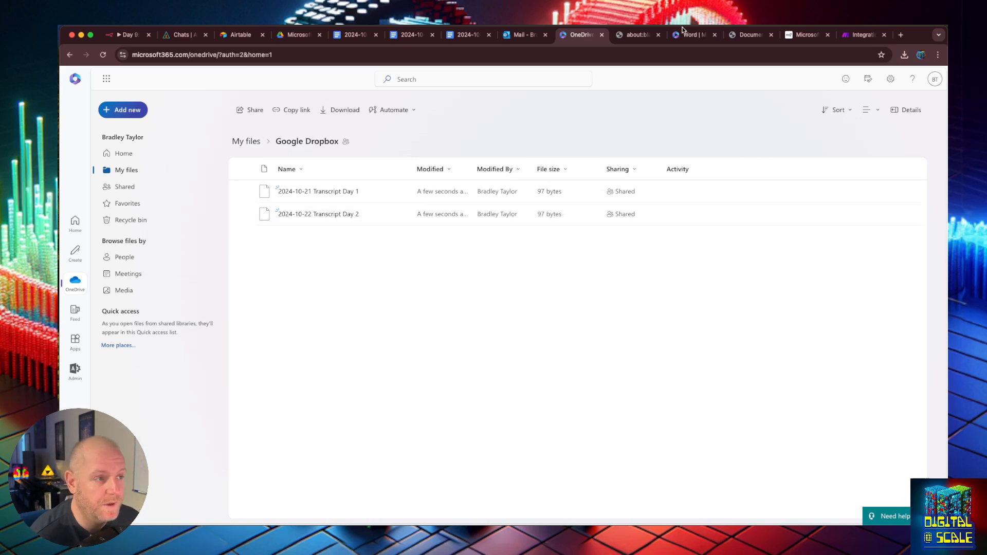
pyautogui.click(517, 33)
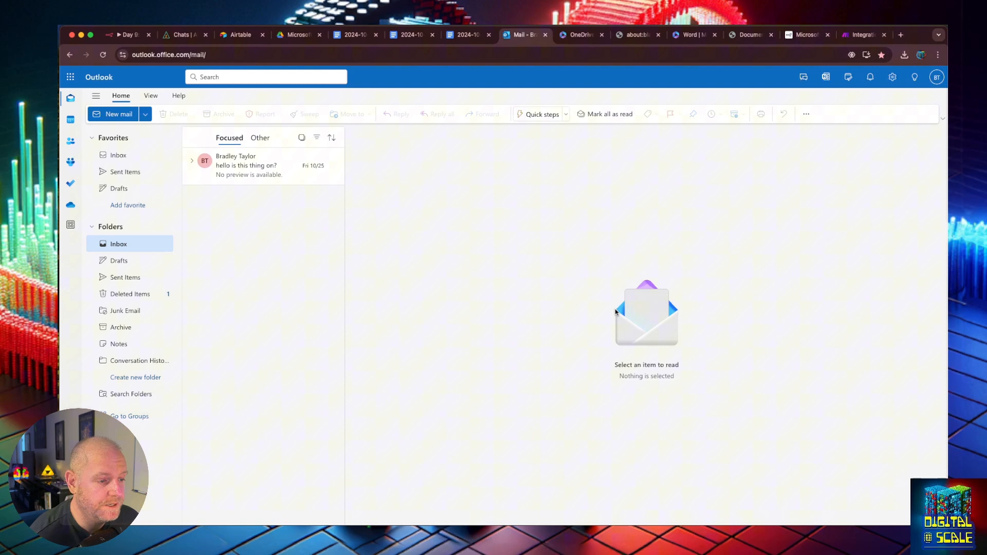
pyautogui.click(457, 41)
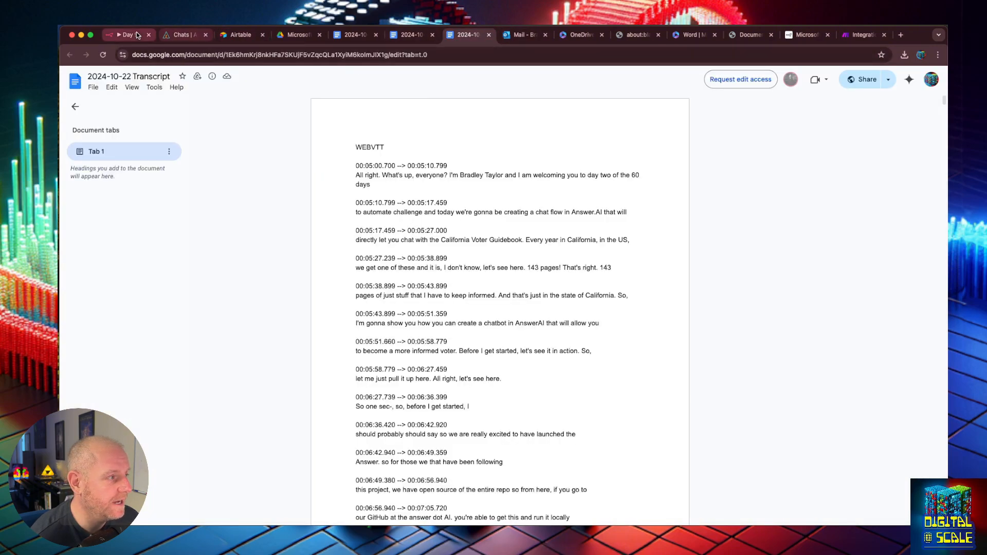
pyautogui.click(858, 37)
pyautogui.moveTo(889, 266); pyautogui.dragTo(813, 266)
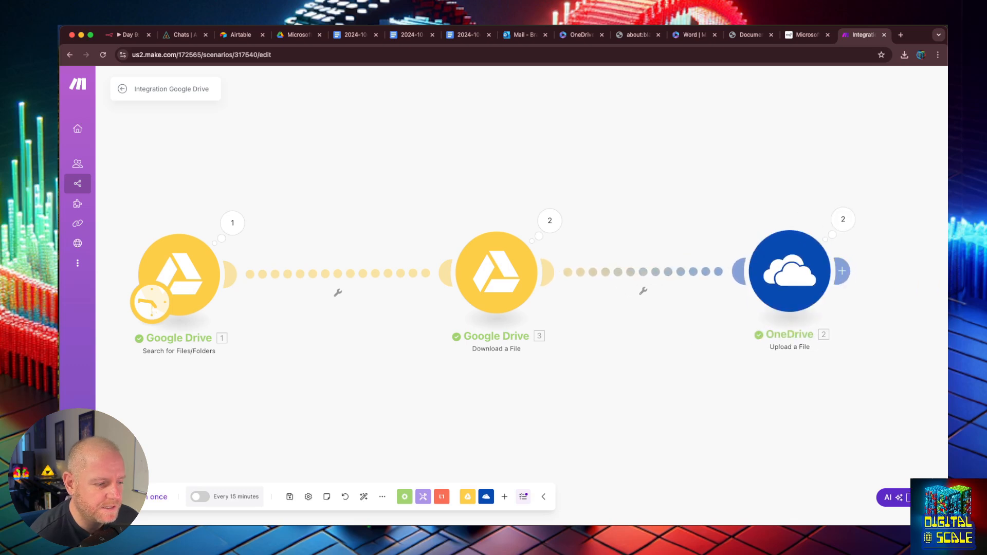
pyautogui.click(504, 497)
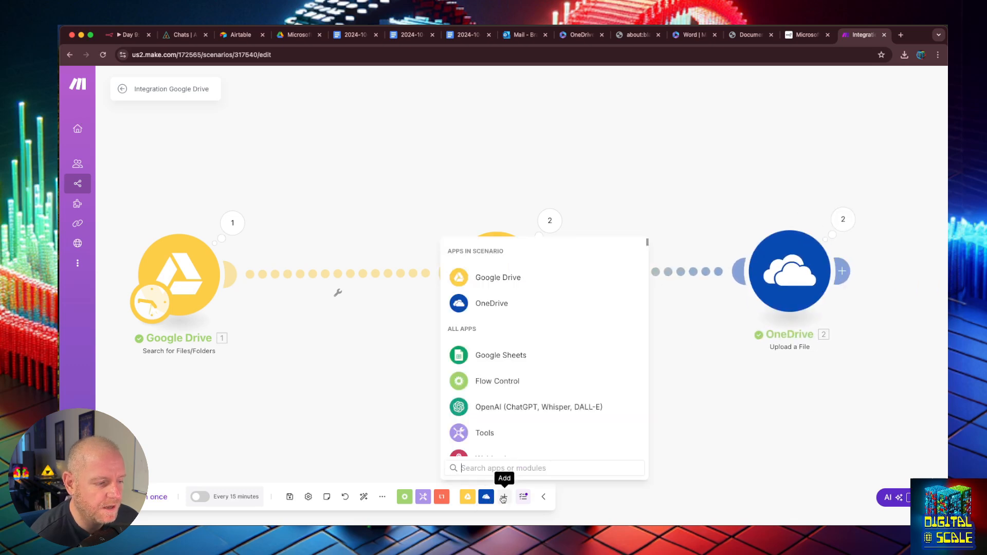
pyautogui.write('word')
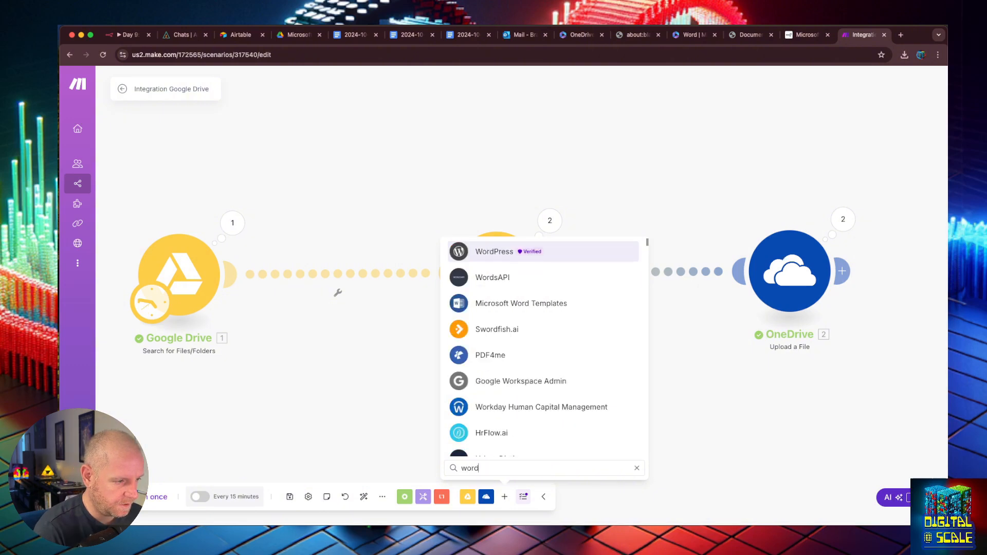
pyautogui.scroll(-1, 491, 346)
pyautogui.scroll(-10, 491, 345)
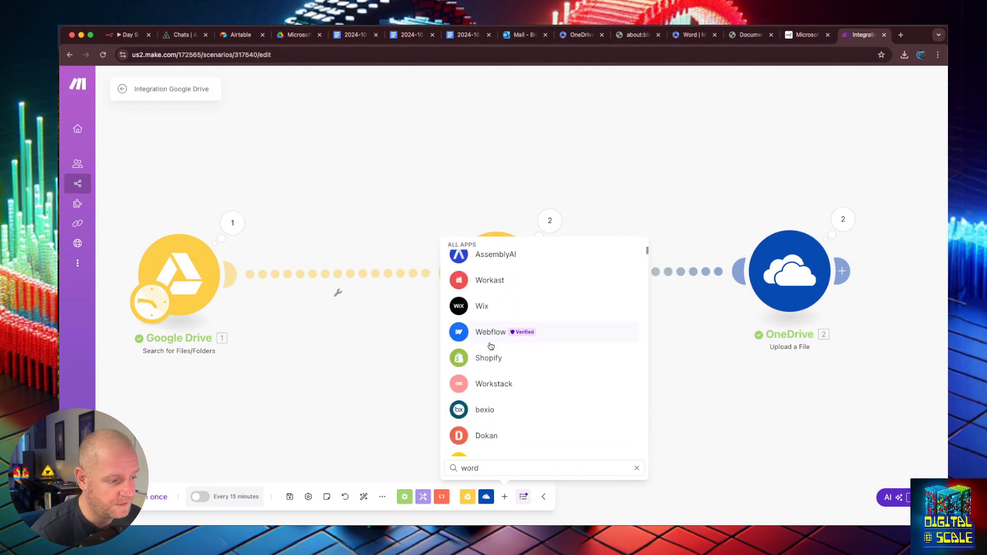
pyautogui.click(694, 461)
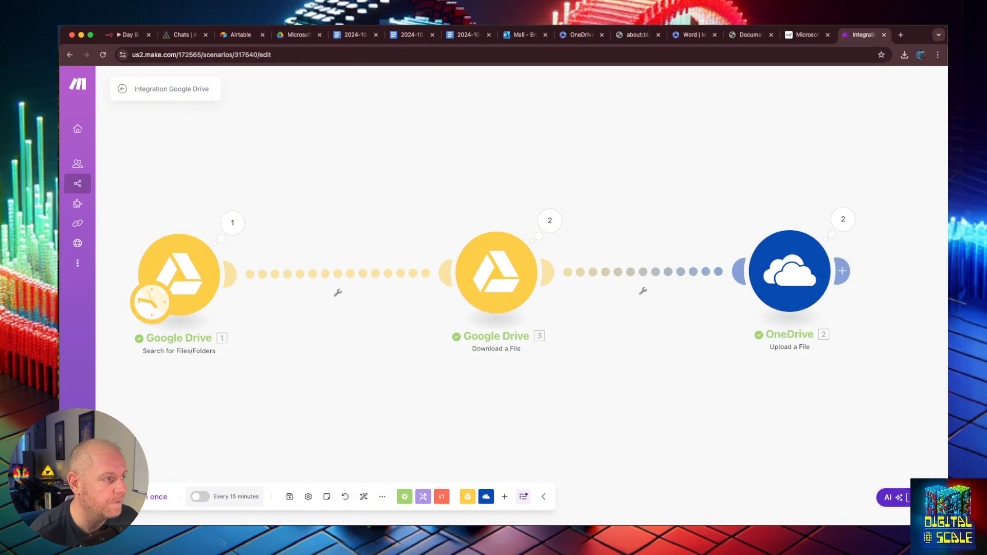
# - Copy the four workflow nodes and paste a duplicate chain below the original
pyautogui.click(144, 35)
pyautogui.click(480, 172)
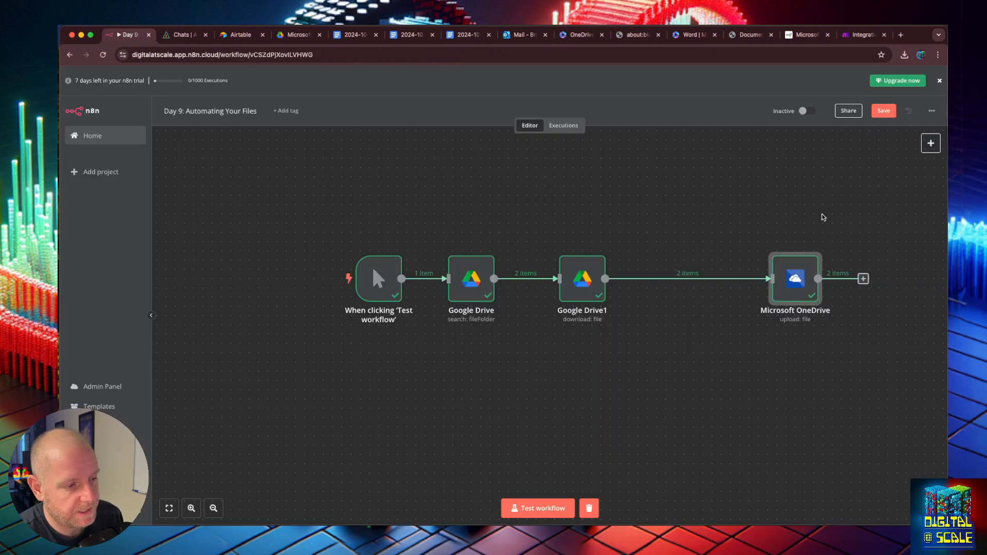
pyautogui.moveTo(849, 207); pyautogui.dragTo(325, 361)
pyautogui.press('super+c')
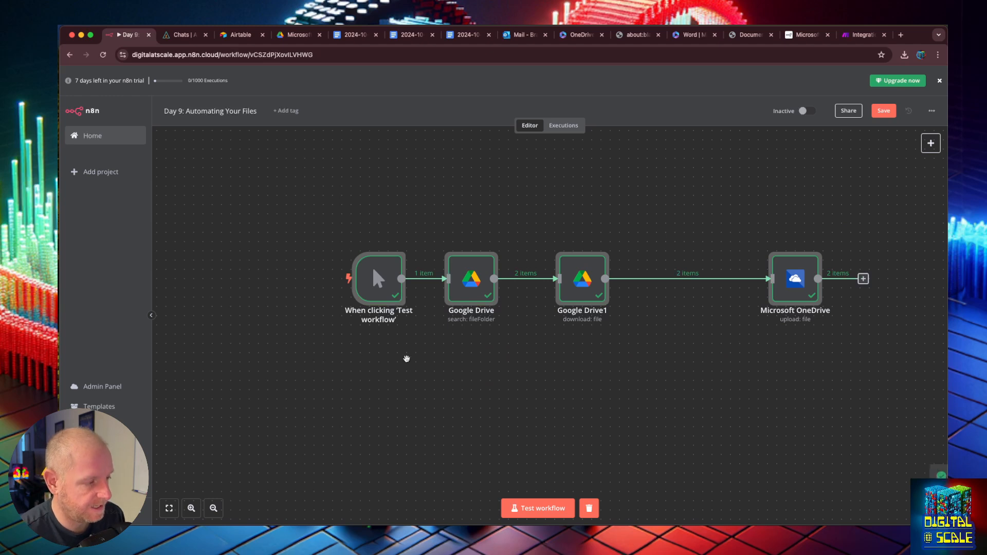
pyautogui.click(467, 344)
pyautogui.moveTo(592, 290)
pyautogui.mouseDown()
pyautogui.moveTo(604, 342)
pyautogui.moveTo(597, 320)
pyautogui.moveTo(610, 290)
pyautogui.mouseUp()
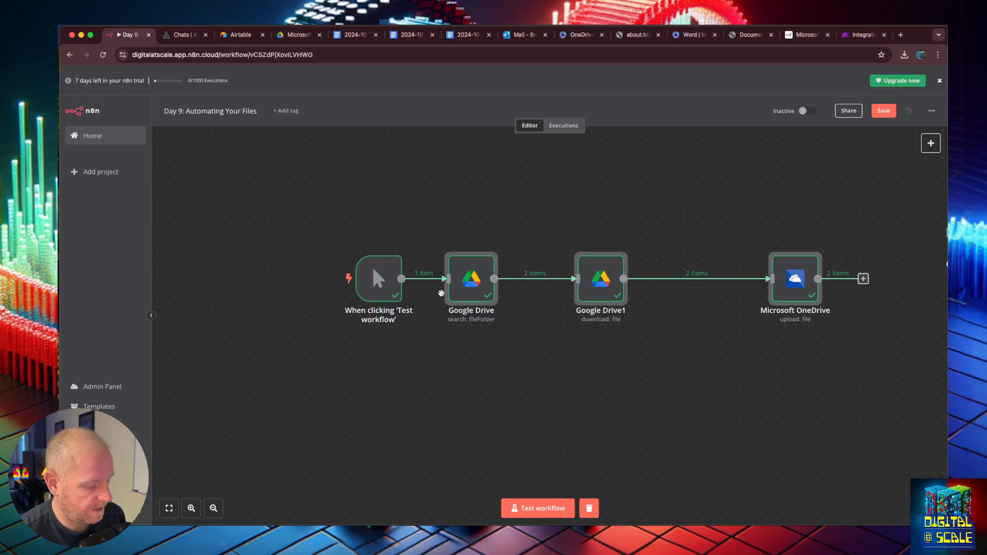
pyautogui.press('super+v')
pyautogui.click(719, 358)
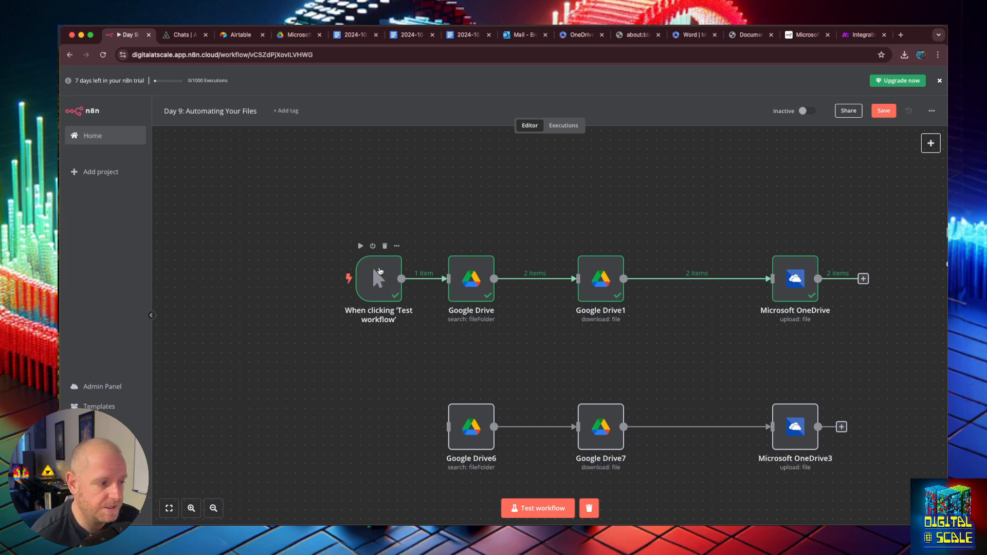
# - Connect the manual test trigger to Google Drive6 and delete the Microsoft OneDrive3 node
pyautogui.moveTo(379, 271); pyautogui.dragTo(370, 419)
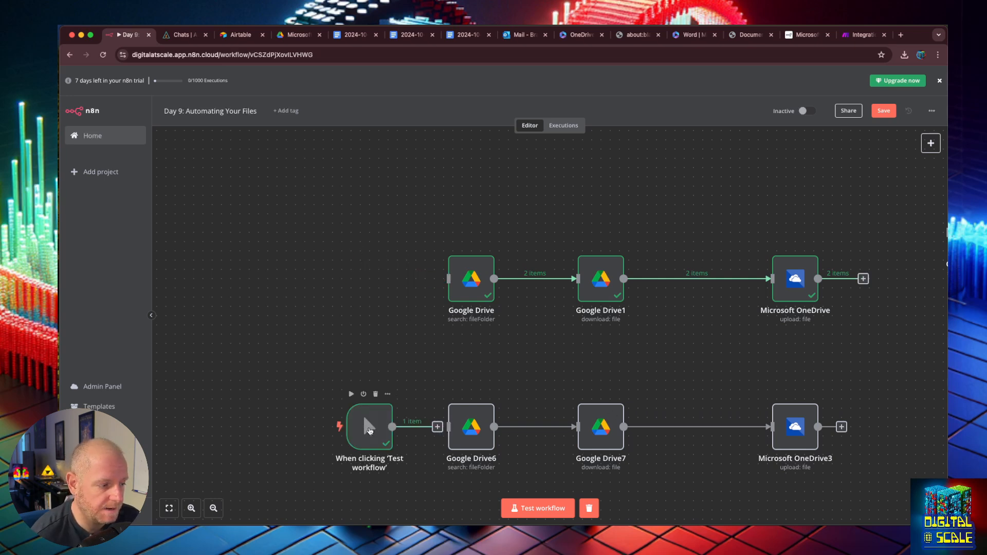
pyautogui.moveTo(442, 429); pyautogui.dragTo(448, 427)
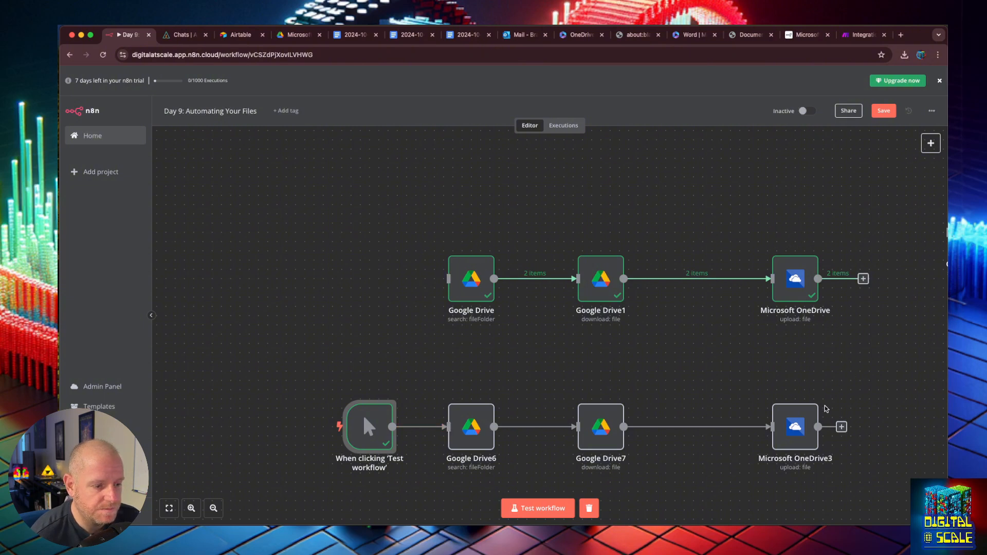
pyautogui.click(801, 394)
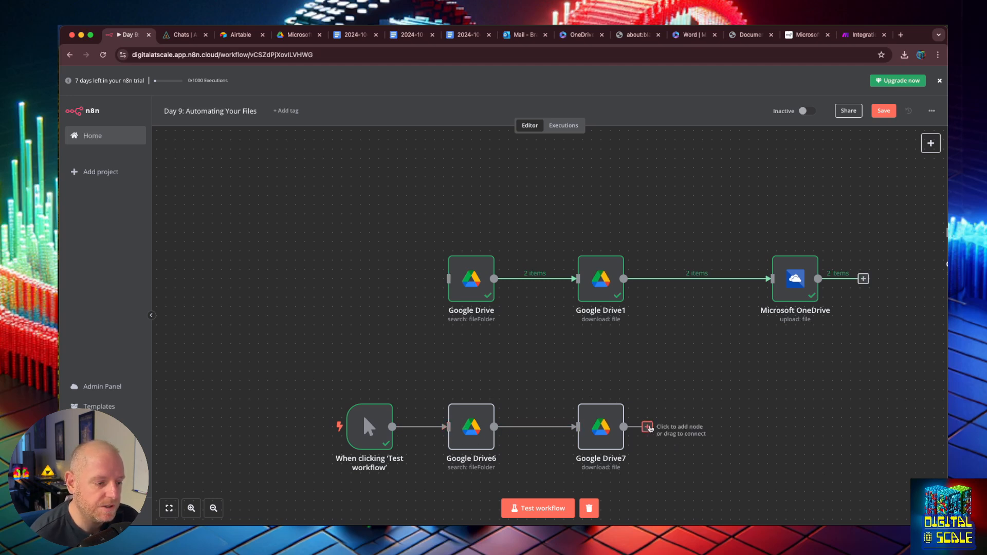
# - Add a Basic LLM Chain node after Google Drive7, found by searching 'llm'
pyautogui.click(647, 427)
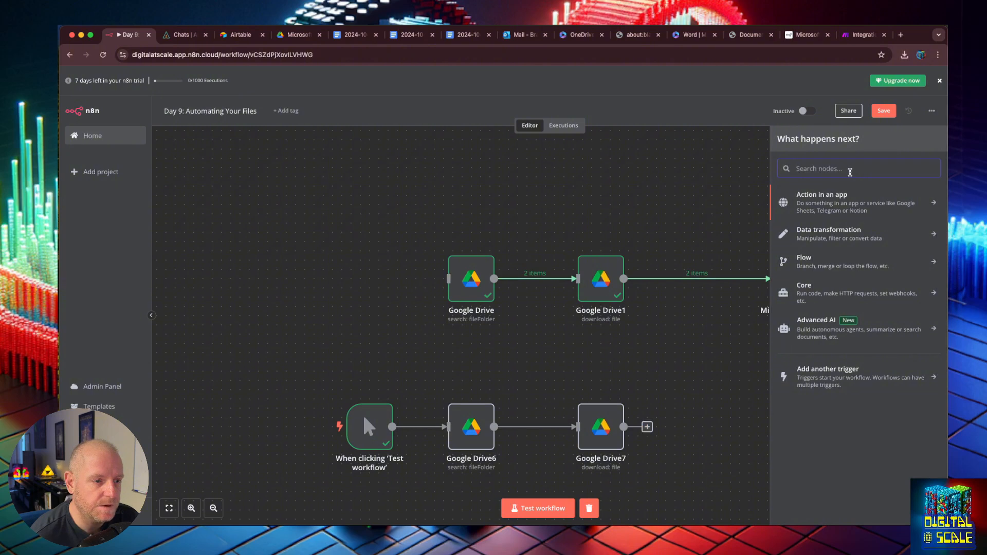
pyautogui.write('llm')
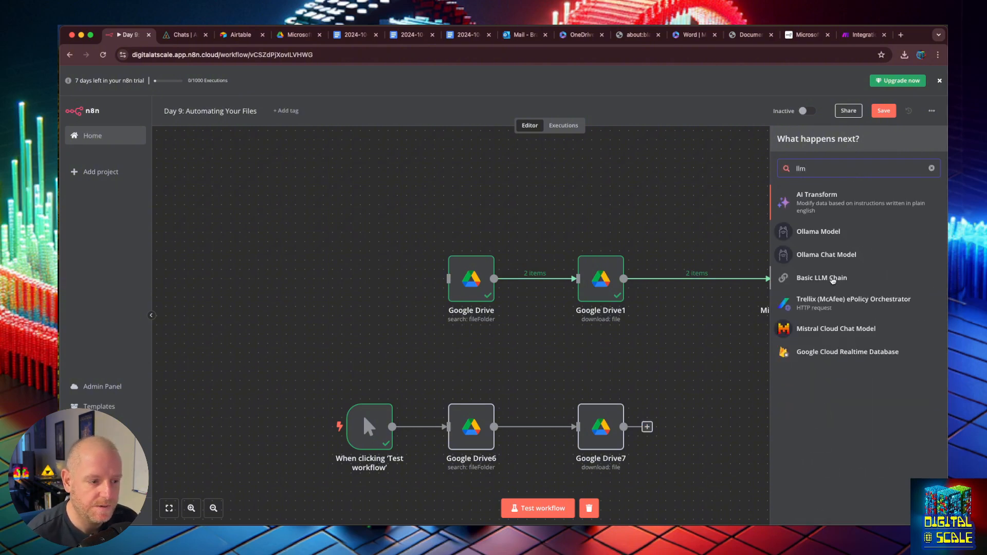
pyautogui.click(833, 278)
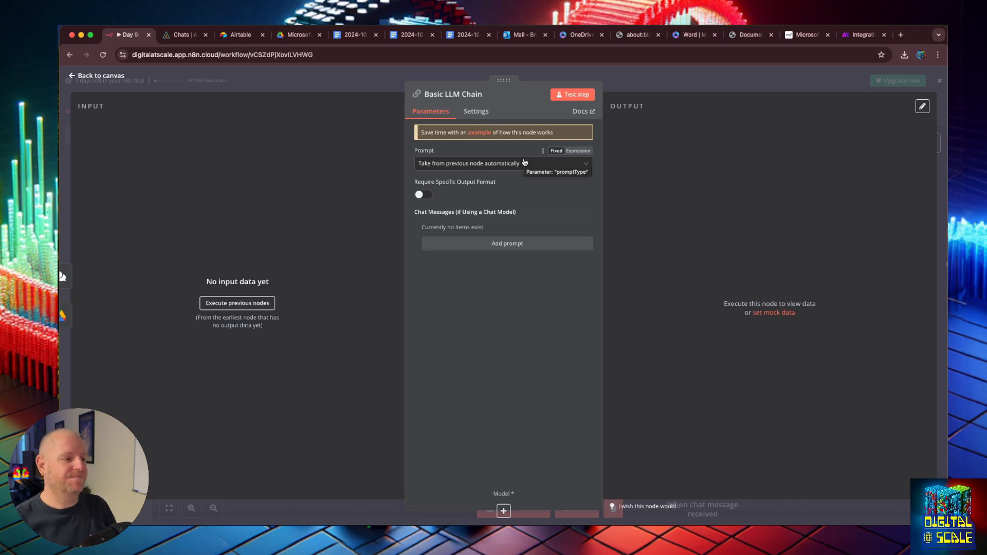
# - Set the chain's prompt source to Define below with Text in expression mode, in the full editor
pyautogui.click(550, 165)
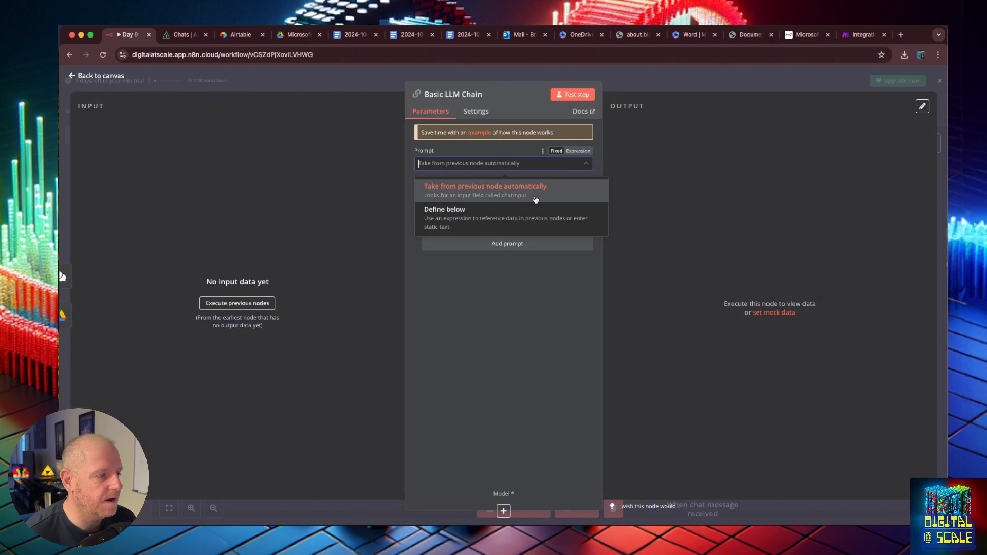
pyautogui.click(524, 225)
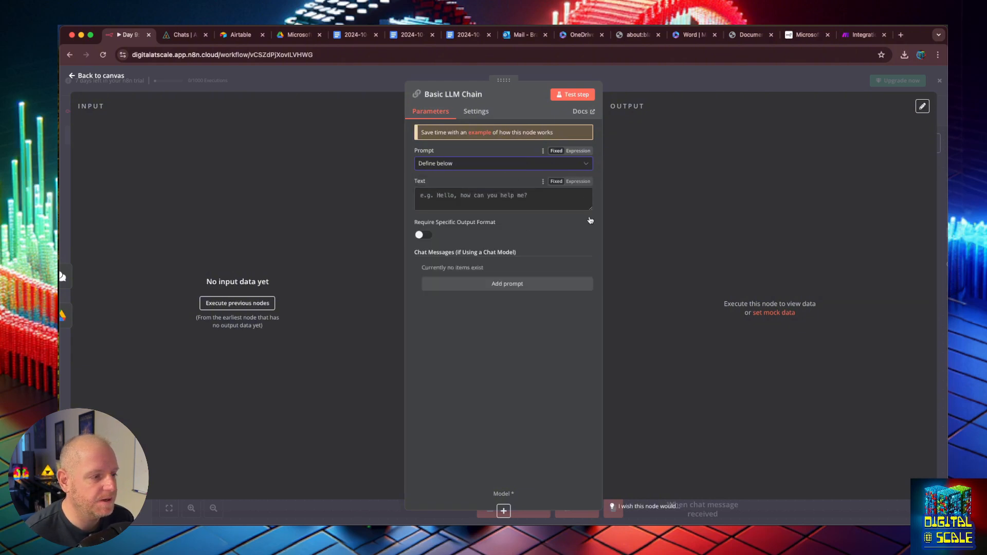
pyautogui.click(578, 180)
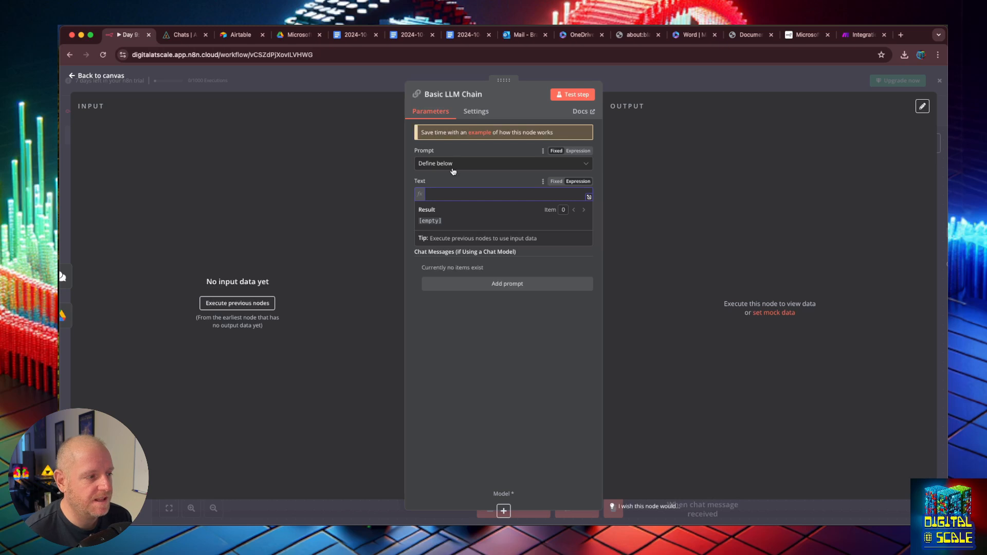
pyautogui.click(469, 166)
pyautogui.click(472, 154)
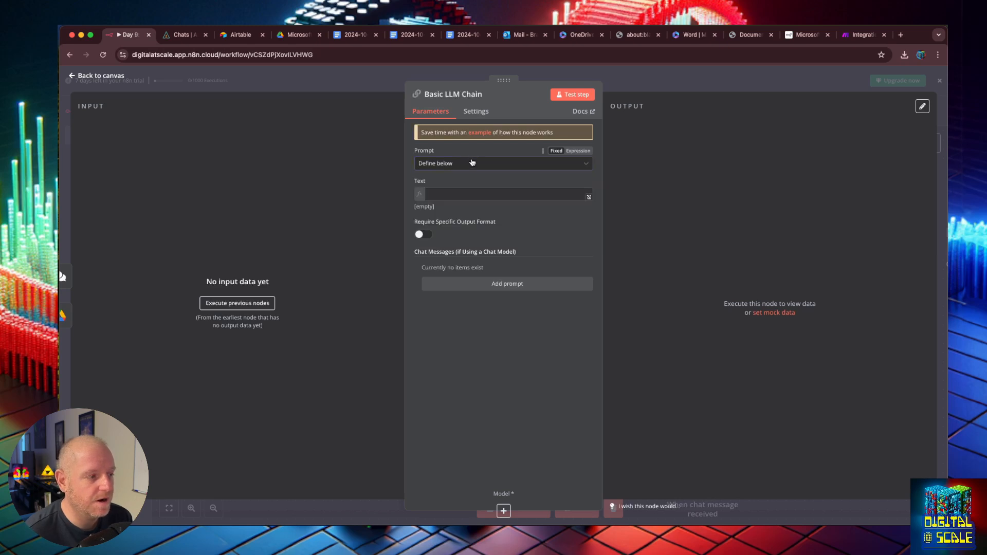
pyautogui.click(481, 192)
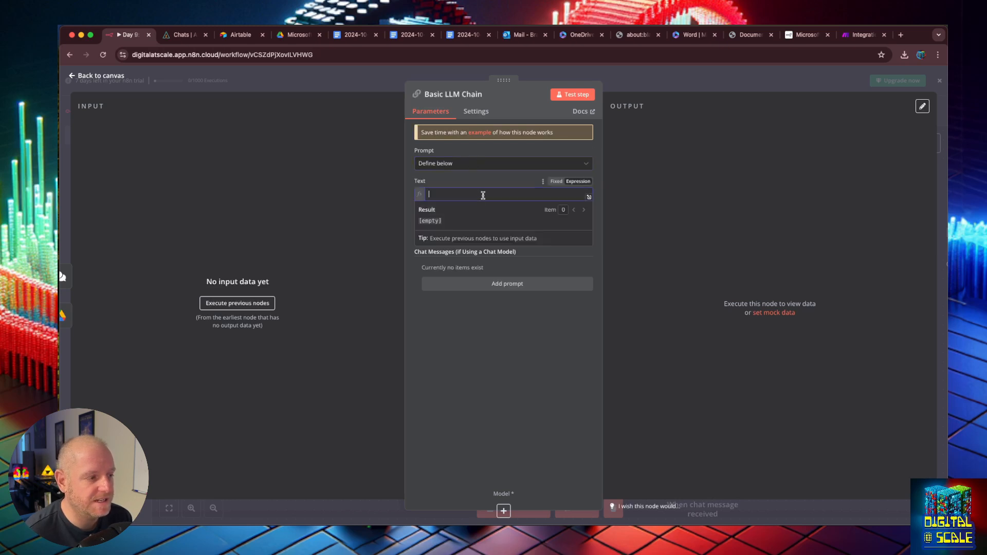
pyautogui.click(590, 188)
pyautogui.click(589, 197)
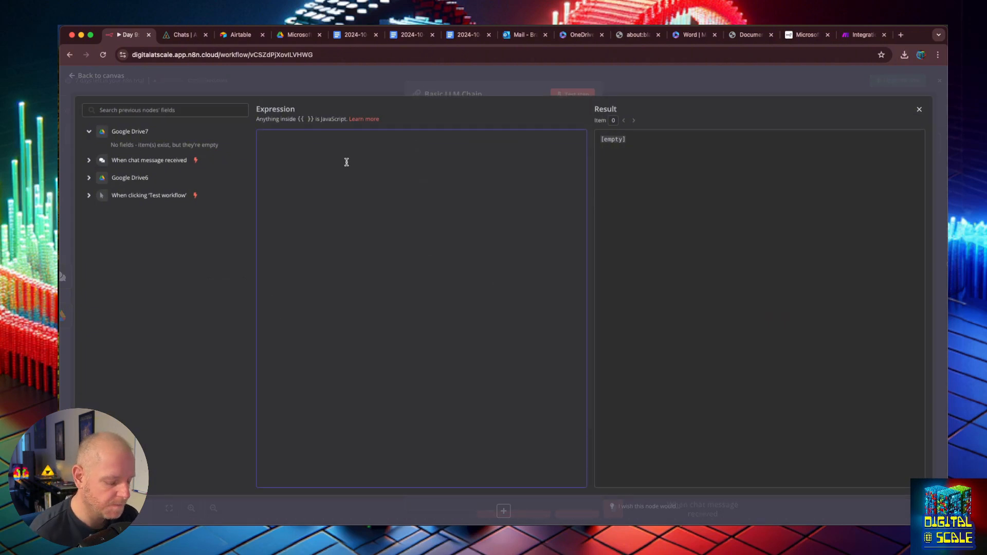
# - Enter the prompt asking for a one-paragraph summary of the document's contents and why it matters
pyautogui.write('I wan')
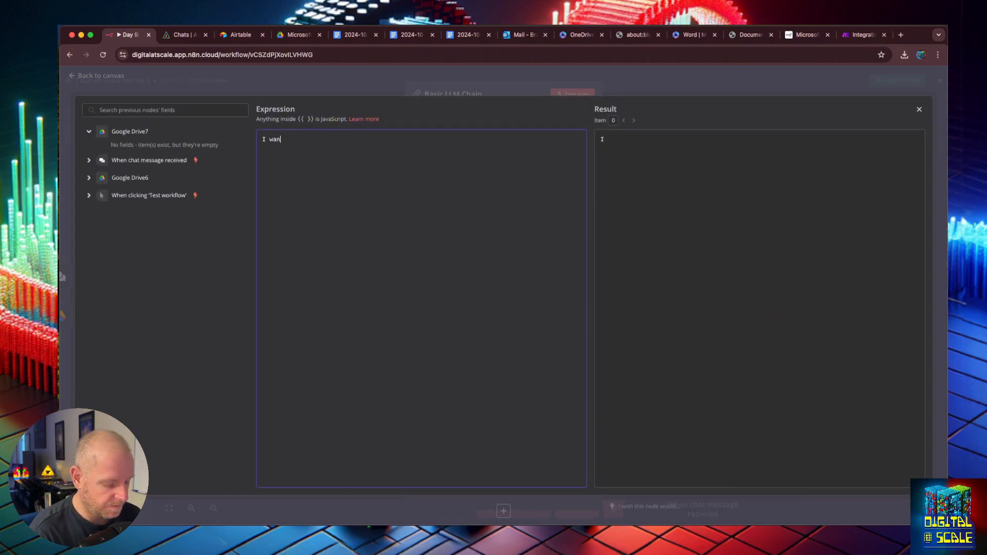
pyautogui.write('t you to analyz')
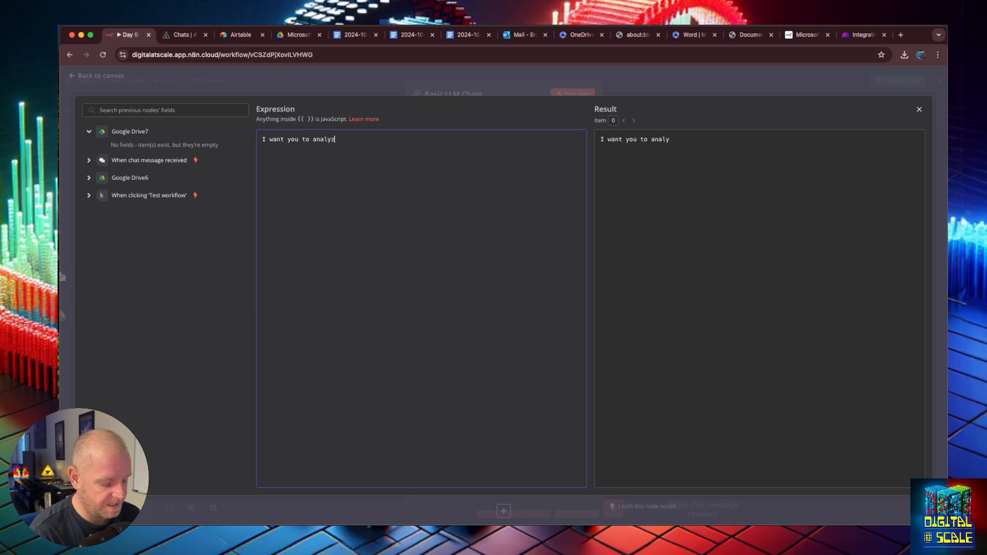
pyautogui.write('e this document')
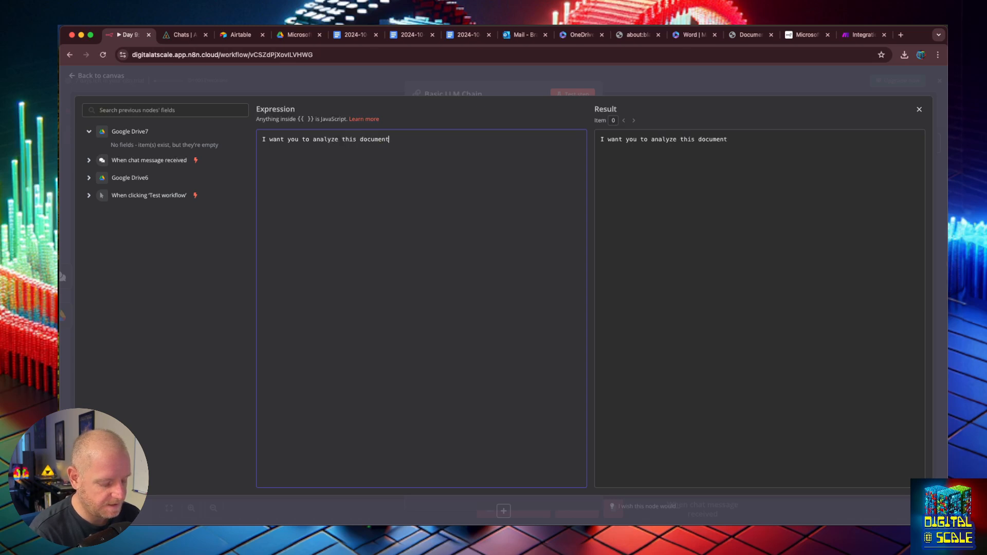
pyautogui.write(' and create a shor')
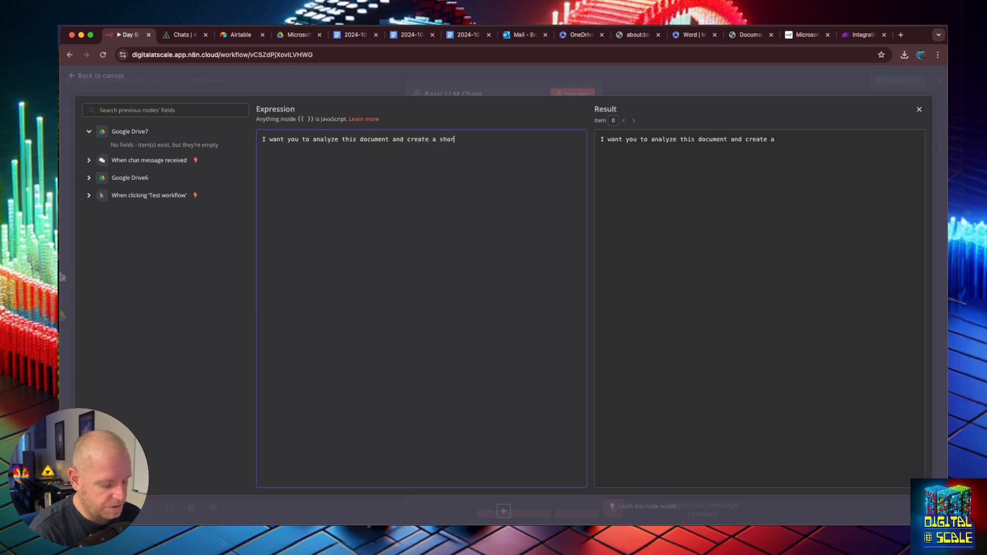
pyautogui.write('t one parag')
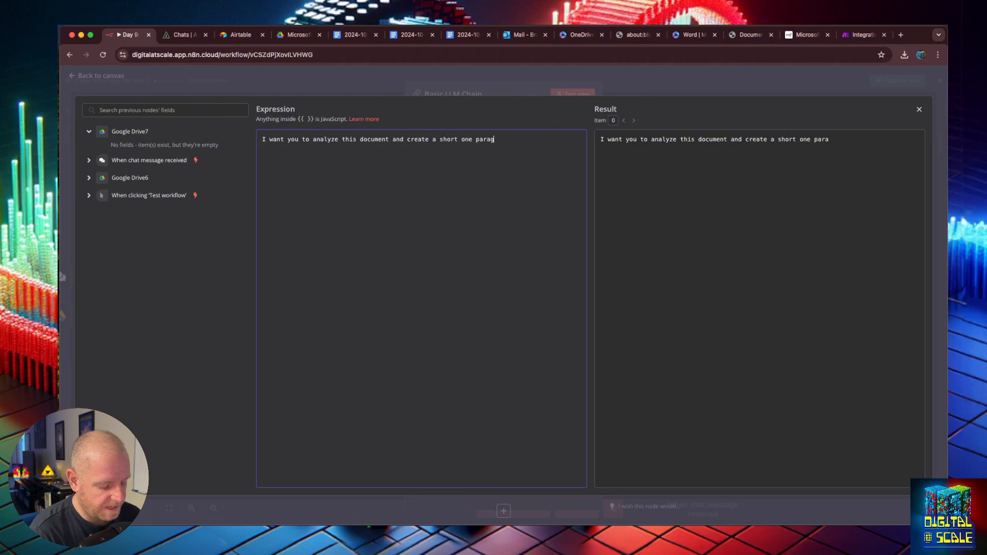
pyautogui.write('raph summary of the')
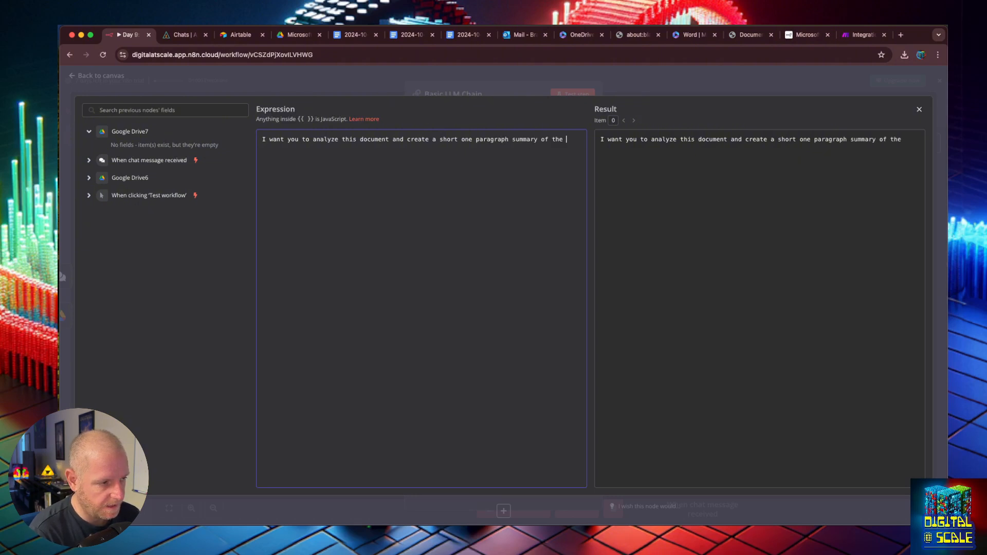
pyautogui.press('BackSpace')
pyautogui.press('BackSpace')
pyautogui.press('BackSpace')
pyautogui.press('BackSpace')
pyautogui.write('its contents and ')
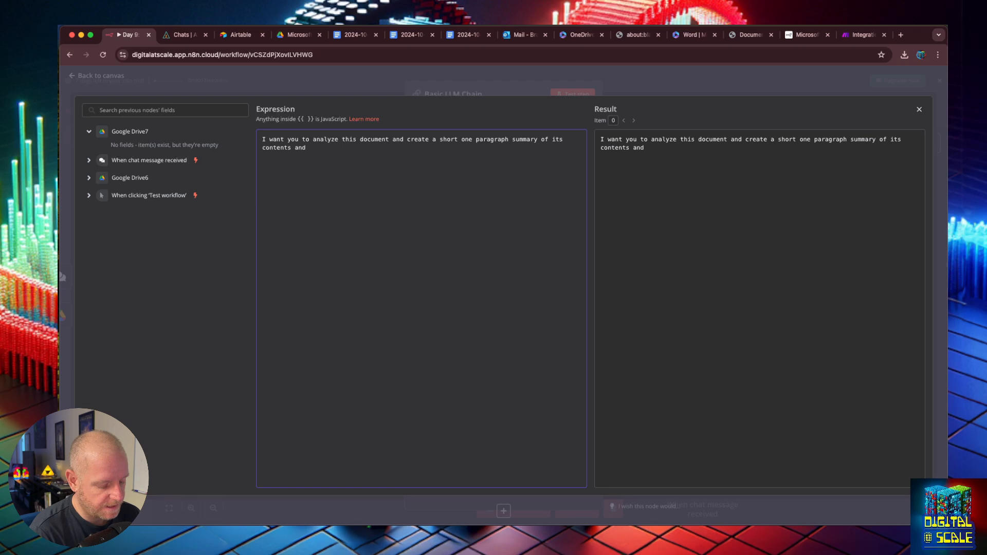
pyautogui.write('why its ')
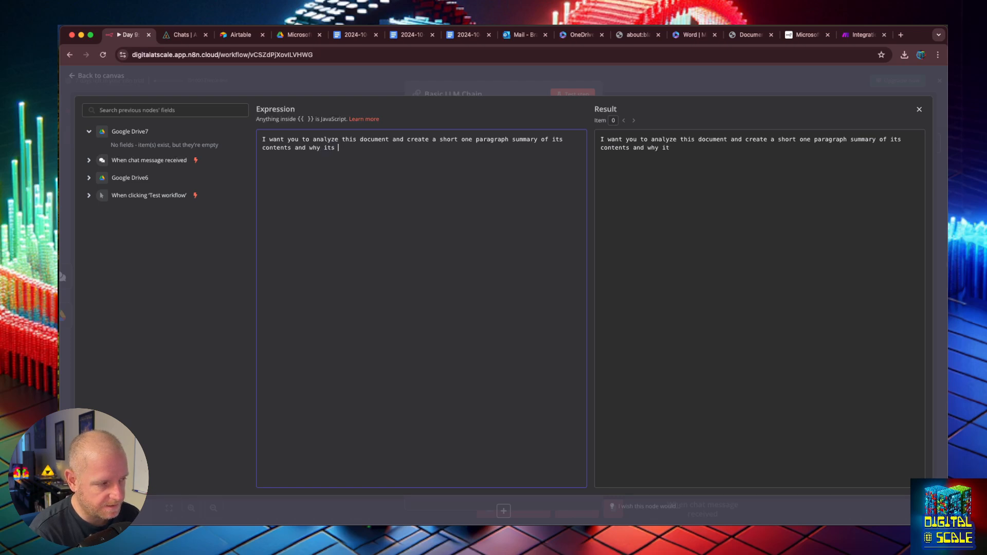
pyautogui.write('inmporant to me')
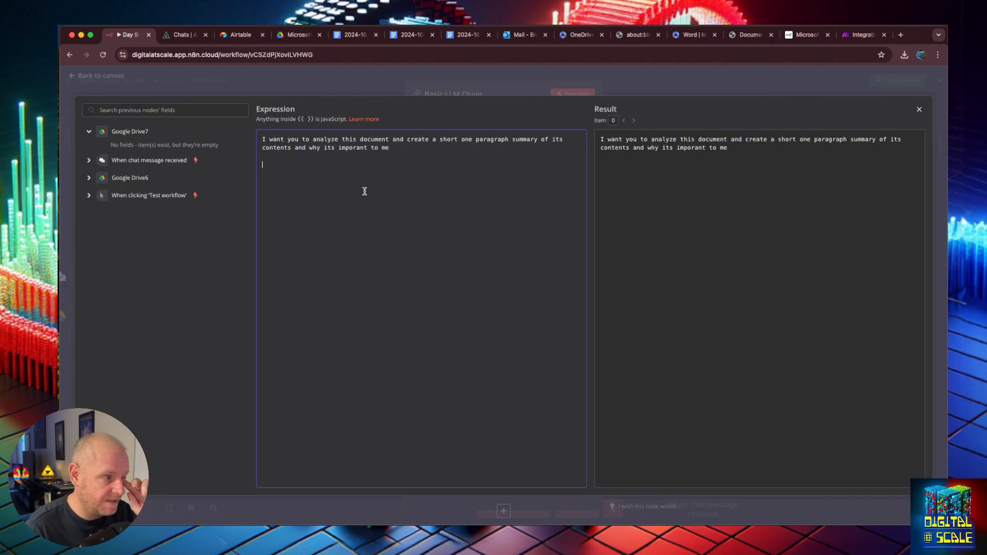
pyautogui.click(366, 165)
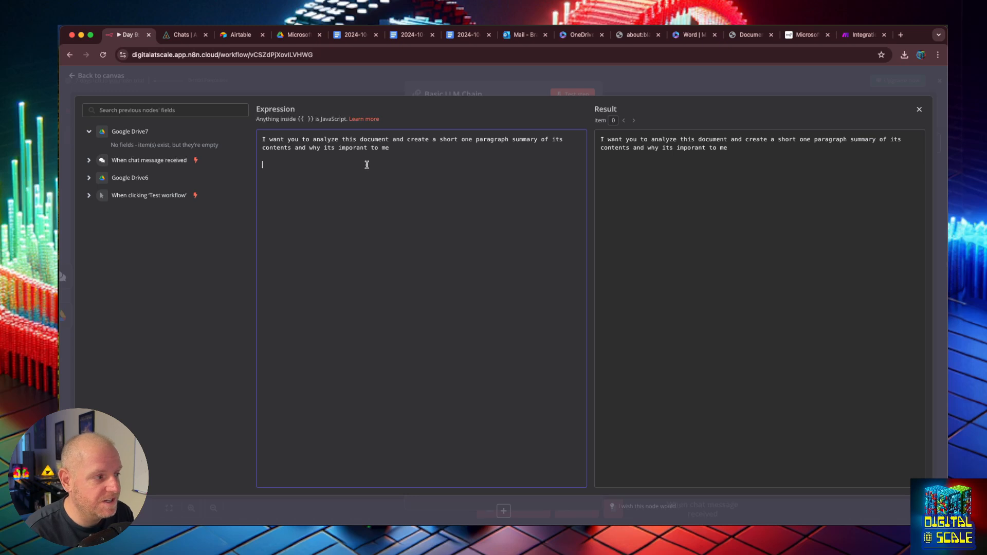
pyautogui.write('<content')
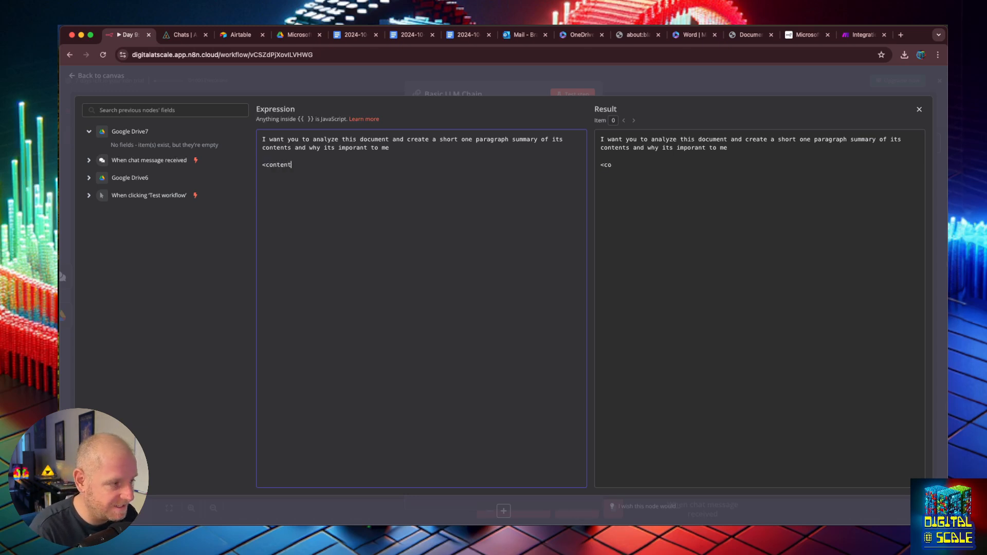
pyautogui.write('s>')
pyautogui.press('Return')
pyautogui.press('Return')
pyautogui.write('</contents>')
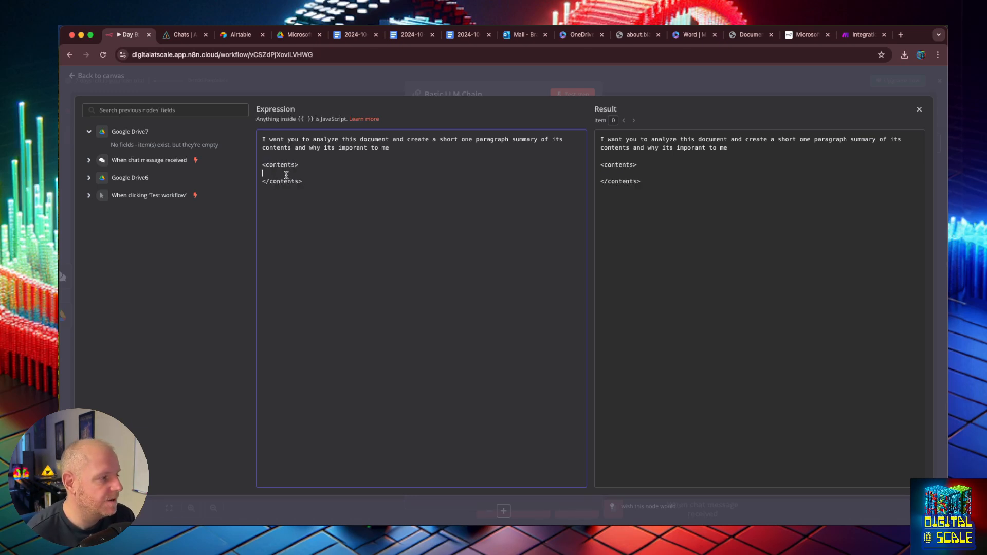
pyautogui.moveTo(302, 165); pyautogui.dragTo(262, 165)
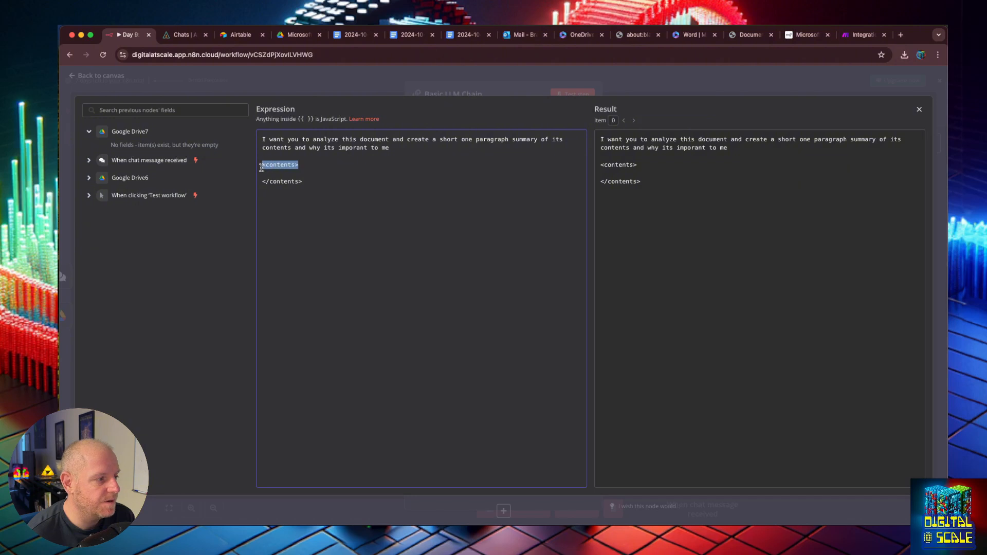
pyautogui.click(283, 173)
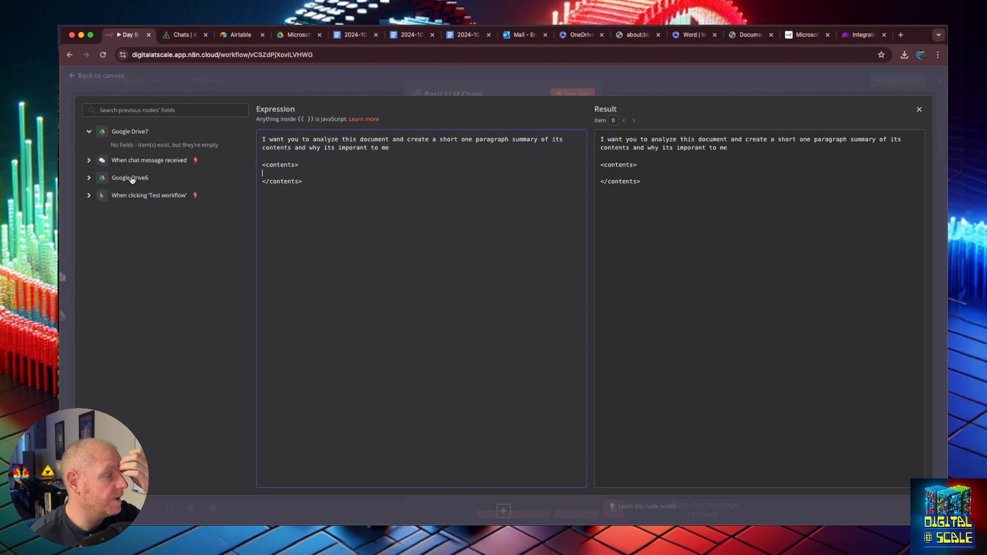
pyautogui.click(92, 180)
pyautogui.click(89, 161)
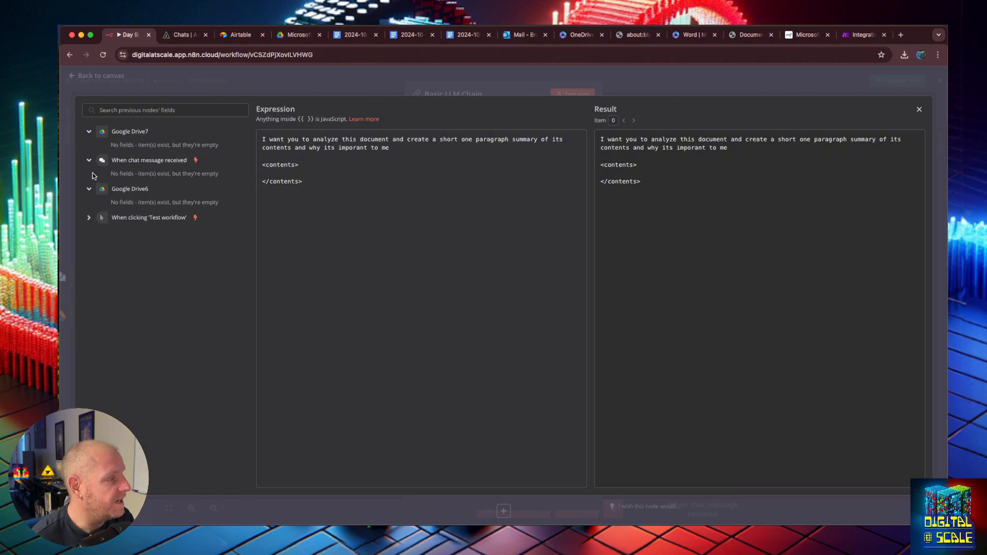
pyautogui.click(89, 189)
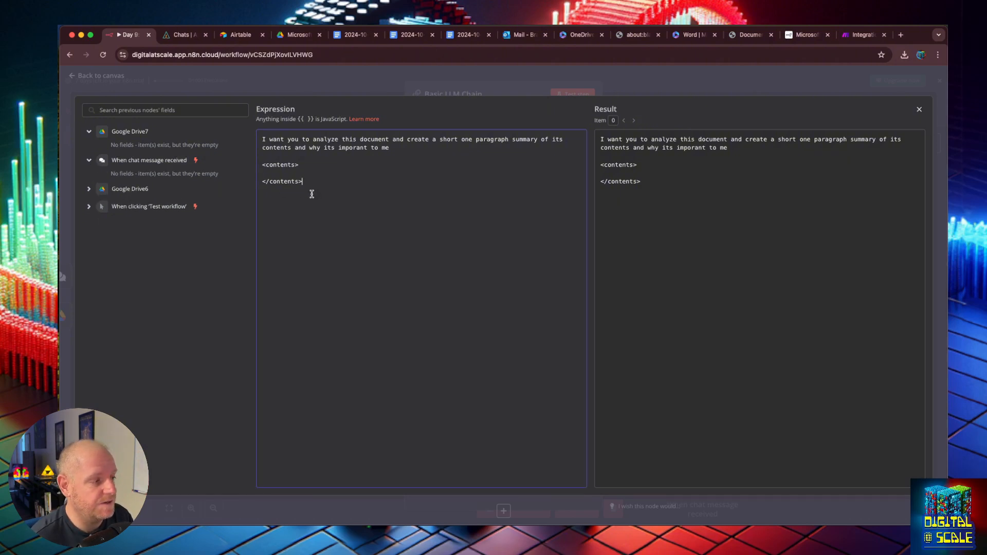
pyautogui.click(296, 175)
pyautogui.press('Return')
pyautogui.press('Return')
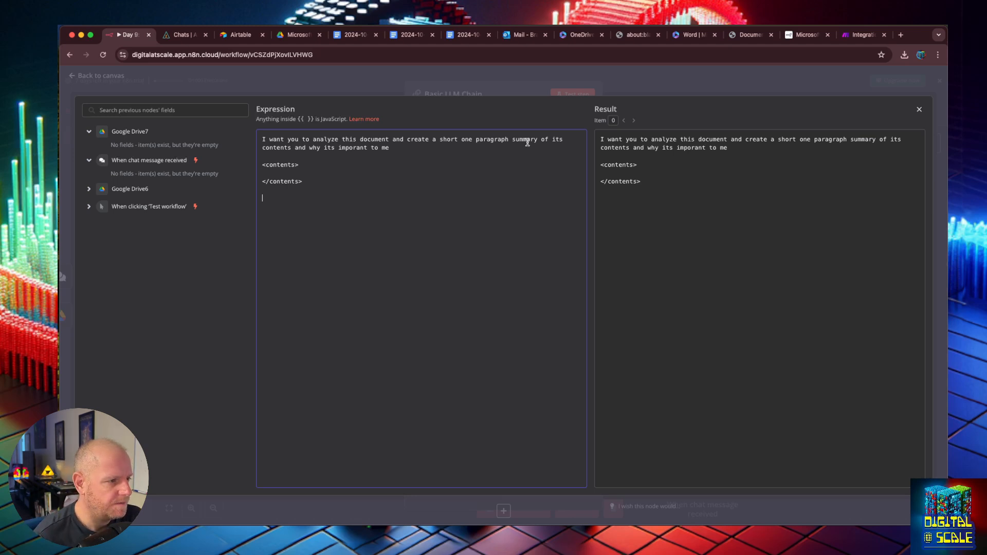
pyautogui.click(399, 150)
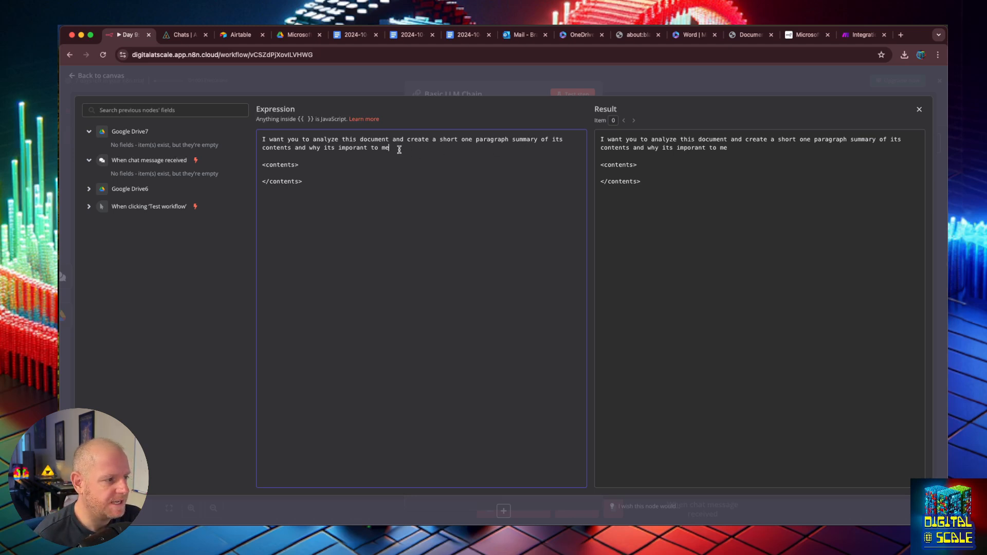
pyautogui.click(389, 205)
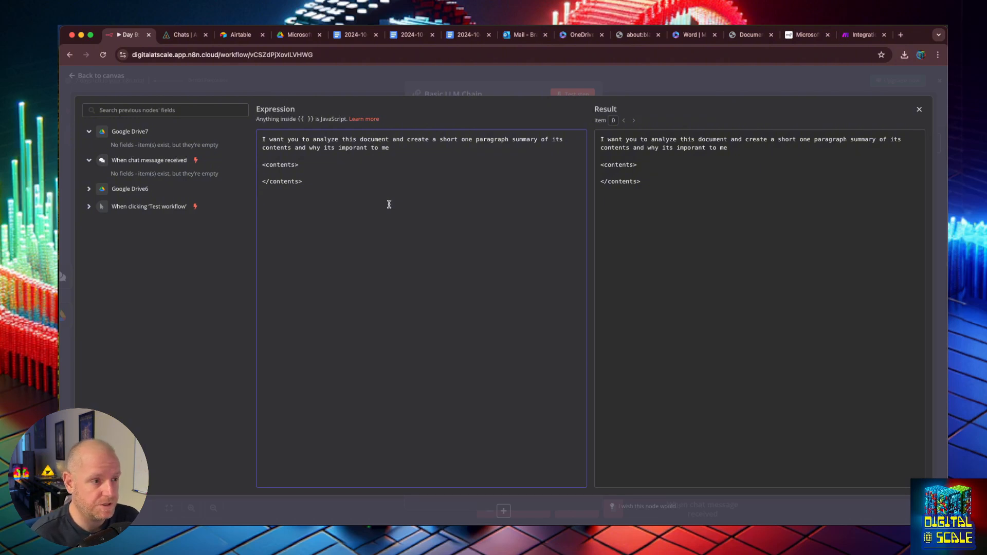
# - Close the expression editor, go back to the canvas and save the workflow
pyautogui.click(918, 110)
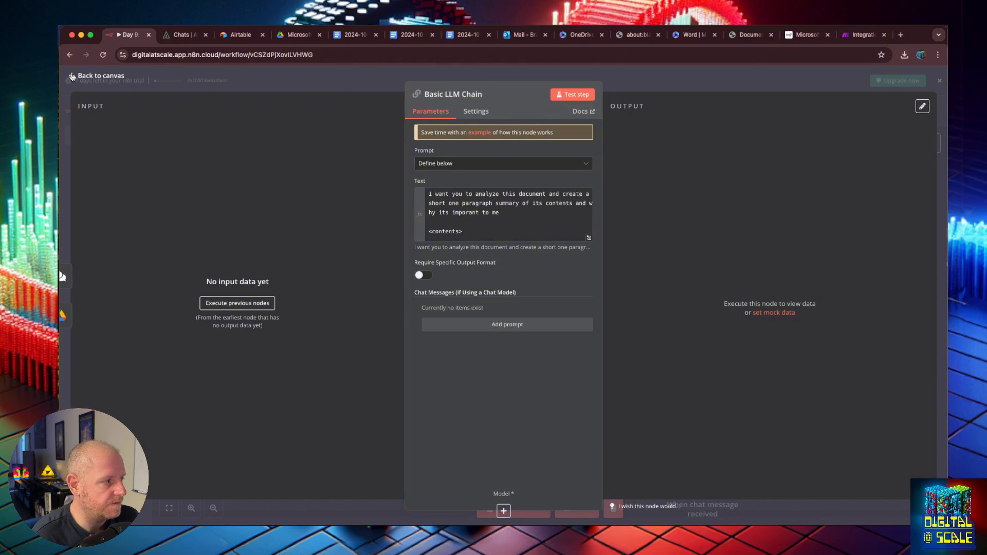
pyautogui.click(72, 76)
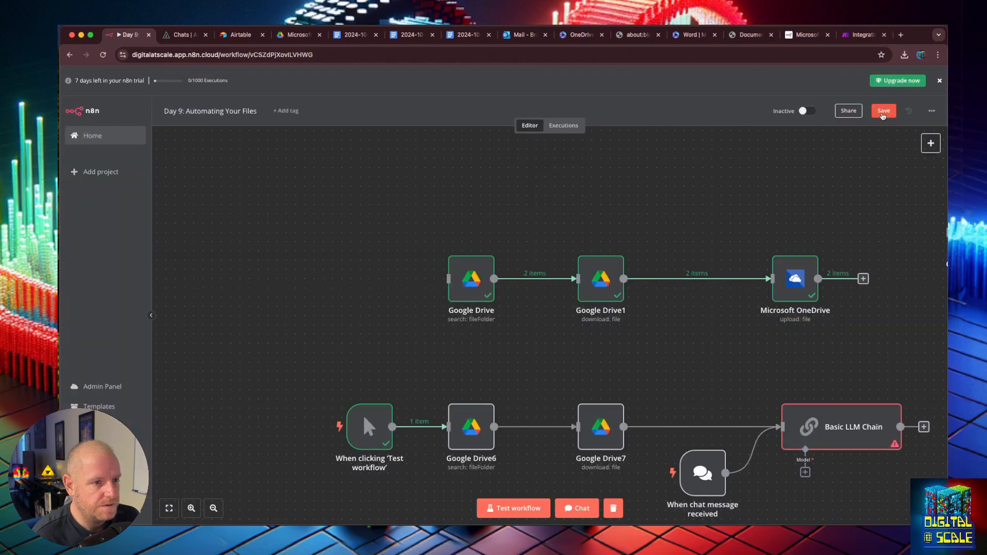
pyautogui.click(878, 111)
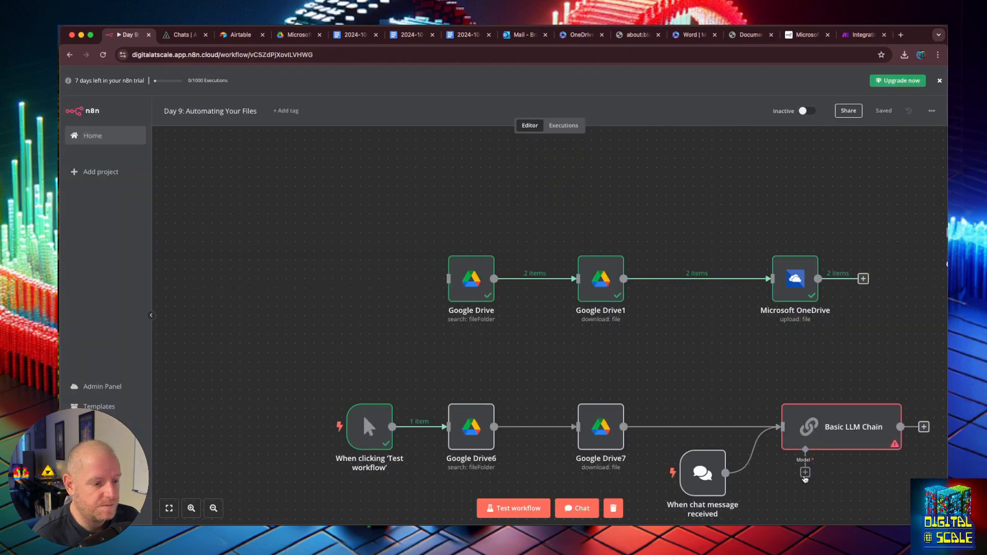
# - Attach an OpenAI Chat Model using gpt-4o-mini to the Basic LLM Chain
pyautogui.click(805, 472)
pyautogui.write('open')
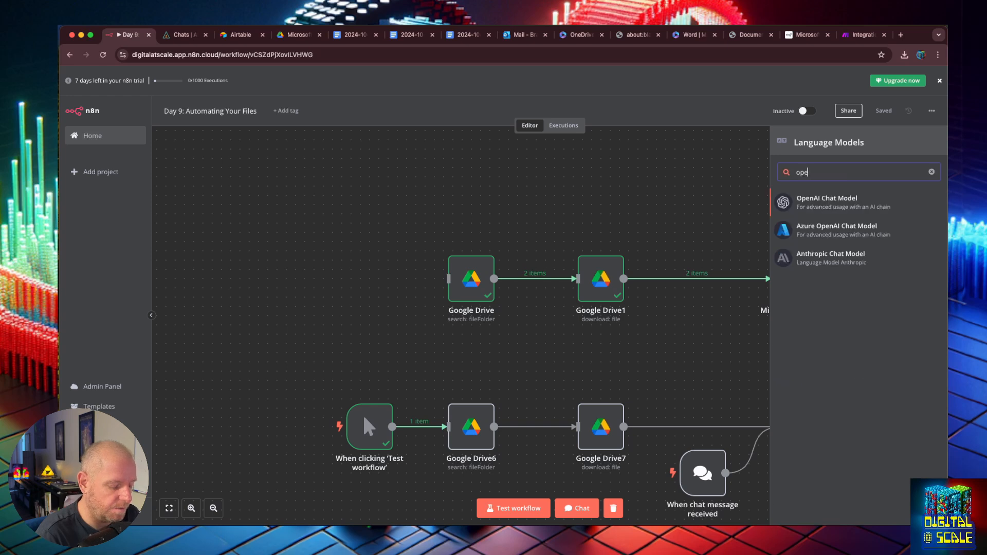
pyautogui.click(847, 206)
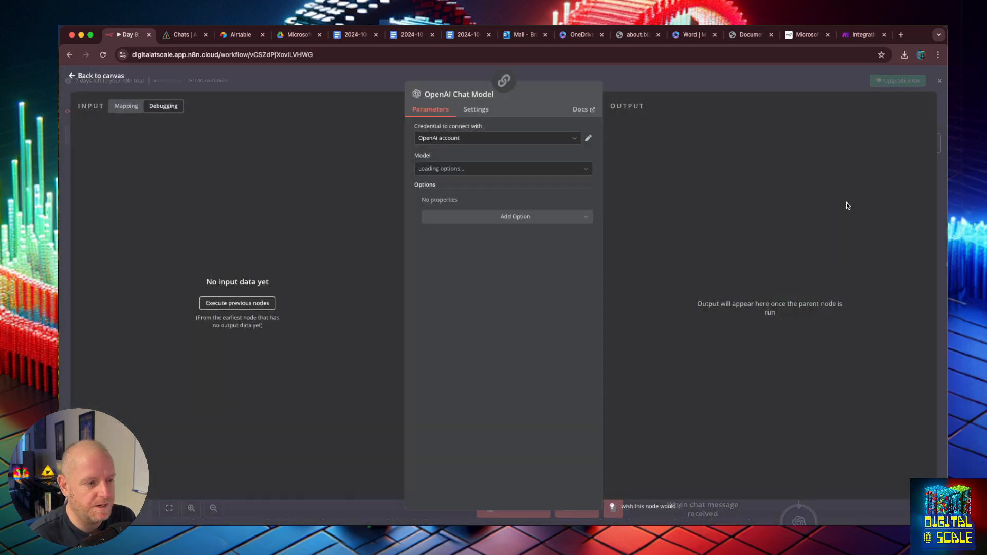
pyautogui.click(503, 170)
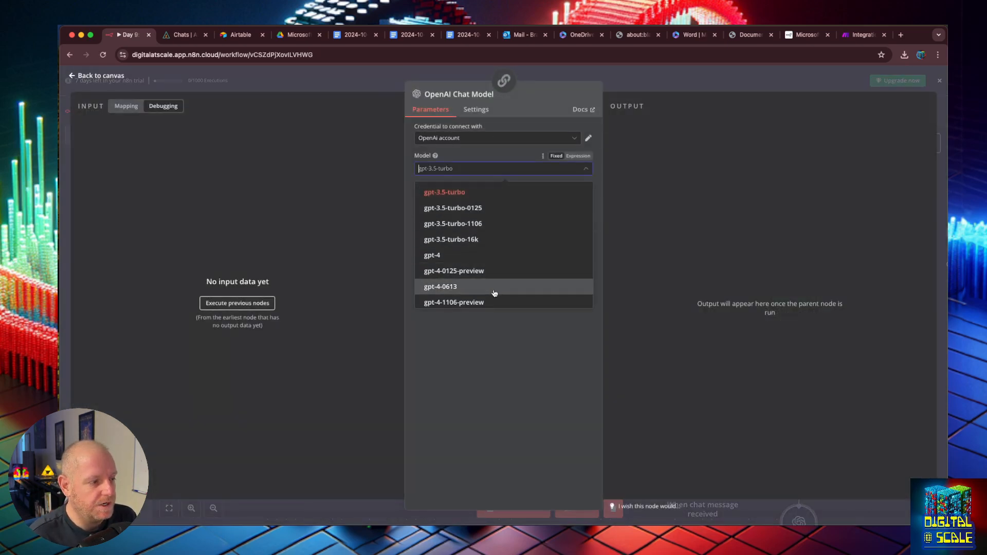
pyautogui.scroll(-5, 501, 257)
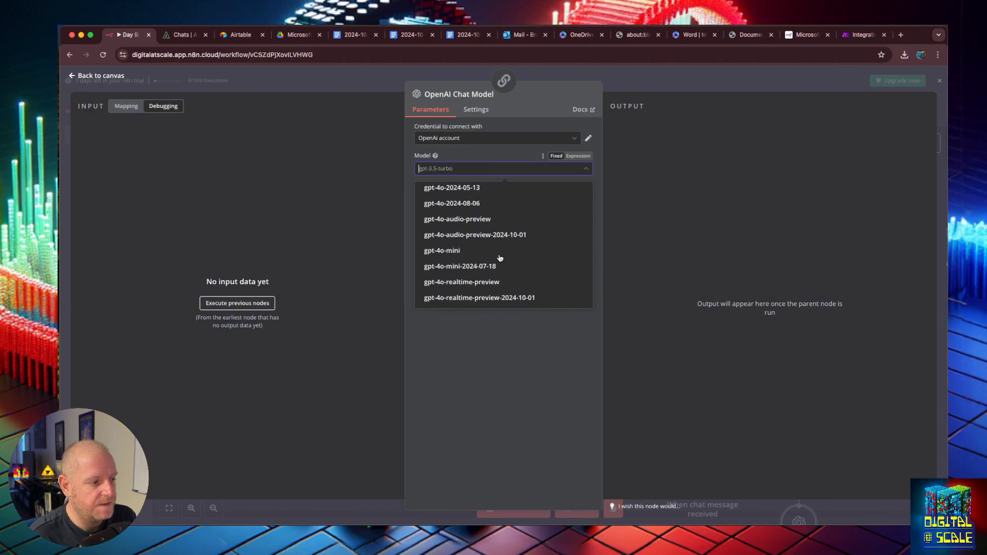
pyautogui.click(499, 252)
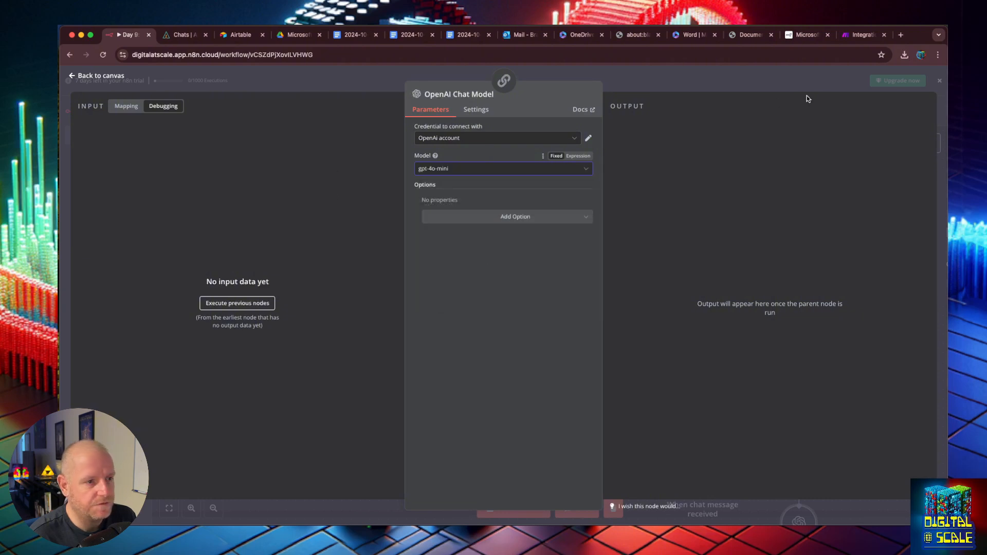
pyautogui.click(320, 122)
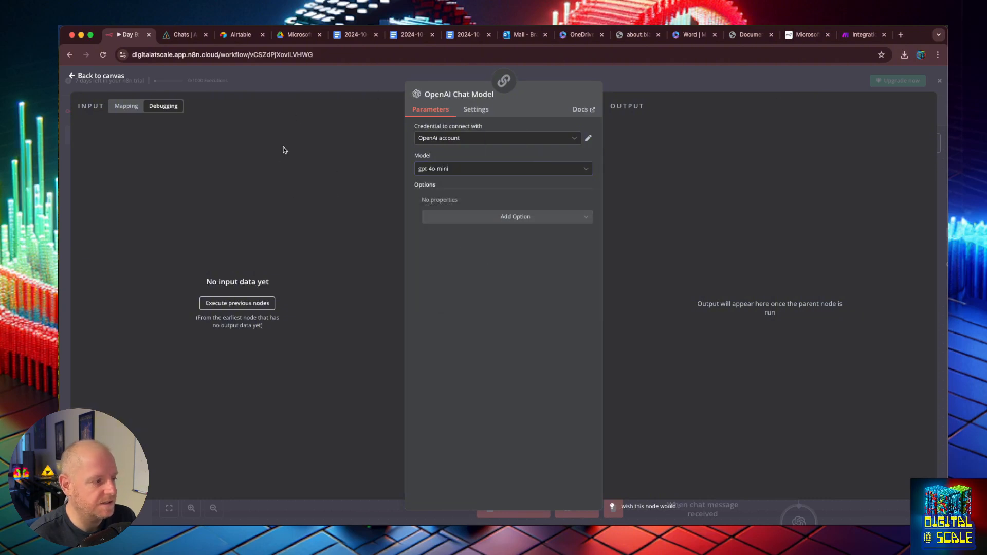
pyautogui.click(76, 76)
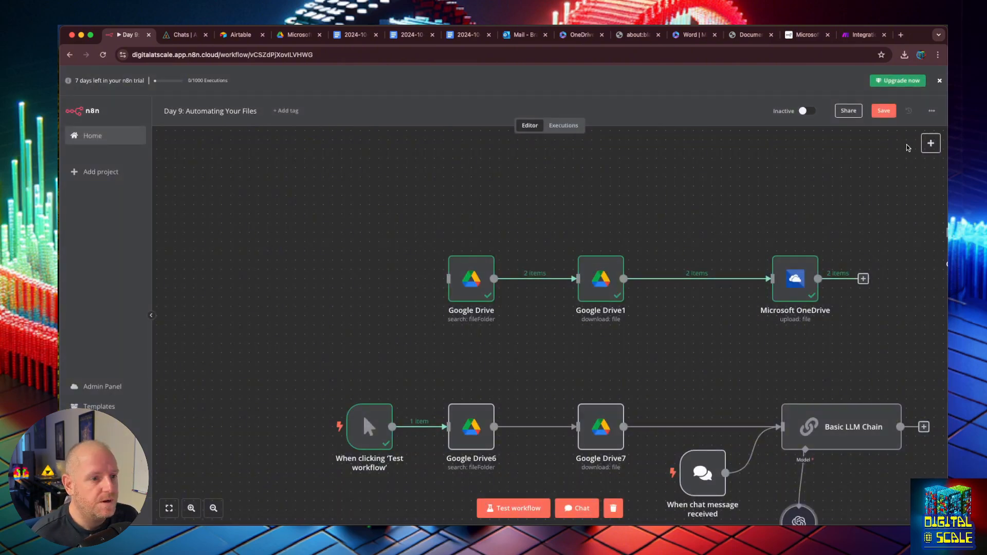
# - Delete the When chat message received trigger and the accidental duplicate drive nodes, then save
pyautogui.press('super+s')
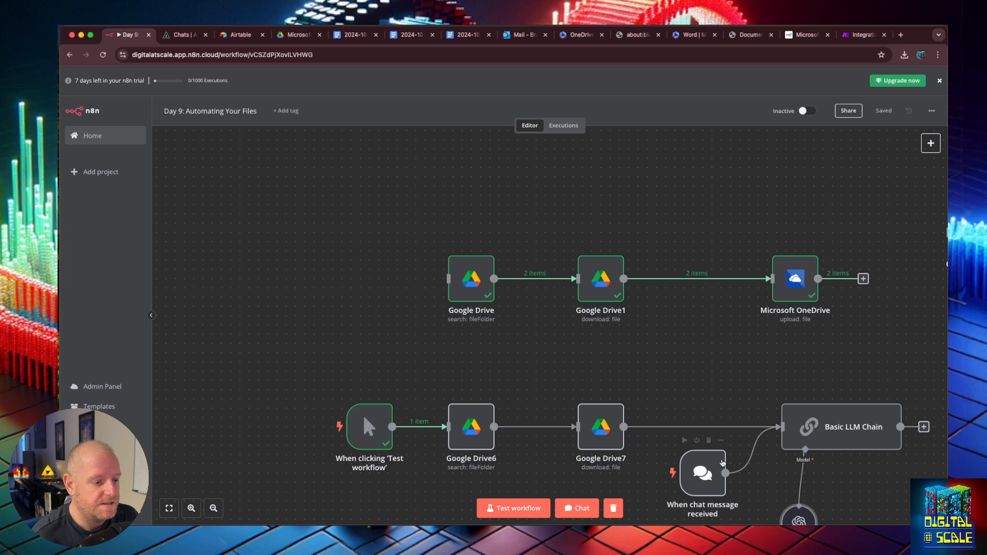
pyautogui.click(709, 440)
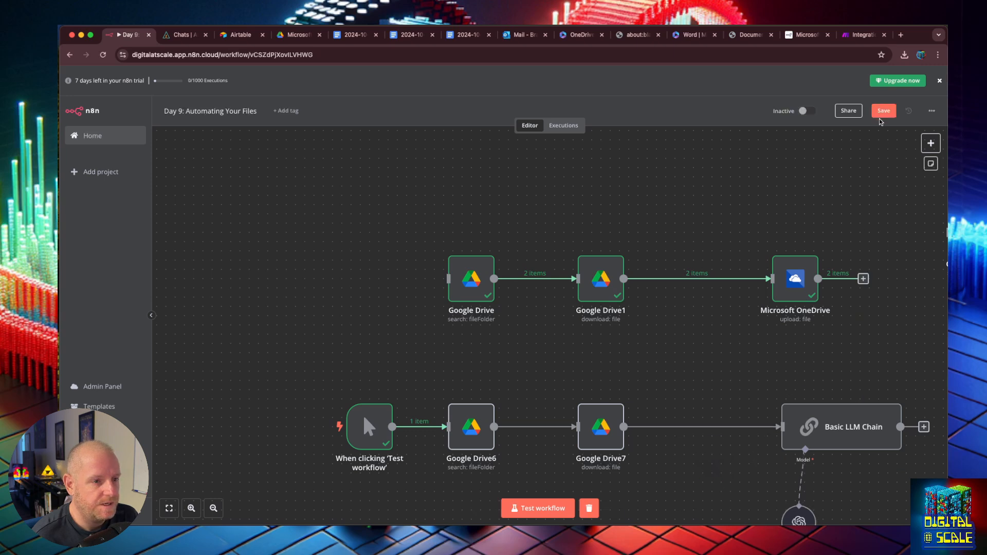
pyautogui.press('super+s')
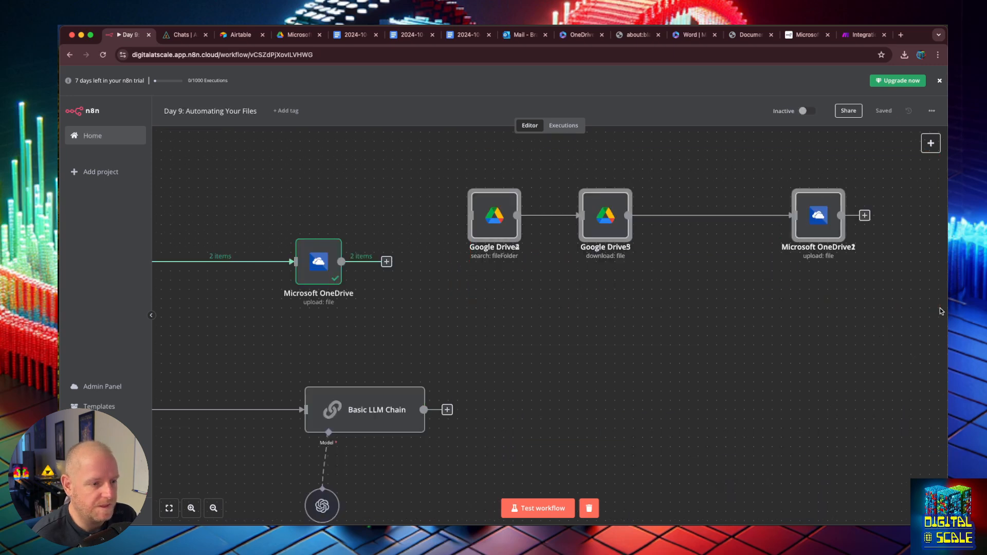
pyautogui.press('Delete')
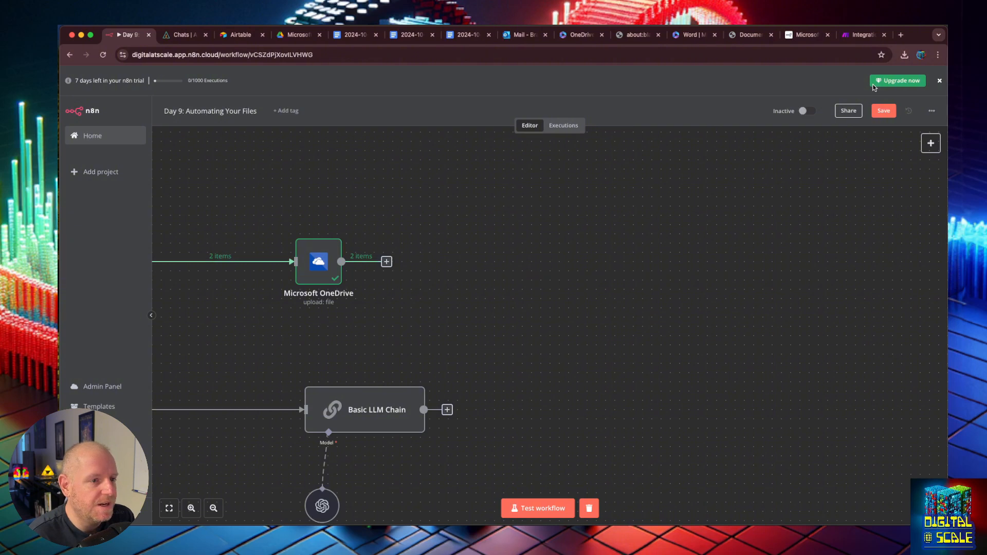
pyautogui.click(882, 111)
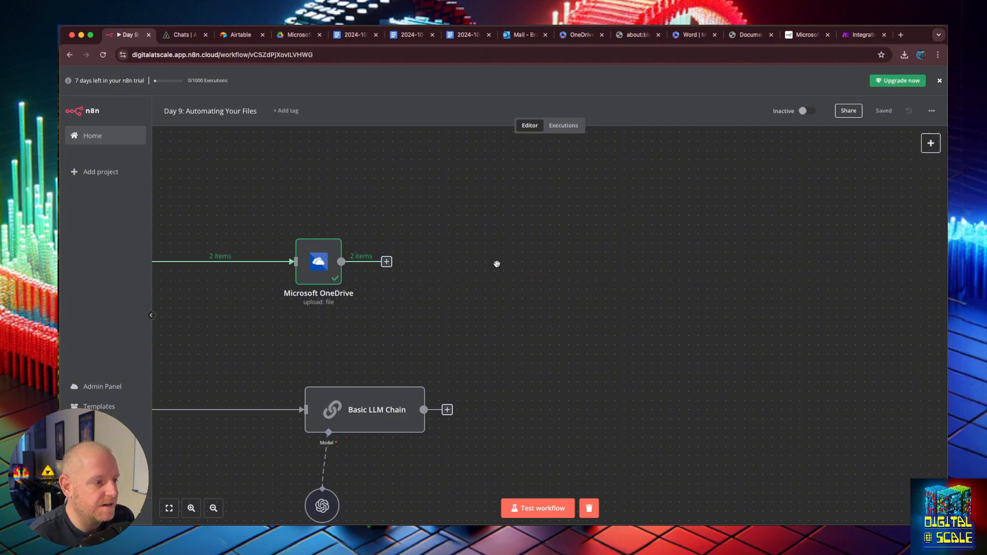
pyautogui.click(663, 324)
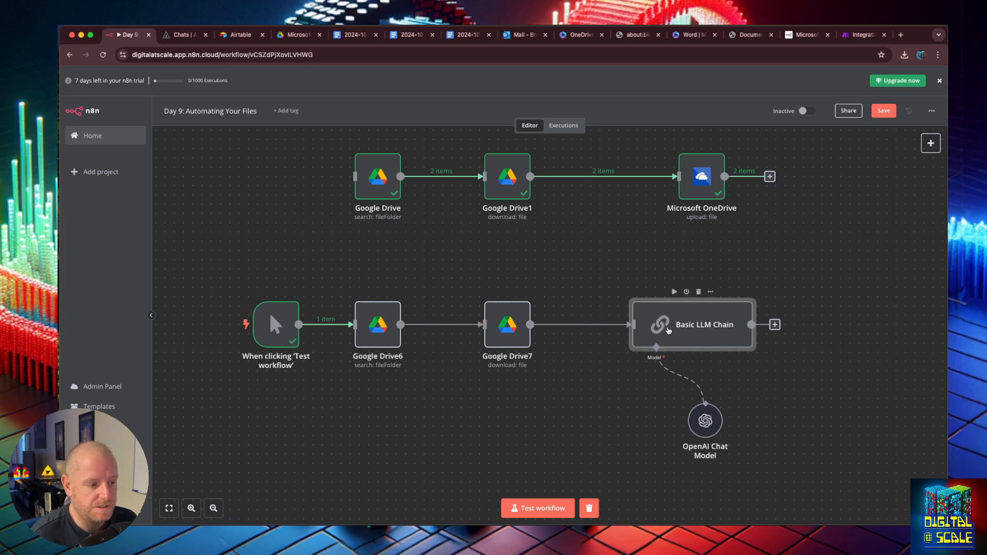
# - Run Test workflow, check the Basic LLM Chain's missing-contents replies, and expand its Text prompt
pyautogui.click(539, 504)
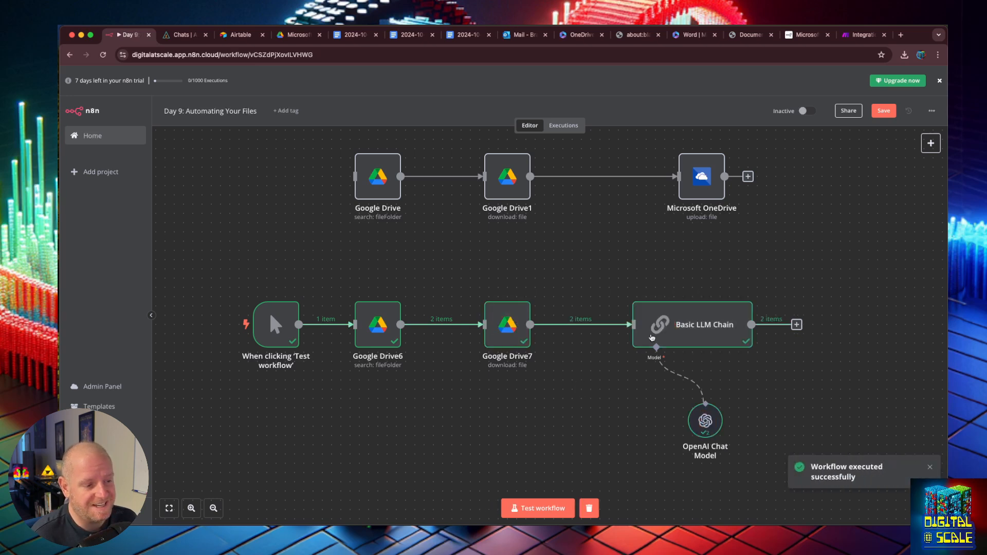
pyautogui.doubleClick(732, 317)
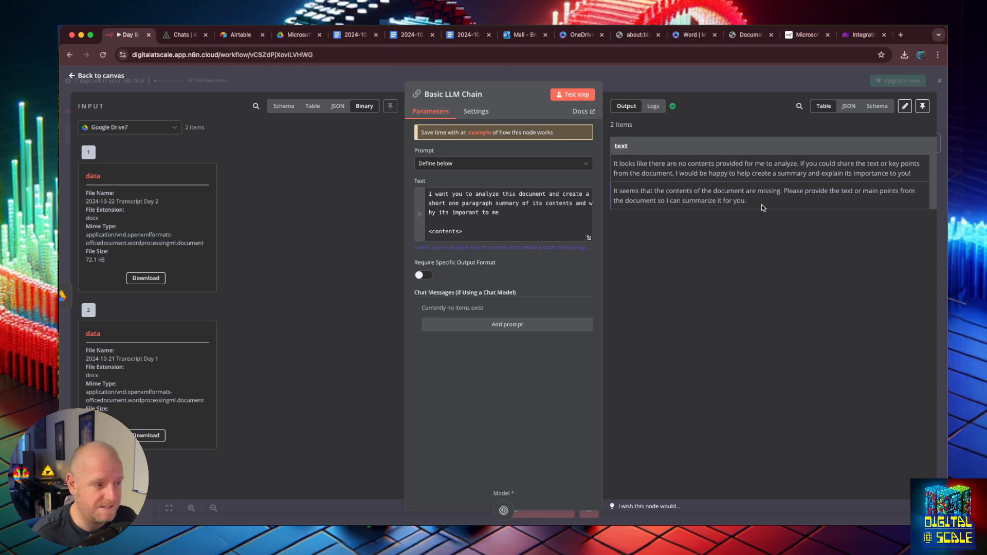
pyautogui.click(590, 238)
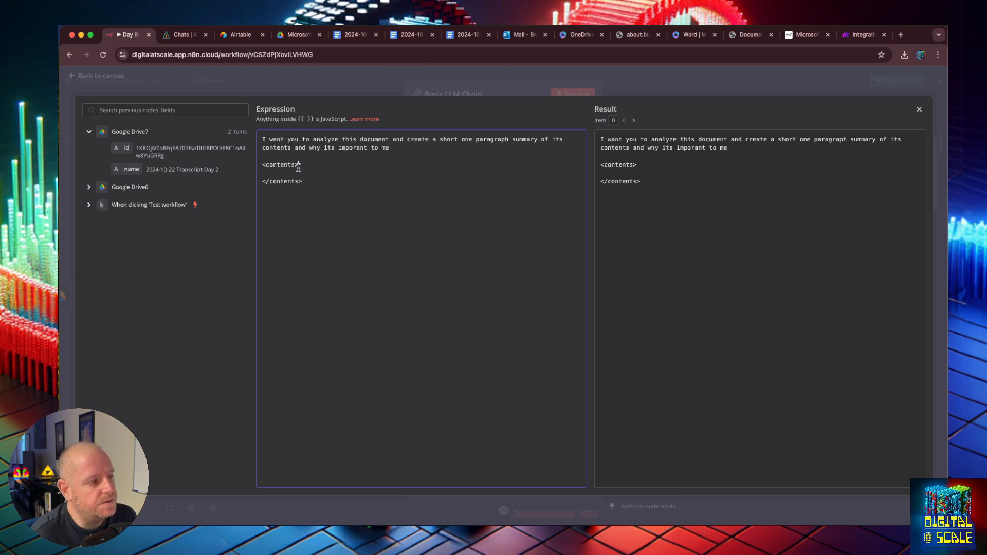
# - Inspect the prompt's <contents> tags and the Google Drive6 input fields in the expression editor
pyautogui.moveTo(300, 165); pyautogui.dragTo(258, 166)
pyautogui.click(301, 183)
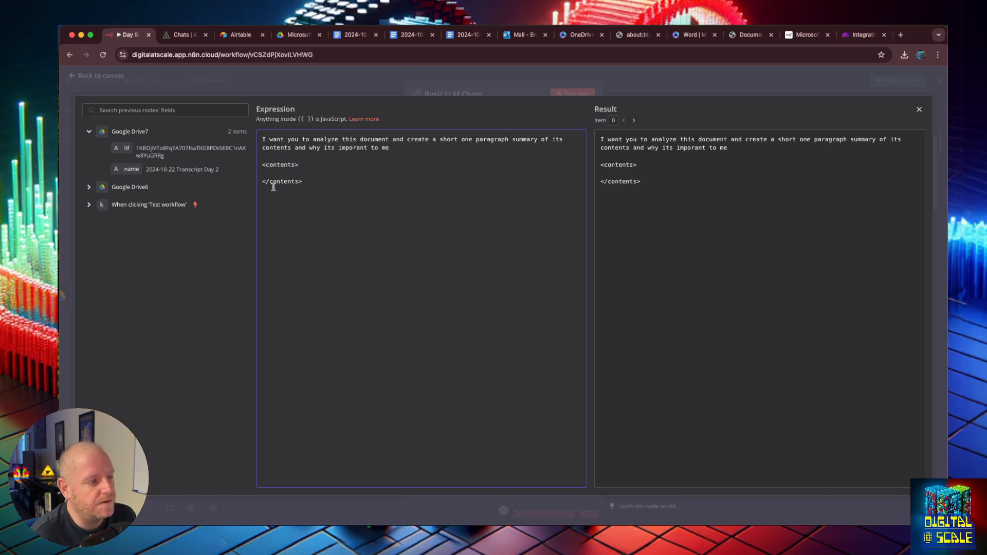
pyautogui.keyDown('shift'); pyautogui.click(263, 182); pyautogui.keyUp('shift')
pyautogui.click(275, 182)
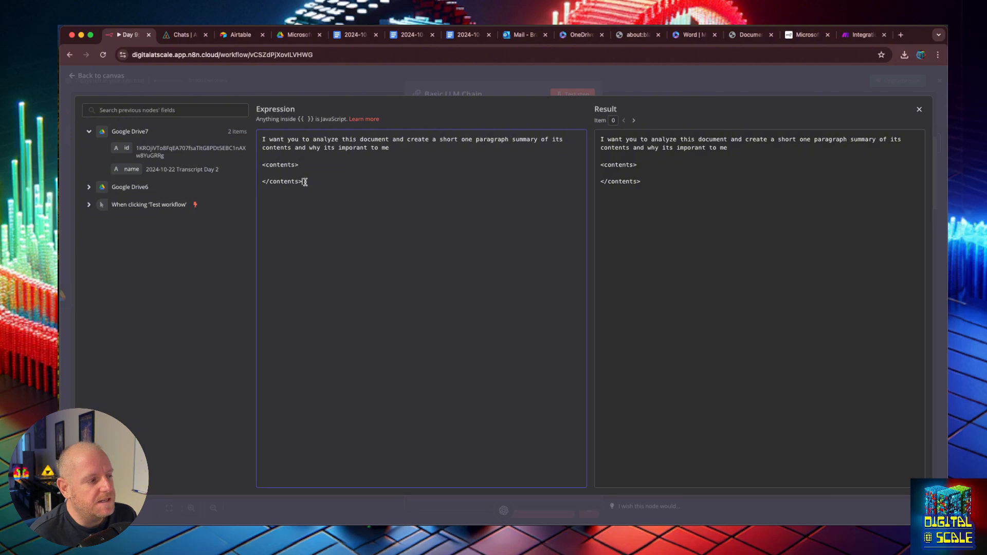
pyautogui.moveTo(304, 181); pyautogui.dragTo(264, 164)
pyautogui.click(280, 165)
pyautogui.click(286, 174)
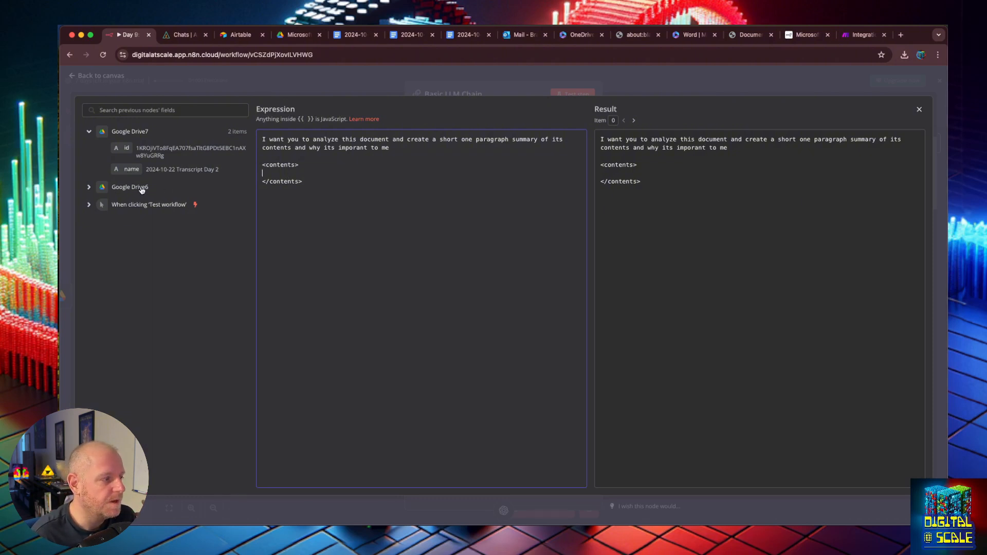
pyautogui.click(89, 187)
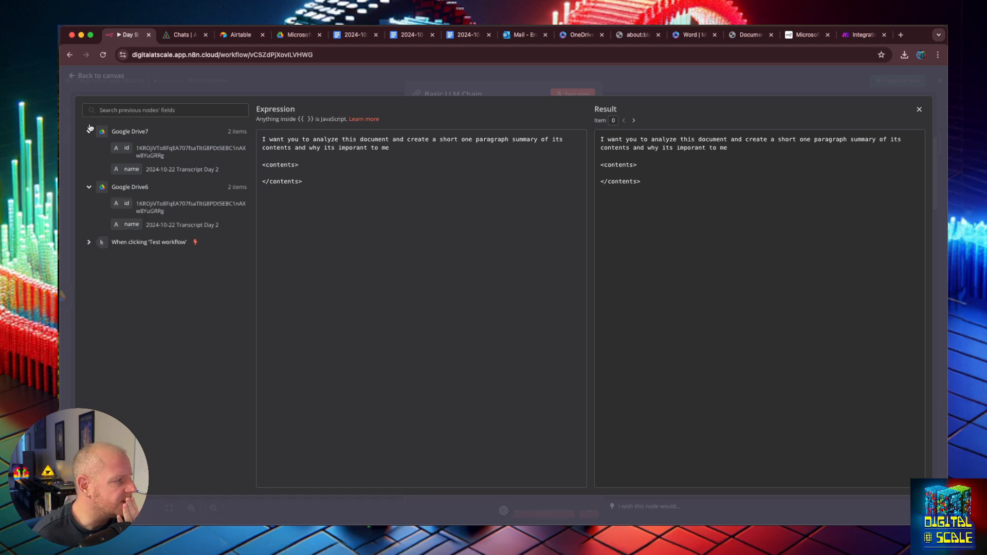
# - Close the editor and open the node panel on the Google Drive7–Basic LLM Chain link
pyautogui.click(77, 76)
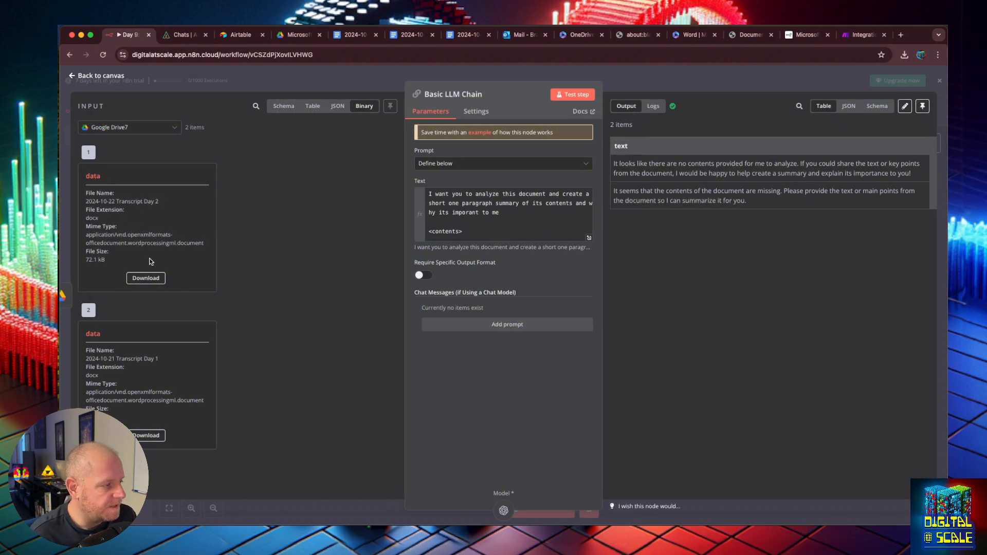
pyautogui.click(71, 78)
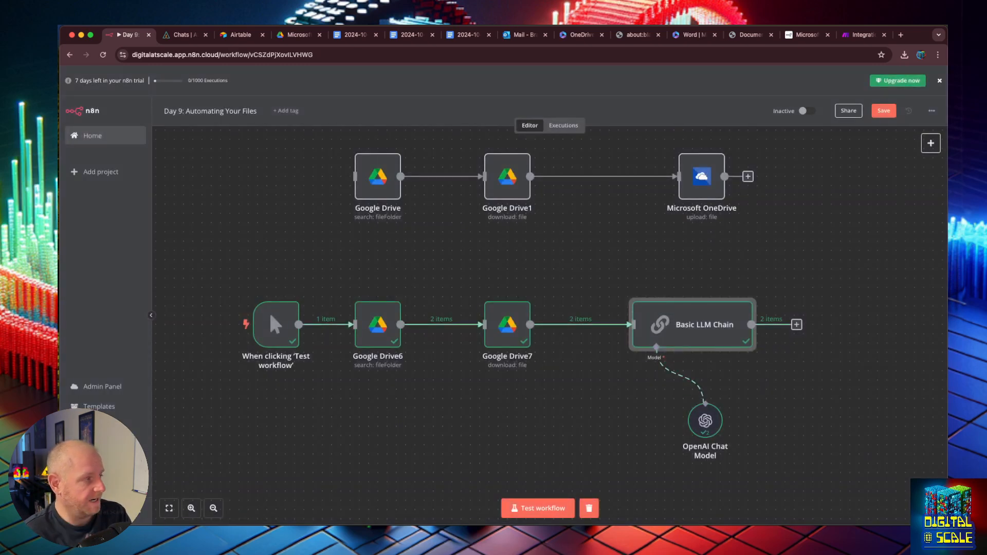
pyautogui.click(820, 241)
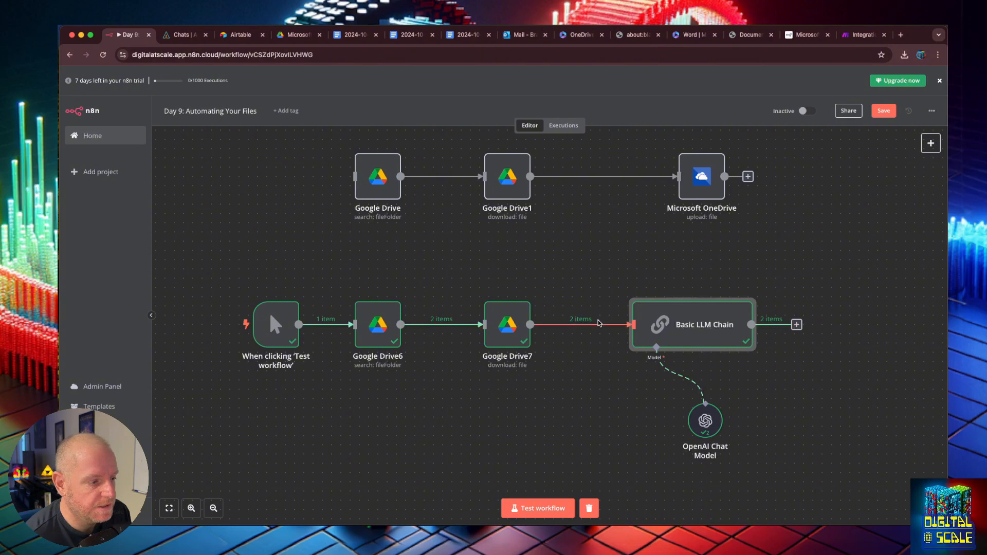
# - Search 'binary' for the insert point and choose the Extract from File node
pyautogui.click(573, 325)
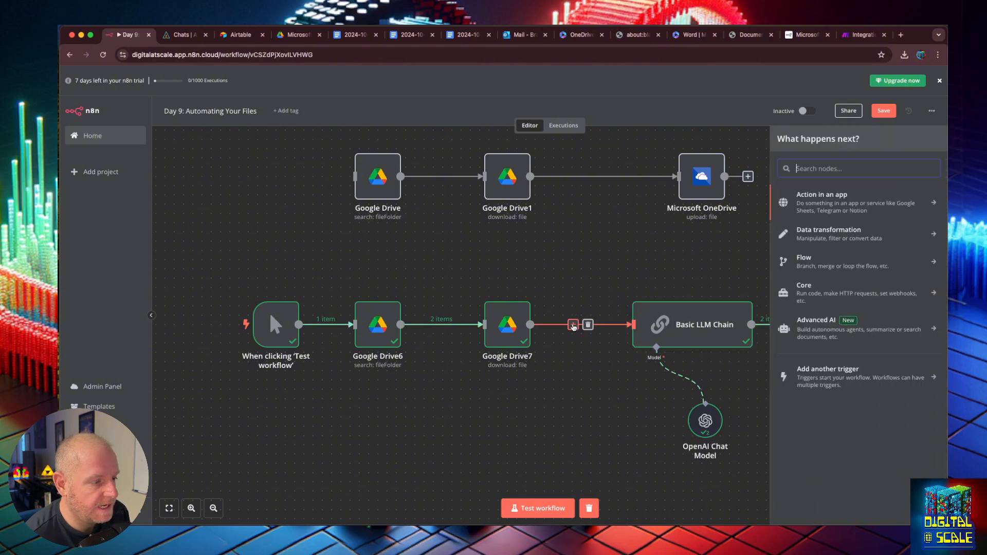
pyautogui.write('binary')
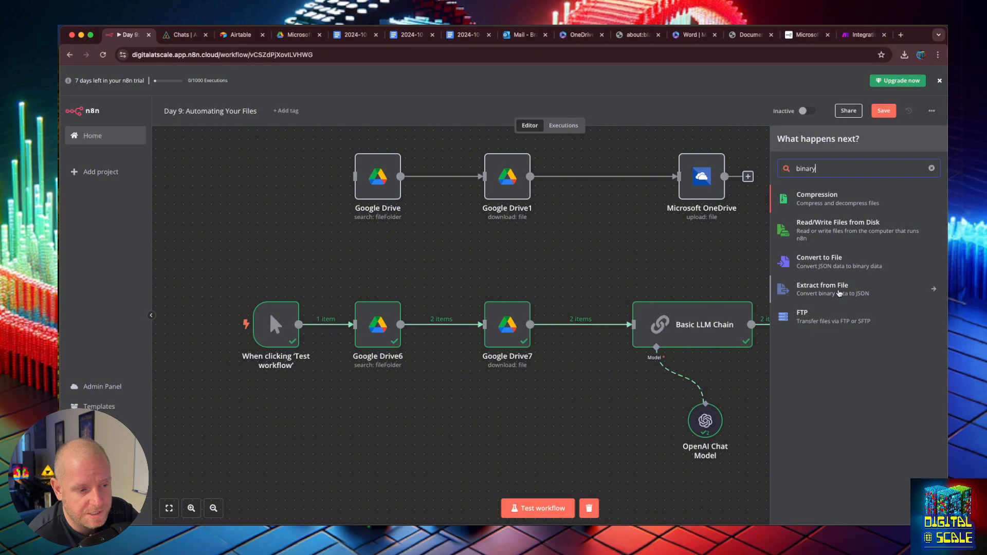
pyautogui.click(839, 291)
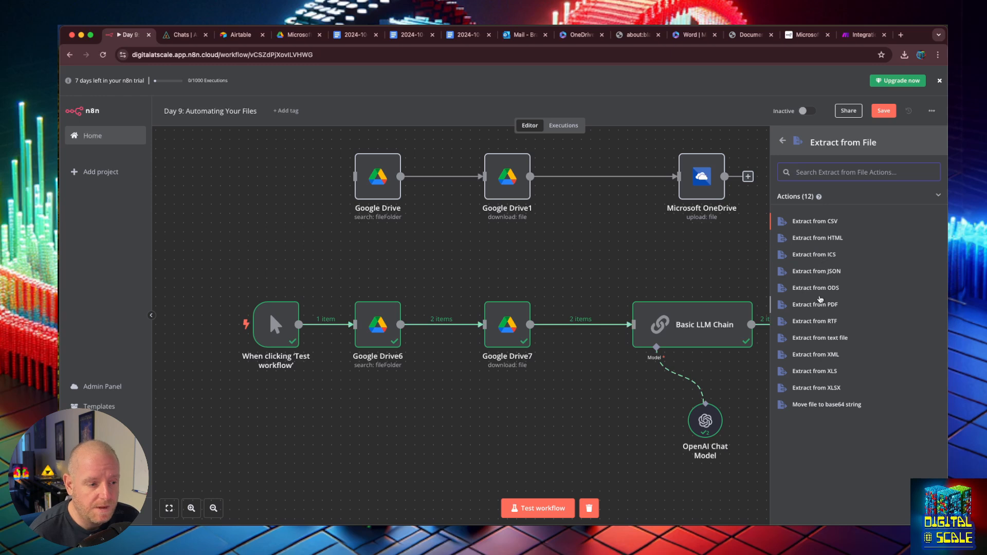
# - Choose Extract from text file, test the step, and inspect the garbled extracted text
pyautogui.click(813, 339)
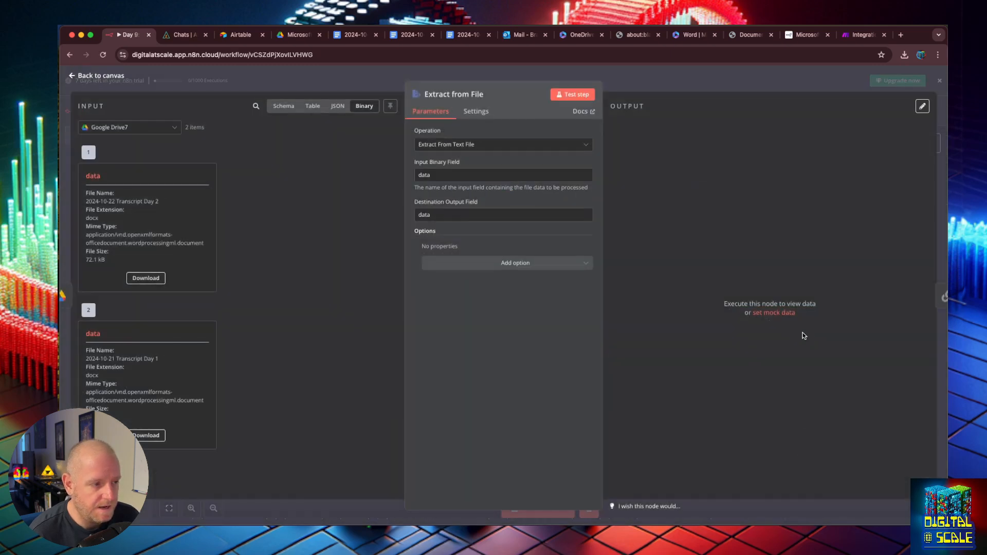
pyautogui.click(574, 97)
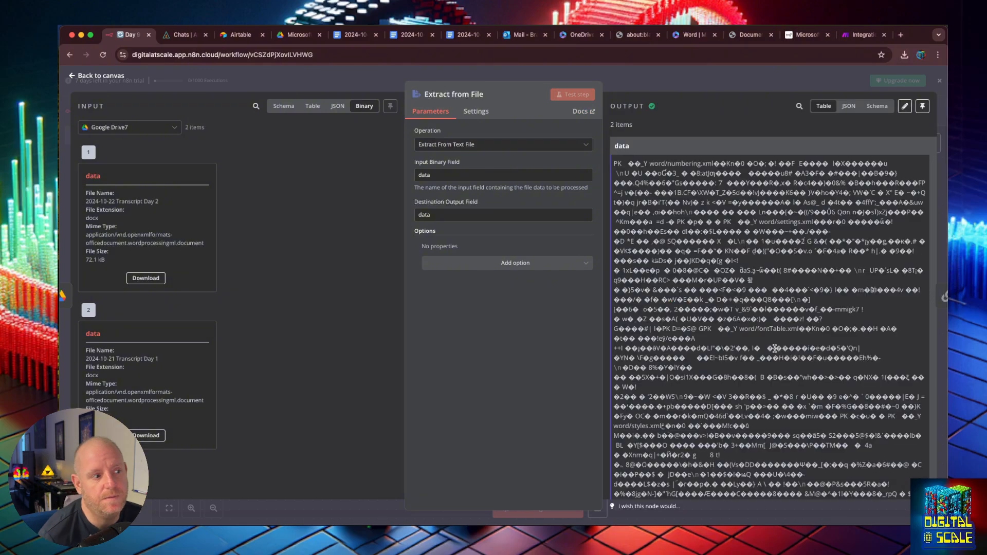
pyautogui.scroll(-10, 807, 293)
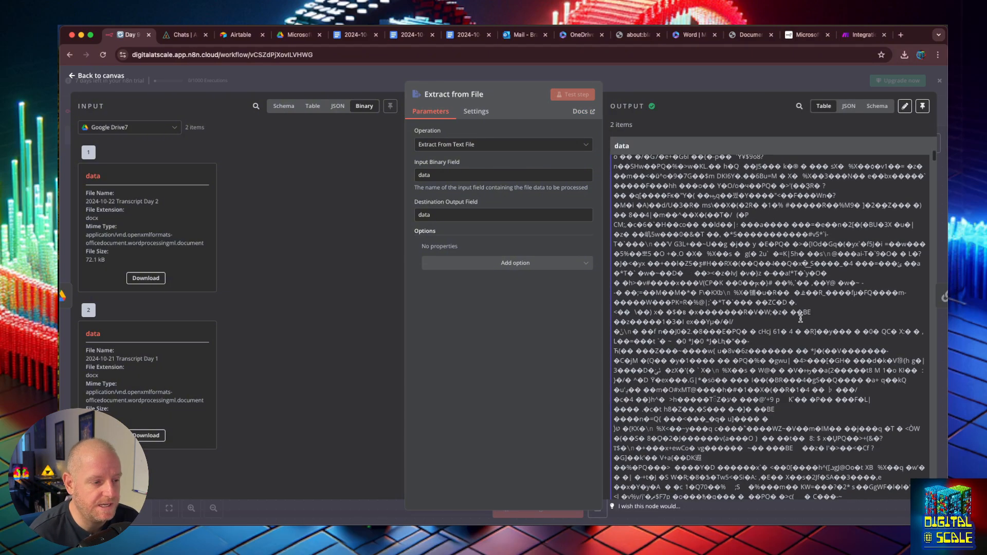
pyautogui.scroll(-10, 801, 318)
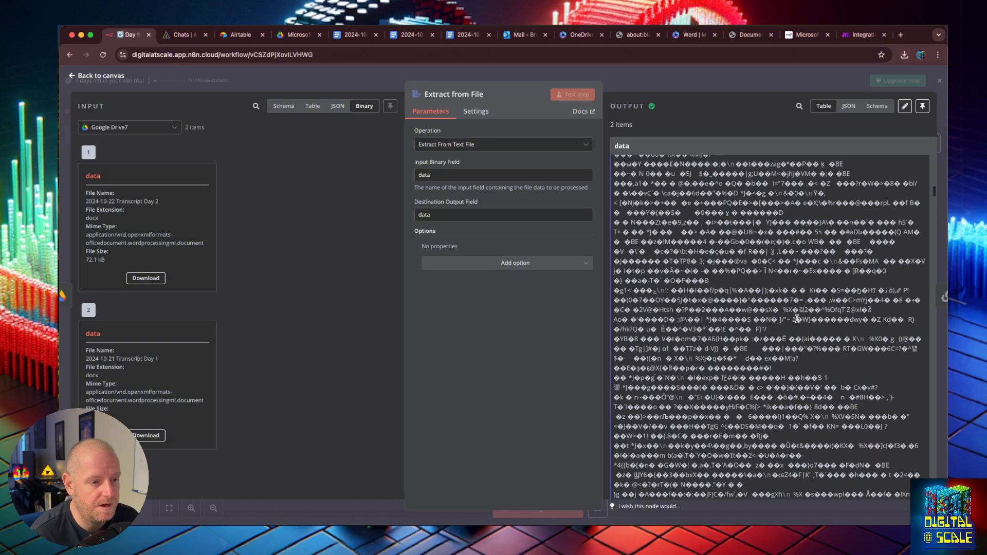
pyautogui.moveTo(767, 289); pyautogui.dragTo(840, 404)
pyautogui.click(841, 404)
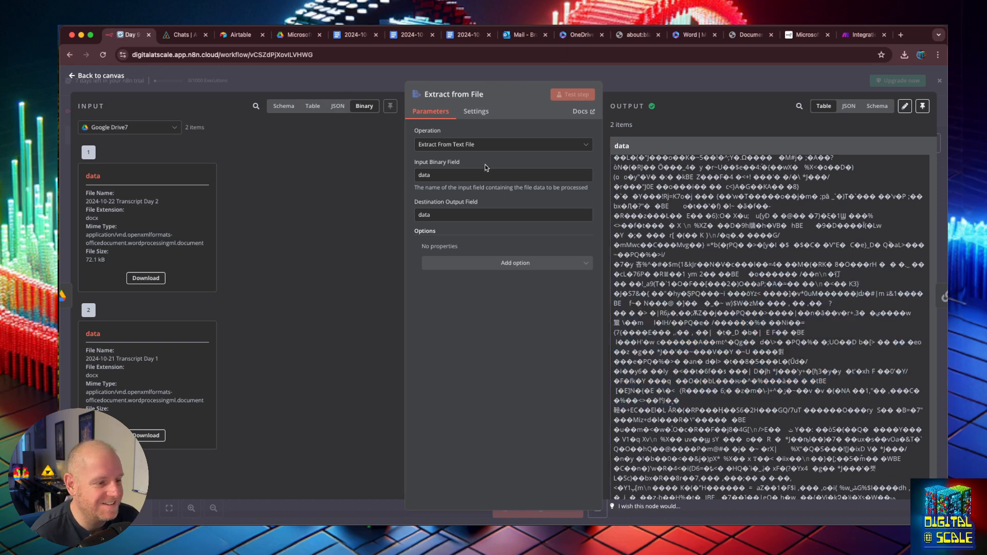
pyautogui.moveTo(727, 241); pyautogui.dragTo(797, 423)
pyautogui.click(797, 422)
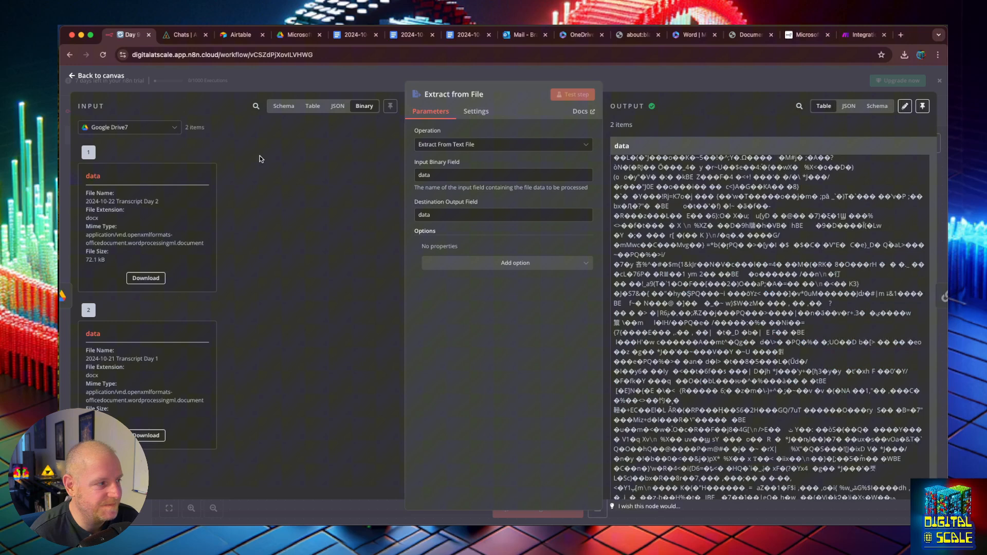
# - Switch the Extract from File operation to Extract From RTF and stop the running workflow
pyautogui.click(72, 76)
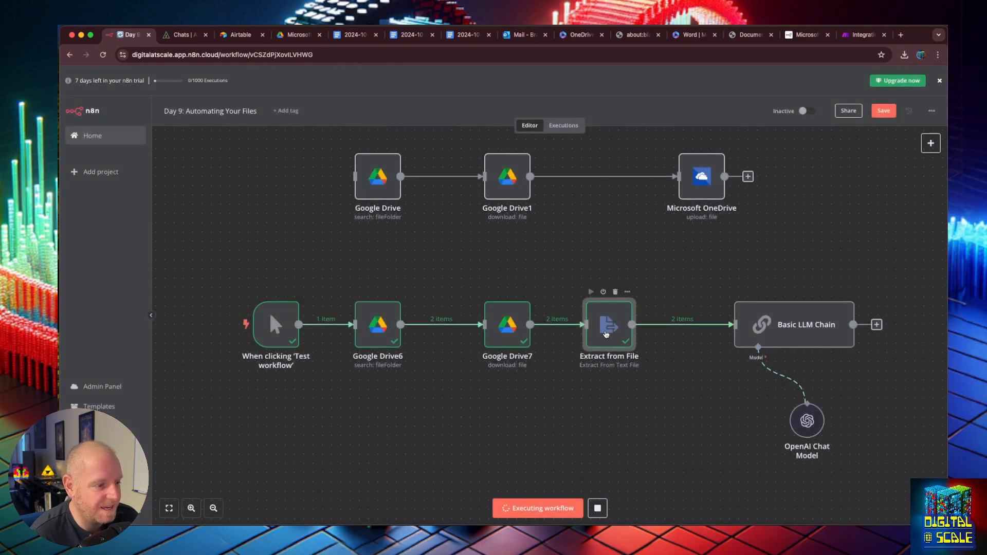
pyautogui.doubleClick(602, 313)
pyautogui.click(493, 145)
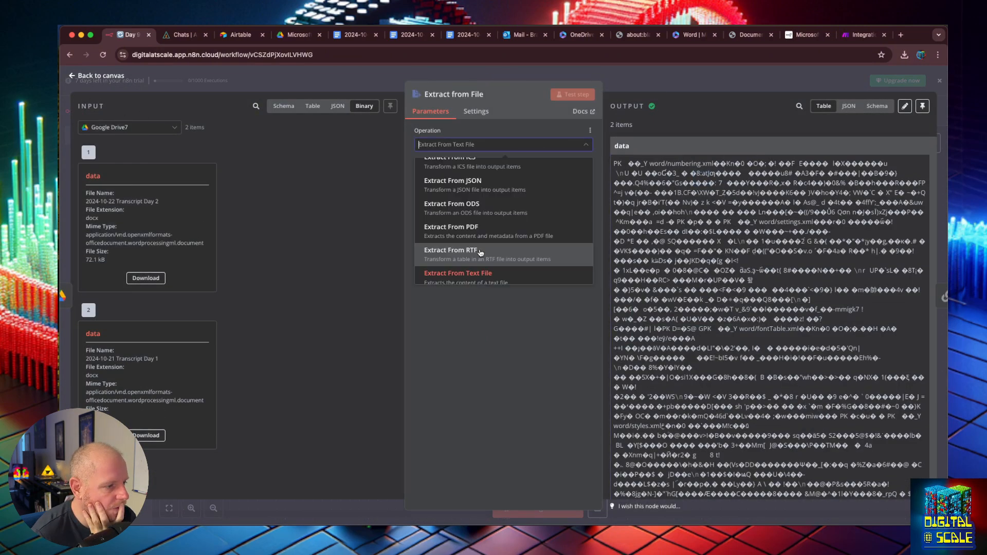
pyautogui.click(472, 251)
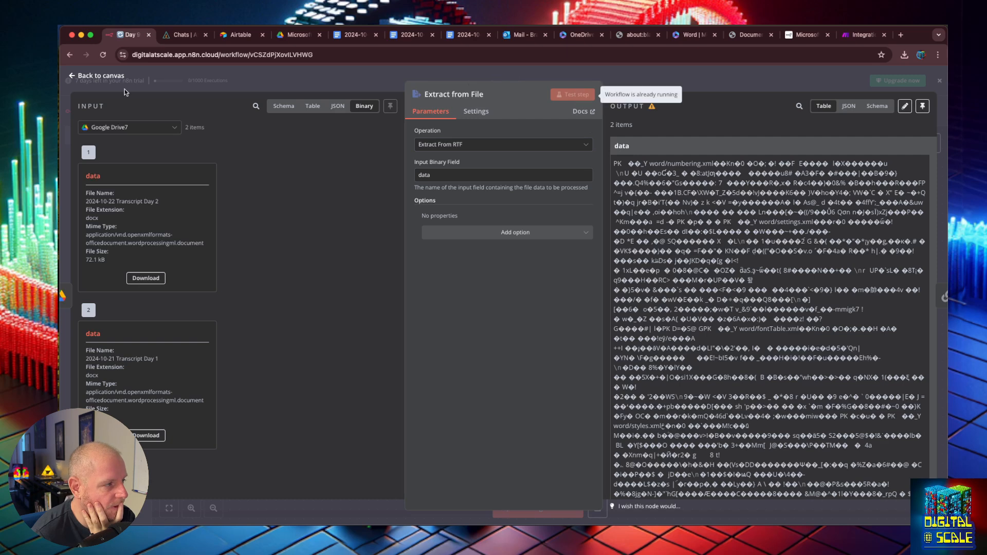
pyautogui.click(86, 79)
pyautogui.click(603, 508)
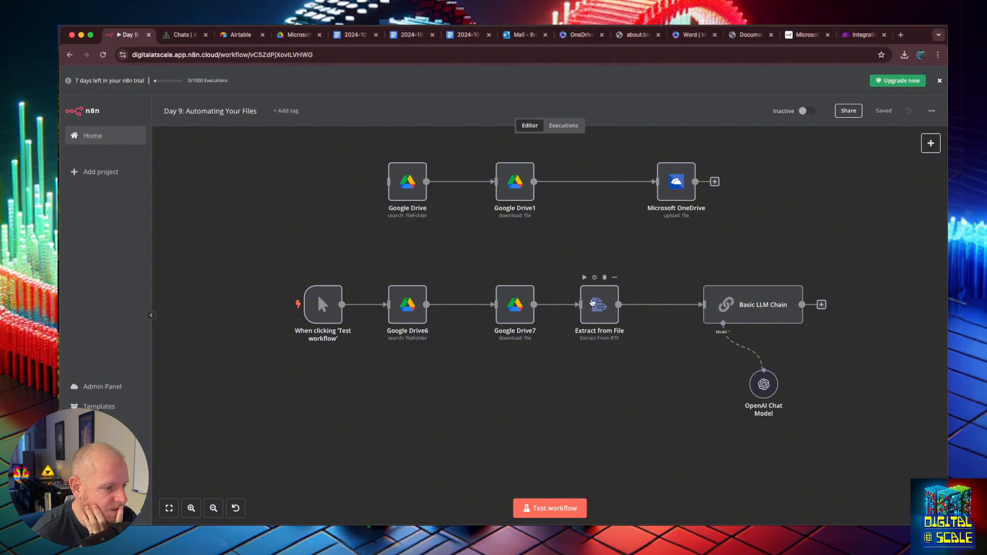
# - Remove the Extract from File to Basic LLM Chain link, save, and test the workflow
pyautogui.doubleClick(599, 304)
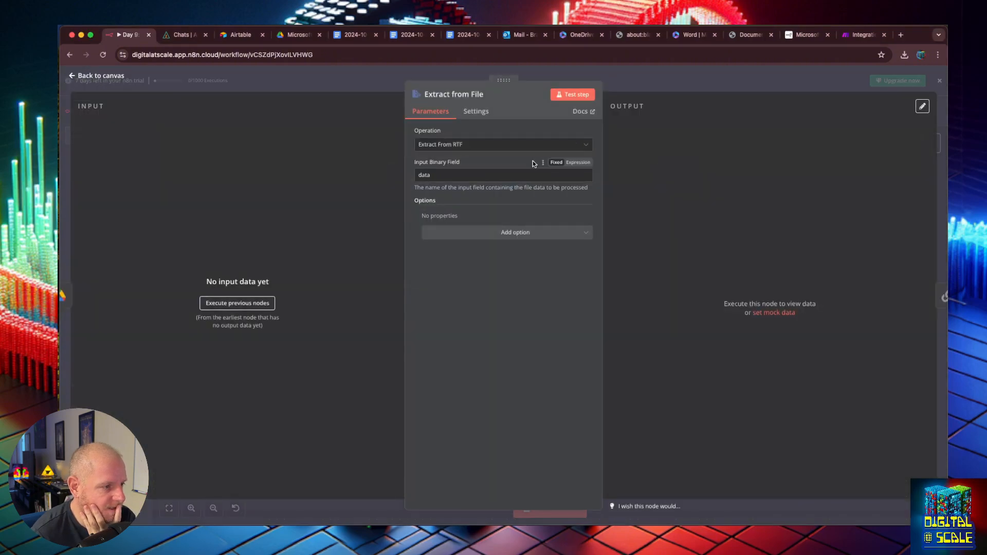
pyautogui.click(72, 76)
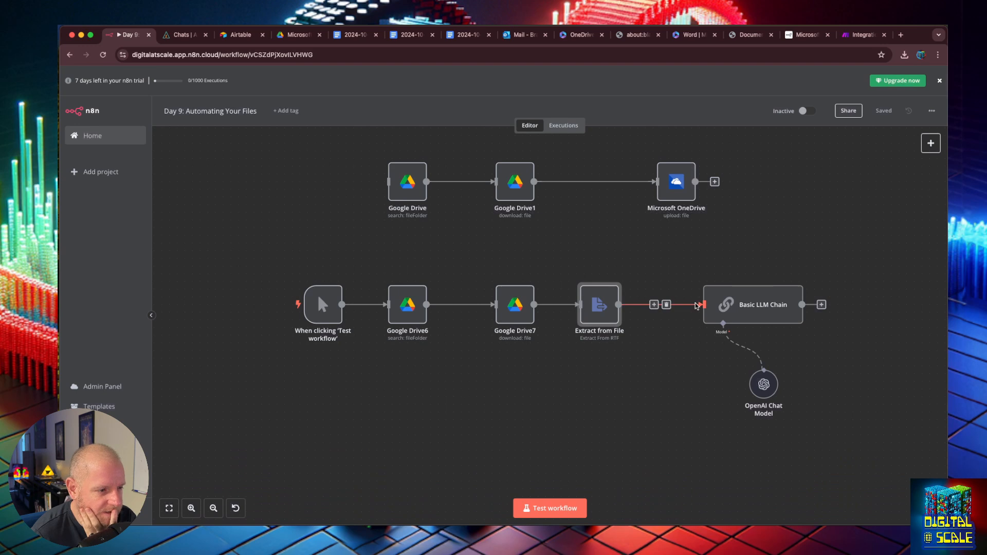
pyautogui.click(667, 304)
pyautogui.click(722, 308)
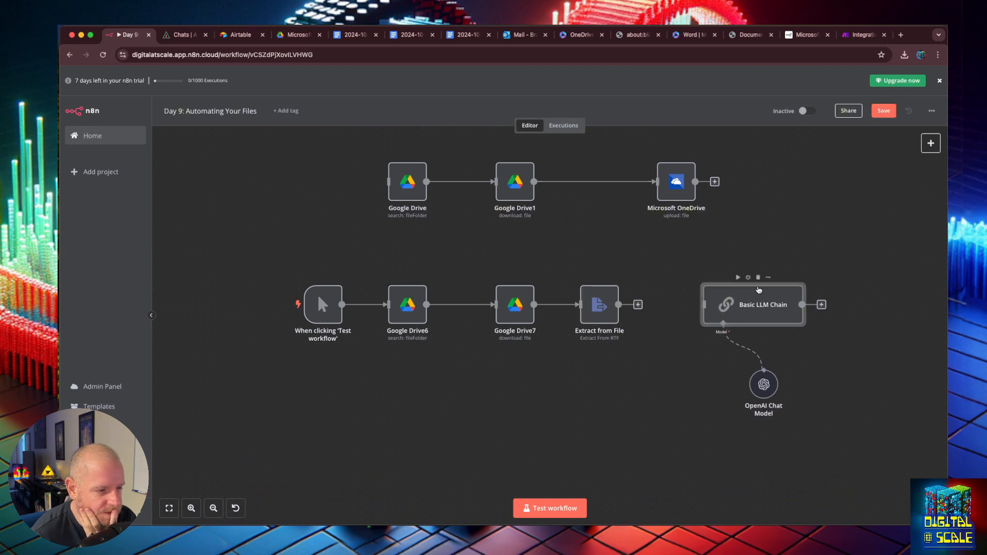
pyautogui.click(884, 110)
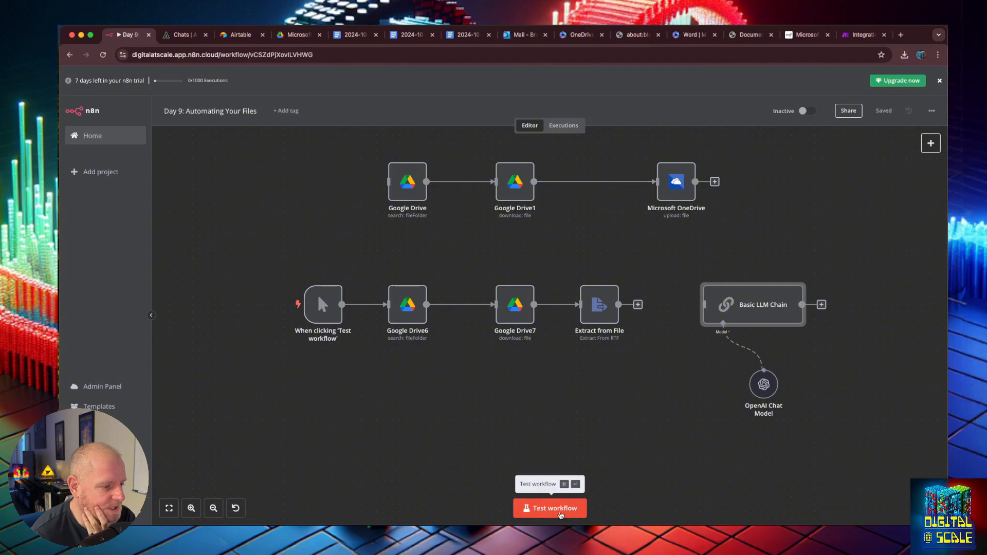
pyautogui.click(562, 509)
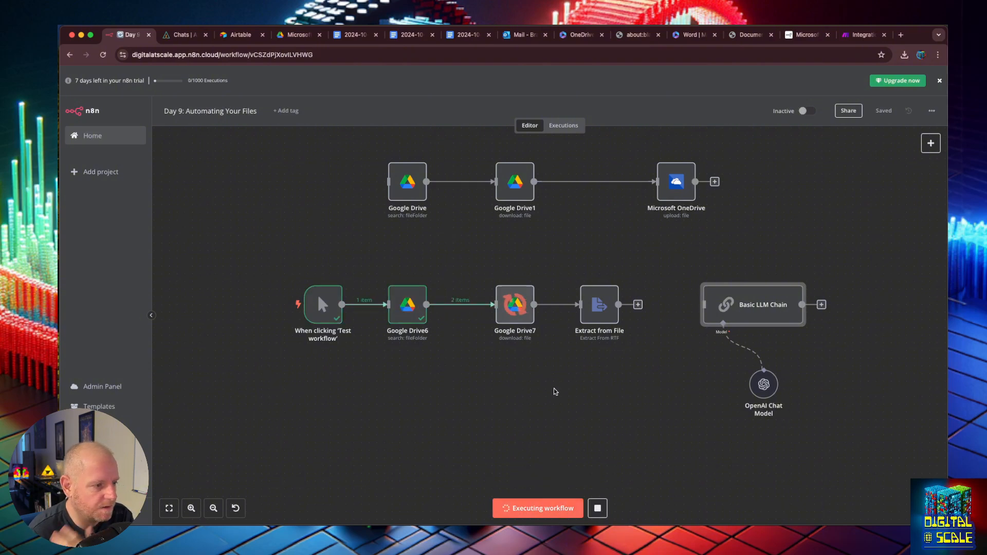
# - Switch the failed Extract from File step back to text file and rerun it
pyautogui.doubleClick(599, 304)
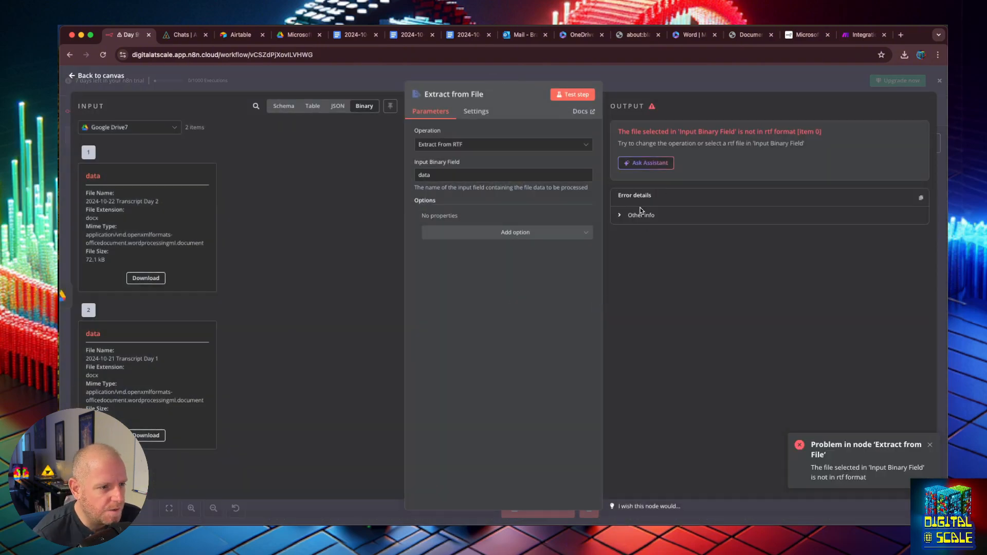
pyautogui.click(493, 145)
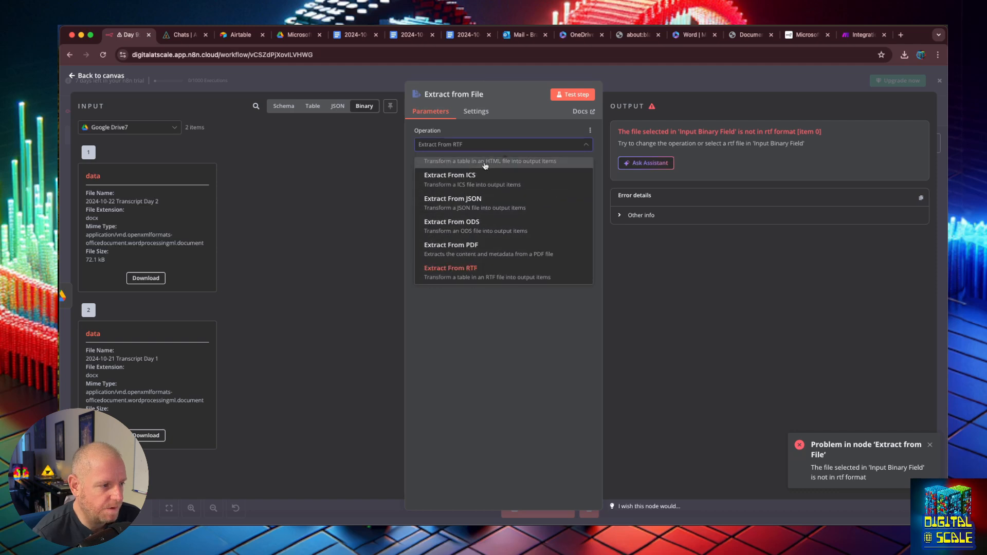
pyautogui.scroll(-3, 483, 216)
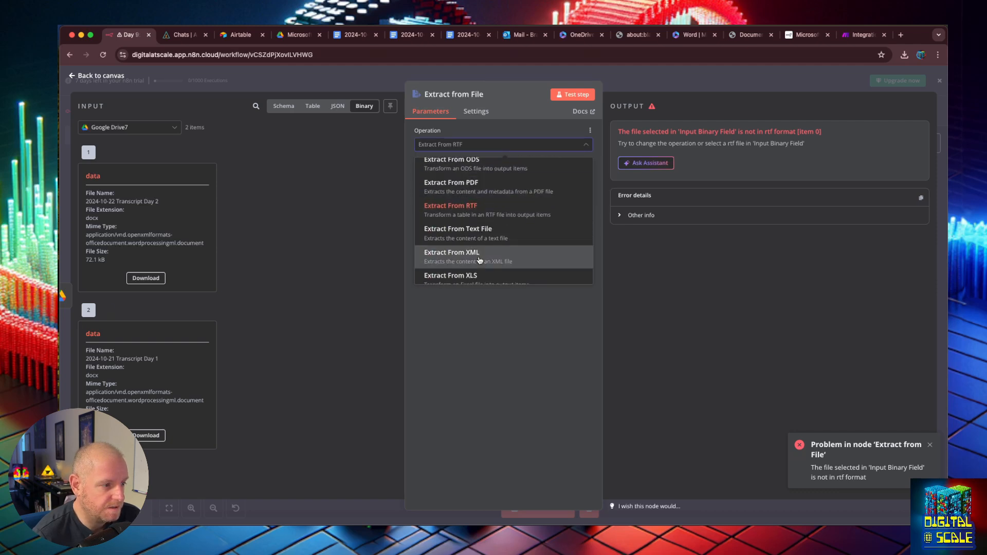
pyautogui.scroll(-2, 493, 252)
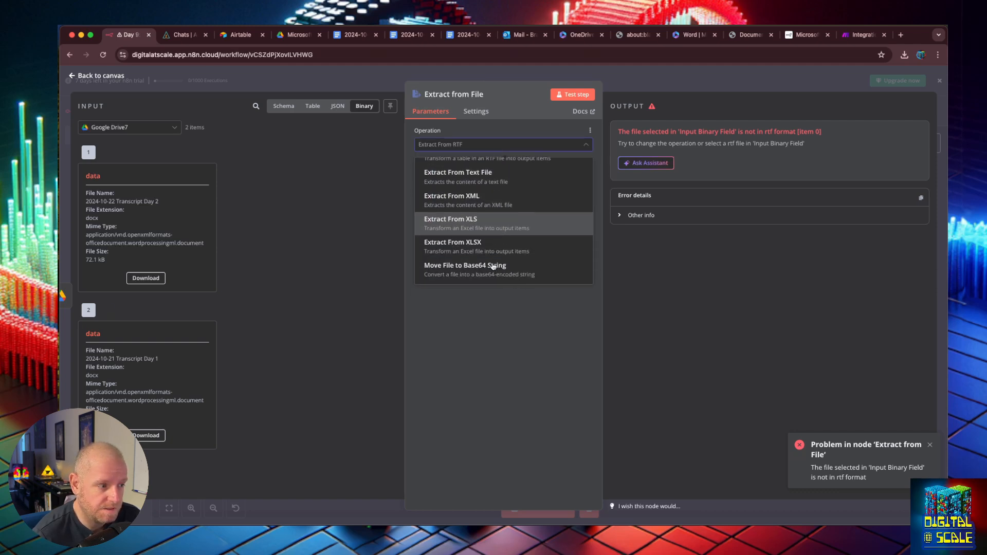
pyautogui.click(463, 176)
pyautogui.click(576, 94)
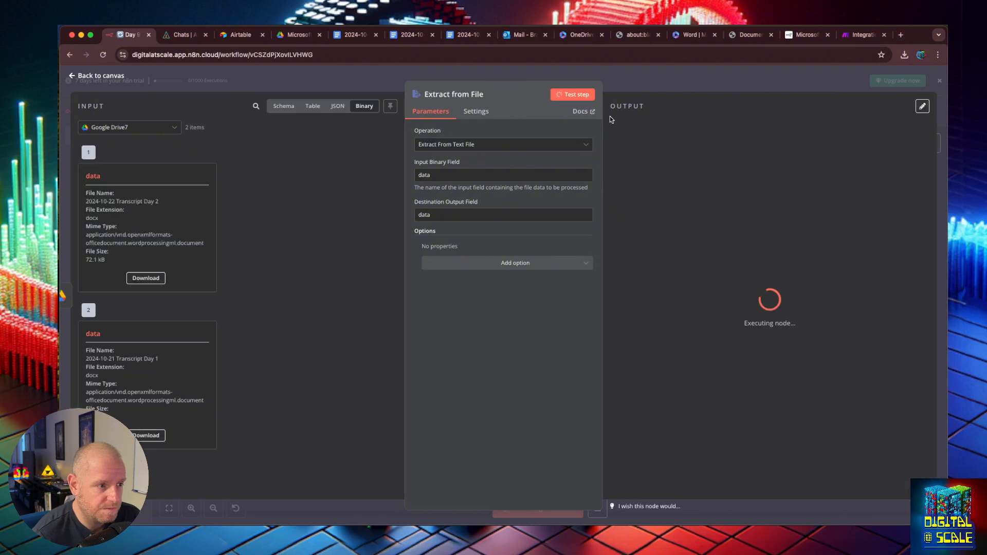
# - Try the PDF and then HTML extraction operations, rerunning the step before returning to canvas
pyautogui.click(502, 145)
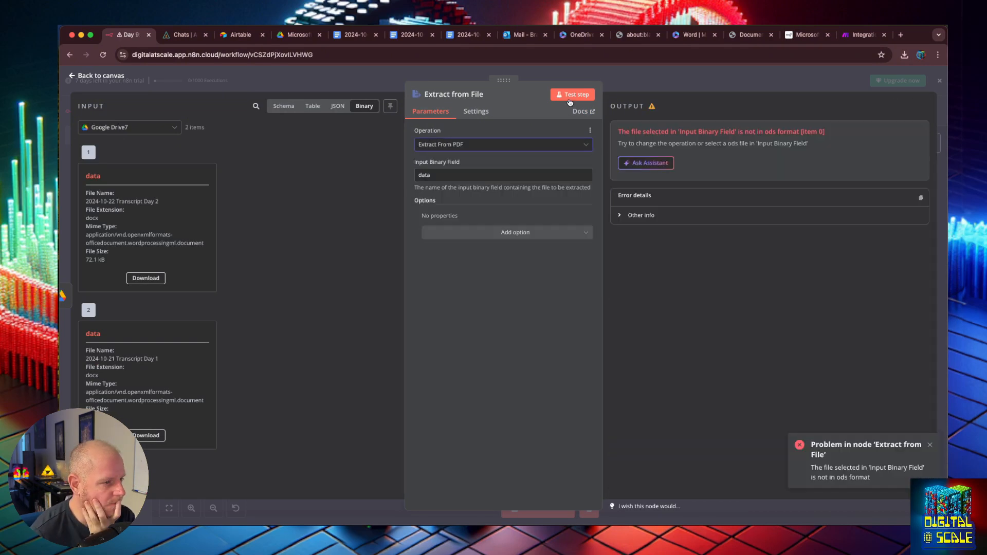
pyautogui.click(569, 99)
pyautogui.click(494, 145)
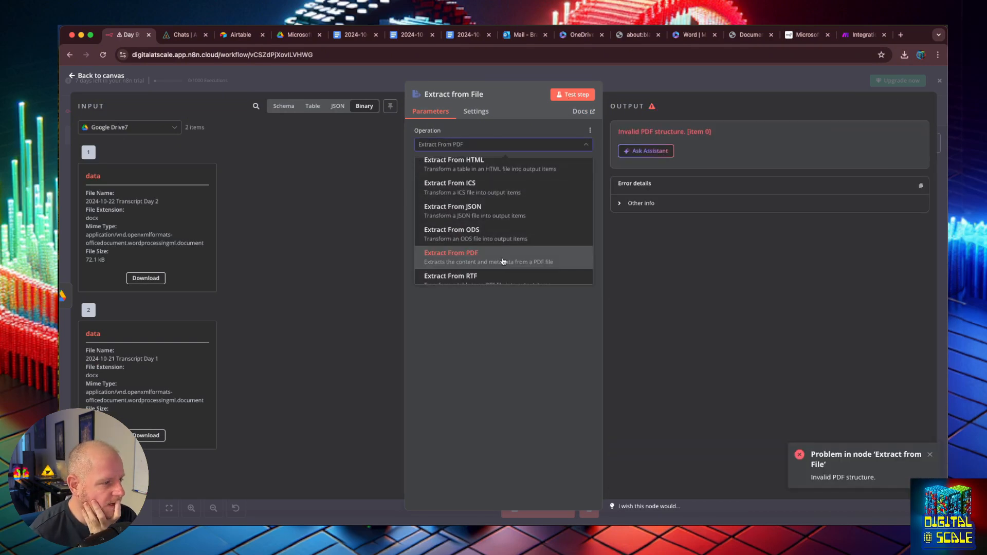
pyautogui.click(510, 167)
pyautogui.click(572, 94)
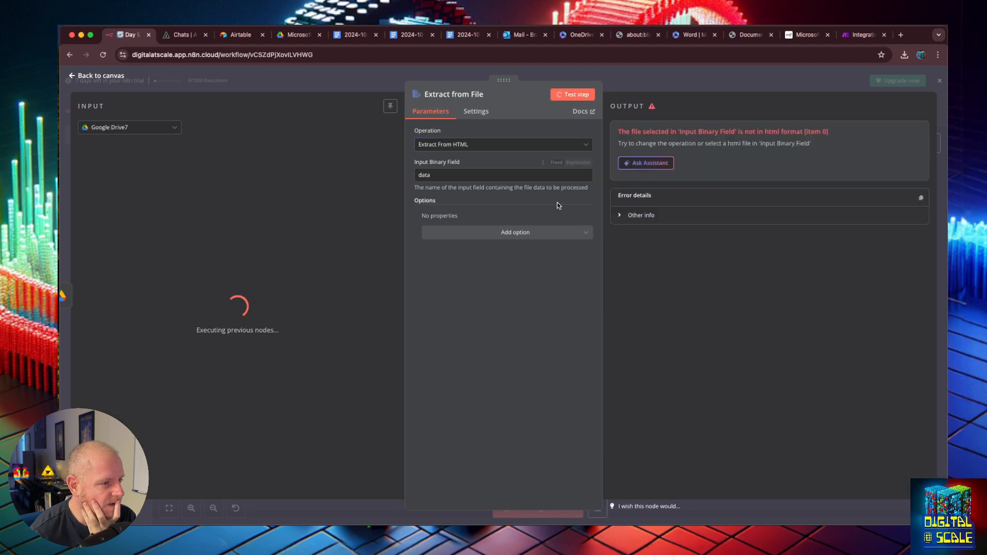
pyautogui.click(494, 178)
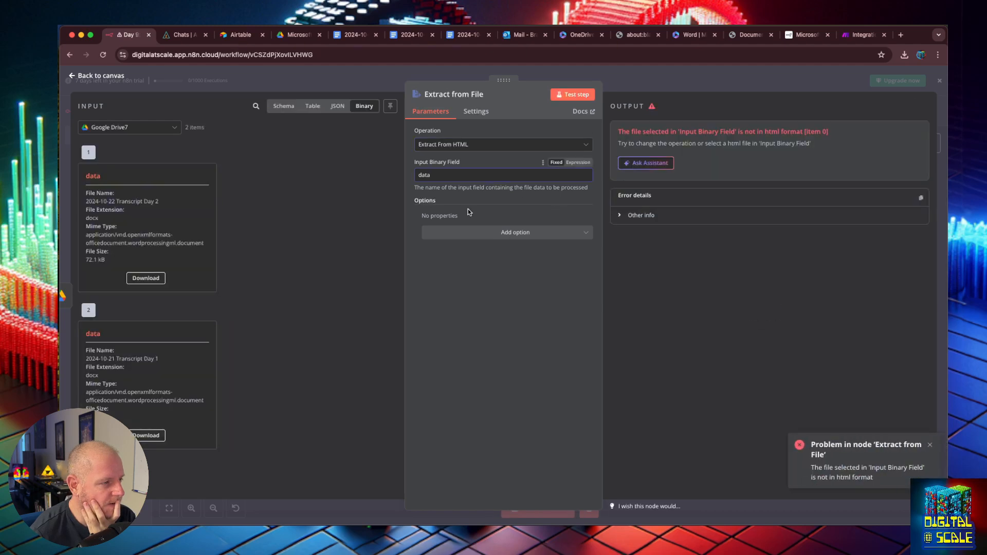
pyautogui.click(95, 76)
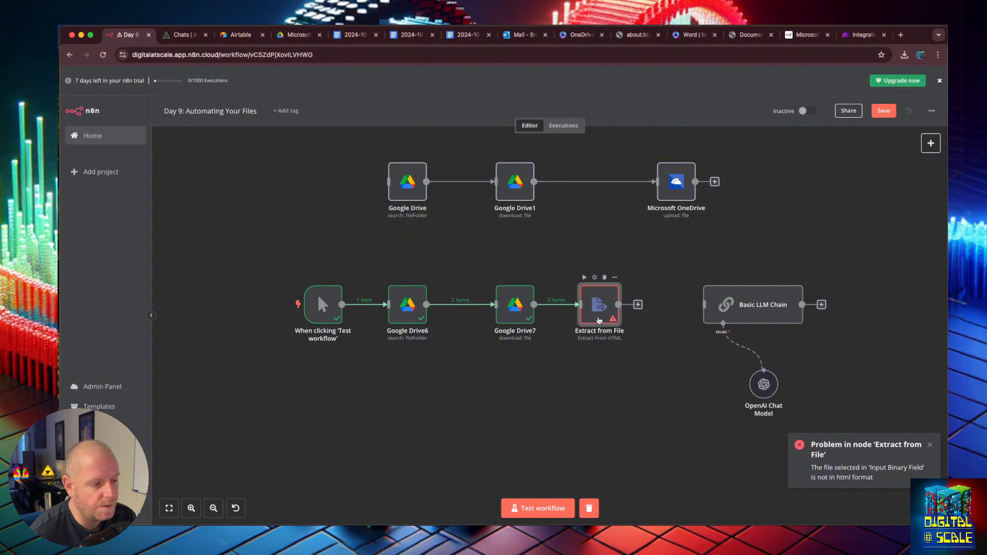
# - Move Extract from File beside Basic LLM Chain and browse the Google Drive node options
pyautogui.moveTo(599, 320); pyautogui.dragTo(660, 320)
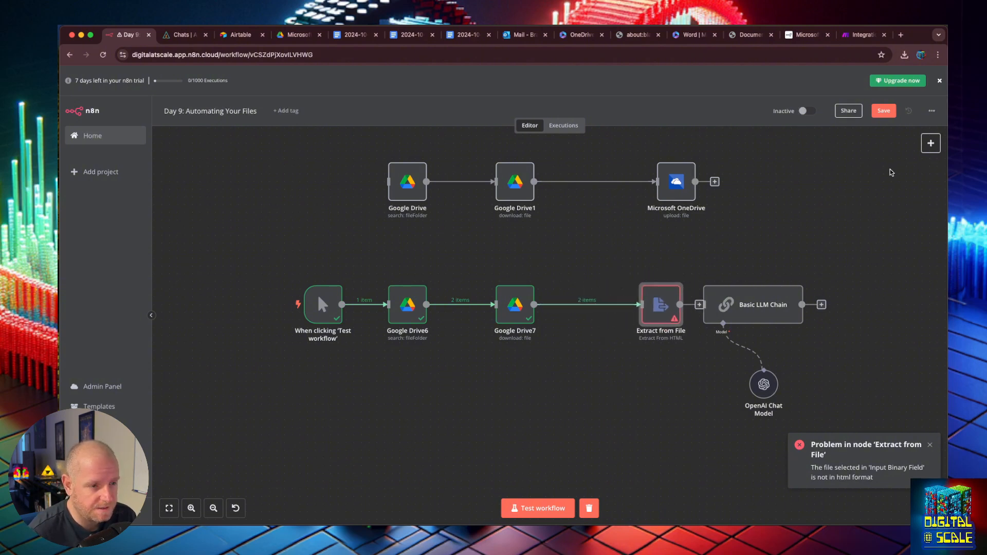
pyautogui.click(930, 142)
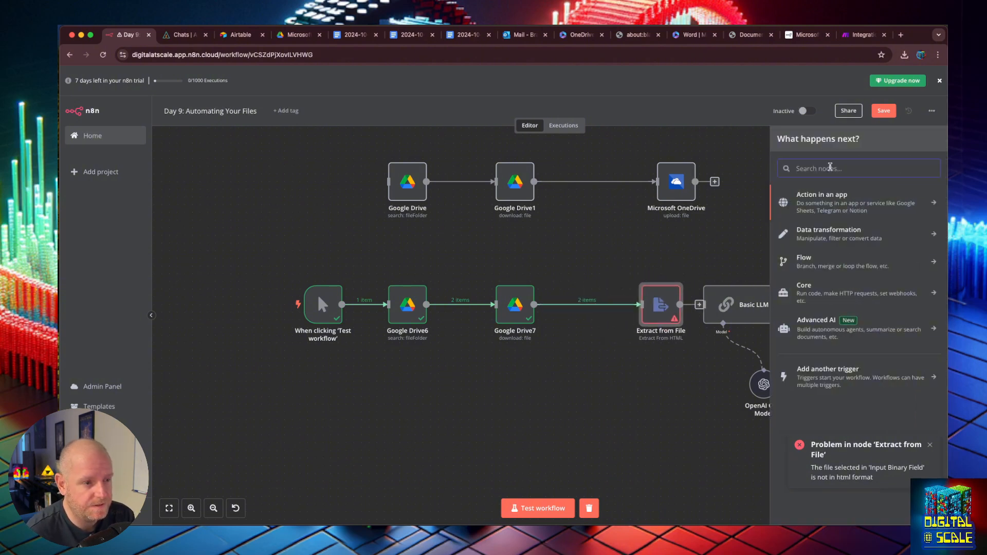
pyautogui.write('drive')
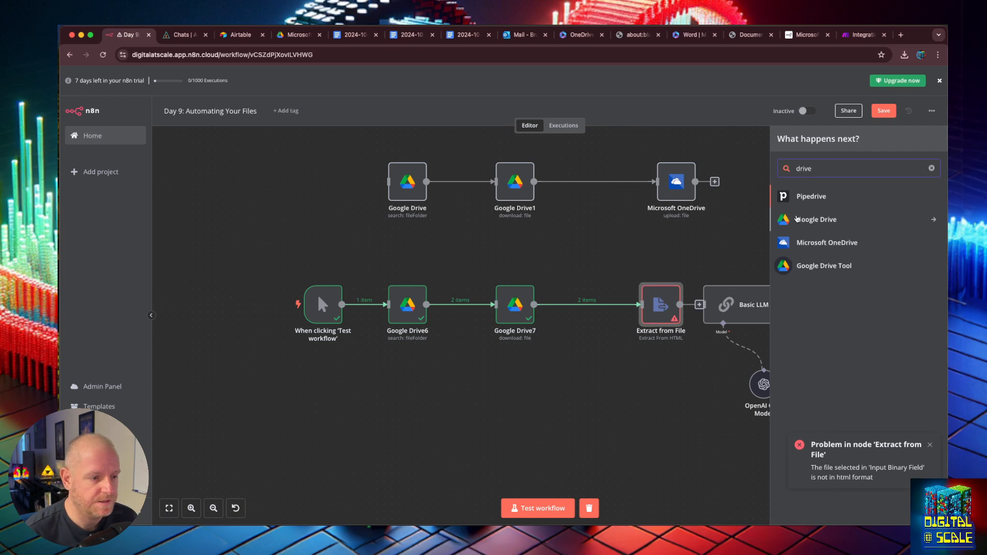
pyautogui.click(820, 220)
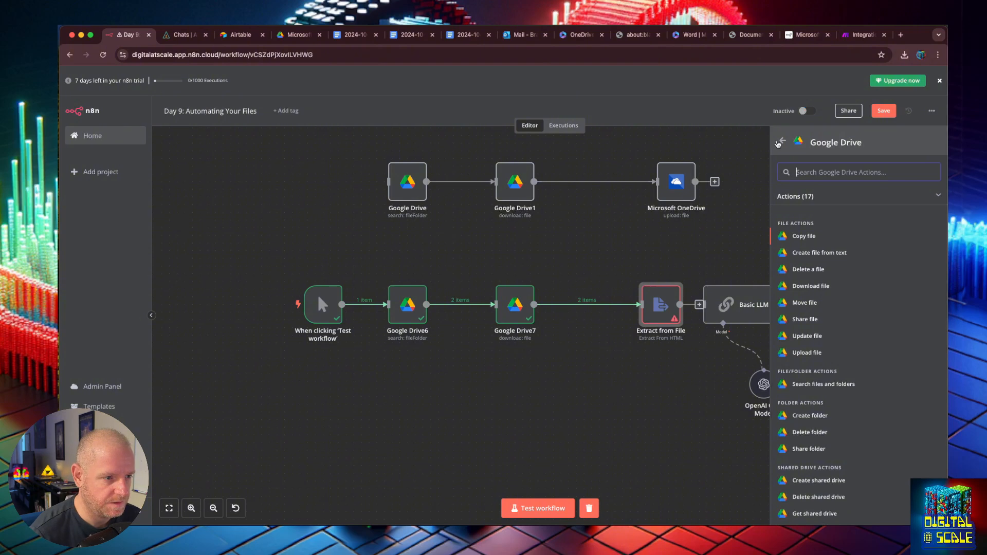
pyautogui.click(780, 142)
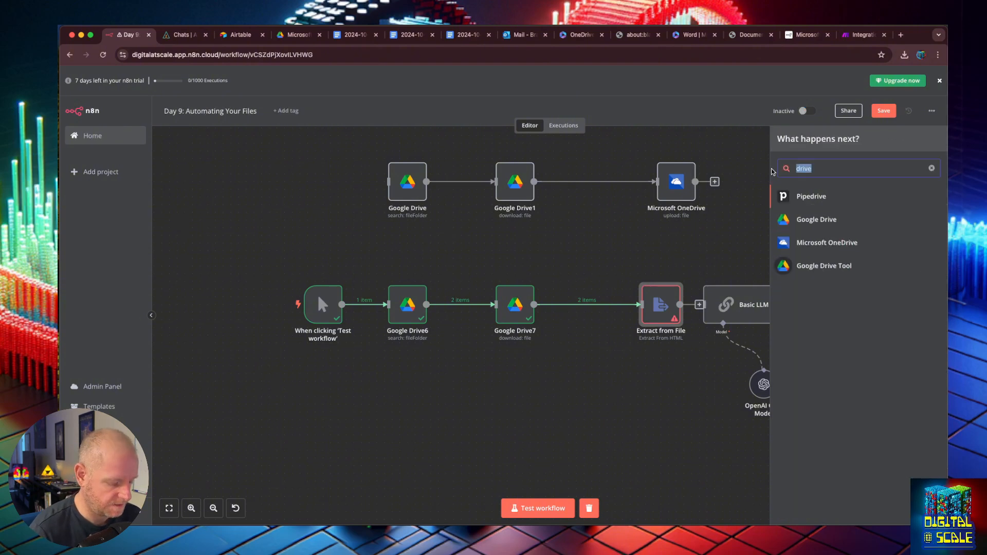
# - Set Google Drive7's Google Docs conversion format to Text (txt)
pyautogui.doubleClick(508, 306)
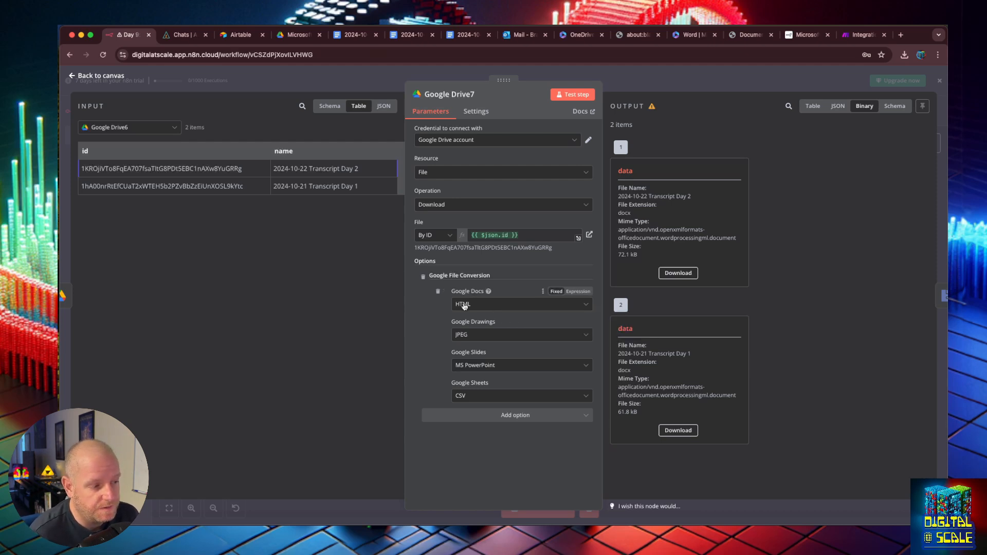
pyautogui.click(483, 305)
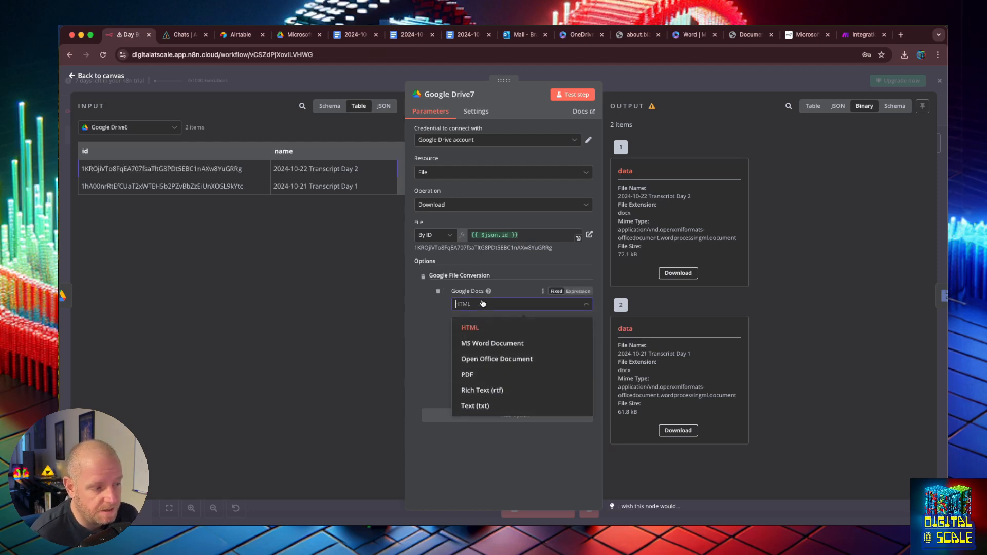
pyautogui.click(490, 407)
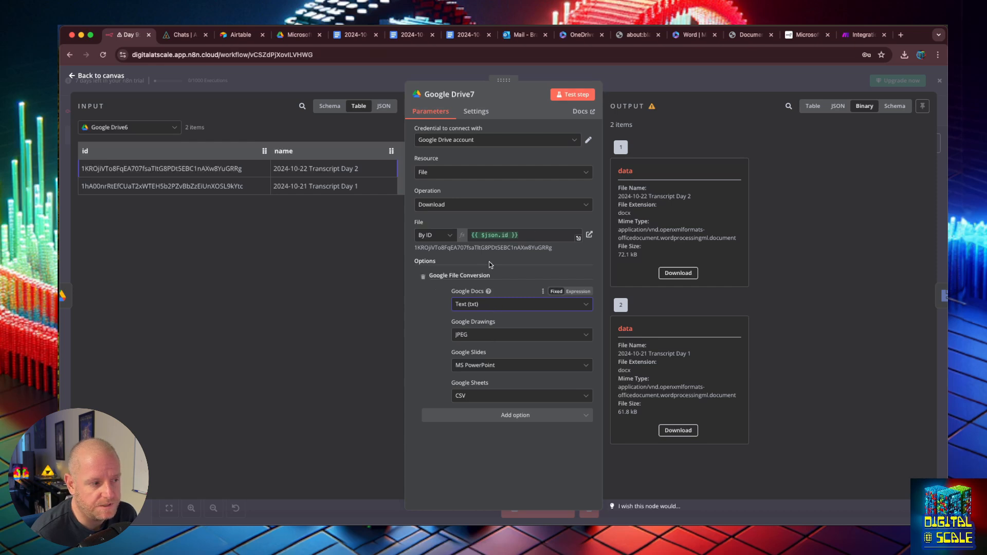
pyautogui.click(72, 76)
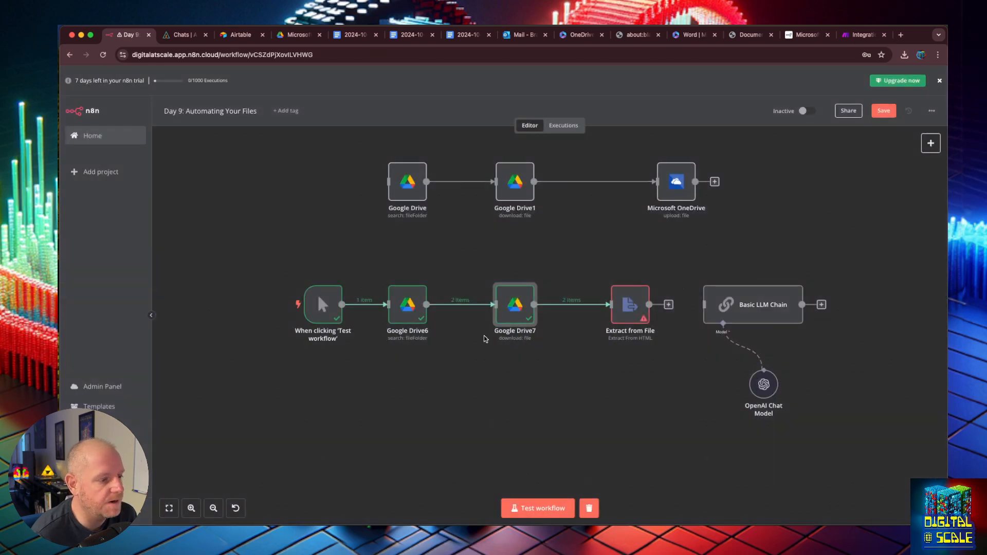
# - Review Google Drive7's extra download options without adding any
pyautogui.doubleClick(523, 299)
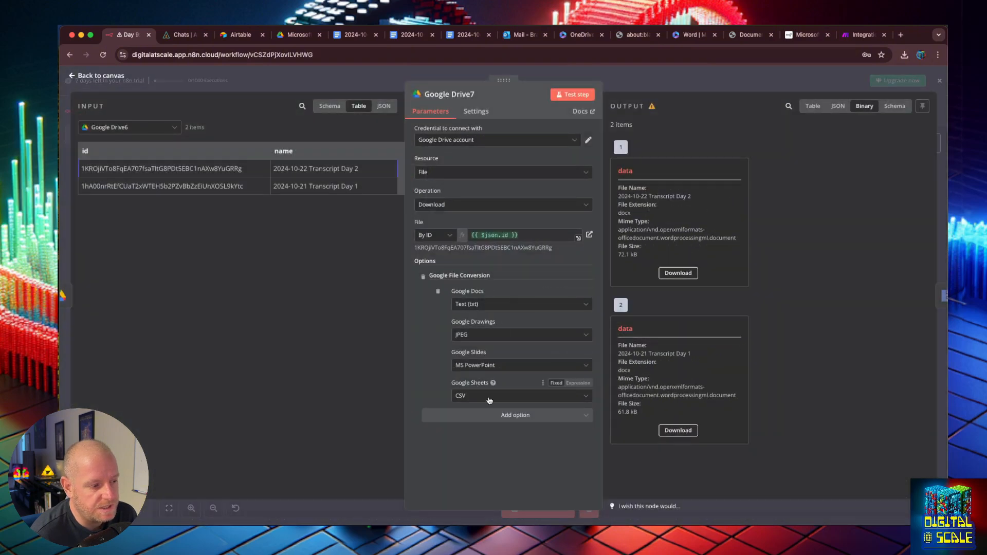
pyautogui.click(514, 415)
pyautogui.click(507, 488)
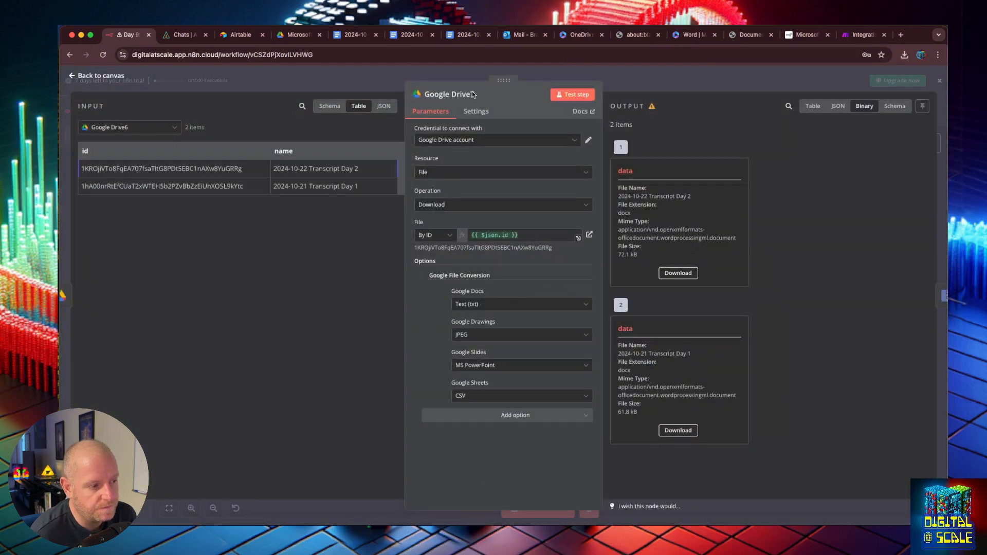
pyautogui.click(72, 80)
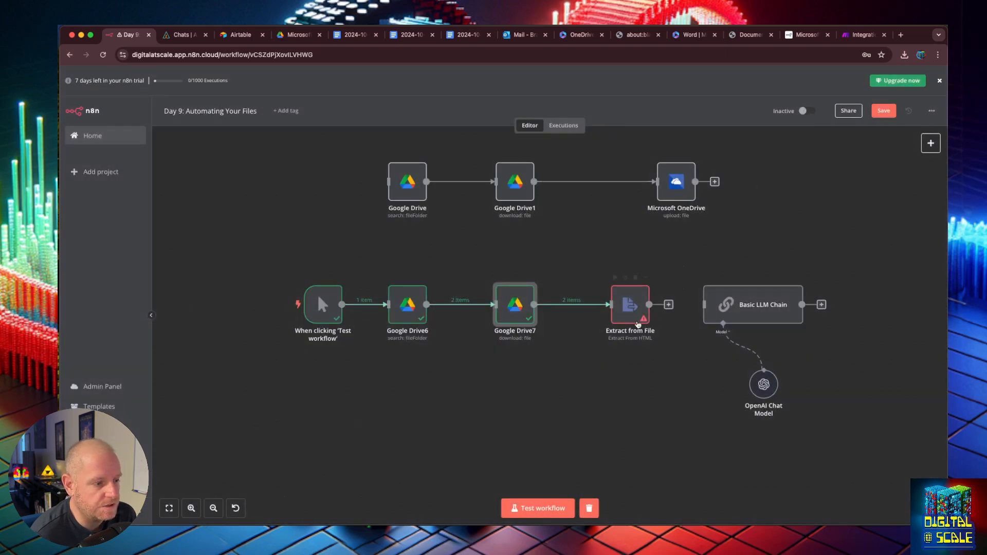
# - Set the Extract from File operation to Extract From Text File
pyautogui.doubleClick(630, 309)
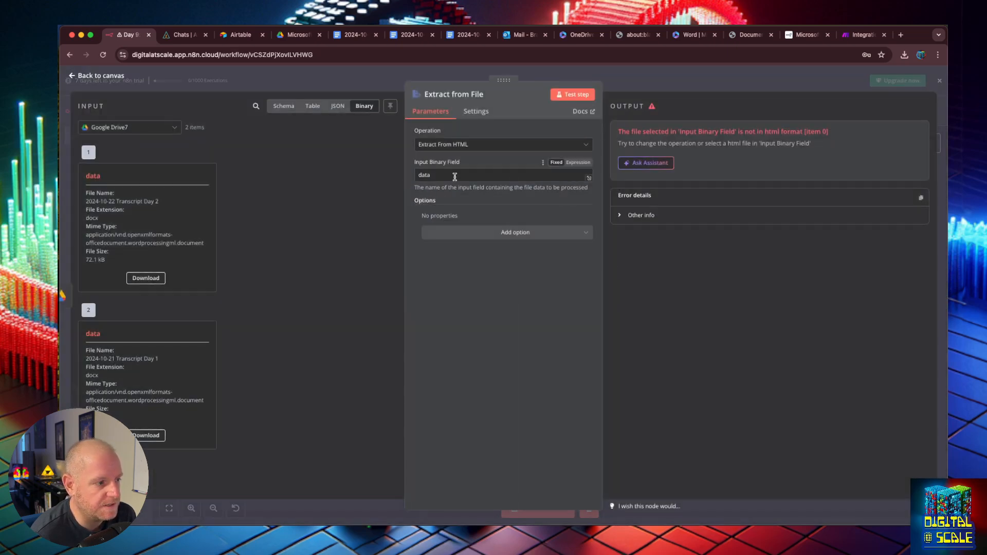
pyautogui.click(509, 146)
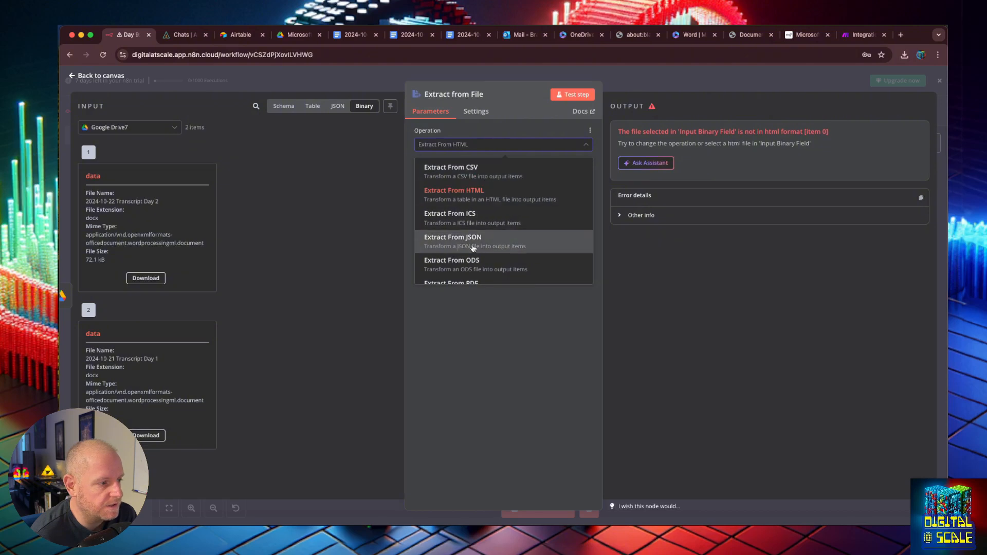
pyautogui.scroll(-4, 476, 264)
pyautogui.click(478, 227)
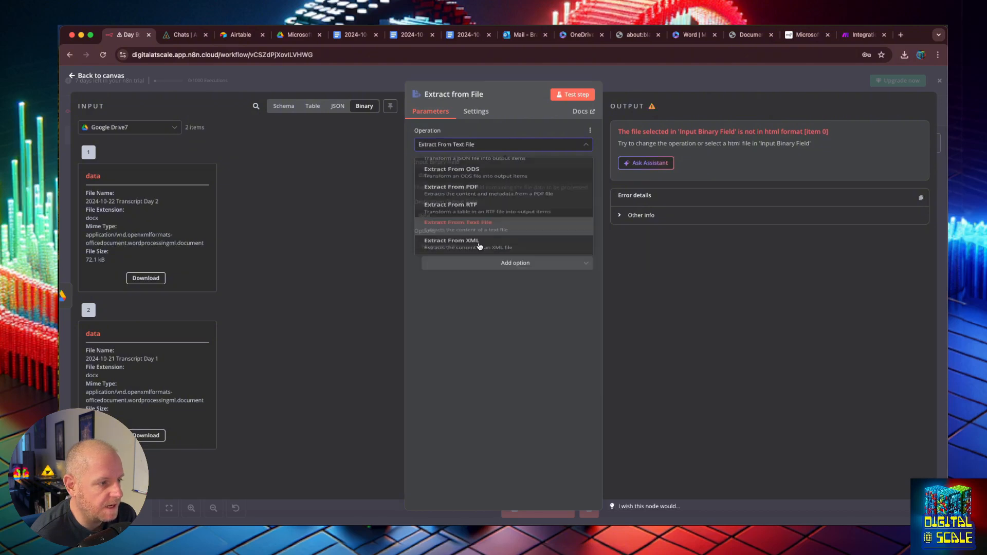
pyautogui.click(72, 75)
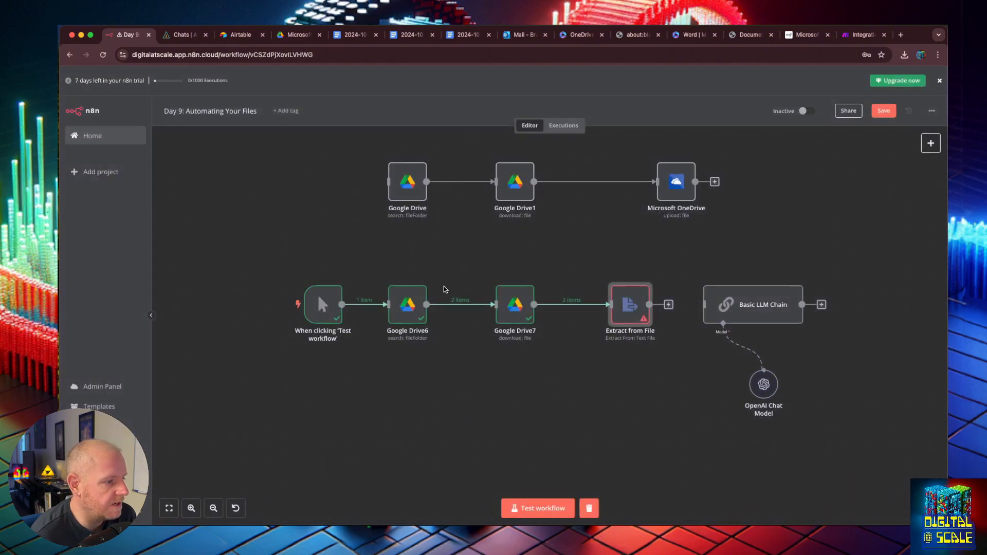
# - Test the workflow and inspect the extracted timestamped transcript text
pyautogui.click(538, 508)
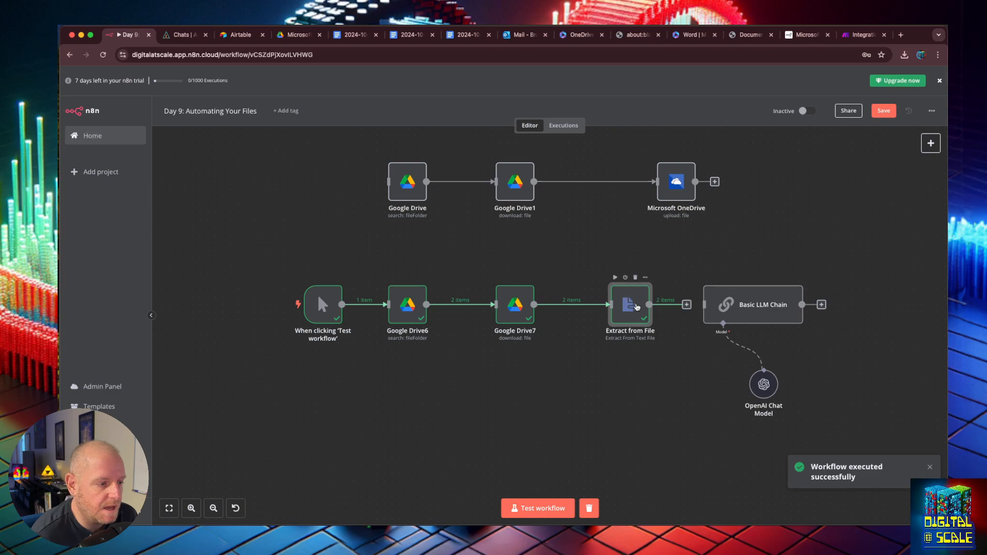
pyautogui.doubleClick(637, 307)
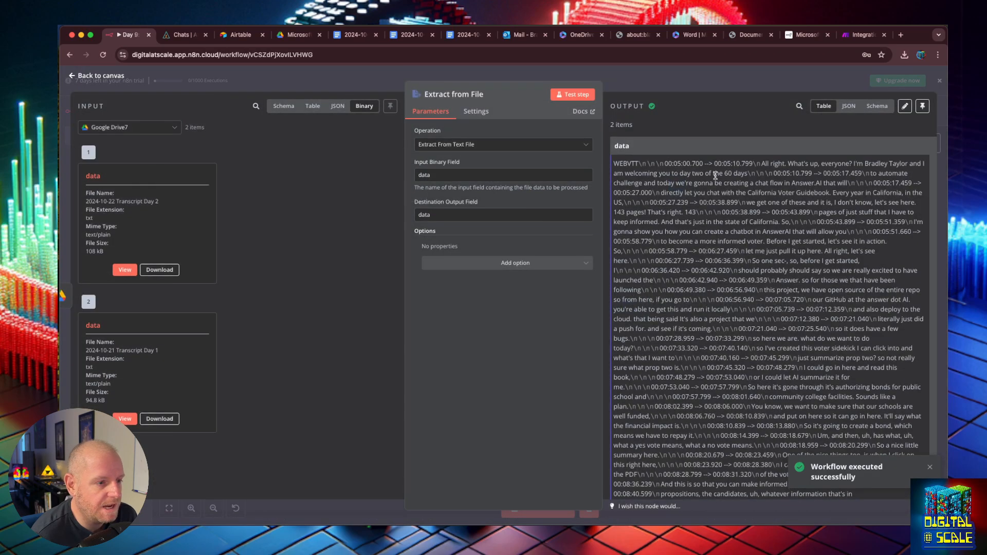
pyautogui.moveTo(731, 163); pyautogui.dragTo(849, 415)
pyautogui.click(830, 232)
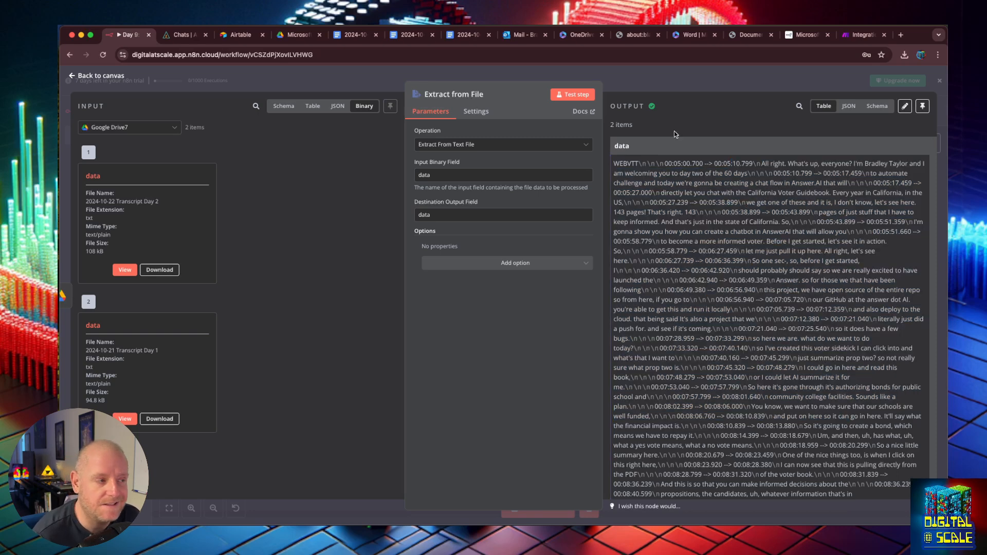
pyautogui.click(73, 77)
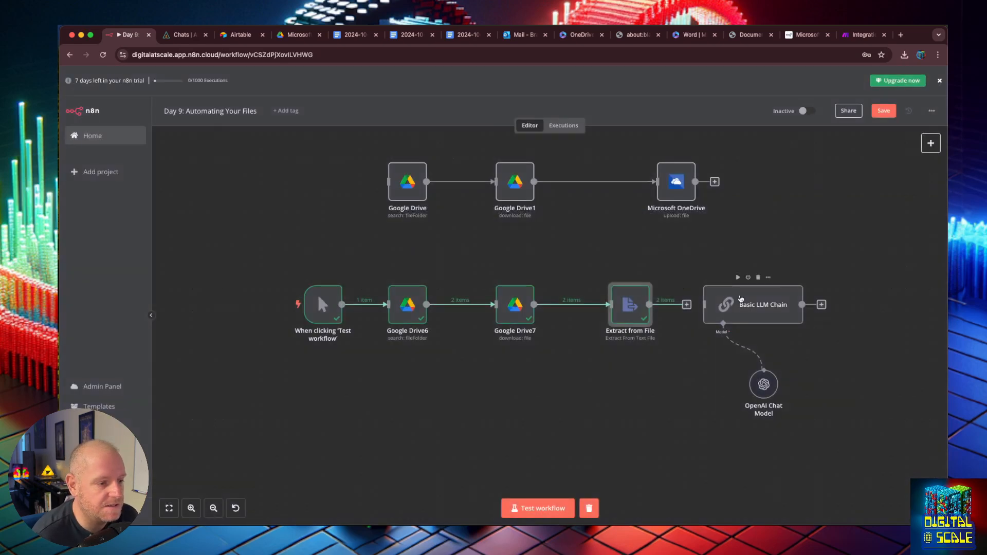
# - Connect Extract from File to Basic LLM Chain, place {{ $json.data }} in the contents tags, and test
pyautogui.moveTo(706, 305); pyautogui.dragTo(705, 305)
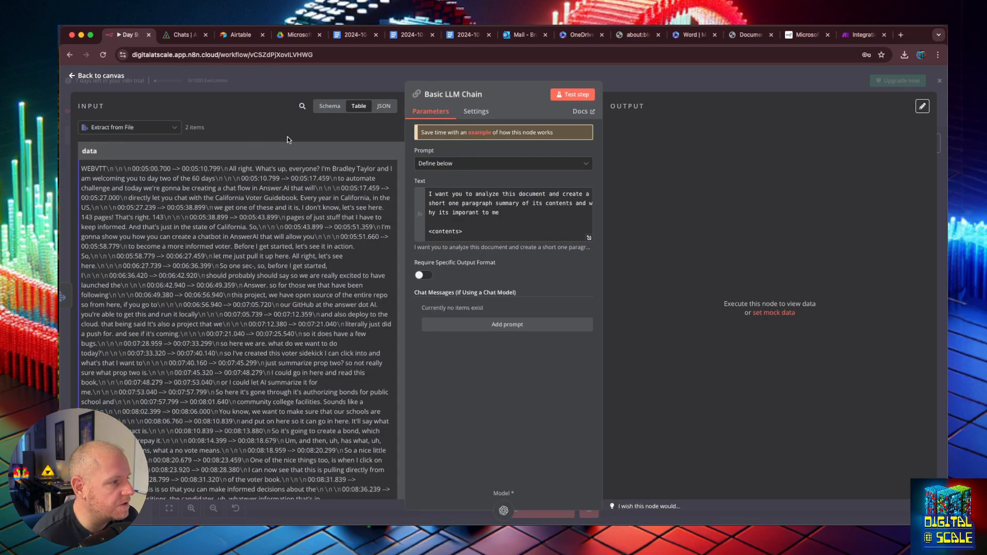
pyautogui.moveTo(288, 151); pyautogui.dragTo(462, 236)
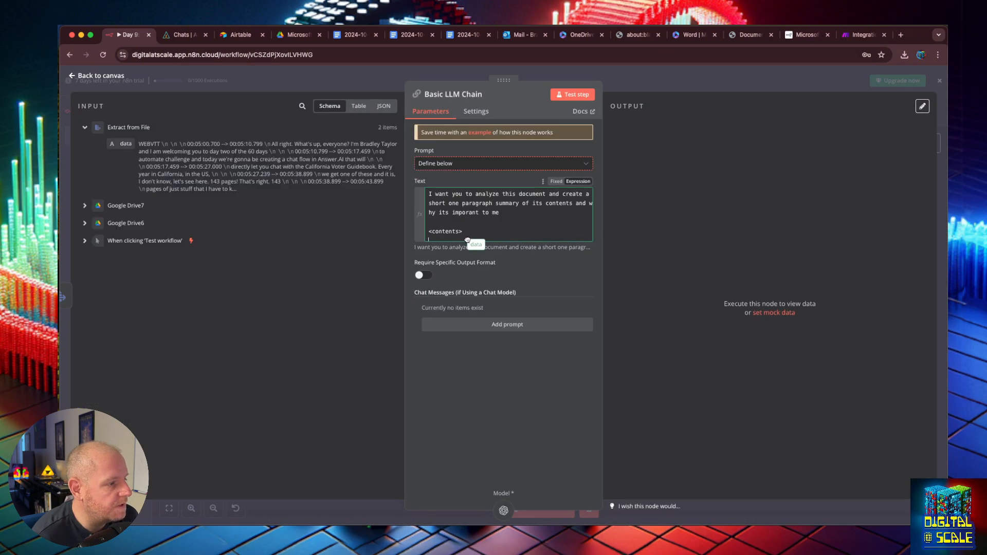
pyautogui.click(426, 215)
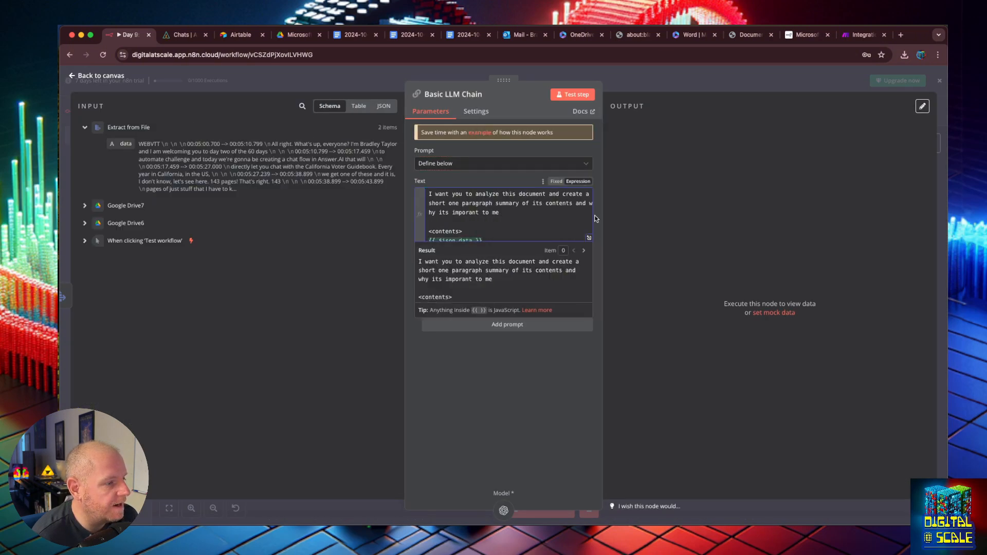
pyautogui.click(589, 239)
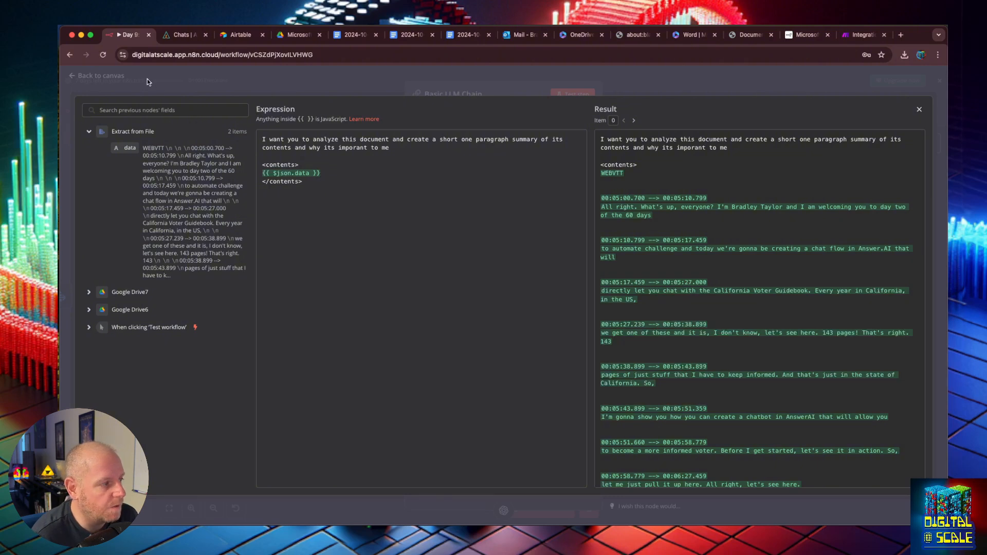
pyautogui.click(919, 109)
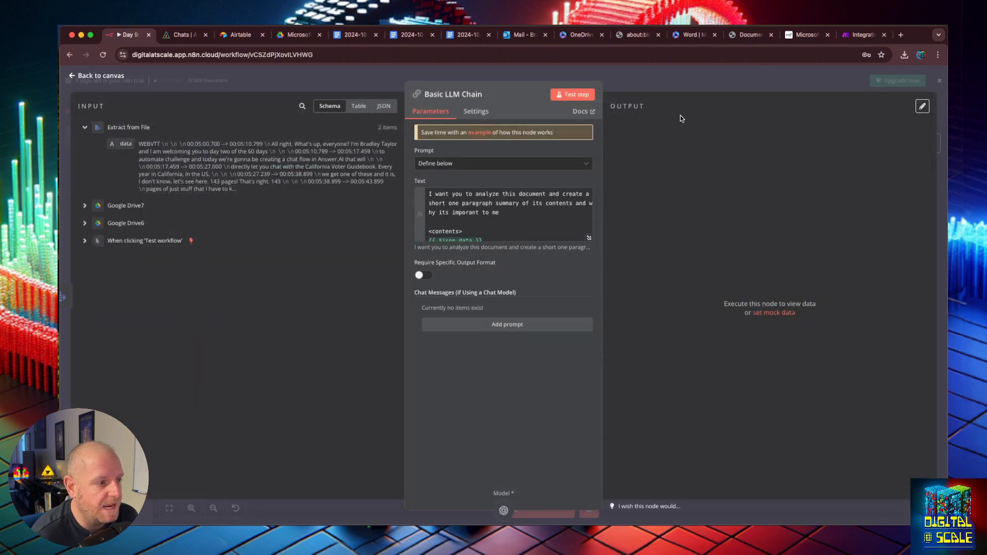
pyautogui.click(573, 96)
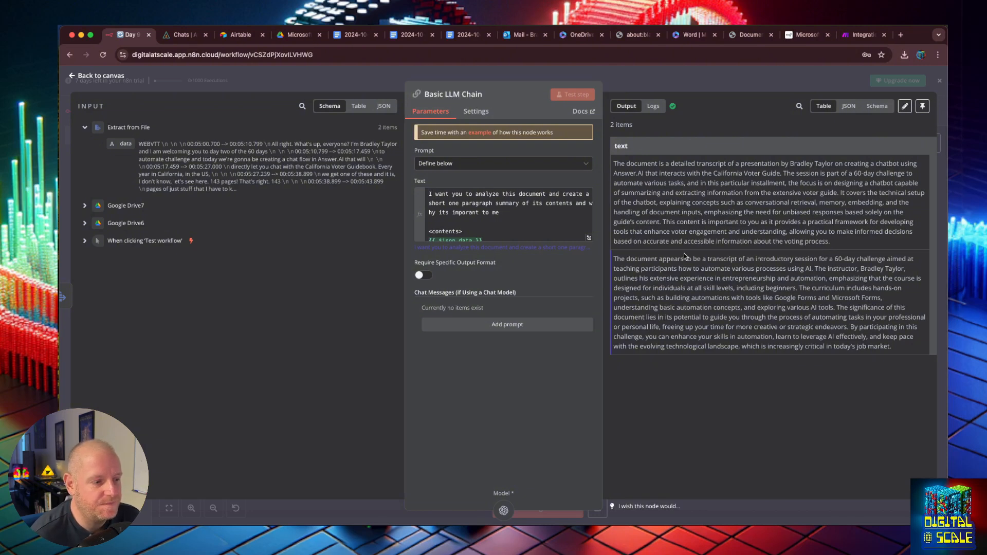
# - Read through both one-paragraph transcript summaries in the Basic LLM Chain output
pyautogui.moveTo(684, 260); pyautogui.dragTo(839, 263)
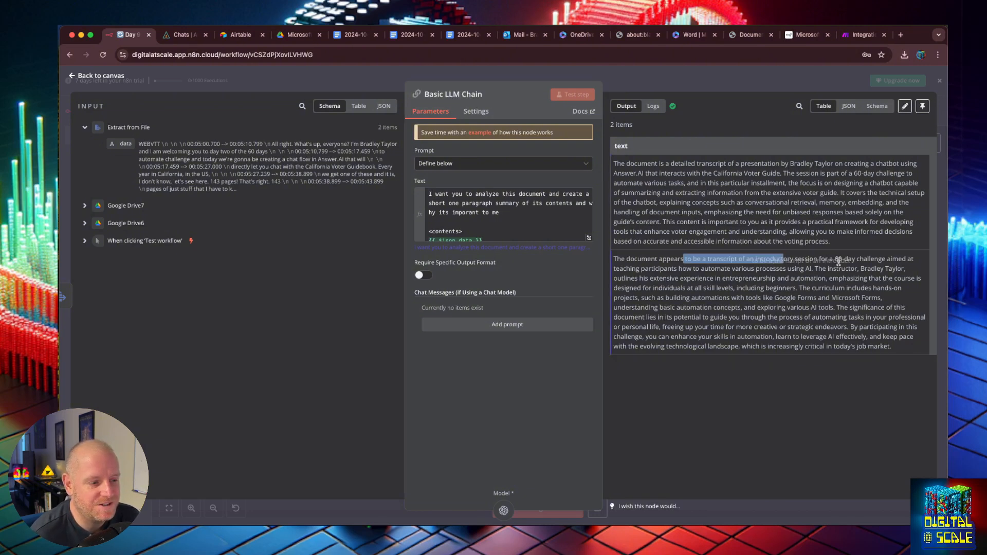
pyautogui.click(847, 265)
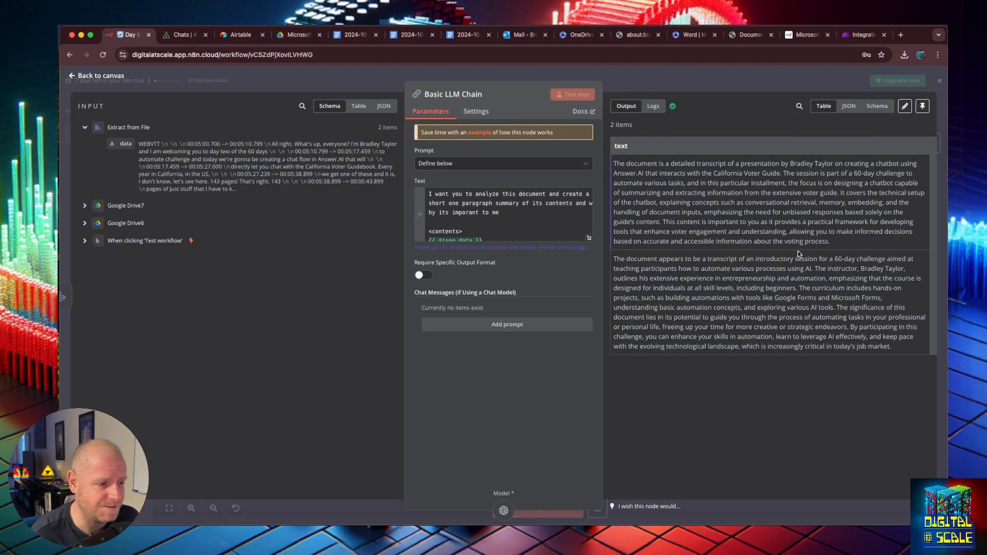
pyautogui.moveTo(829, 241); pyautogui.dragTo(694, 211)
pyautogui.click(684, 219)
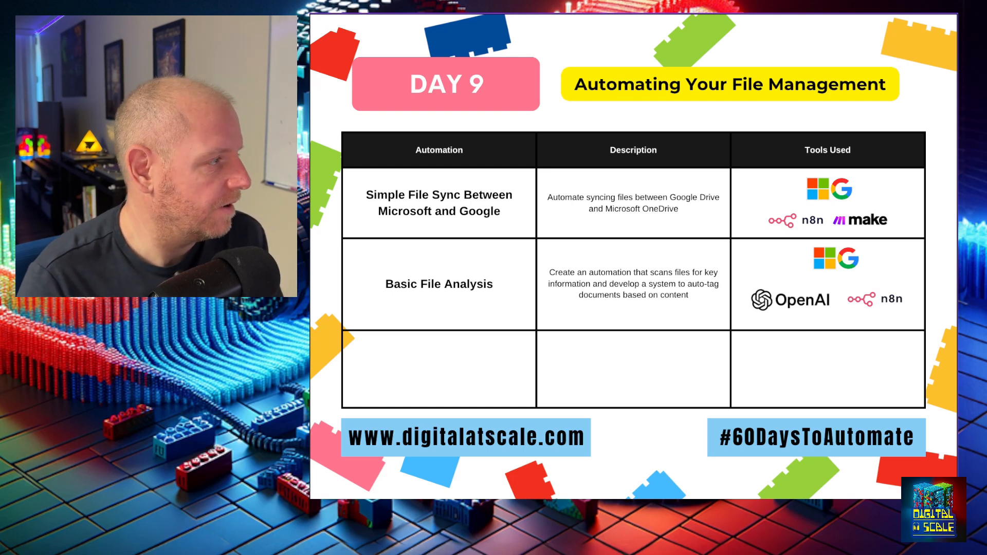
# - Advance the Day 9 slide to reveal the Automated Tagging row
pyautogui.press('Right')
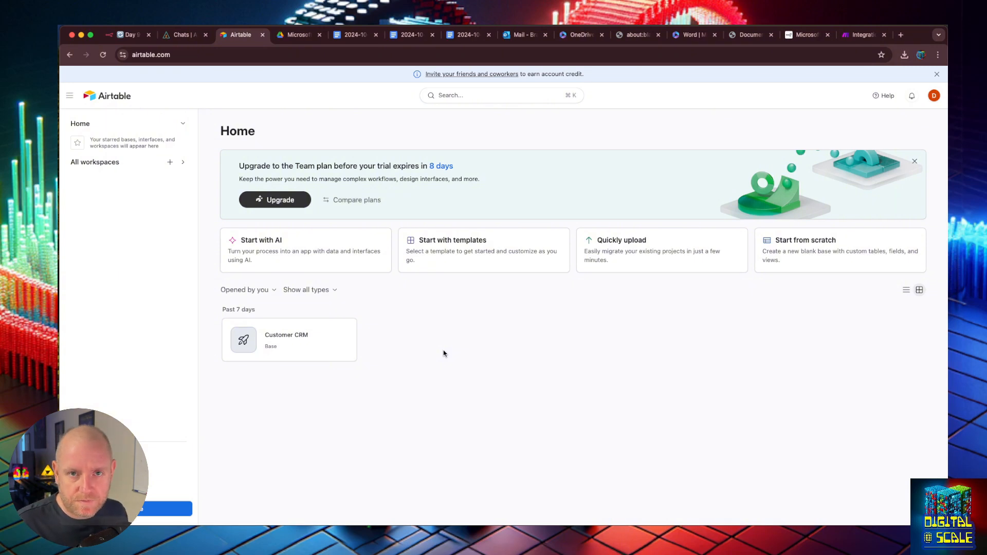
# - Open the Customer CRM base and rename it My Business
pyautogui.click(284, 339)
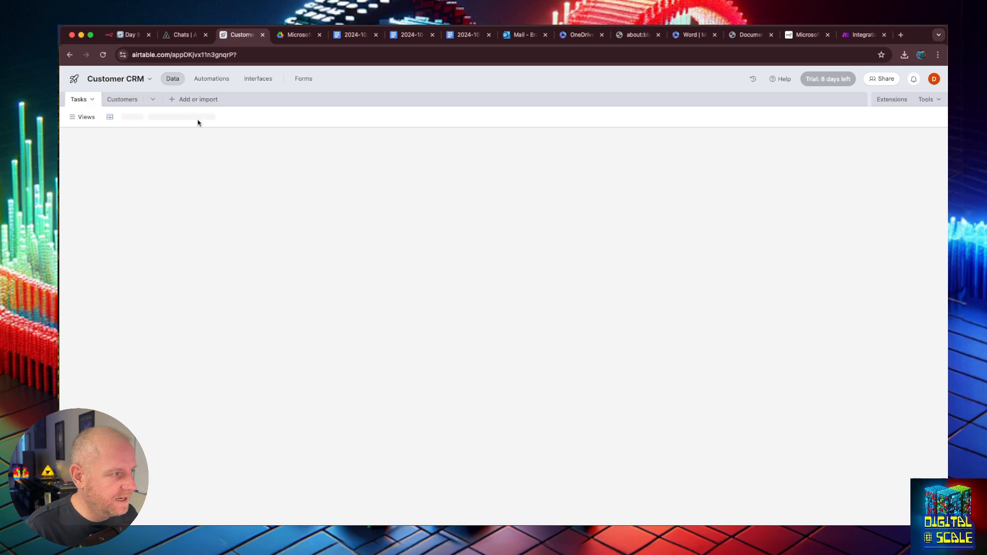
pyautogui.click(137, 82)
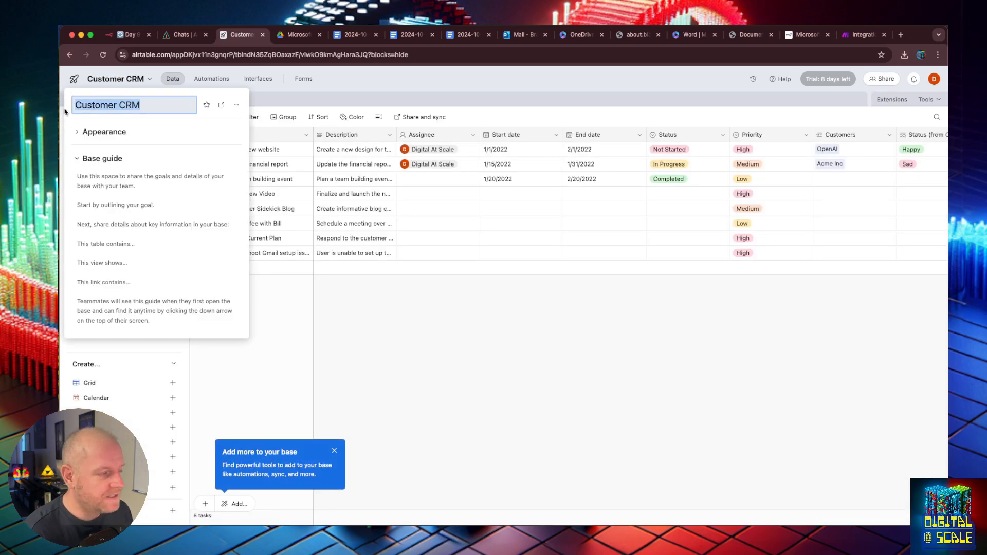
pyautogui.write('My ')
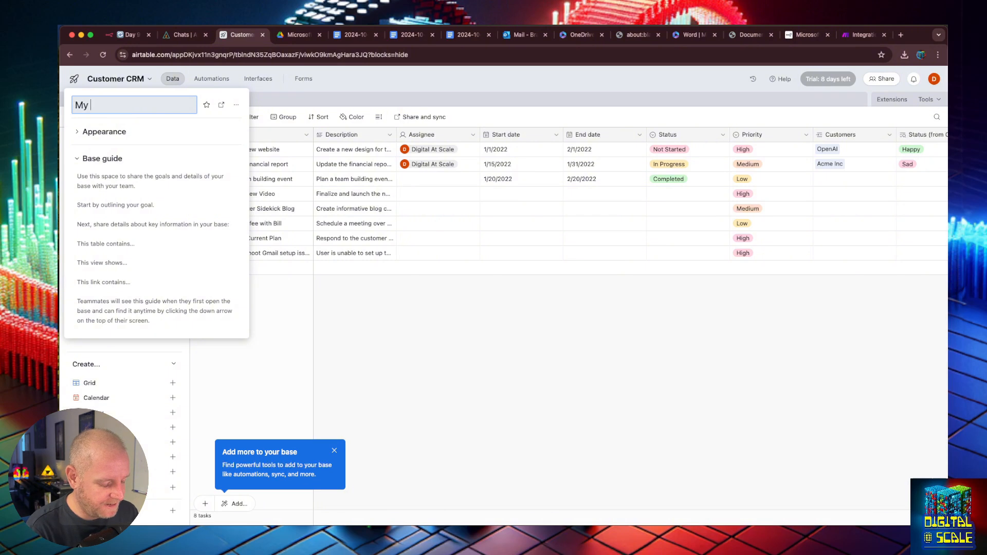
pyautogui.write('Business')
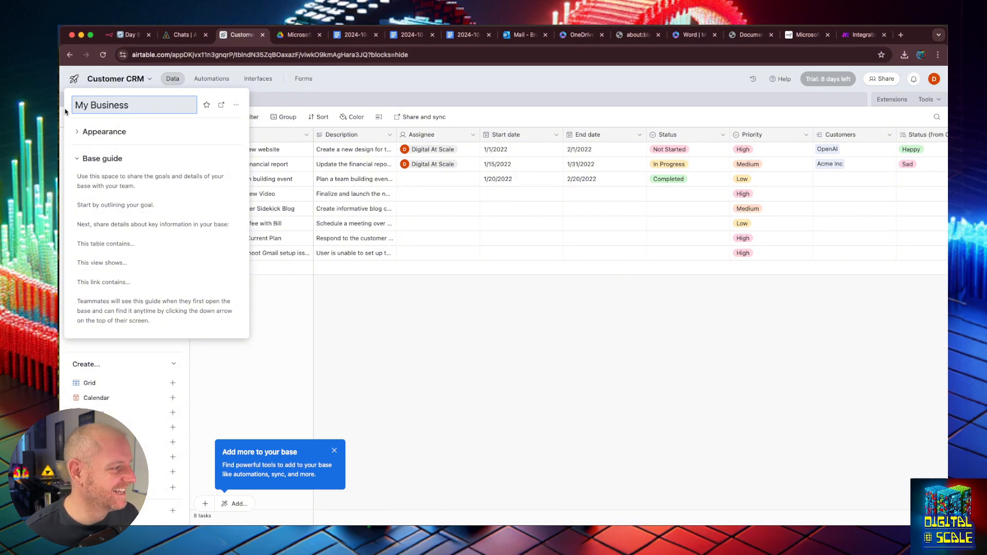
pyautogui.click(406, 307)
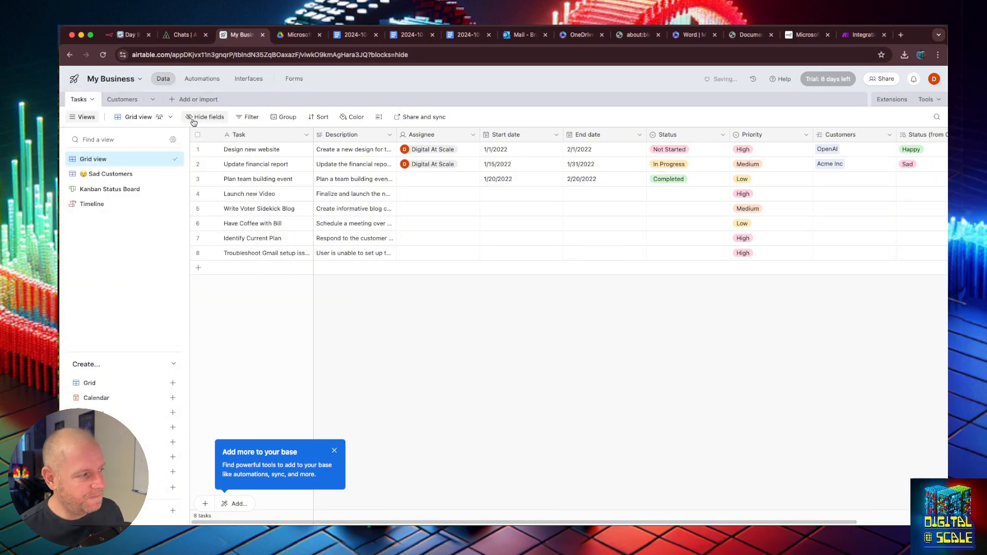
# - Add a blank table from scratch named Documents
pyautogui.click(153, 100)
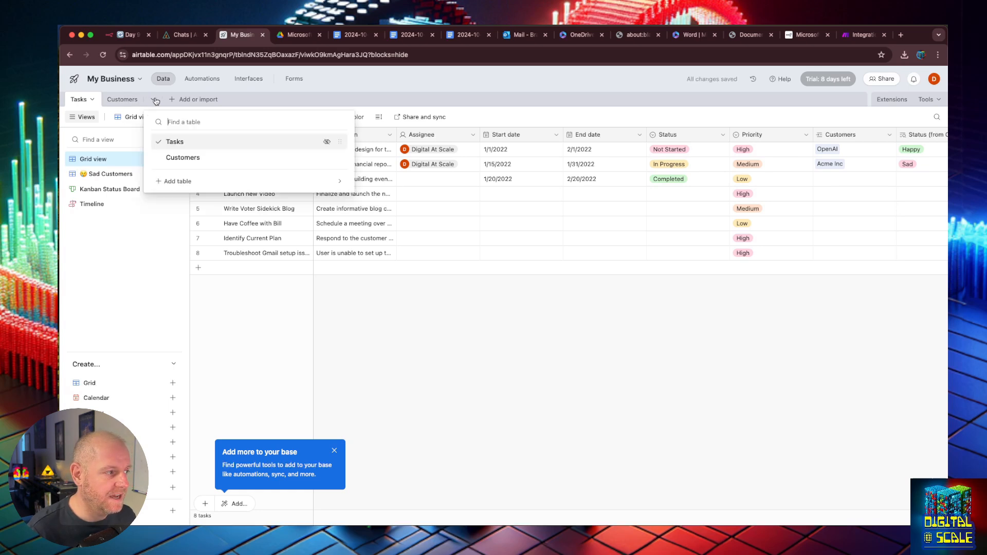
pyautogui.click(184, 180)
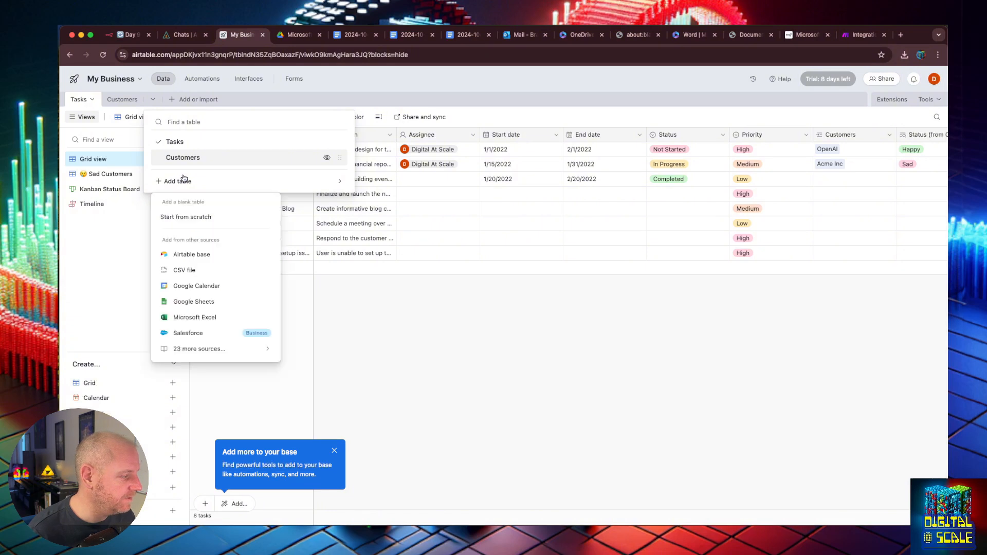
pyautogui.click(181, 218)
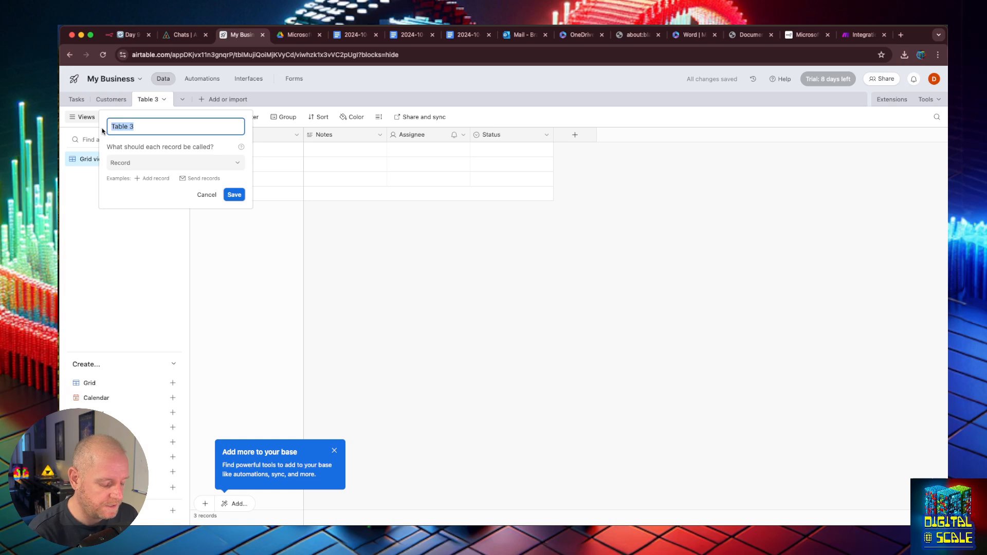
pyautogui.write('Doc')
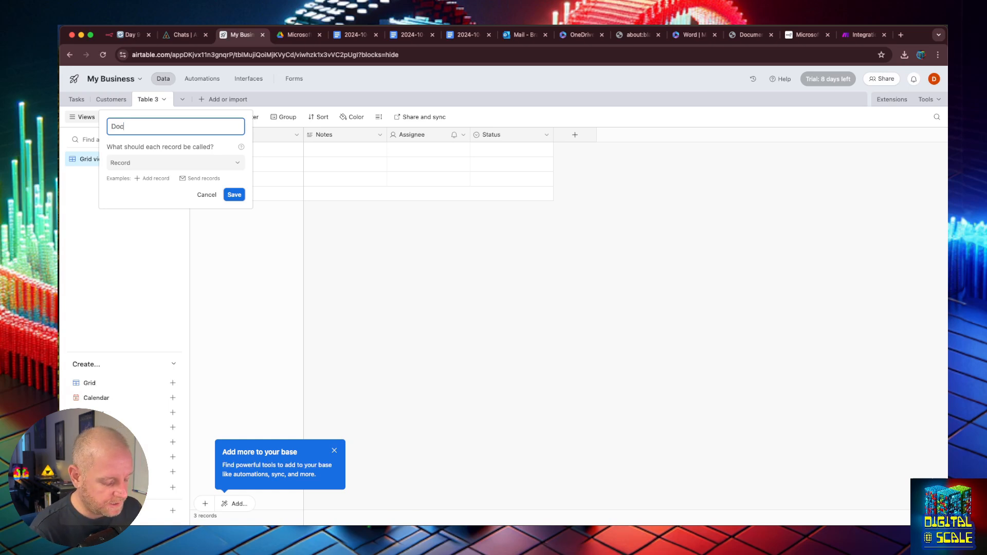
pyautogui.write('uments')
pyautogui.press('Return')
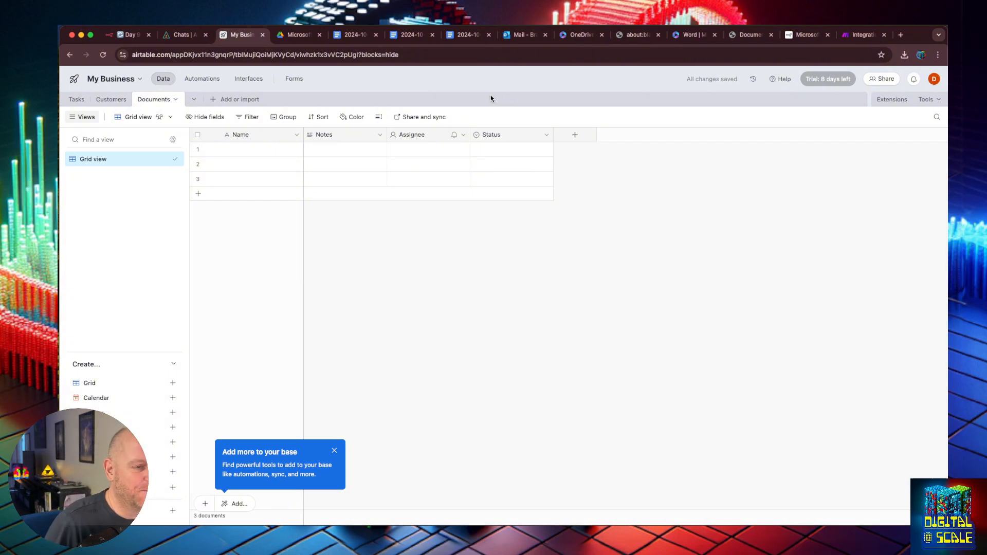
# - Rename the primary Name field to Doc URL
pyautogui.doubleClick(239, 135)
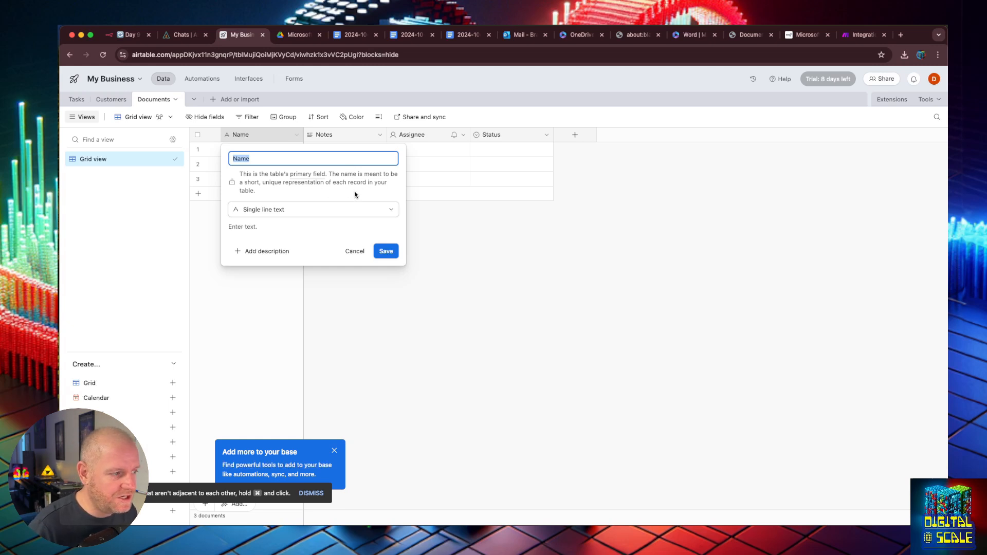
pyautogui.click(246, 159)
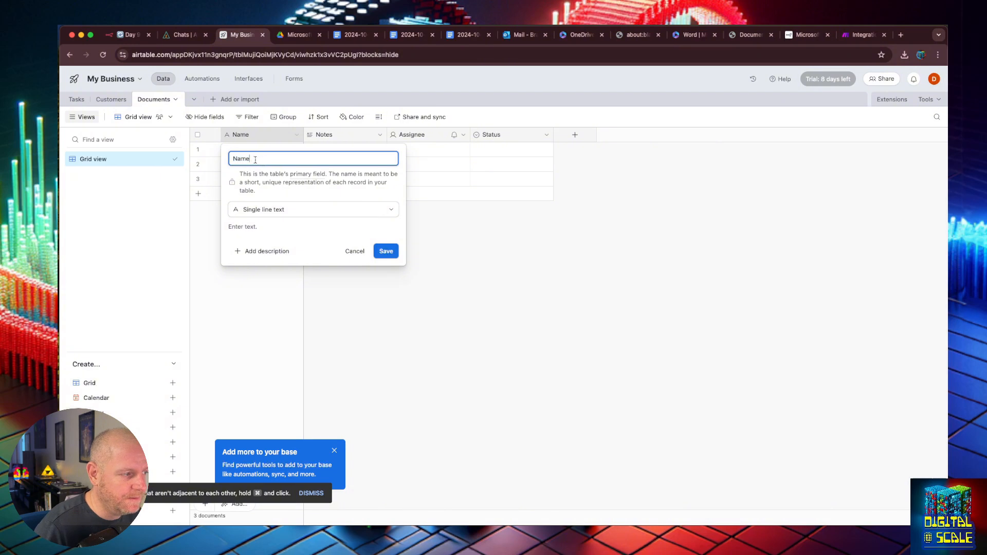
pyautogui.doubleClick(243, 158)
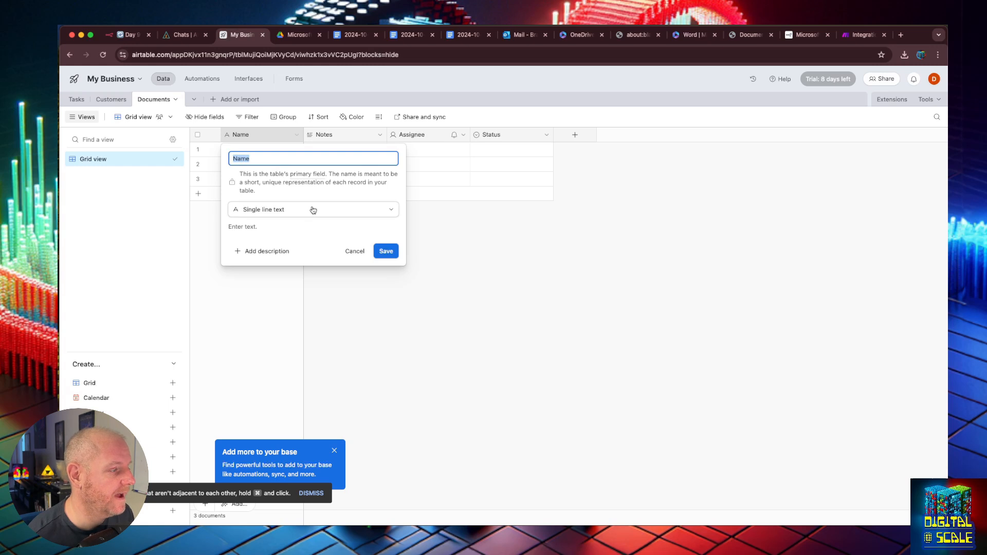
pyautogui.click(243, 158)
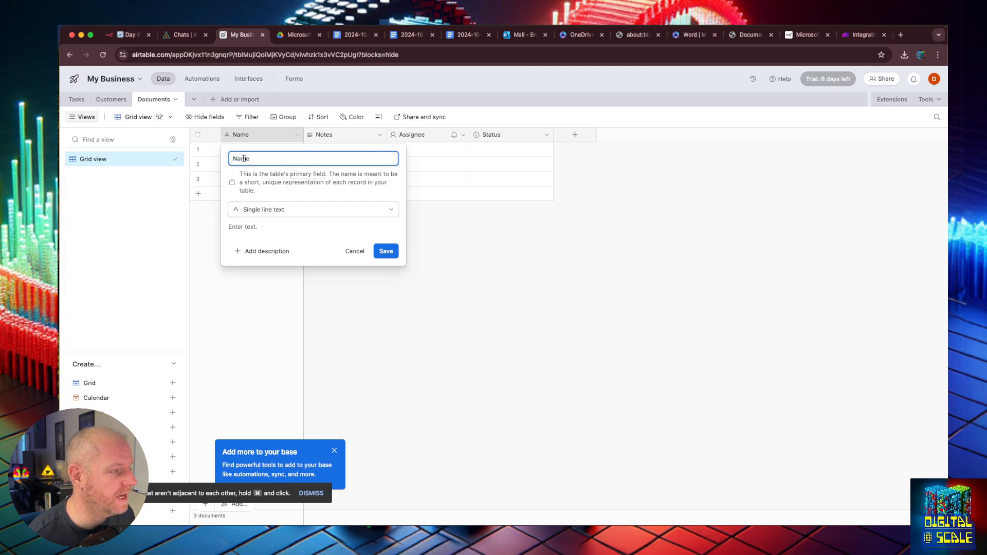
pyautogui.doubleClick(244, 159)
pyautogui.write('Doc URL')
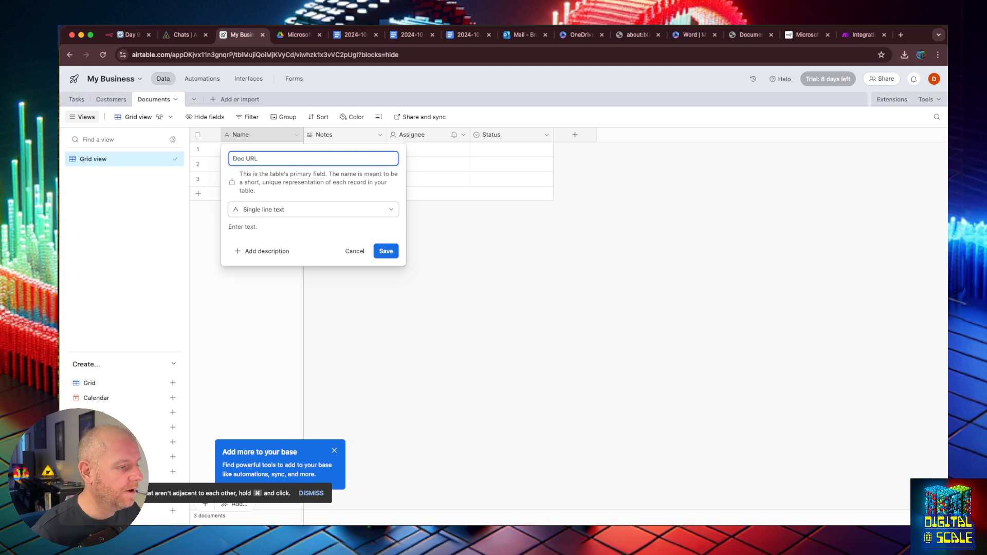
pyautogui.press('Return')
# - Insert a single line text field named Filename left of Notes
pyautogui.rightClick(345, 134)
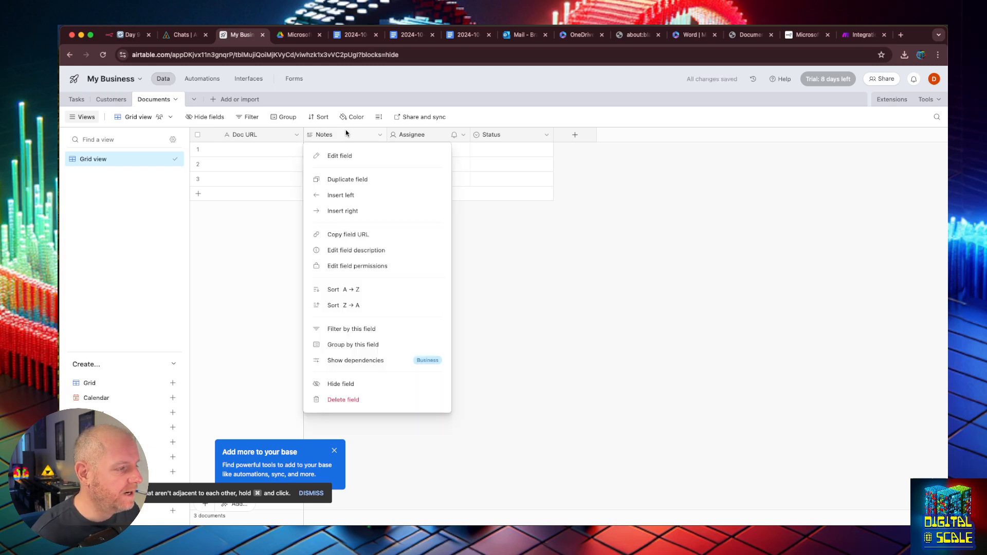
pyautogui.click(357, 194)
pyautogui.write('Fi')
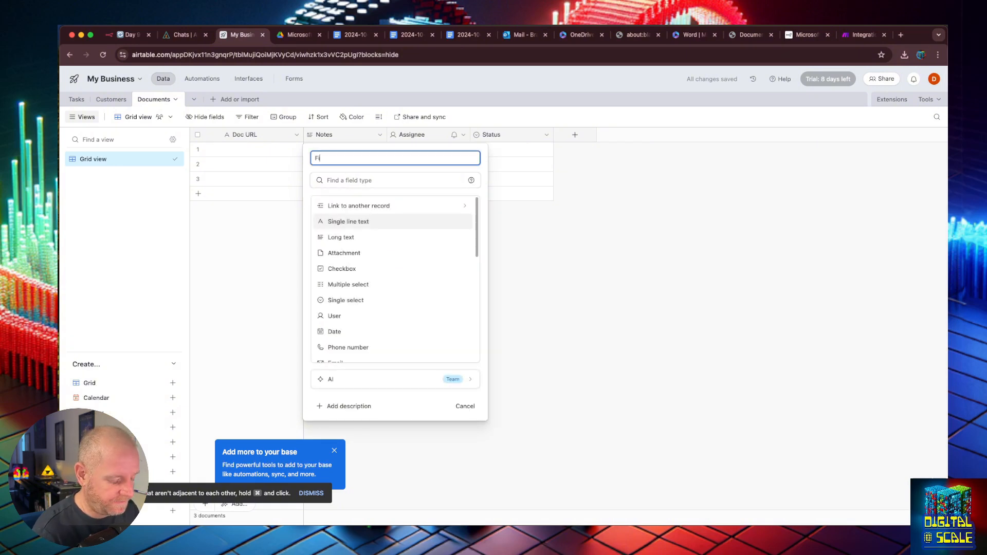
pyautogui.write('lename')
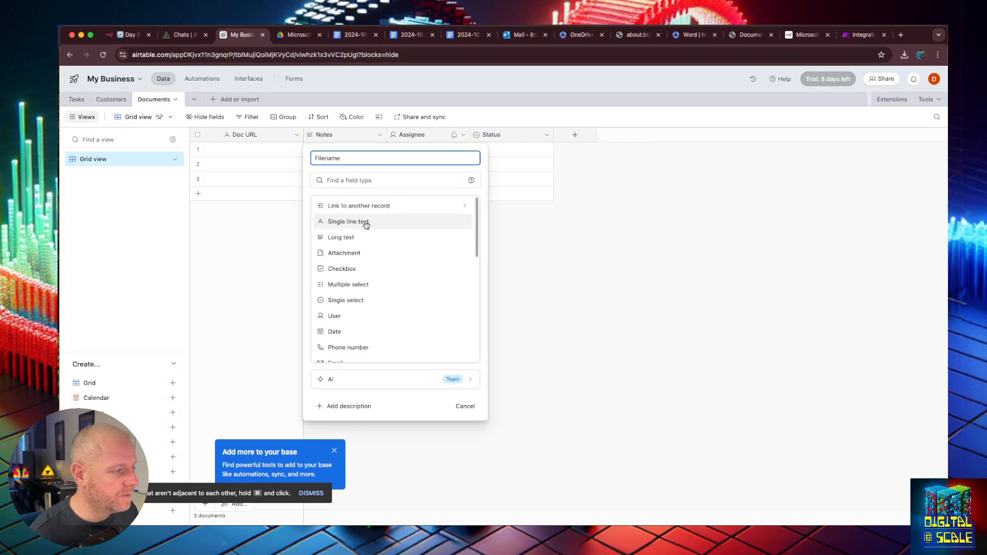
pyautogui.click(363, 223)
pyautogui.click(452, 251)
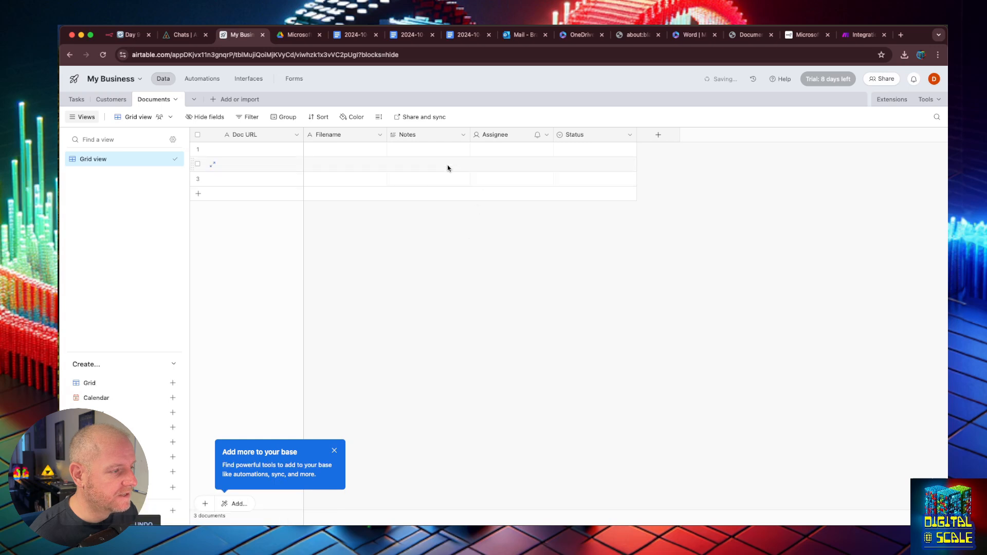
# - Rename the Notes field to Summary
pyautogui.click(410, 136)
pyautogui.doubleClick(410, 136)
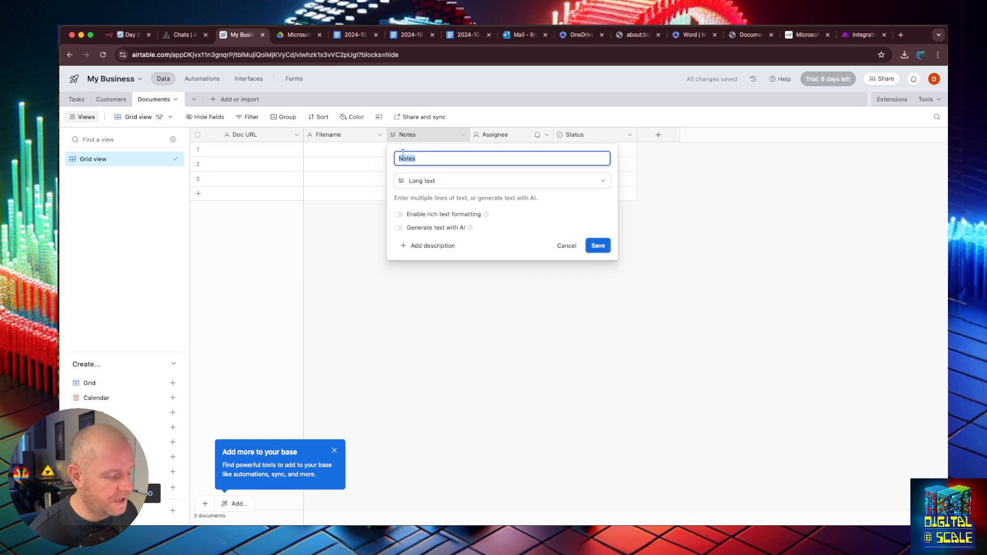
pyautogui.write('Summary')
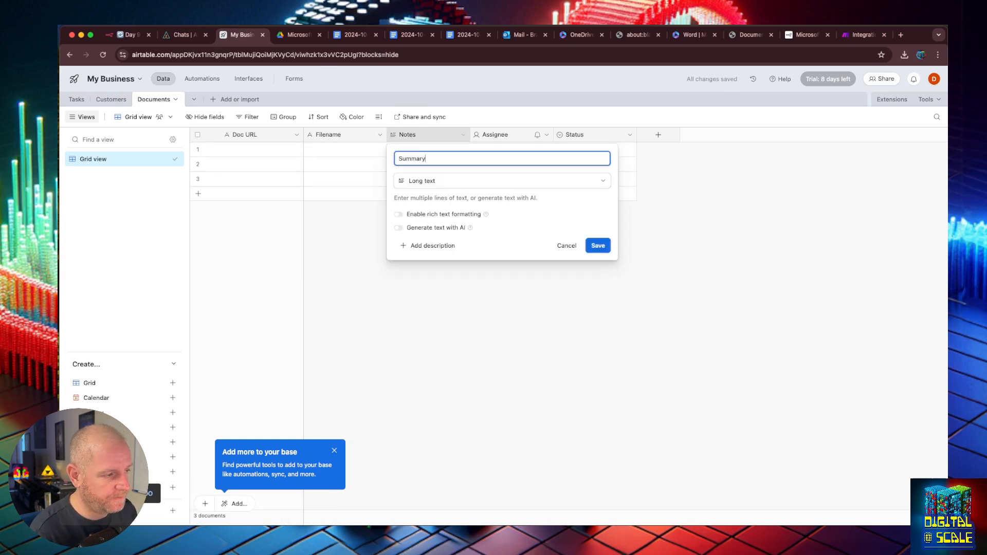
pyautogui.click(594, 245)
# - Delete the Assignee field
pyautogui.click(494, 135)
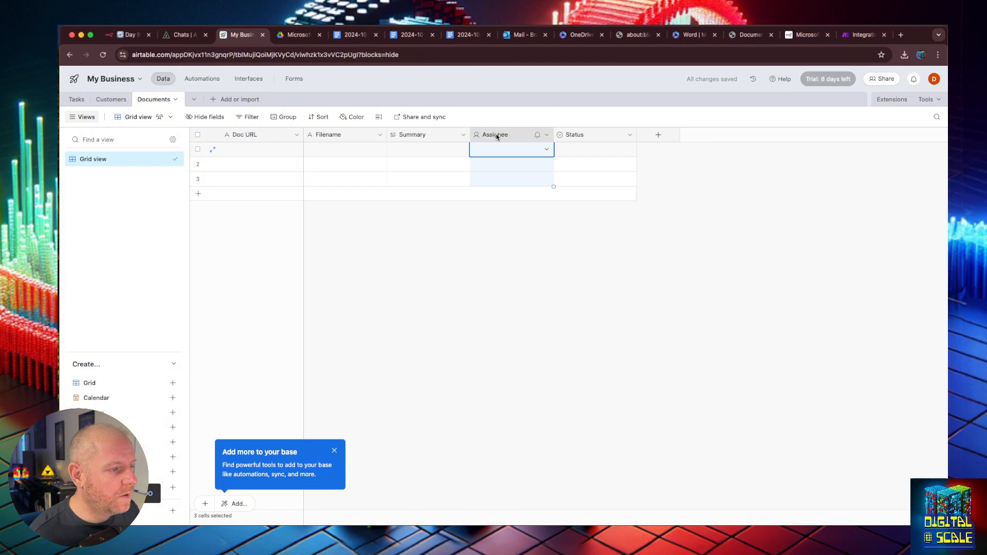
pyautogui.rightClick(497, 137)
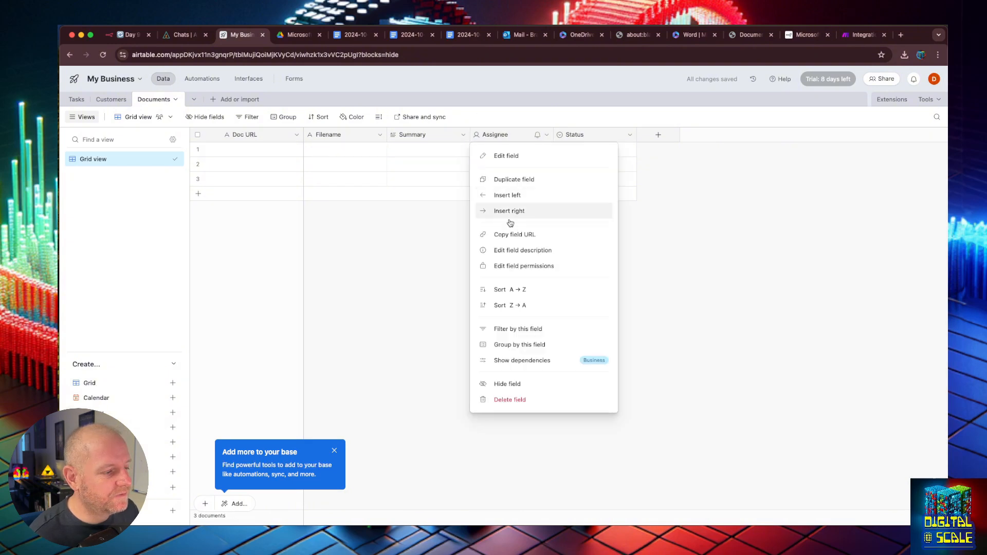
pyautogui.click(520, 400)
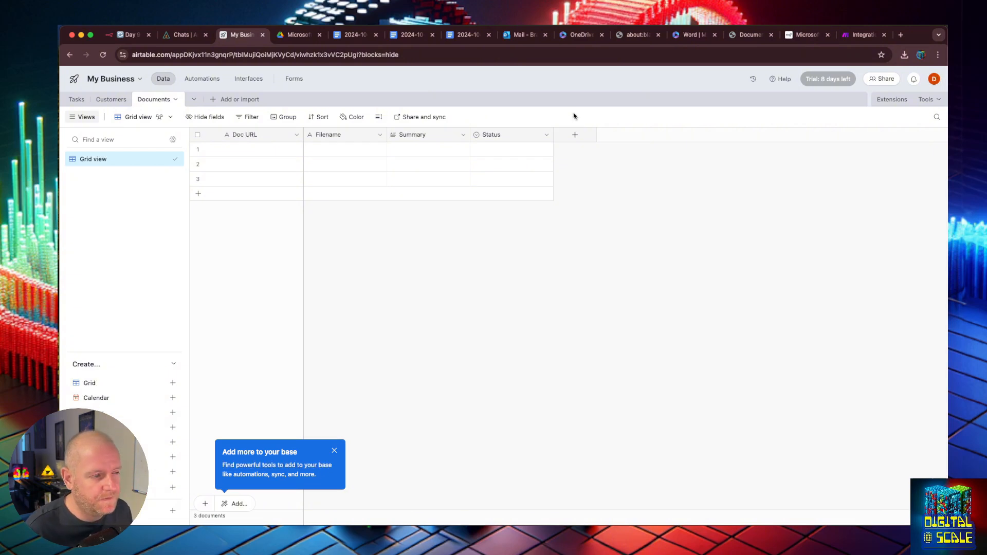
# - Turn Status into Type of Document with options Transcript, Invoice and Knowledge Base
pyautogui.click(494, 136)
pyautogui.doubleClick(494, 135)
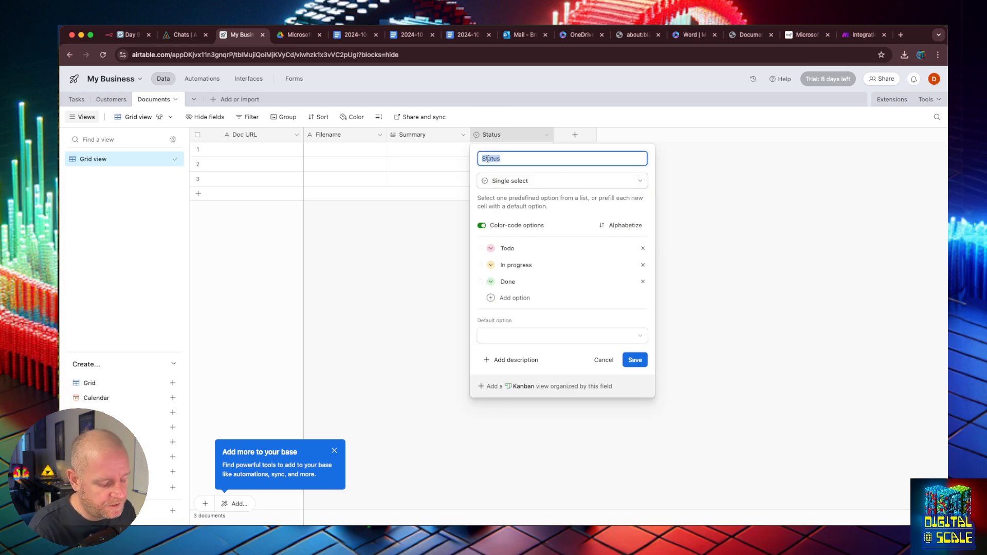
pyautogui.write('Type ')
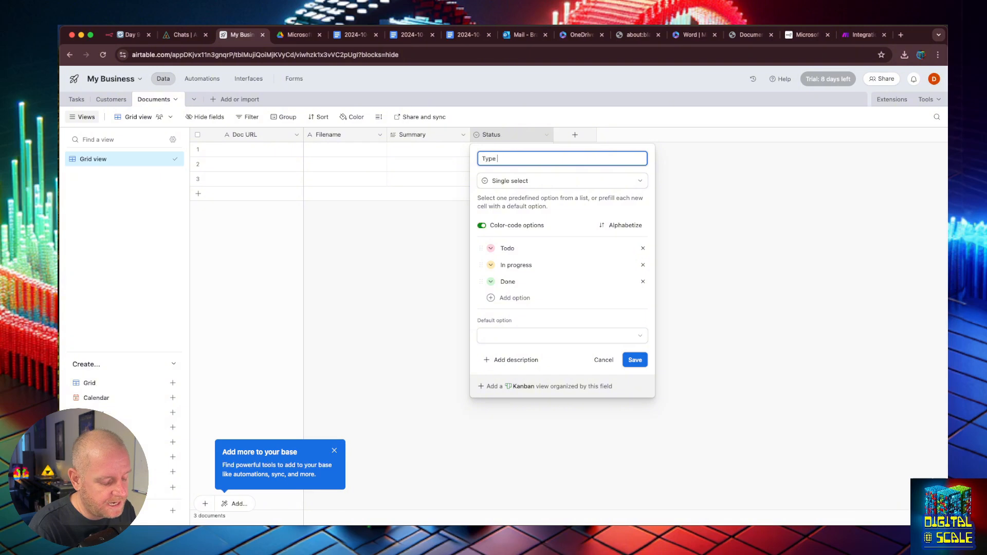
pyautogui.write('of Docu')
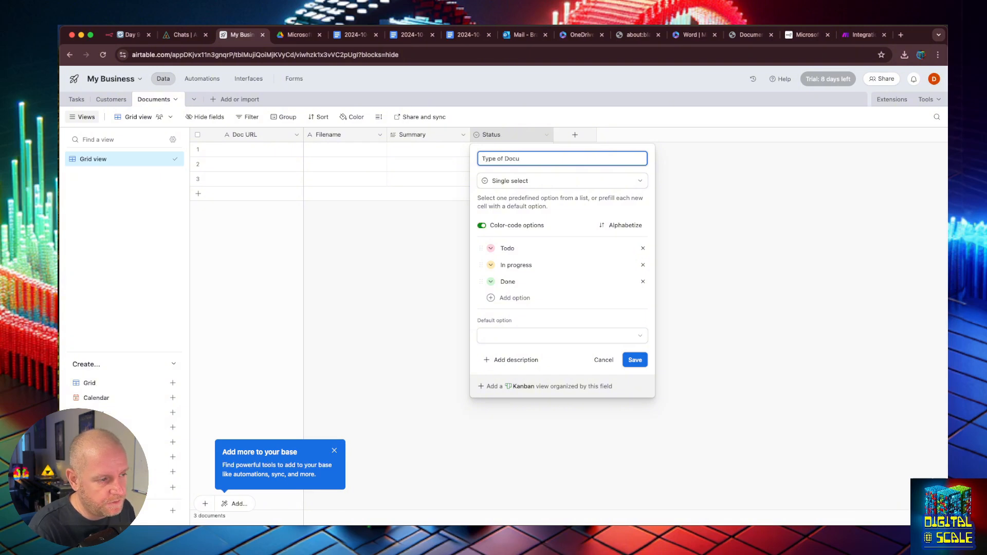
pyautogui.write('ment')
pyautogui.click(506, 248)
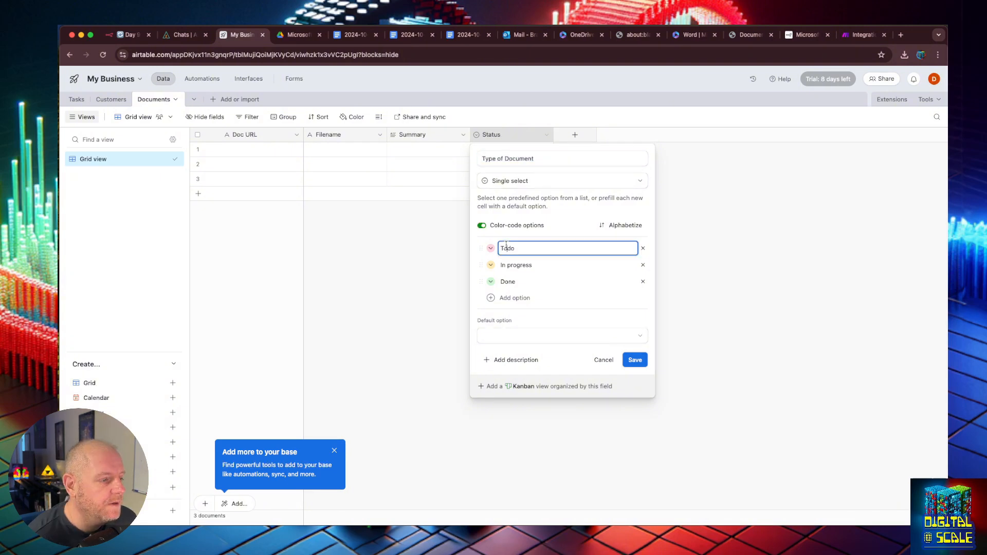
pyautogui.doubleClick(507, 245)
pyautogui.write('Tra')
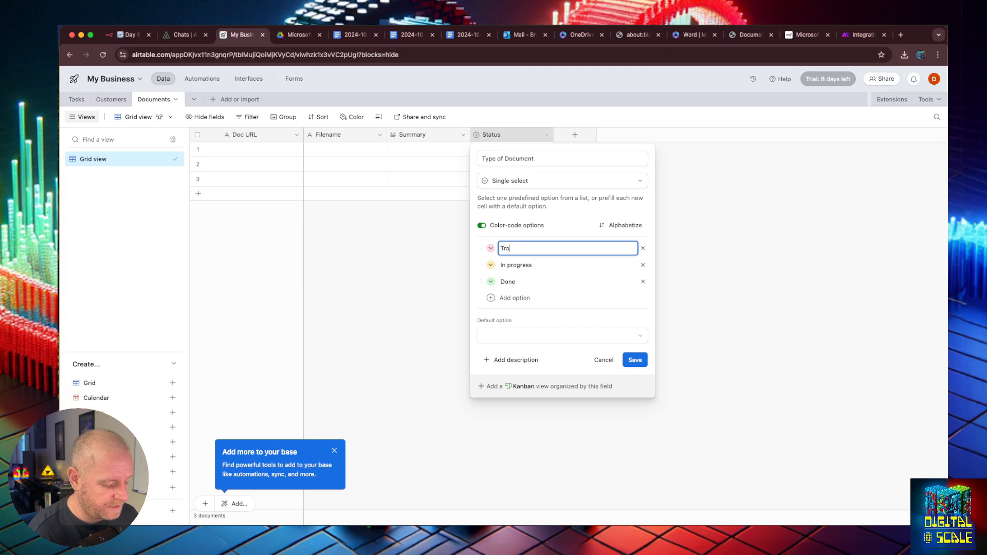
pyautogui.write('nscript')
pyautogui.press('Tab')
pyautogui.write('Invoice')
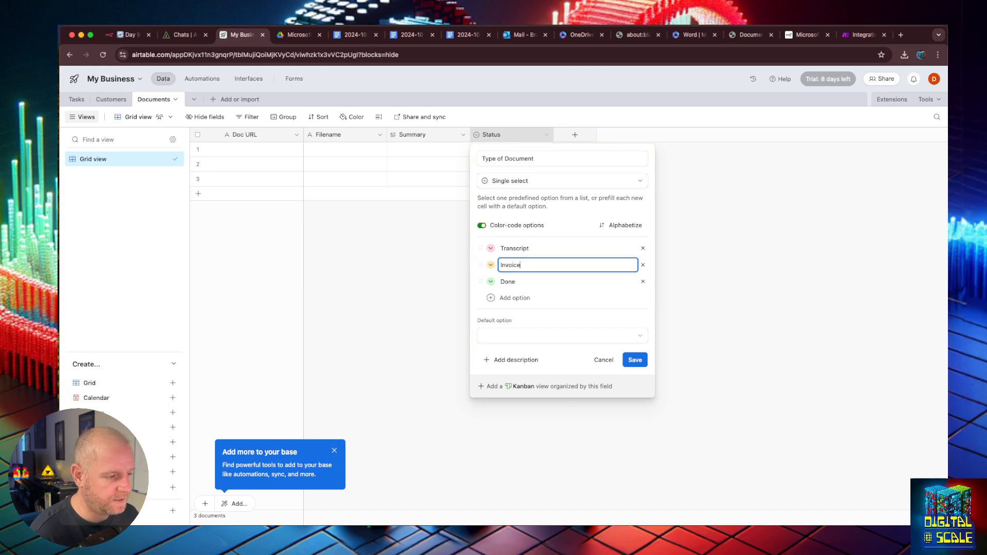
pyautogui.doubleClick(508, 282)
pyautogui.write('Knowlege Base')
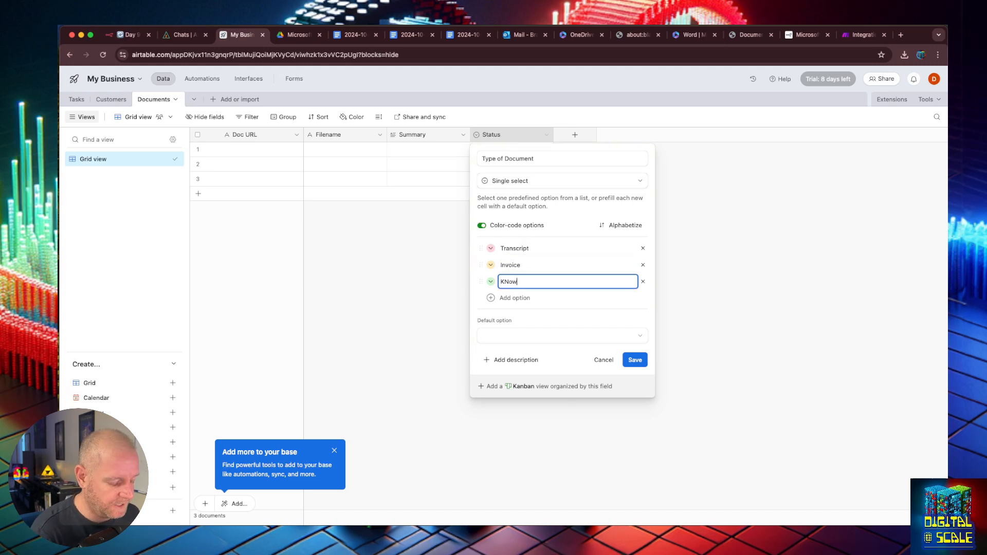
pyautogui.doubleClick(509, 282)
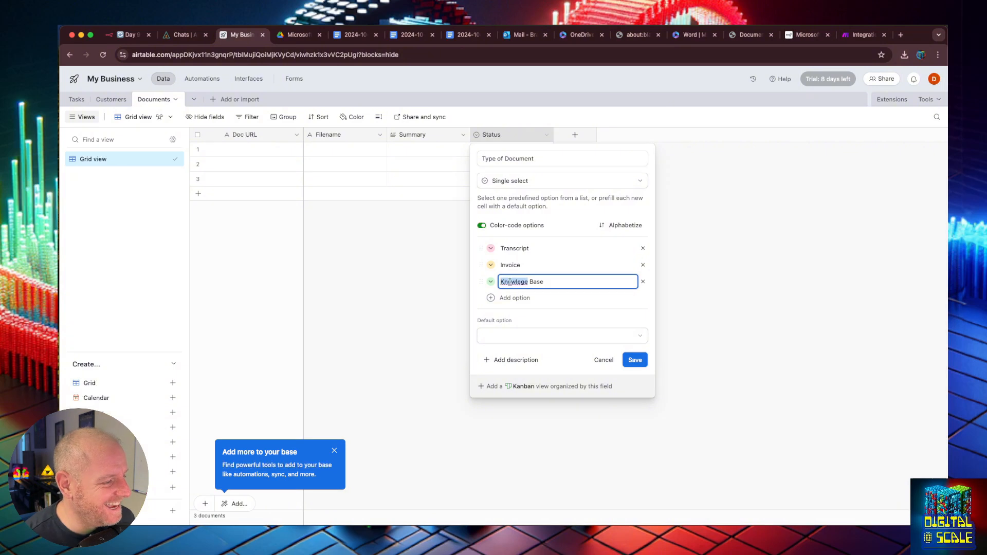
pyautogui.click(31, 219)
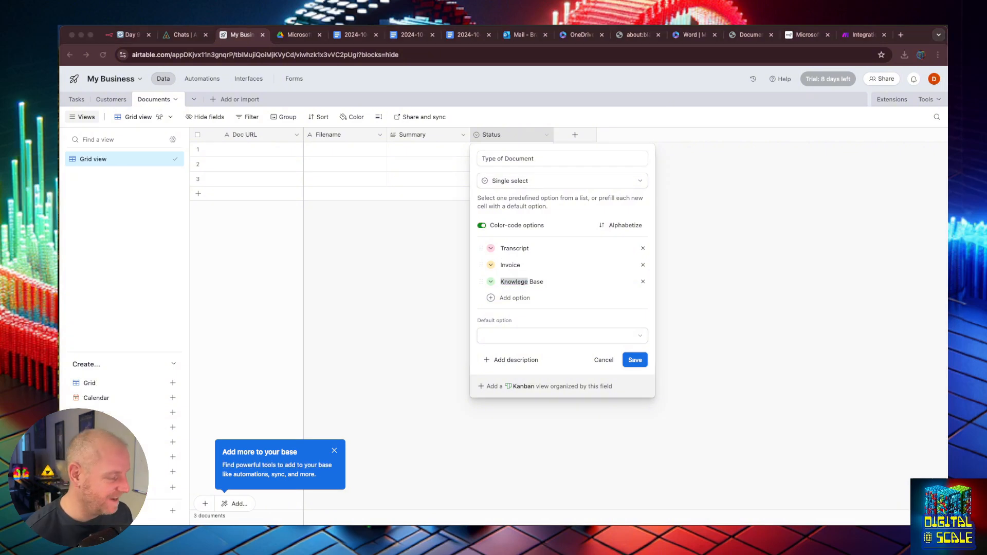
pyautogui.click(516, 282)
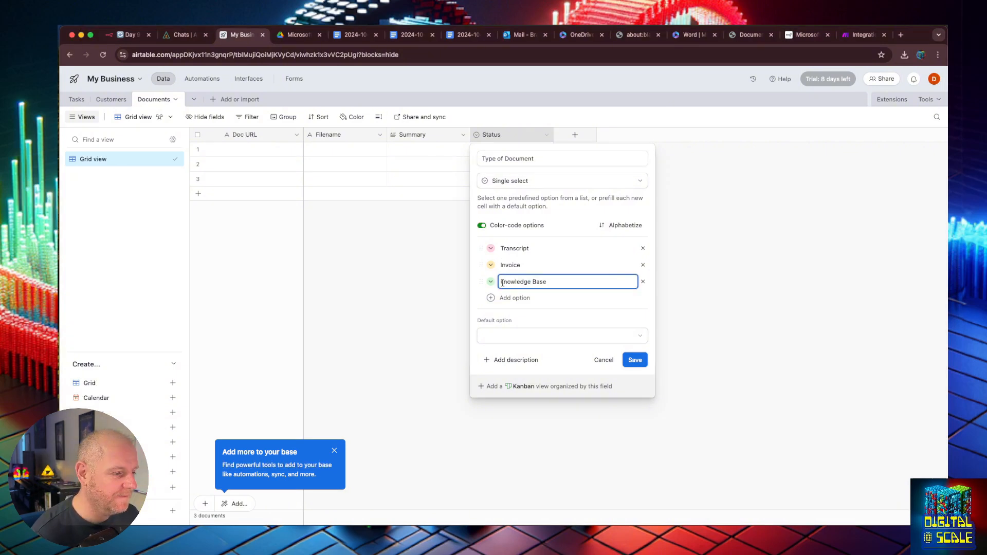
pyautogui.click(635, 360)
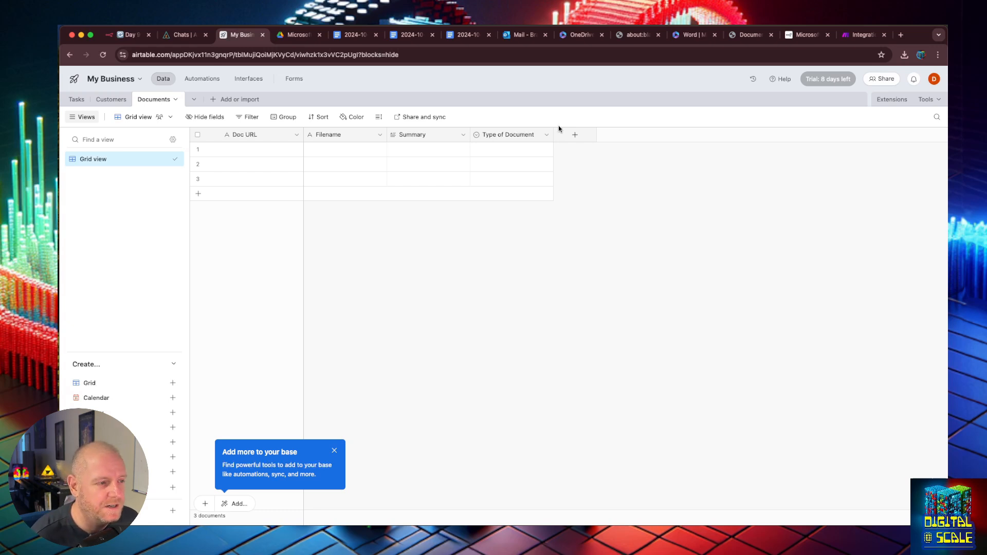
# - Open the add-field popup after the Type of Document column
pyautogui.click(574, 136)
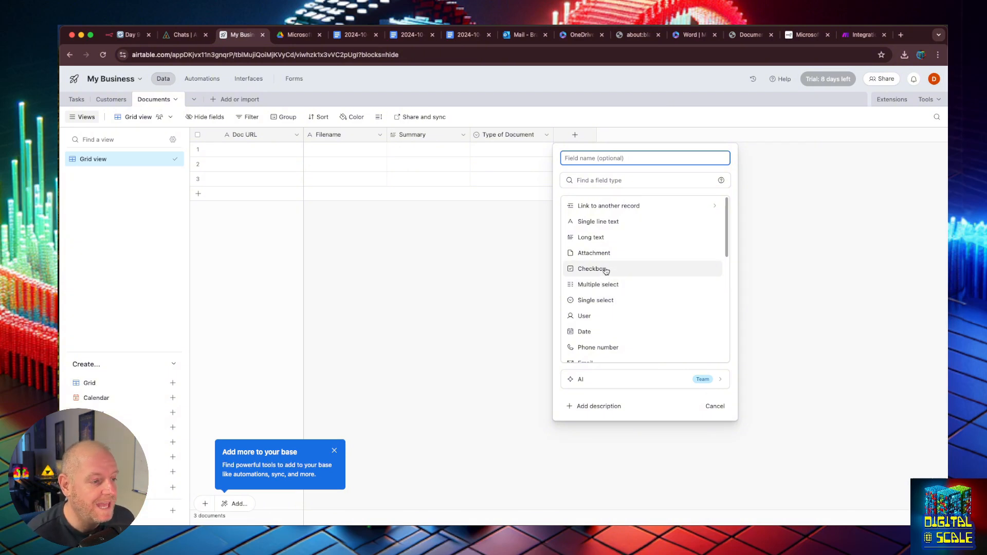
# - Create a Long text field named Tag Cloud
pyautogui.click(605, 237)
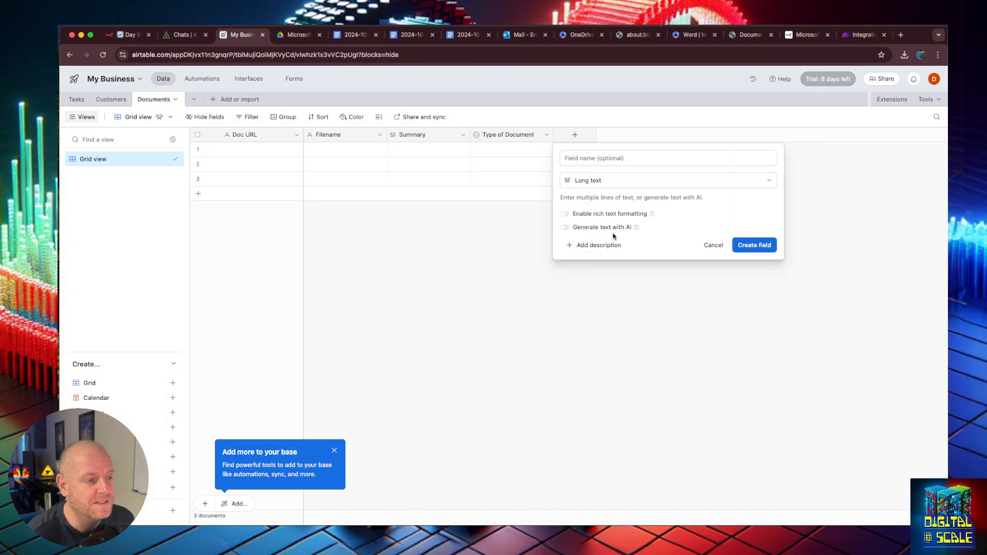
pyautogui.click(606, 158)
pyautogui.write('Tag Cloud')
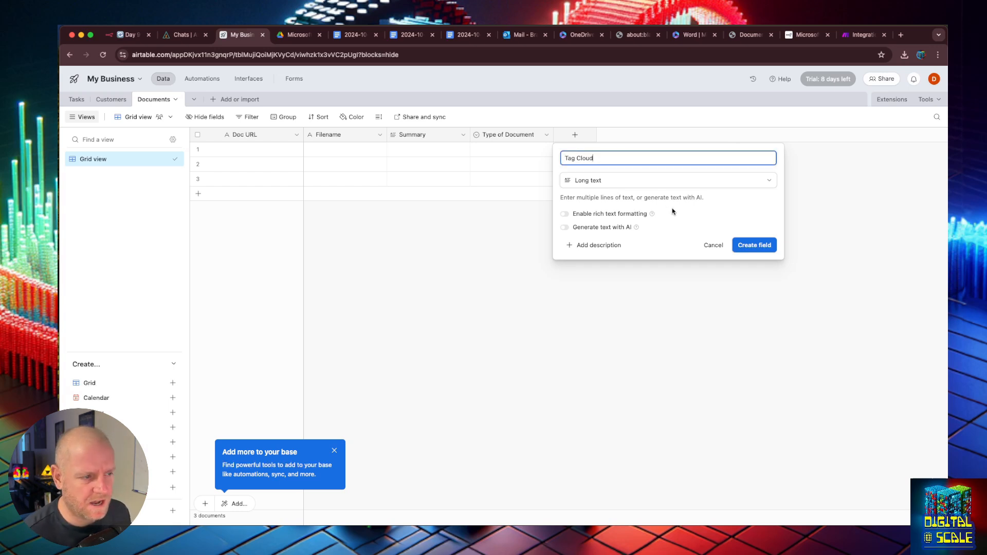
pyautogui.click(755, 245)
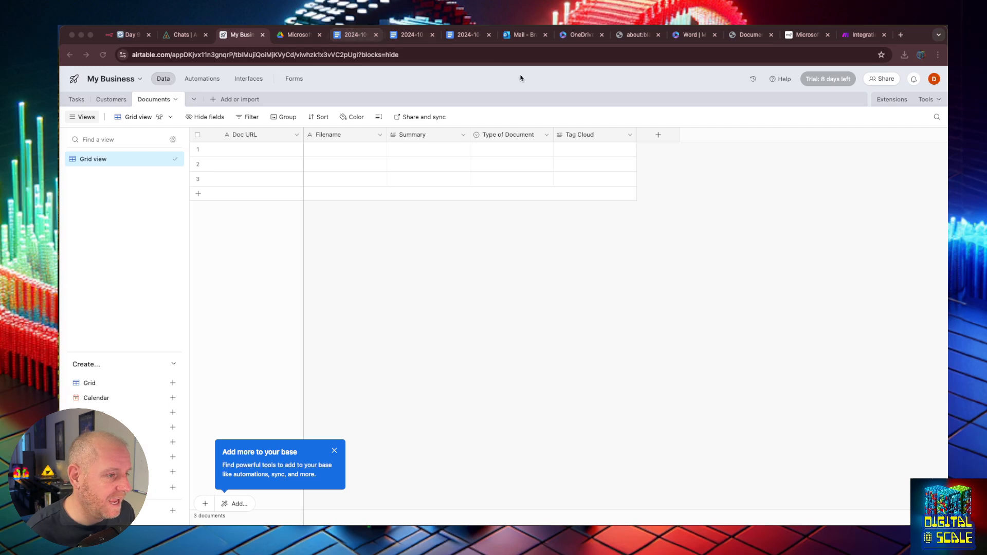
pyautogui.click(581, 122)
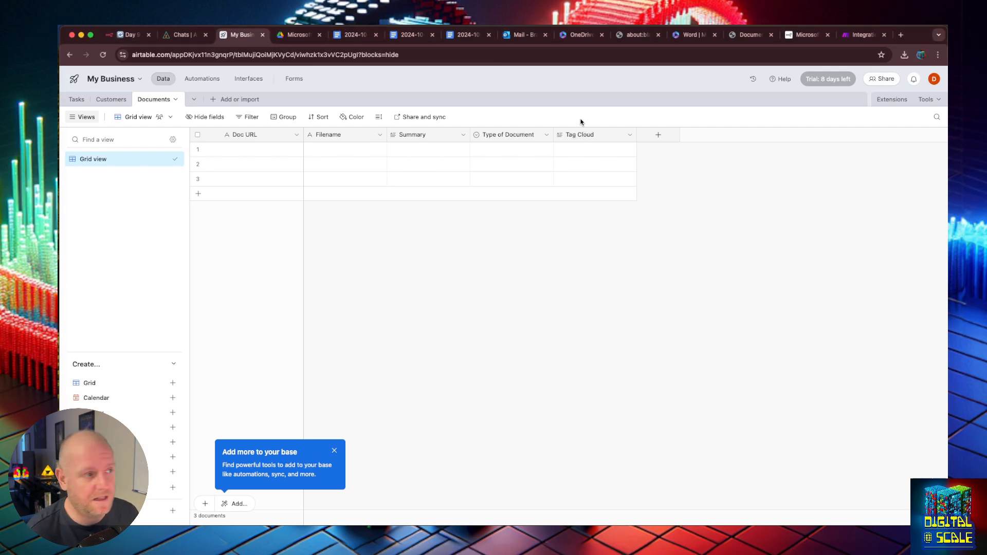
# - Return to the n8n workflow and open the Basic LLM Chain's prompt in the expanded expression editor
pyautogui.click(174, 38)
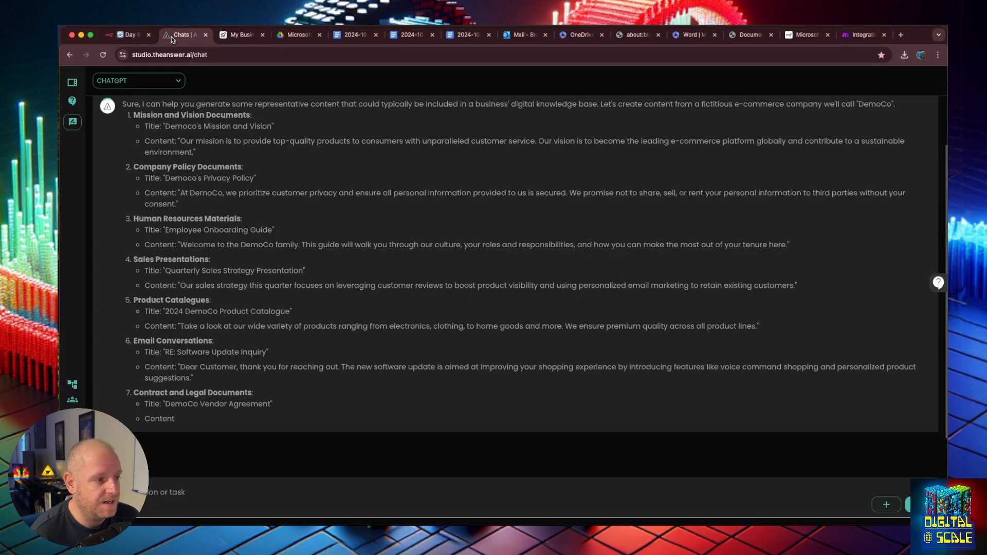
pyautogui.click(130, 36)
pyautogui.press('Escape')
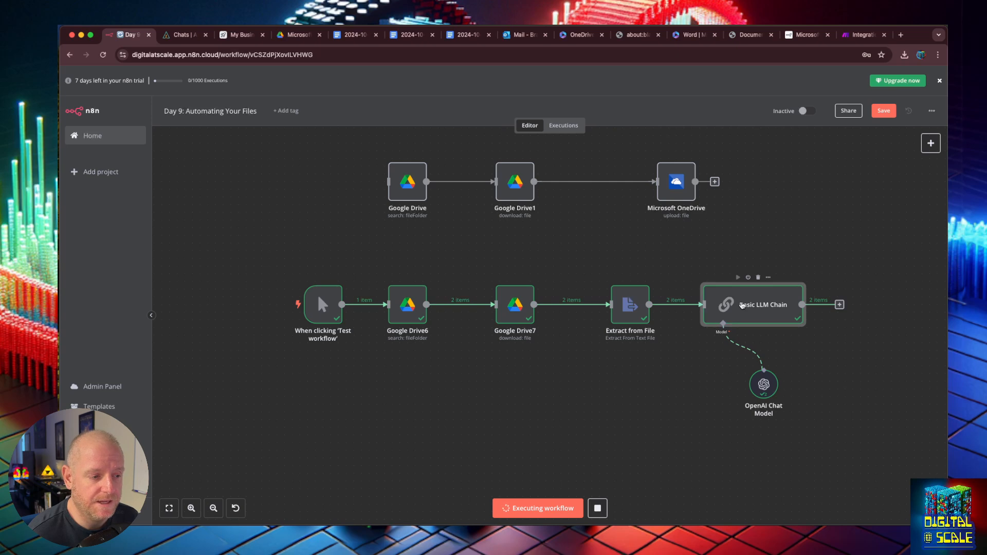
pyautogui.doubleClick(742, 305)
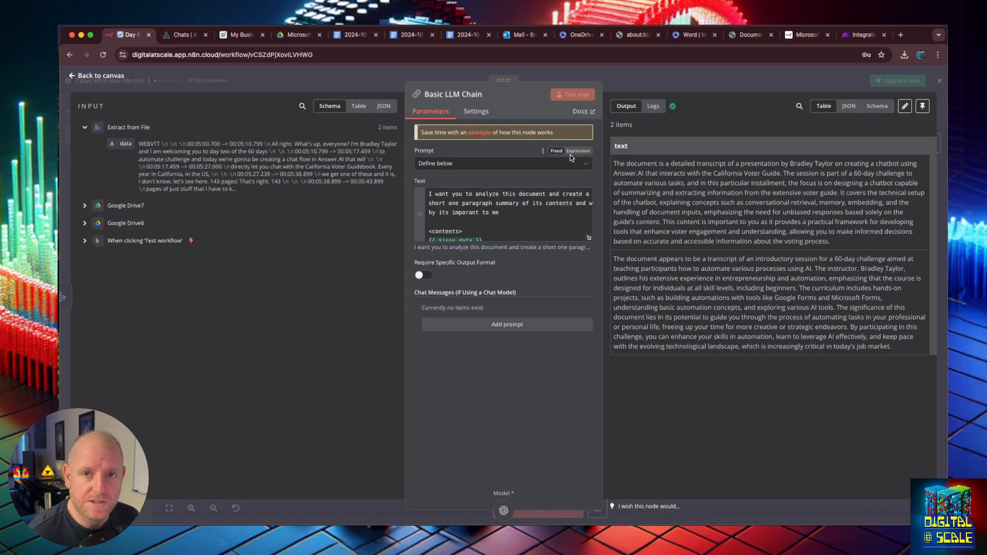
pyautogui.click(589, 237)
# - Append a prompt instruction to categorize the document as Transcript, Invoice, or Knowledge Base, matching Airtable's option names
pyautogui.click(393, 150)
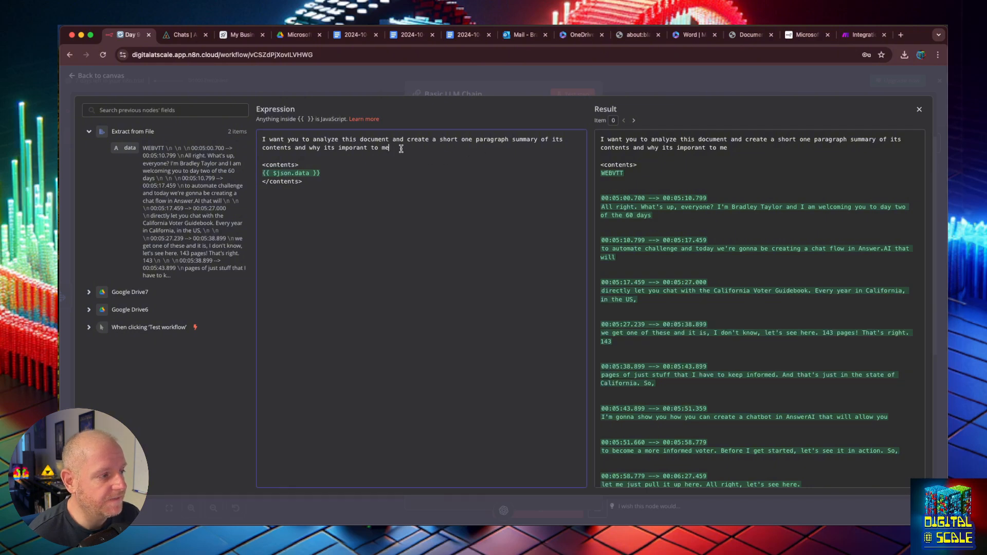
pyautogui.write('. Als')
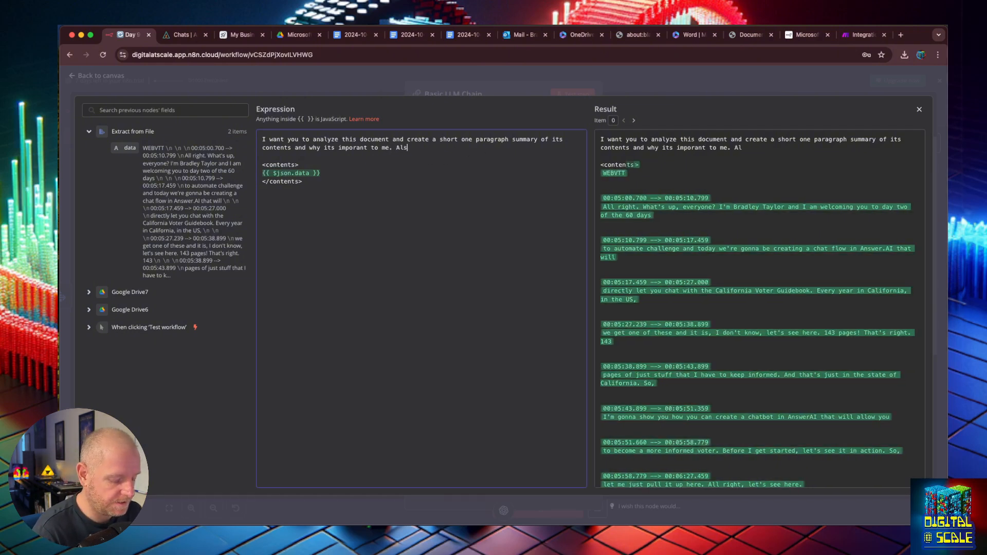
pyautogui.write(' caetgorize ')
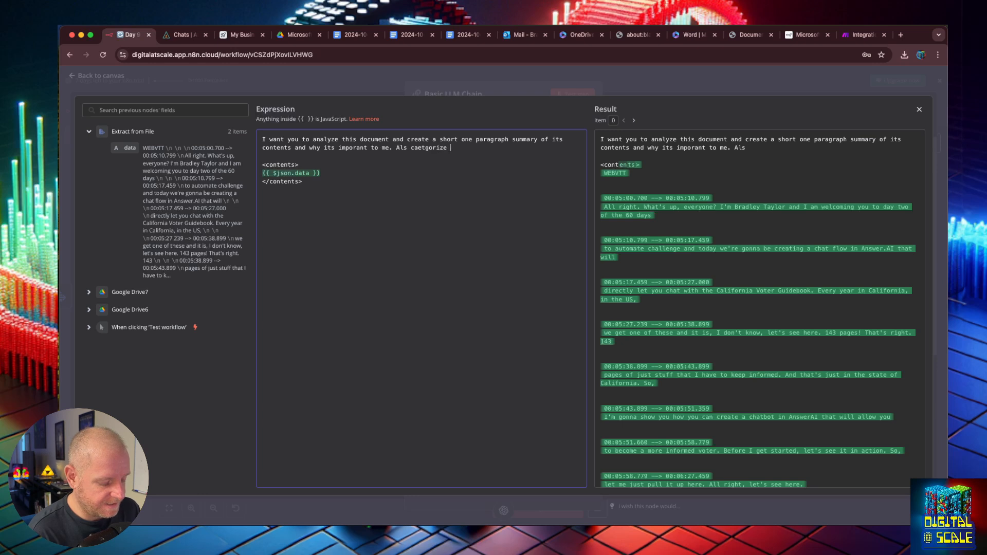
pyautogui.write('it as a transc')
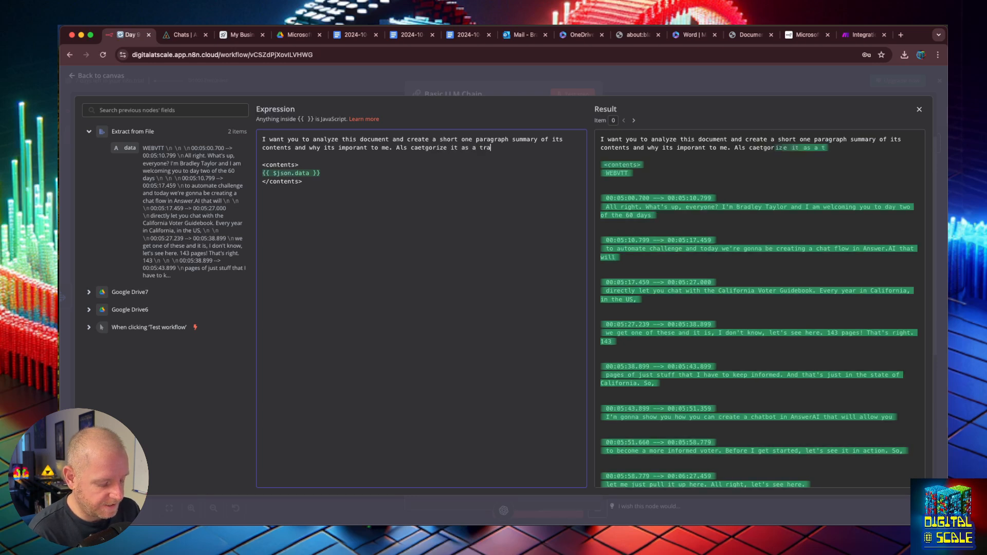
pyautogui.press('BackSpace')
pyautogui.press('BackSpace')
pyautogui.press('BackSpace')
pyautogui.press('BackSpace')
pyautogui.press('BackSpace')
pyautogui.press('BackSpace')
pyautogui.write('Transcript,')
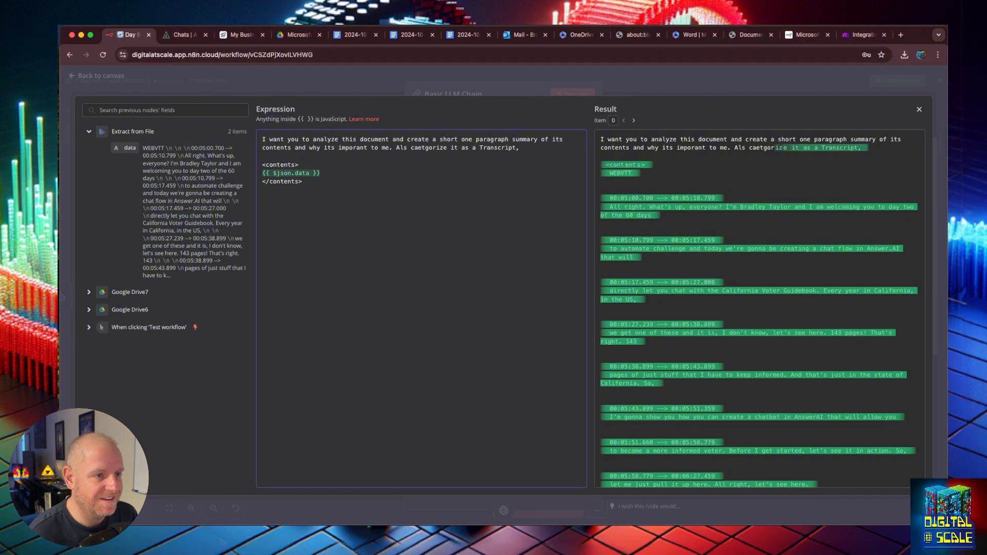
pyautogui.press('super+3')
pyautogui.doubleClick(517, 282)
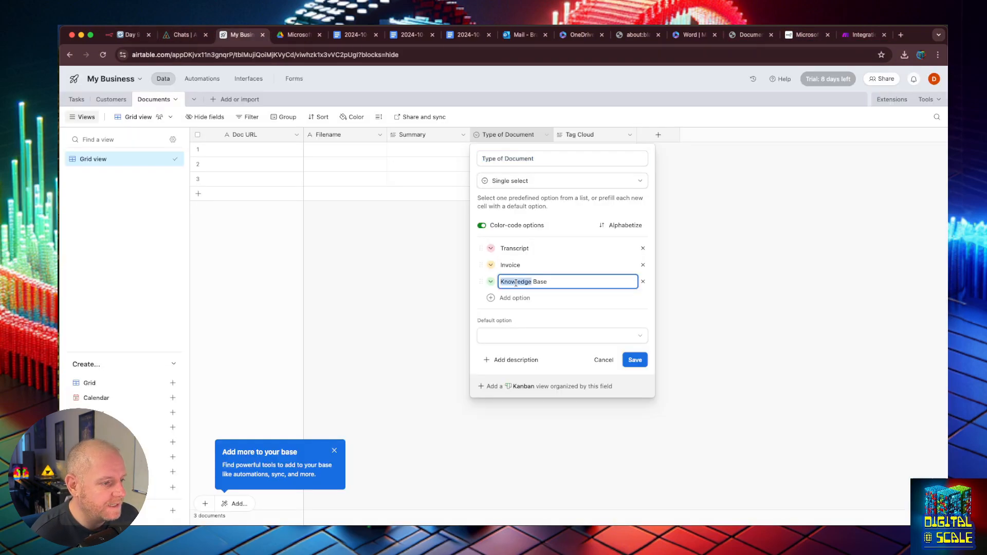
pyautogui.press('super+a')
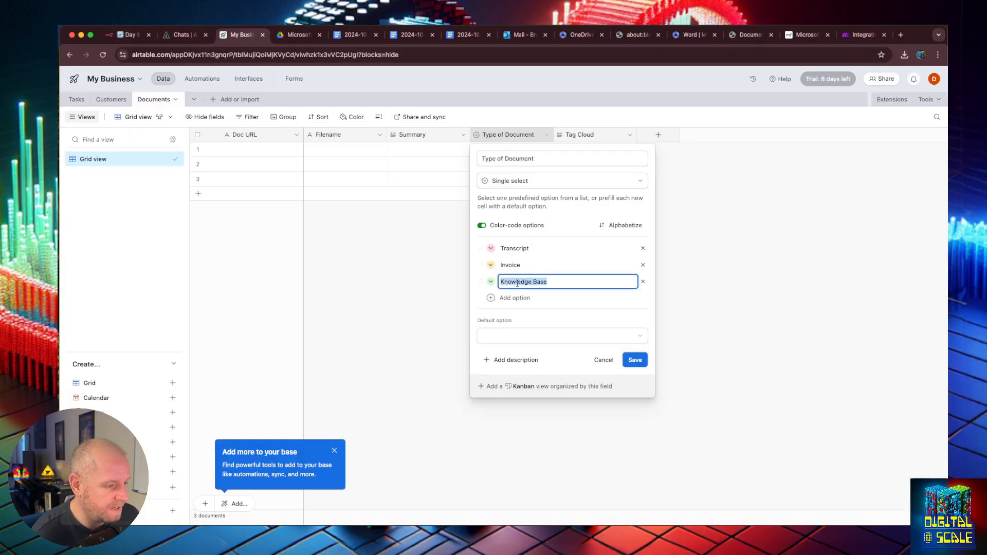
pyautogui.click(125, 34)
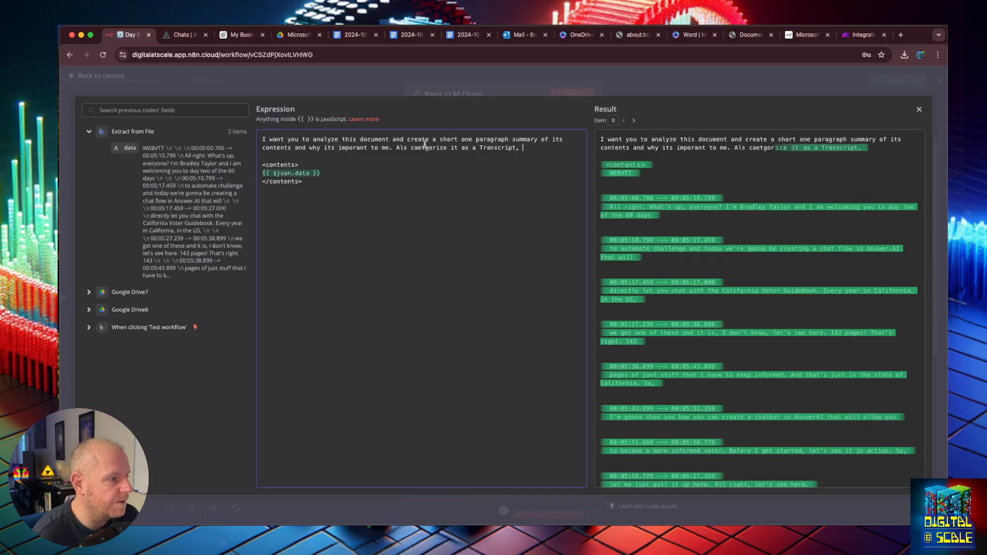
pyautogui.write('In')
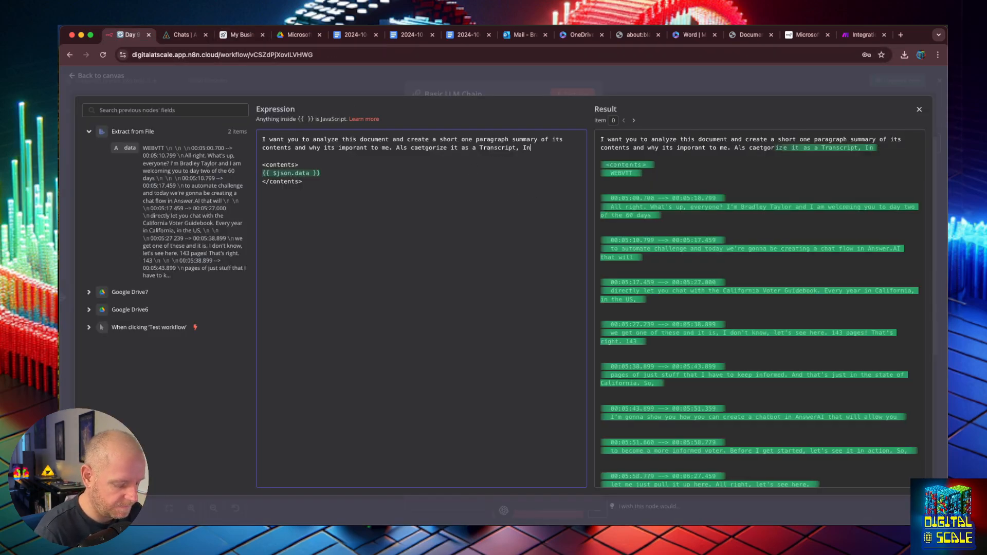
pyautogui.write('voice, or Knowledge Base')
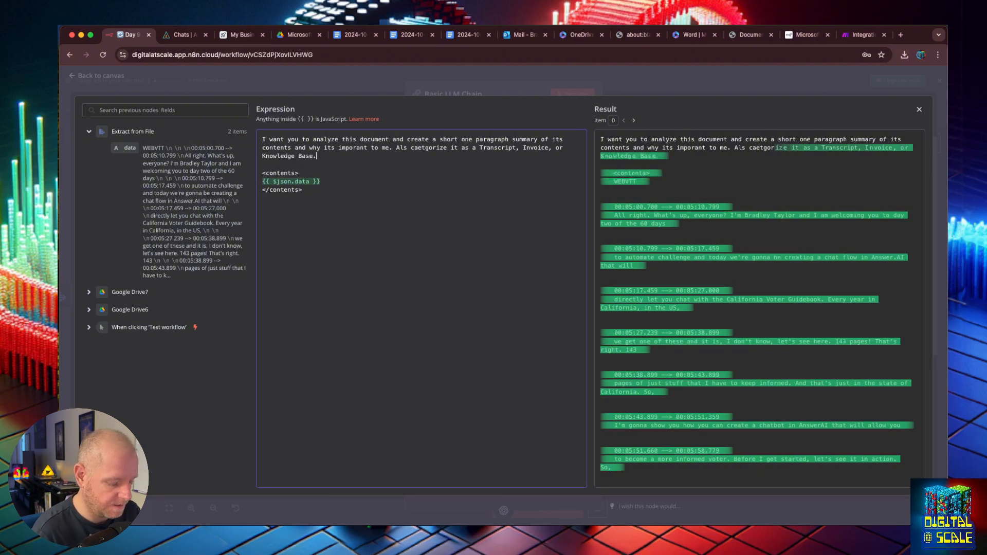
pyautogui.write('. Also c')
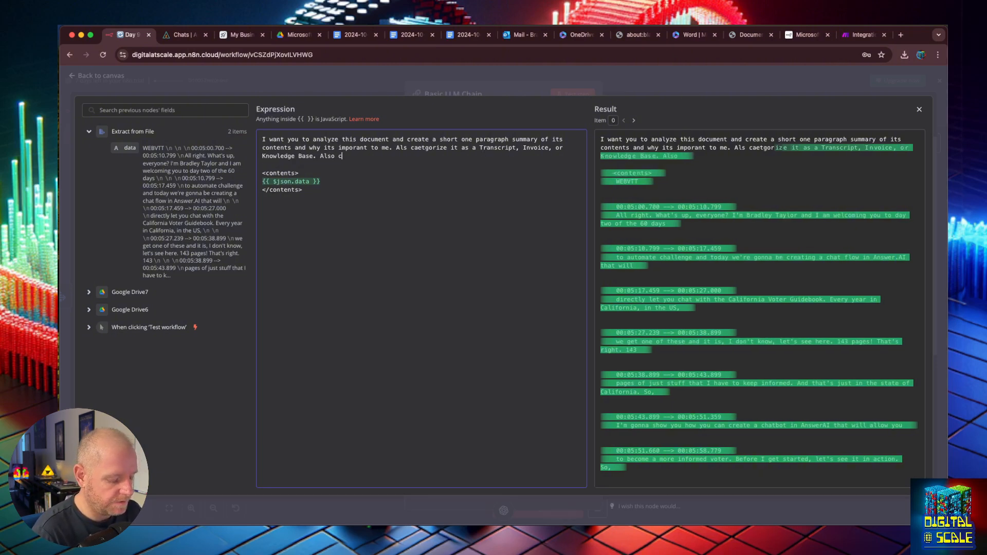
pyautogui.write('reate a comma seperate')
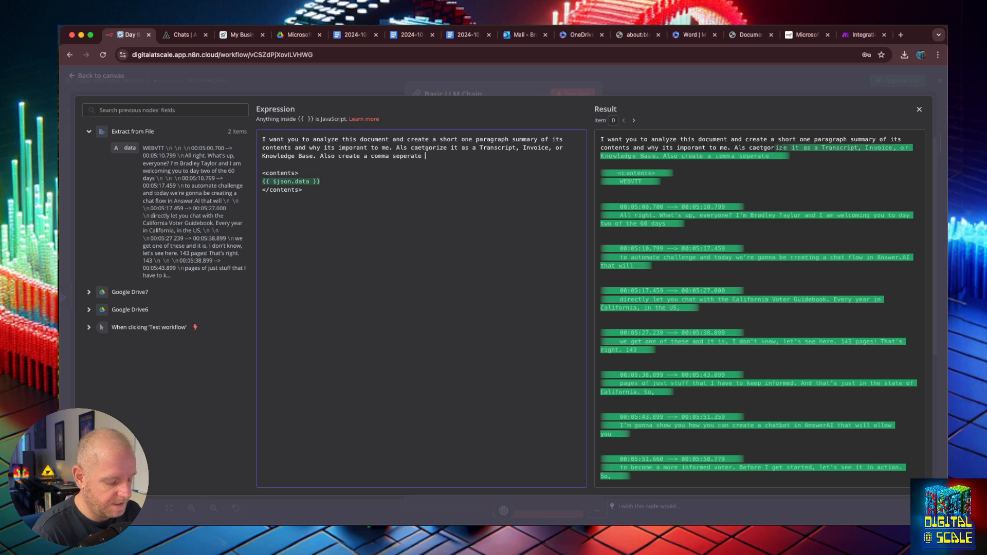
pyautogui.write(' tag cloud of at least ')
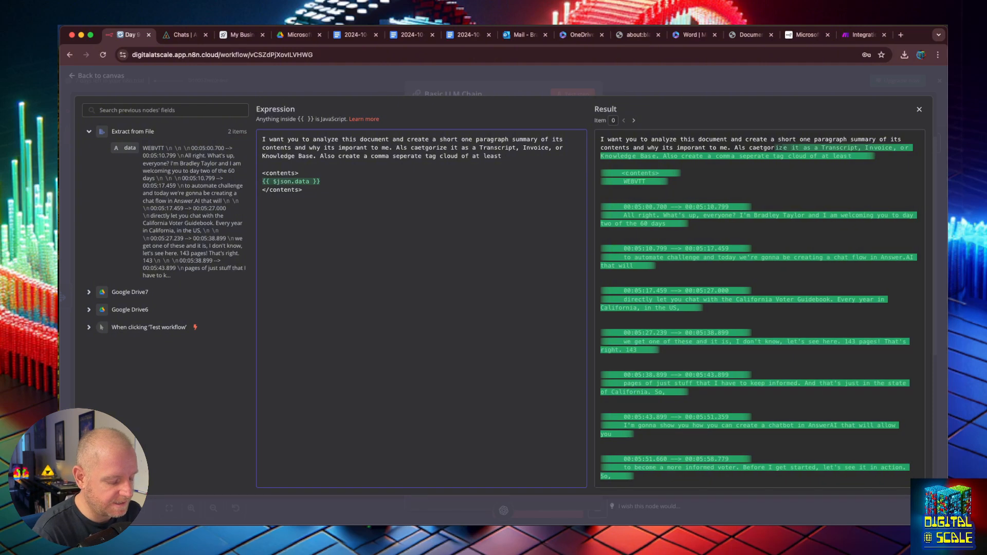
pyautogui.write('50 terms')
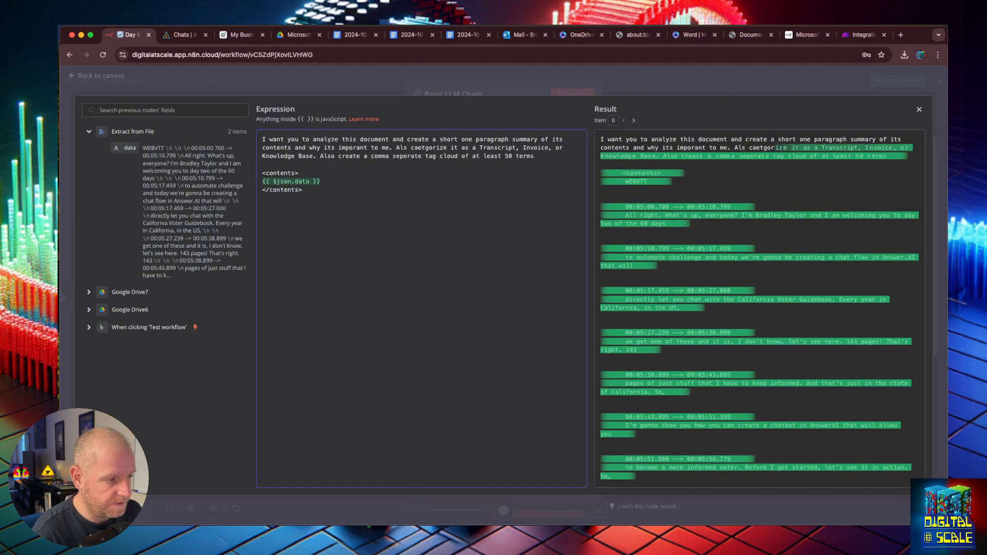
pyautogui.write(' that')
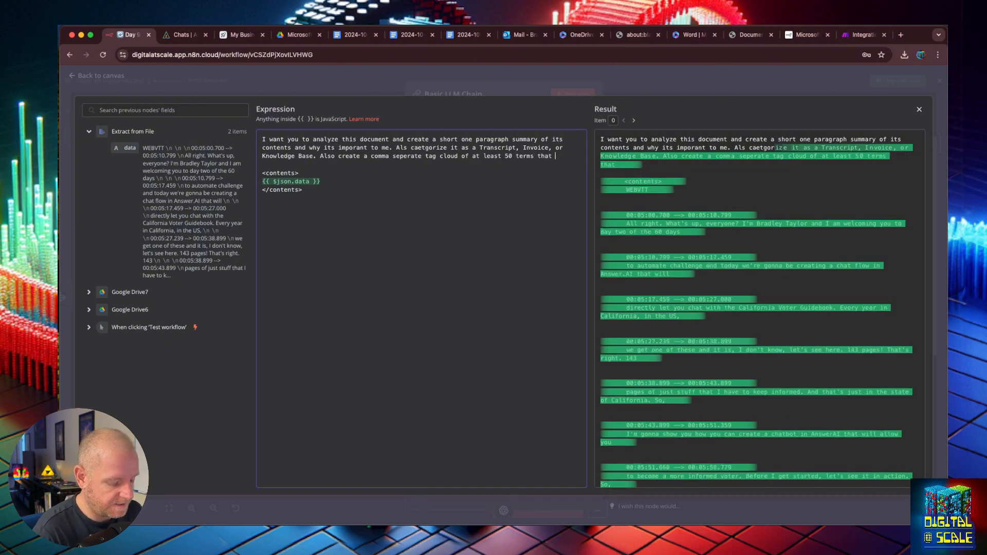
# - Complete the request for a comma-separated tag cloud of 50+ search keywords and correct 'caetgorize' to 'categorize'
pyautogui.press('BackSpace')
pyautogui.press('BackSpace')
pyautogui.press('BackSpace')
pyautogui.press('BackSpace')
pyautogui.press('BackSpace')
pyautogui.write('or ke')
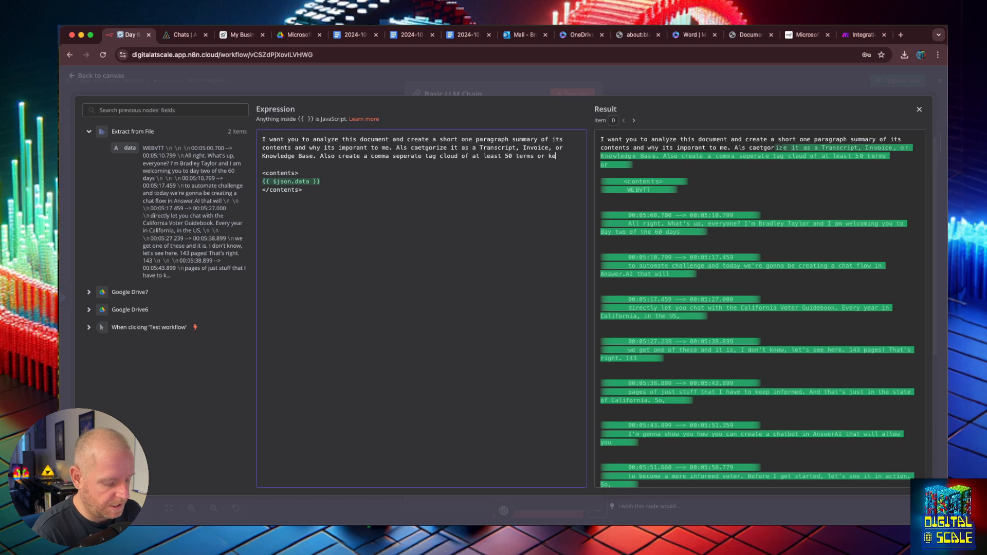
pyautogui.write('ywords ')
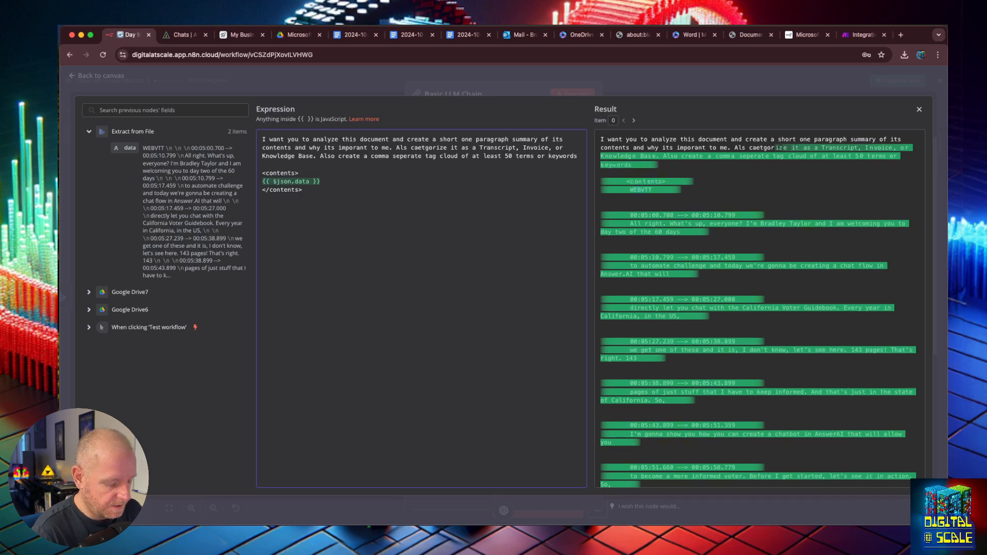
pyautogui.write('that could be')
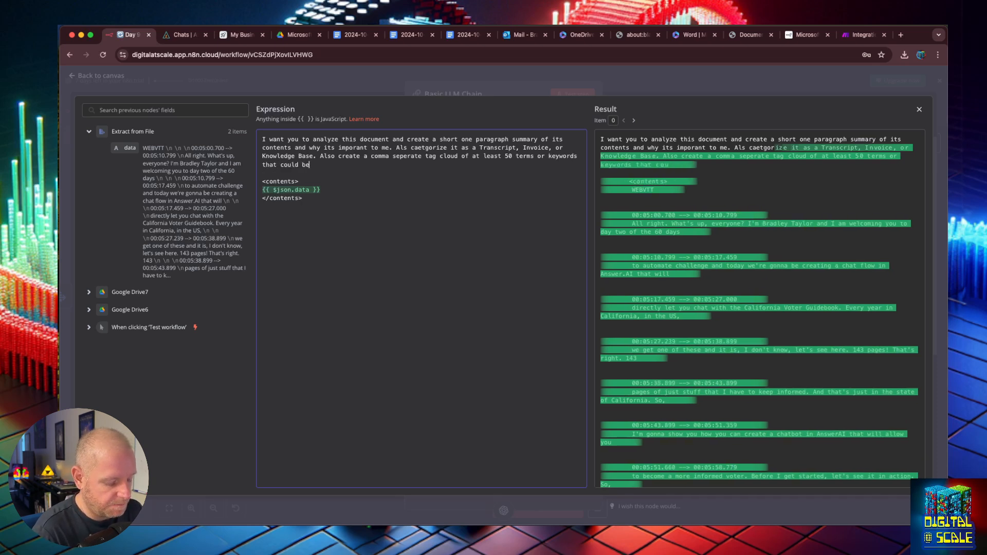
pyautogui.write(' used for sea')
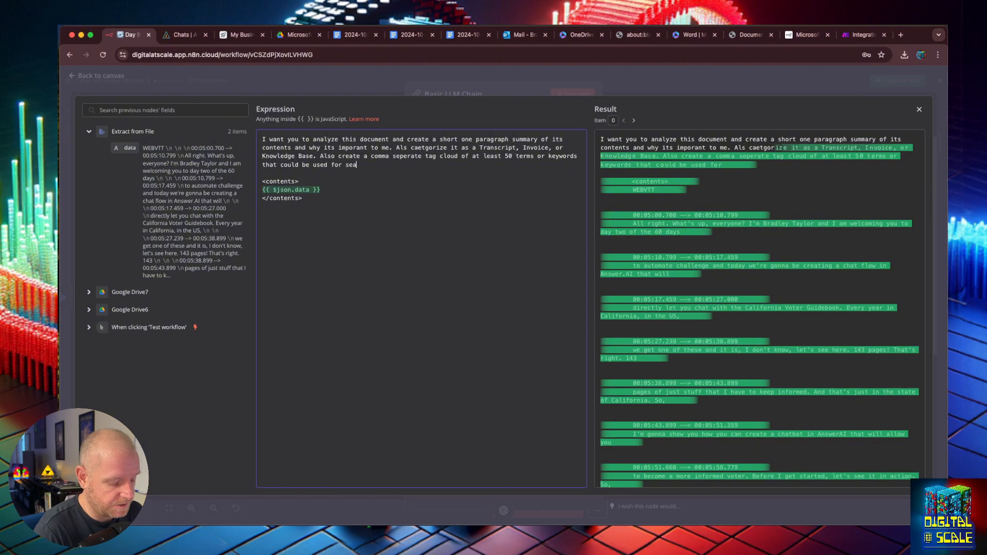
pyautogui.write('rching, finding')
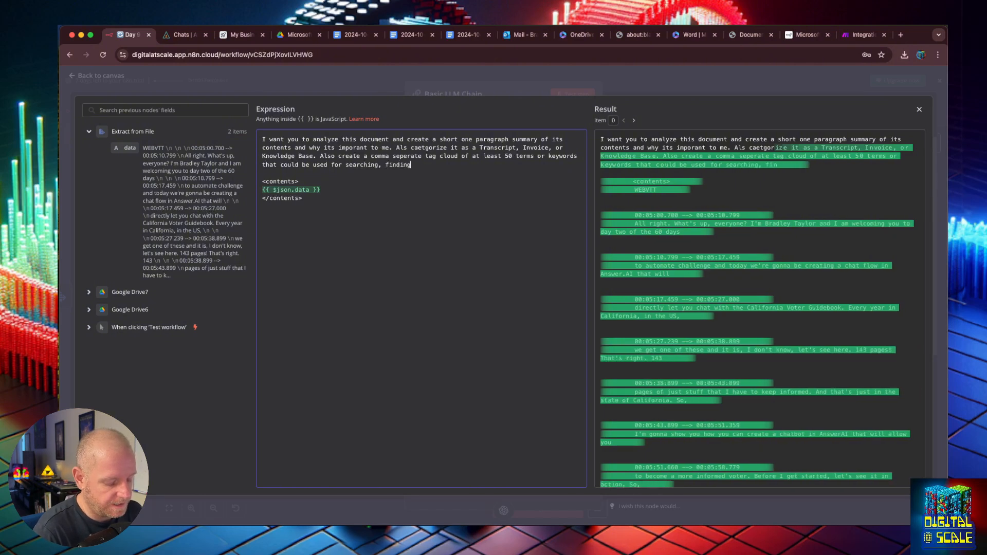
pyautogui.write(' or')
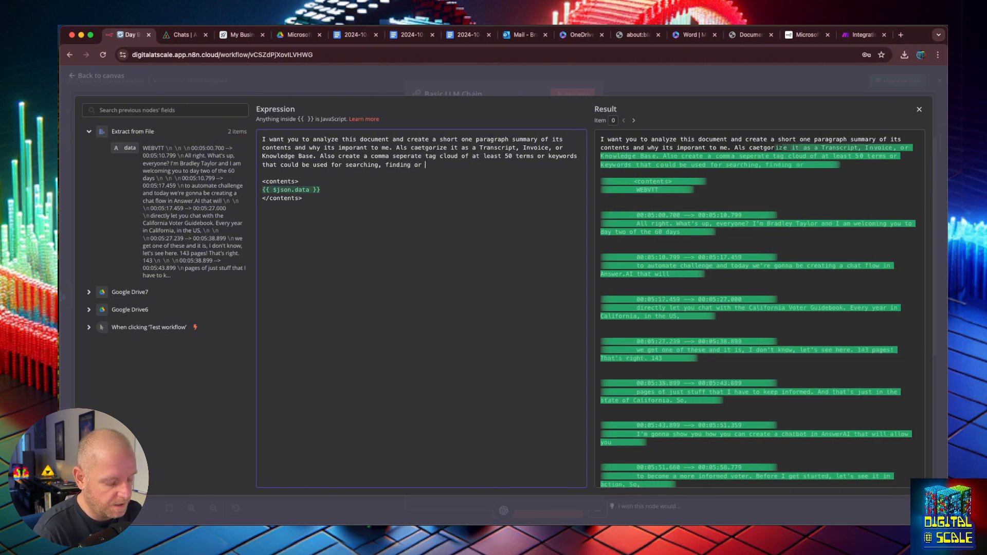
pyautogui.write(' analyzing the')
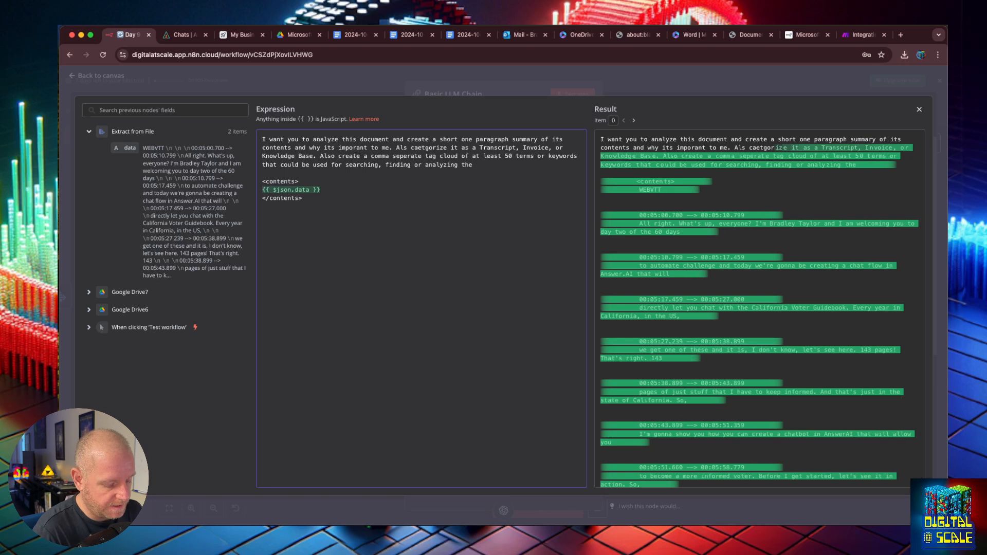
pyautogui.write(' contents of teh')
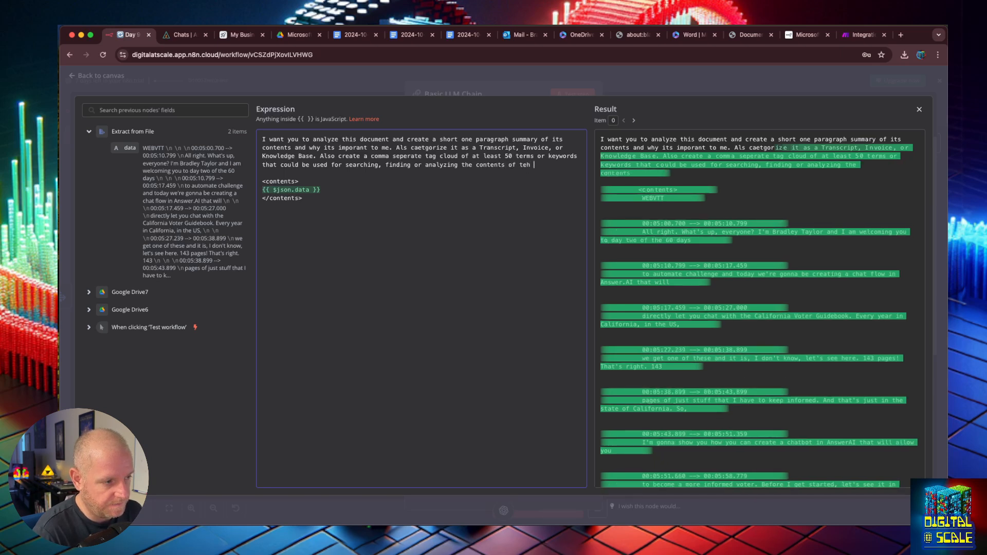
pyautogui.press('BackSpace')
pyautogui.press('BackSpace')
pyautogui.press('BackSpace')
pyautogui.write('he docu')
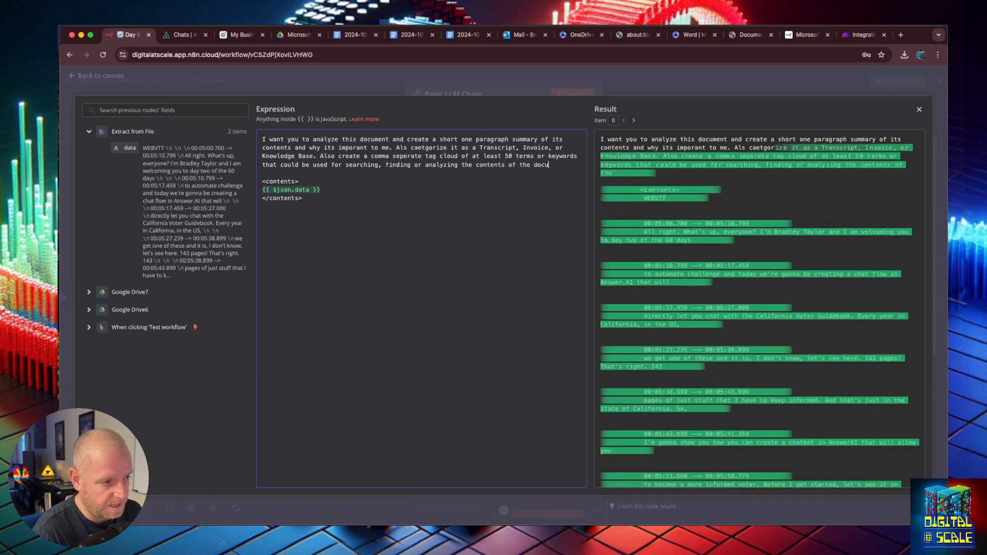
pyautogui.write('ment')
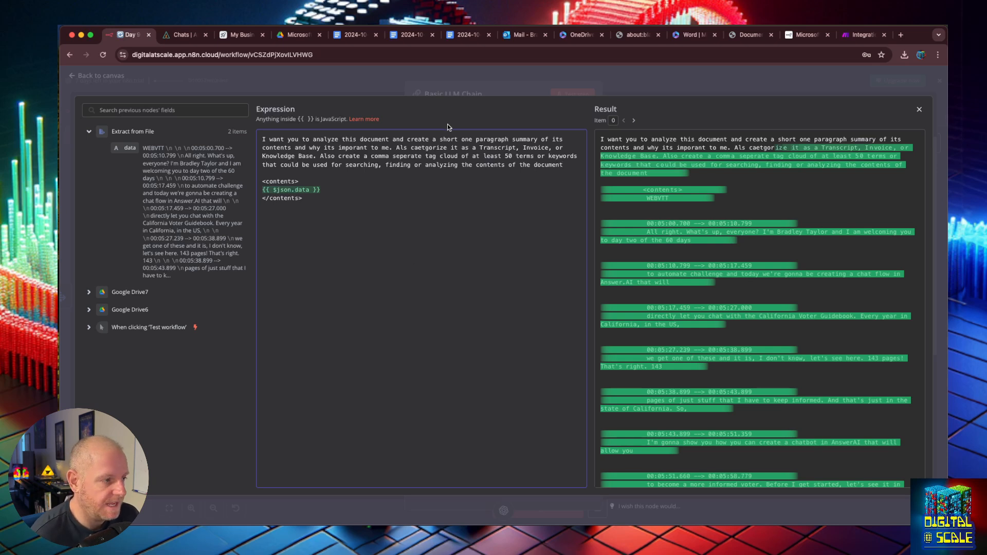
pyautogui.doubleClick(431, 148)
pyautogui.write('categorize')
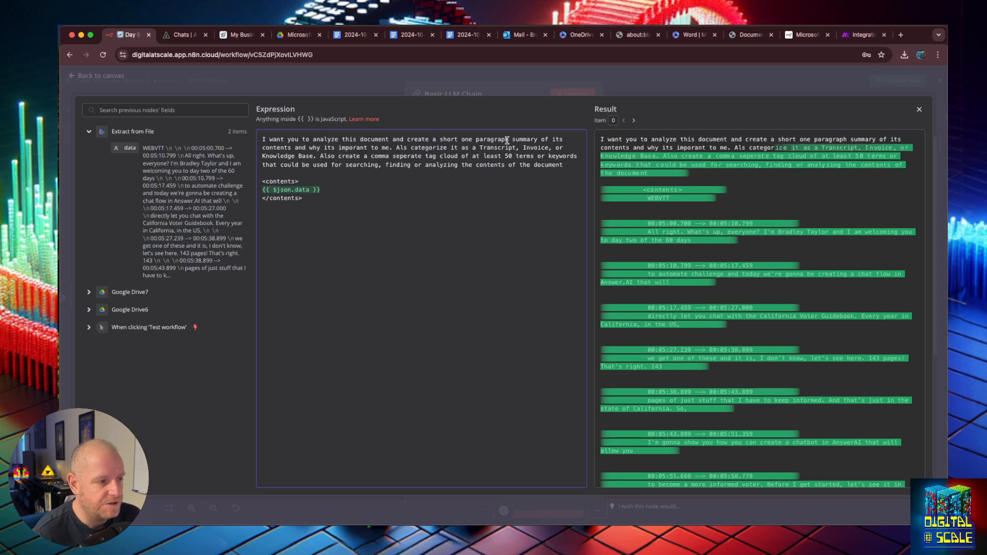
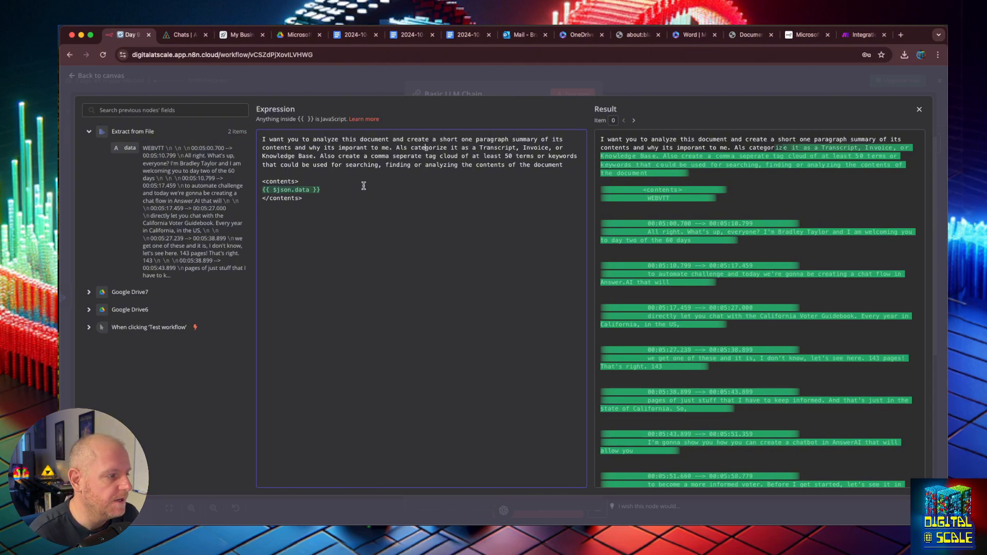
# - Add a final prompt line 'Return your response in JSON' below </contents> and close the editor
pyautogui.click(373, 205)
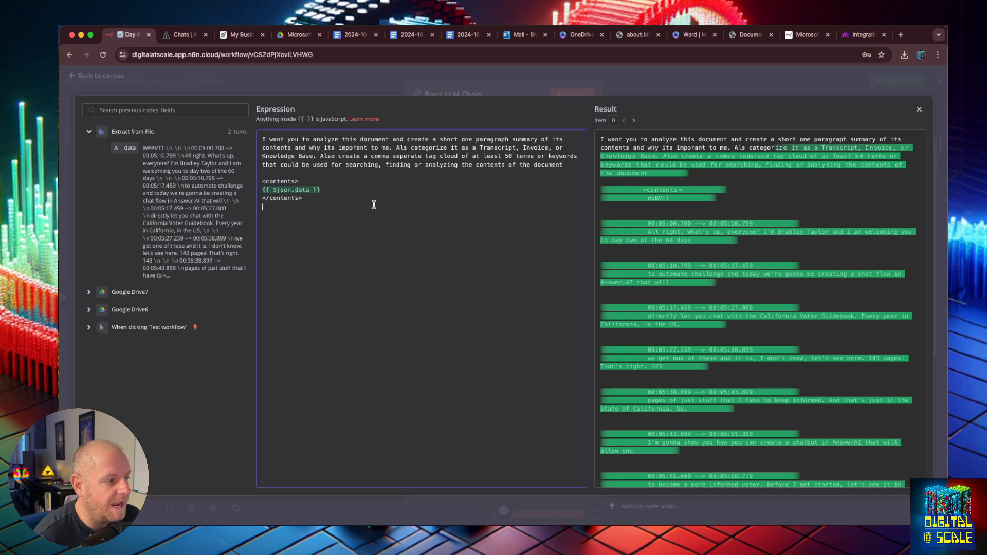
pyautogui.press('Return')
pyautogui.press('Return')
pyautogui.write('Re')
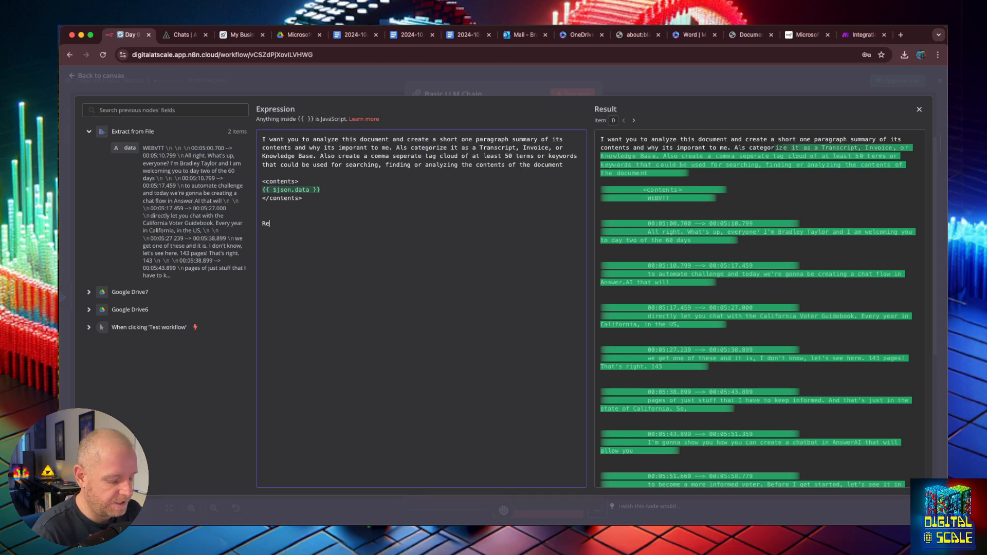
pyautogui.write('turn your respo')
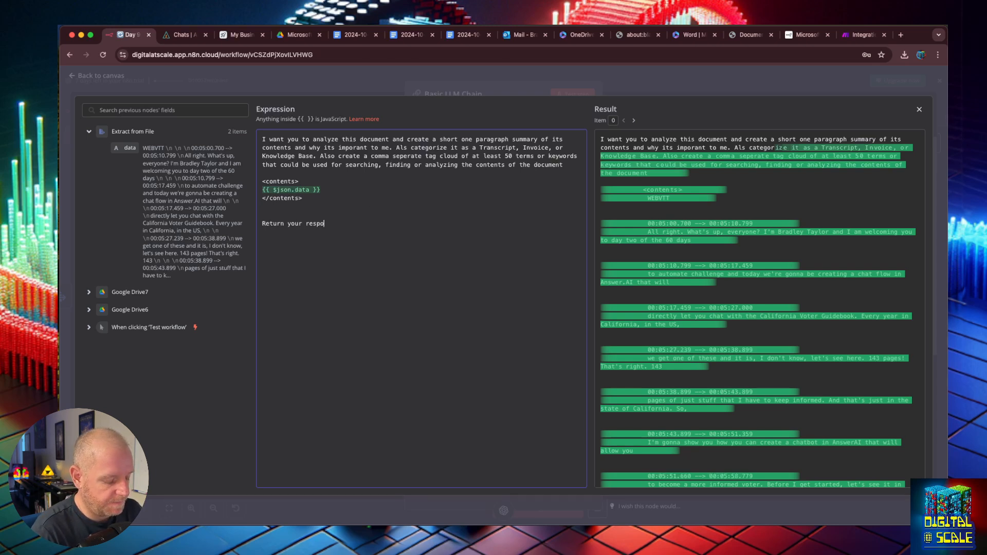
pyautogui.write('nse in ')
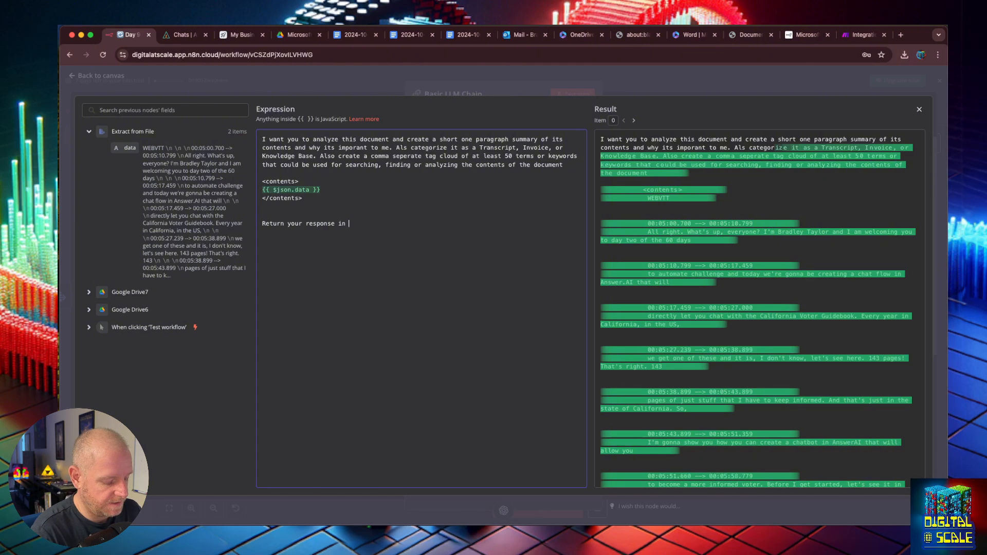
pyautogui.write('JSON')
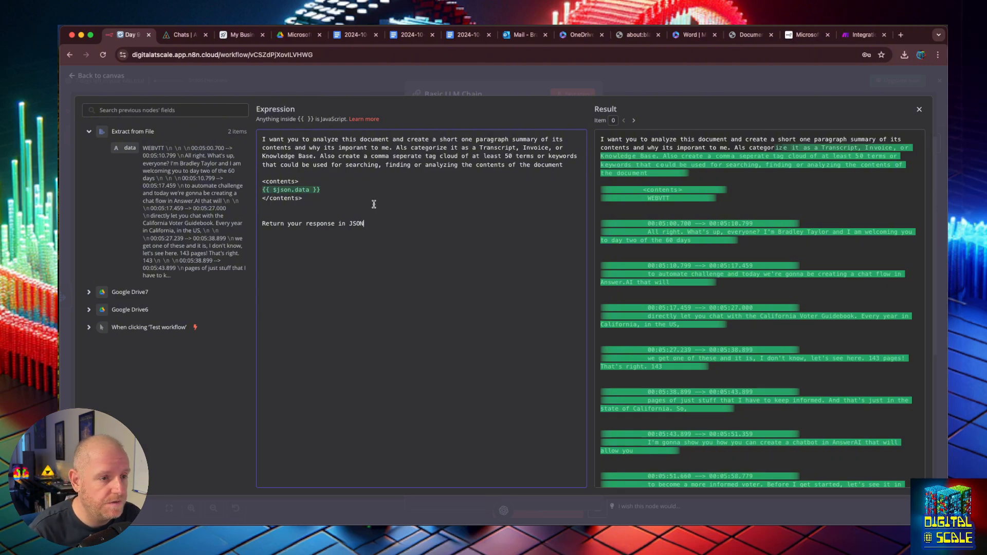
pyautogui.click(195, 92)
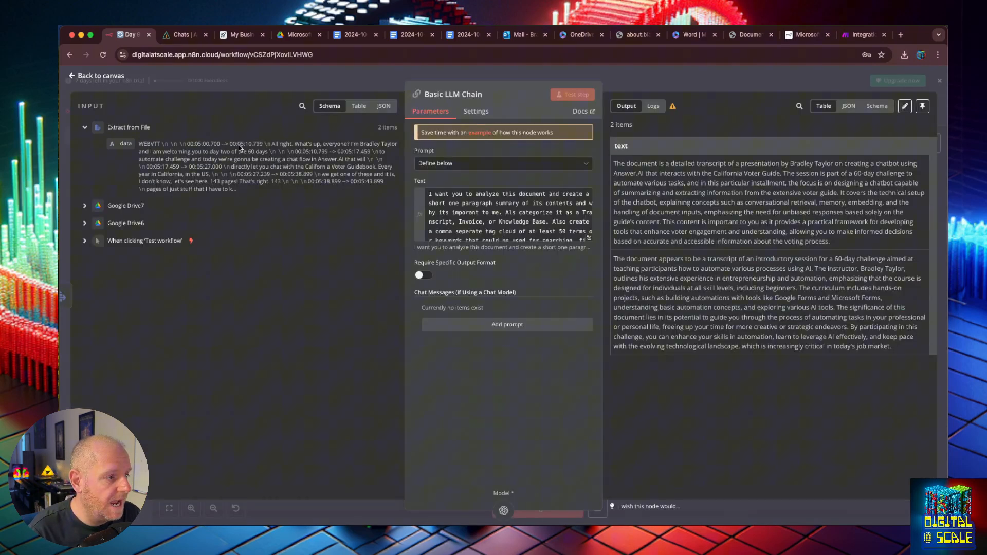
# - Turn on Require Specific Output Format for the Basic LLM Chain and attach a Structured Output Parser
pyautogui.click(84, 76)
pyautogui.doubleClick(758, 312)
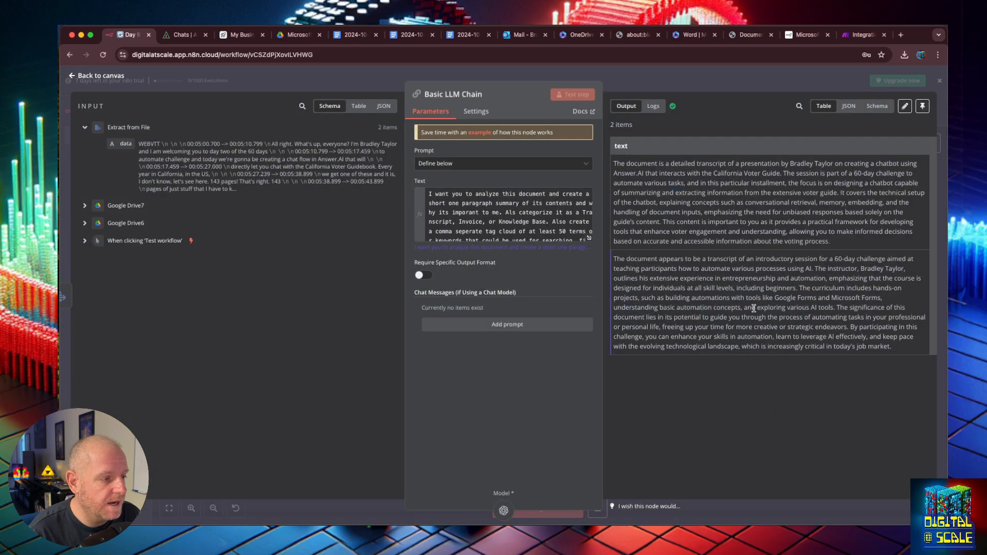
pyautogui.click(422, 278)
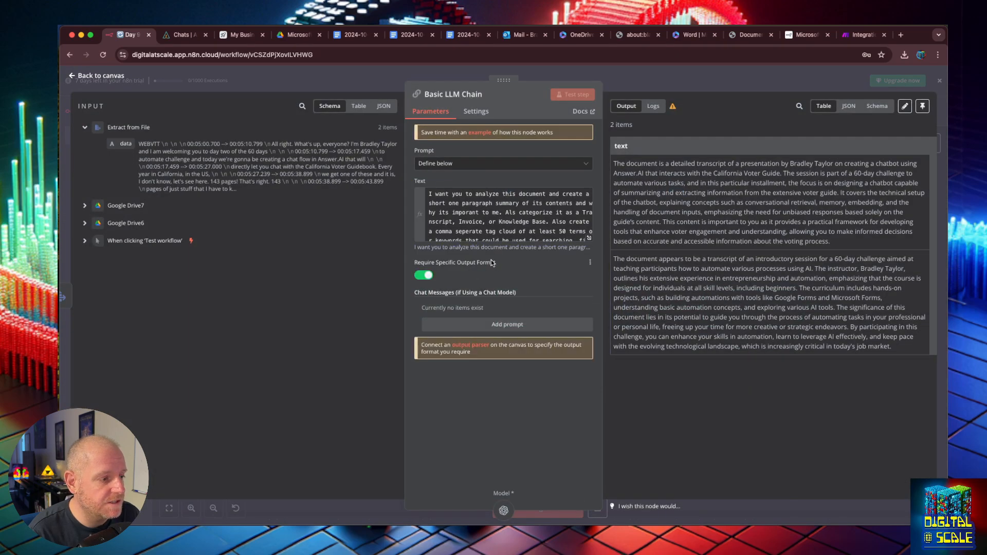
pyautogui.click(85, 77)
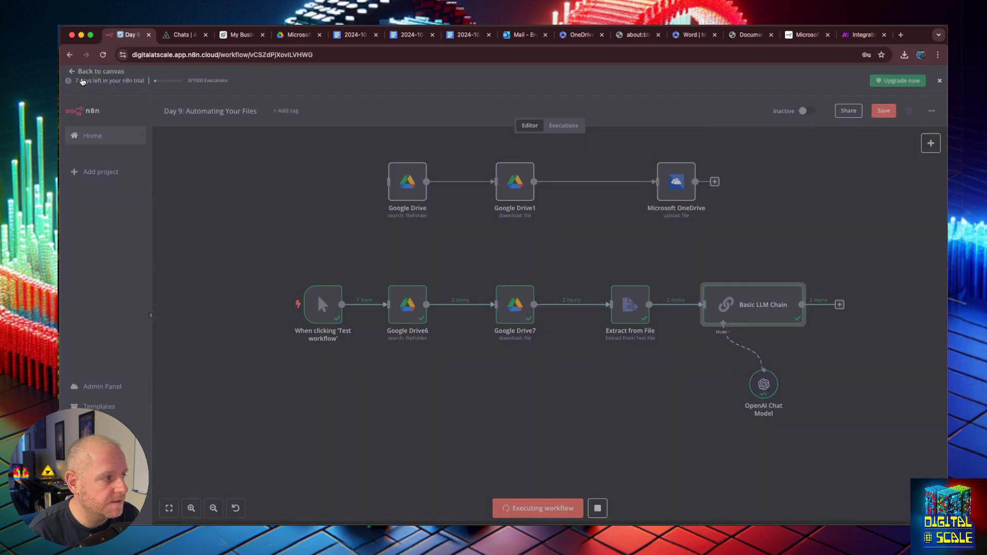
pyautogui.click(783, 342)
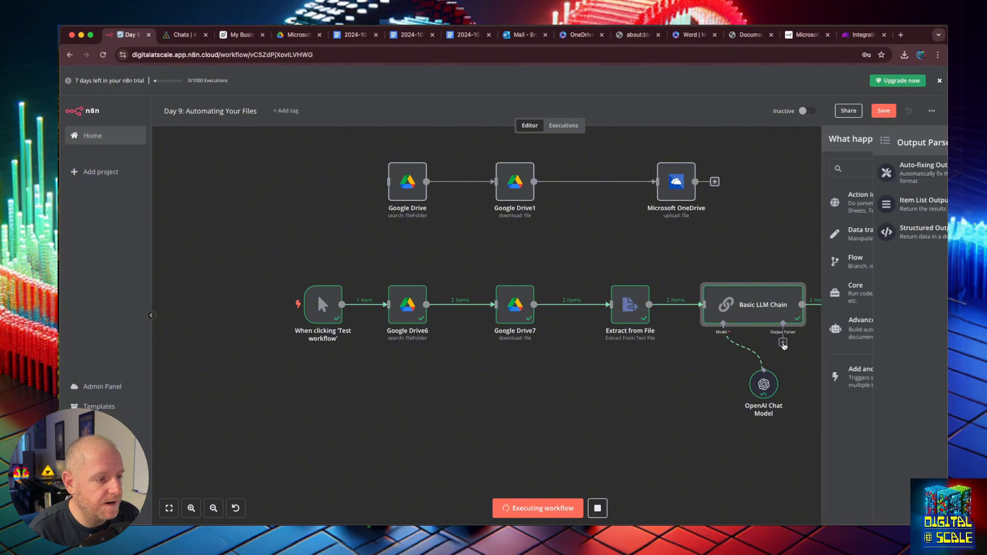
pyautogui.click(837, 233)
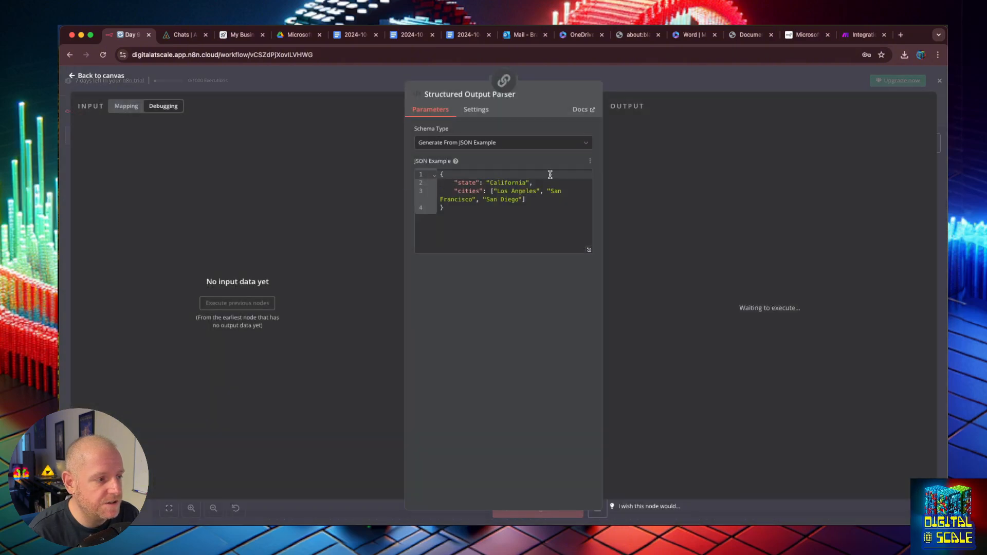
# - Edit the parser's JSON example to add summary and documentType 'Transcript|Invoice|Knowledge Base', and begin a third key
pyautogui.doubleClick(473, 182)
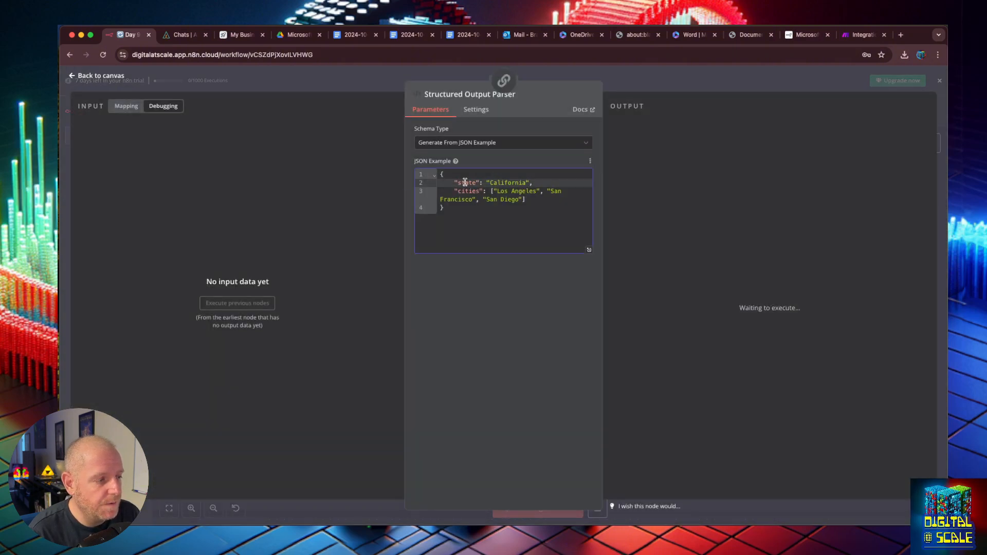
pyautogui.write('summary')
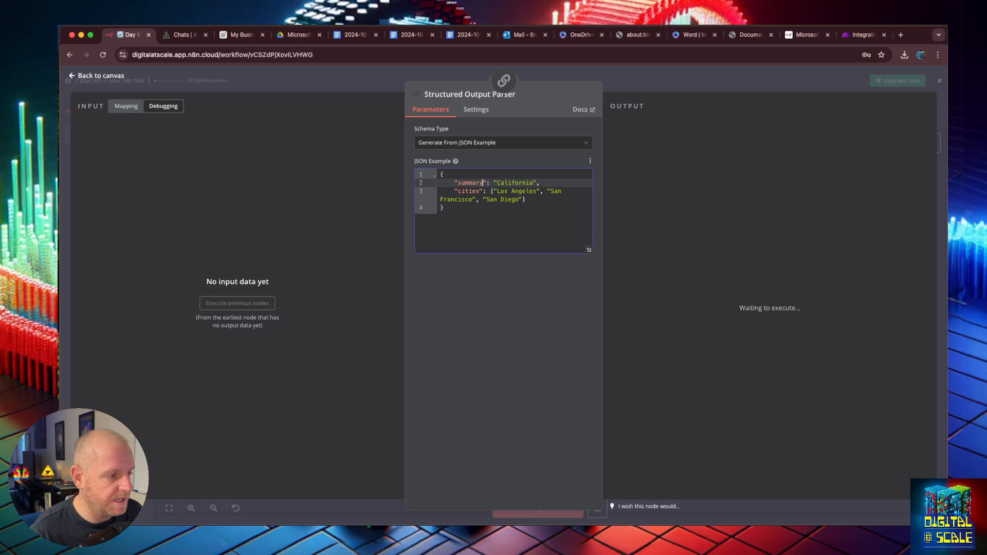
pyautogui.doubleClick(514, 183)
pyautogui.write('A ')
pyautogui.write('paragraph')
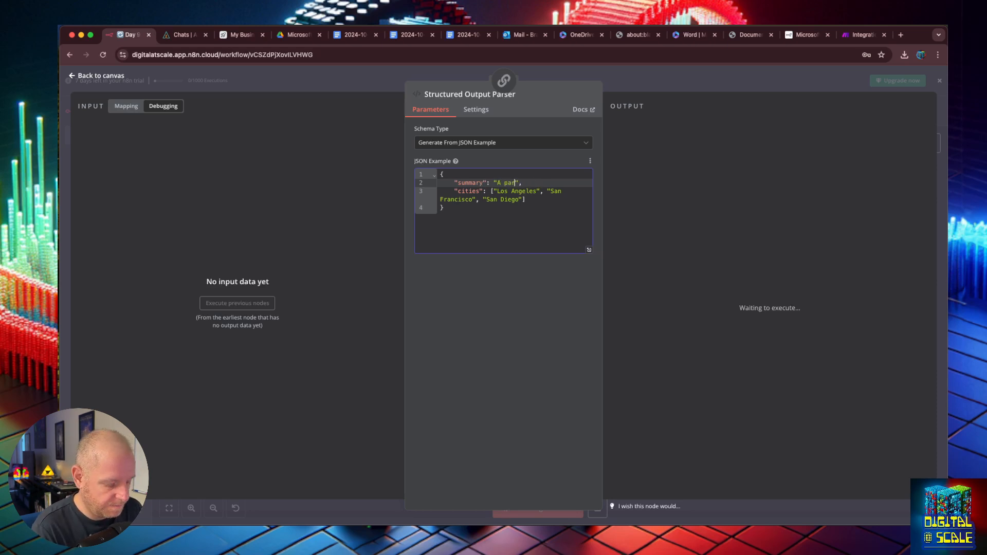
pyautogui.write(' summary of the ')
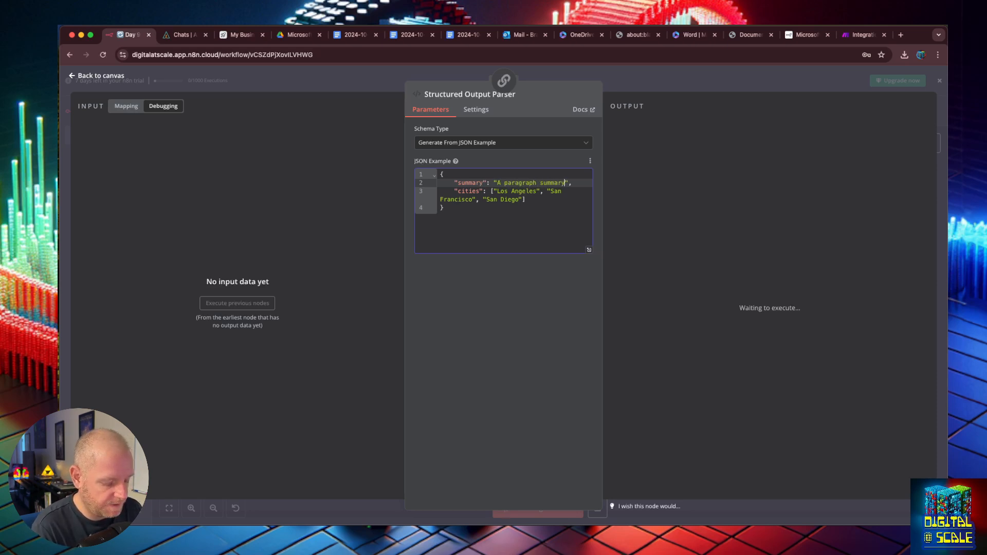
pyautogui.write('docu')
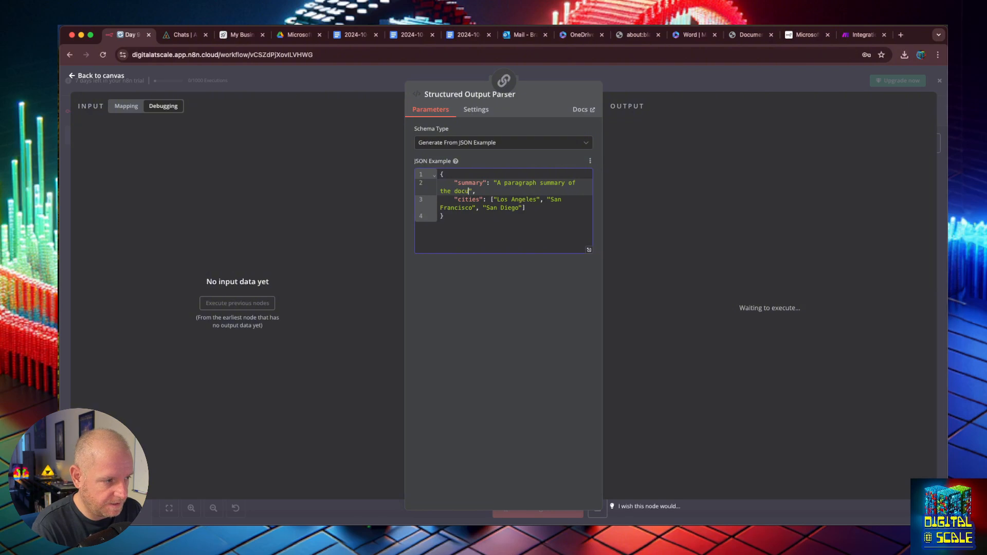
pyautogui.write('ment')
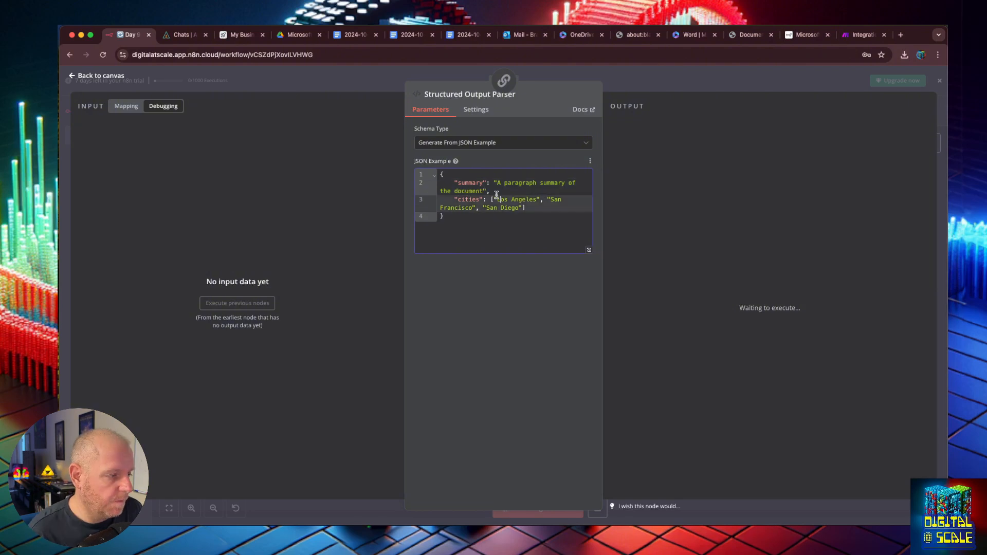
pyautogui.doubleClick(468, 199)
pyautogui.write('documentType":')
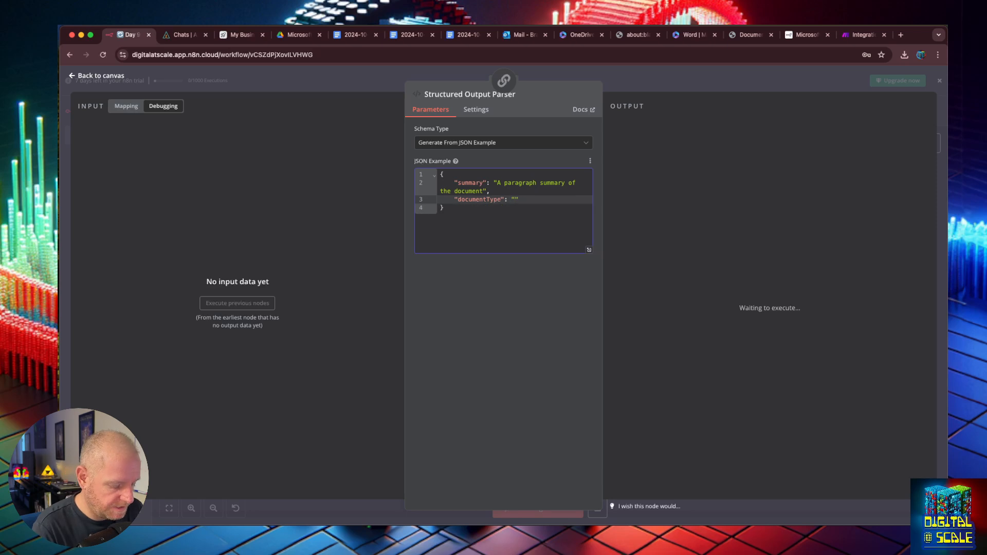
pyautogui.write('Tr')
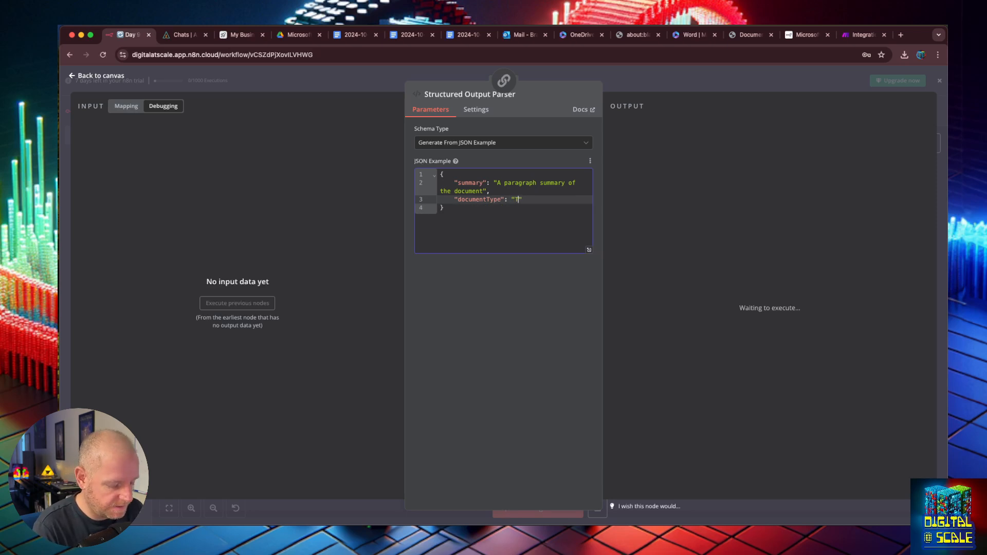
pyautogui.write('anscript')
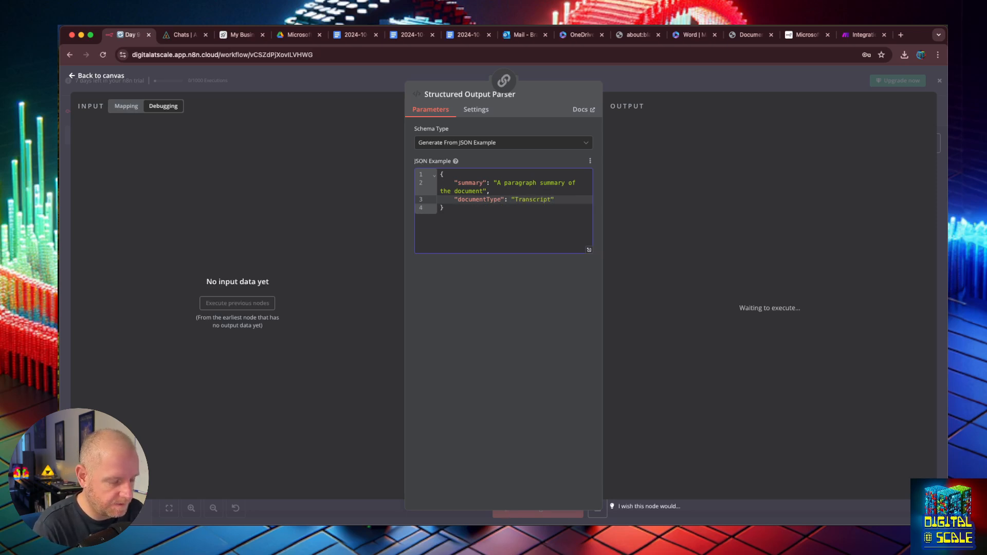
pyautogui.write(' Invoice|')
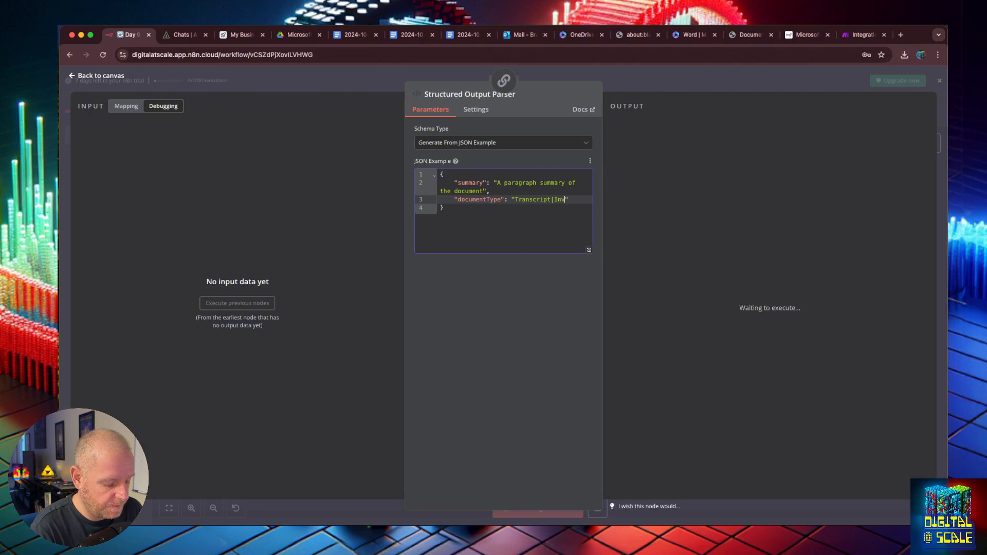
pyautogui.press('super+alt+c')
pyautogui.press('super+2')
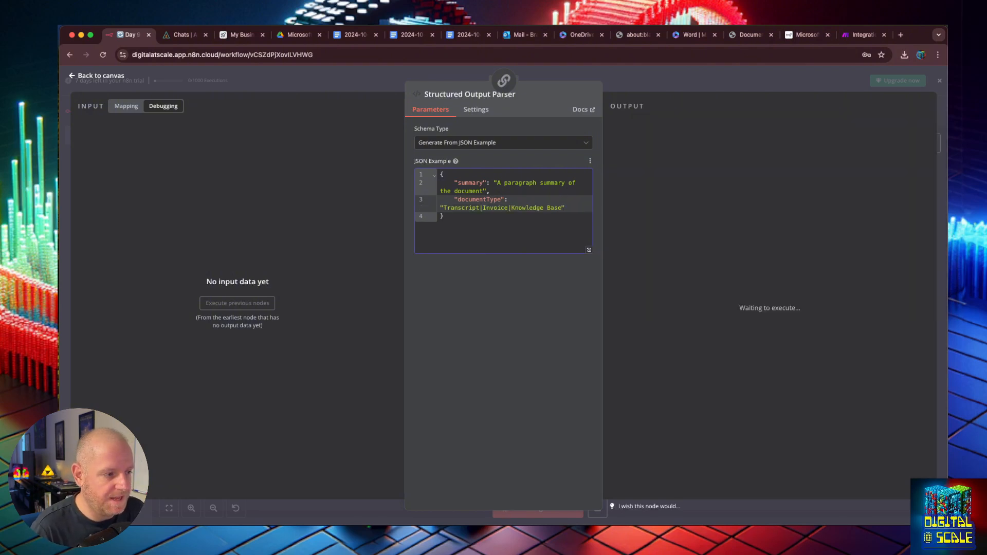
pyautogui.write(',')
pyautogui.press('Return')
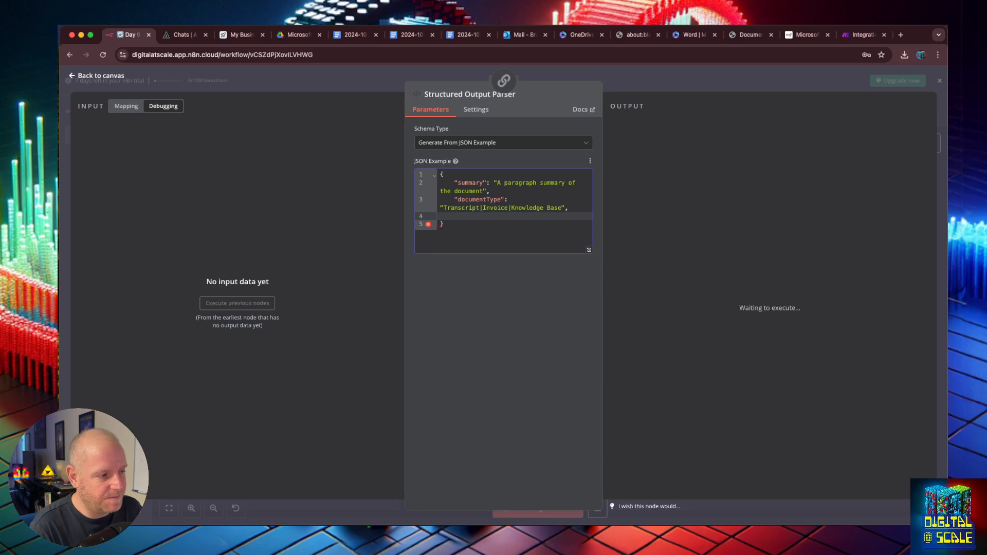
pyautogui.write('""')
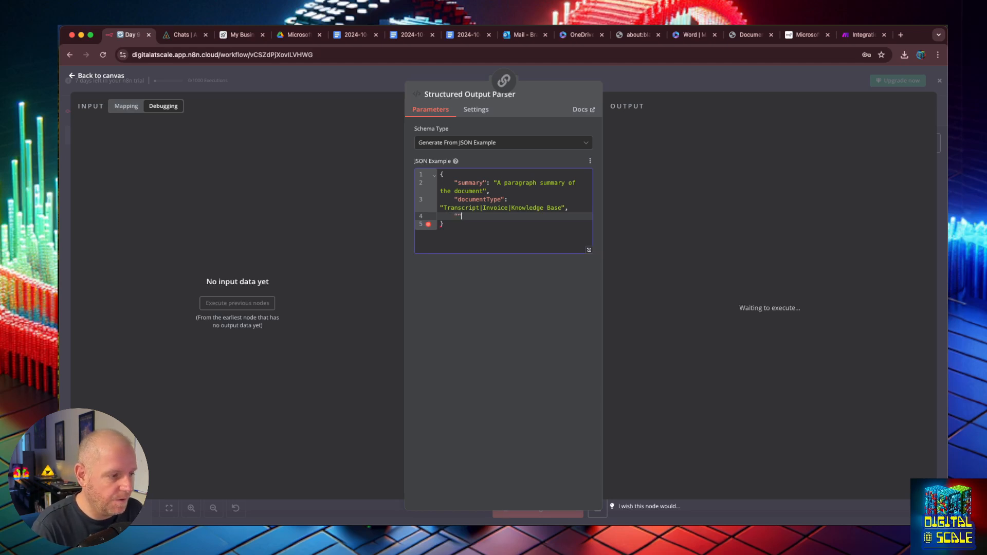
pyautogui.write(' :')
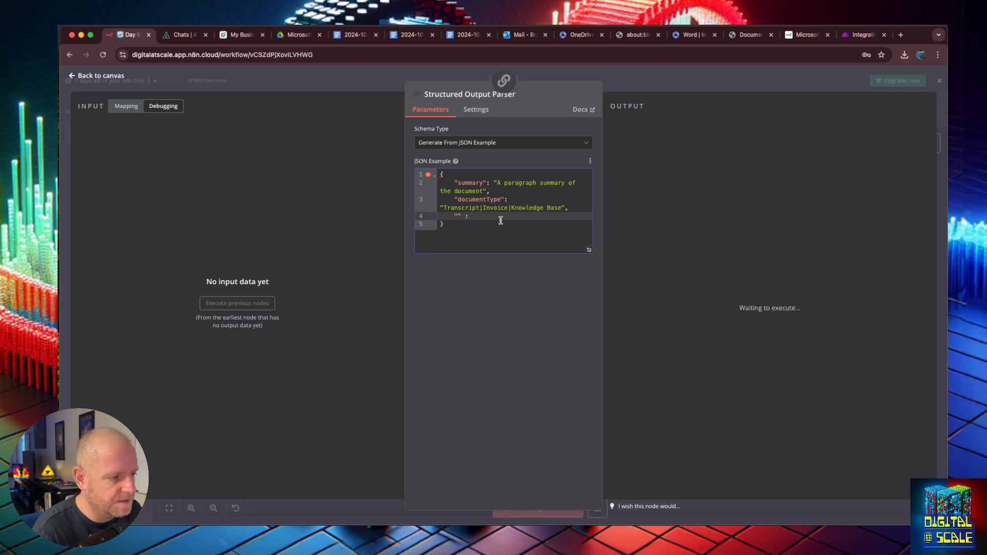
# - Add a keywords field describing a comma-separated list of key phrases and words, then save and reload the workflow
pyautogui.click(457, 216)
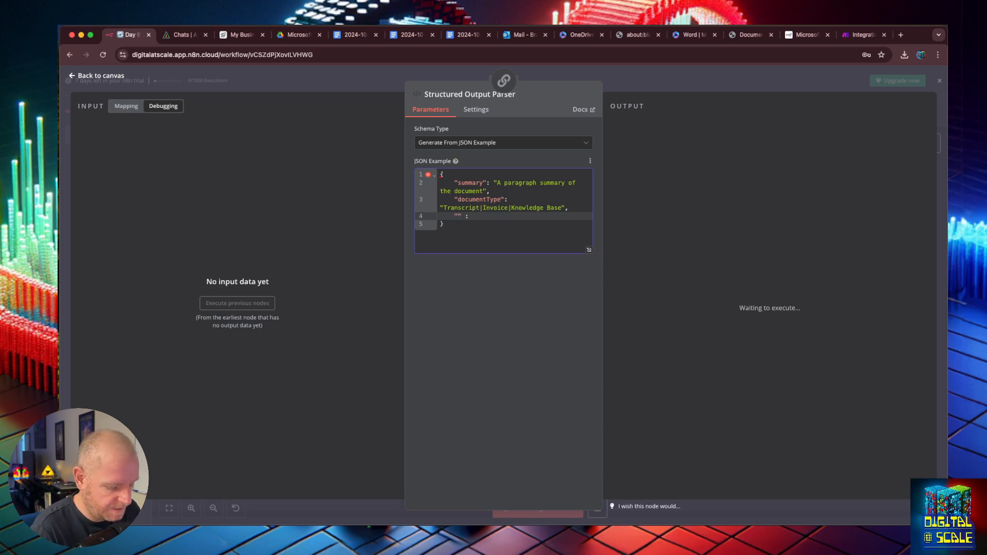
pyautogui.write('keywords')
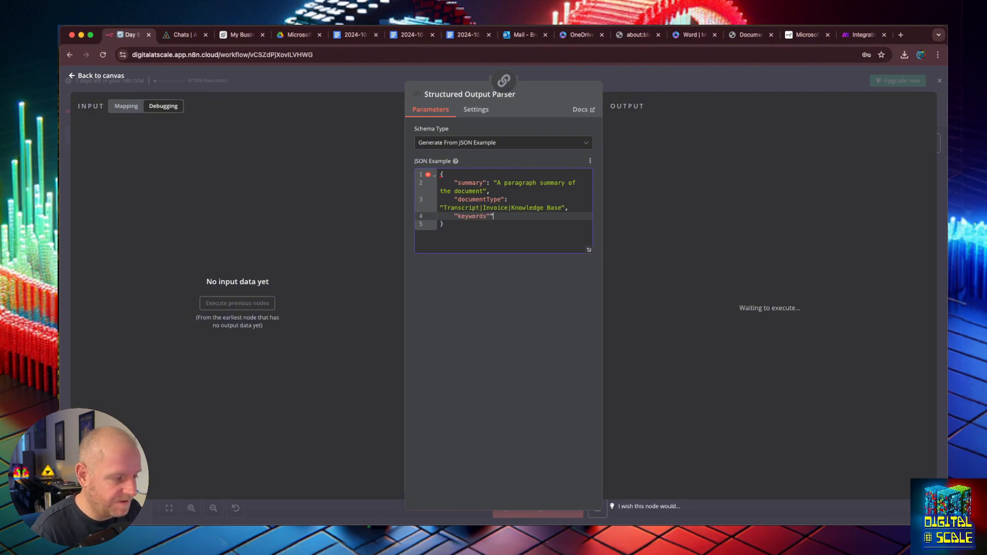
pyautogui.write(':')
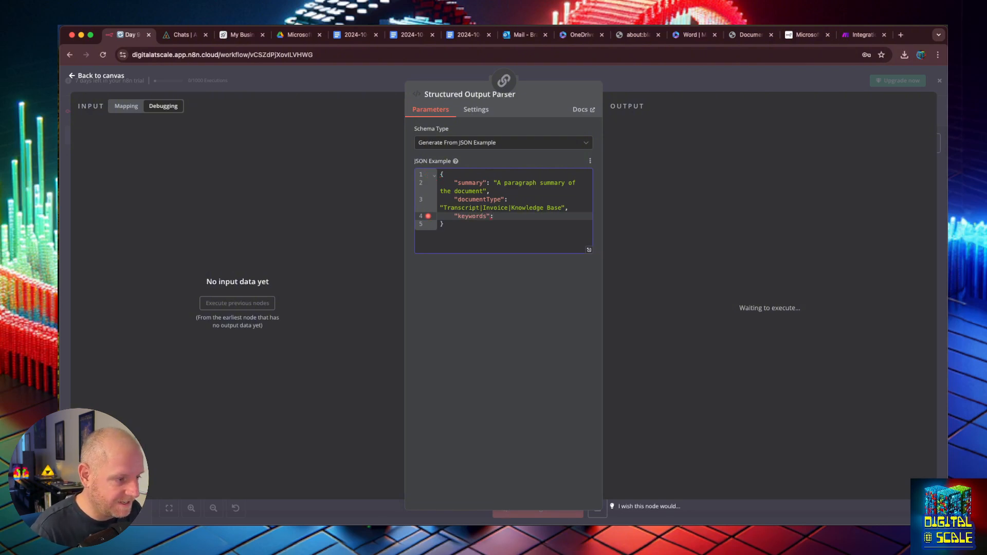
pyautogui.write(' ""')
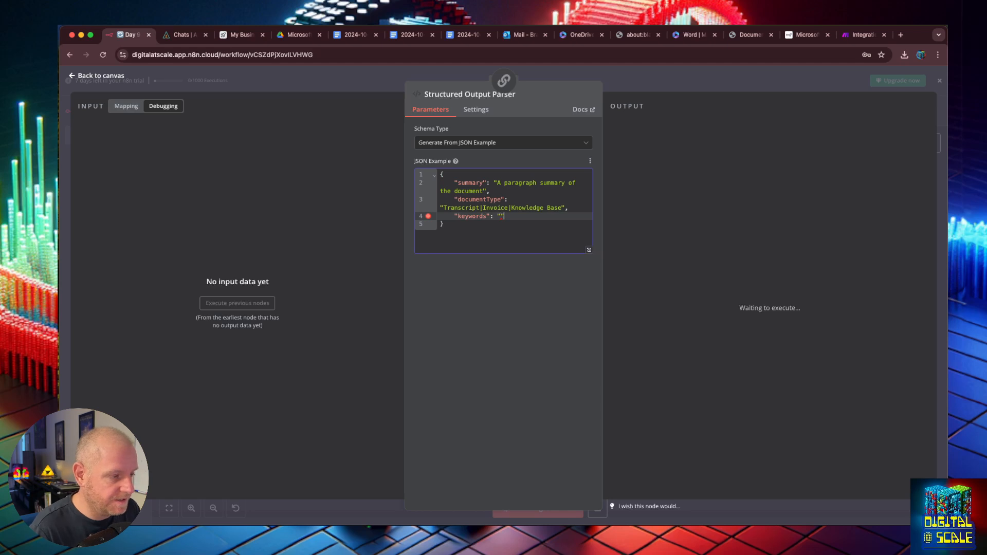
pyautogui.write('a comma')
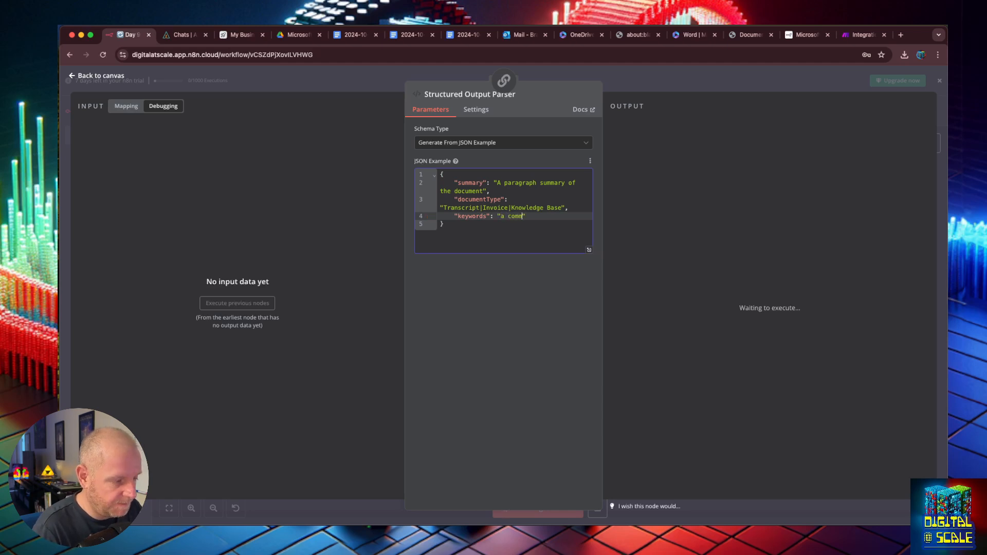
pyautogui.write(', sep')
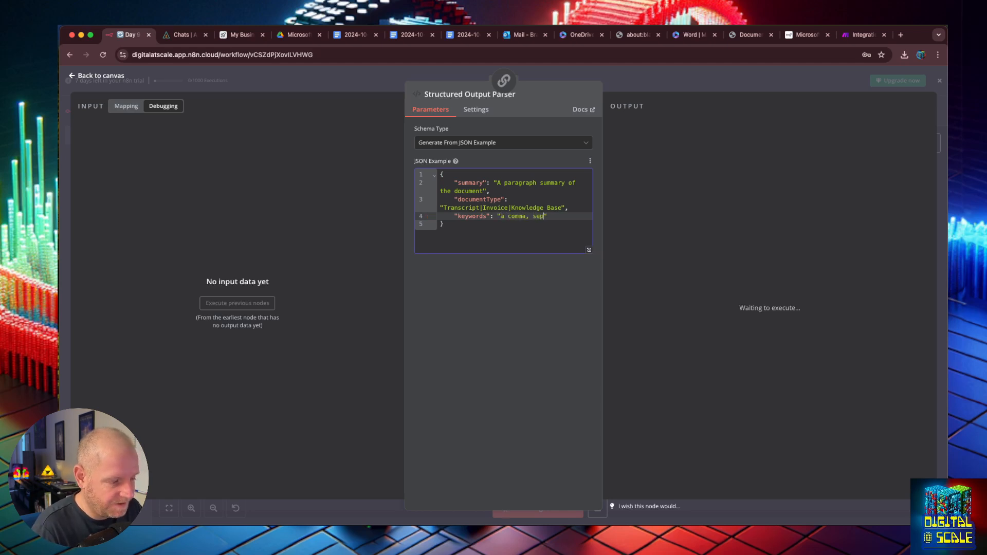
pyautogui.write('erated, list of al')
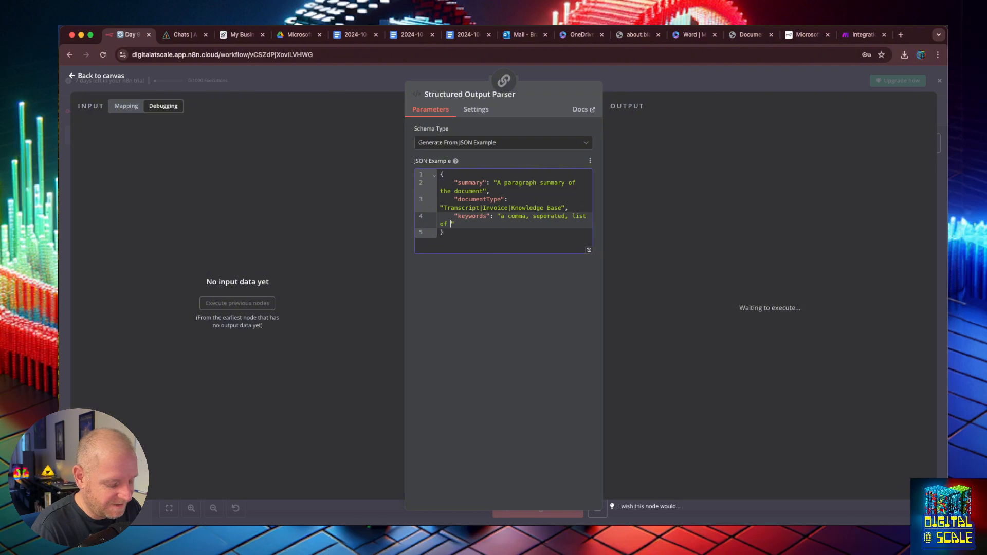
pyautogui.write('l key, ')
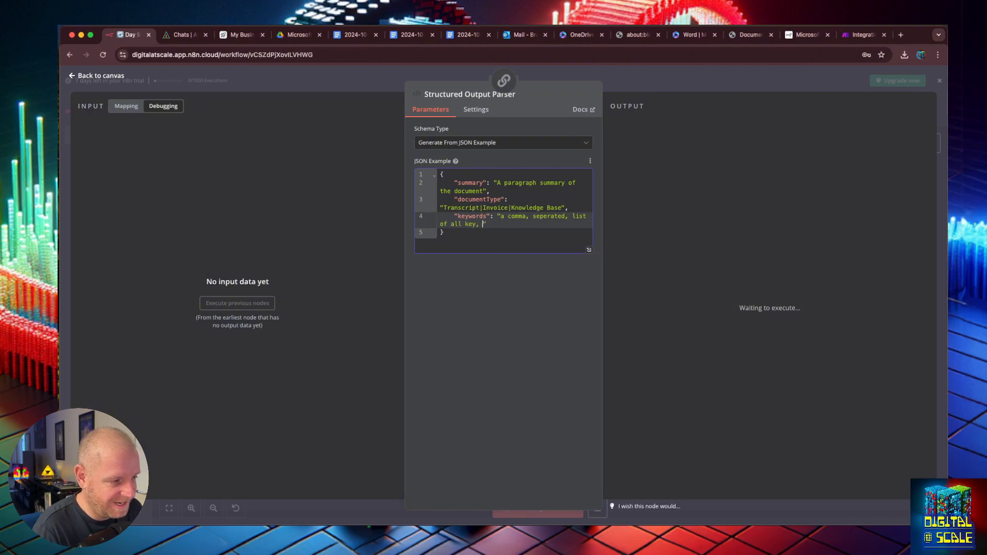
pyautogui.write('phrases, an')
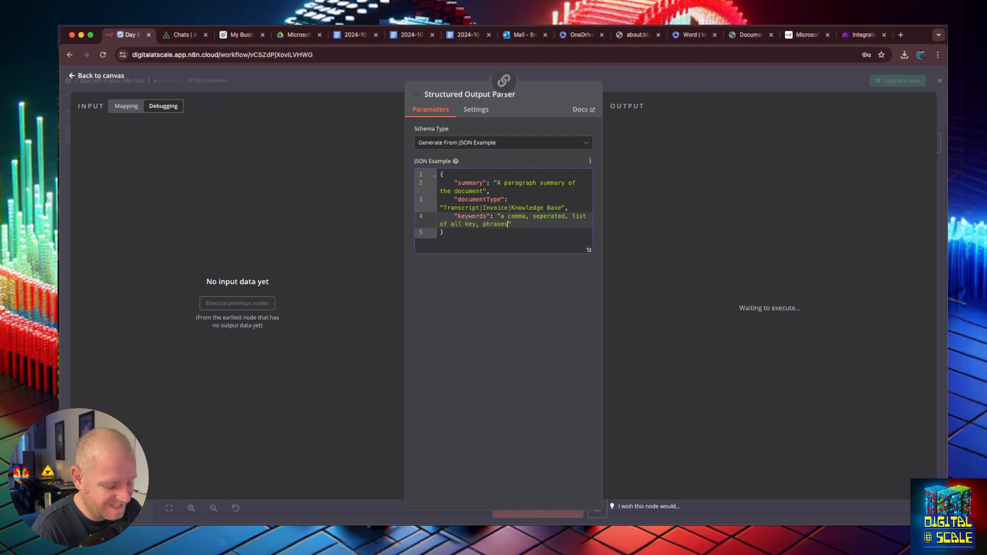
pyautogui.write('d words ')
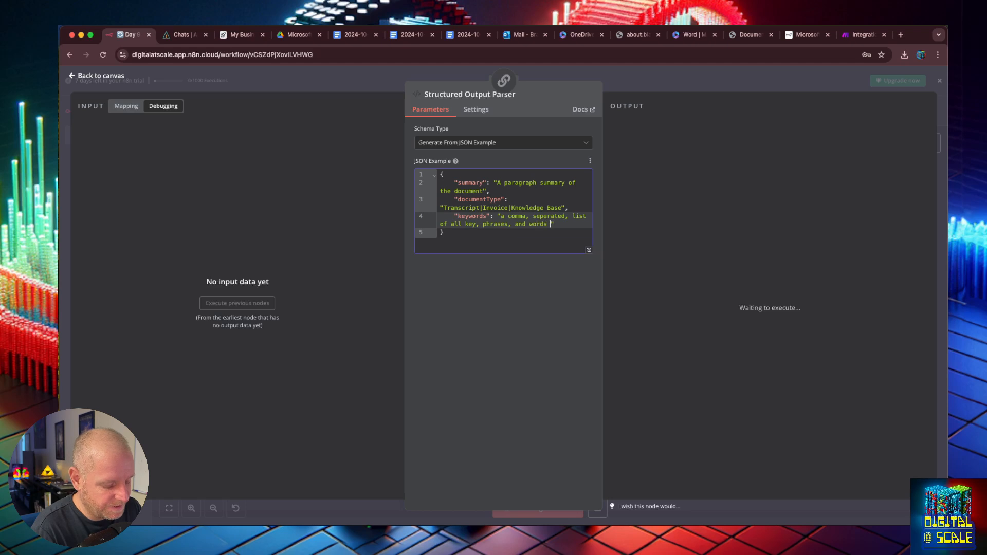
pyautogui.write('used')
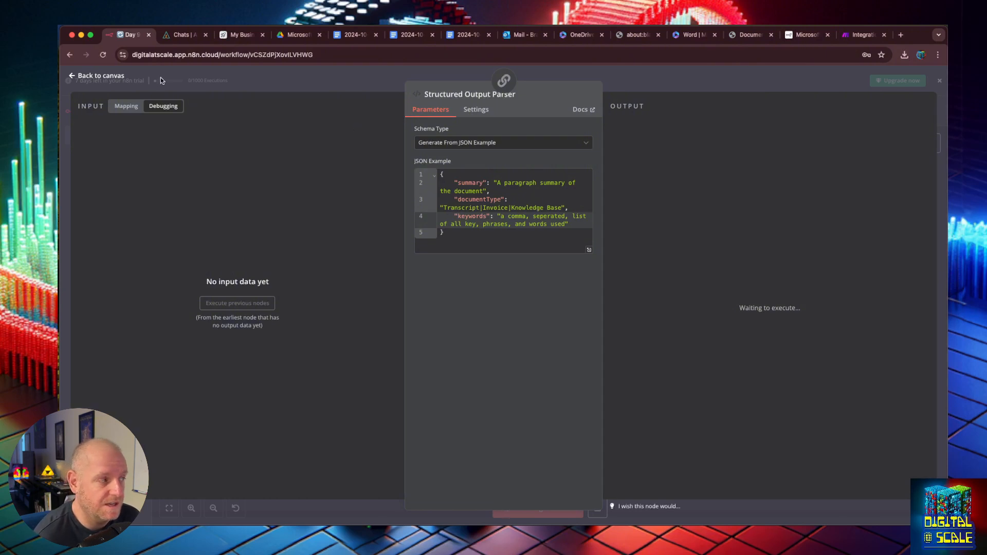
pyautogui.click(78, 80)
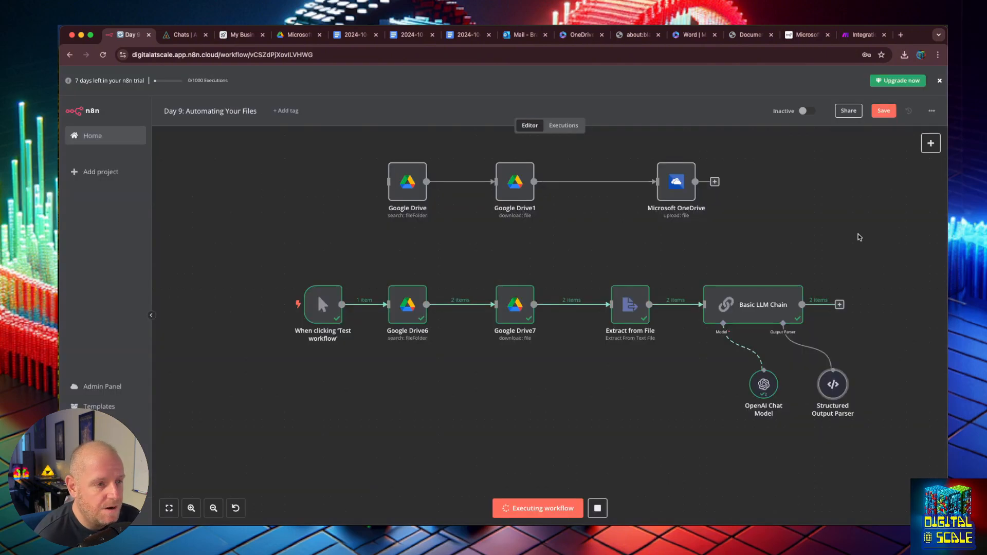
pyautogui.click(881, 113)
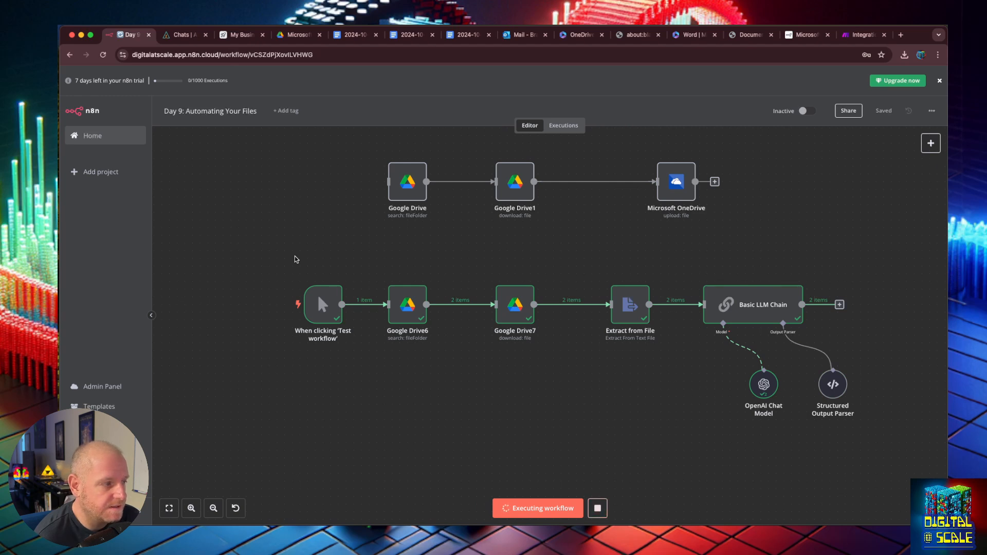
pyautogui.press('super+r')
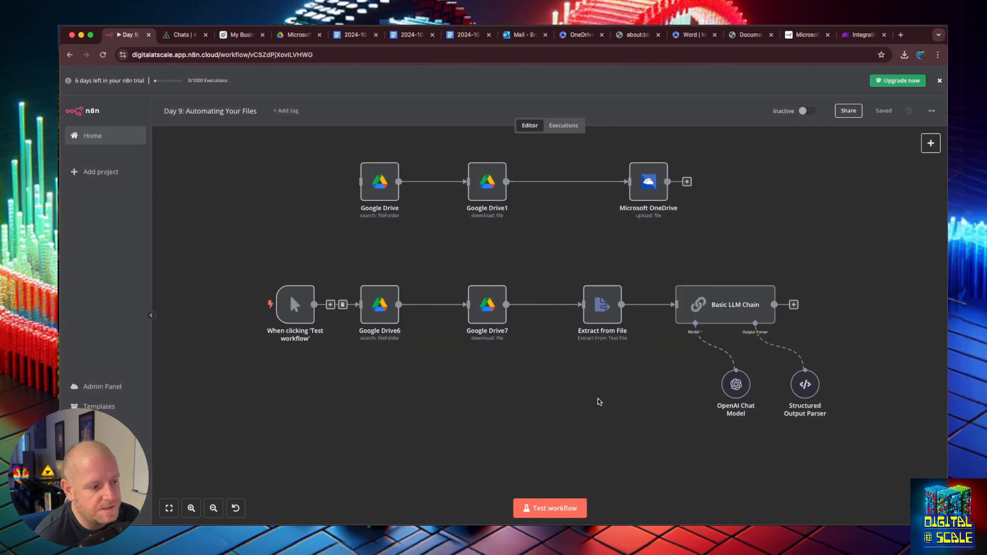
# - Test the whole workflow until it reports the workflow executed successfully
pyautogui.click(545, 510)
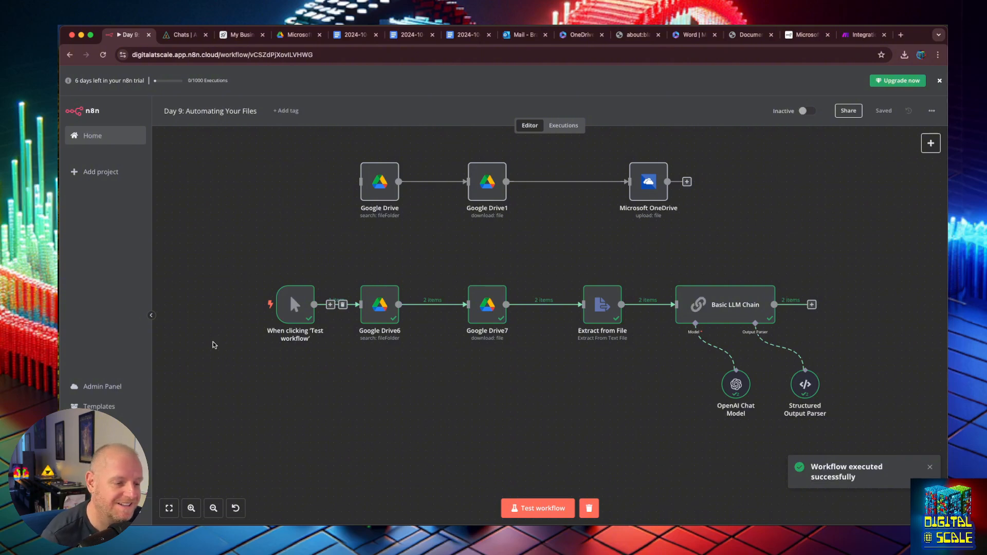
pyautogui.doubleClick(763, 302)
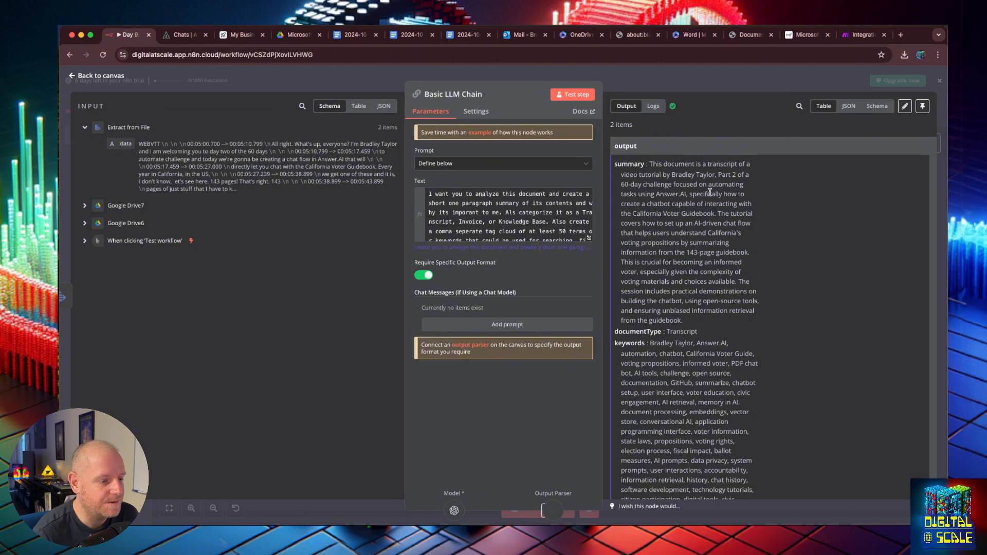
pyautogui.moveTo(650, 164); pyautogui.dragTo(729, 274)
pyautogui.click(729, 275)
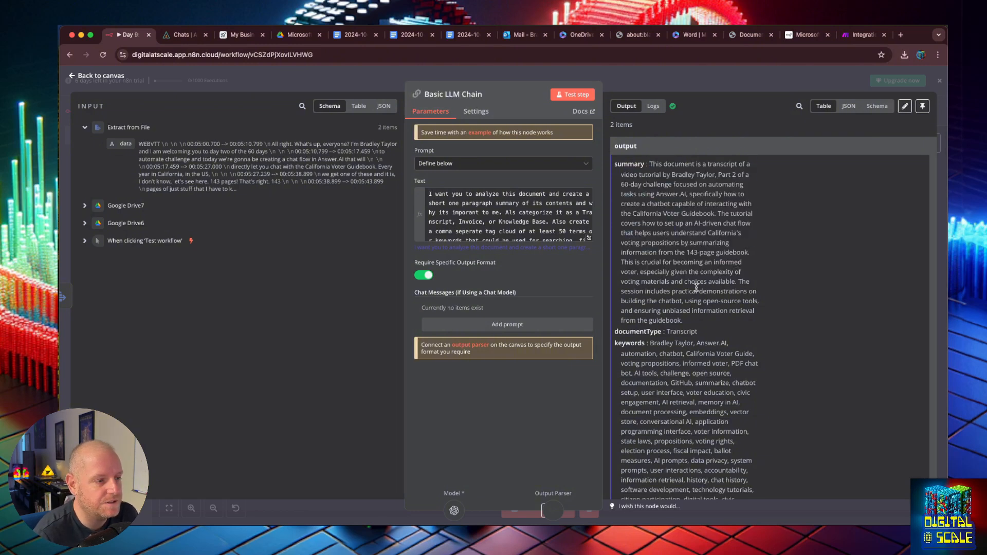
pyautogui.scroll(-2, 696, 287)
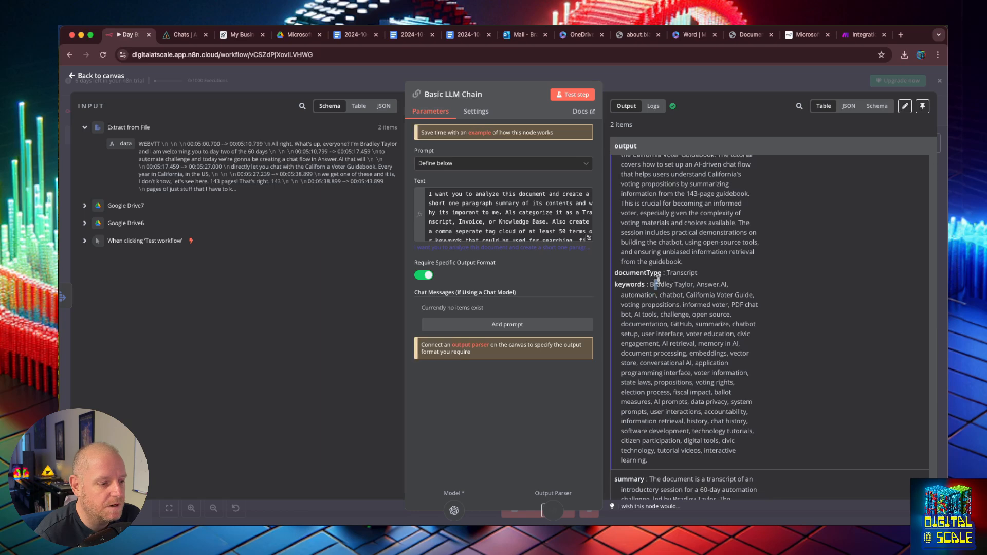
pyautogui.moveTo(653, 284); pyautogui.dragTo(770, 446)
pyautogui.scroll(-6, 751, 421)
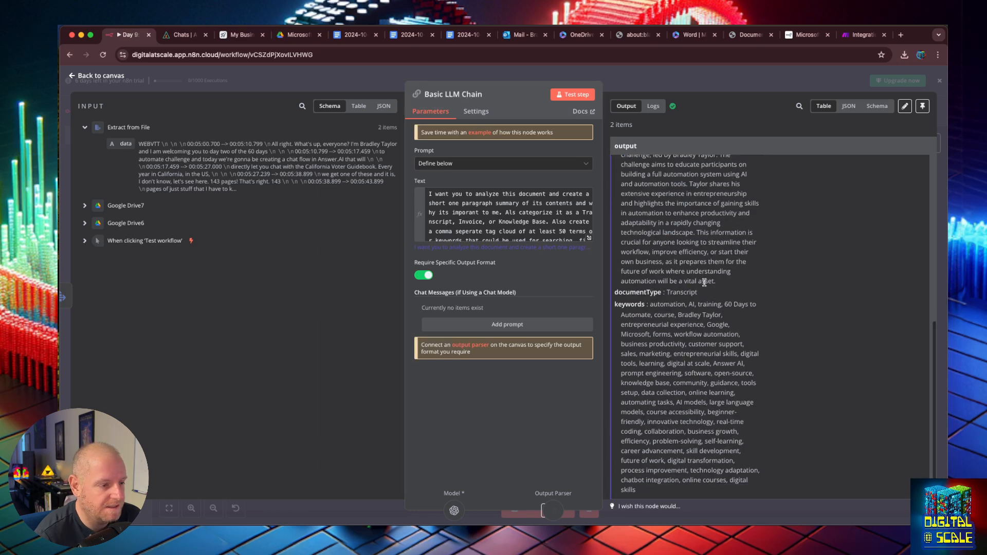
pyautogui.scroll(-1, 715, 314)
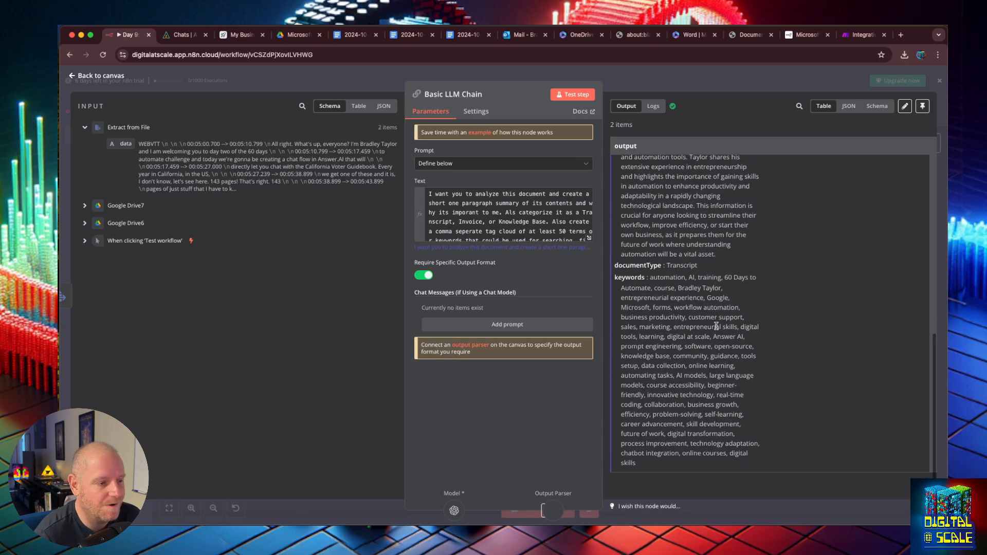
pyautogui.scroll(10, 714, 322)
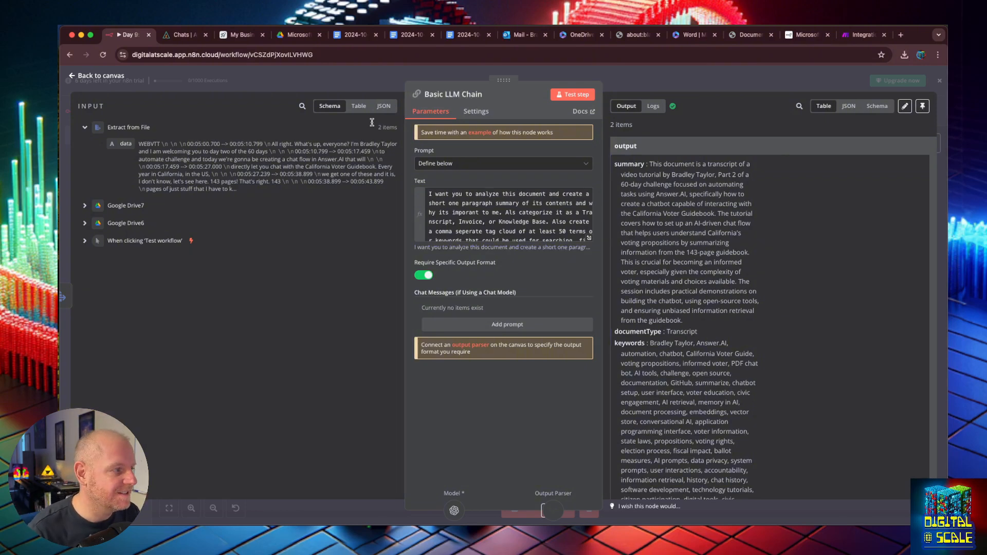
pyautogui.click(73, 78)
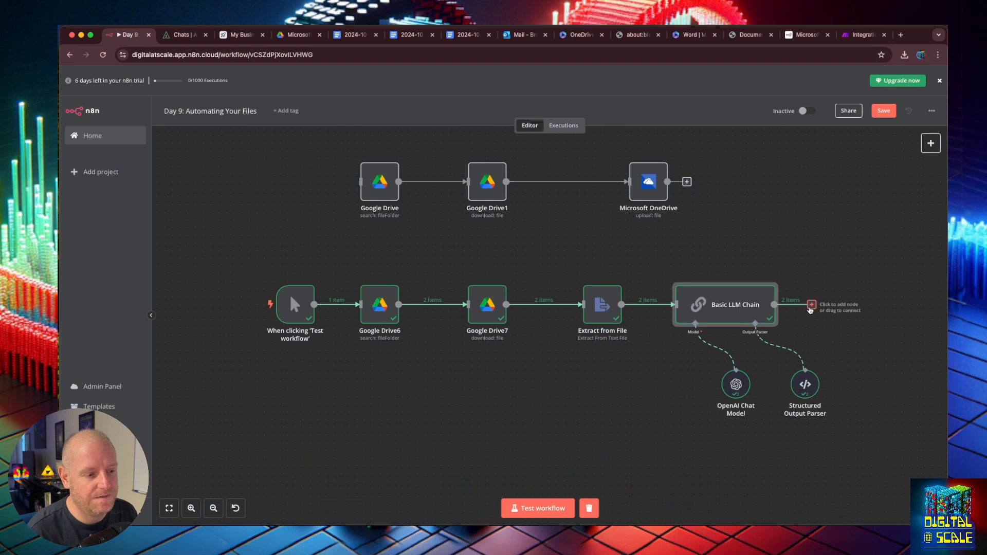
# - Add an Airtable 'Create a record' node after the Basic LLM Chain using base My Business and table Documents
pyautogui.click(810, 306)
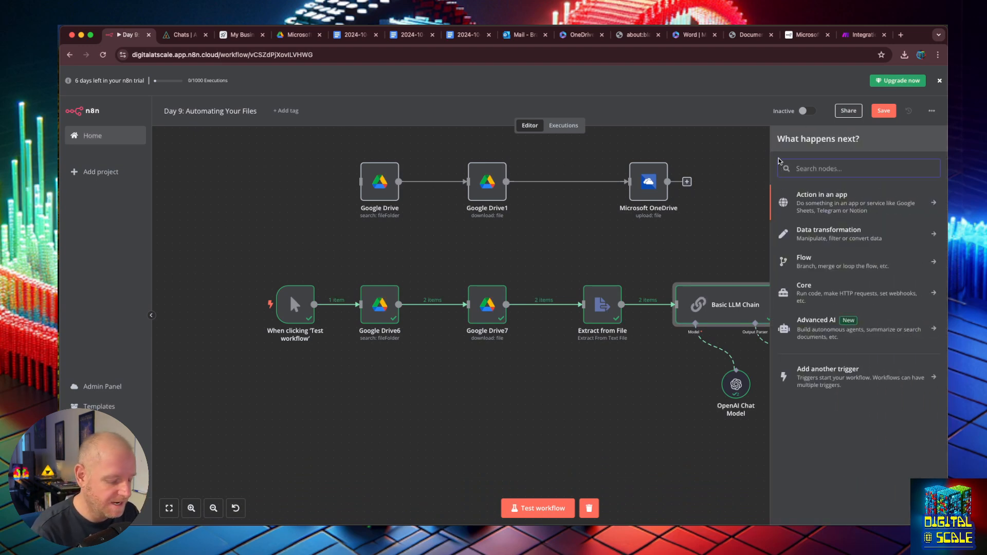
pyautogui.write('air')
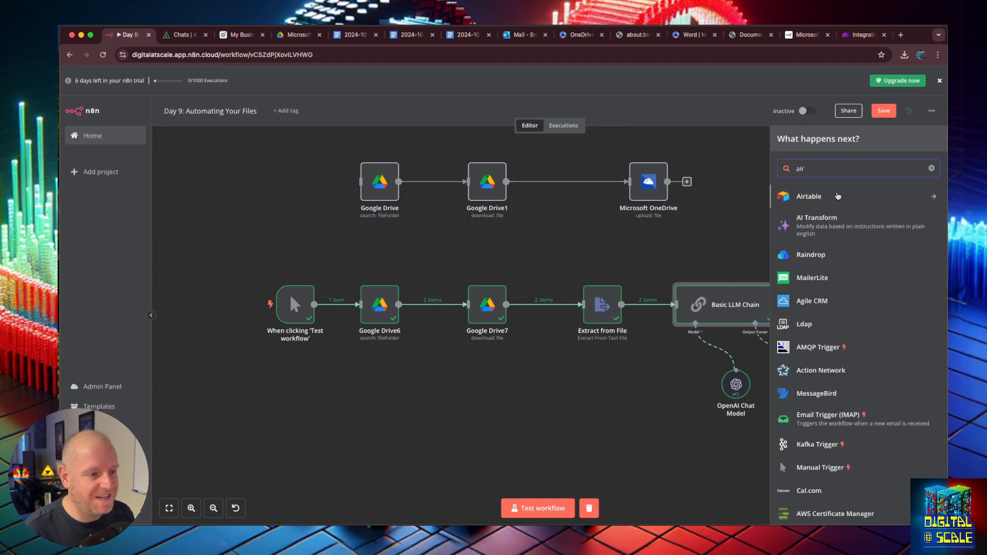
pyautogui.click(821, 199)
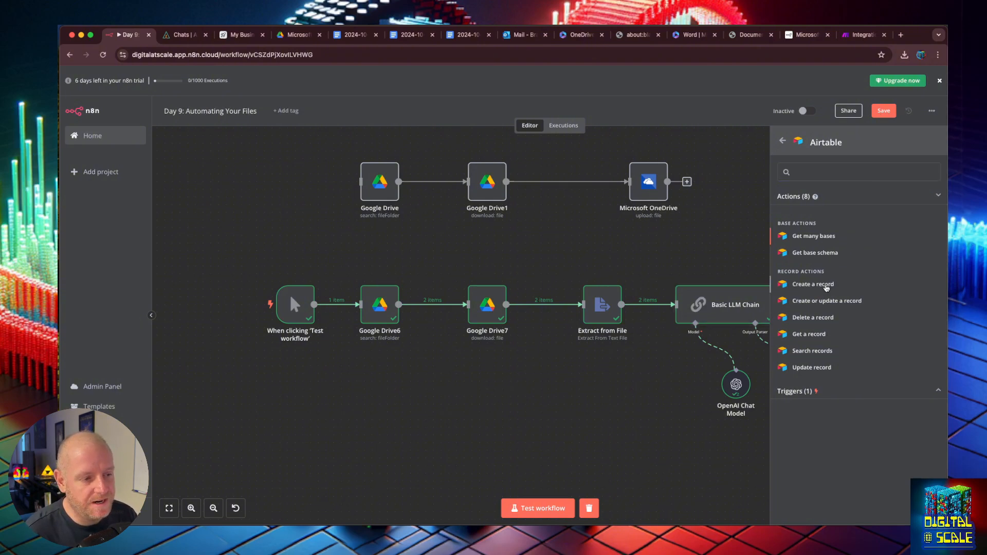
pyautogui.click(825, 285)
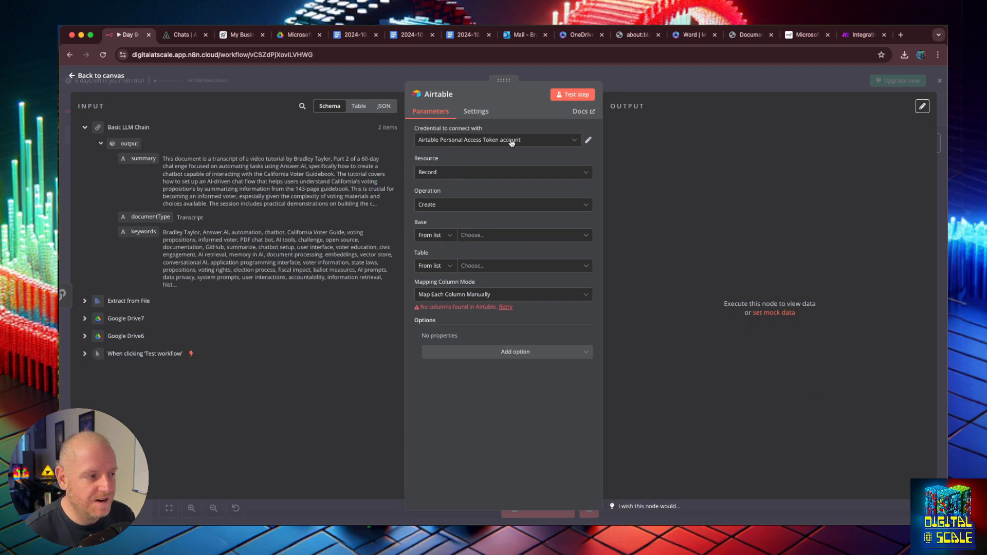
pyautogui.click(502, 236)
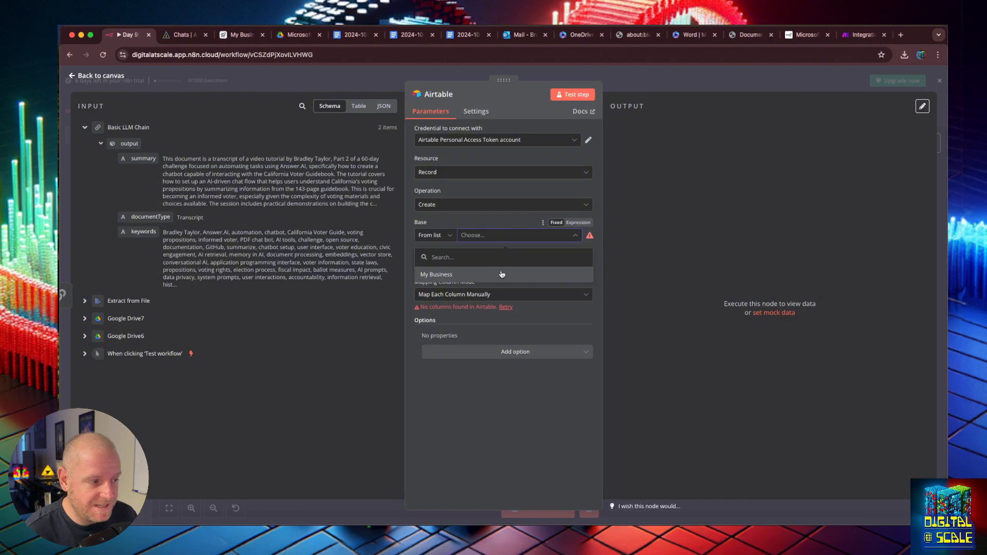
pyautogui.click(502, 274)
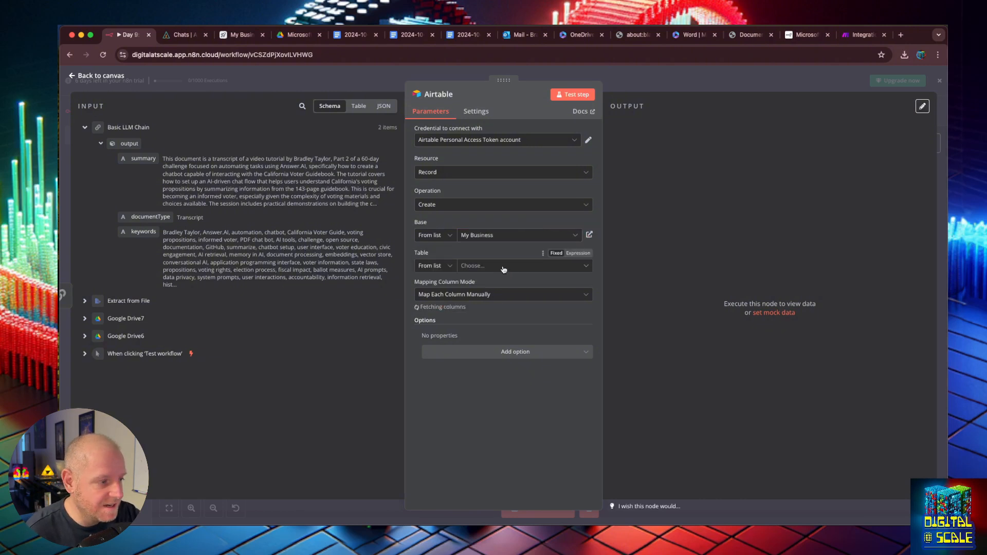
pyautogui.click(503, 267)
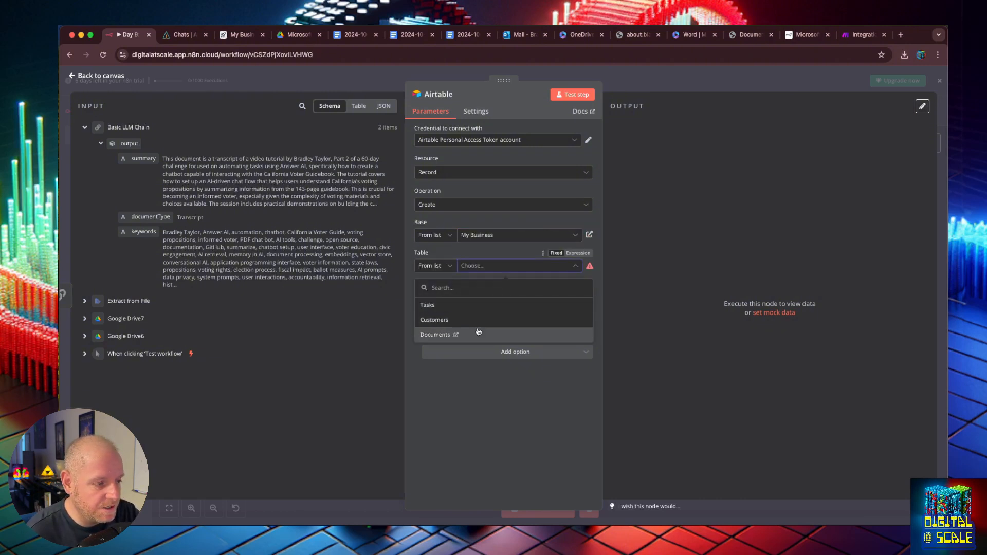
pyautogui.click(478, 333)
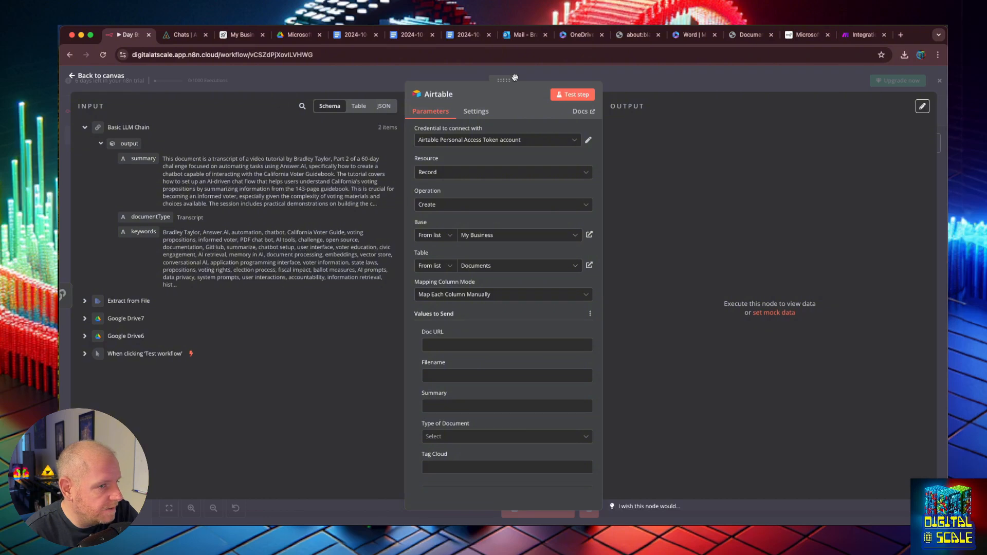
pyautogui.click(74, 77)
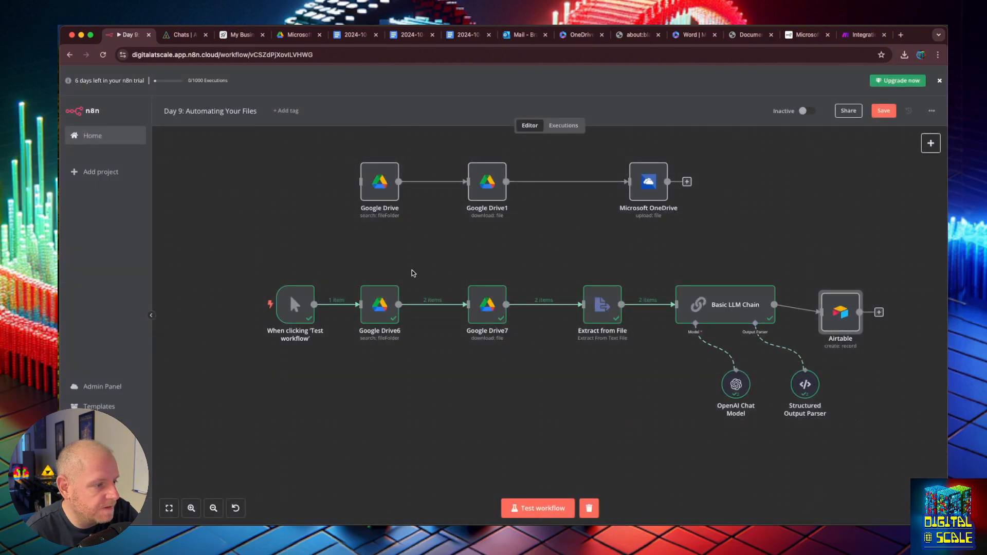
# - Rename the Google Drive6 node to 'Gets the Files from Drive'
pyautogui.rightClick(379, 334)
pyautogui.doubleClick(380, 311)
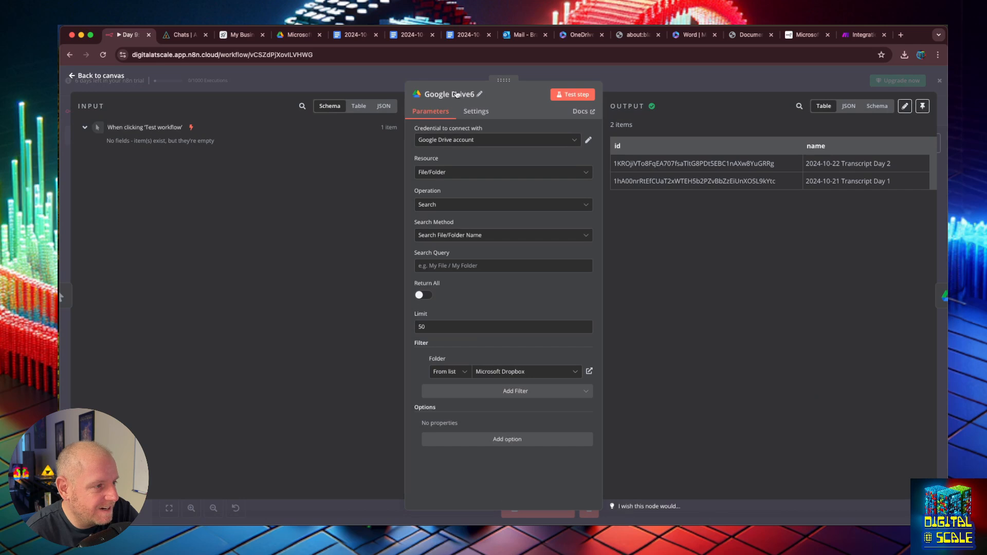
pyautogui.click(456, 94)
pyautogui.press('super+a')
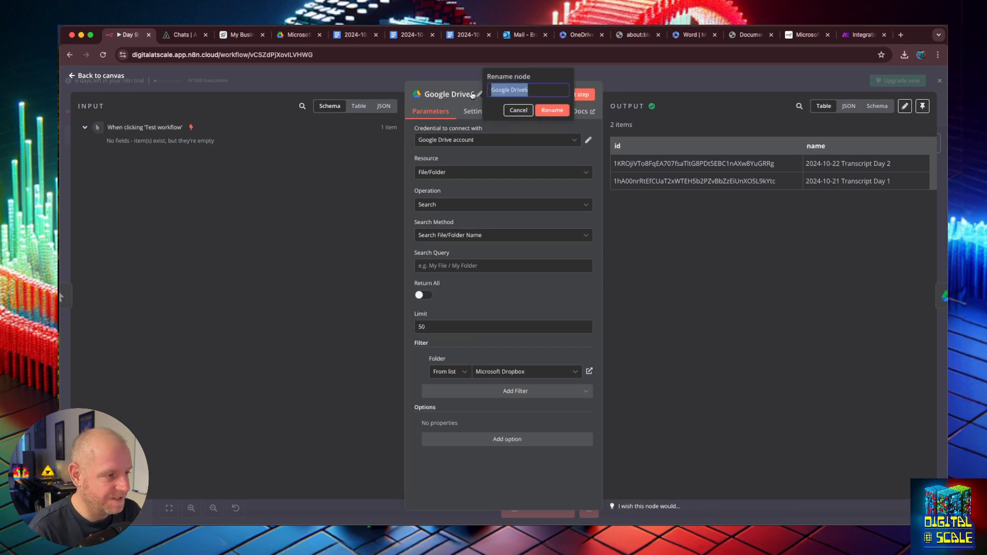
pyautogui.write('Gets the Files from D')
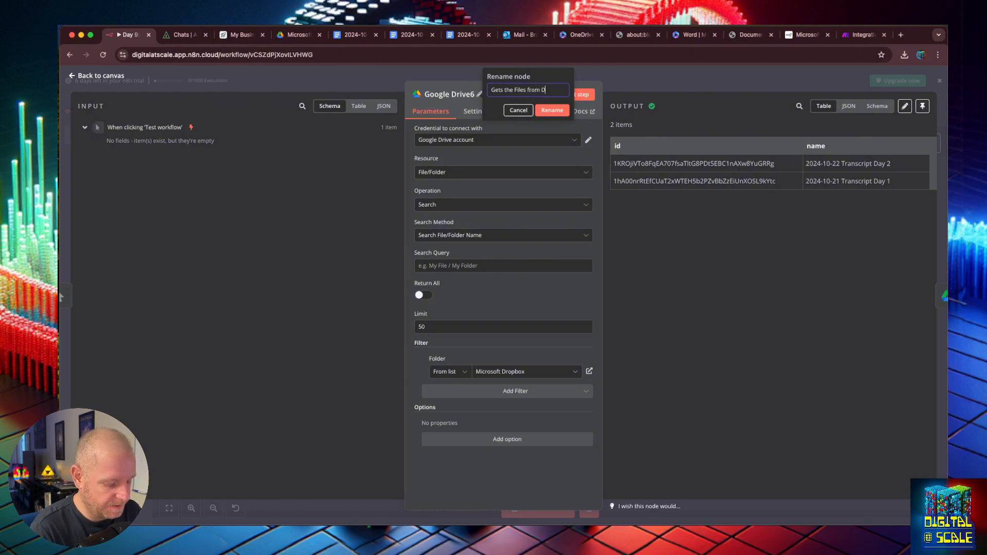
pyautogui.click(554, 110)
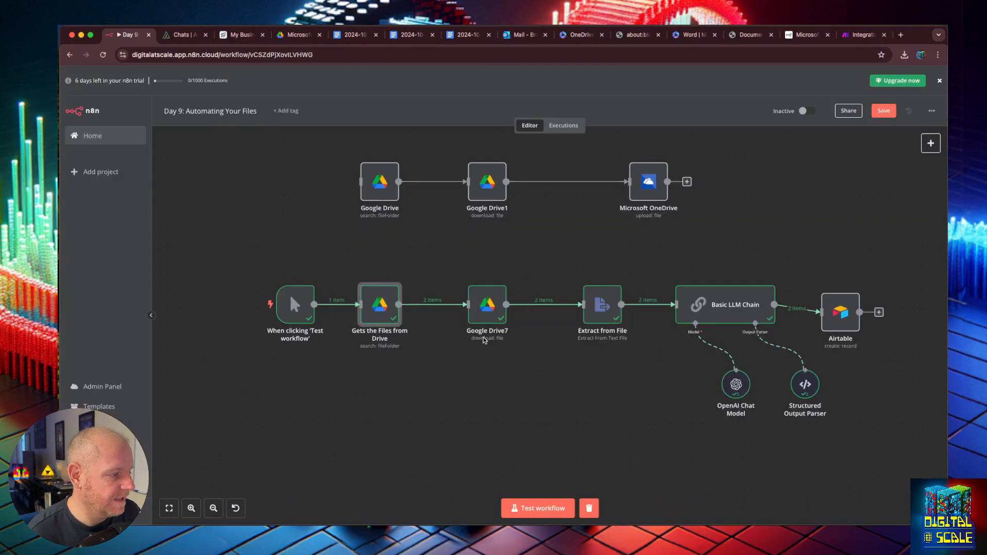
# - Rename the Google Drive7 download node to 'Downloads the Files'
pyautogui.doubleClick(485, 316)
pyautogui.click(465, 94)
pyautogui.write('Do')
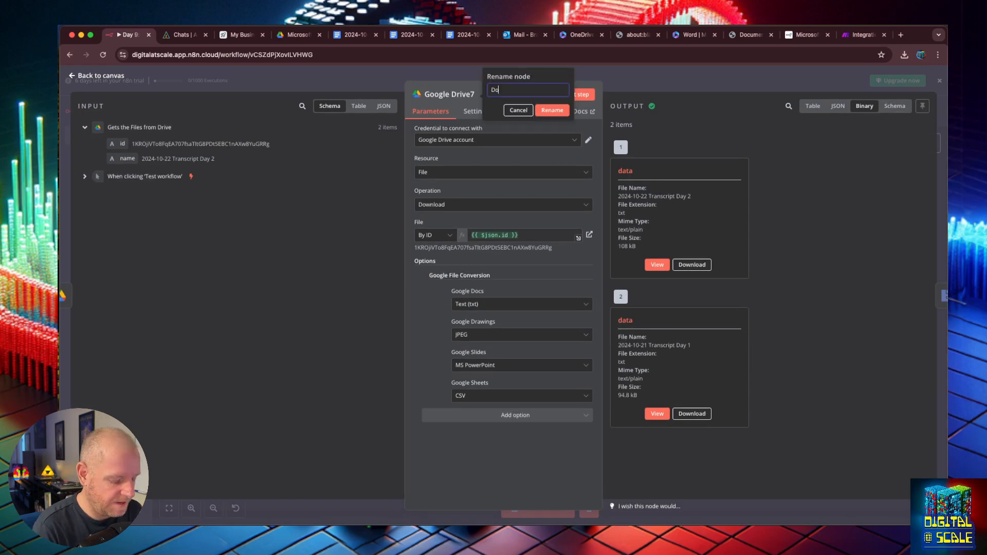
pyautogui.write('wnloads the Fi')
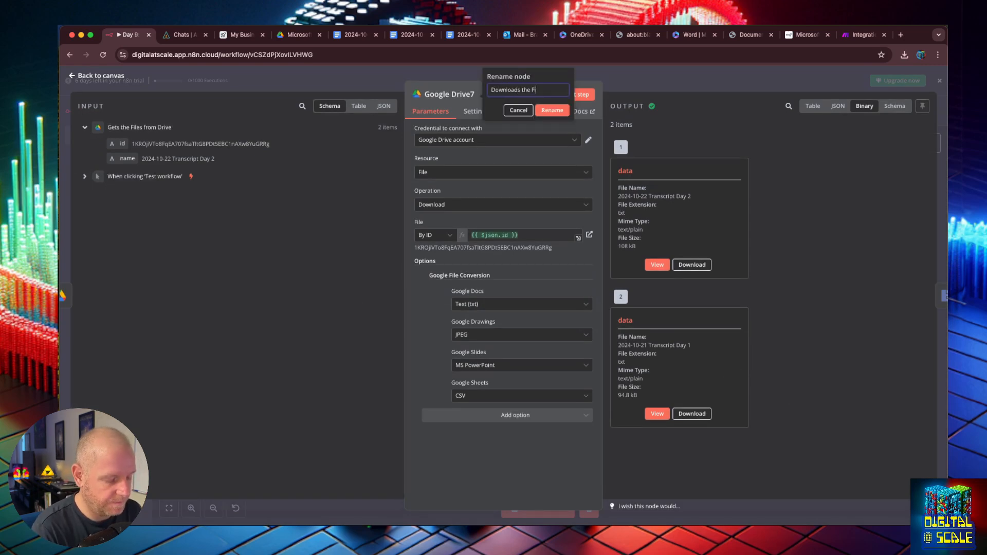
pyautogui.write('les')
pyautogui.press('Return')
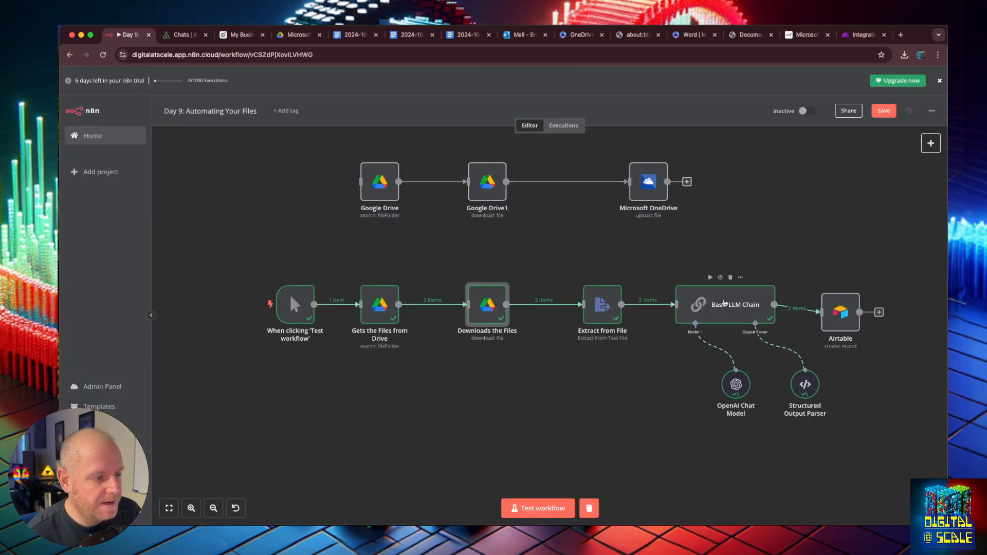
pyautogui.doubleClick(840, 312)
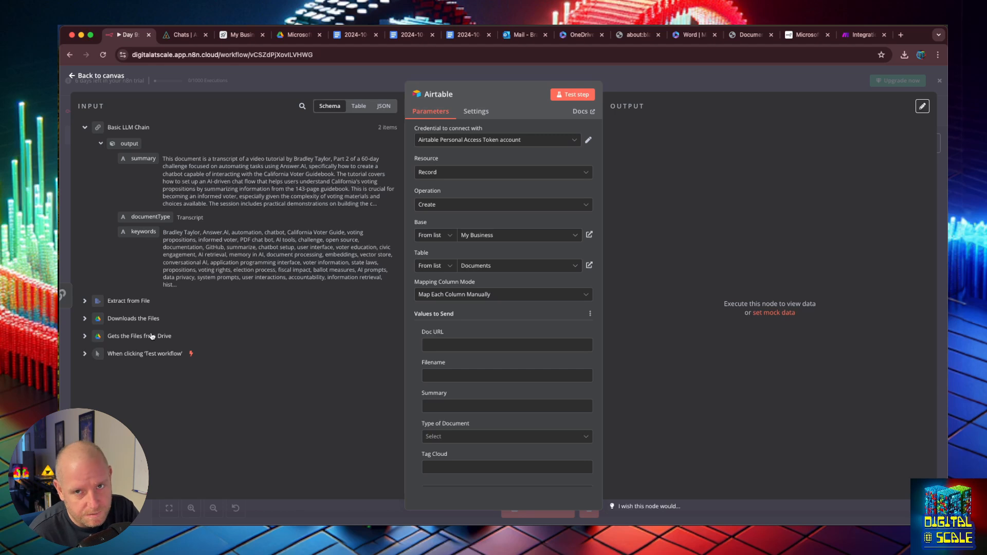
# - In the Airtable node's input panel, expand Downloads the Files and Gets the Files from Drive to find the file id
pyautogui.click(85, 319)
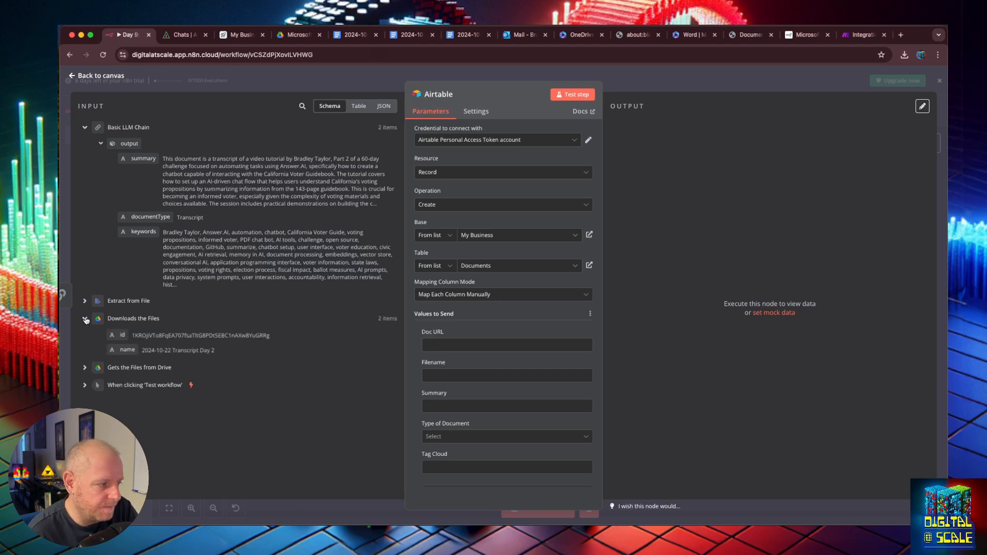
pyautogui.click(85, 368)
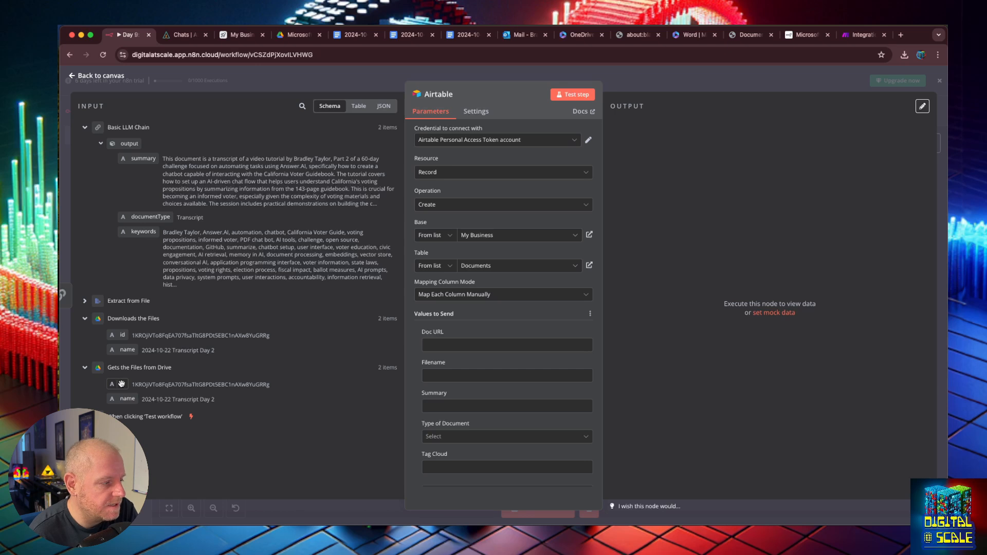
pyautogui.doubleClick(240, 335)
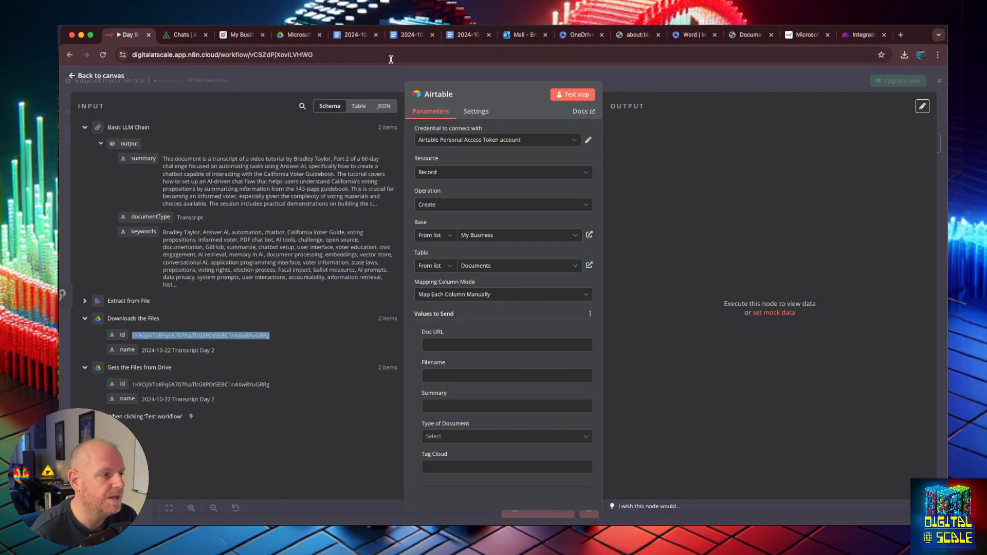
# - Go to the Microsoft Dropbox folder in Google Drive and open the Day 2 transcript
pyautogui.click(356, 35)
pyautogui.click(297, 34)
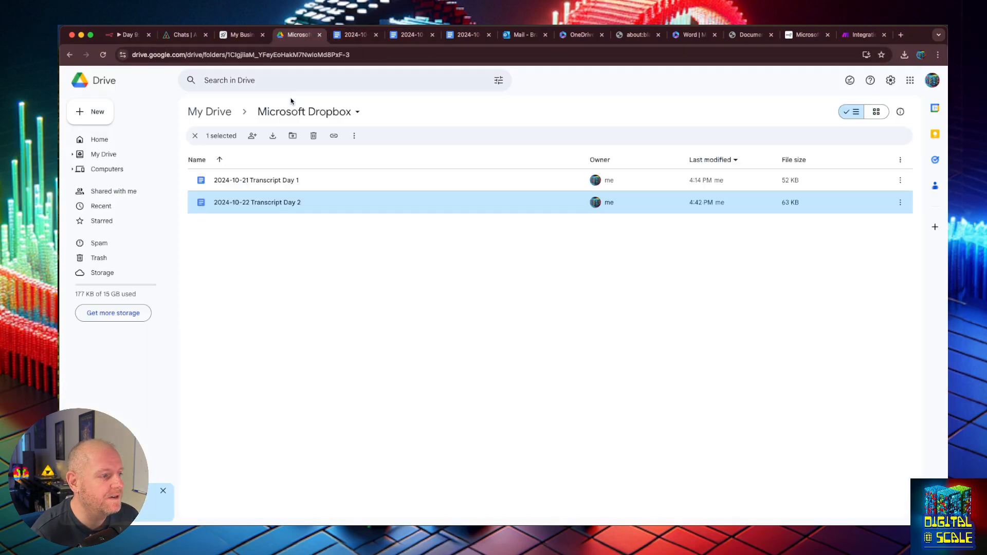
pyautogui.rightClick(252, 202)
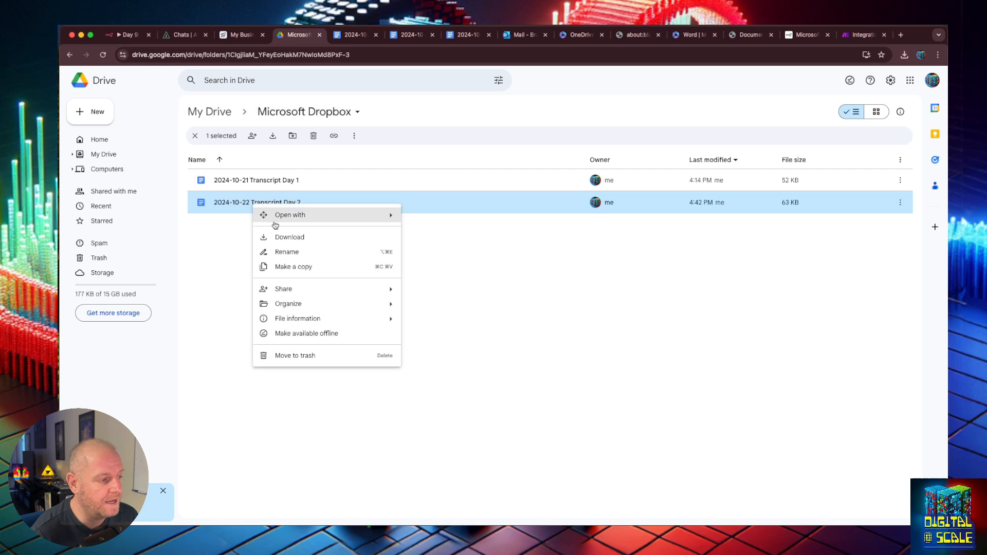
pyautogui.click(447, 245)
pyautogui.doubleClick(269, 202)
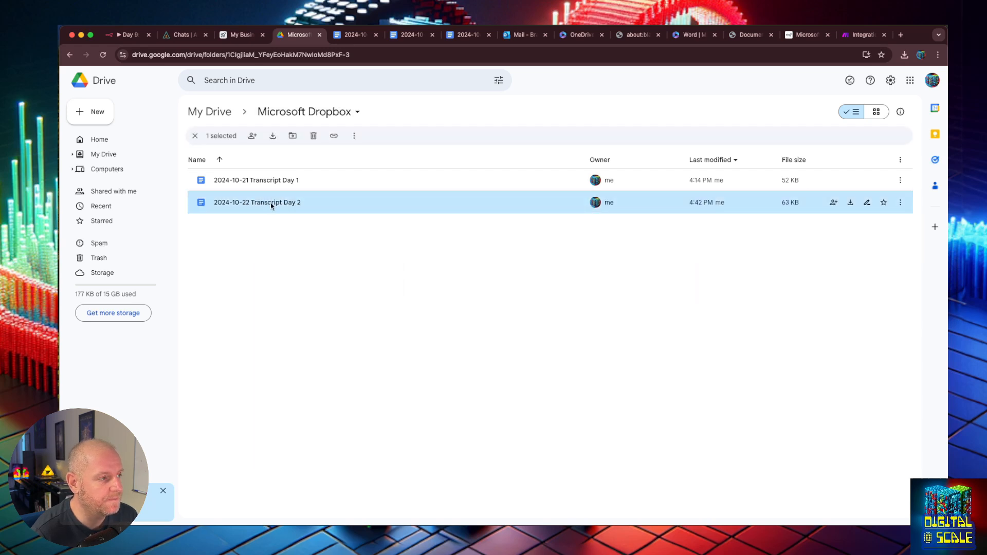
# - Select the Day 2 document's address prefix preceding its file id in the address bar
pyautogui.moveTo(225, 55); pyautogui.dragTo(248, 53)
pyautogui.click(436, 53)
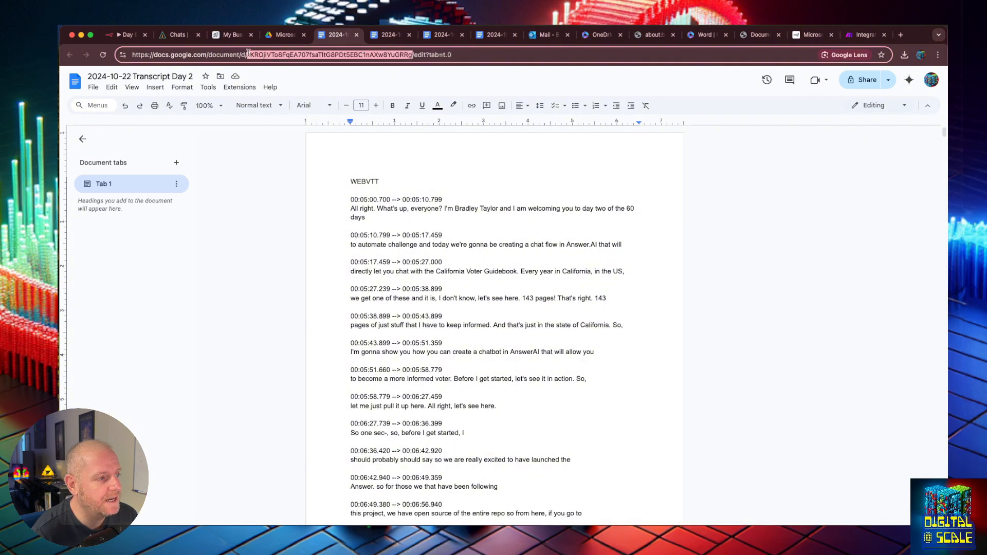
pyautogui.click(248, 55)
pyautogui.moveTo(248, 55); pyautogui.dragTo(148, 61)
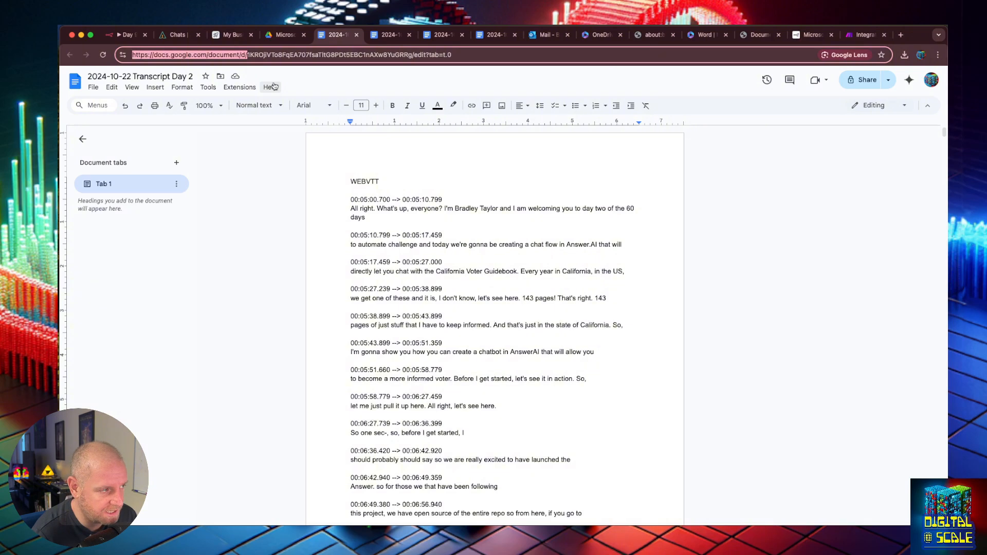
# - Switch the Airtable Doc URL field to an expression and clear the pasted file id
pyautogui.click(128, 35)
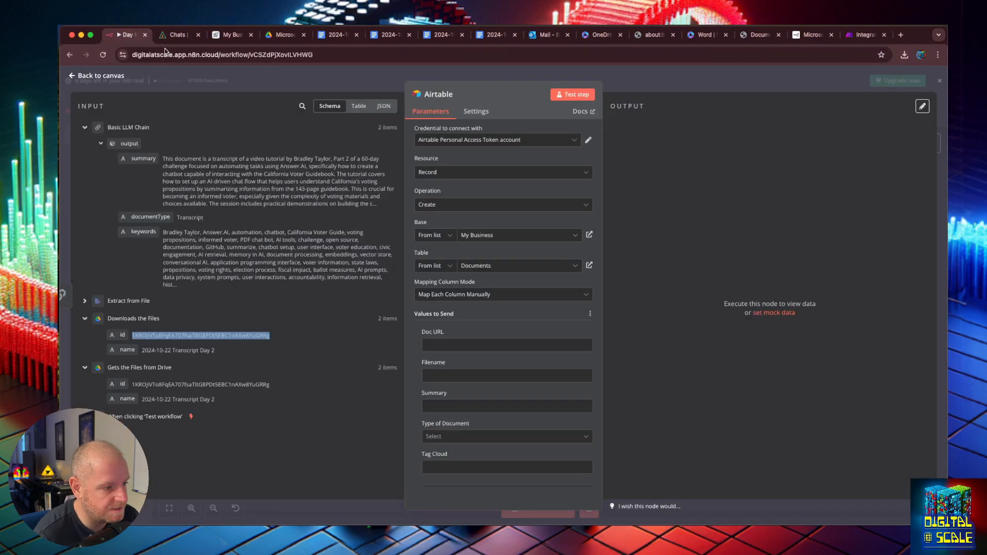
pyautogui.click(509, 345)
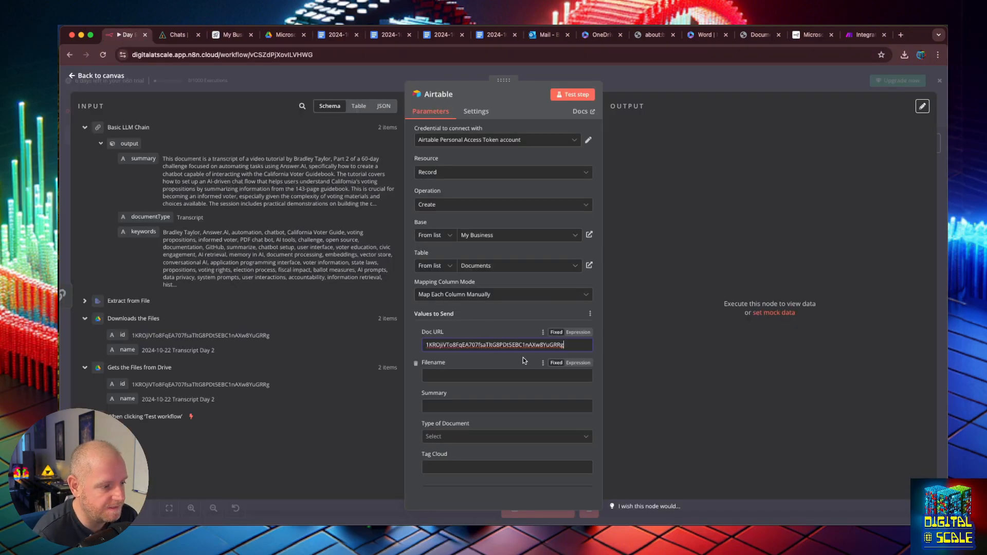
pyautogui.click(575, 336)
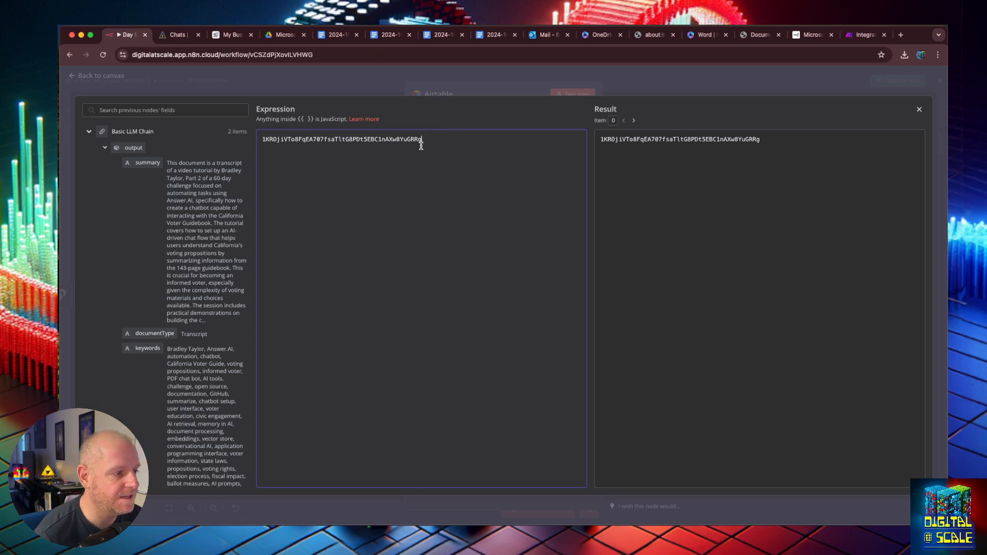
pyautogui.moveTo(421, 139); pyautogui.dragTo(254, 128)
pyautogui.press('BackSpace')
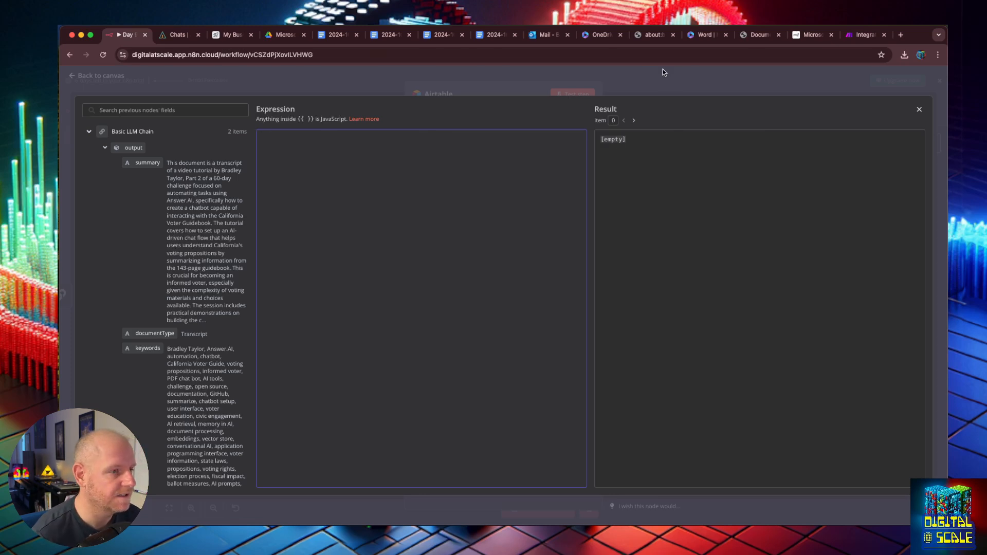
pyautogui.click(285, 35)
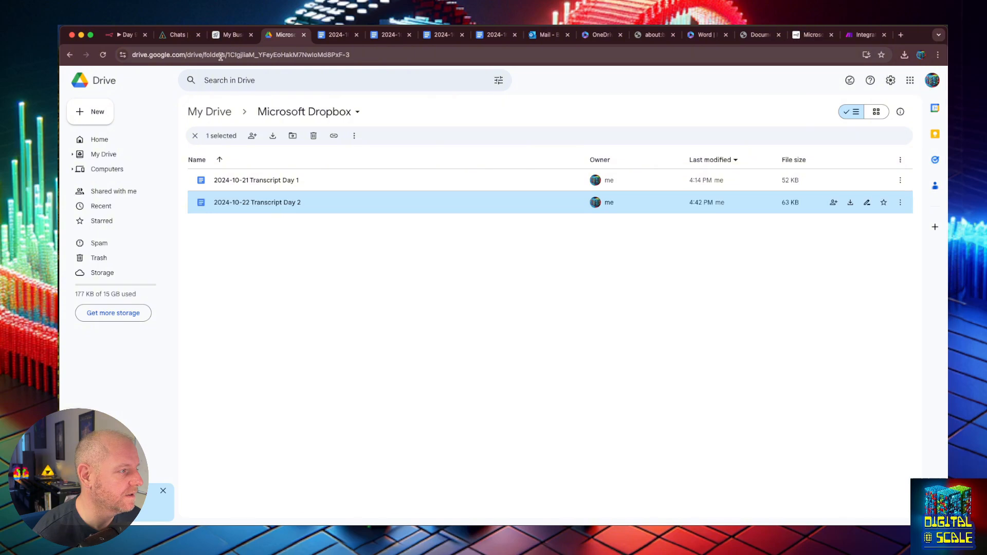
pyautogui.hotkey('ctrl', 'Tab')
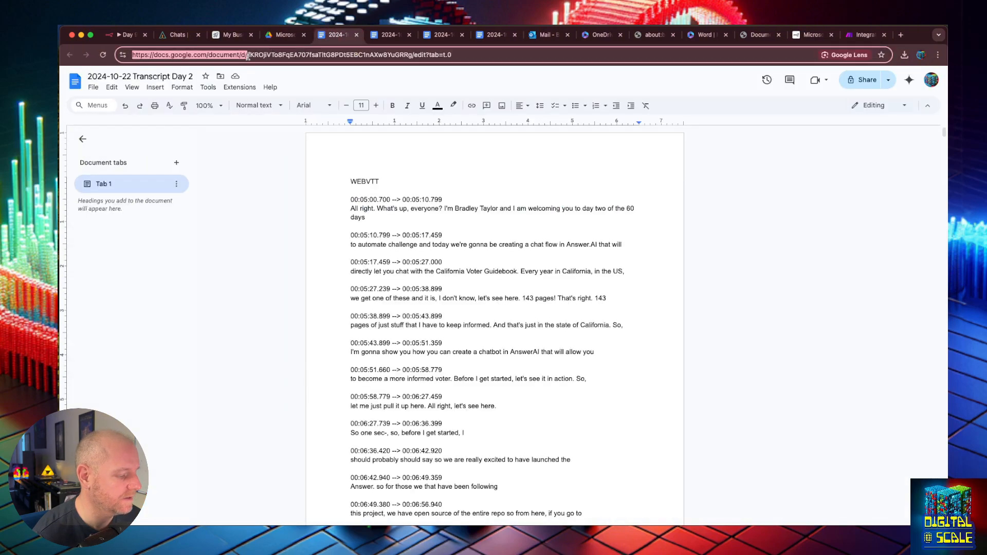
pyautogui.hotkey('ctrl', 'c')
pyautogui.click(124, 35)
pyautogui.hotkey('ctrl', 'v')
# - Add {{ }} braces to the Doc URL and place the Gets the Files from Drive id inside them
pyautogui.write('{{')
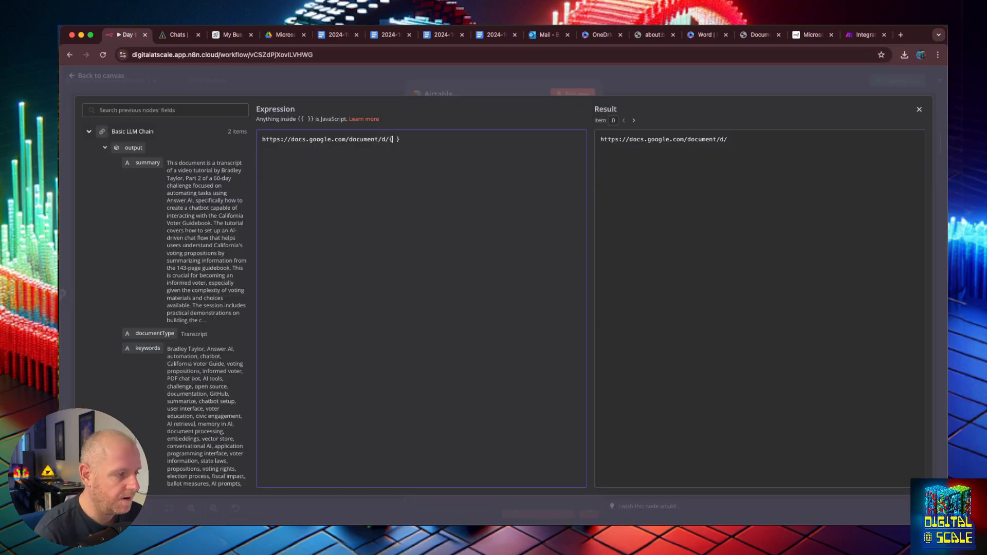
pyautogui.write('{')
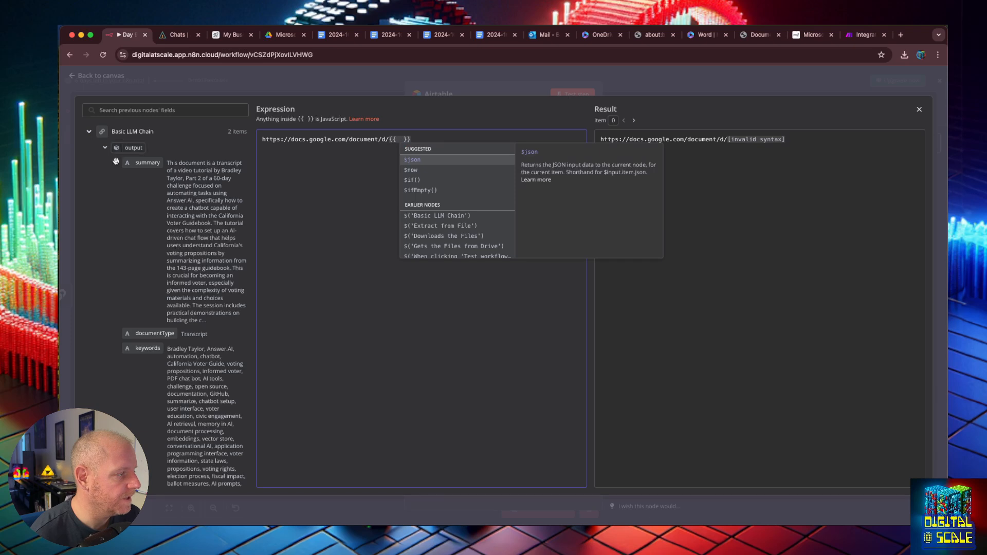
pyautogui.click(89, 131)
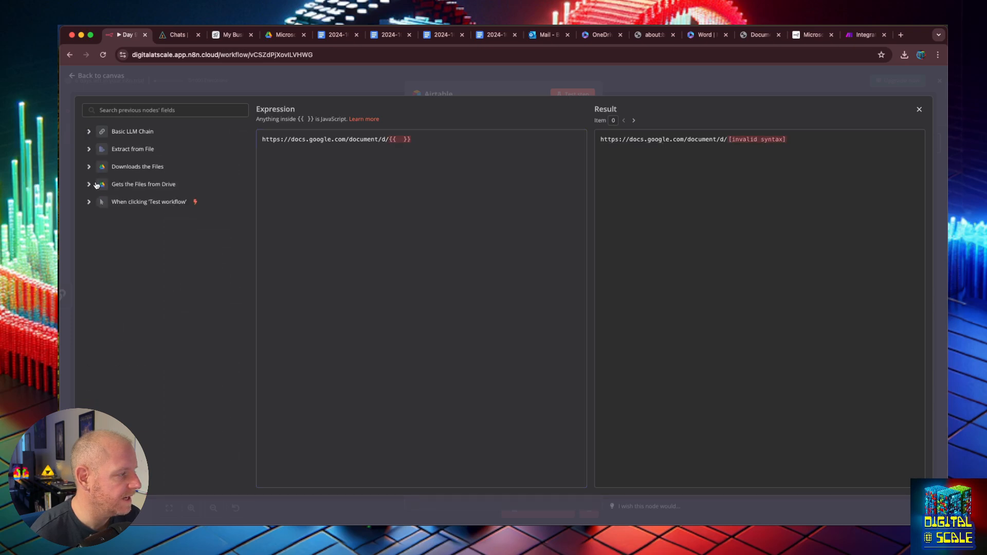
pyautogui.click(89, 184)
pyautogui.moveTo(124, 201); pyautogui.dragTo(449, 240)
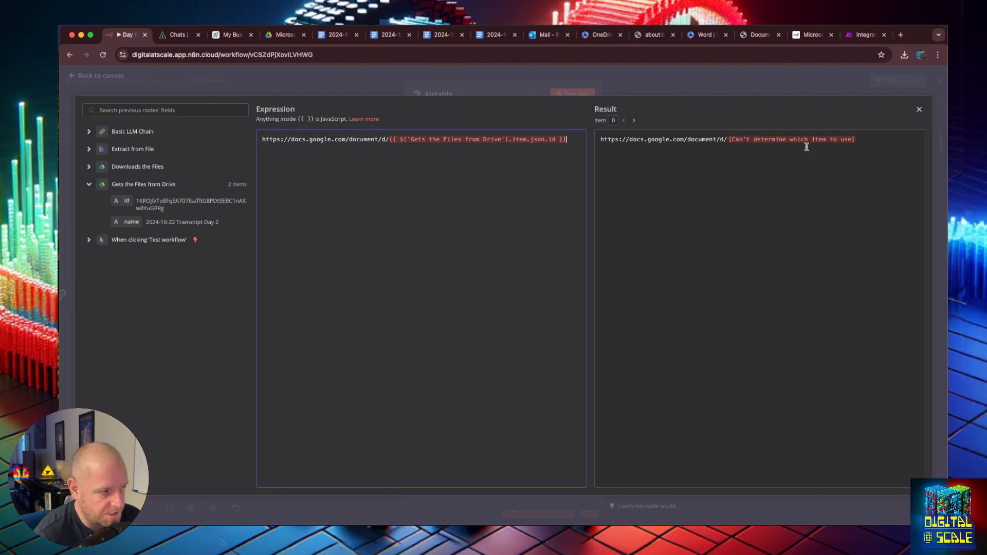
pyautogui.click(89, 167)
pyautogui.moveTo(124, 183); pyautogui.dragTo(557, 140)
pyautogui.click(419, 154)
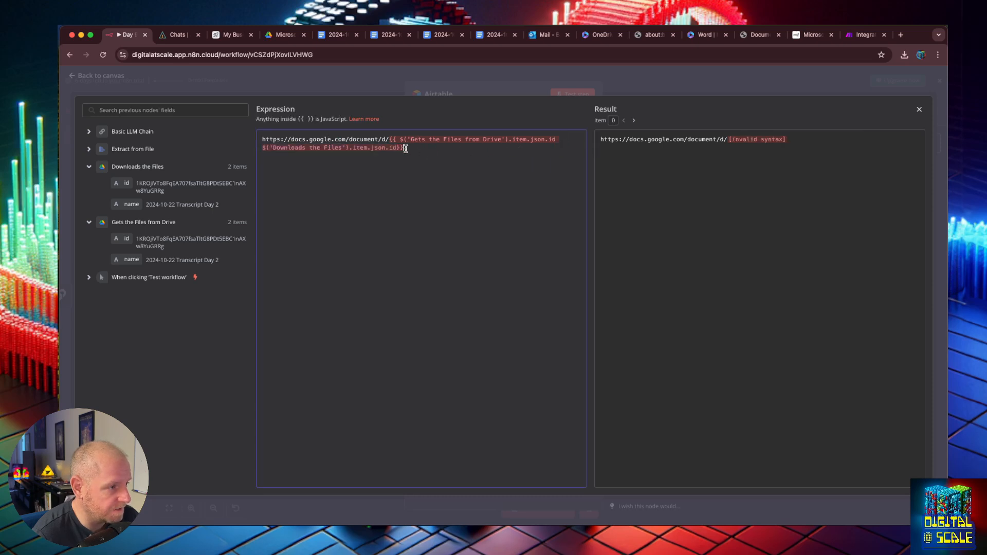
pyautogui.moveTo(396, 139); pyautogui.dragTo(399, 148)
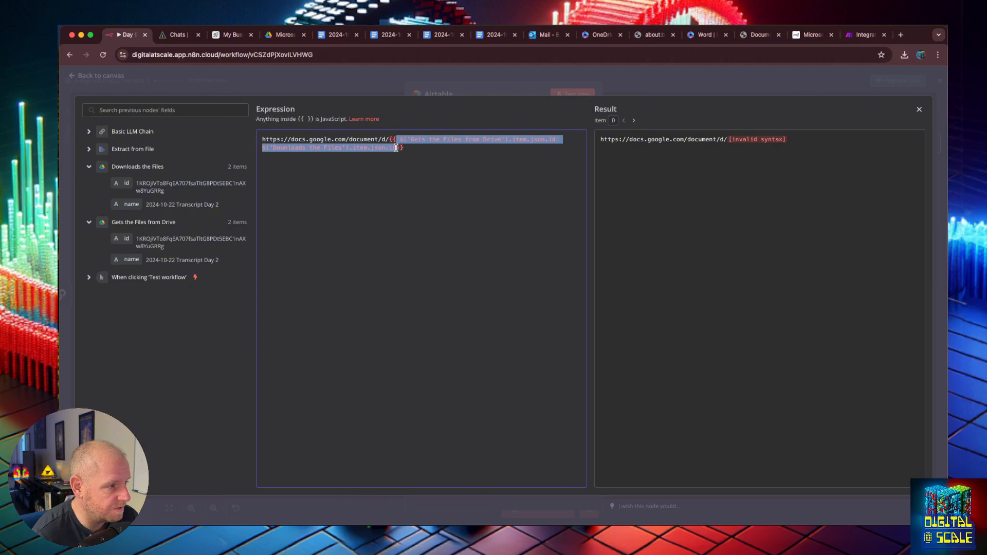
pyautogui.press('BackSpace')
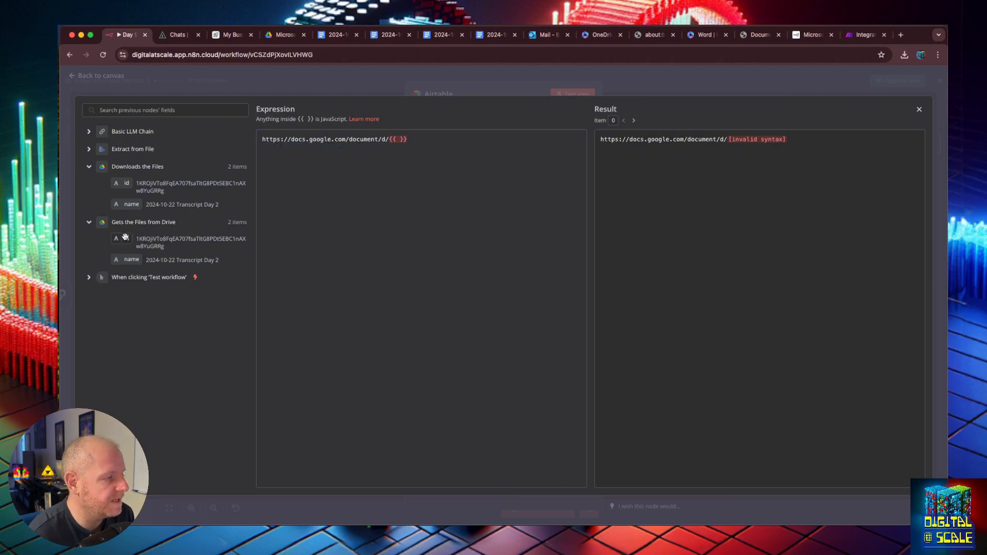
pyautogui.moveTo(125, 237); pyautogui.dragTo(403, 144)
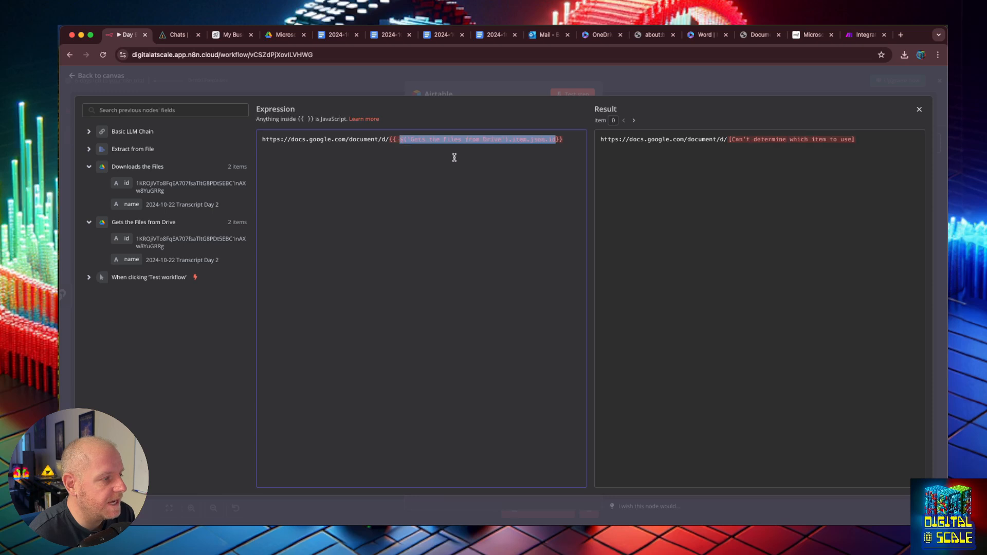
pyautogui.press('super+x')
pyautogui.press('super+v')
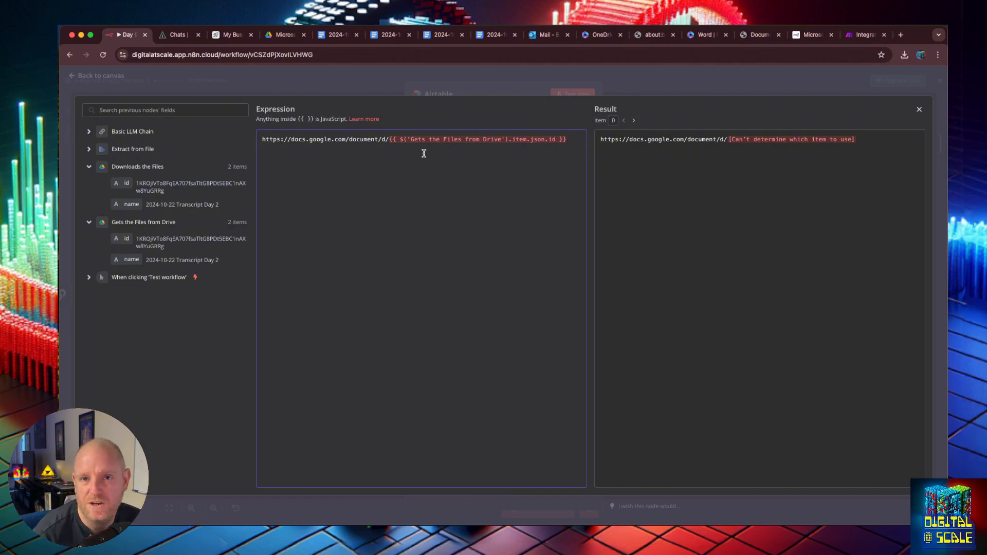
# - Map the LLM summary, documentType and keywords into Summary, Type of Document and Tag Cloud
pyautogui.click(919, 111)
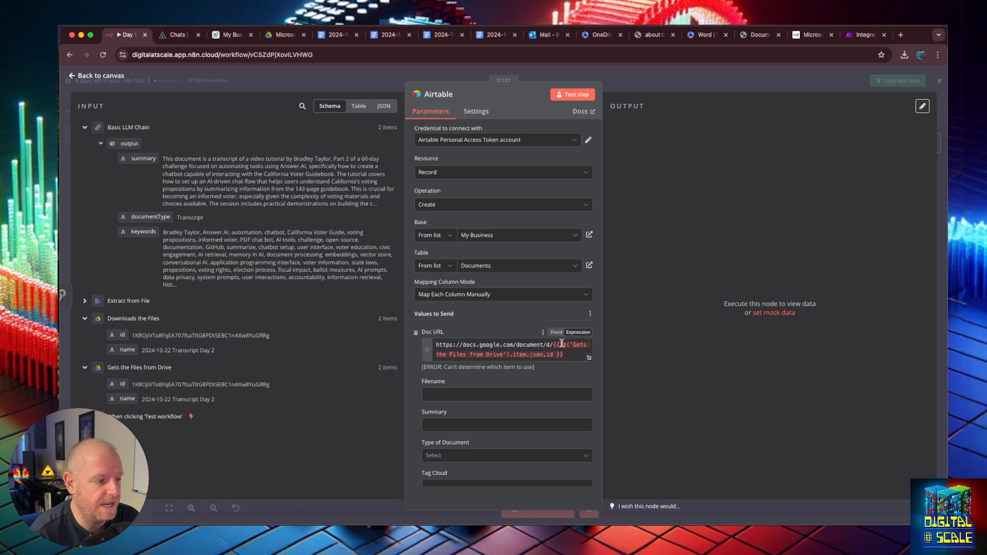
pyautogui.scroll(-2, 562, 352)
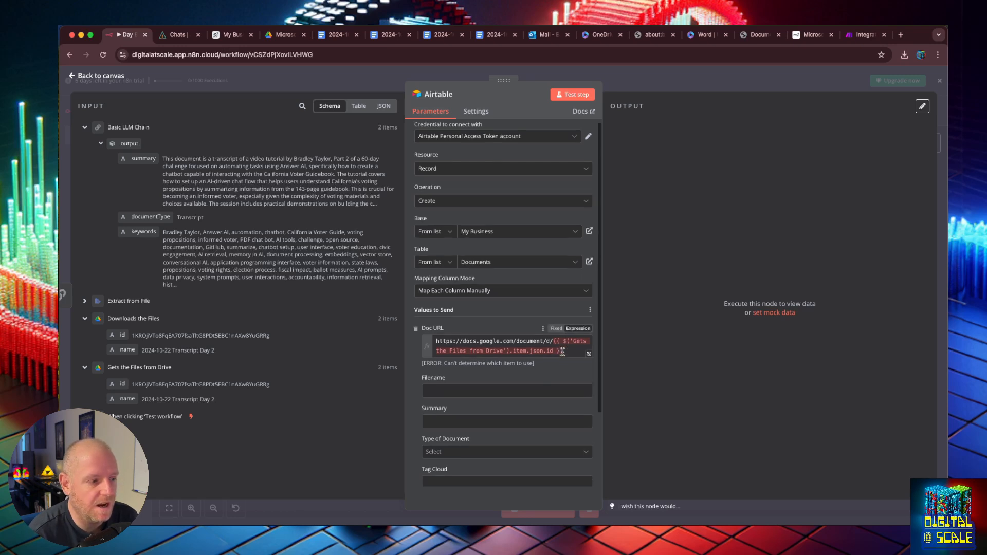
pyautogui.click(563, 353)
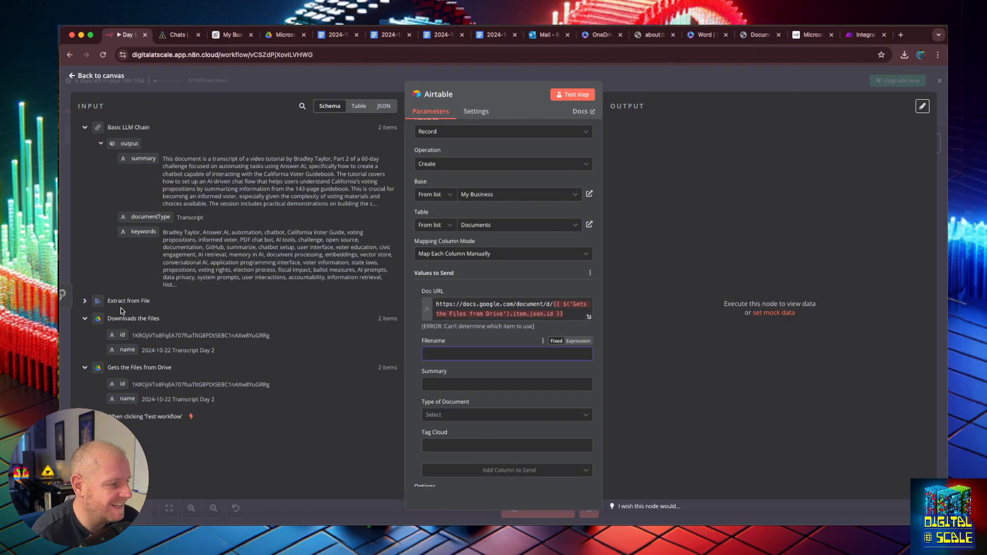
pyautogui.click(83, 301)
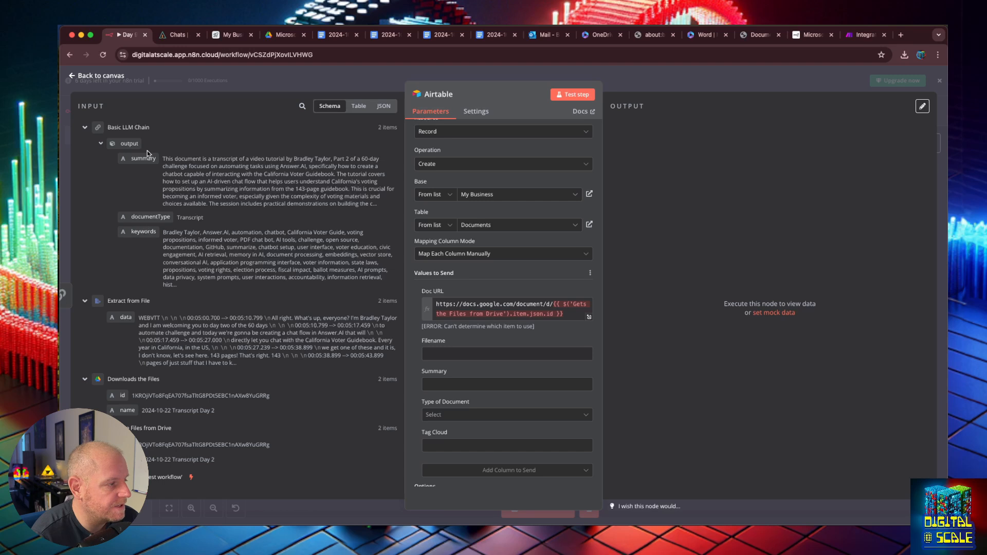
pyautogui.moveTo(147, 157); pyautogui.dragTo(449, 385)
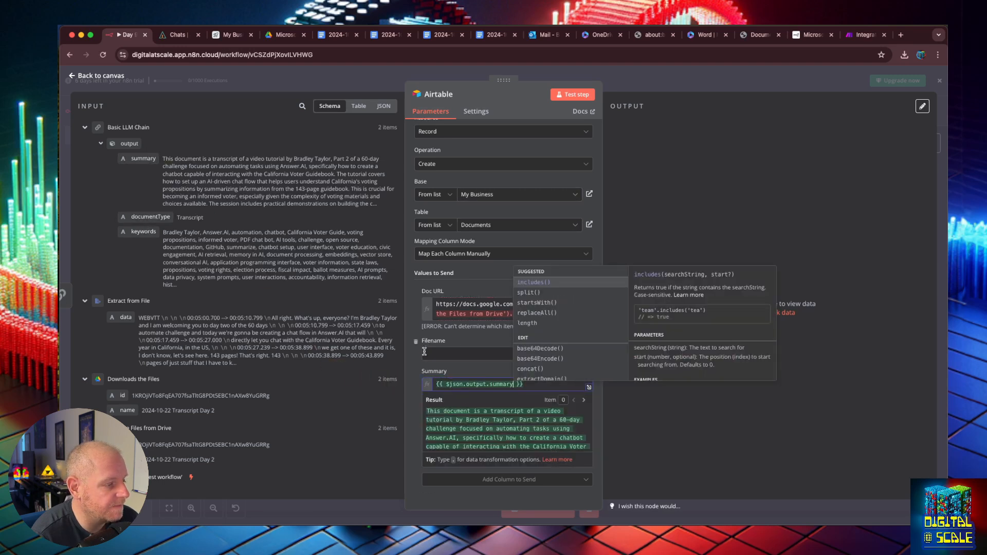
pyautogui.click(420, 368)
pyautogui.scroll(-2, 416, 368)
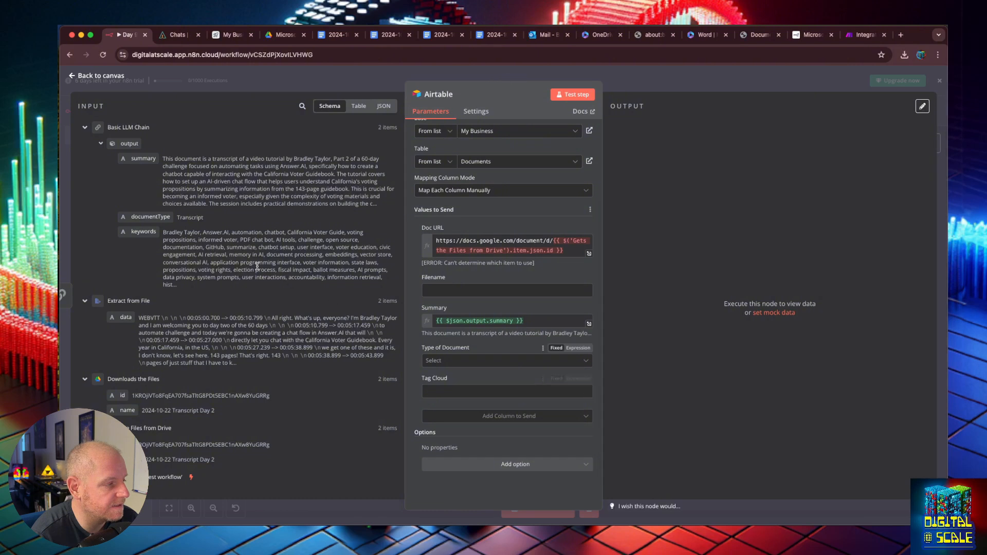
pyautogui.moveTo(149, 217); pyautogui.dragTo(502, 412)
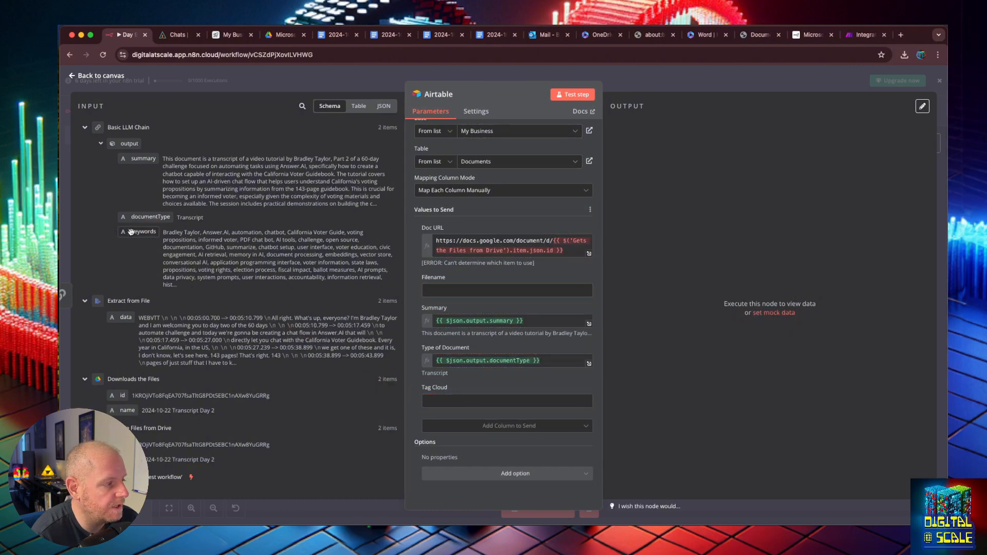
pyautogui.moveTo(144, 231); pyautogui.dragTo(448, 403)
# - Replace the Filename value with the Downloads the Files name field
pyautogui.click(507, 290)
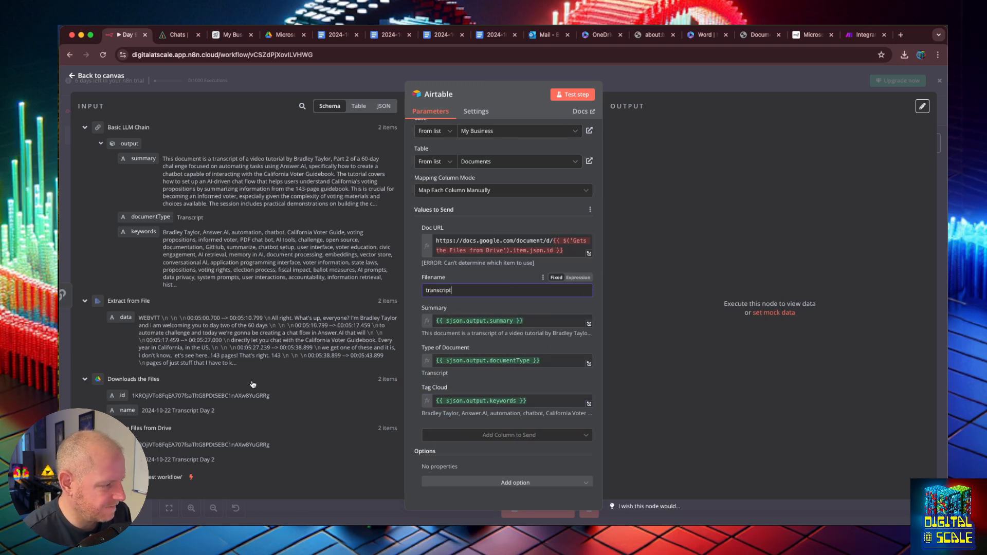
pyautogui.press('super+a')
pyautogui.press('BackSpace')
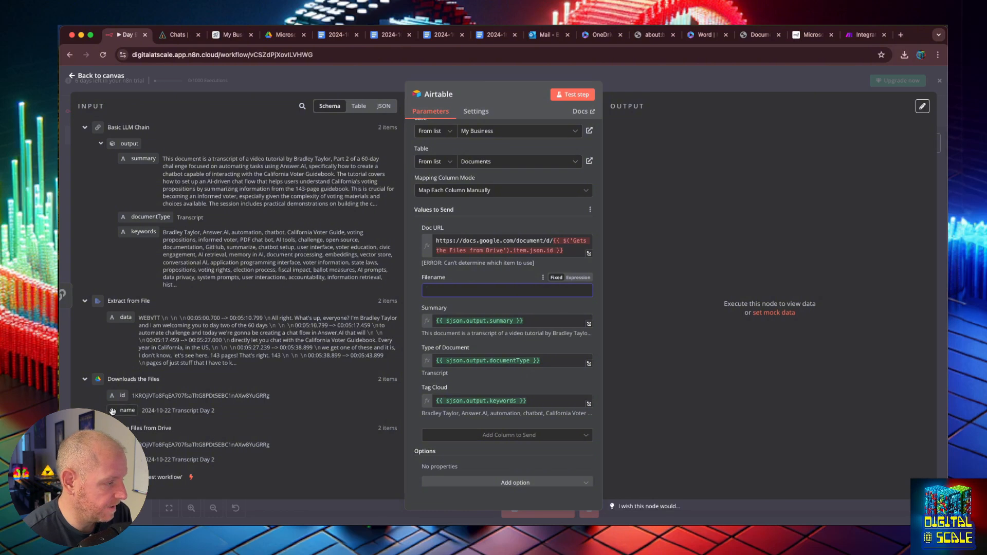
pyautogui.moveTo(129, 410); pyautogui.dragTo(453, 291)
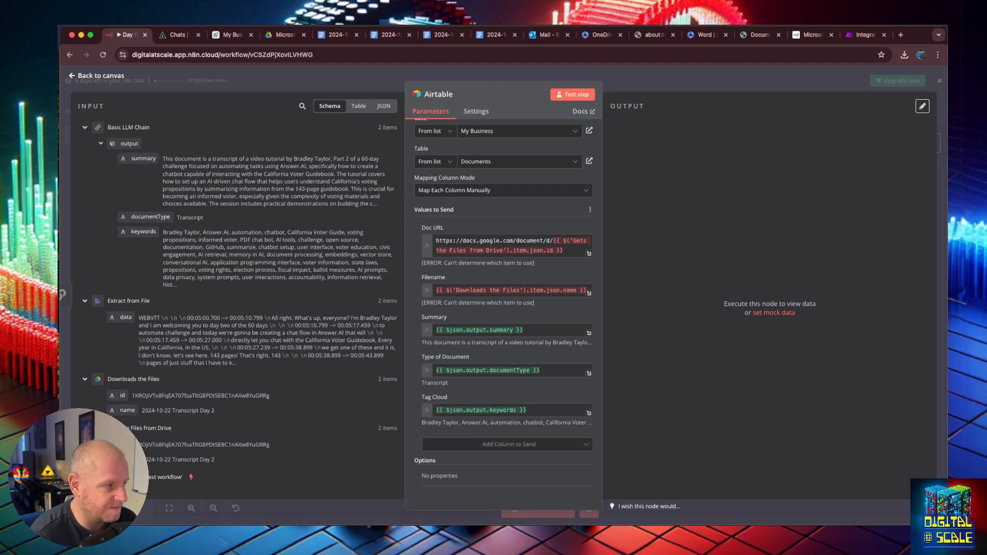
# - Align the Airtable node, run the whole workflow, and inspect the Airtable node's created records
pyautogui.click(72, 76)
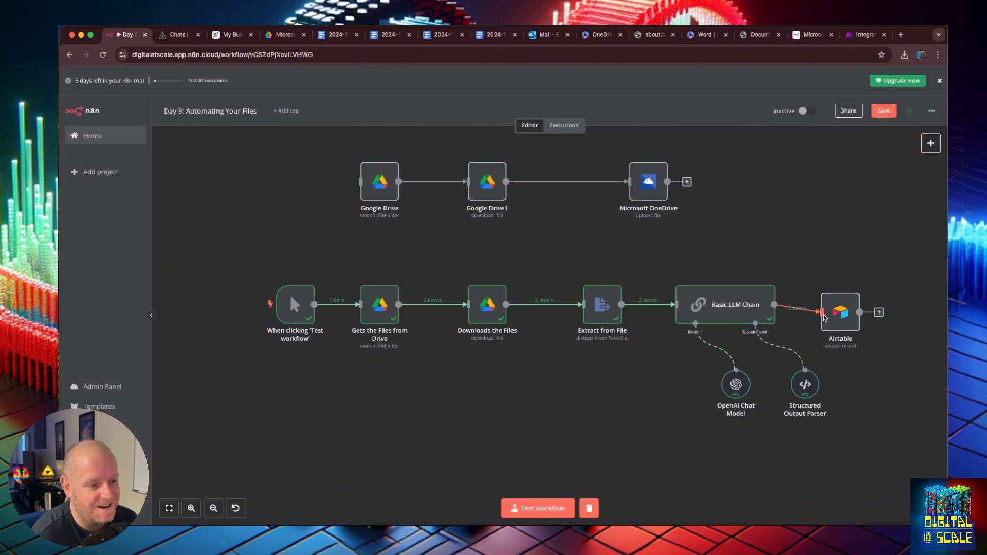
pyautogui.moveTo(845, 311); pyautogui.dragTo(846, 303)
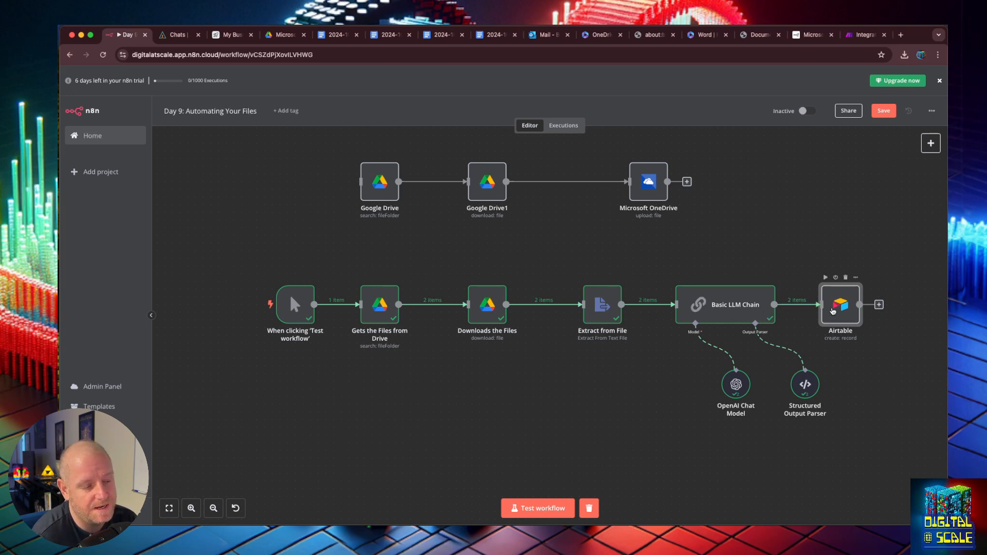
pyautogui.click(554, 504)
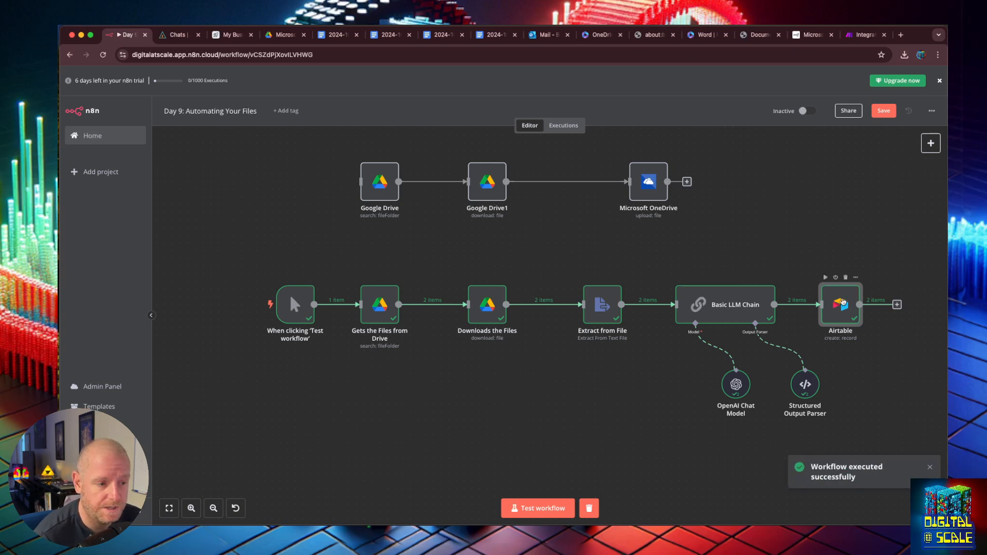
pyautogui.doubleClick(842, 302)
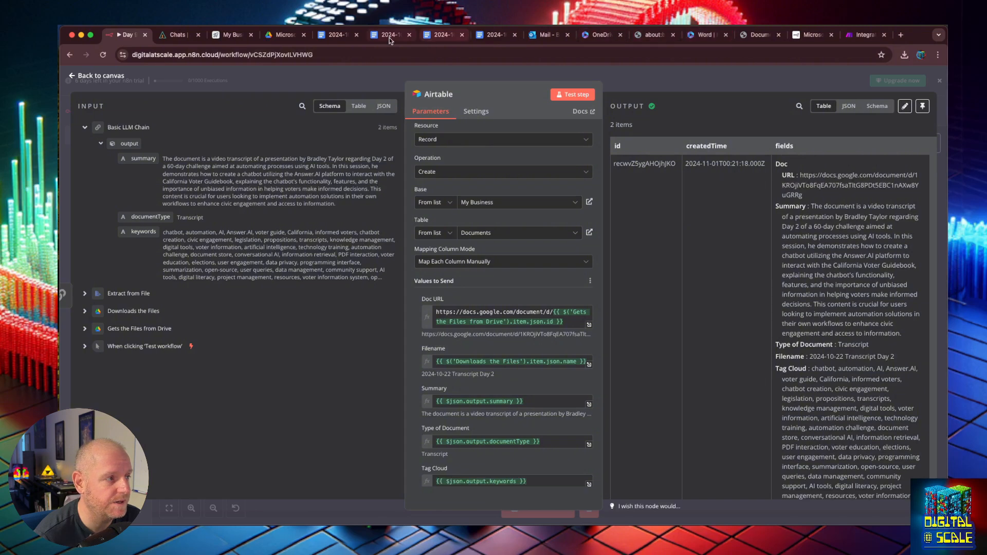
pyautogui.click(228, 34)
# - Widen the Summary column in the My Business base and expand record row 4
pyautogui.click(772, 307)
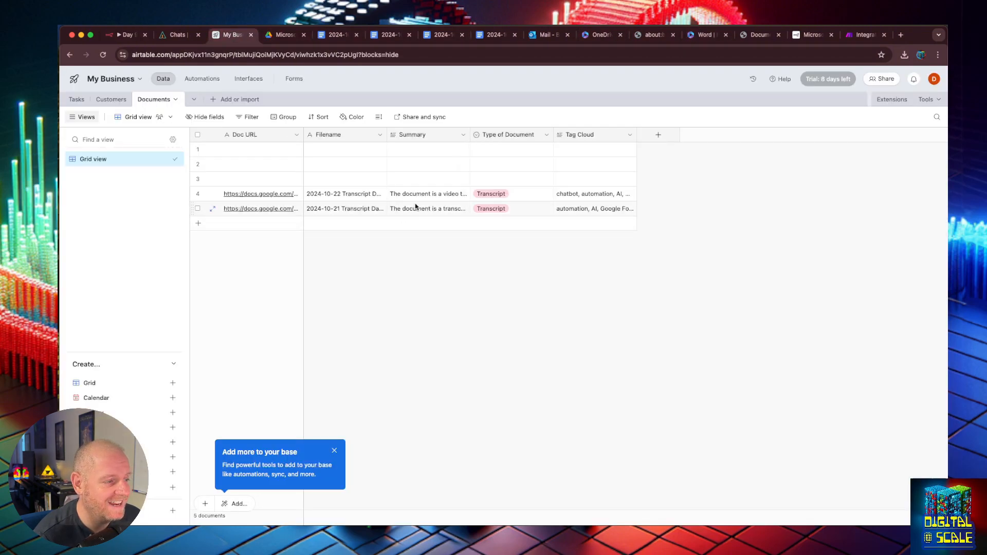
pyautogui.moveTo(469, 136); pyautogui.dragTo(692, 145)
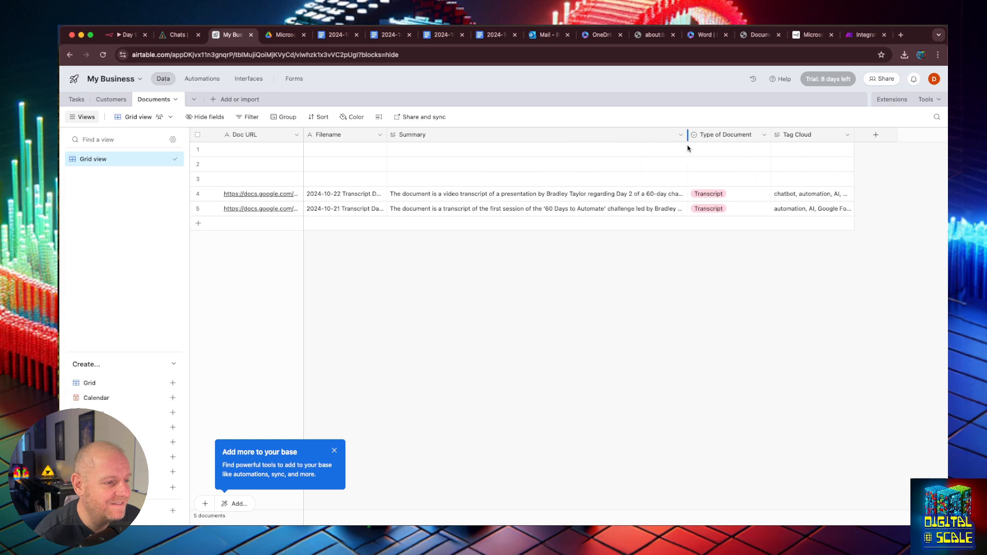
pyautogui.click(278, 196)
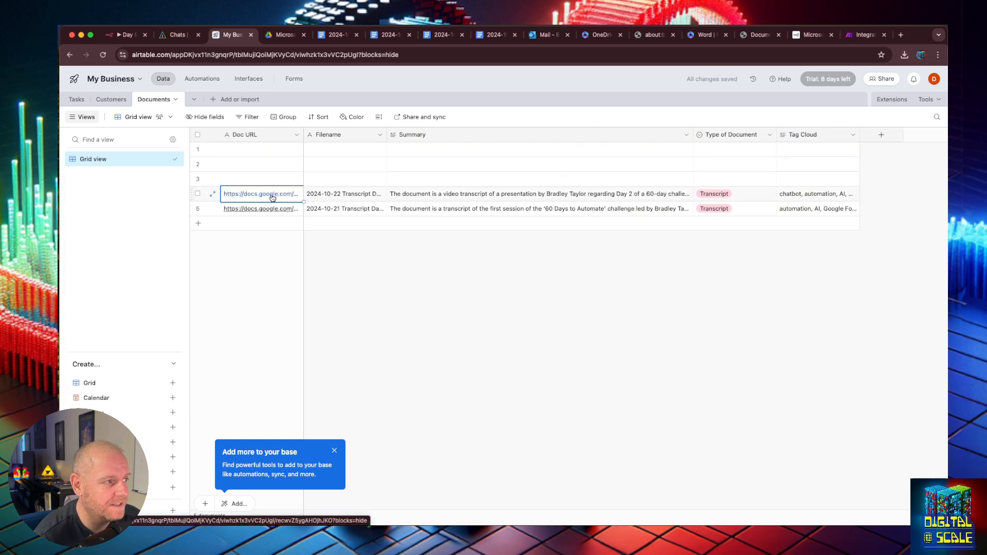
pyautogui.click(272, 198)
# - Open the record's Doc URL in a new tab to verify the Google Doc, then review the record fields
pyautogui.moveTo(417, 183); pyautogui.dragTo(279, 162)
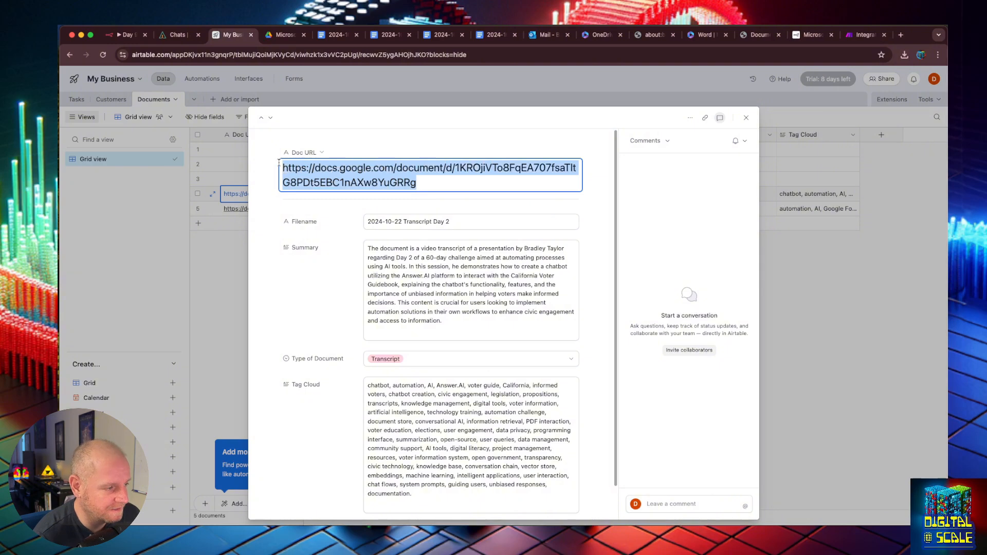
pyautogui.press('super+c')
pyautogui.press('super+t')
pyautogui.press('super+v')
pyautogui.press('Return')
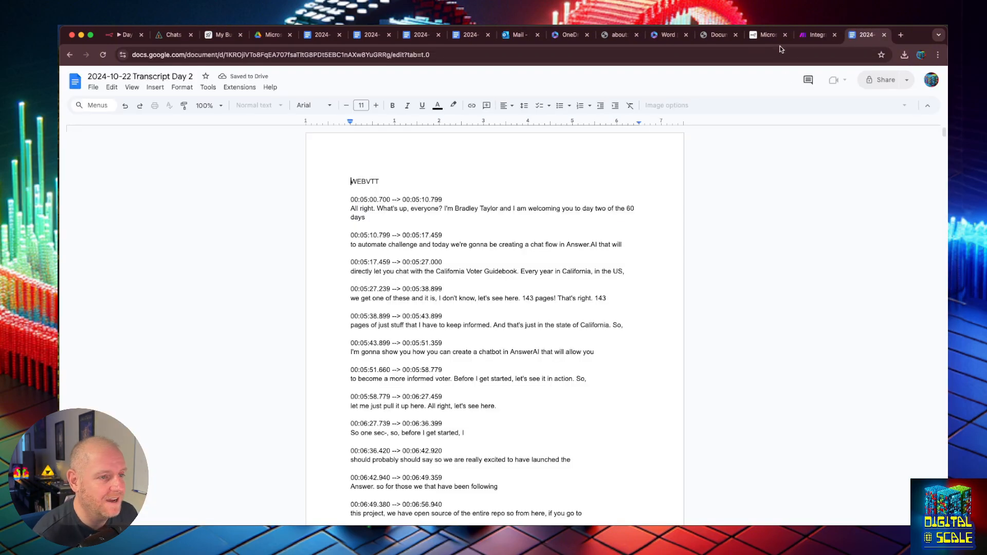
pyautogui.click(271, 35)
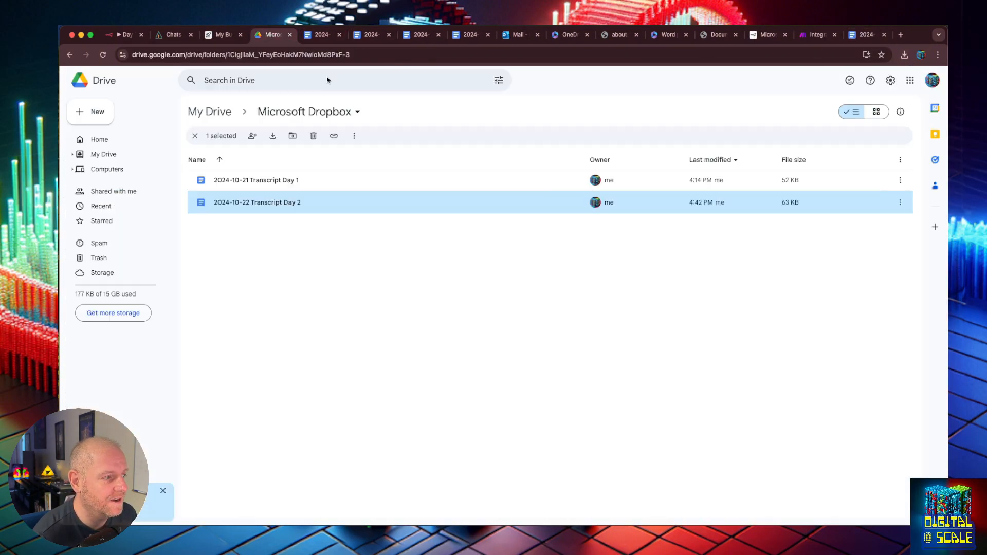
pyautogui.click(217, 38)
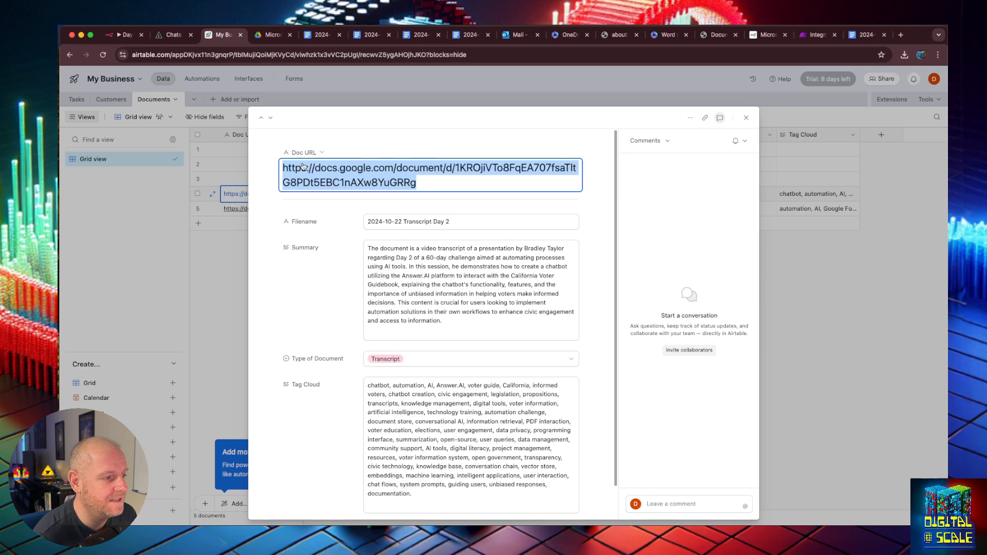
pyautogui.click(595, 237)
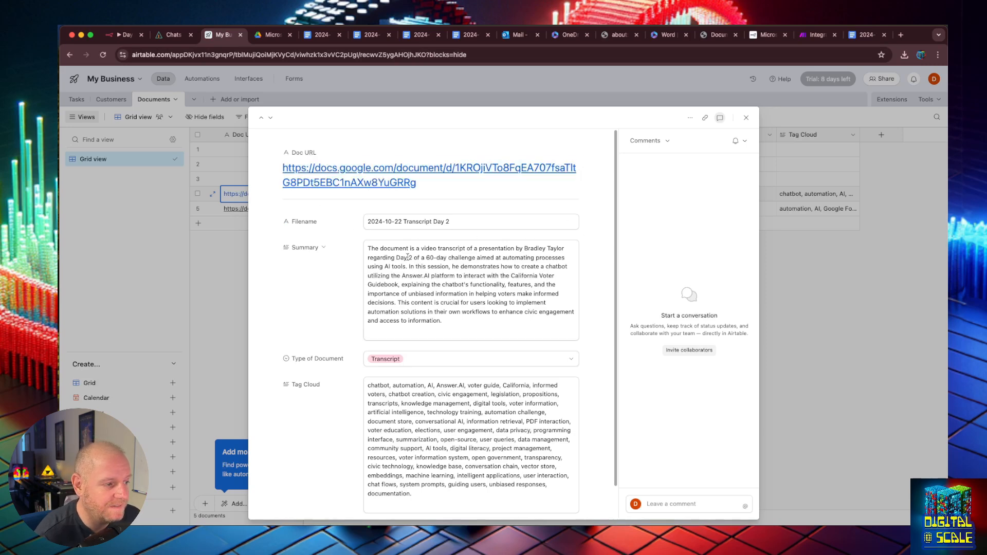
pyautogui.scroll(-2, 405, 256)
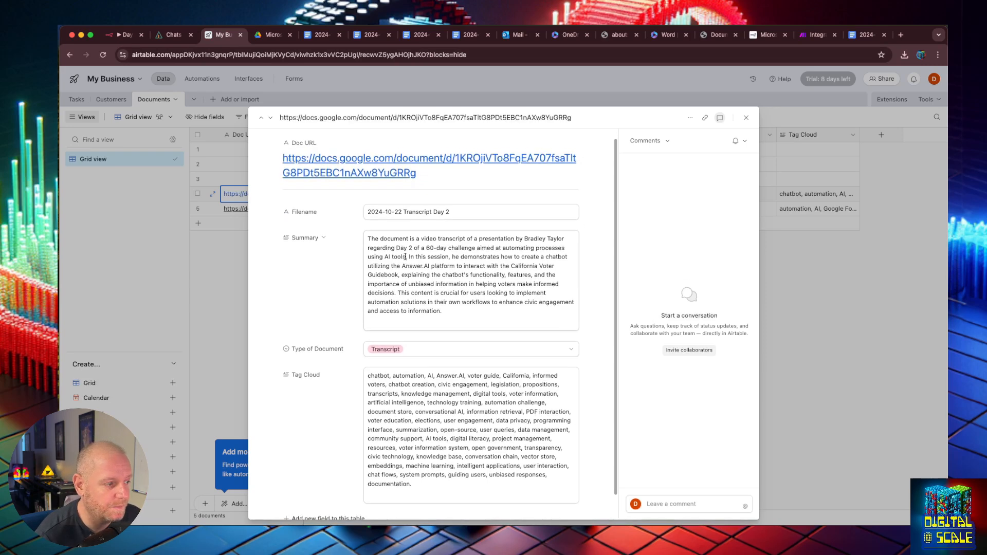
pyautogui.scroll(-1, 405, 256)
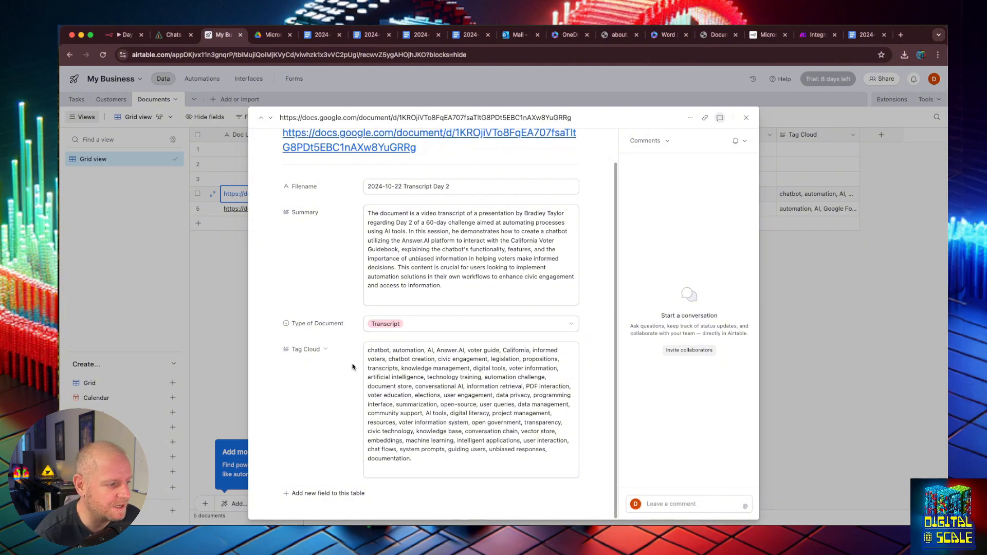
# - Select empty rows 1–3 and delete them from the Documents table
pyautogui.click(747, 117)
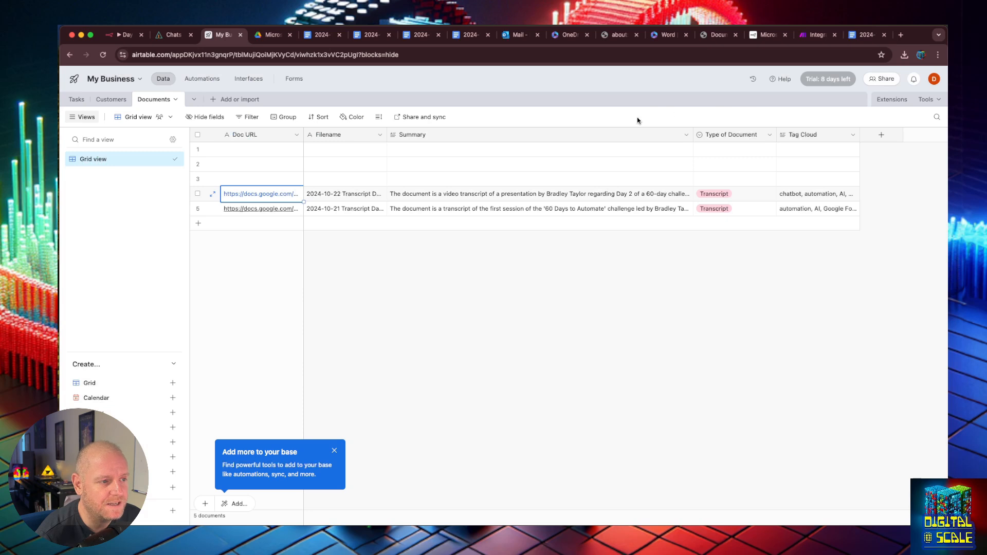
pyautogui.click(197, 149)
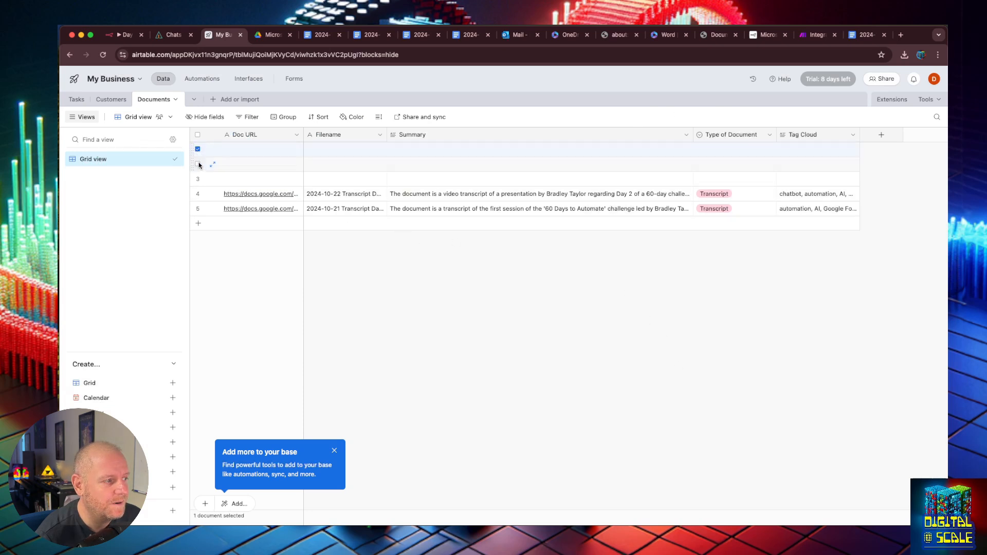
pyautogui.click(198, 164)
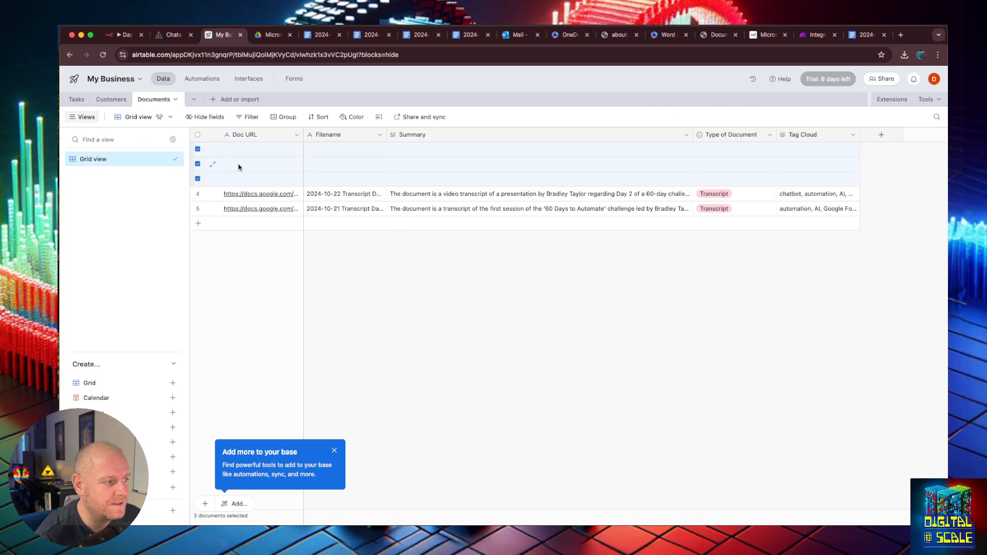
pyautogui.rightClick(220, 151)
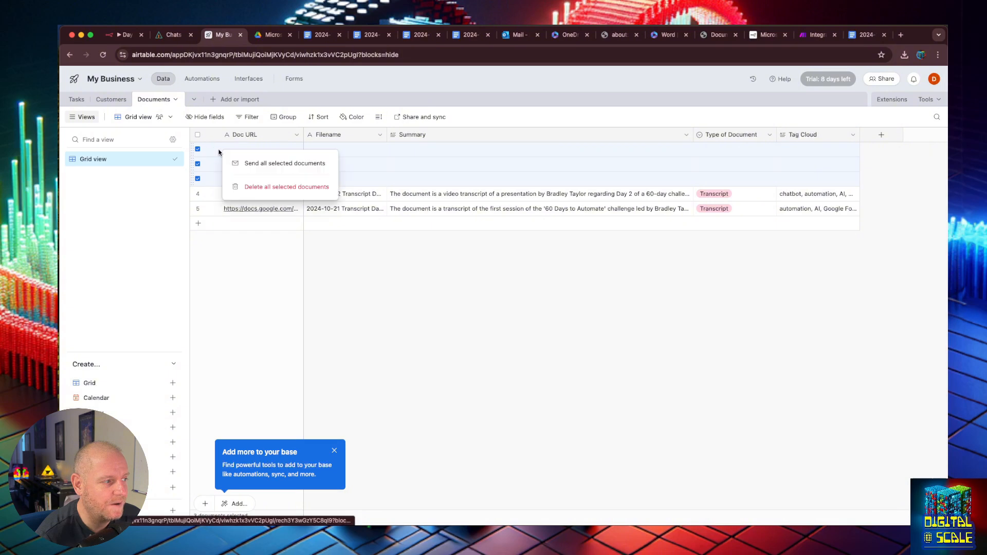
pyautogui.click(245, 188)
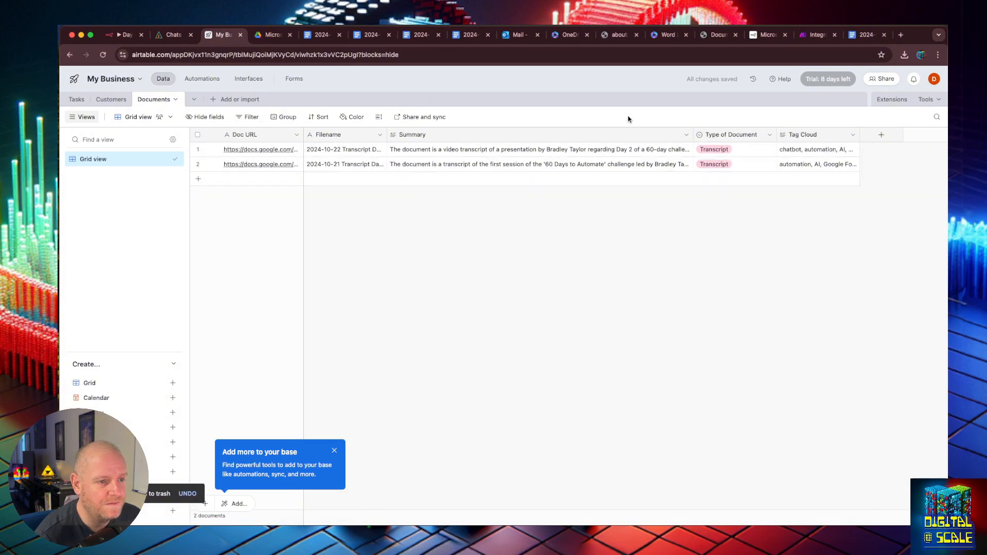
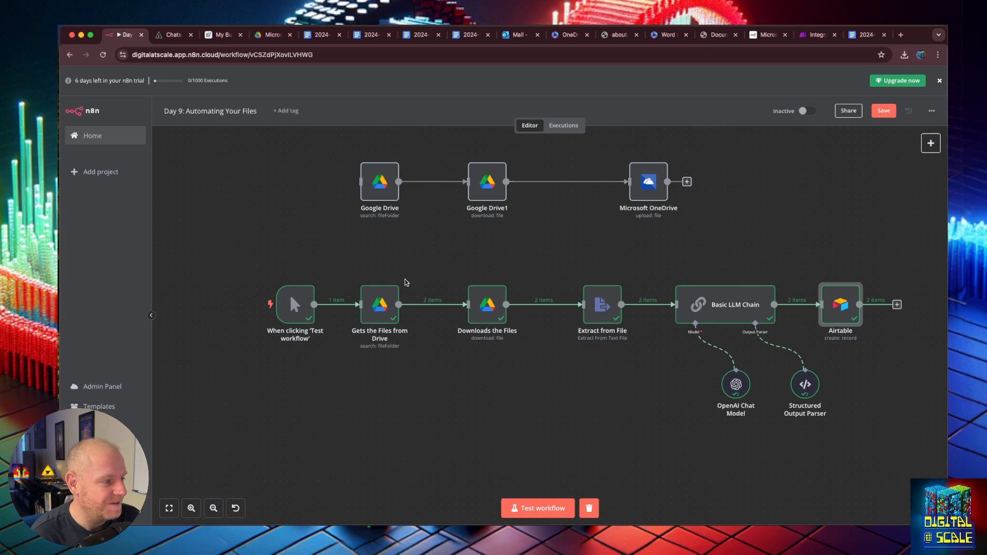
# - Inspect the Extract from File node's details, then go back to the workflow canvas
pyautogui.moveTo(375, 307)
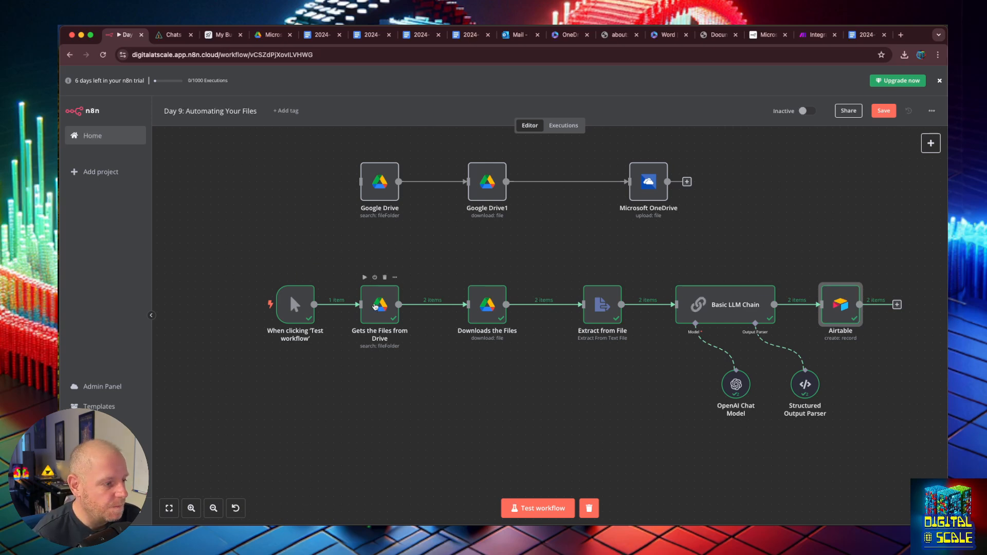
pyautogui.moveTo(594, 310)
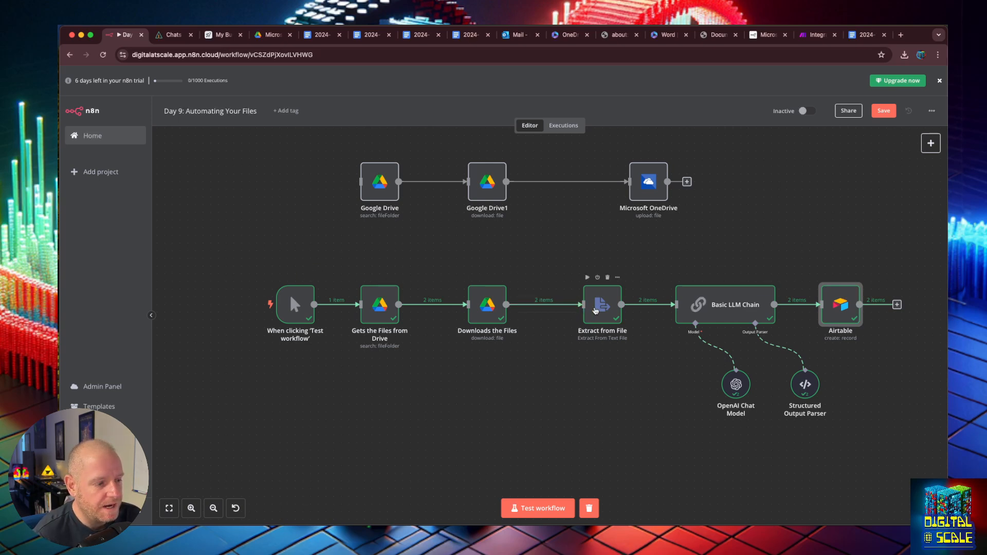
pyautogui.doubleClick(595, 311)
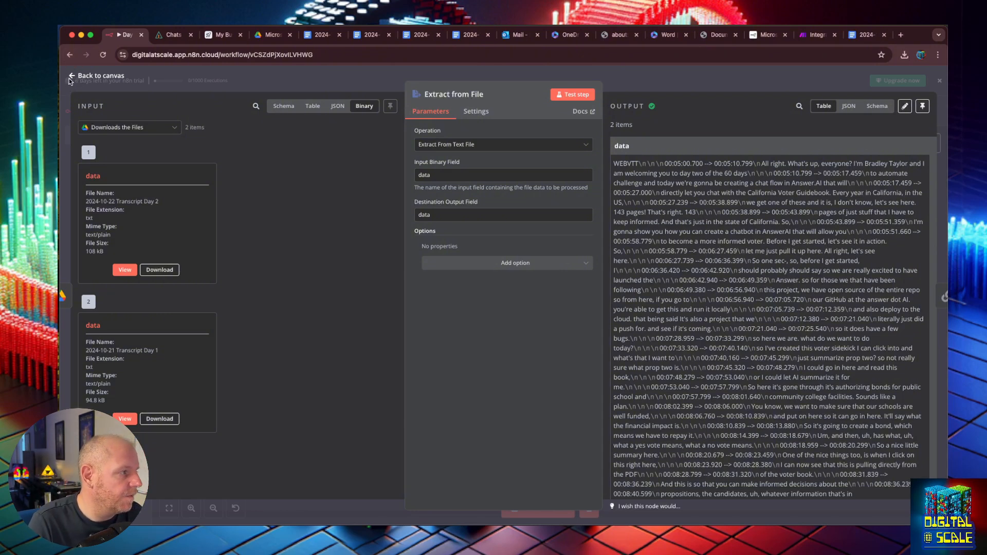
pyautogui.click(72, 76)
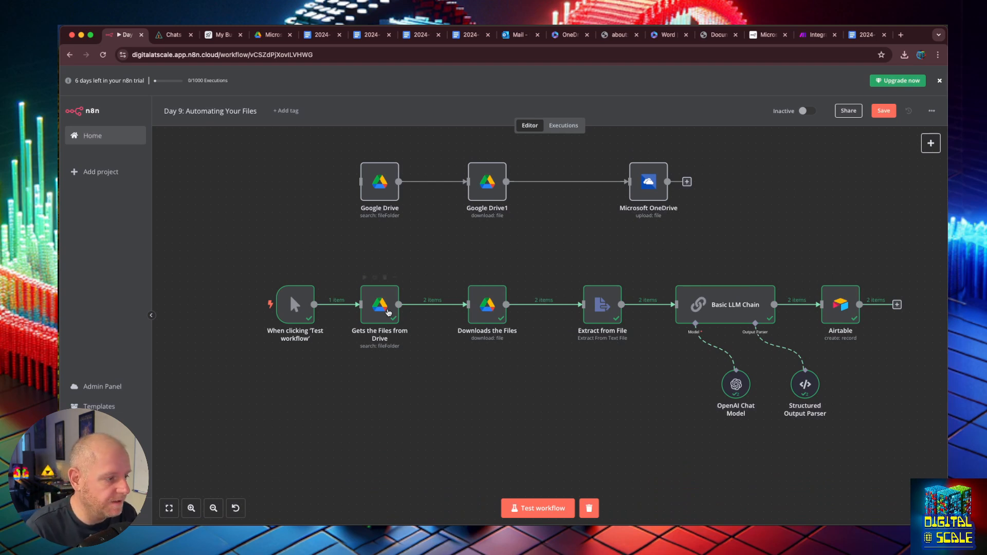
# - Create a new folder named 'Audio Dropbox' in My Drive
pyautogui.click(269, 35)
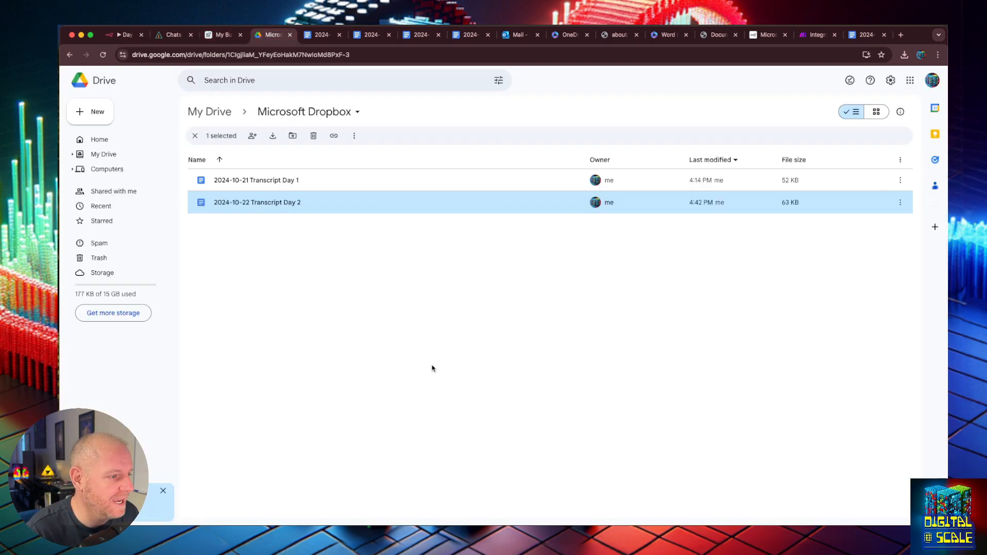
pyautogui.click(195, 136)
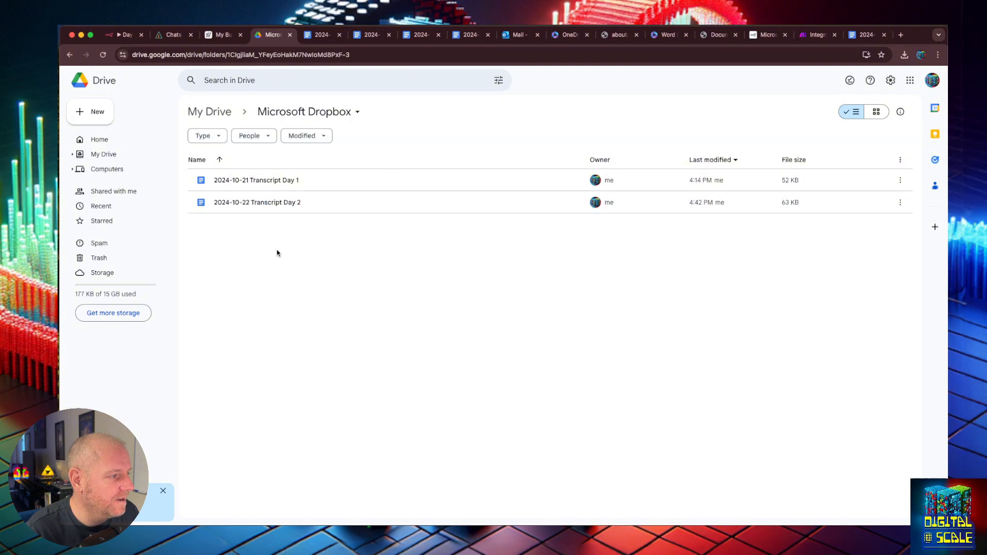
pyautogui.click(70, 57)
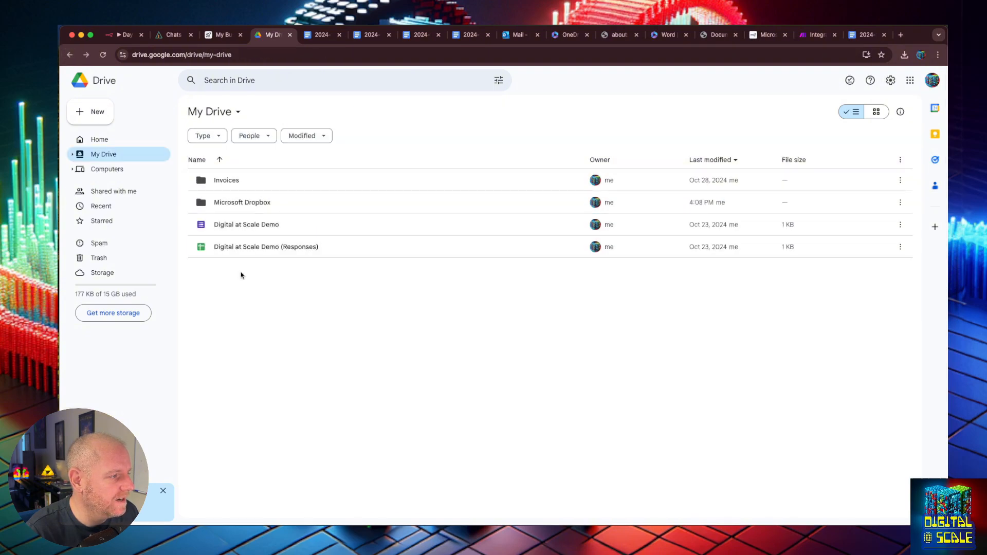
pyautogui.rightClick(253, 286)
pyautogui.click(285, 299)
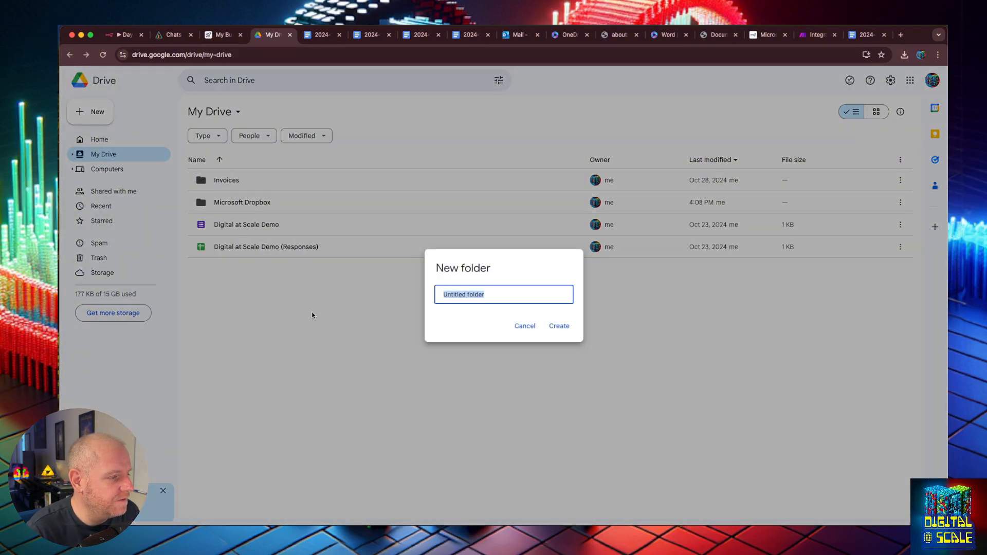
pyautogui.write('Audio Dropbox')
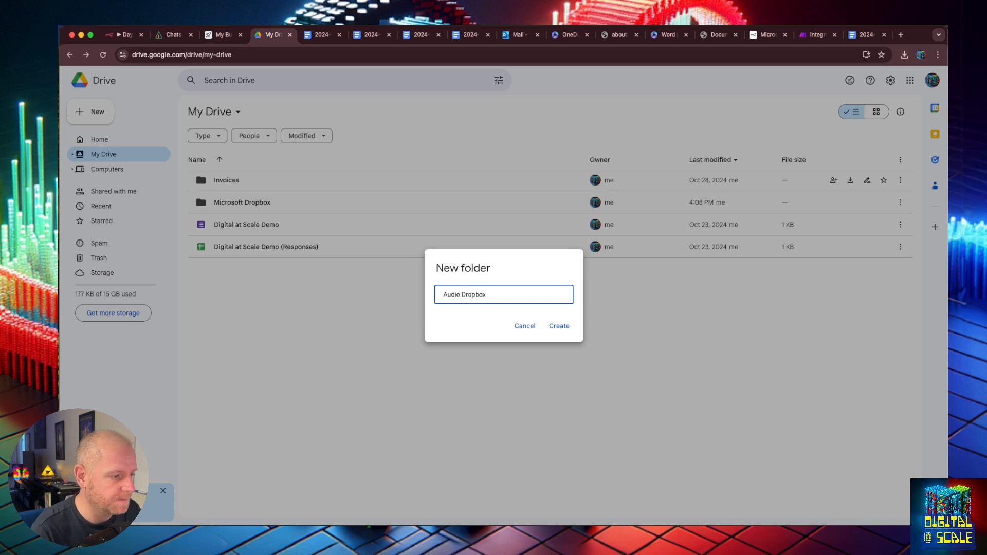
pyautogui.click(555, 328)
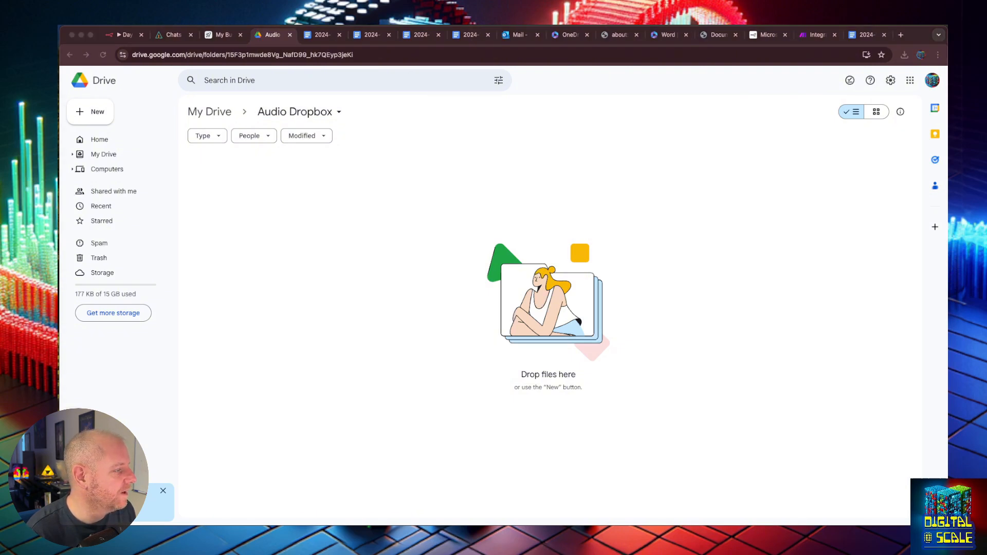
# - Arrange windows side by side and drag 2024-10-21-trimmed-audio_1_1.mp3 into Audio Dropbox
pyautogui.moveTo(58, 181); pyautogui.dragTo(500, 181)
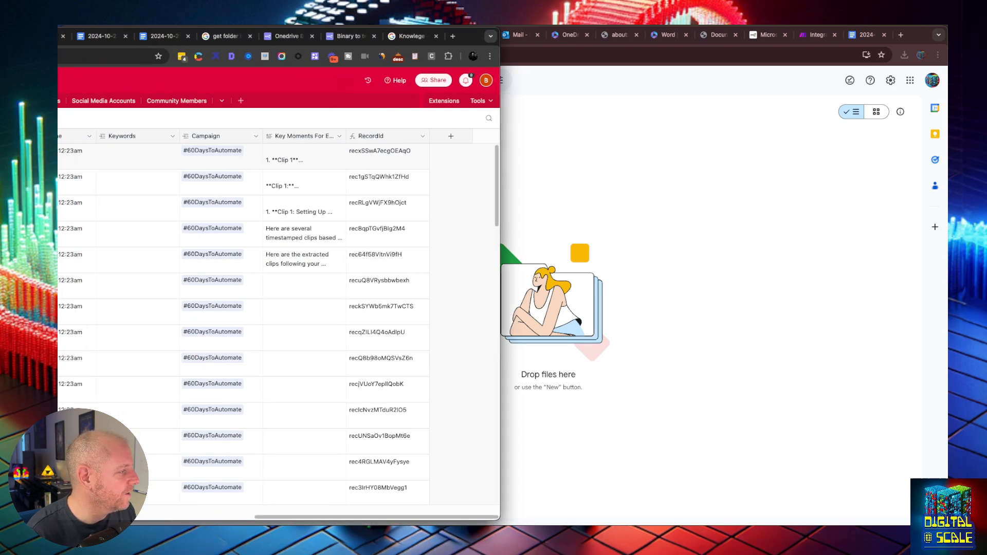
pyautogui.moveTo(467, 36)
pyautogui.mouseDown()
pyautogui.moveTo(926, 37)
pyautogui.moveTo(848, 46)
pyautogui.moveTo(388, 35)
pyautogui.moveTo(470, 37)
pyautogui.mouseUp()
pyautogui.moveTo(502, 80); pyautogui.dragTo(58, 84)
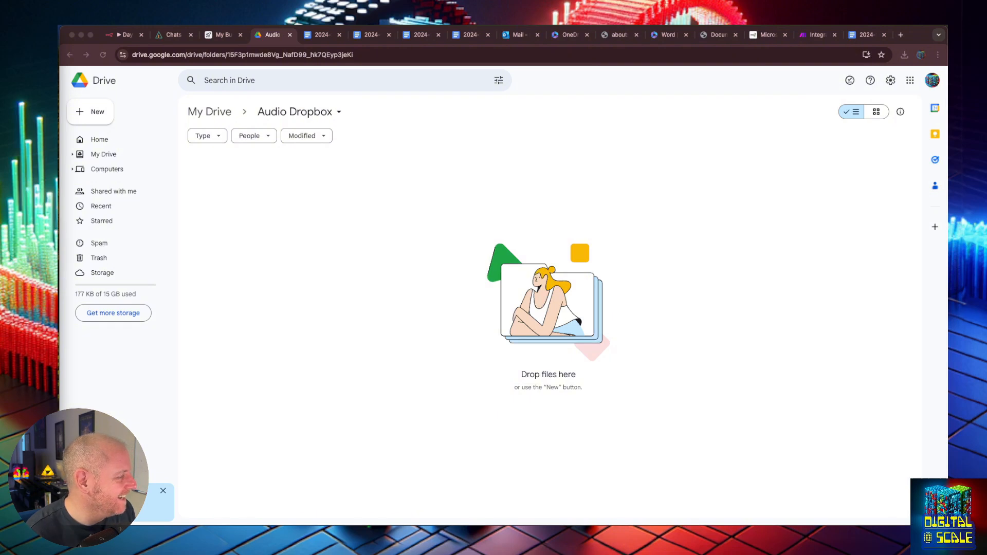
pyautogui.moveTo(273, 210); pyautogui.dragTo(380, 222)
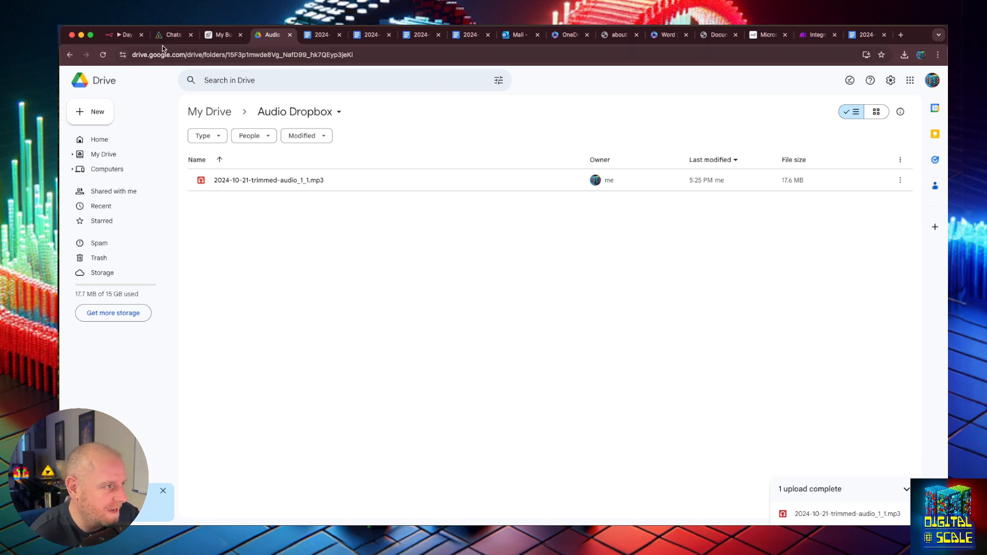
pyautogui.click(126, 34)
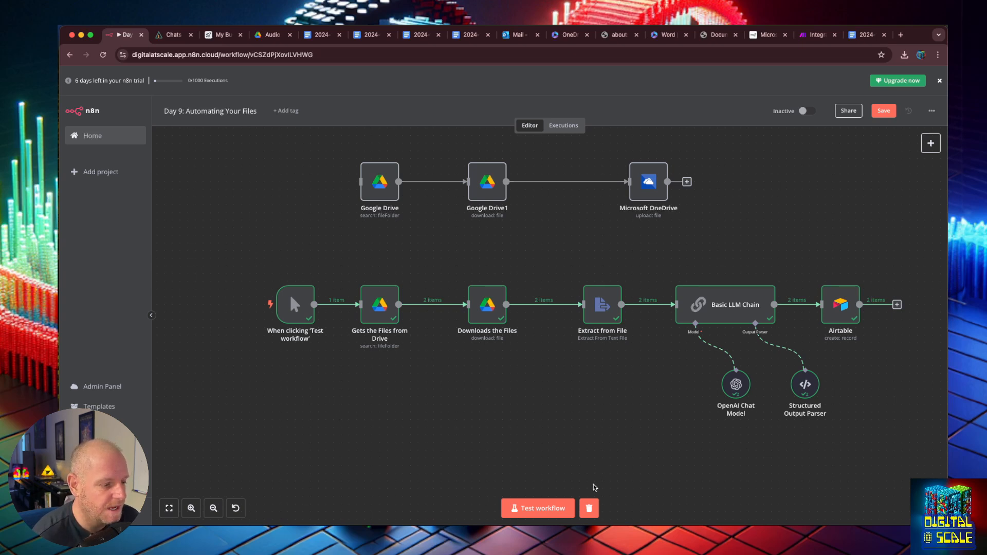
# - Duplicate the transcript-processing node row below and move the manual trigger to start it
pyautogui.moveTo(332, 257); pyautogui.dragTo(897, 419)
pyautogui.hotkey('ctrl', 'c')
pyautogui.hotkey('ctrl', 'v')
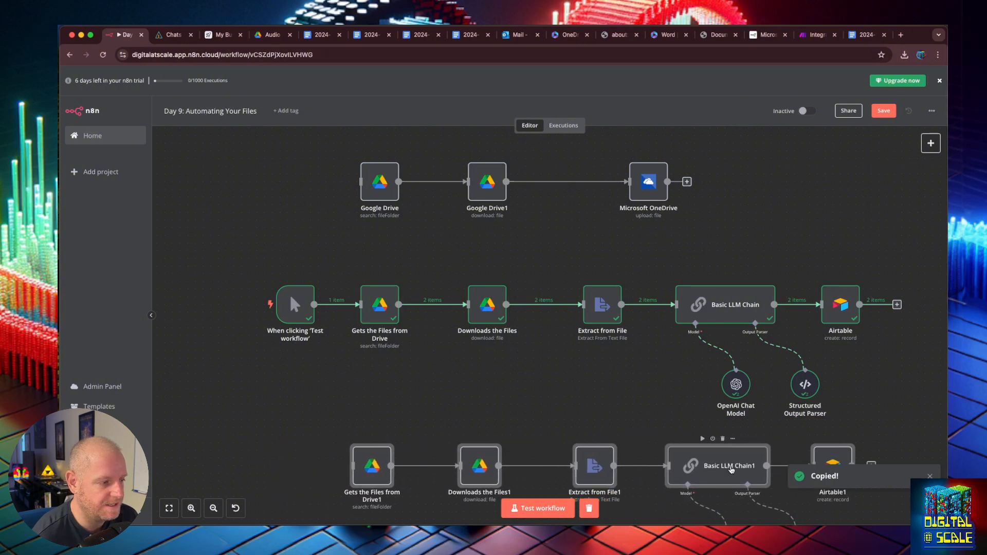
pyautogui.click(304, 302)
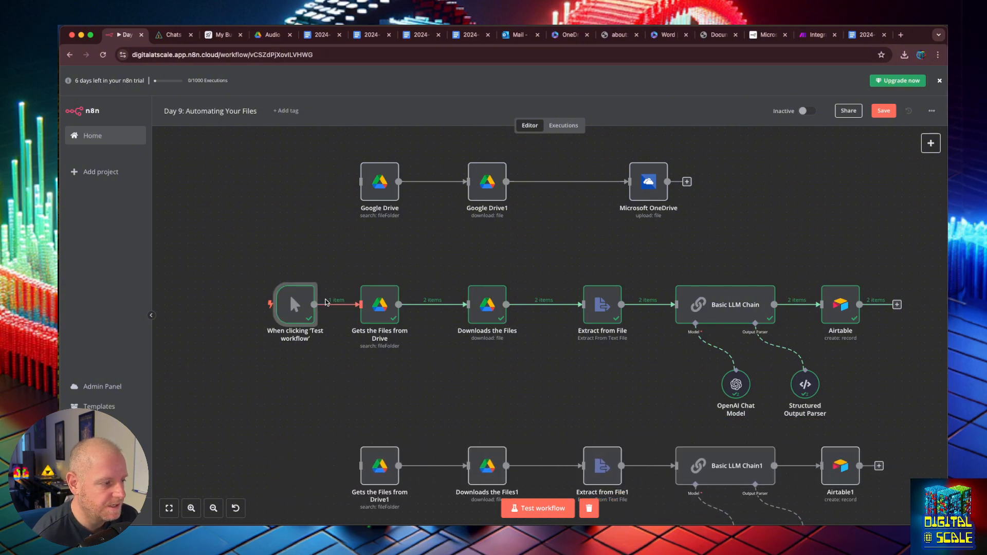
pyautogui.click(342, 307)
pyautogui.moveTo(294, 304); pyautogui.dragTo(363, 466)
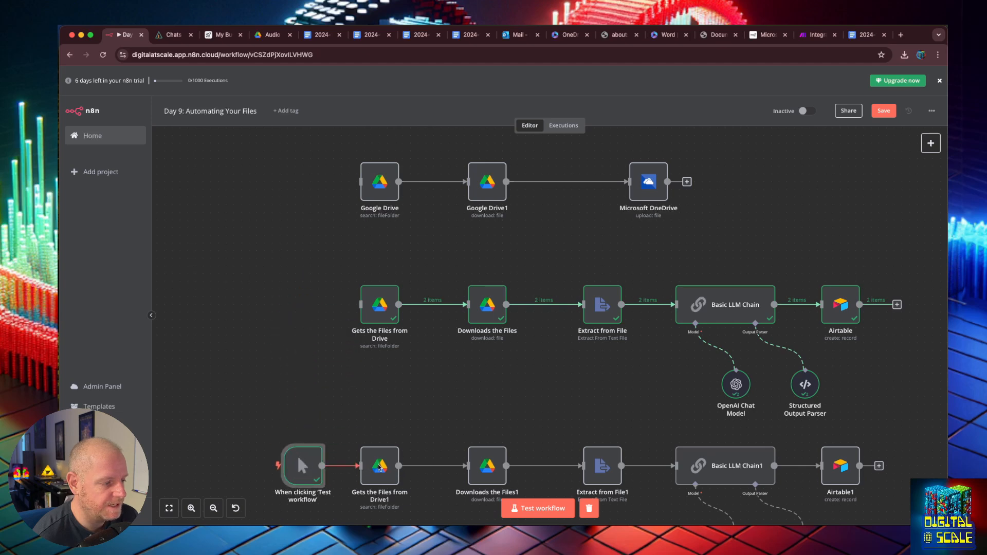
# - Point Gets the Files from Drive1 at the Audio Dropbox folder and test it
pyautogui.doubleClick(393, 457)
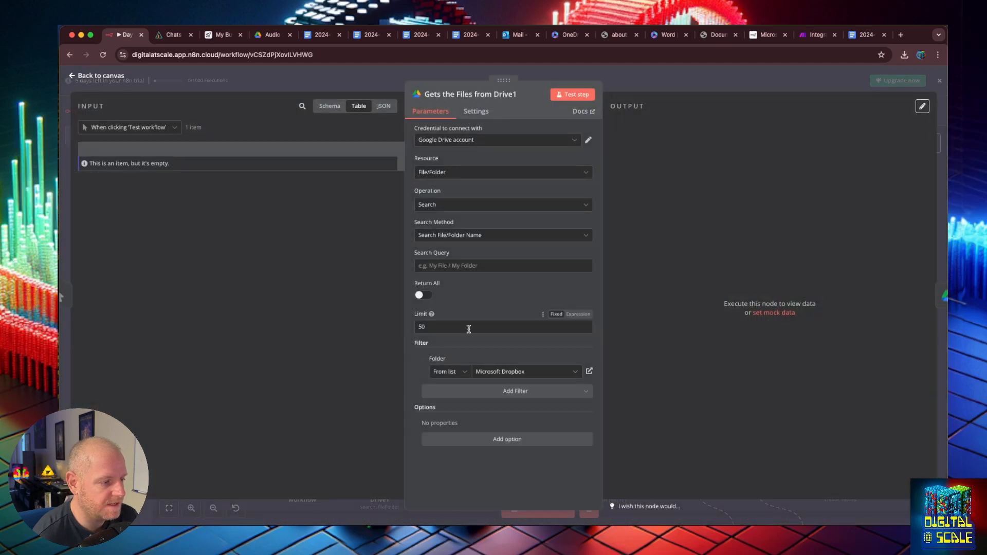
pyautogui.click(516, 371)
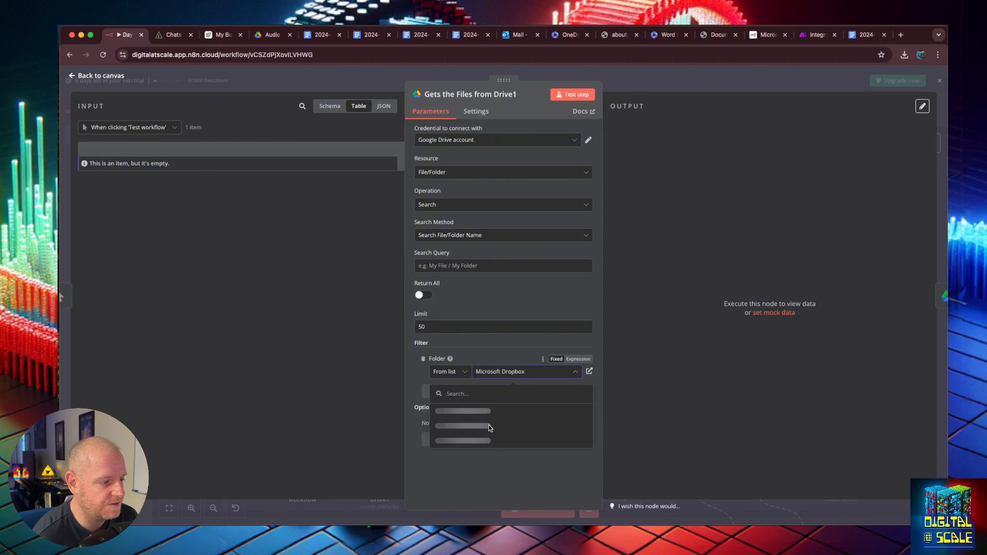
pyautogui.click(473, 470)
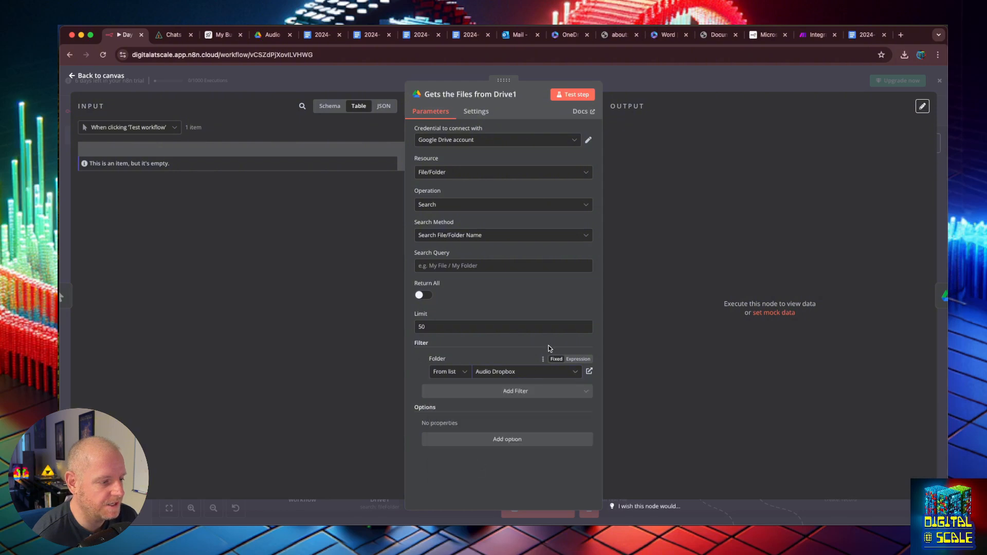
pyautogui.click(575, 96)
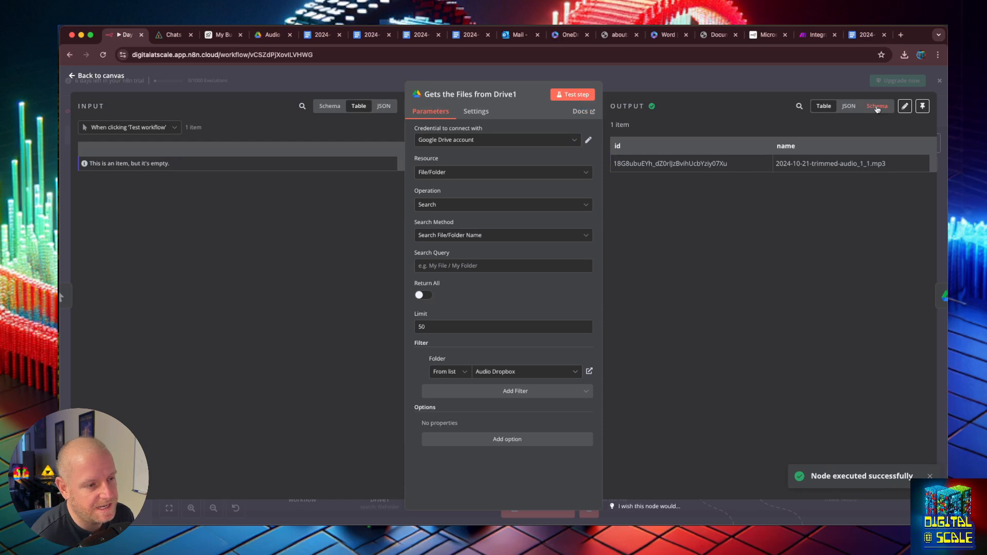
pyautogui.click(78, 75)
# - Test Downloads the Files1 to fetch the trimmed MP3 and play the downloaded audio
pyautogui.scroll(-2, 479, 431)
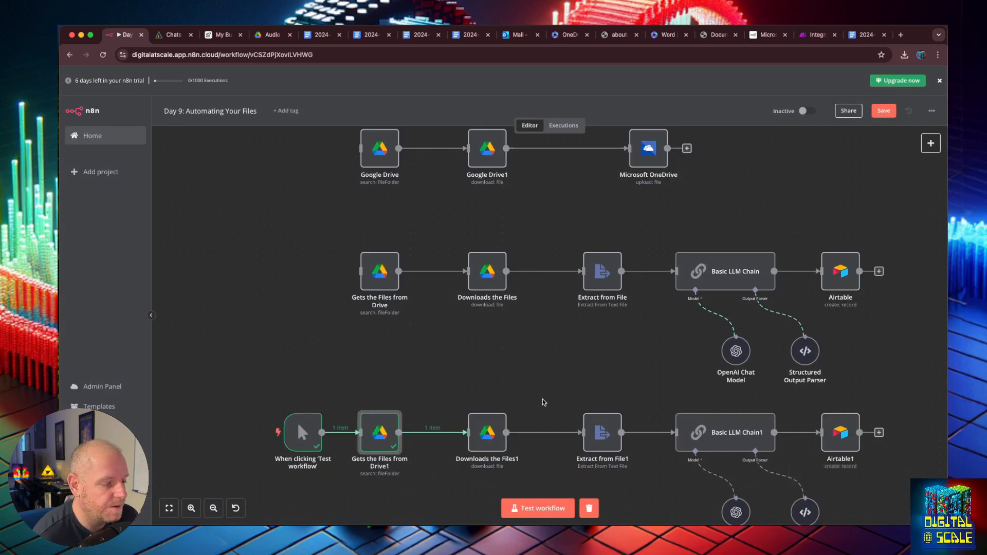
pyautogui.moveTo(479, 431); pyautogui.dragTo(474, 432)
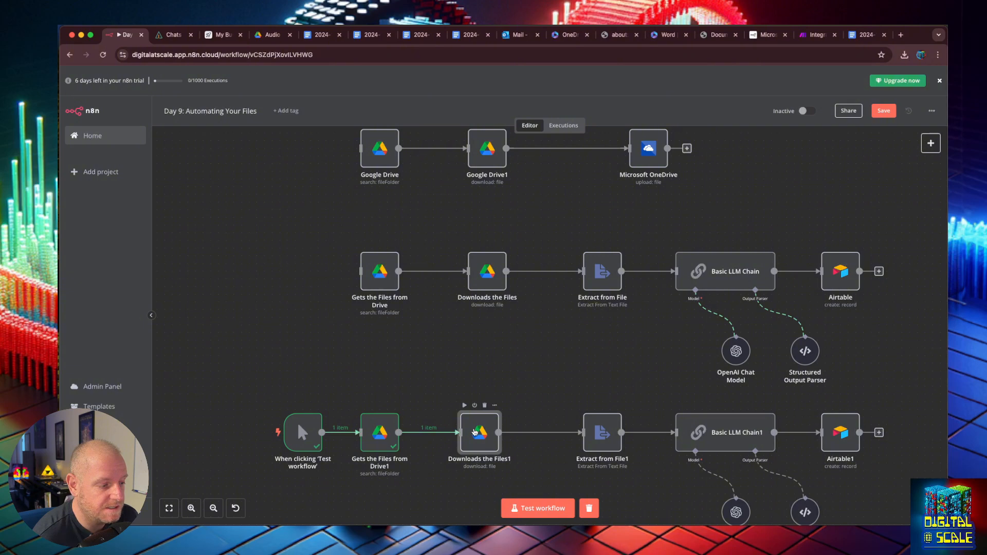
pyautogui.doubleClick(474, 431)
pyautogui.click(572, 94)
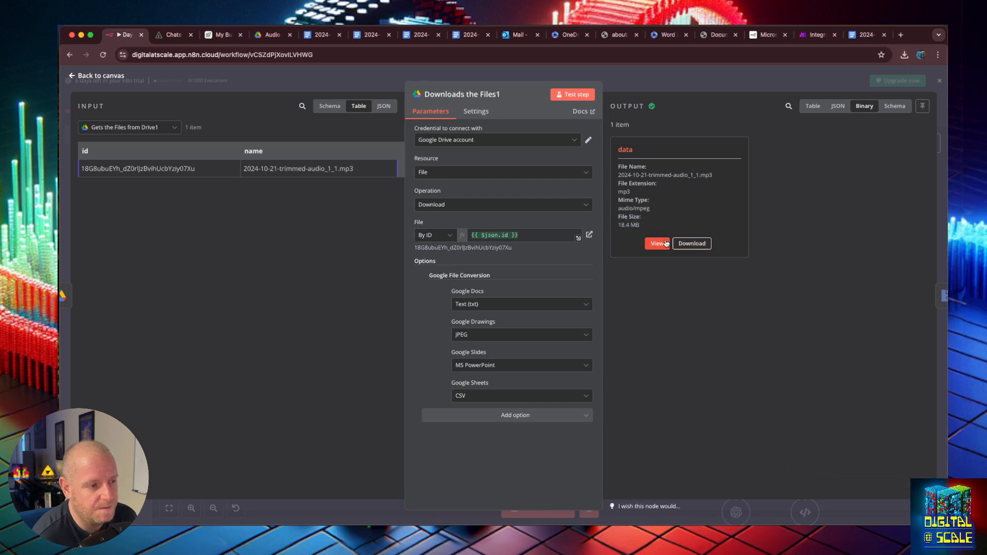
pyautogui.click(658, 243)
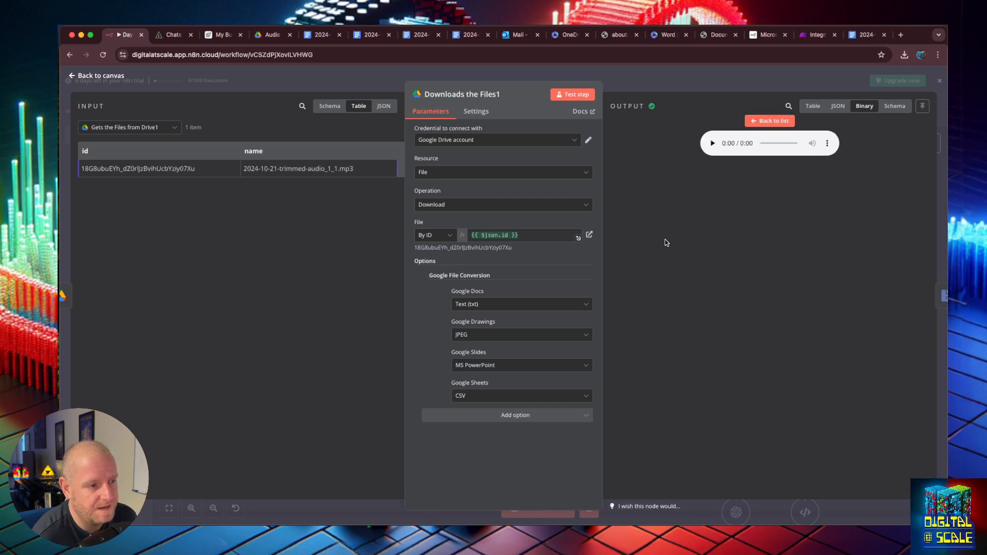
pyautogui.click(714, 144)
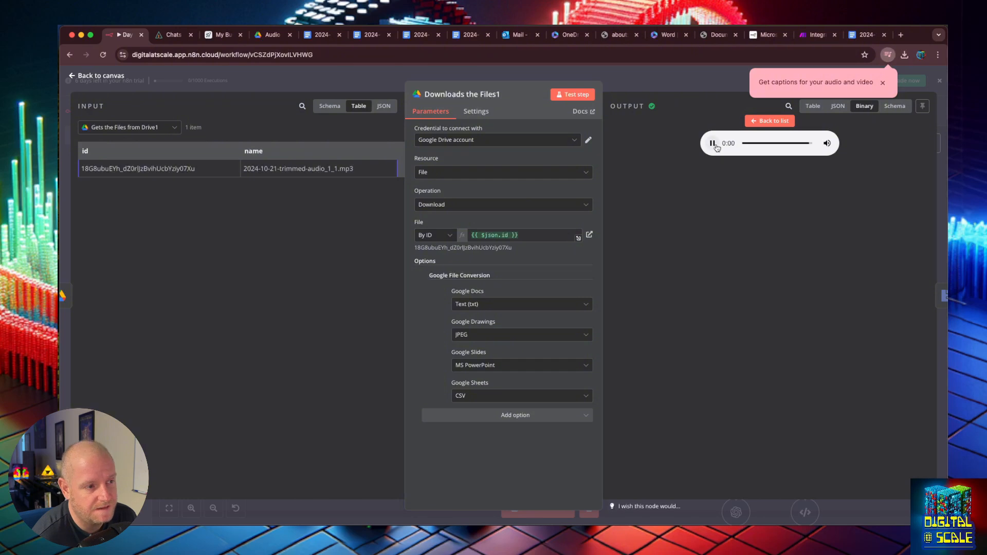
pyautogui.click(766, 123)
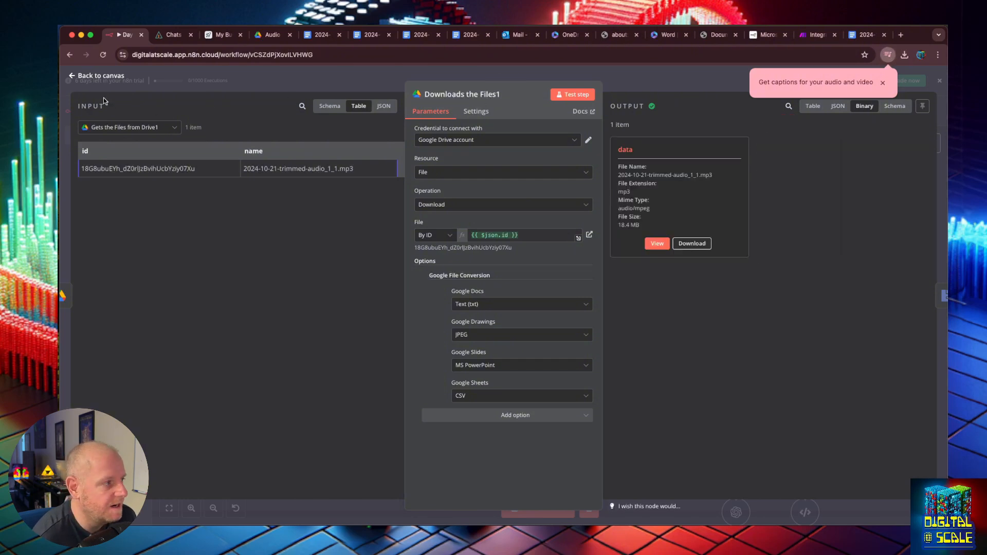
pyautogui.click(75, 78)
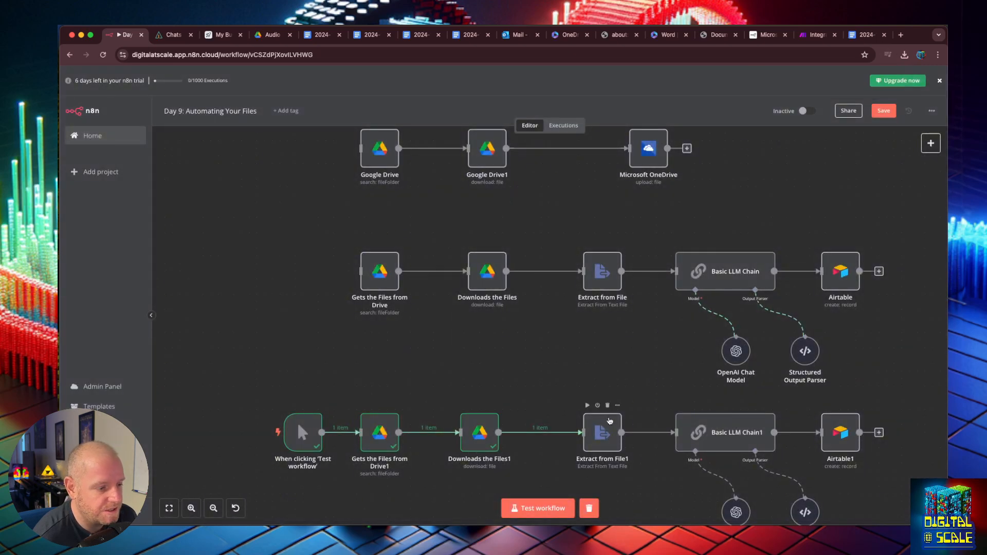
# - Reposition the Extract from File1 node and review its settings
pyautogui.moveTo(591, 426)
pyautogui.mouseDown()
pyautogui.moveTo(573, 427)
pyautogui.moveTo(632, 425)
pyautogui.moveTo(609, 423)
pyautogui.mouseUp()
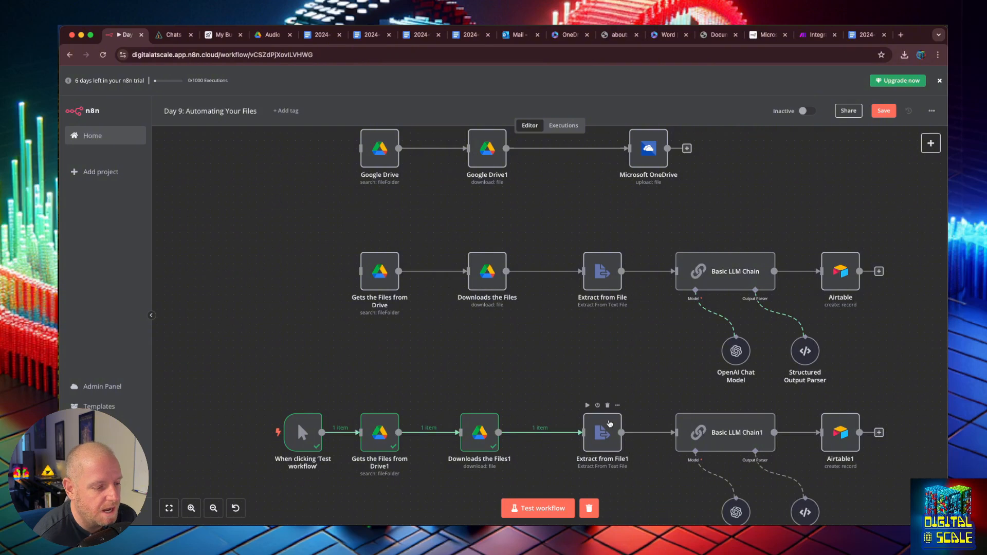
pyautogui.click(609, 423)
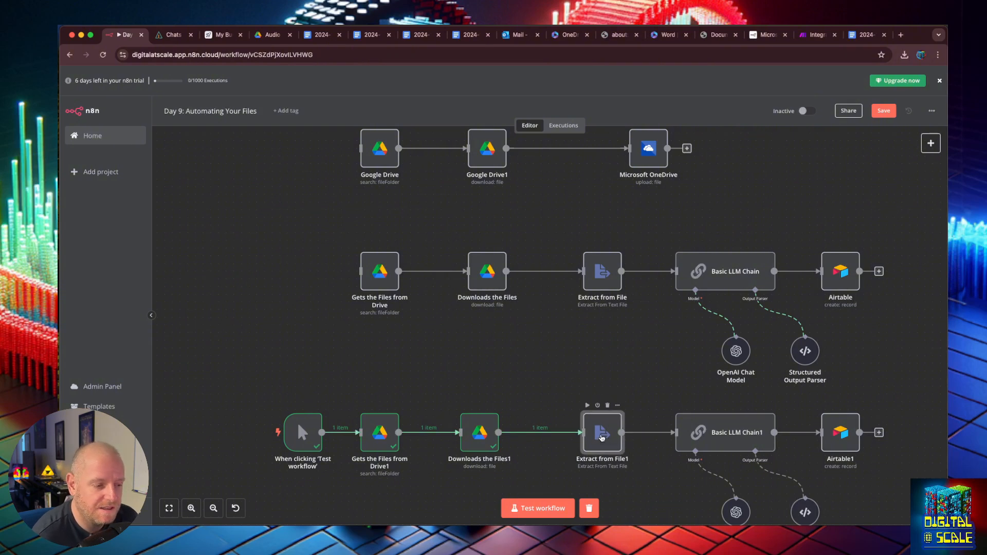
pyautogui.doubleClick(602, 434)
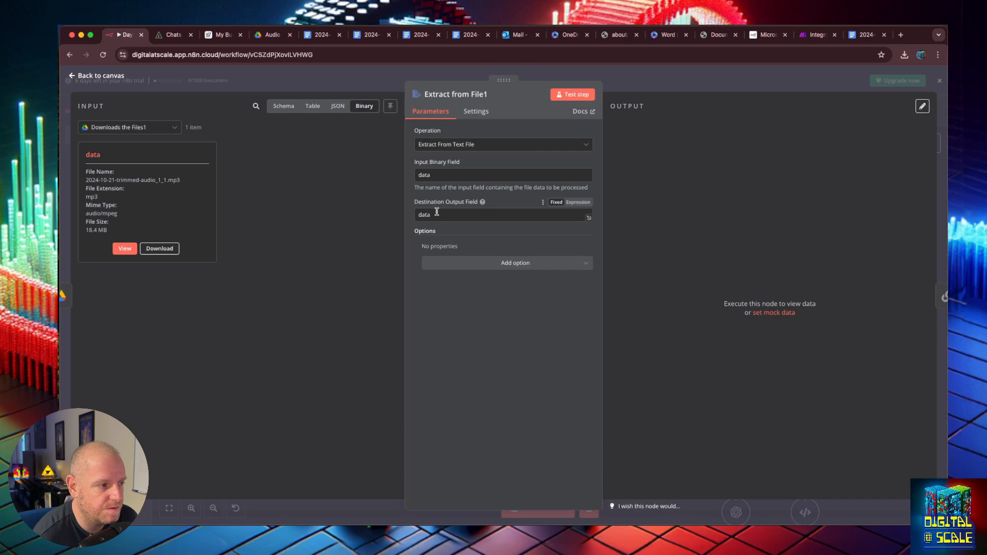
pyautogui.click(82, 77)
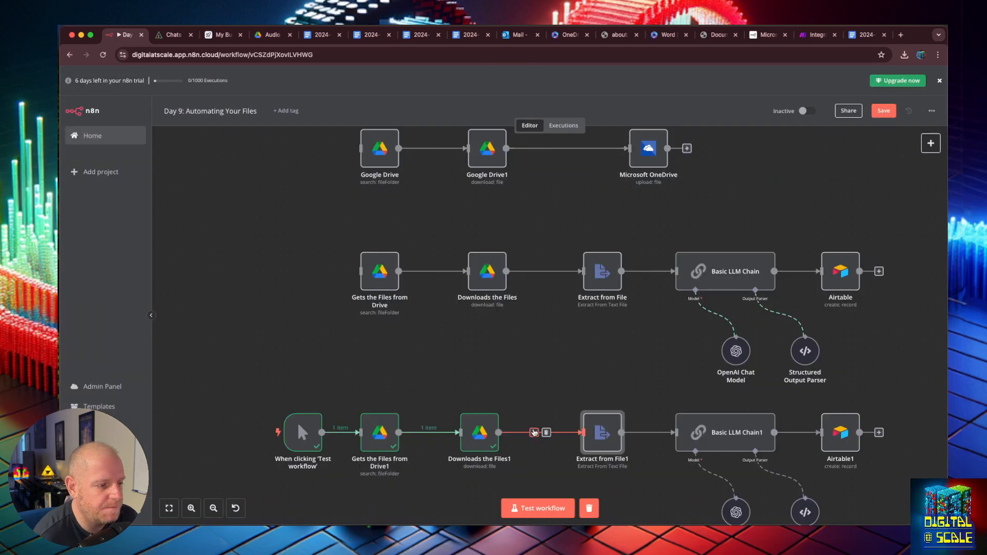
# - Insert an OpenAI 'Transcribe a recording' node between Downloads the Files1 and Extract from File1
pyautogui.click(534, 431)
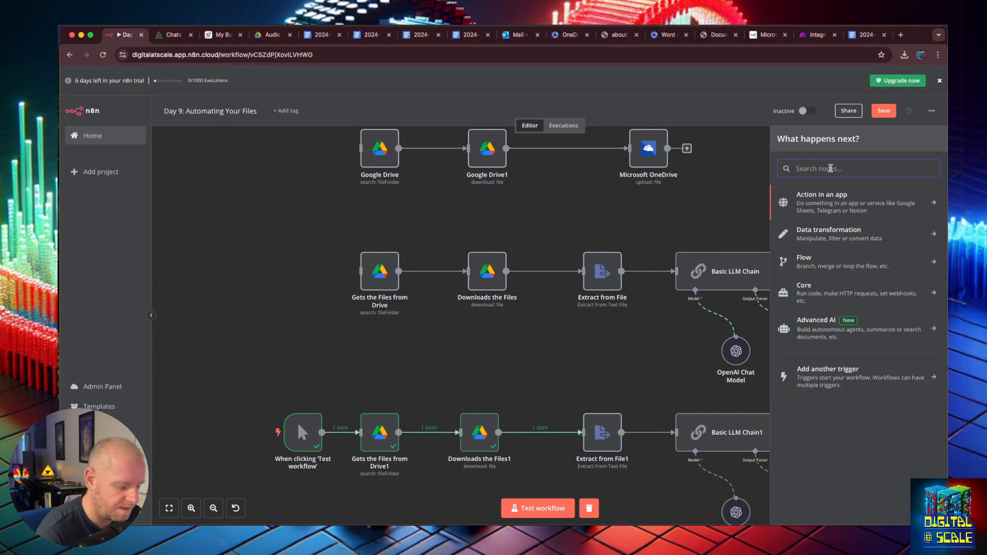
pyautogui.write('open')
pyautogui.click(811, 197)
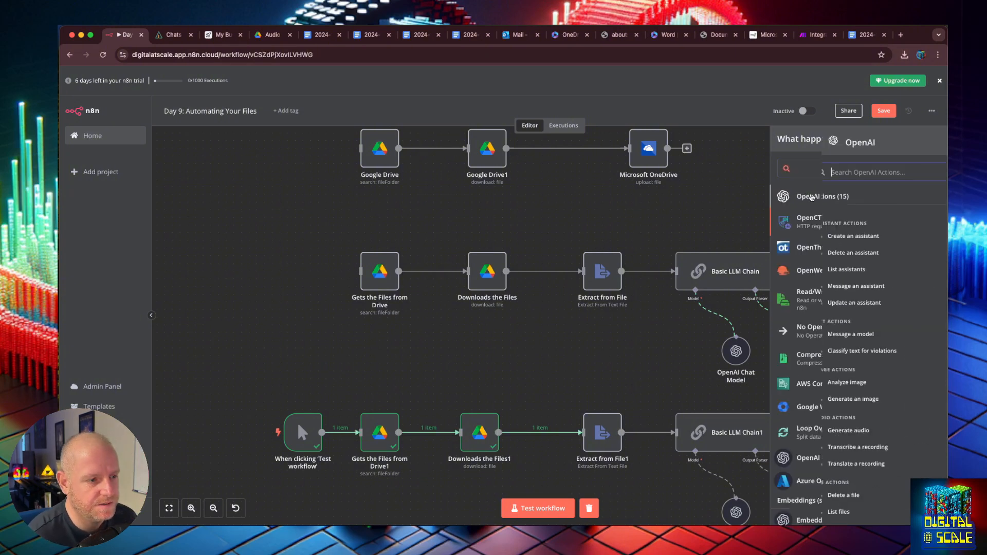
pyautogui.scroll(-1, 825, 360)
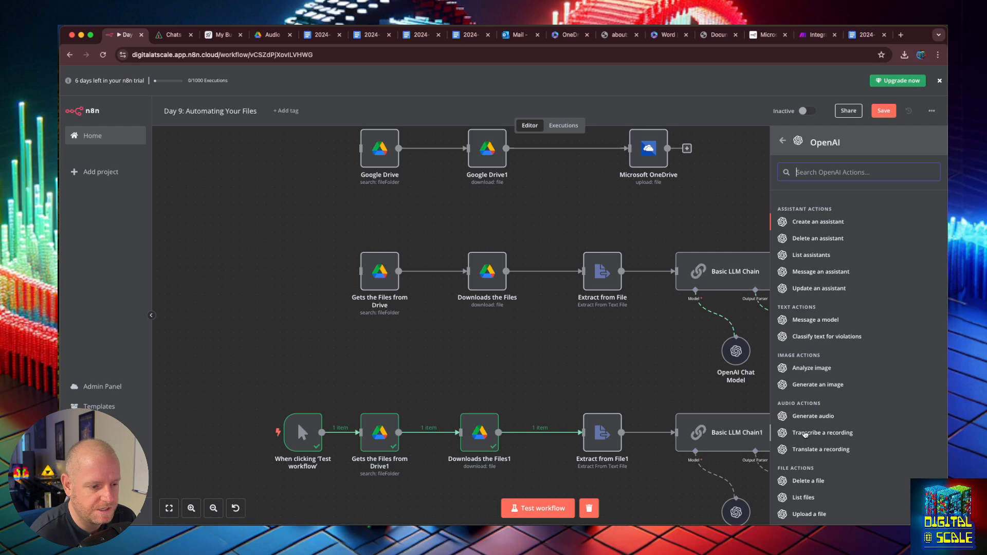
pyautogui.click(805, 435)
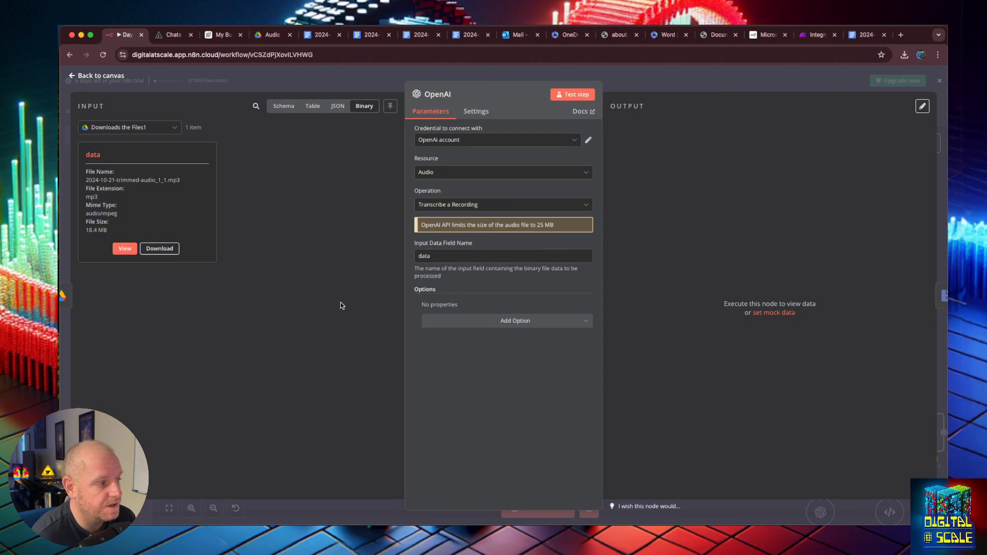
# - Run the OpenAI transcription step on the 18.4 MB MP3 without extra options
pyautogui.click(503, 322)
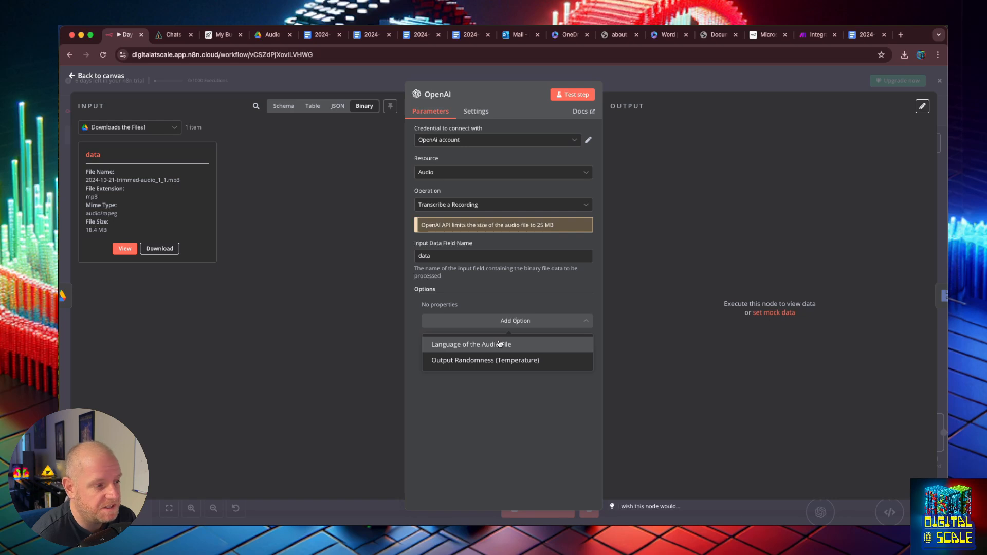
pyautogui.click(506, 387)
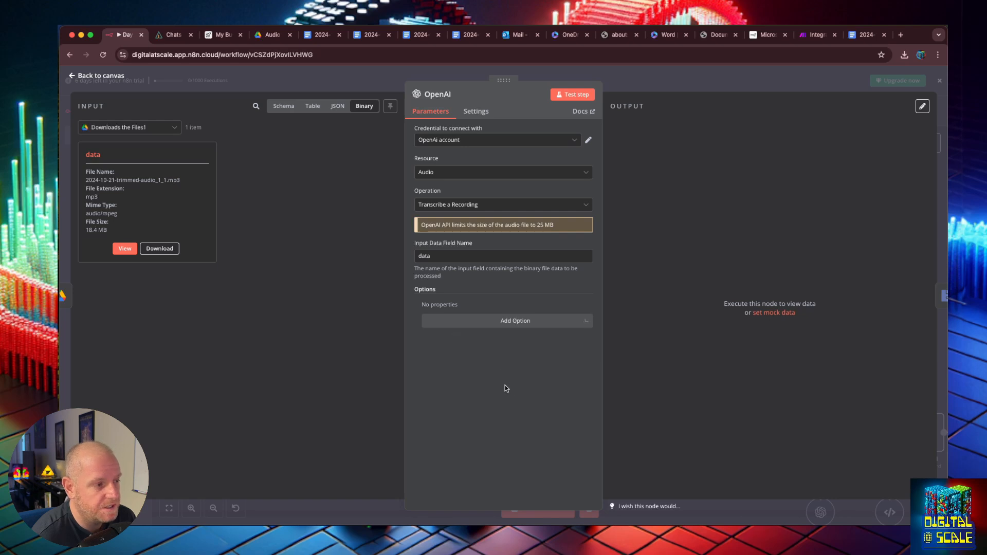
pyautogui.click(572, 98)
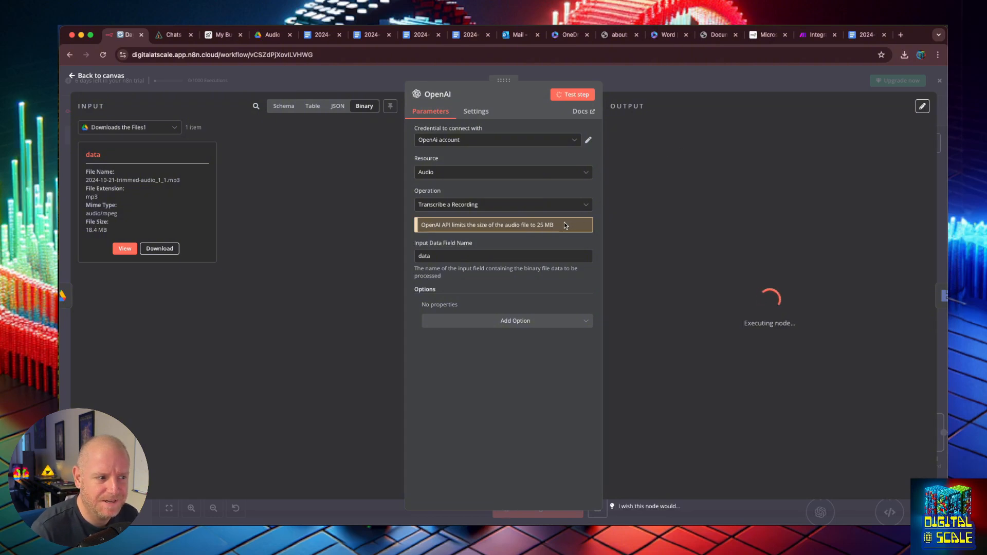
pyautogui.moveTo(557, 228); pyautogui.dragTo(435, 237)
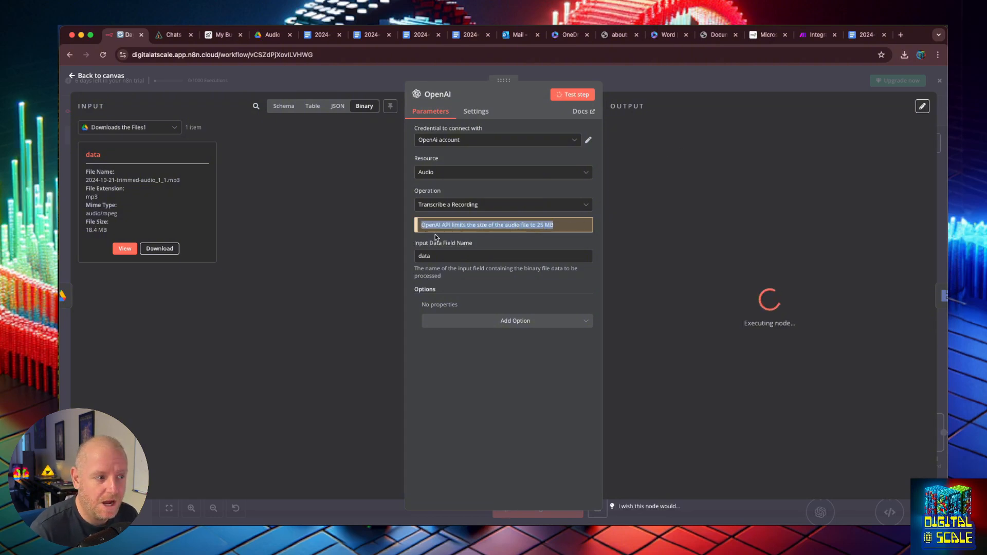
pyautogui.click(484, 234)
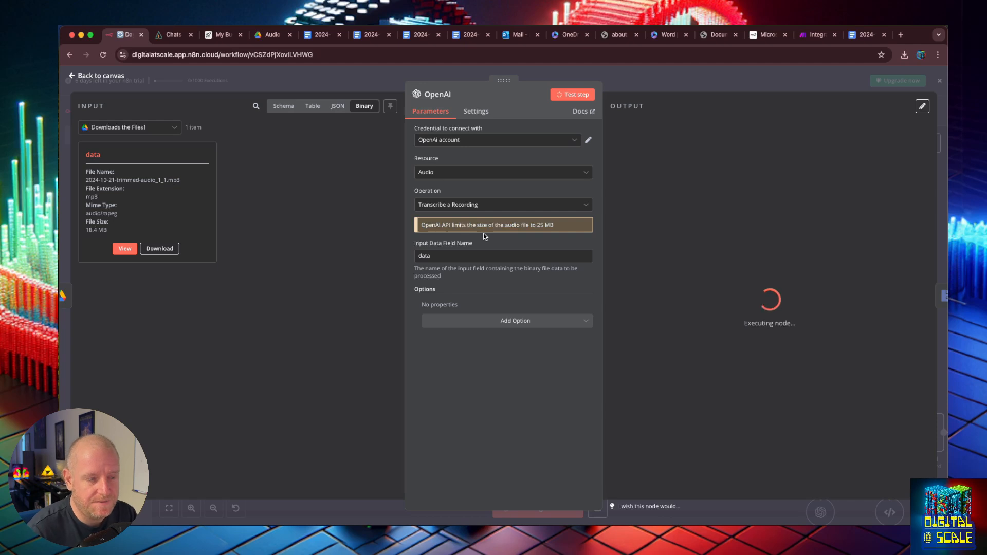